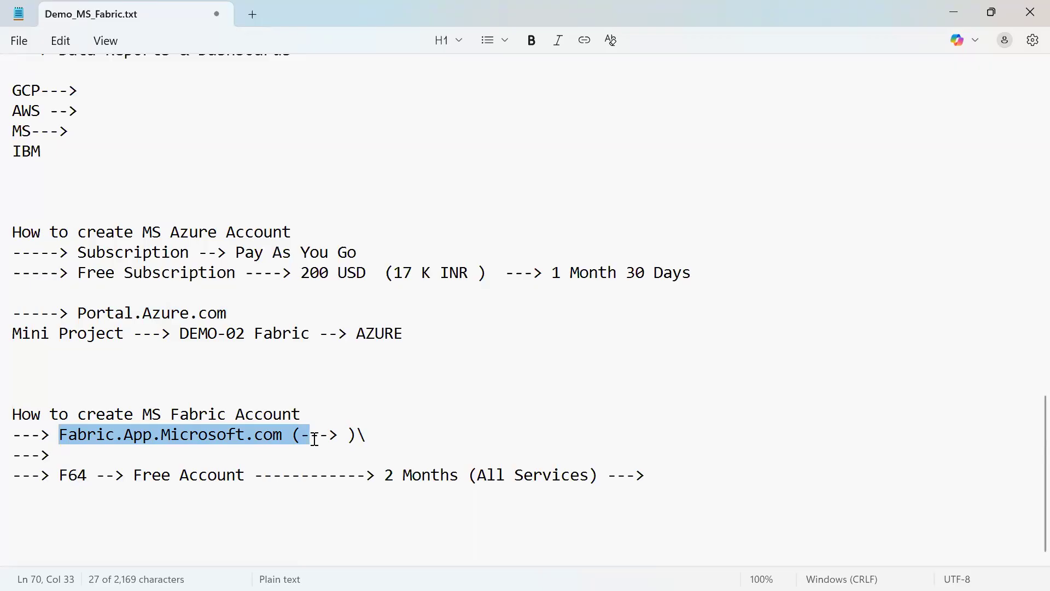
Add a "Resource Group | Workspace" heading with a dashed line beneath it, above the How to create MS Azure Account section.
click(114, 176)
click(138, 190)
text(Resource Group )
text(| W)
text(orsp)
text(ace)
key(BackSpace)
key(BackSpace)
key(BackSpace)
key(BackSpace)
key(BackSpace)
key(BackSpace)
text(kspace)
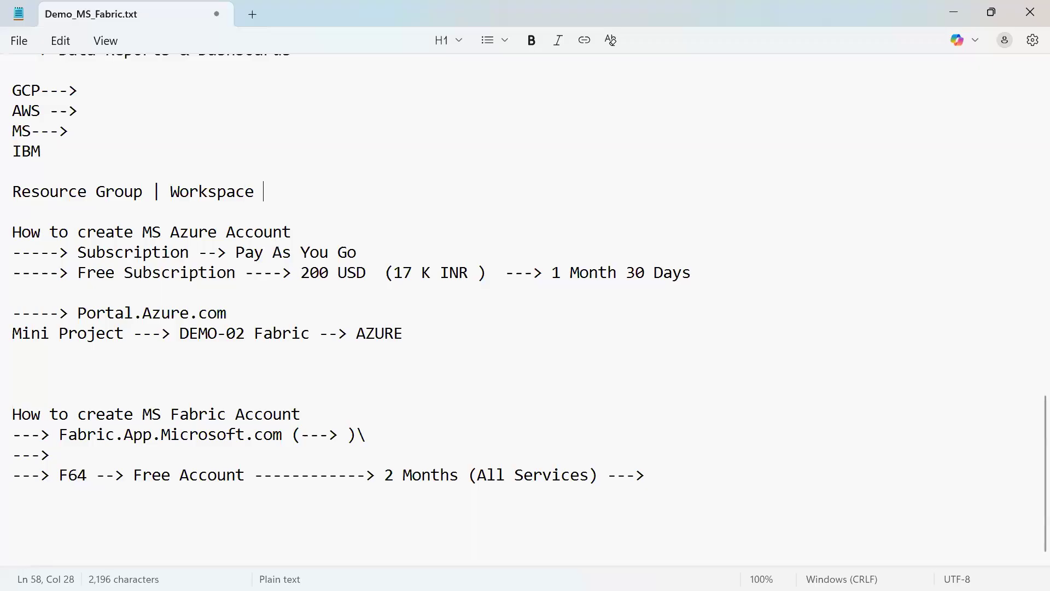
key(Return)
text(---------------------------------)
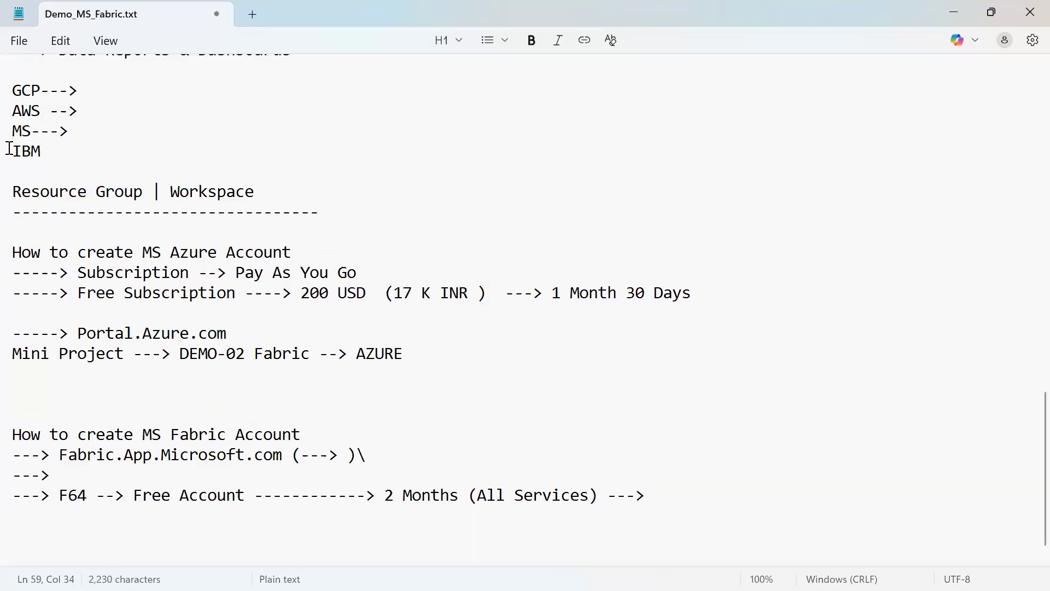
Annotate the new heading with "( Azure)" after Resource Group and "(Fabric)" after Workspace.
click(146, 190)
text(( Azr)
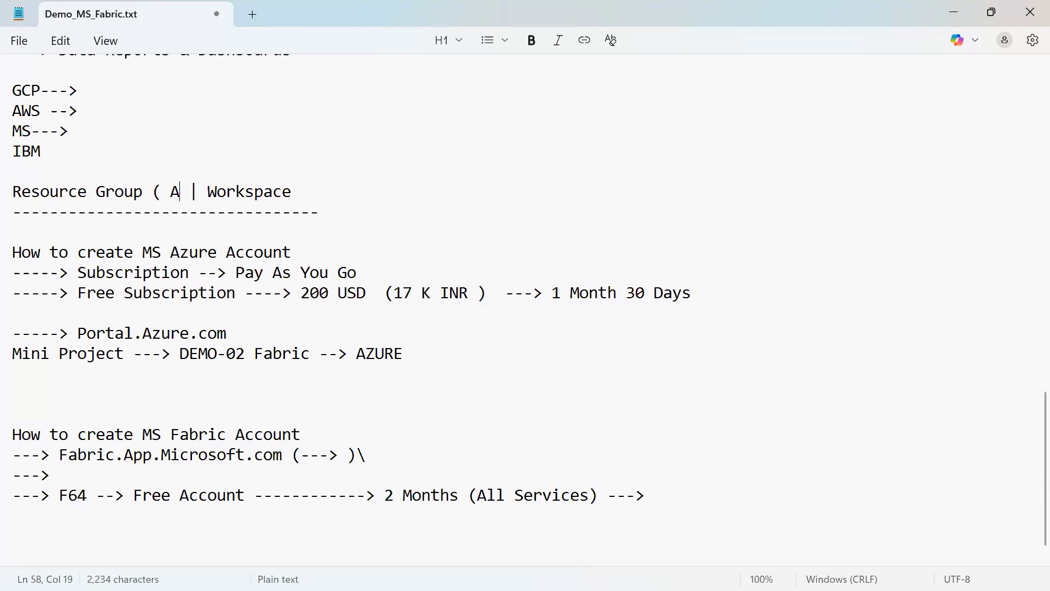
key(BackSpace)
text(rue))
key(End)
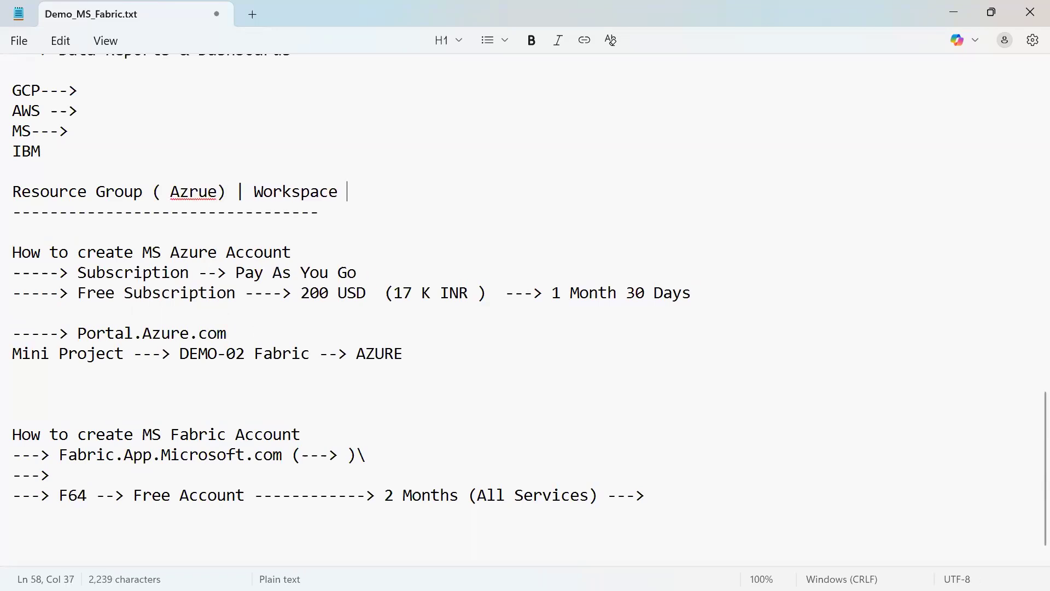
click(214, 194)
key(BackSpace)
key(BackSpace)
key(BackSpace)
key(BackSpace)
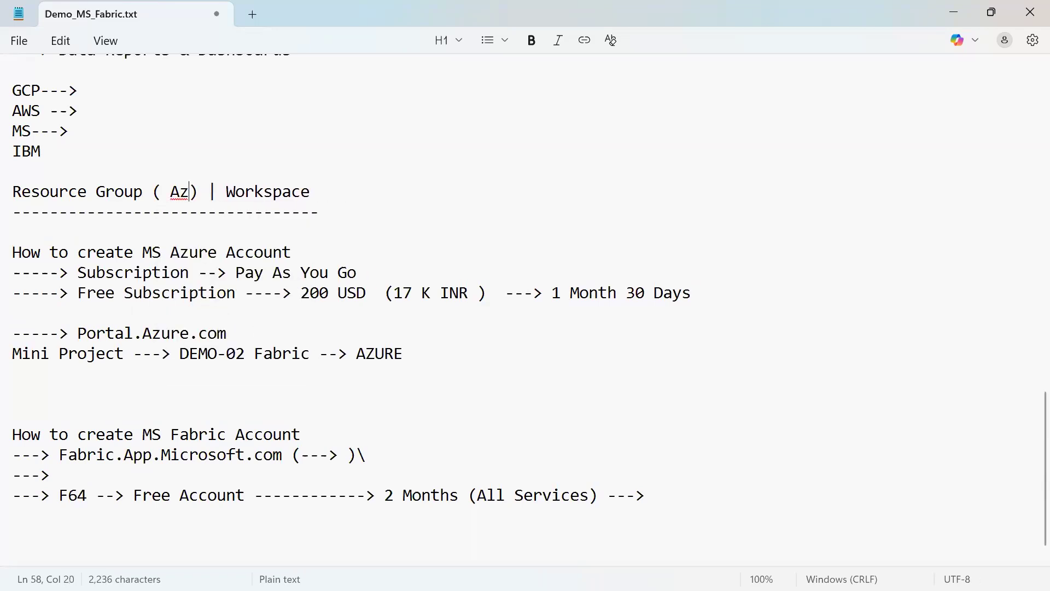
text(zure)
key(End)
text((Fabric))
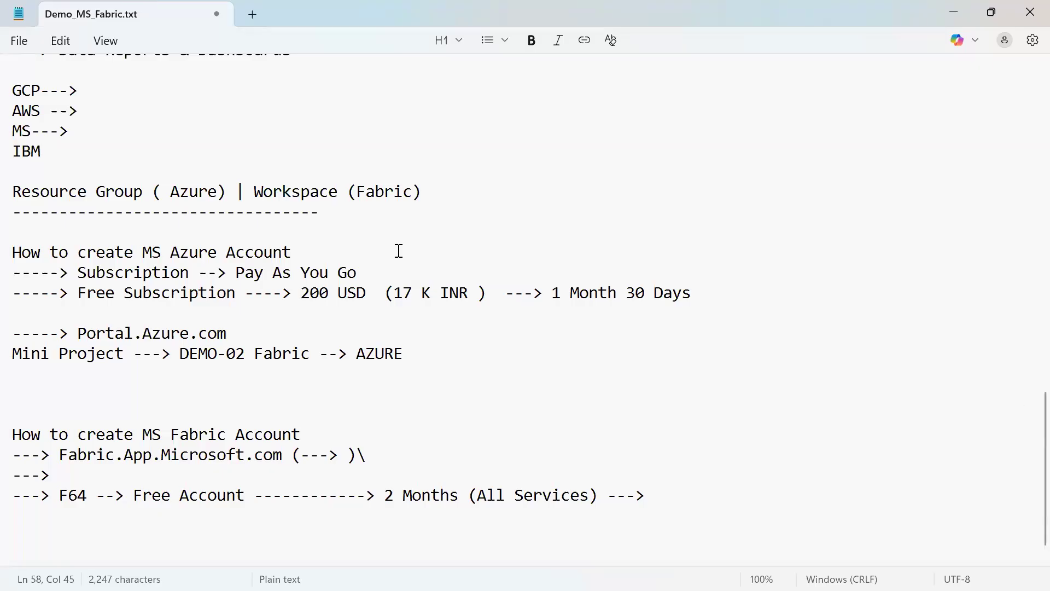
drag(82, 293, 255, 299)
double_click(195, 296)
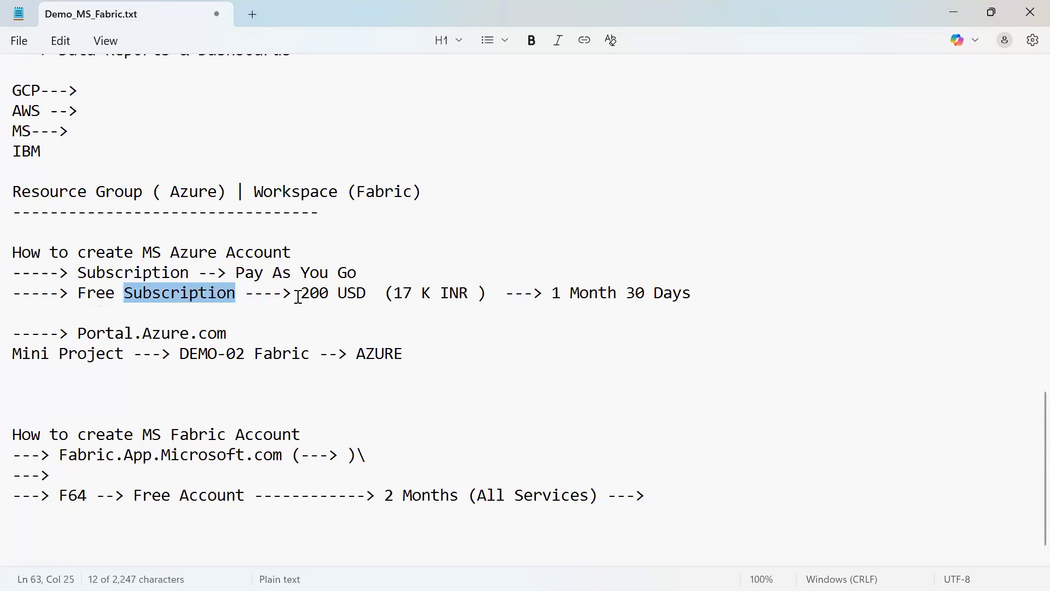
double_click(298, 296)
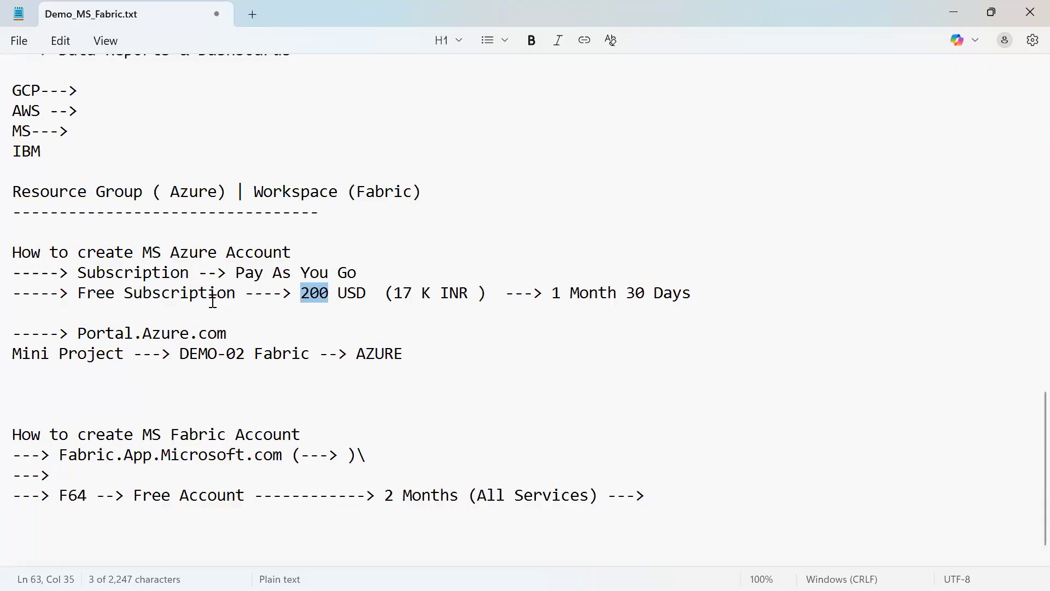
drag(78, 295, 243, 296)
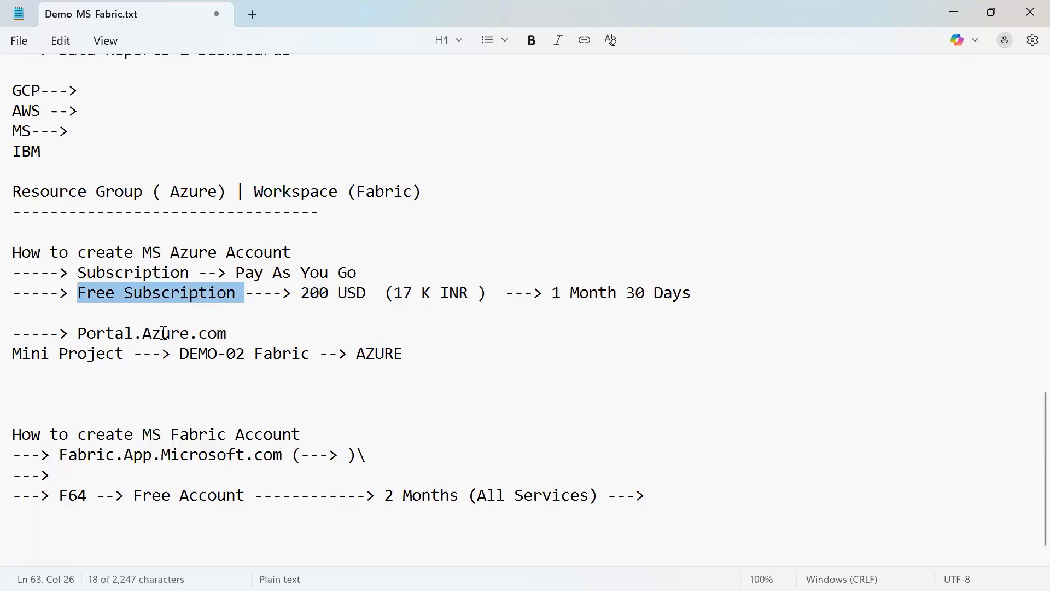
drag(68, 333, 274, 331)
Append "(Premium)" to the Pay As You Go subscription line in the Azure account notes.
drag(77, 273, 374, 272)
click(376, 273)
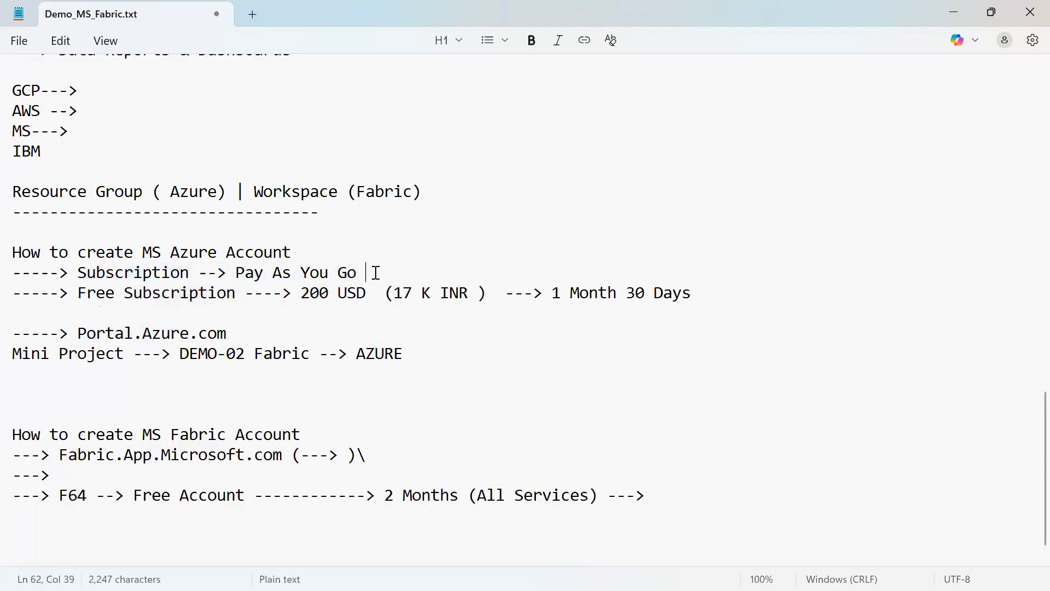
text((Premium))
click(81, 292)
drag(81, 292, 231, 292)
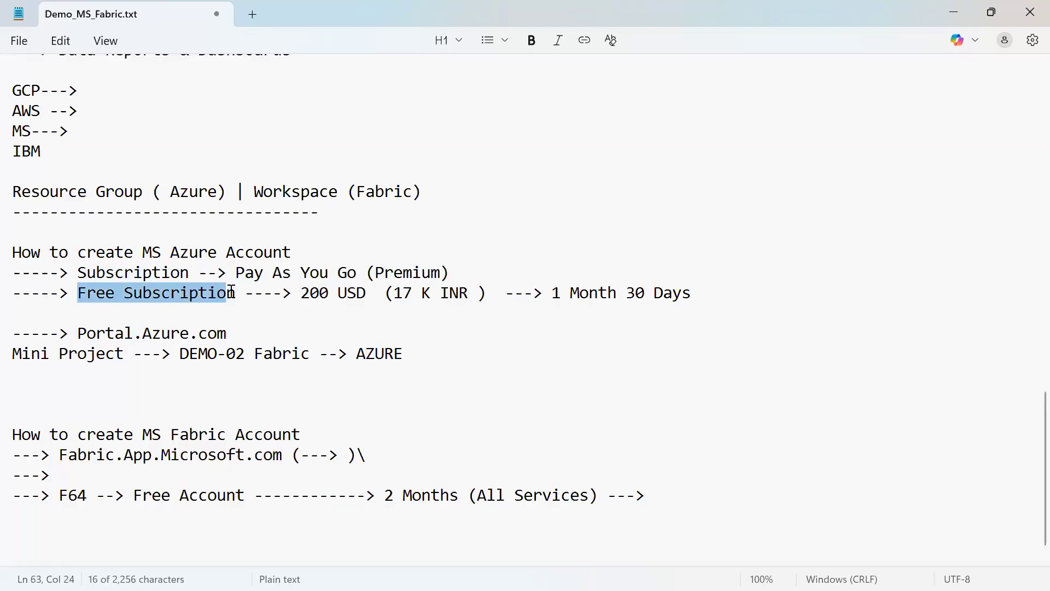
drag(170, 253, 312, 255)
Switch to the Paint architecture diagram and write "Azure ADLS" above the Parquet box in the source system column.
key(alt+Tab)
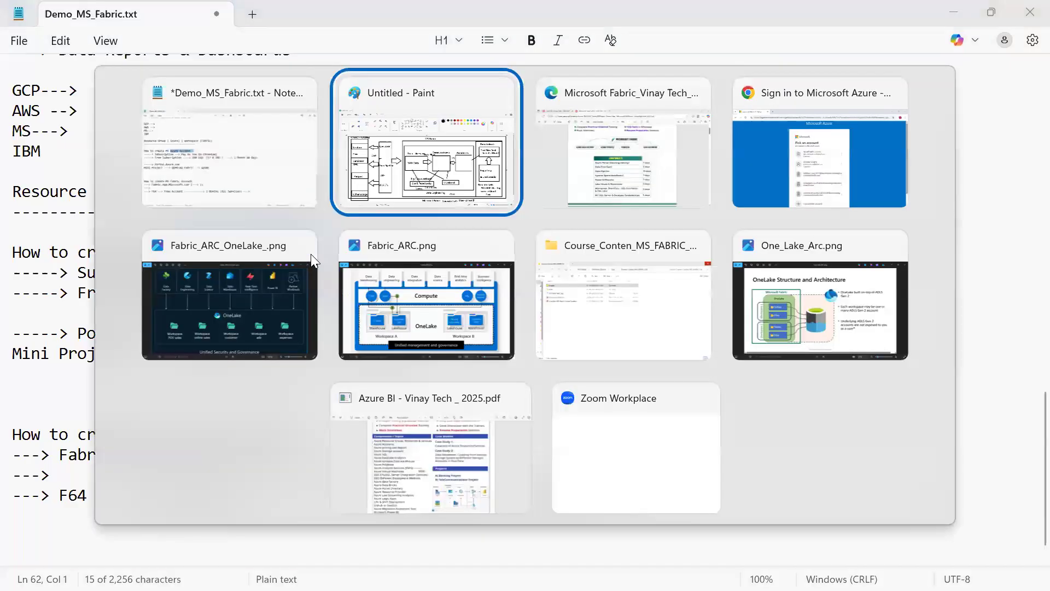
click(282, 72)
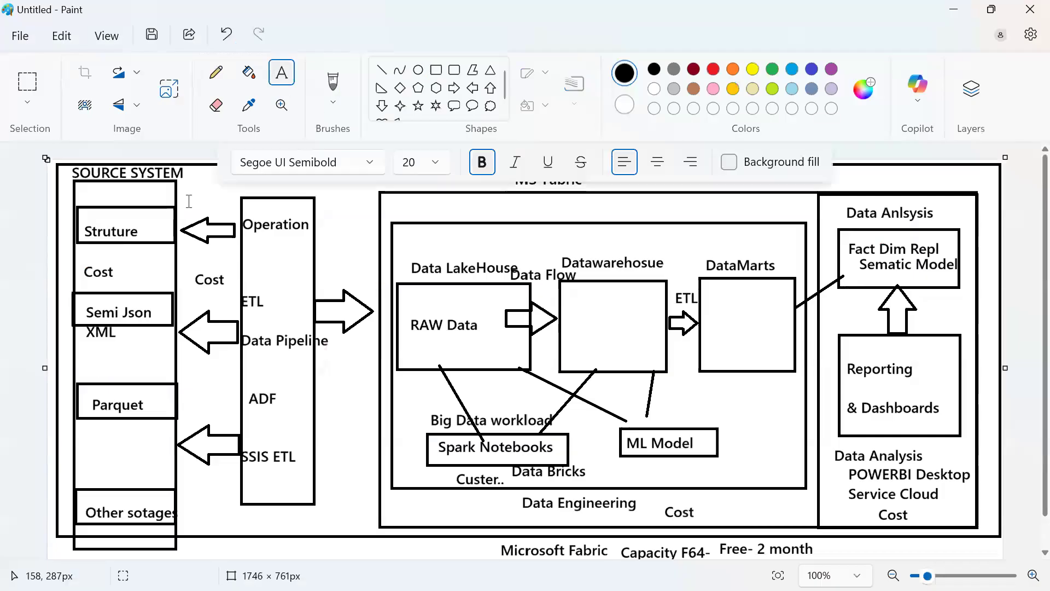
click(76, 360)
text(Azure ADLS)
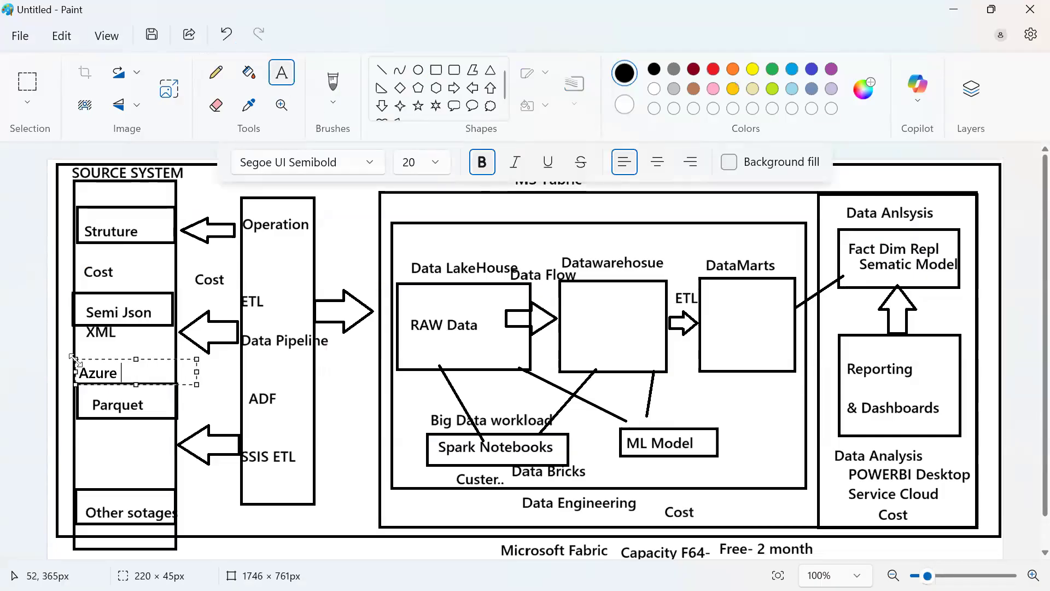
key(Return)
key(Return)
key(Return)
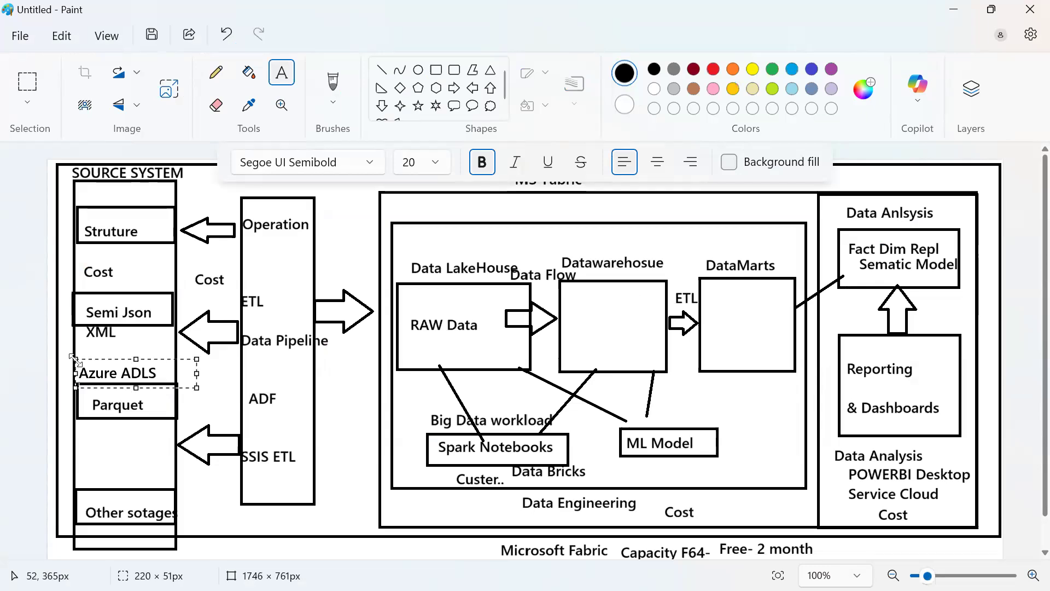
Add the lines "Azure Blob", "ASQL" and "DWH" below the Parquet box in the same text block.
text(Blob)
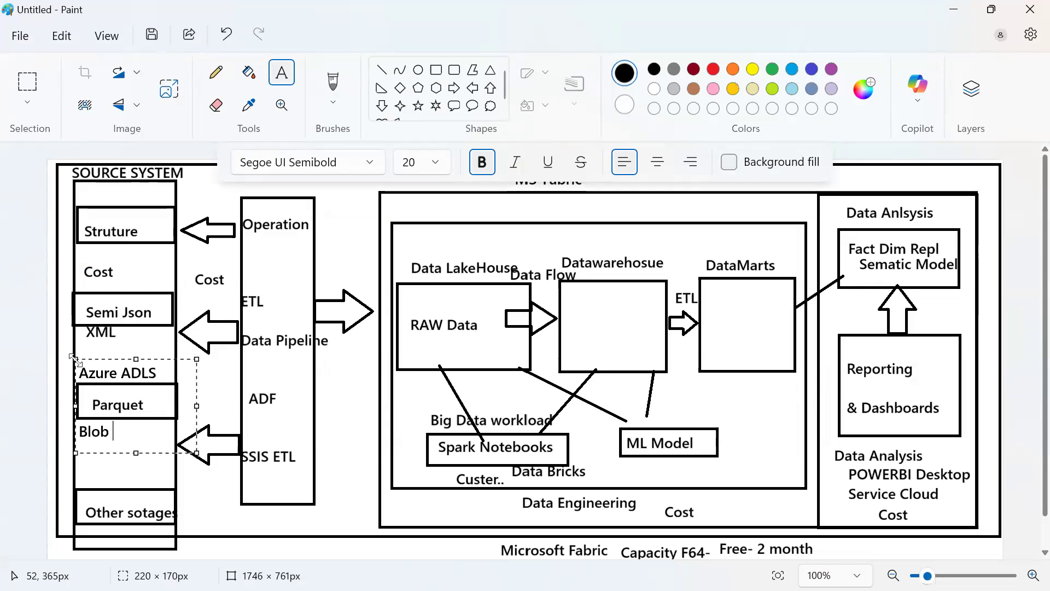
key(Home)
text(Azure)
key(End)
key(Return)
text(ASQL)
key(Return)
text(DWH)
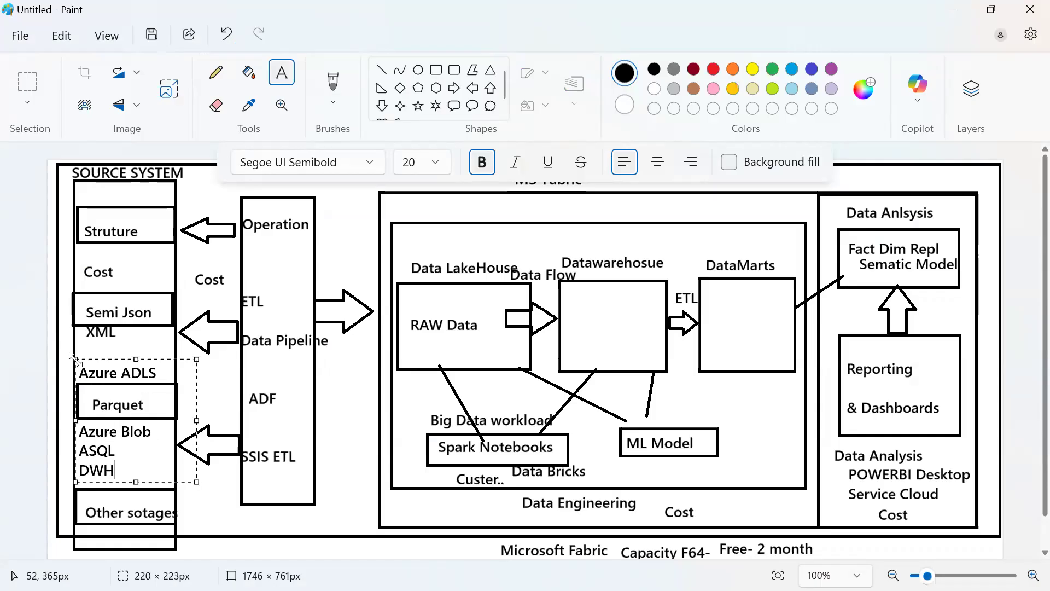
click(531, 381)
Mark MS-Fabric, ADF and the flow from lakehouse through warehouse to data marts with temporary pen strokes.
click(436, 69)
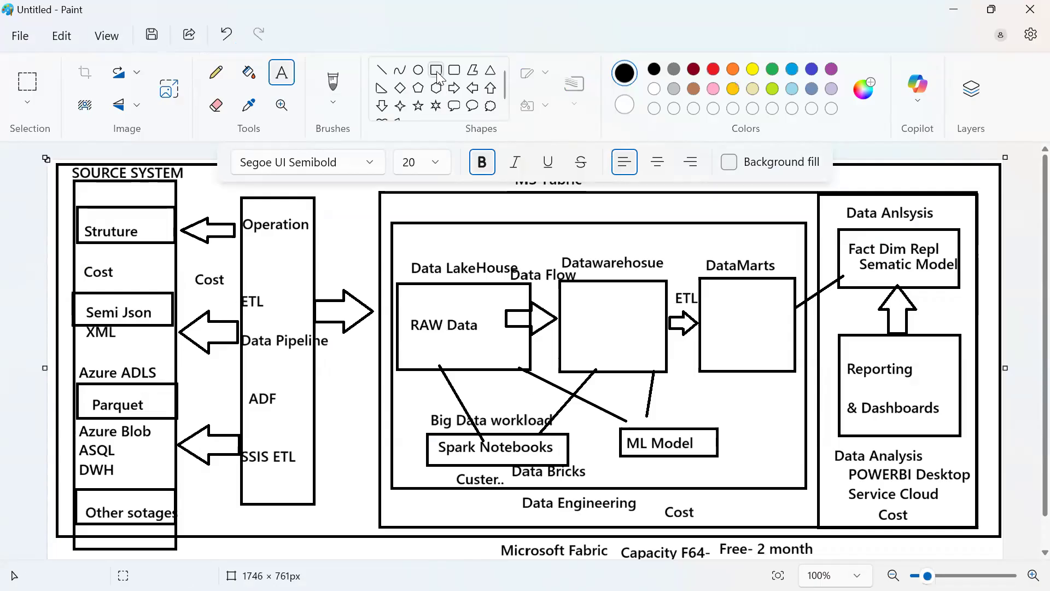
drag(513, 182, 208, 254)
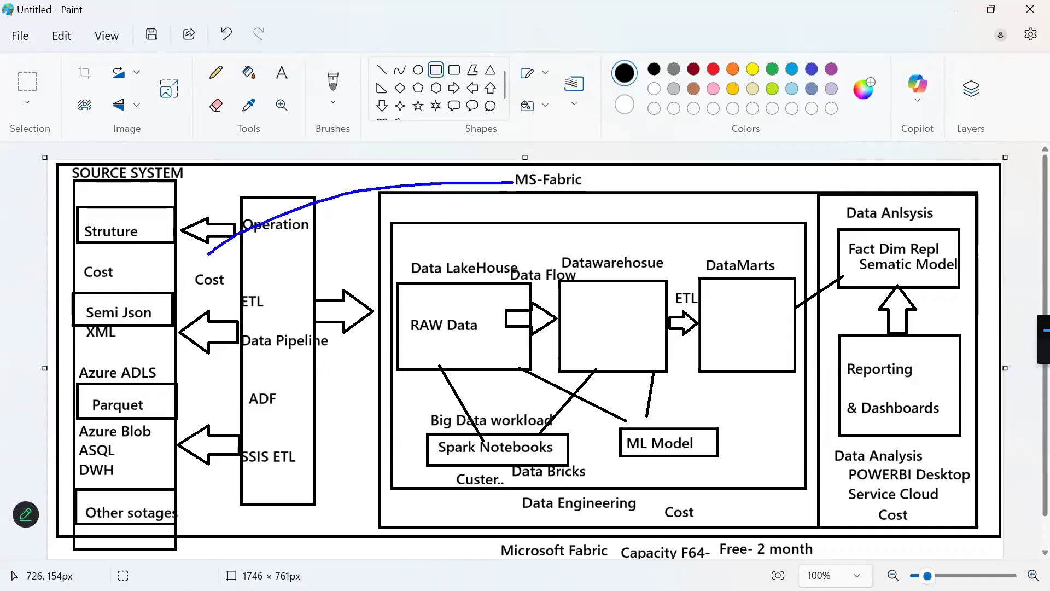
drag(274, 404, 358, 386)
drag(503, 312, 711, 294)
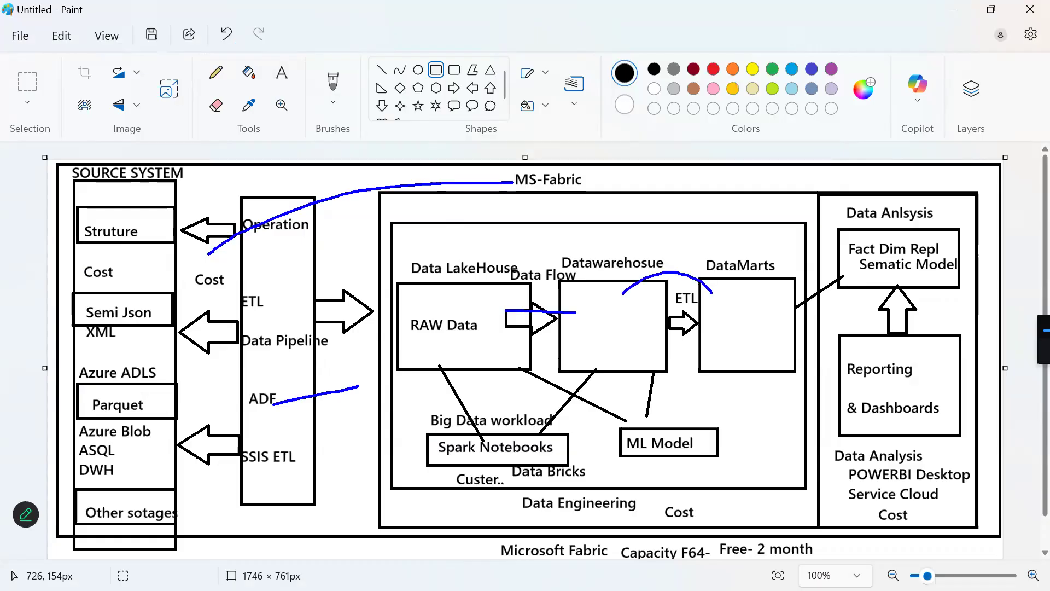
key(Escape)
Return to the Notepad notes and review the Resource Group and Workspace heading and the MS Fabric account details.
key(alt+Tab)
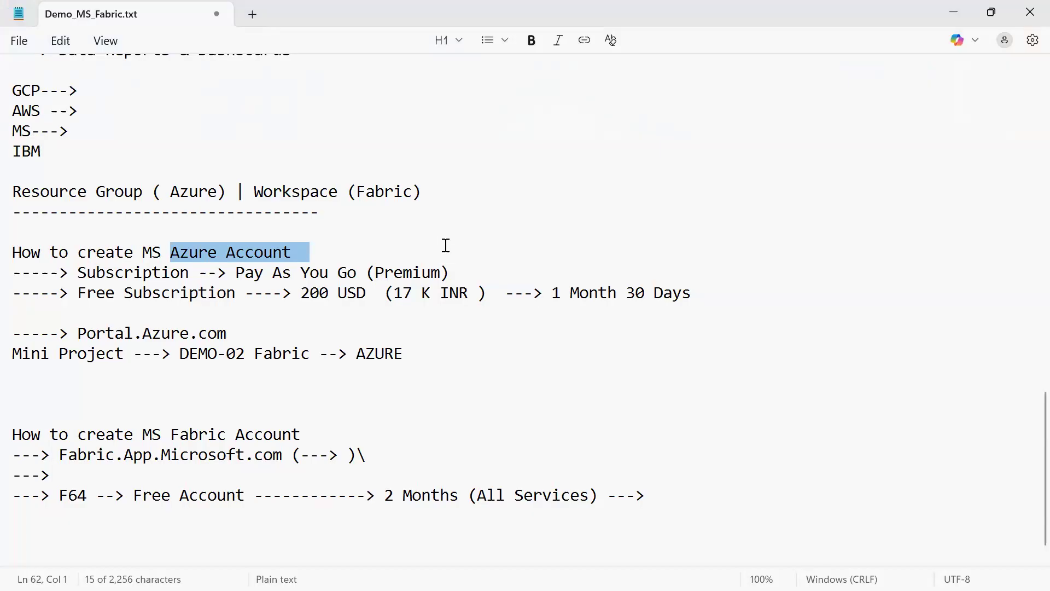
drag(16, 195, 303, 201)
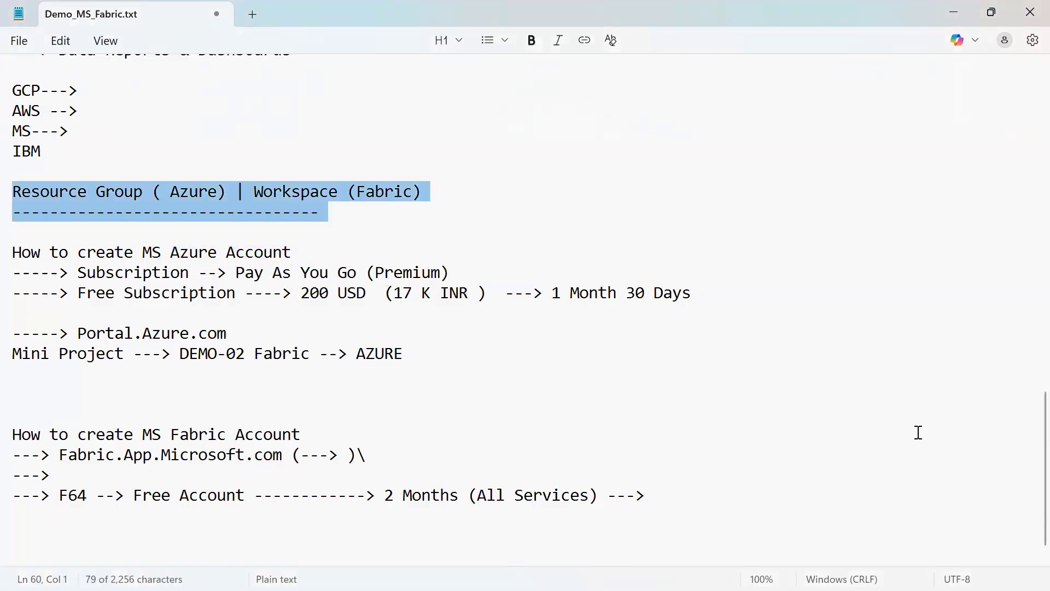
scroll(918, 440, down, 1)
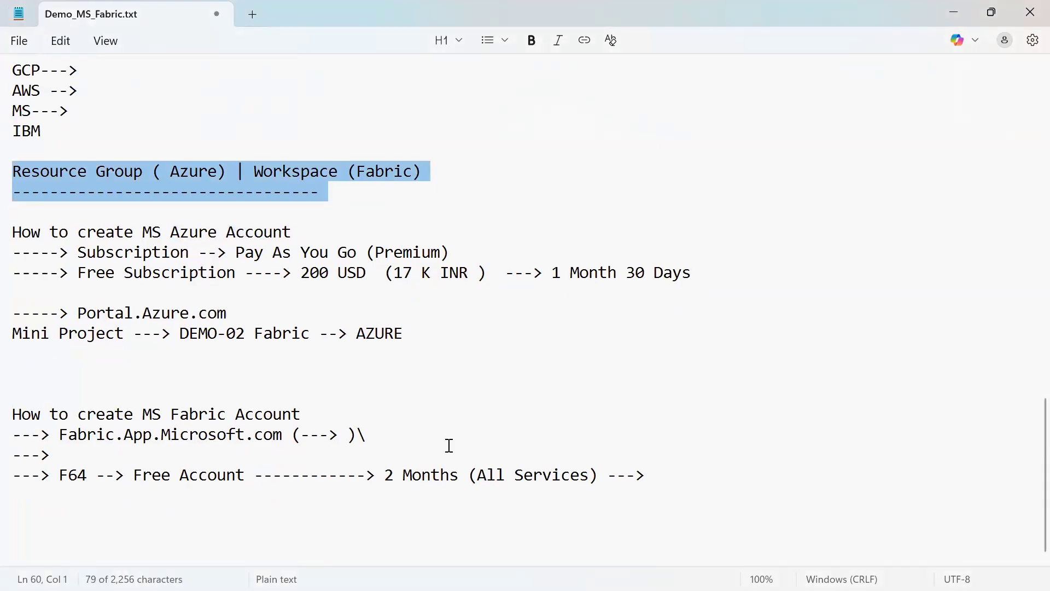
triple_click(20, 420)
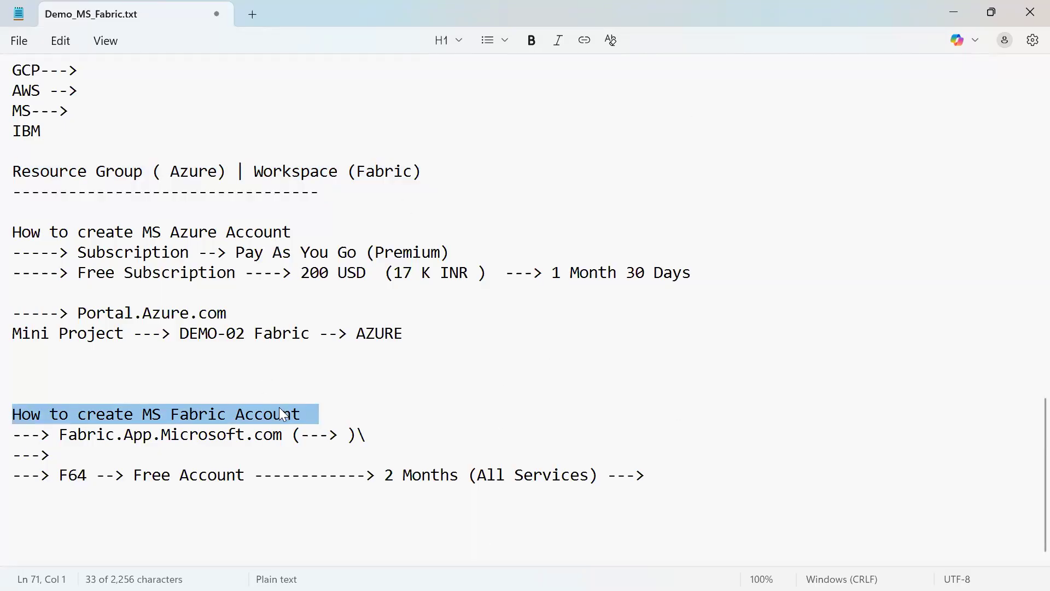
click(311, 416)
drag(386, 476, 518, 481)
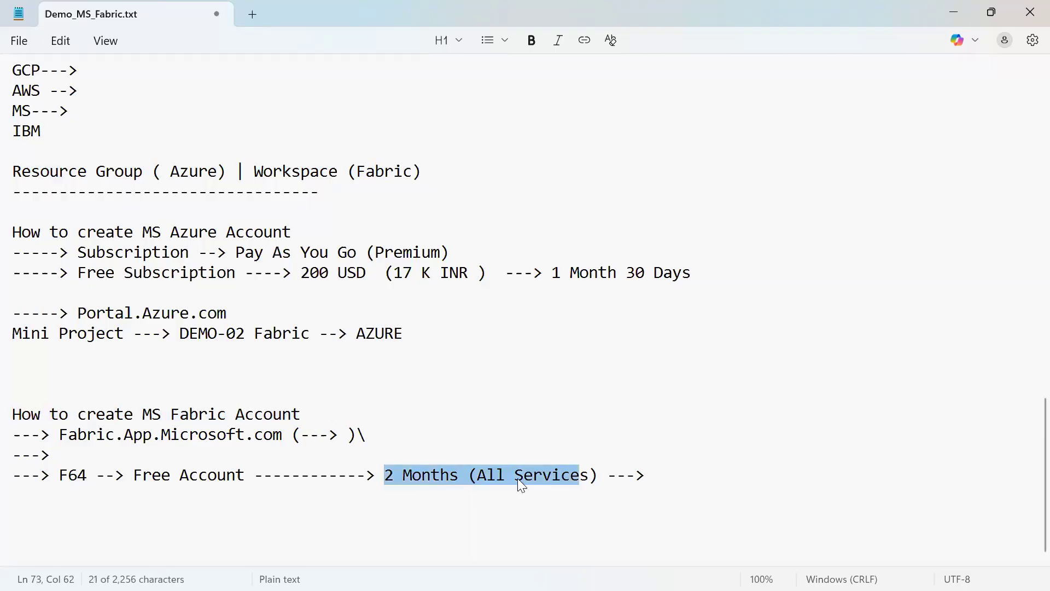
click(61, 474)
double_click(76, 474)
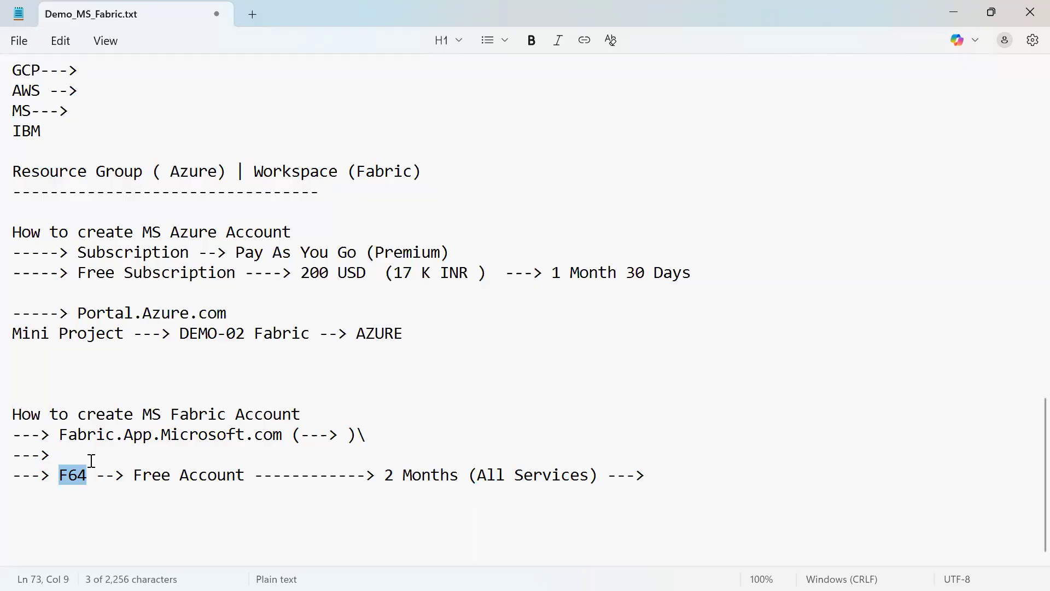
Switch to Chrome and open the azure.com website.
key(alt+Tab)
key(alt+Tab)
key(alt+Tab)
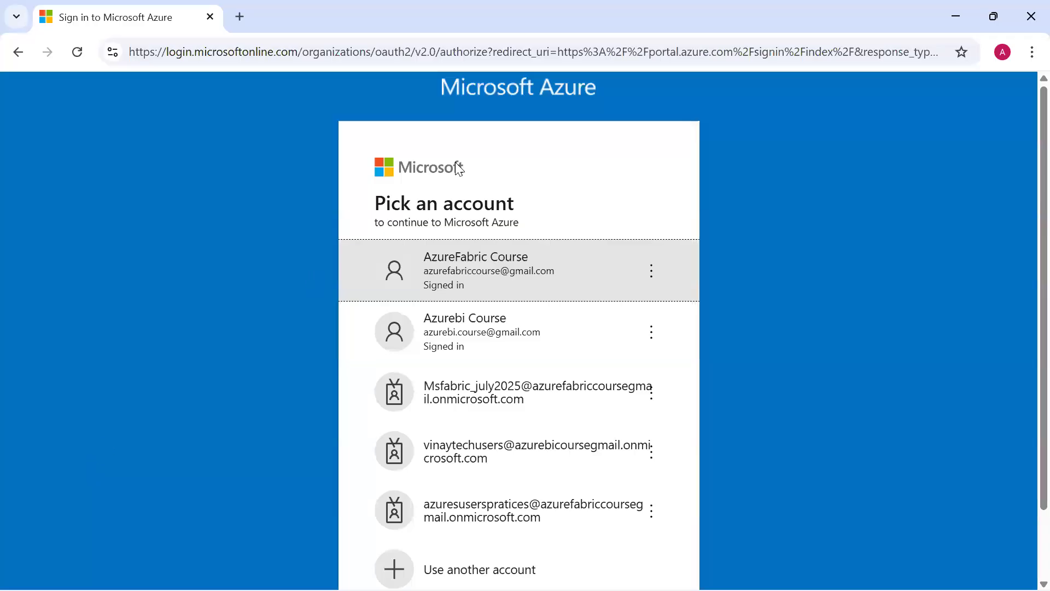
click(559, 52)
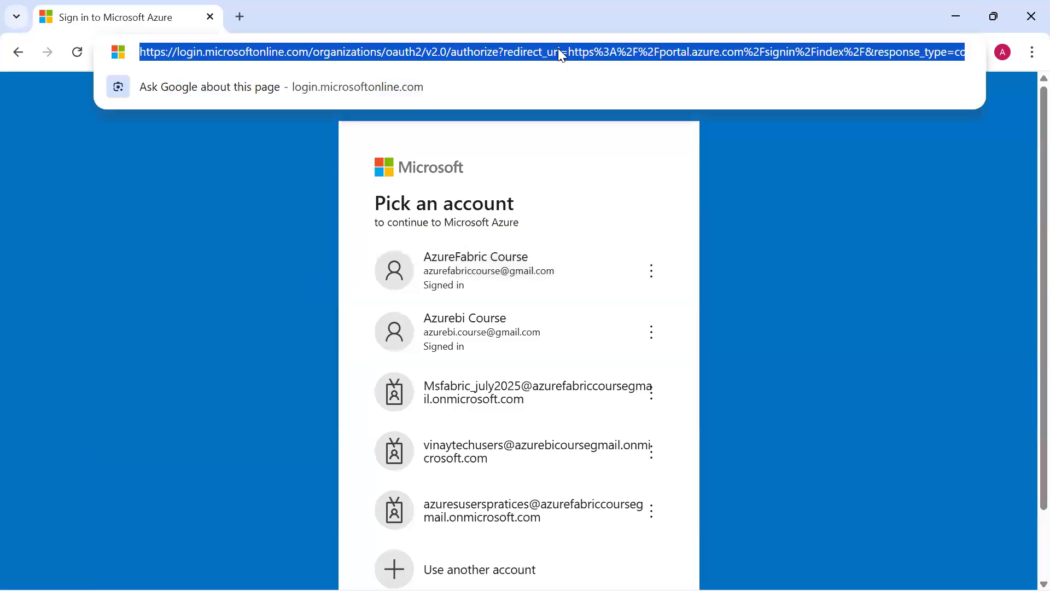
text(az)
key(BackSpace)
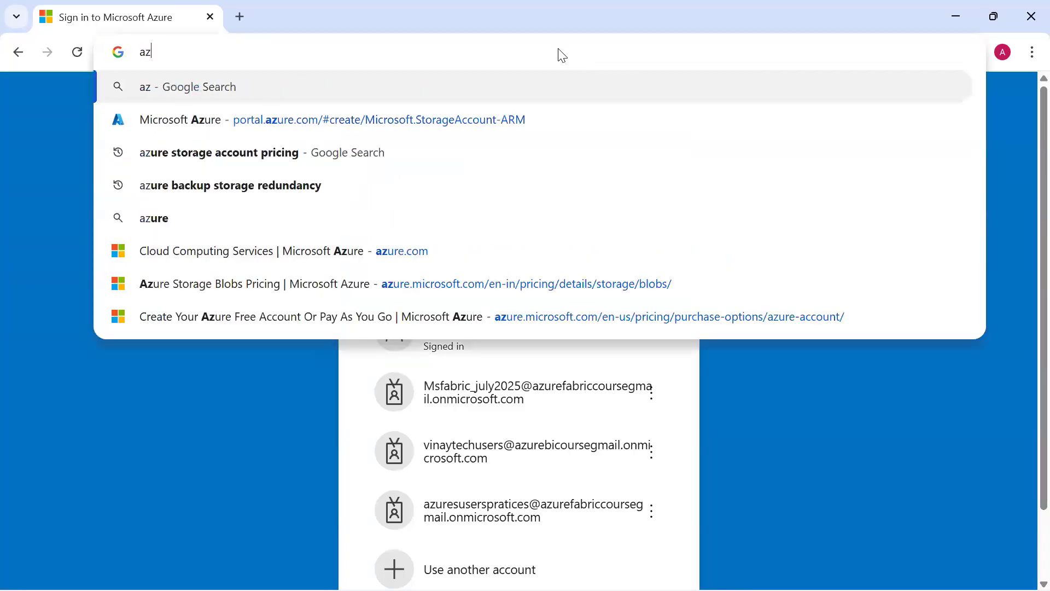
text(ur)
key(Return)
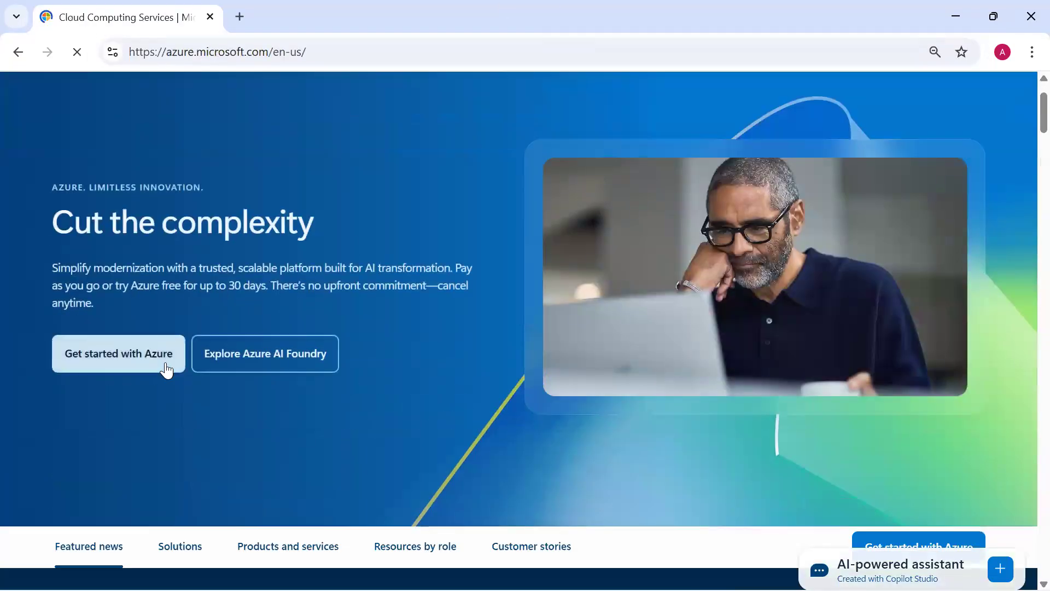
Open the Get started with Azure page and compare the Azure free account with the Pay as you go account.
click(151, 363)
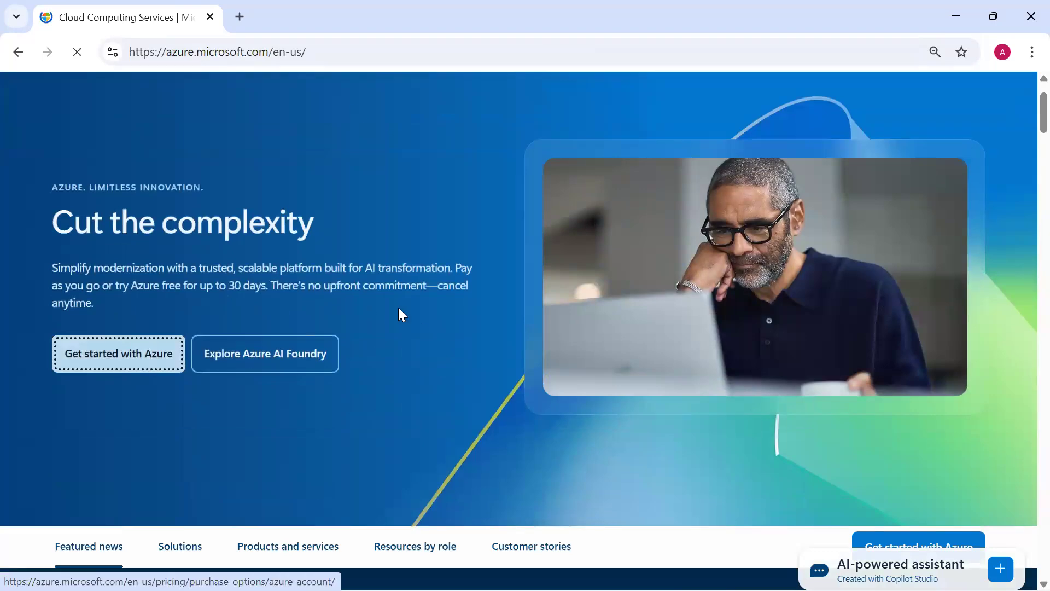
scroll(364, 235, down, 5)
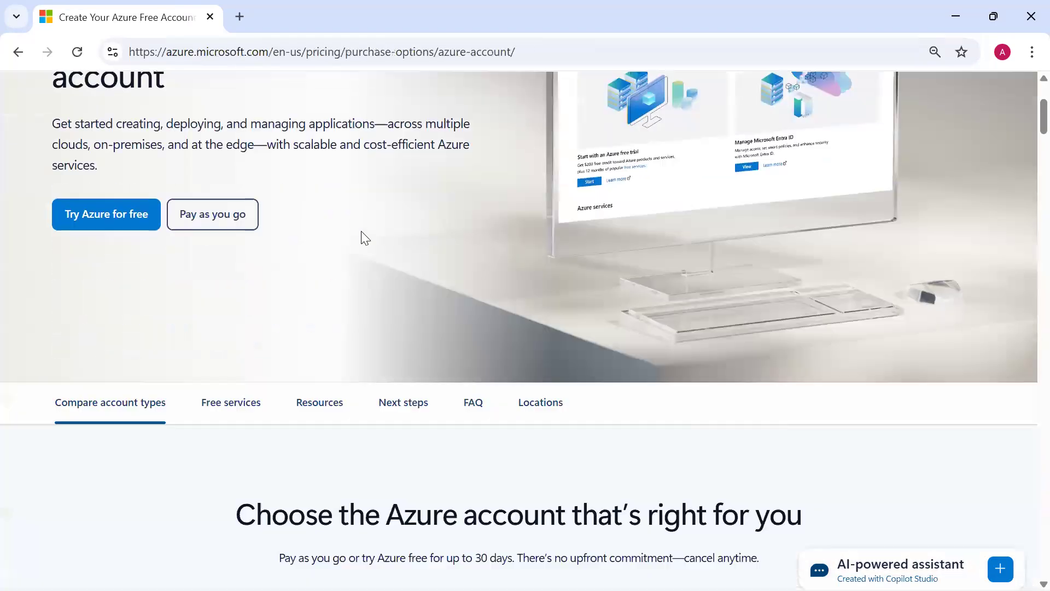
scroll(417, 267, down, 8)
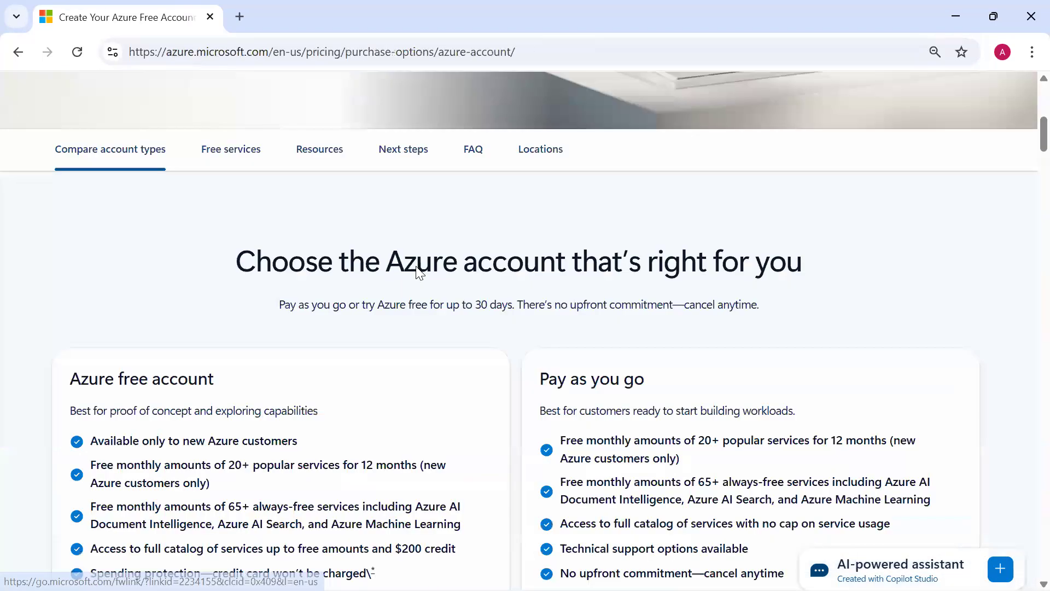
scroll(419, 269, up, 2)
key(ctrl+2)
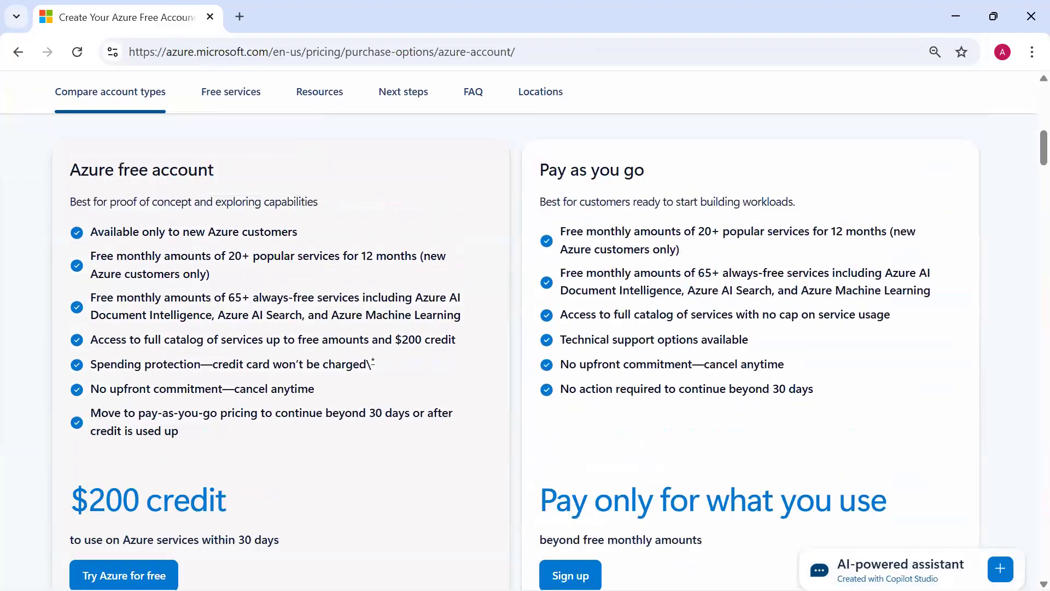
drag(227, 169, 332, 106)
drag(712, 161, 819, 113)
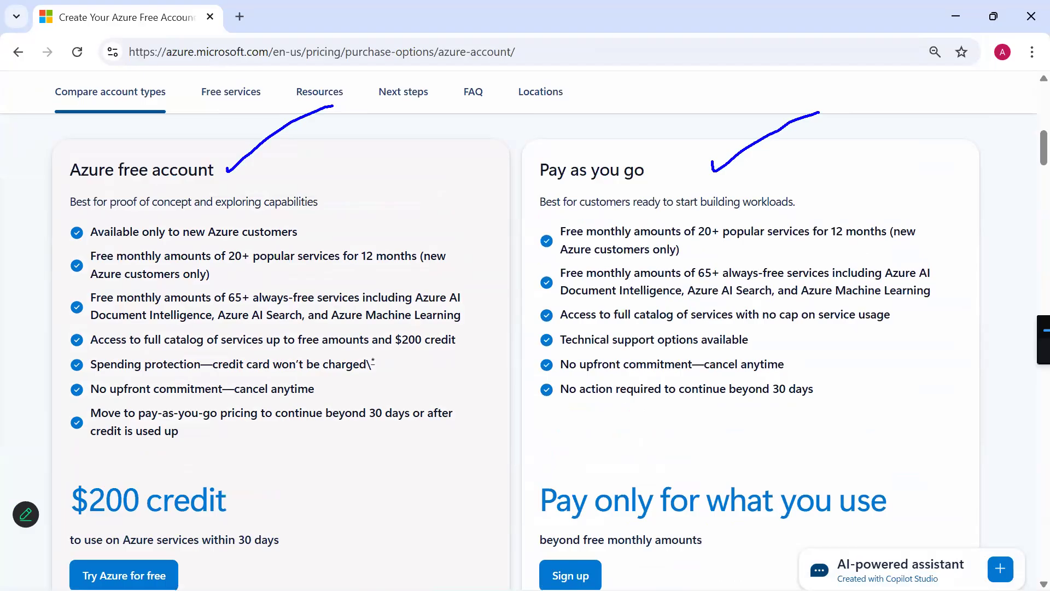
Tick the Azure free account and Pay as you go headings and draw a cross and arrow between them with temporary pen strokes.
drag(183, 154, 238, 106)
drag(557, 151, 646, 103)
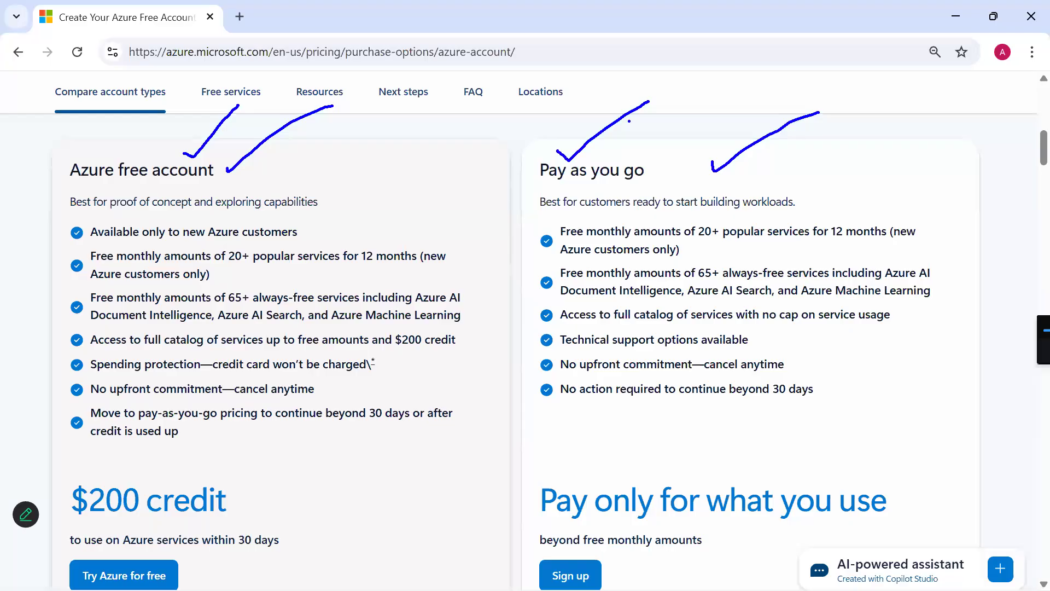
drag(630, 137, 753, 111)
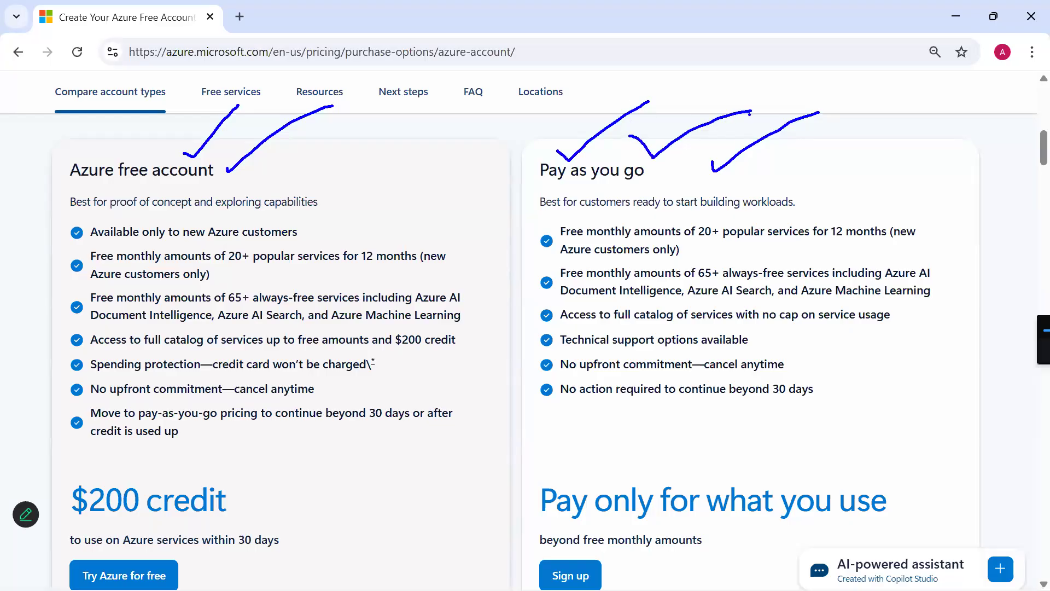
drag(300, 160, 327, 173)
drag(322, 144, 284, 183)
mouse_move(369, 181)
mouse_down()
mouse_move(481, 167)
mouse_move(457, 182)
mouse_up()
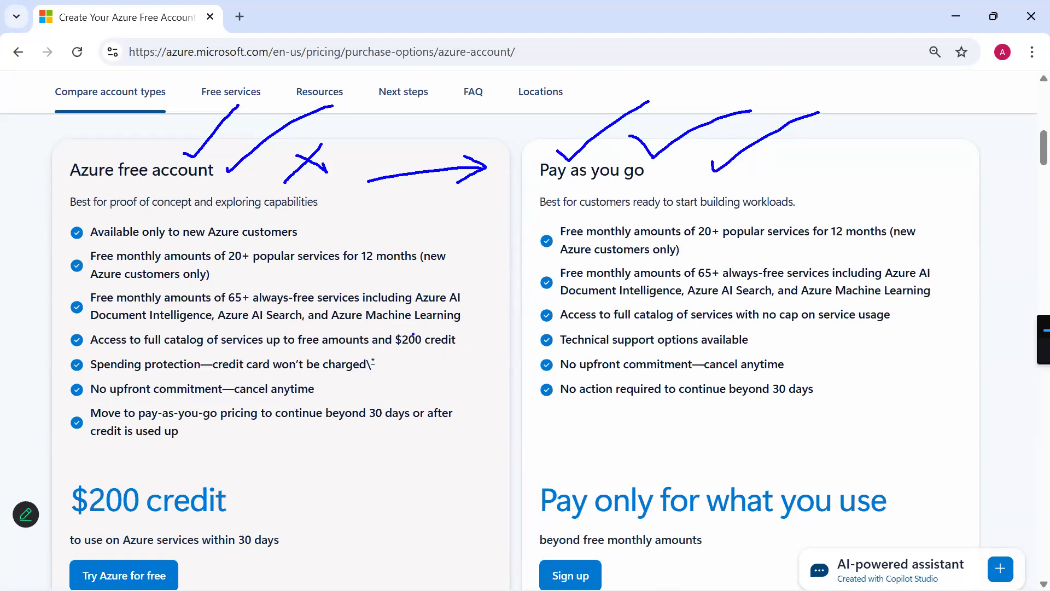
Box the $200 credit with the pen, then clear the markings and highlight the 30 days usage period of the free account.
drag(386, 329, 467, 354)
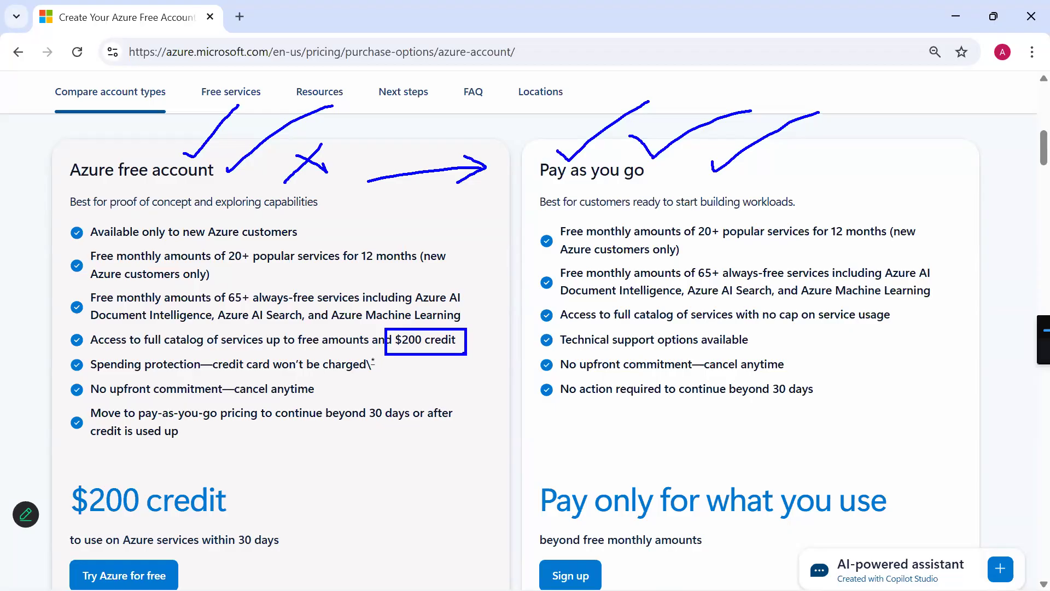
key(Escape)
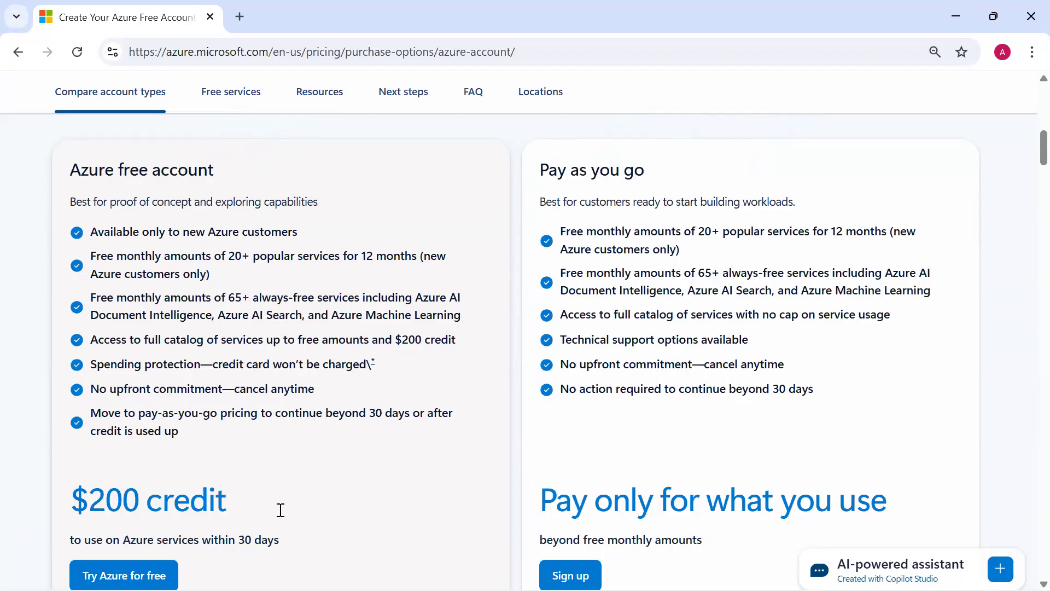
drag(280, 539, 229, 540)
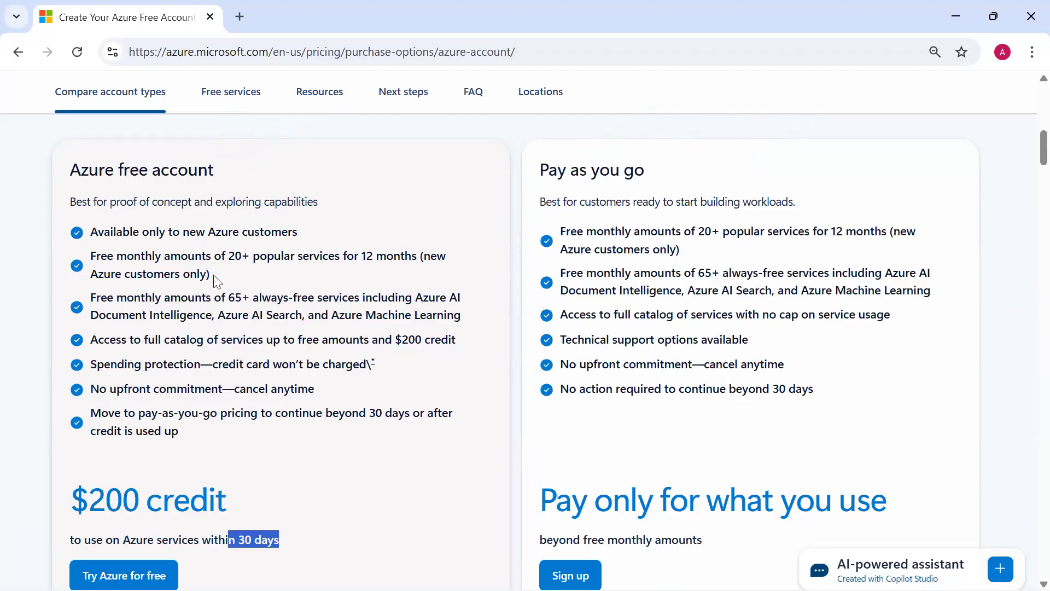
Open portal.azure.com in a new browser tab and sign in with the AzureFabric Course account.
click(243, 21)
text(portal.azure.com)
key(Return)
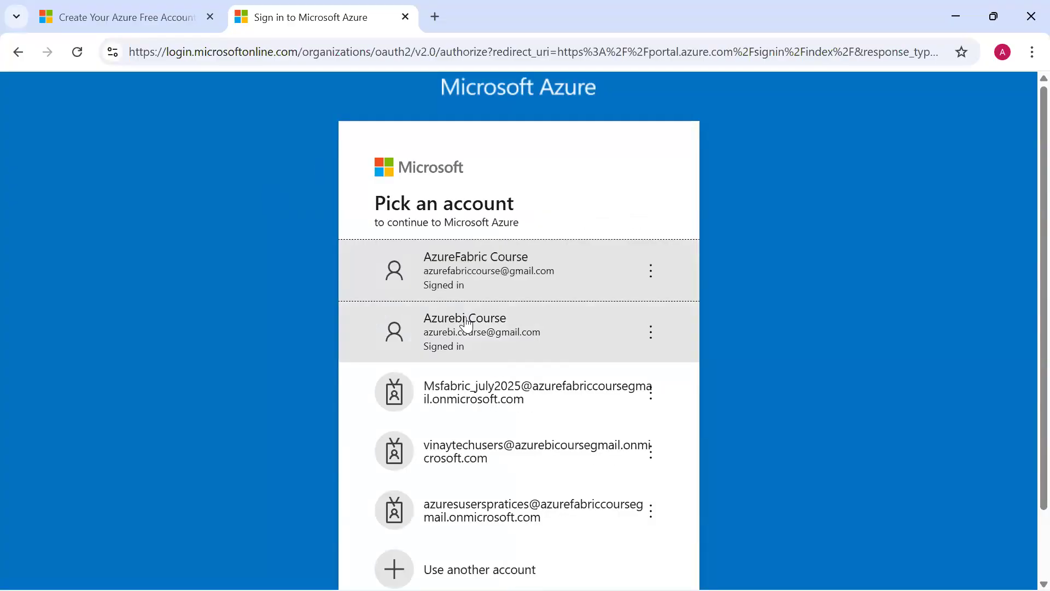
click(478, 262)
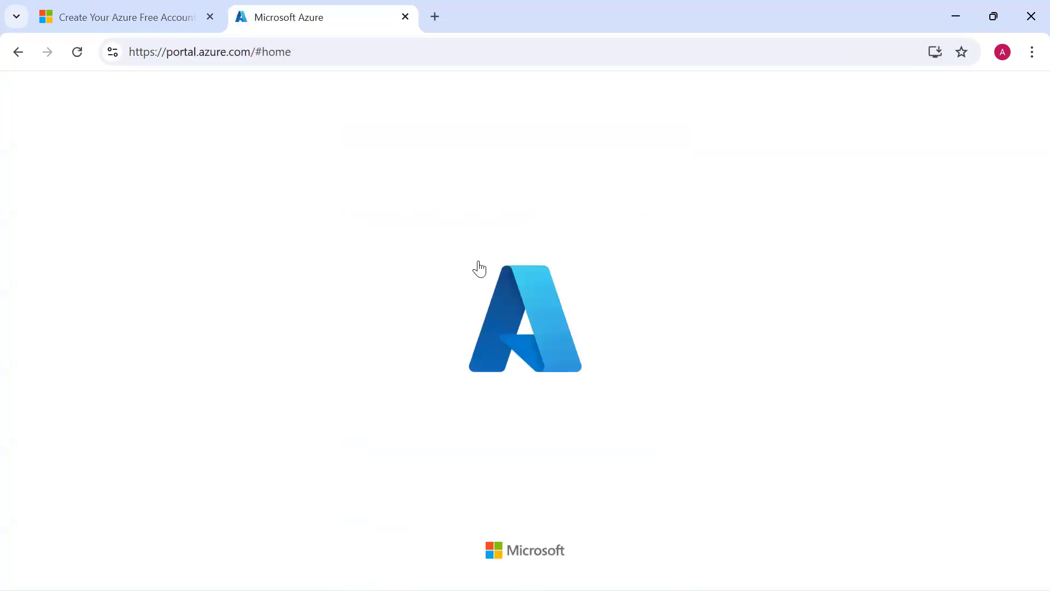
Review the free account greeting, the days left, the remaining credit and the Azure services on the portal home page.
drag(30, 152, 136, 156)
click(75, 152)
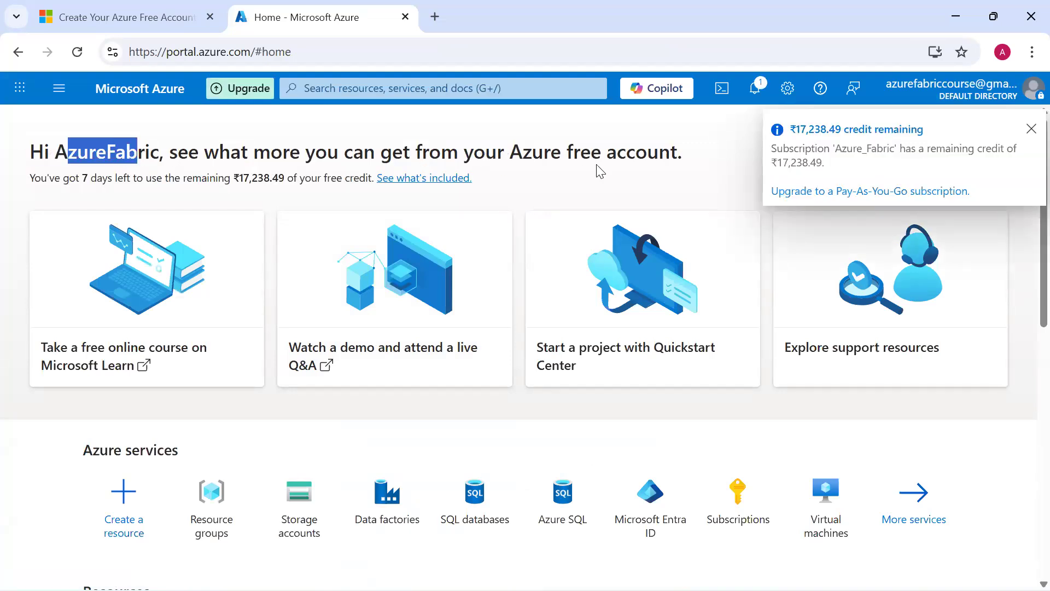
drag(34, 179, 82, 178)
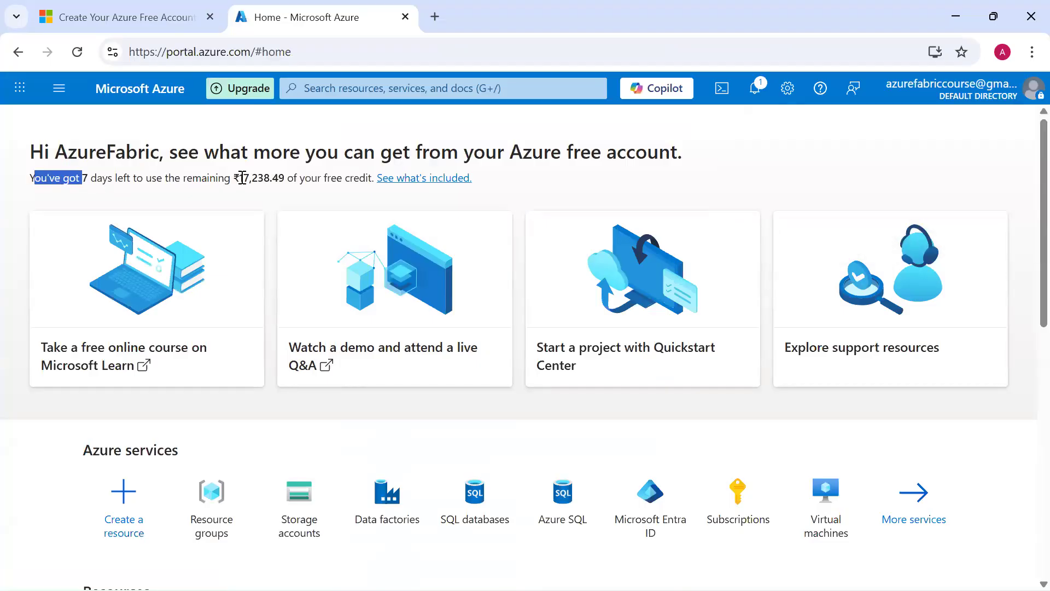
drag(239, 179, 287, 180)
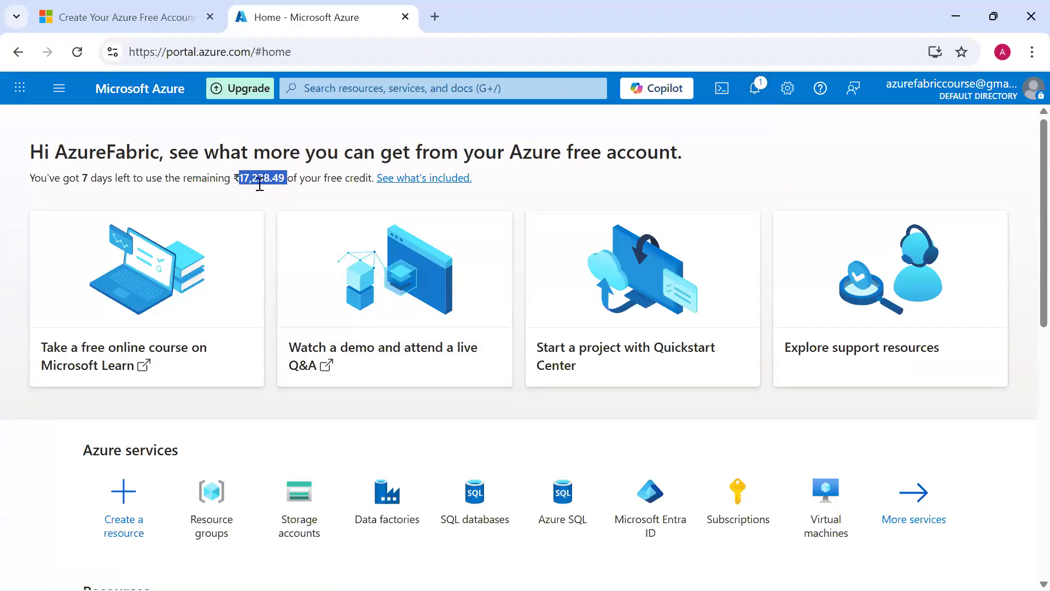
scroll(332, 441, down, 2)
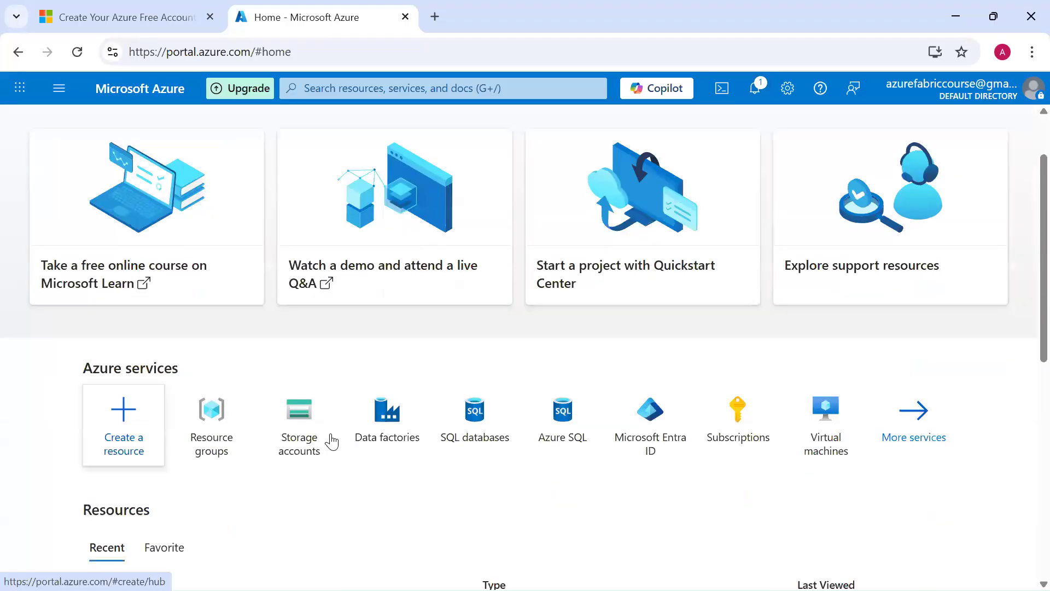
mouse_move(829, 444)
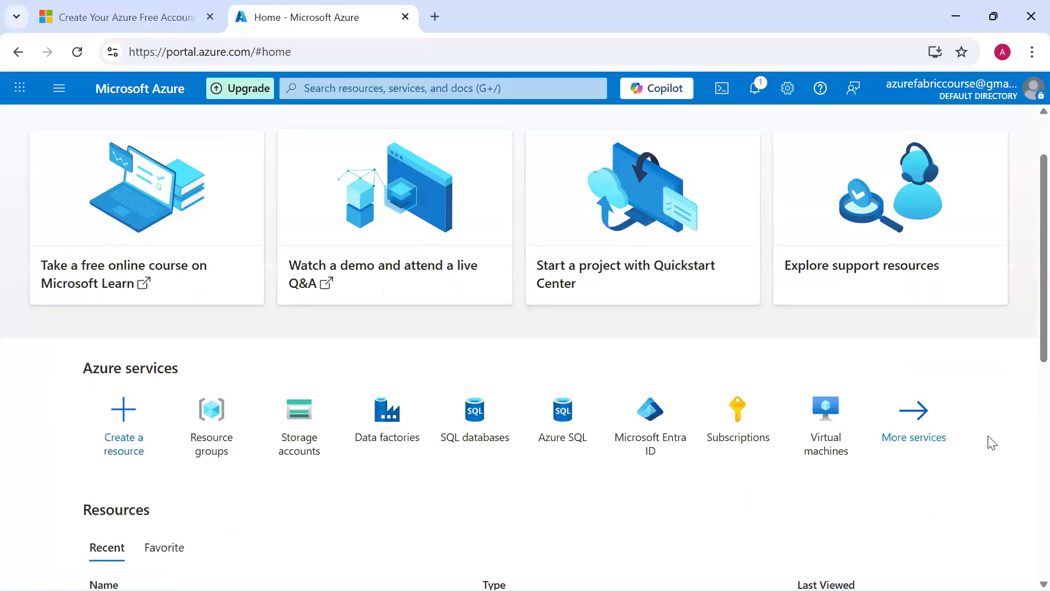
Switch to the Paint diagram and tick Data LakeHouse, Datawarehouse, DataMarts and Data Analysis with temporary pen strokes.
key(alt+Tab)
key(alt+Tab)
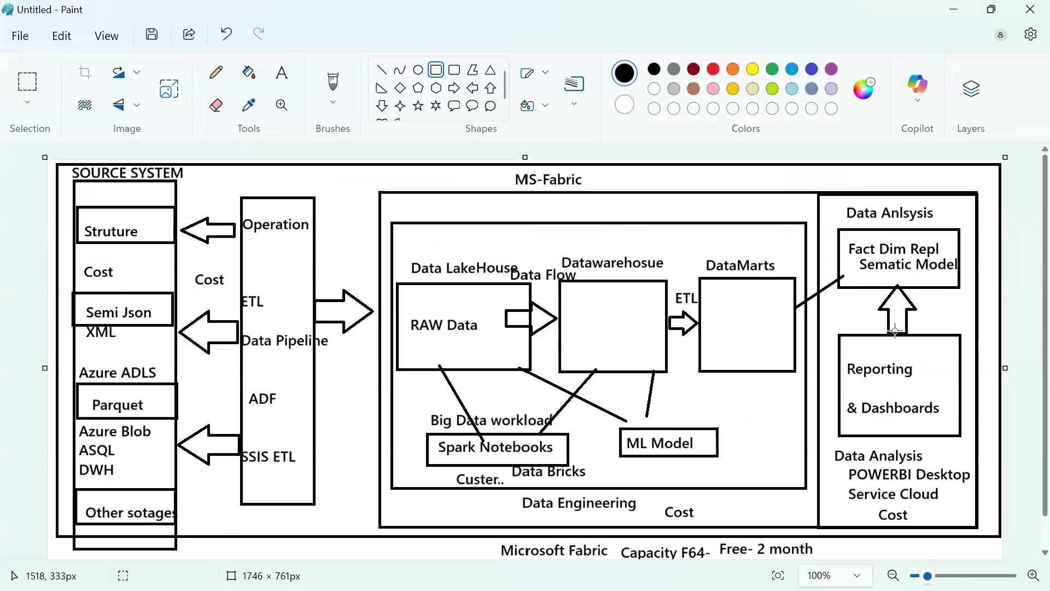
key(ctrl+2)
mouse_move(416, 253)
mouse_down()
mouse_move(429, 260)
mouse_move(473, 210)
mouse_up()
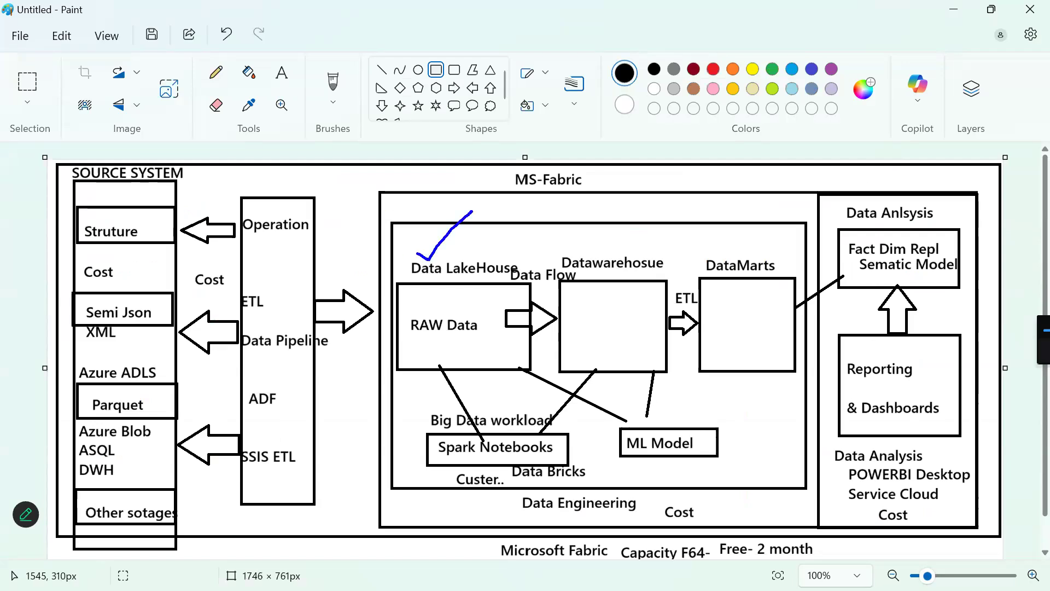
drag(585, 249, 652, 222)
drag(723, 248, 788, 208)
drag(896, 205, 1003, 171)
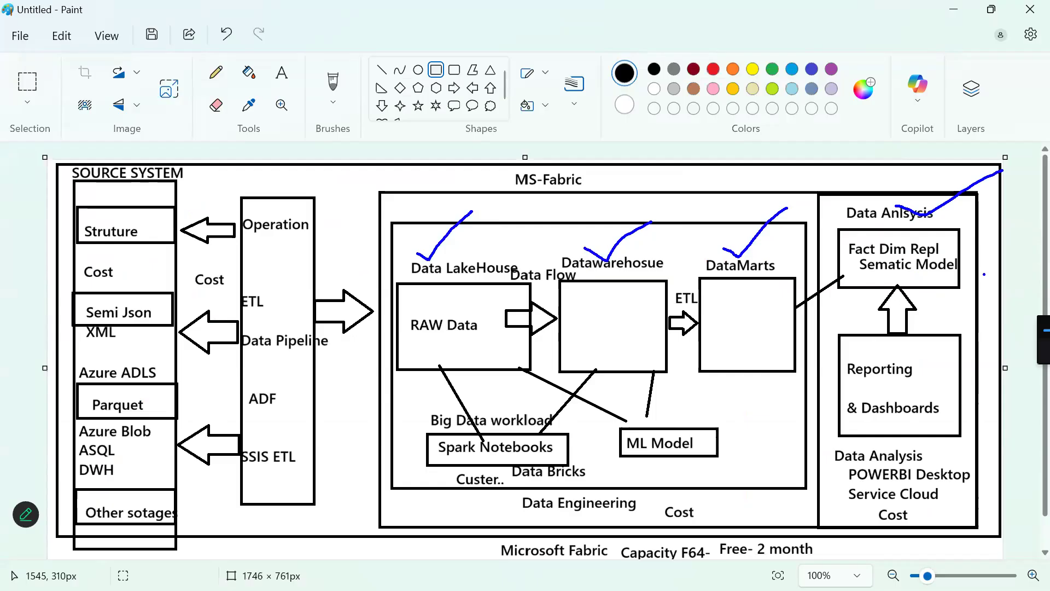
Draw temporary arrows along the flow from the pipeline through lakehouse to data marts, and tick the Operation and SOURCE SYSTEM blocks.
drag(327, 382, 375, 377)
mouse_move(505, 414)
mouse_down()
mouse_move(528, 393)
mouse_move(538, 404)
mouse_up()
mouse_move(655, 422)
mouse_down()
mouse_move(688, 384)
mouse_move(693, 398)
mouse_up()
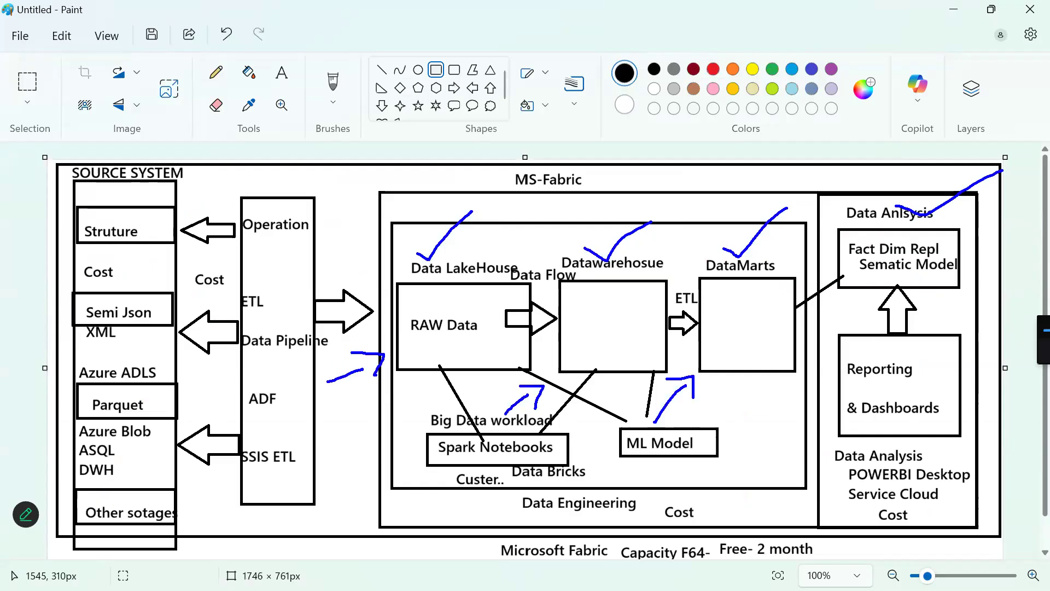
drag(227, 215, 309, 161)
drag(88, 191, 161, 159)
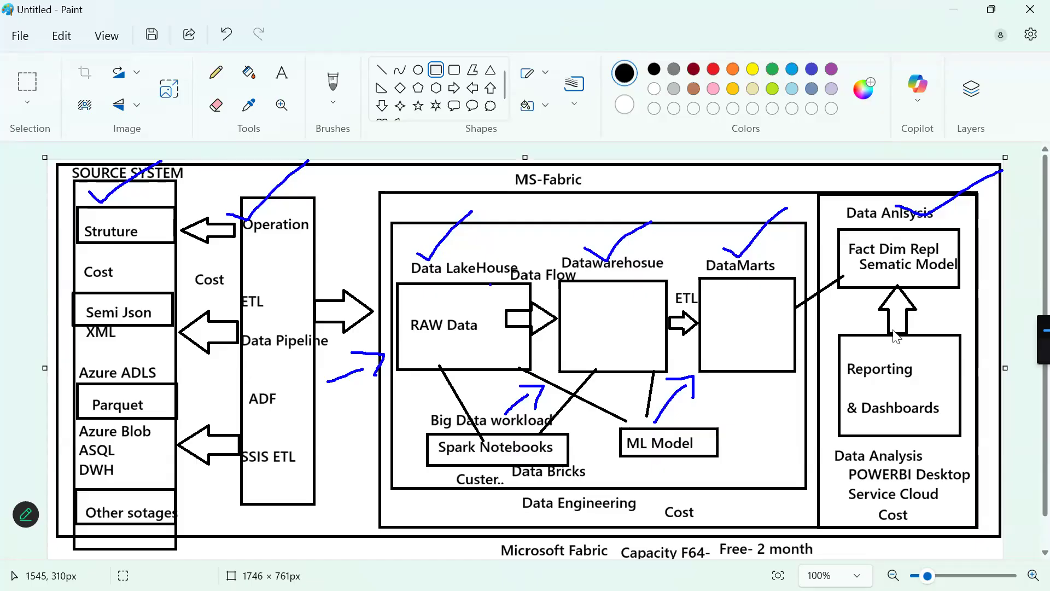
Return to the Azure portal home page and review the Azure services, the recent resources and the remaining free credit.
key(alt+Tab)
key(alt+Tab)
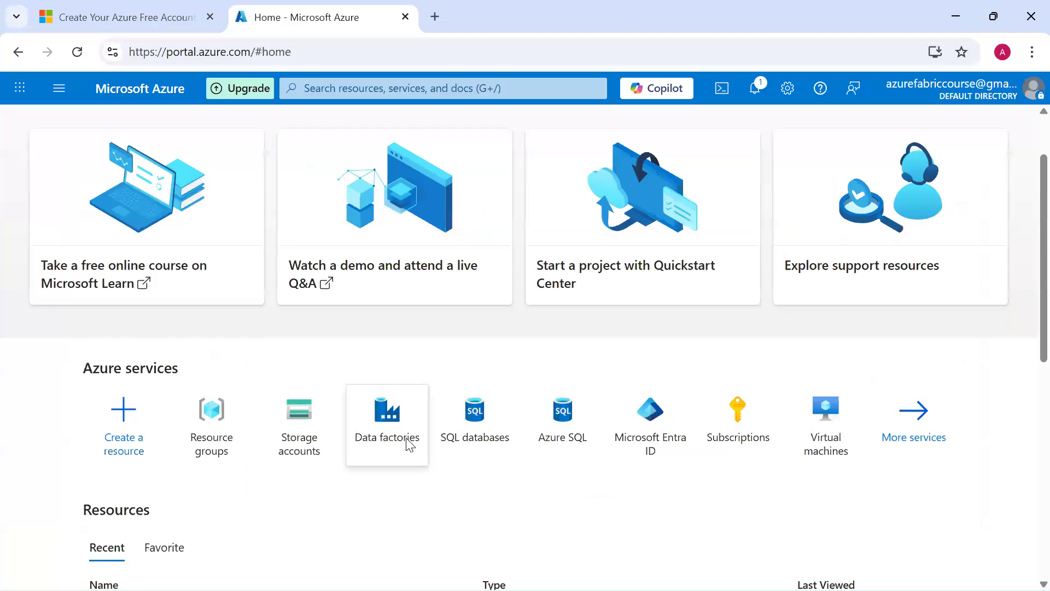
scroll(410, 446, down, 3)
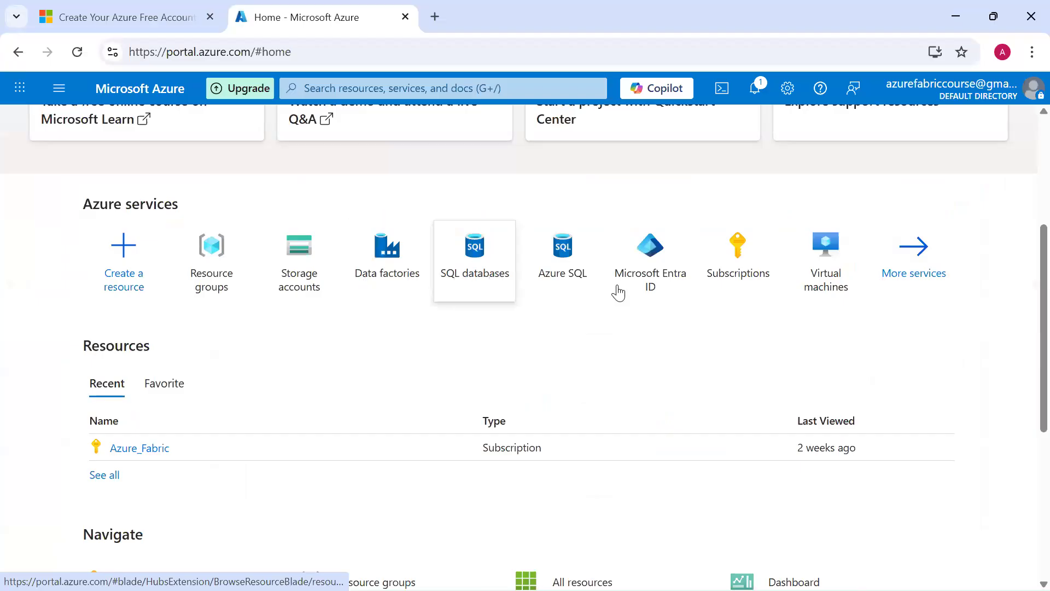
mouse_move(297, 302)
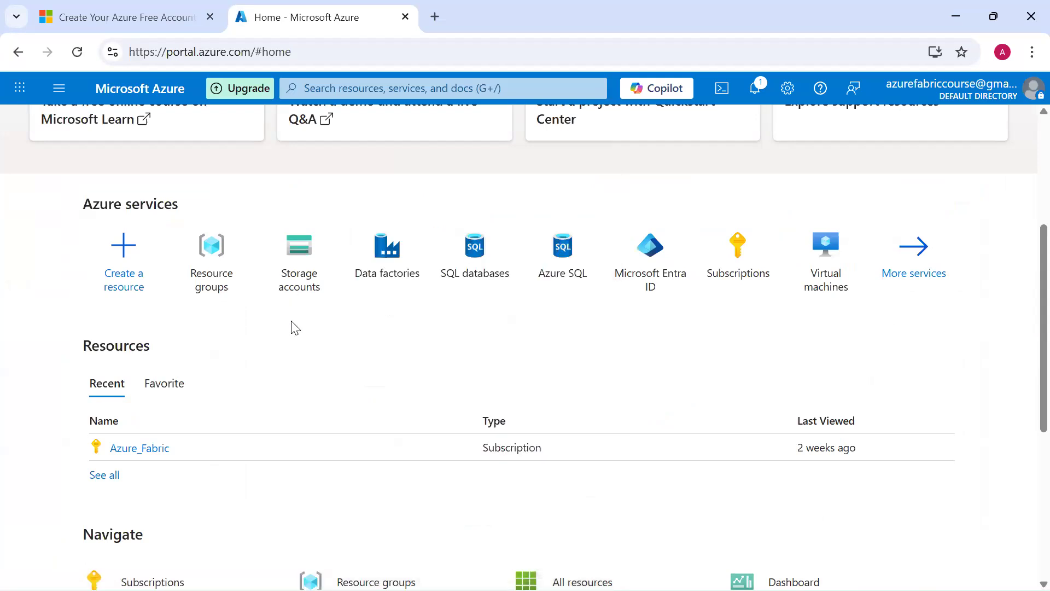
scroll(295, 328, up, 5)
drag(244, 172, 284, 172)
scroll(315, 265, down, 3)
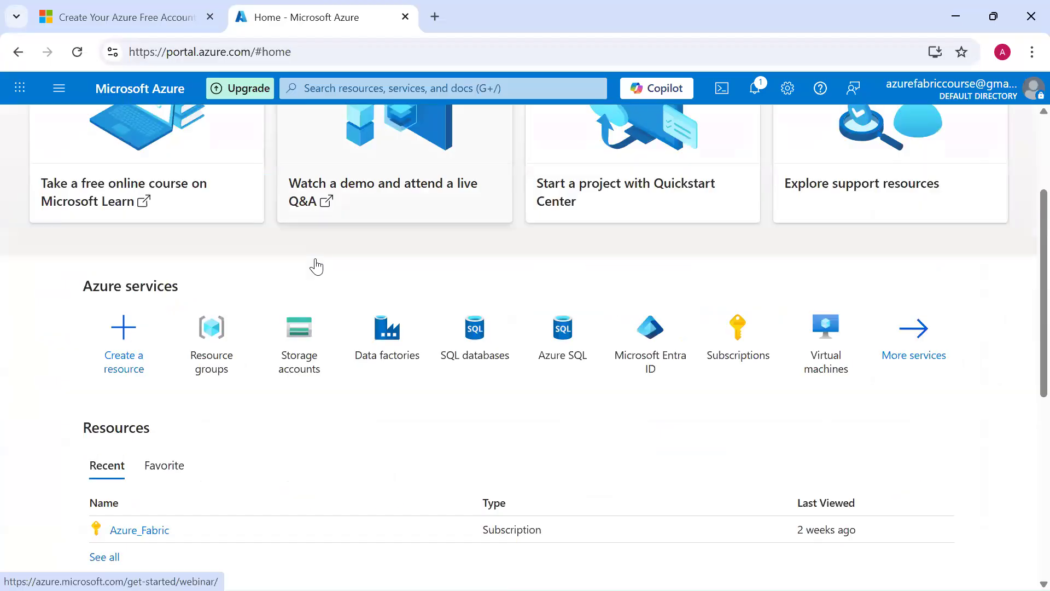
scroll(315, 273, down, 1)
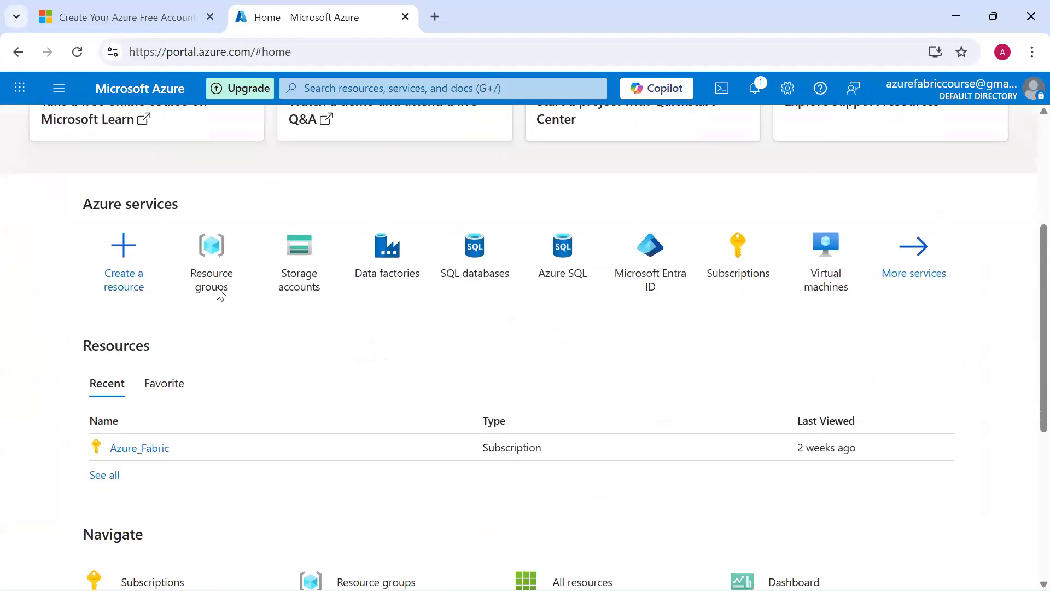
Open the Storage accounts service and start creating a new storage account.
click(298, 275)
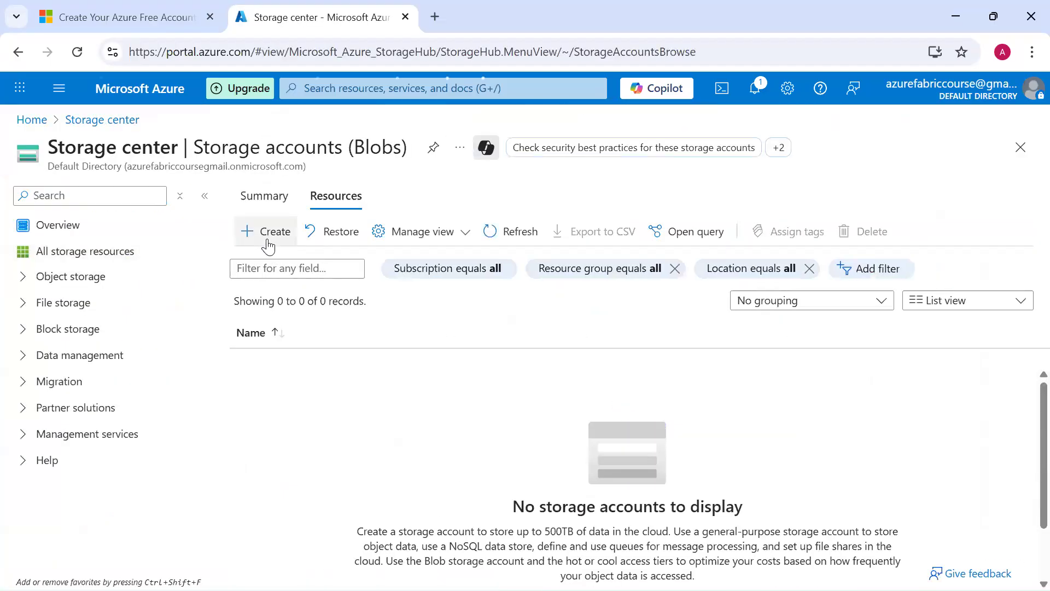
click(265, 240)
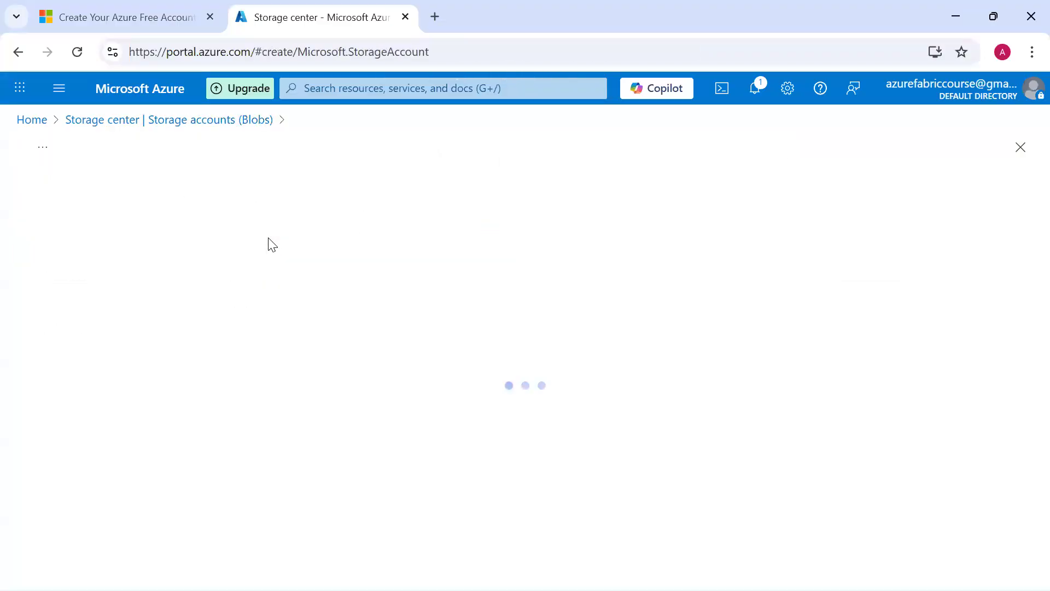
scroll(292, 282, down, 3)
click(293, 266)
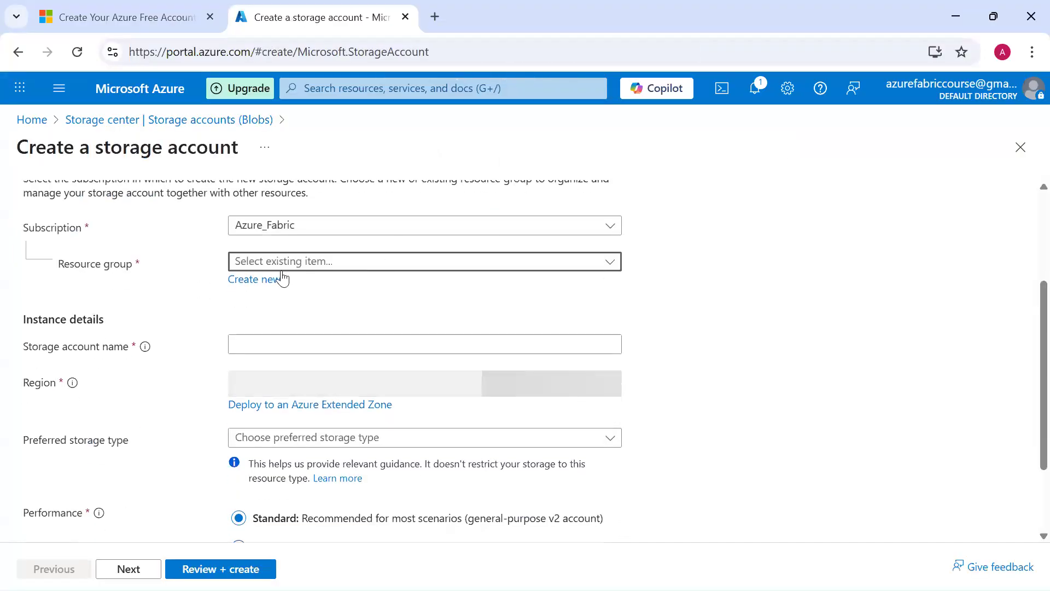
click(258, 266)
click(260, 286)
text(Vina)
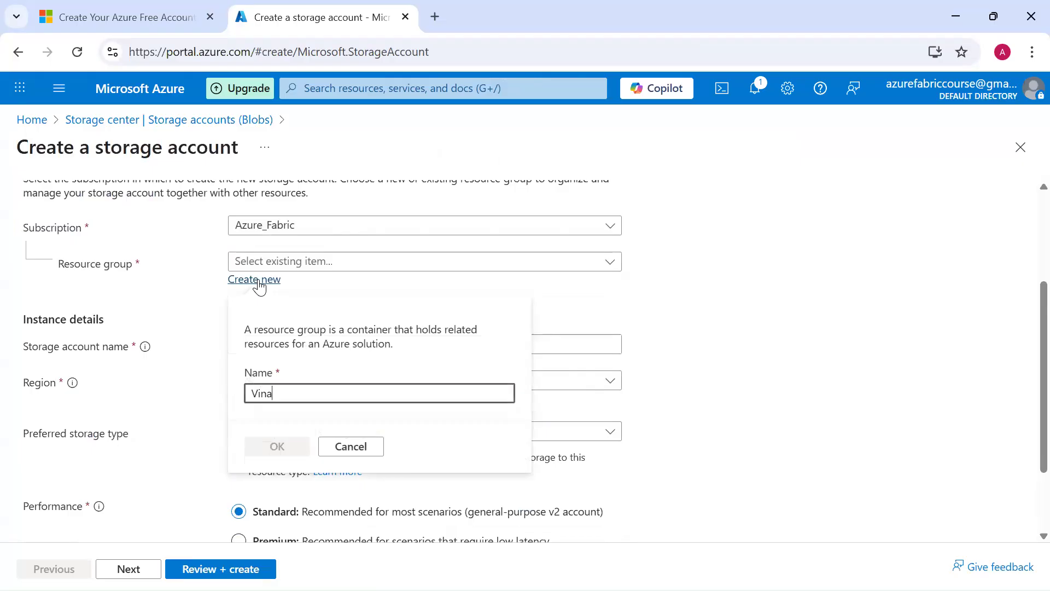
text(yTech_Resoruce)
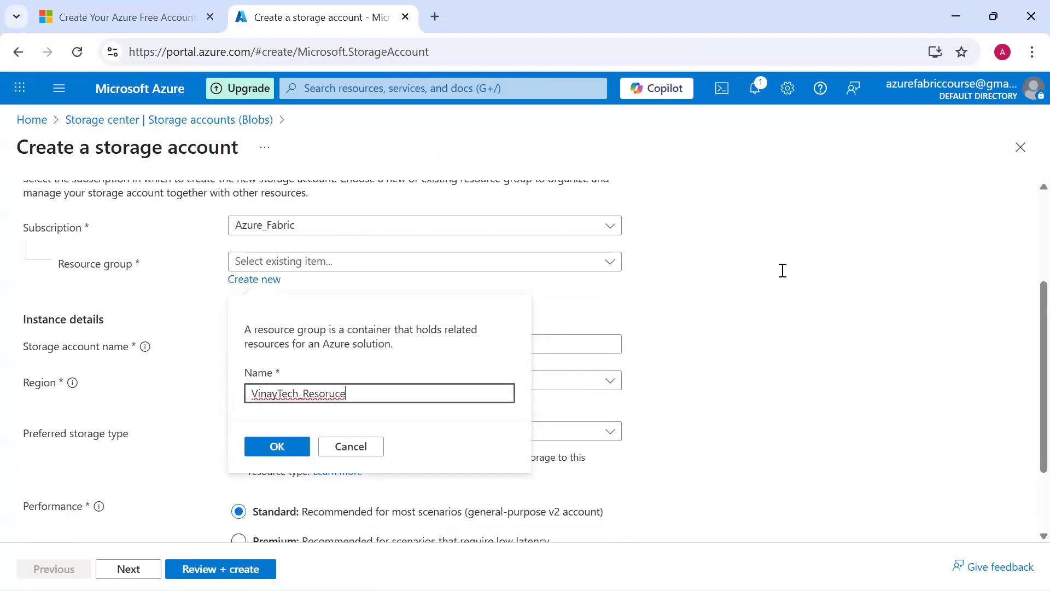
click(420, 388)
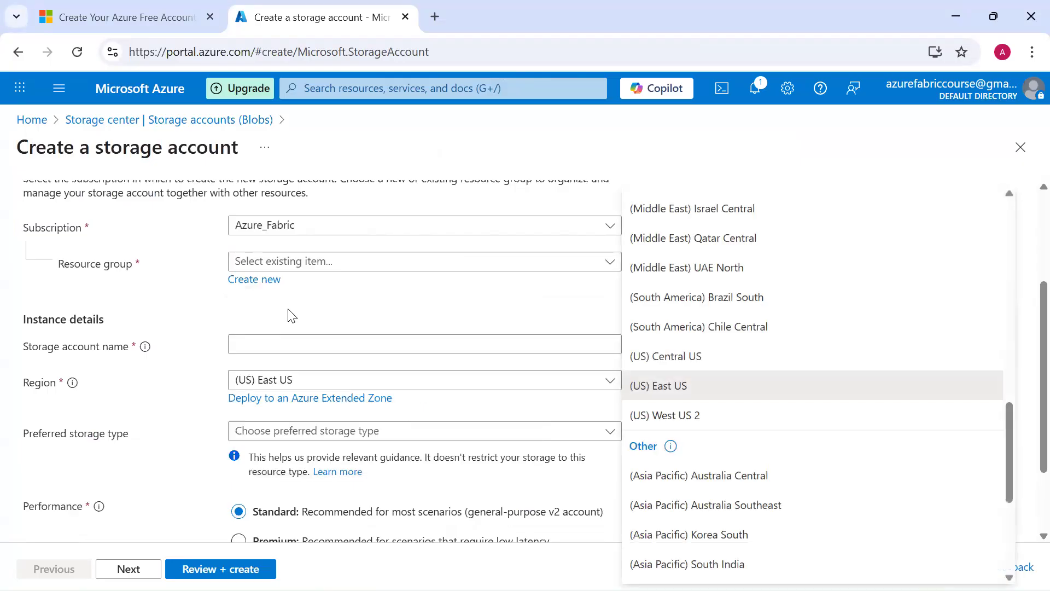
click(309, 312)
Create a new resource group named Demo_VinayTech_ResourceGroup for the storage account.
scroll(312, 311, up, 3)
click(268, 443)
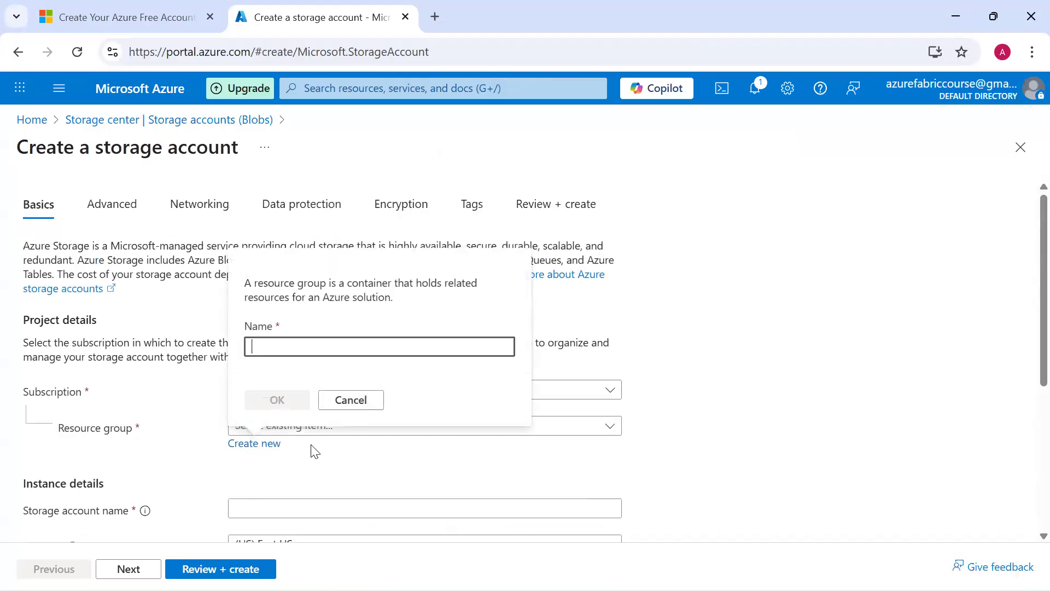
text(VinayTech_Resource)
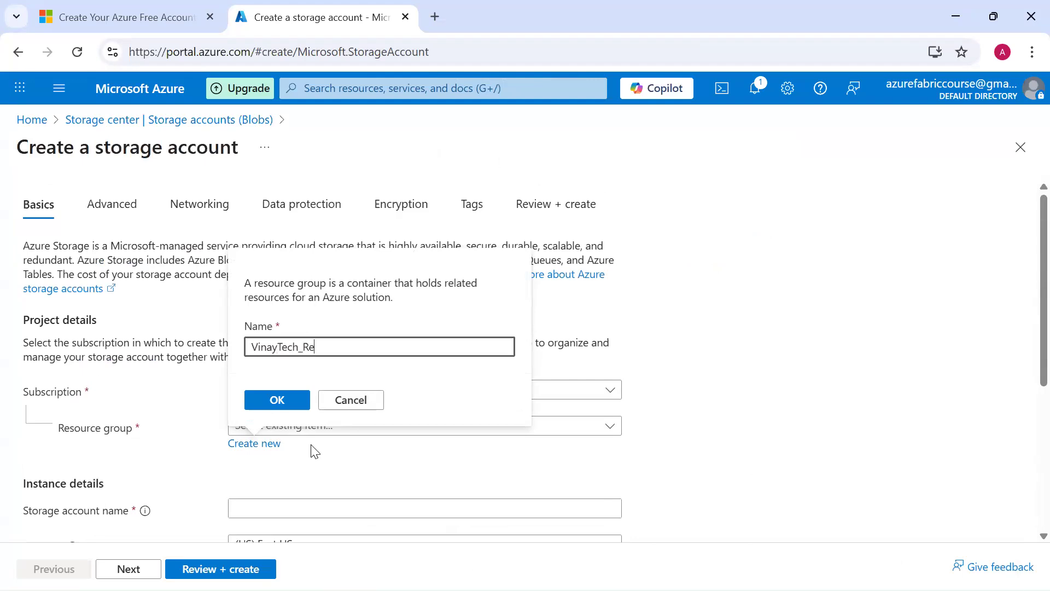
key(BackSpace)
key(BackSpace)
key(BackSpace)
text(rceGroup)
key(ctrl+a)
key(Home)
text(Demo_)
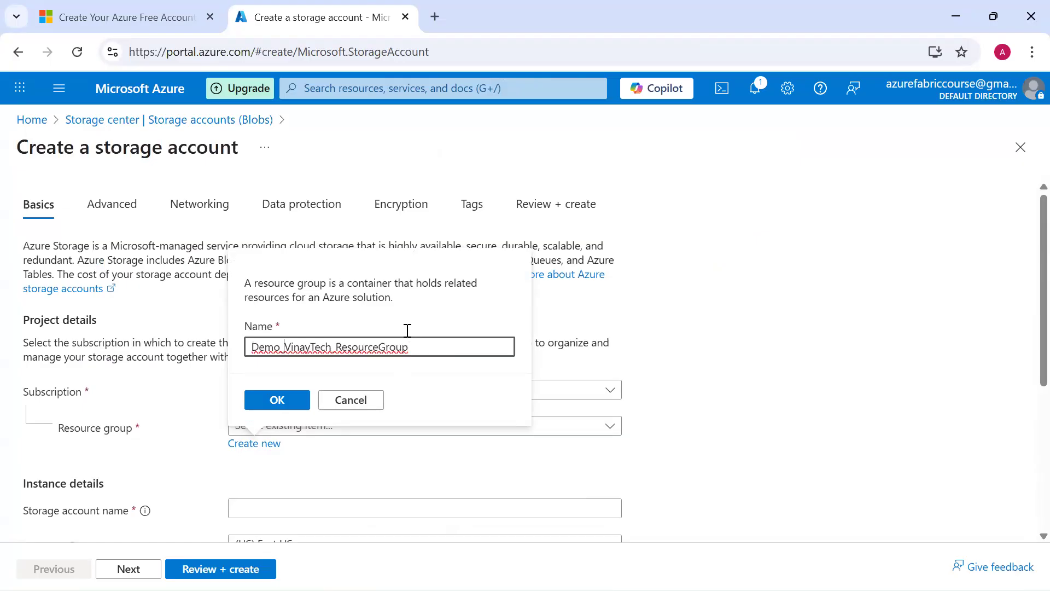
click(291, 409)
Name the storage account vinaytechdemostorage under the instance details.
scroll(363, 389, down, 3)
click(292, 343)
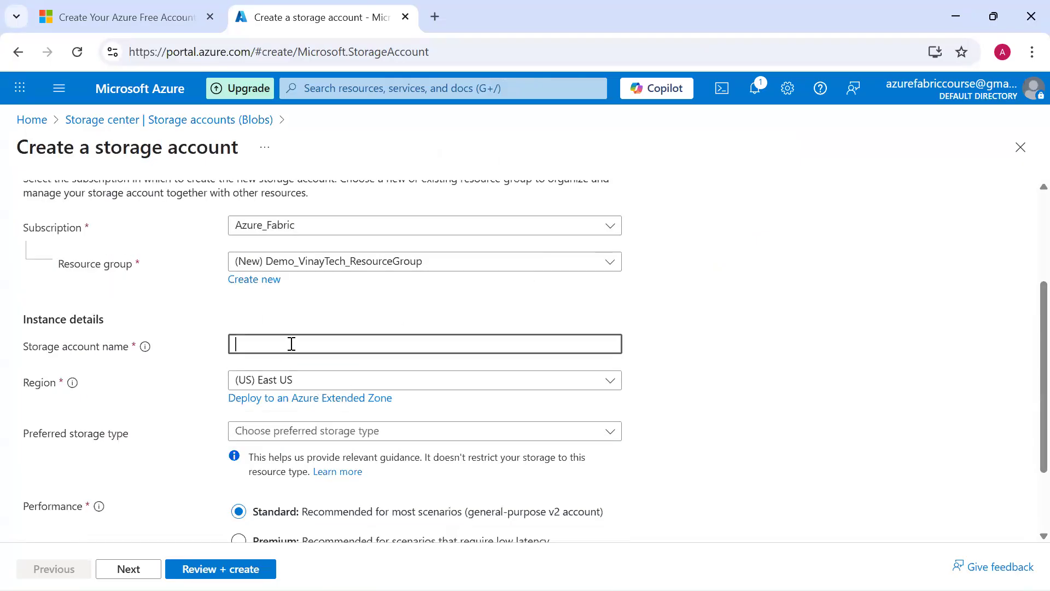
text(vinayte)
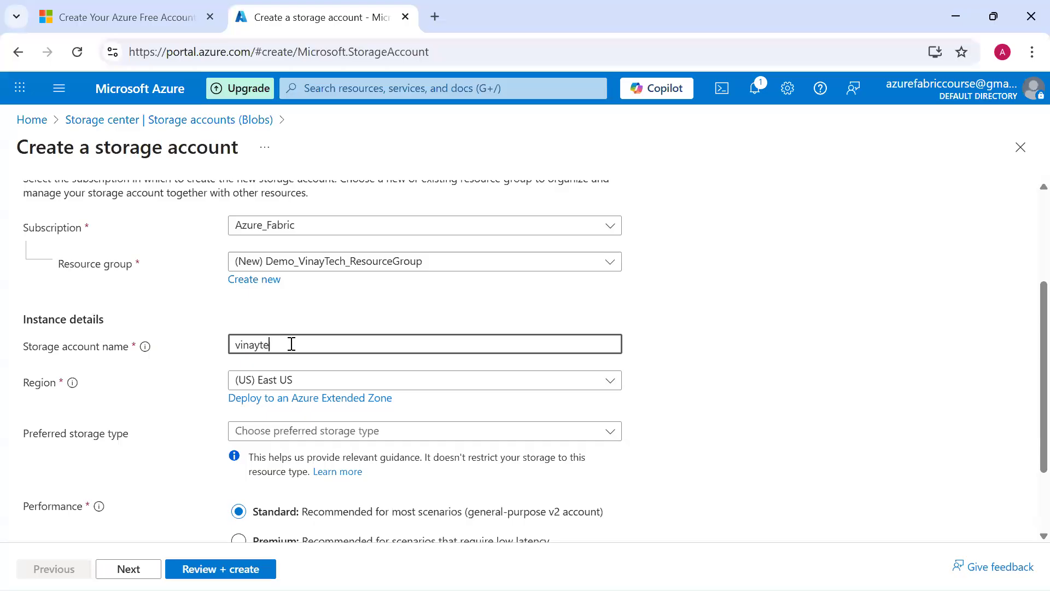
text(chdemost)
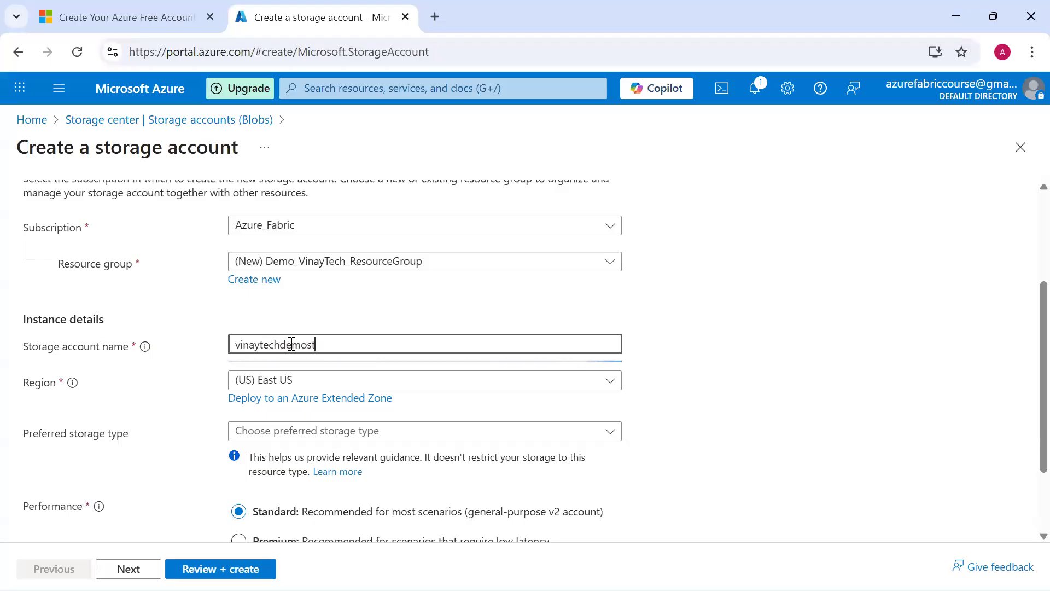
text(orage)
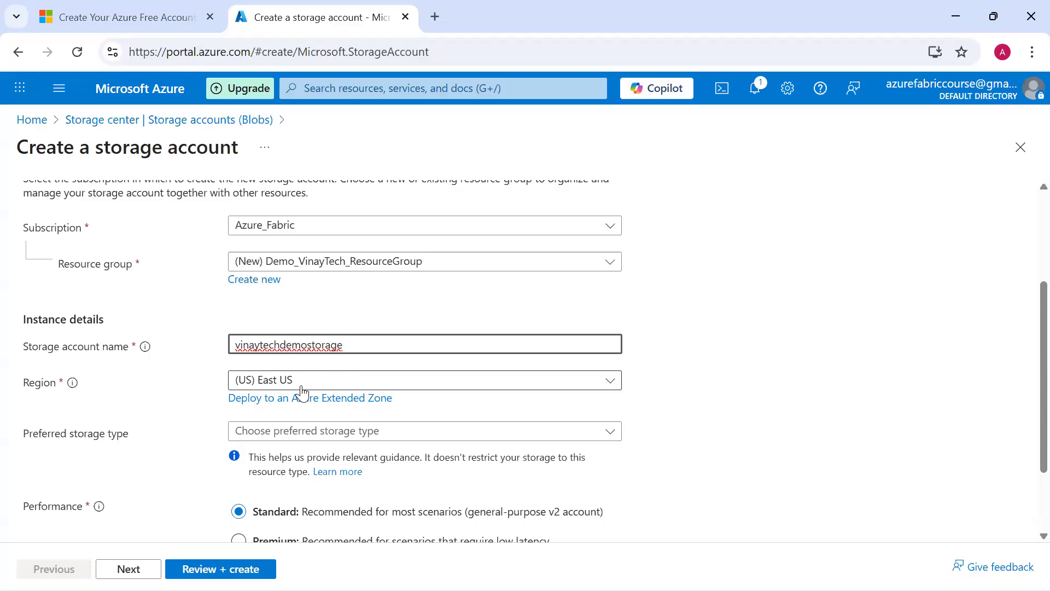
Switch to the Demo_MS_Fabric.txt notes in Notepad and add the lines Account, Internet and System below the F64 line.
key(alt+Tab)
key(Tab)
key(Tab)
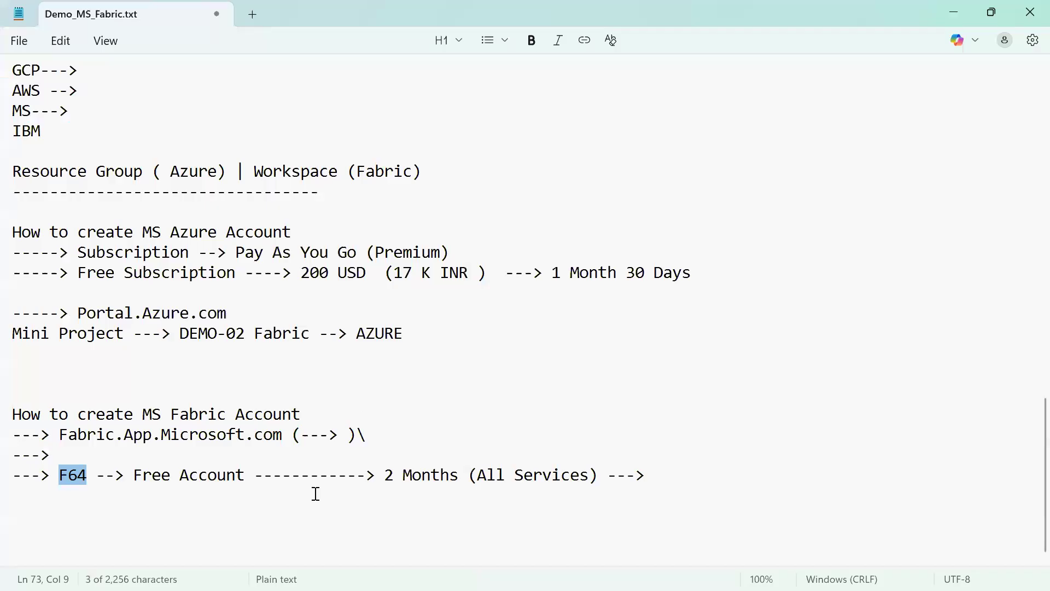
click(681, 479)
key(Return)
key(Return)
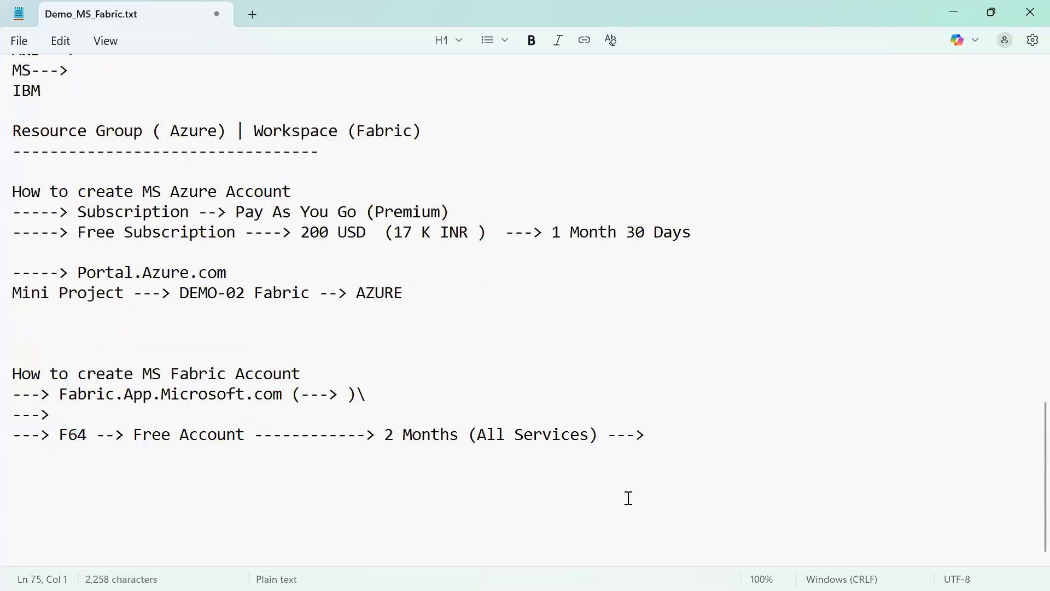
text(Account)
key(Return)
text(Internet)
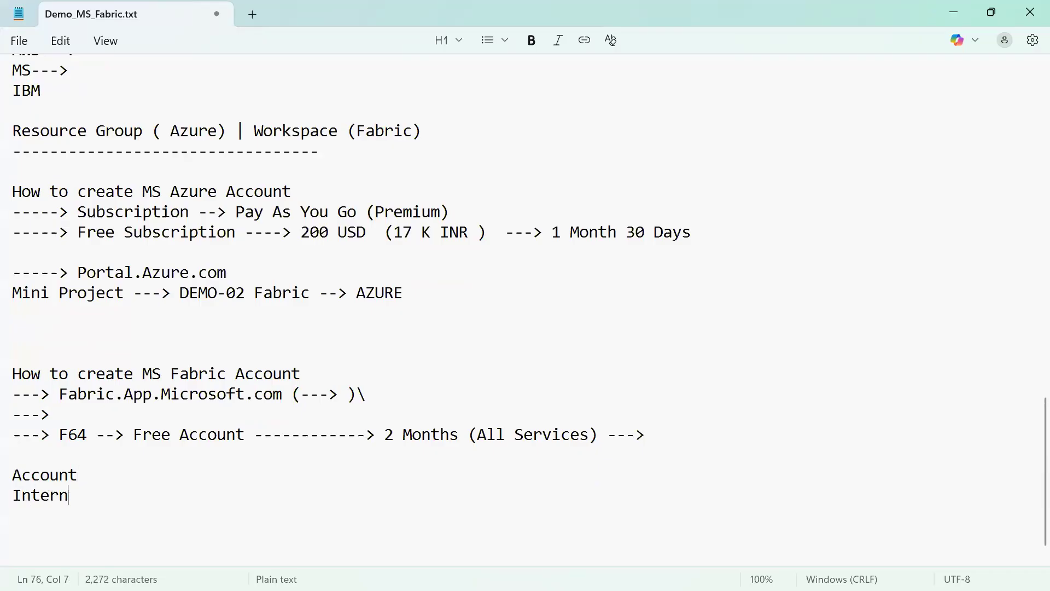
key(Return)
text(System)
key(Return)
key(Return)
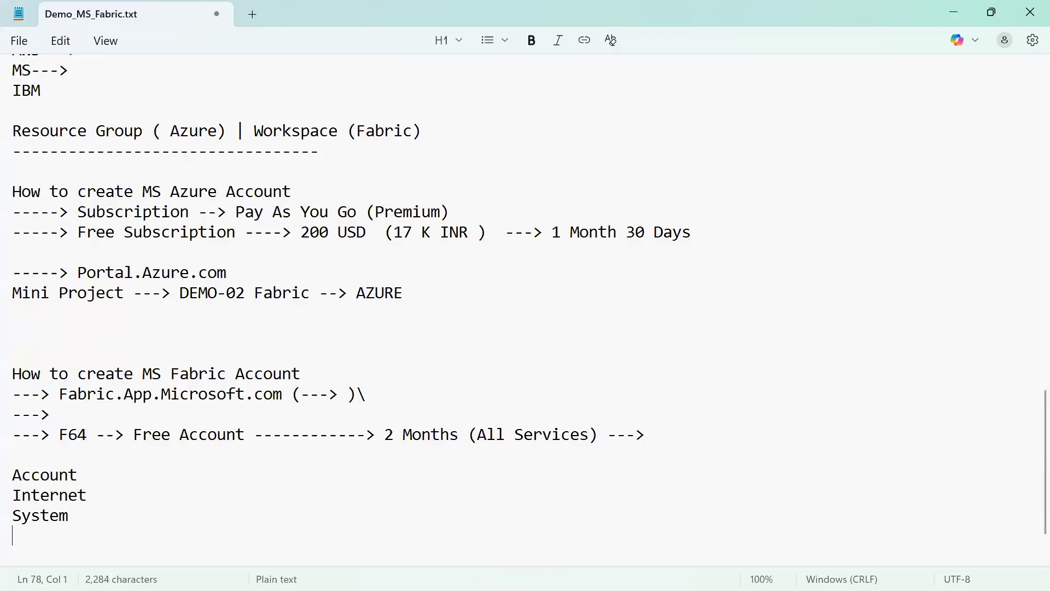
key(Return)
key(Return)
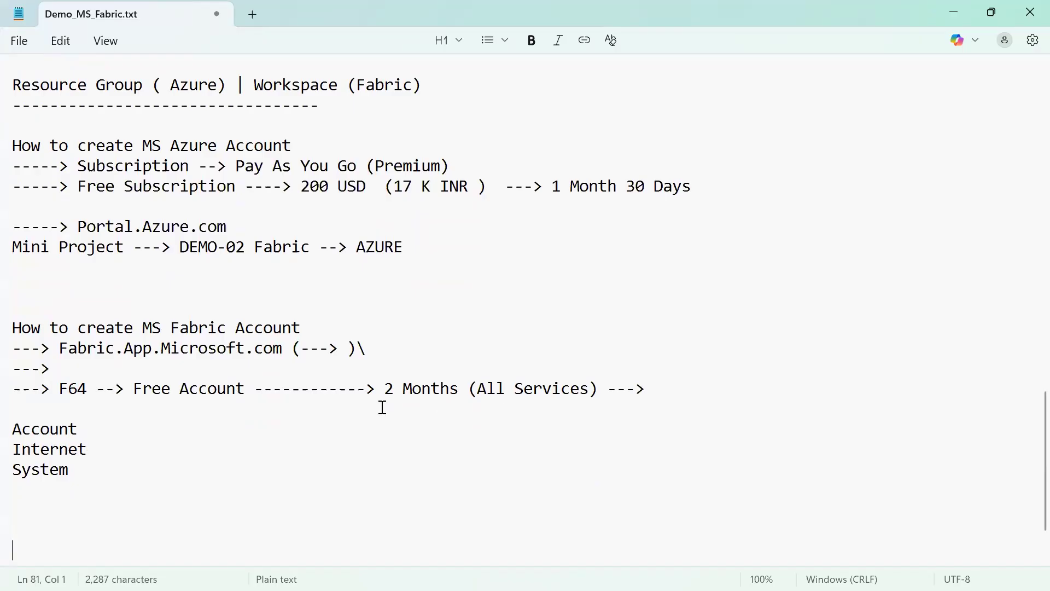
Return to the storage account form in the browser and draw a temporary box holding seven smaller boxes, labelled Data Center.
key(alt+Tab)
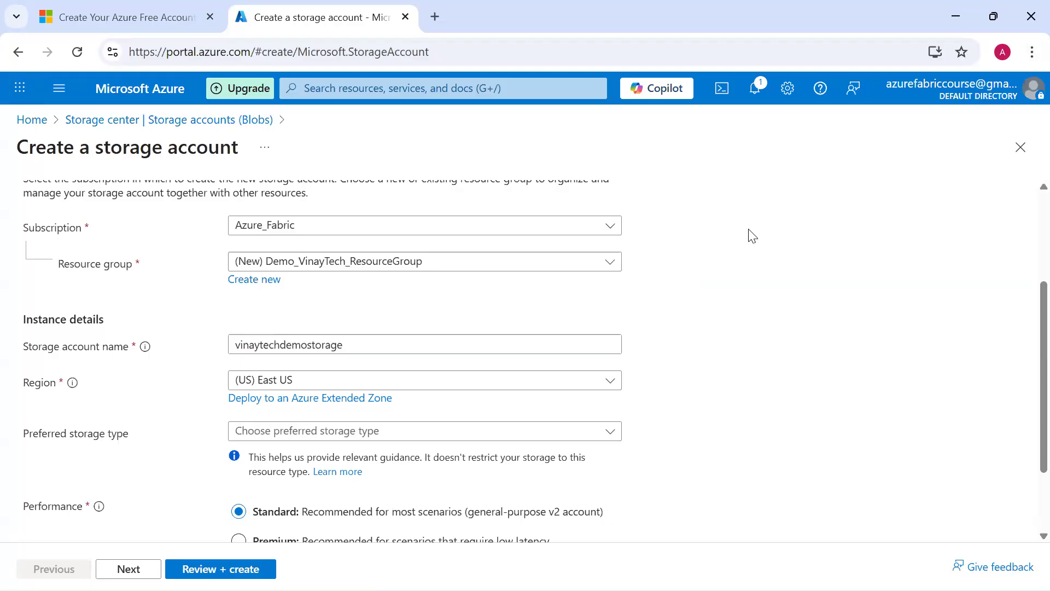
drag(753, 260, 960, 436)
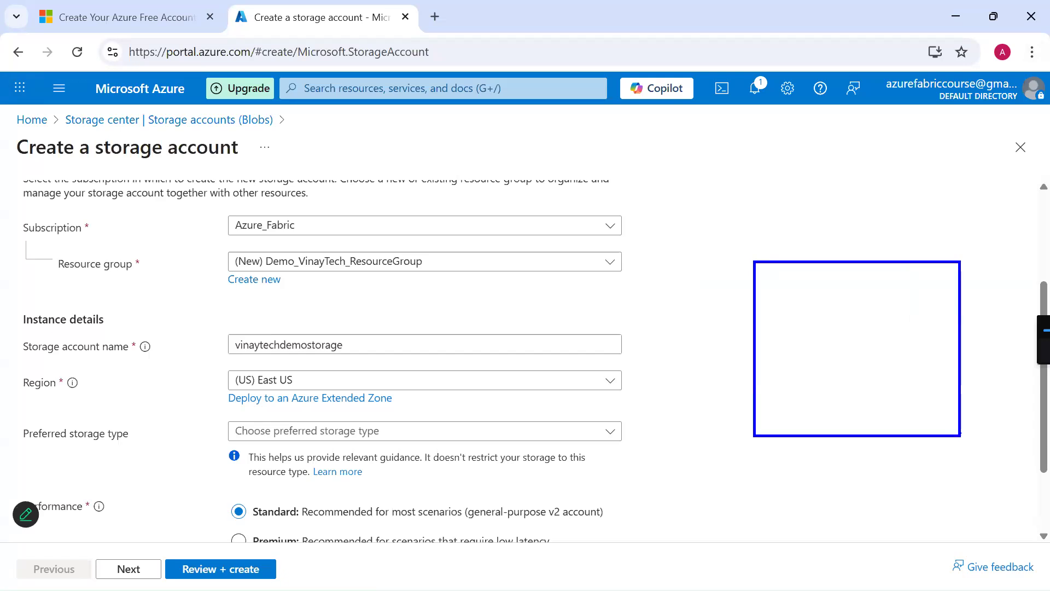
mouse_move(767, 285)
mouse_down()
mouse_move(816, 317)
mouse_move(864, 304)
mouse_move(879, 316)
mouse_up()
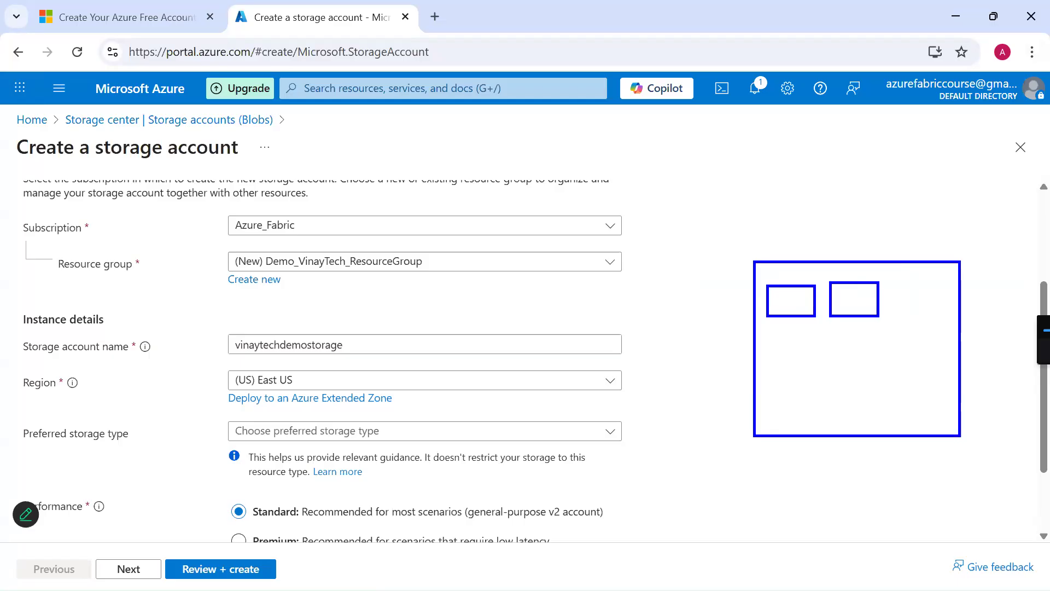
drag(897, 278, 938, 312)
mouse_move(774, 337)
mouse_down()
mouse_move(825, 362)
mouse_move(880, 360)
mouse_move(909, 338)
mouse_move(926, 353)
mouse_up()
drag(779, 379, 932, 408)
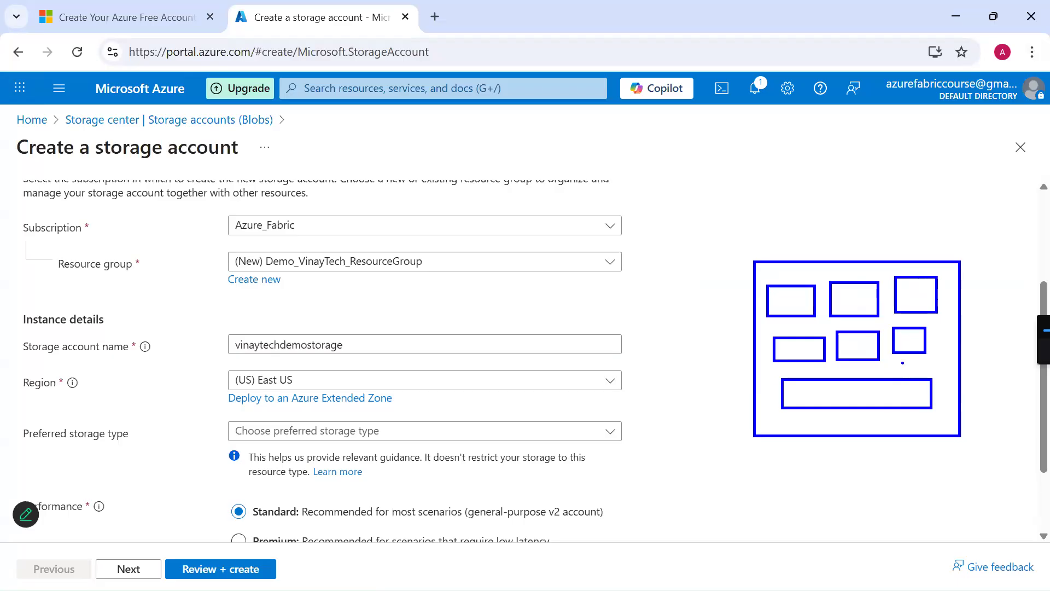
text(tData Center)
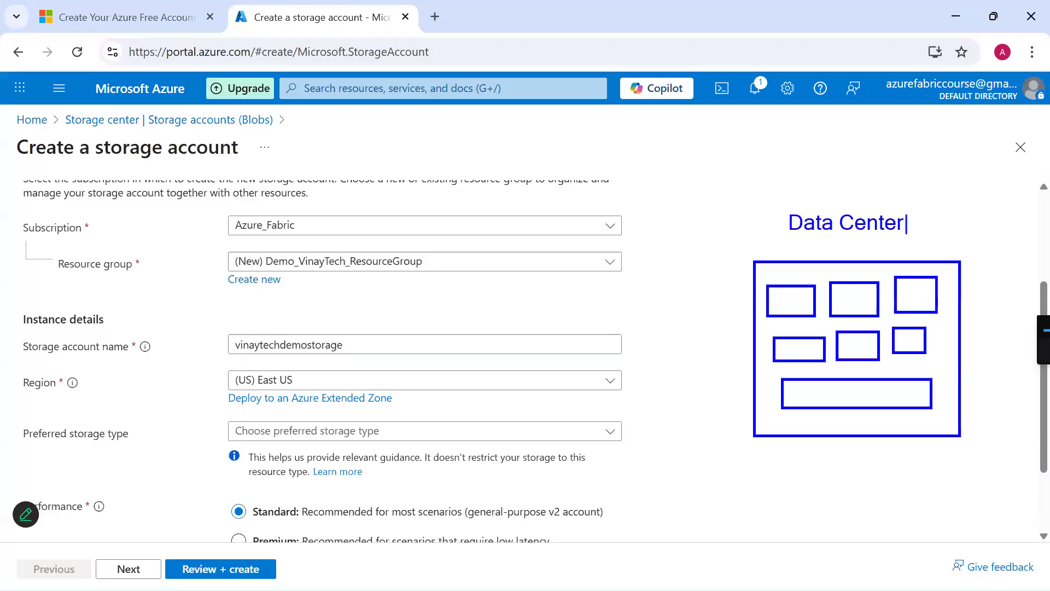
Draw arrows from the storage account name and region fields to the Data Center box, circle East US, and clear the annotations.
mouse_move(582, 346)
mouse_down()
mouse_move(650, 300)
mouse_move(722, 289)
mouse_move(725, 317)
mouse_up()
mouse_move(283, 364)
mouse_down()
mouse_move(234, 396)
mouse_move(311, 387)
mouse_move(280, 357)
mouse_up()
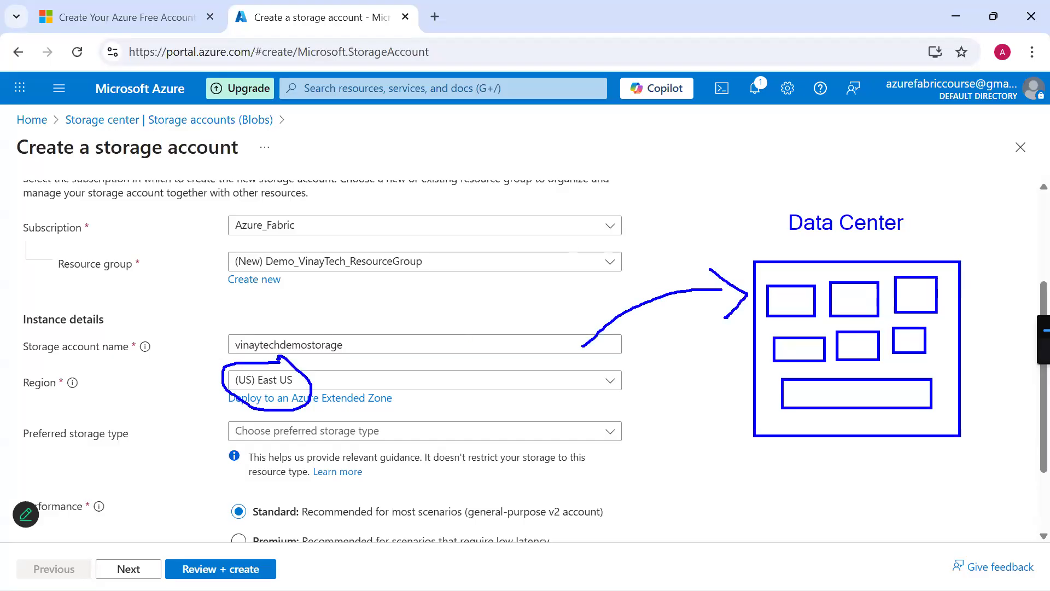
mouse_move(579, 385)
mouse_down()
mouse_move(634, 406)
mouse_move(731, 347)
mouse_move(739, 370)
mouse_up()
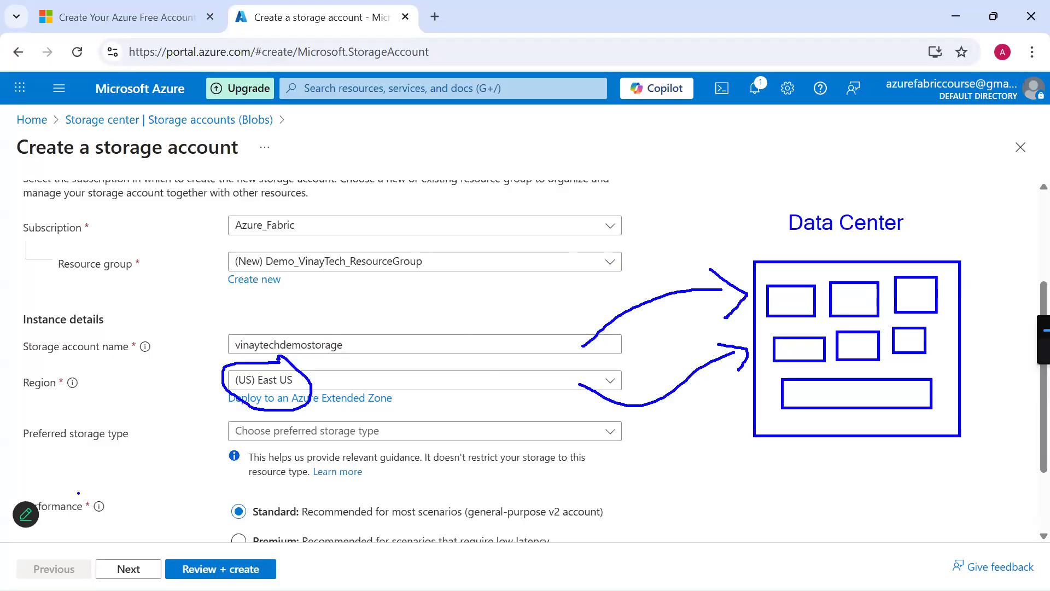
drag(153, 393, 166, 384)
key(Escape)
Set the preferred storage type to Azure Blob Storage or Azure Data Lake Storage Gen 2.
scroll(150, 458, down, 2)
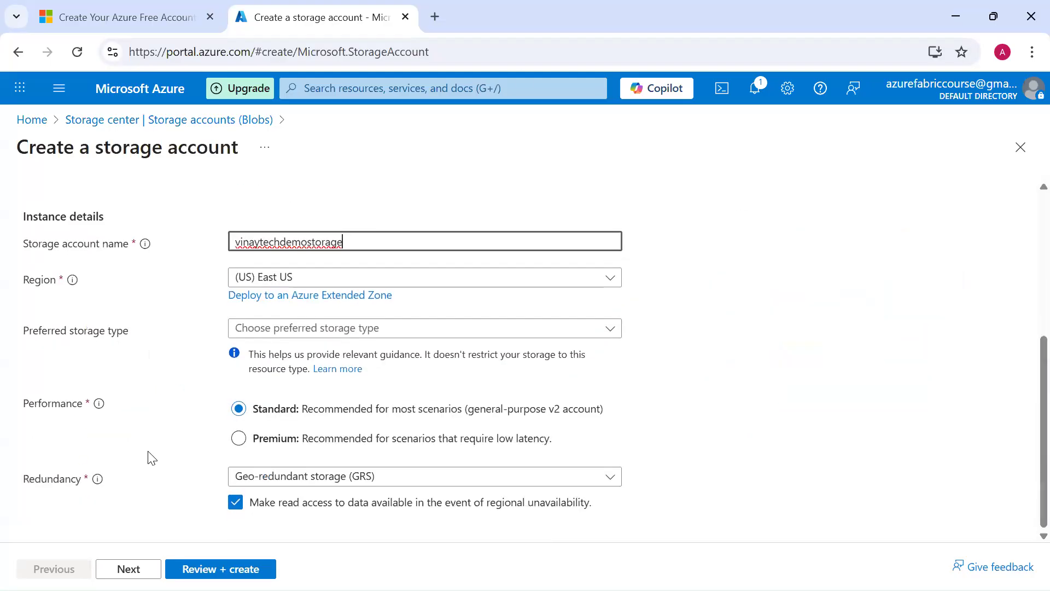
click(421, 335)
click(413, 356)
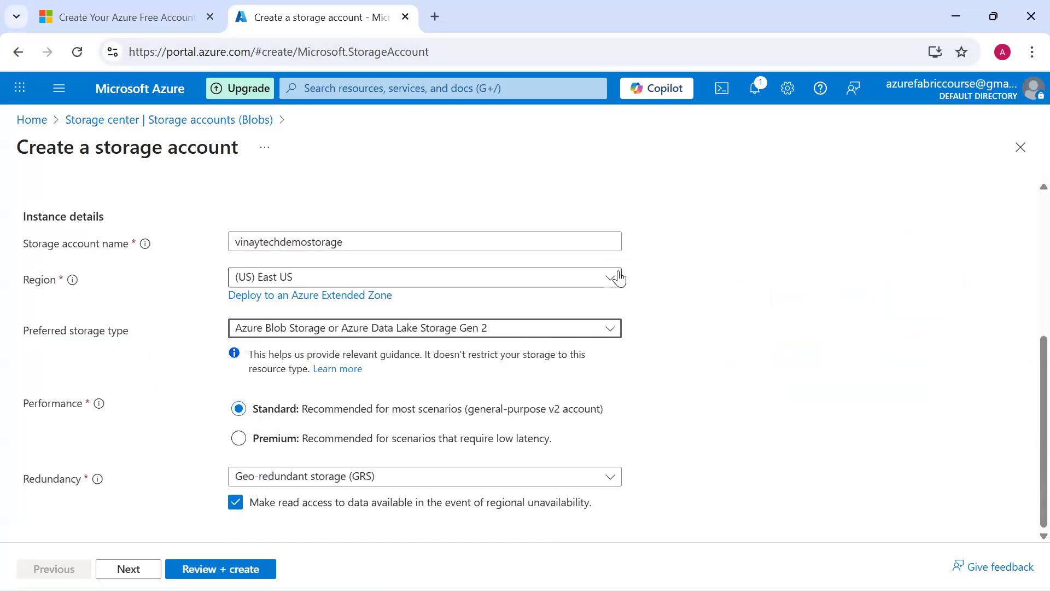
Open the redundancy options, temporarily tick LRS, GRS, ZRS and GZRS on screen, and clear the marks.
click(300, 478)
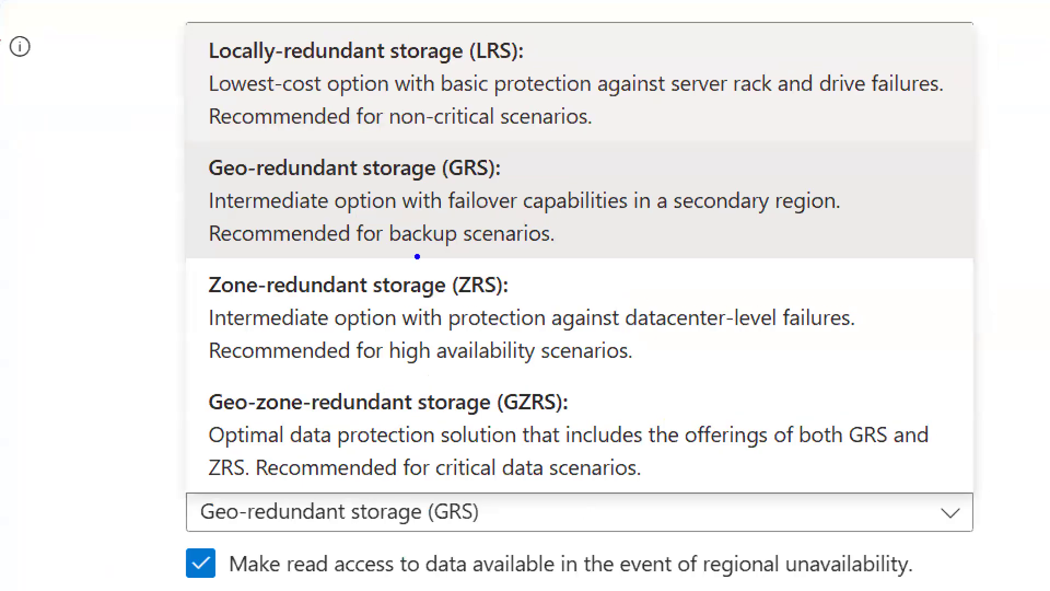
drag(403, 253, 446, 239)
drag(535, 163, 613, 147)
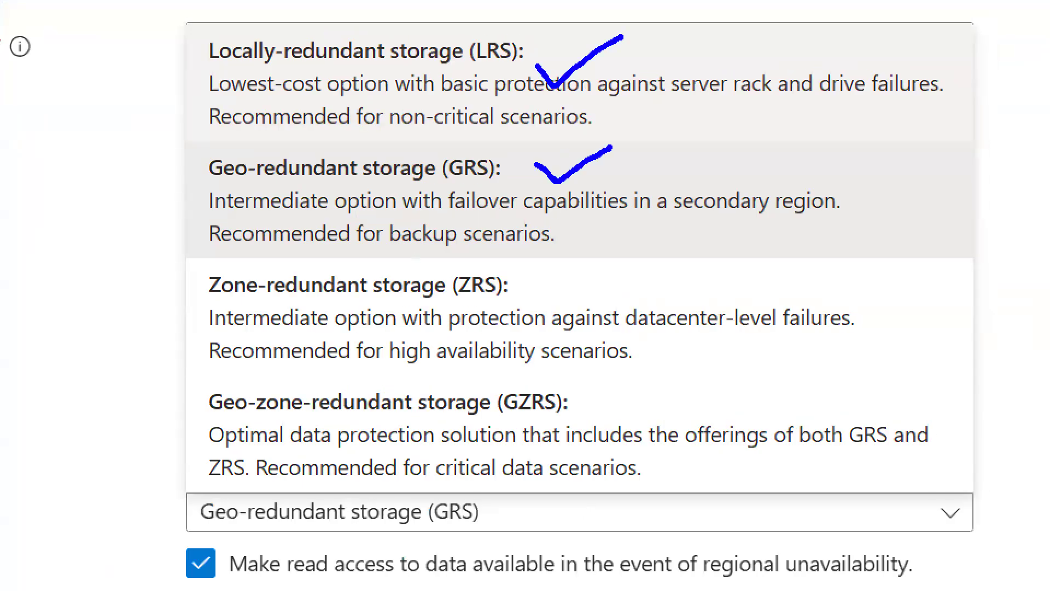
drag(518, 290, 603, 252)
drag(558, 393, 680, 329)
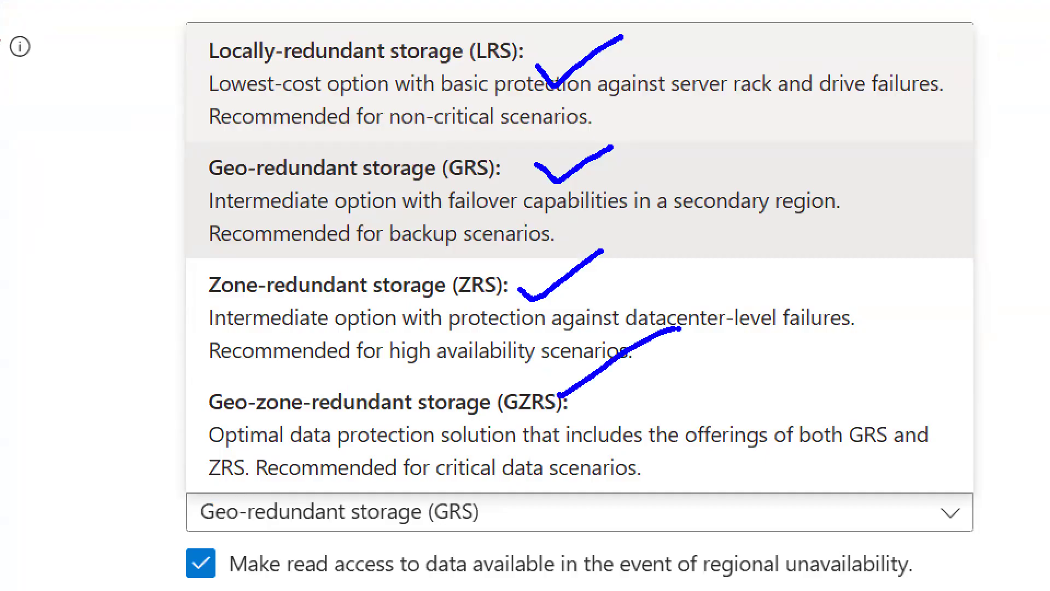
key(Escape)
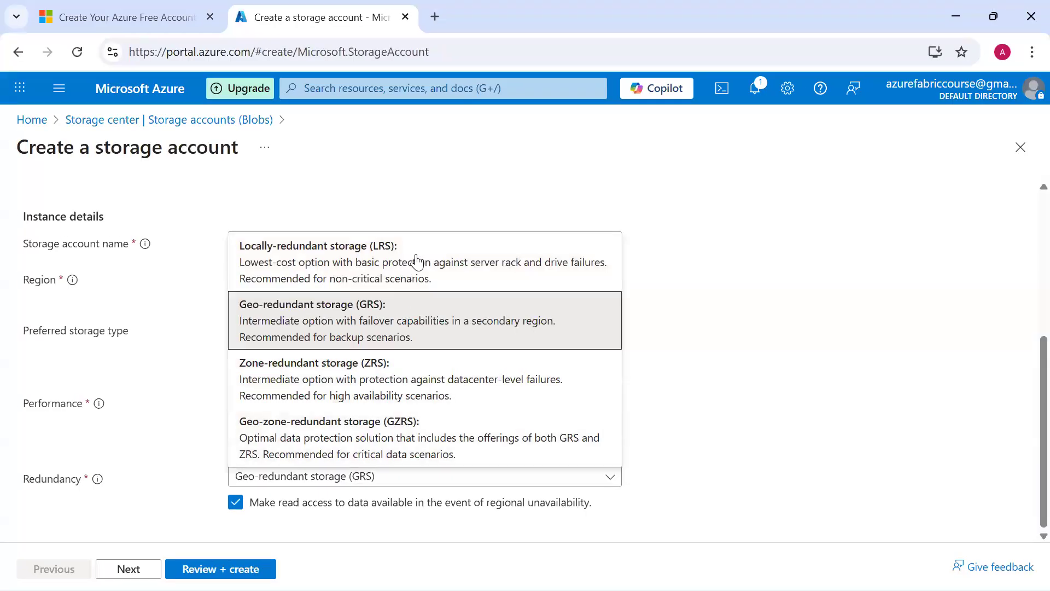
Draw a temporary box beside the redundancy options, labelled India and listing Hyd, Pune and Goa.
key(ctrl+2)
mouse_move(748, 197)
mouse_down()
mouse_move(907, 312)
mouse_move(966, 377)
mouse_up()
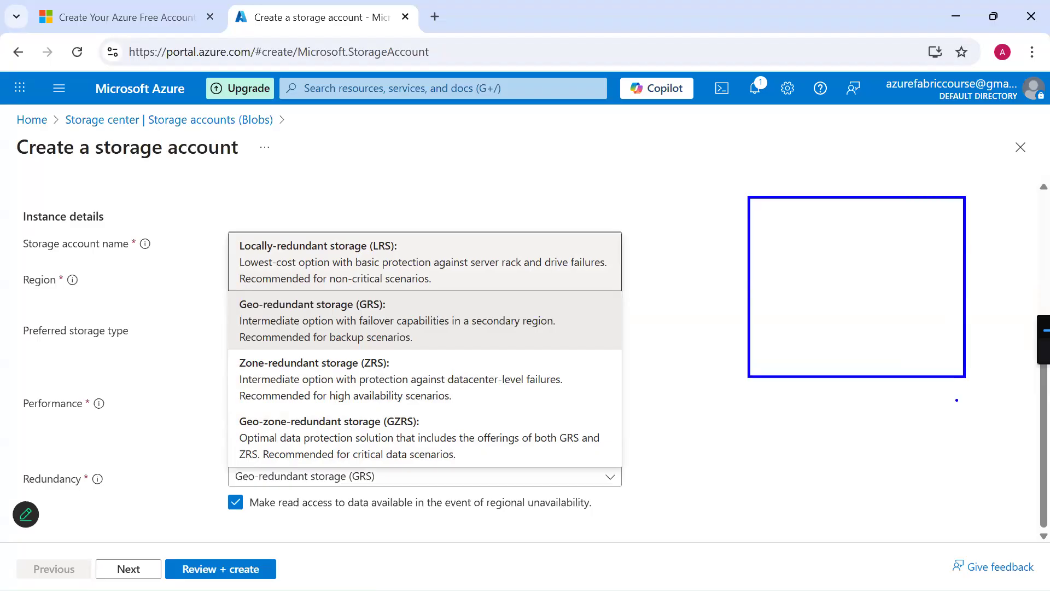
text(tIndia)
key(Return)
key(Return)
text(Hyd)
key(Return)
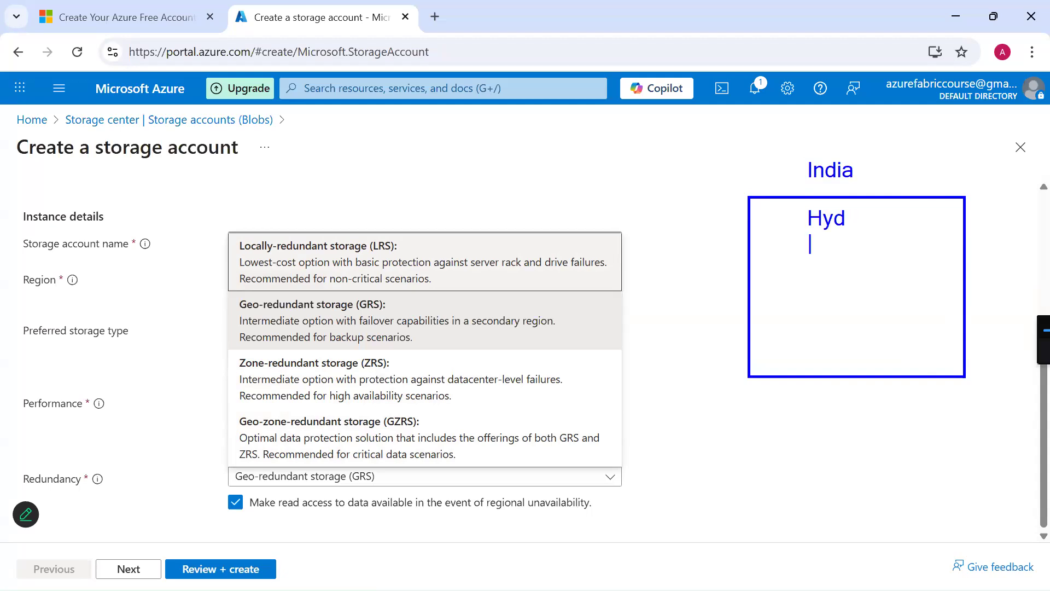
key(Return)
text(Pune)
key(Return)
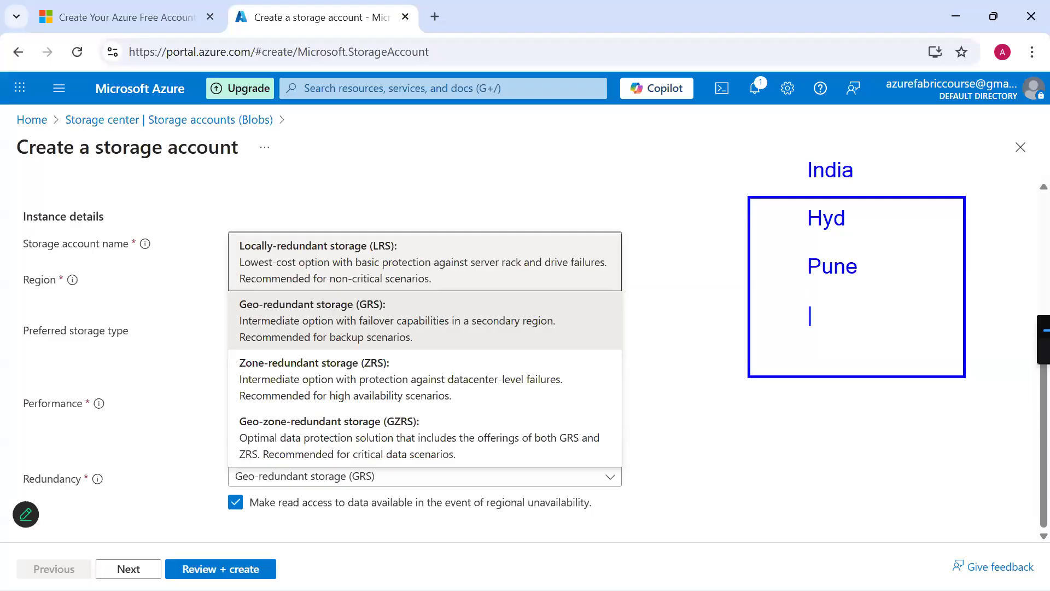
text(Goa)
Draw an arrow from the geo-redundant option towards the India box, add a second box below it, and clear the annotations.
mouse_move(481, 314)
mouse_down()
mouse_move(509, 330)
mouse_move(664, 232)
mouse_move(662, 253)
mouse_up()
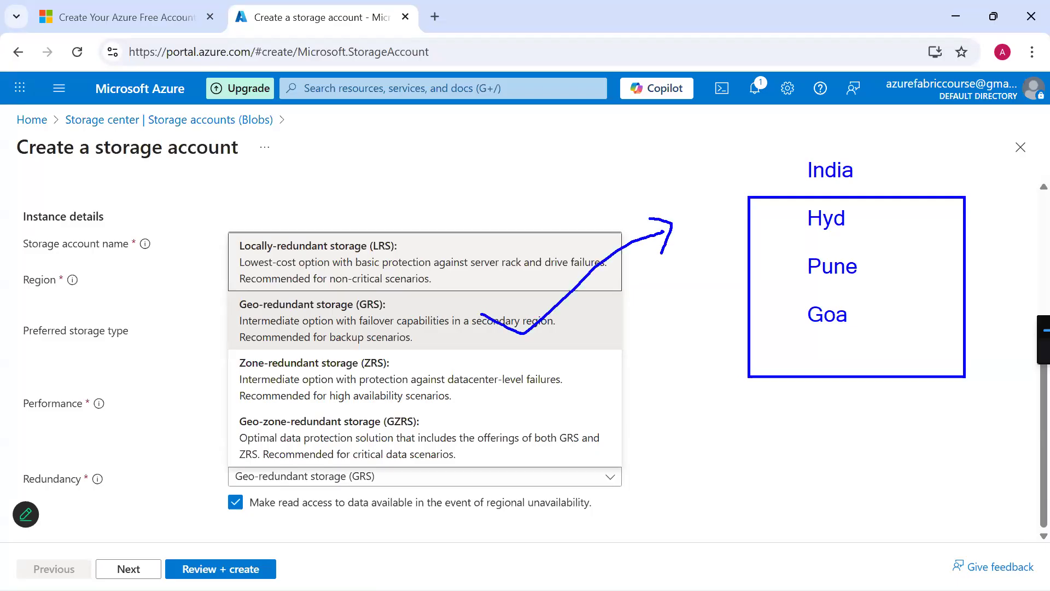
drag(760, 399, 975, 530)
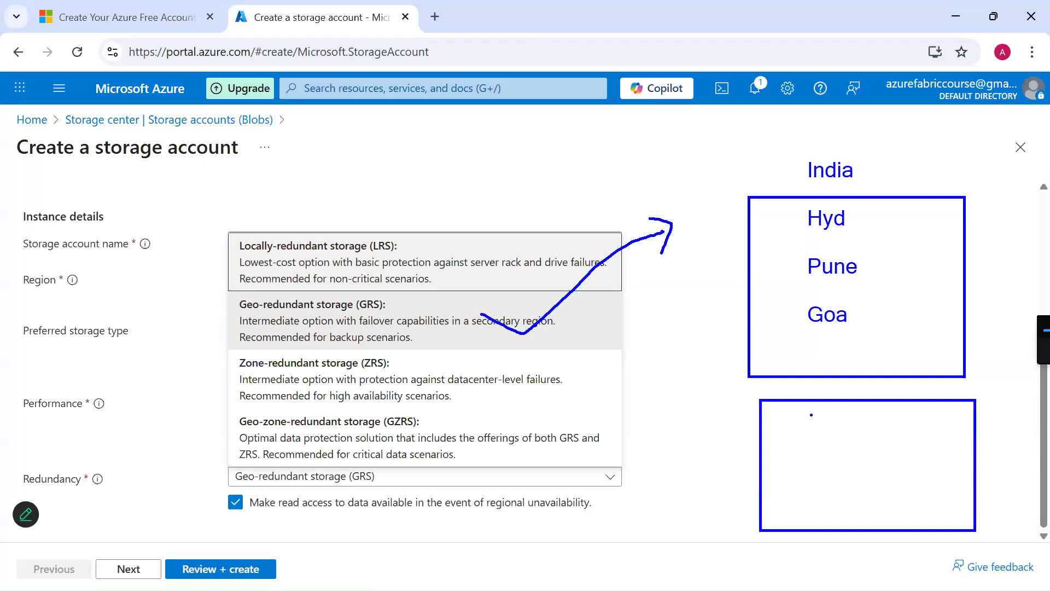
drag(600, 384, 673, 327)
key(Escape)
Search the web for azure storage redundancy in a new browser tab and open the Microsoft Learn article on it.
click(436, 17)
text(Rs)
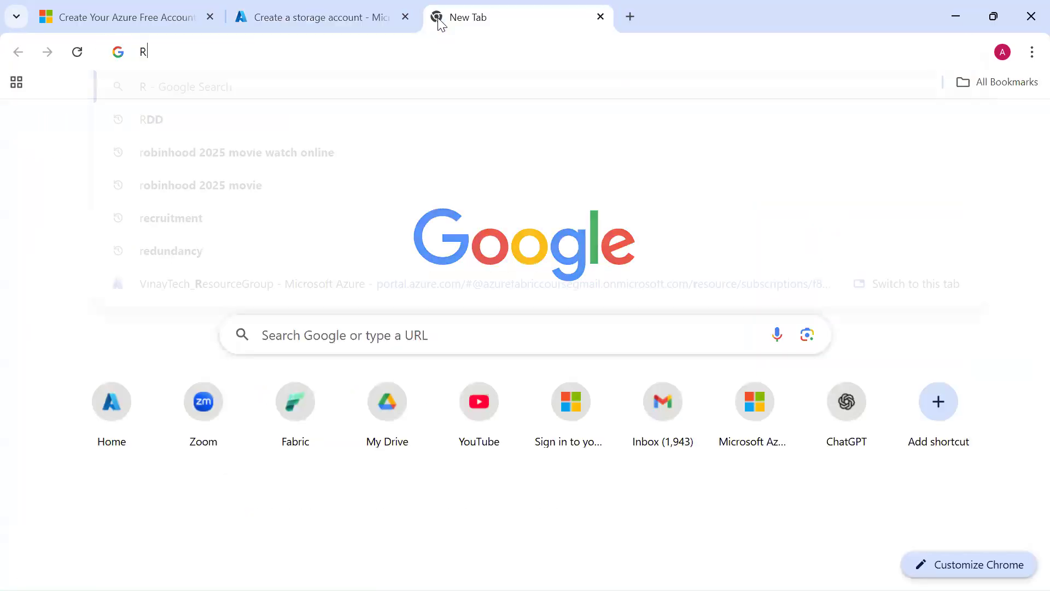
key(BackSpace)
text(et)
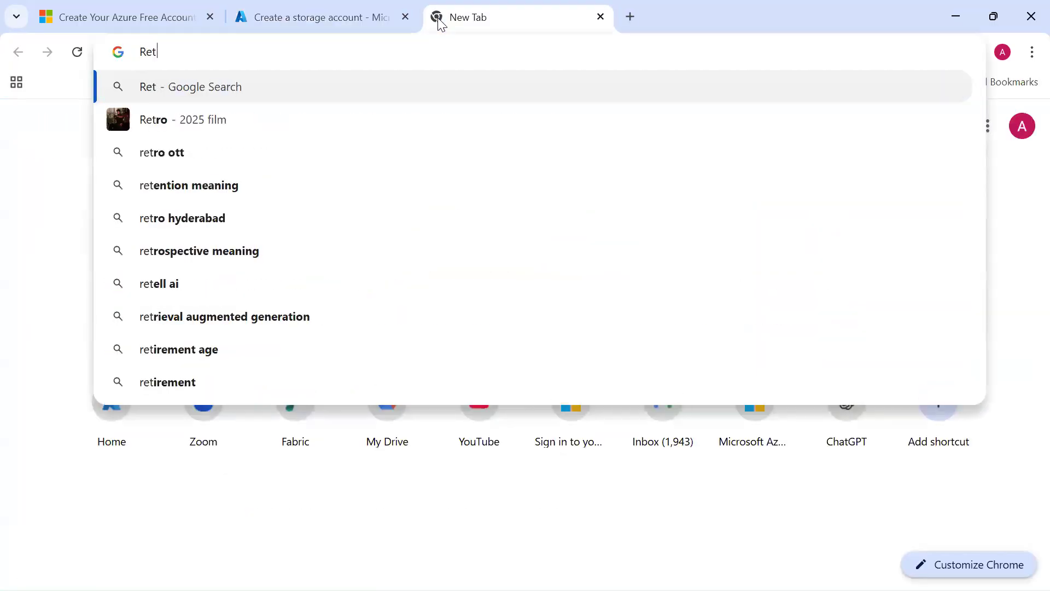
key(BackSpace)
key(BackSpace)
text(e)
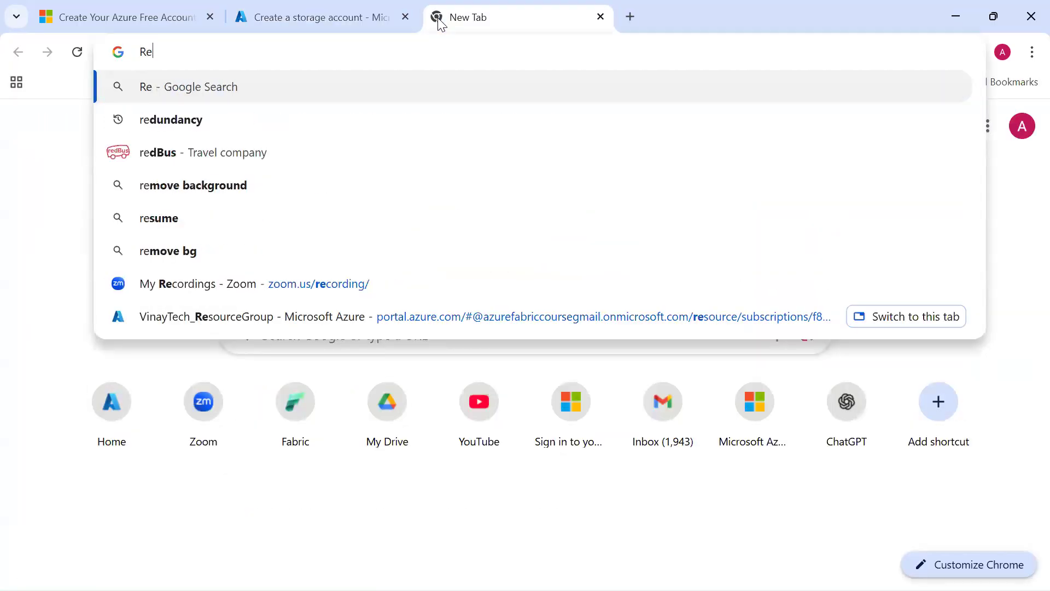
key(BackSpace)
key(BackSpace)
text(Azure Stor)
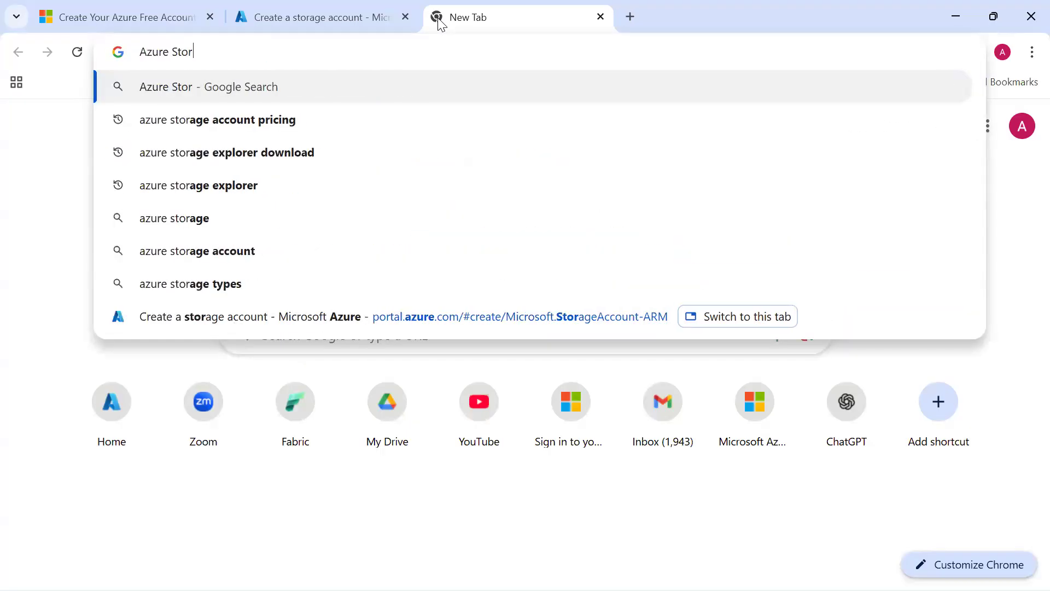
text(age Re)
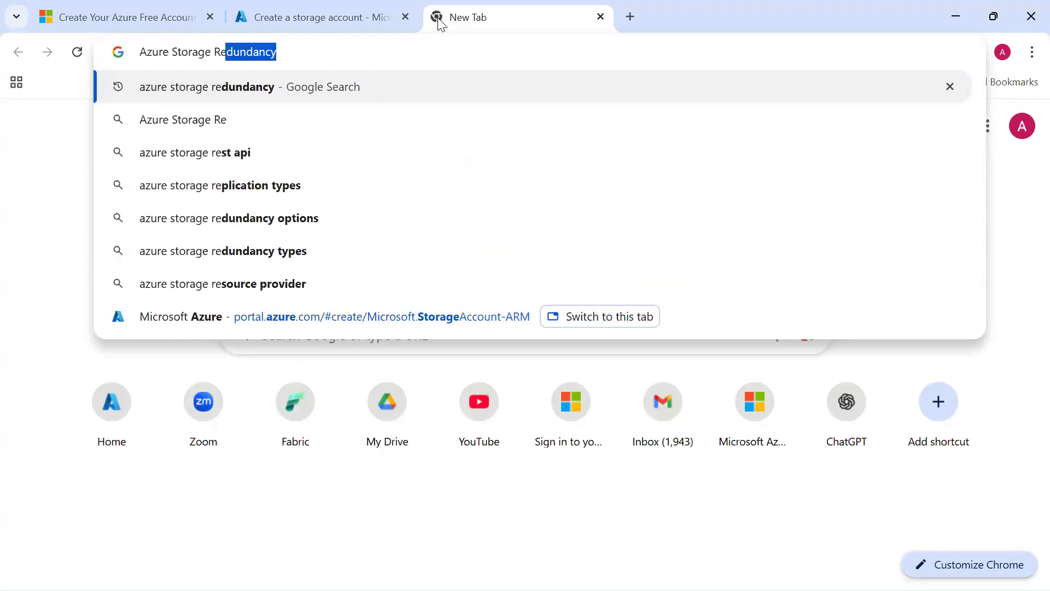
key(Return)
click(228, 252)
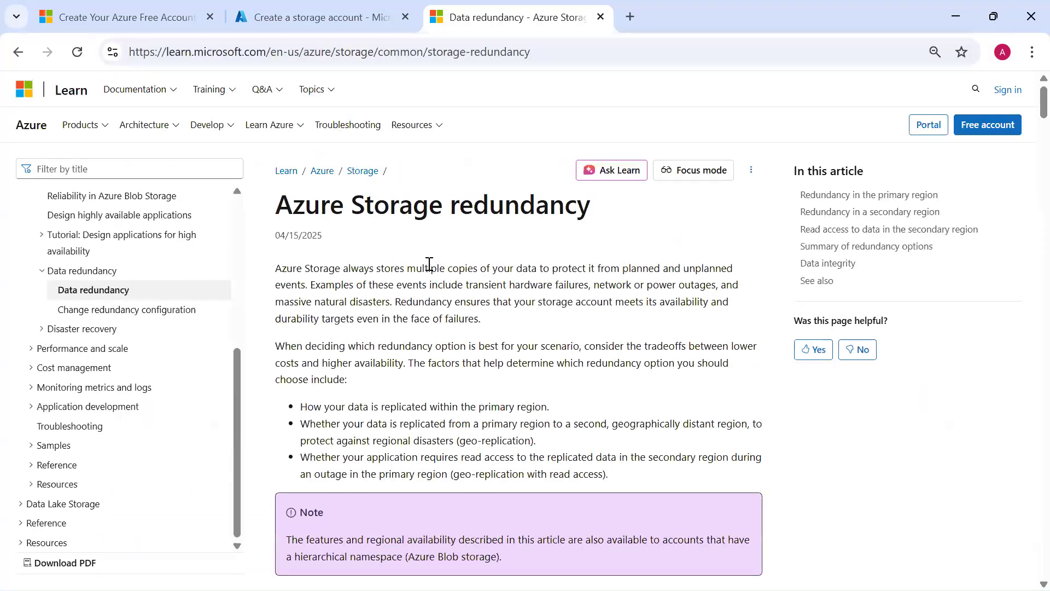
Examine the primary region section of the article and highlight the Locally redundant storage heading.
scroll(429, 265, down, 10)
scroll(429, 265, down, 6)
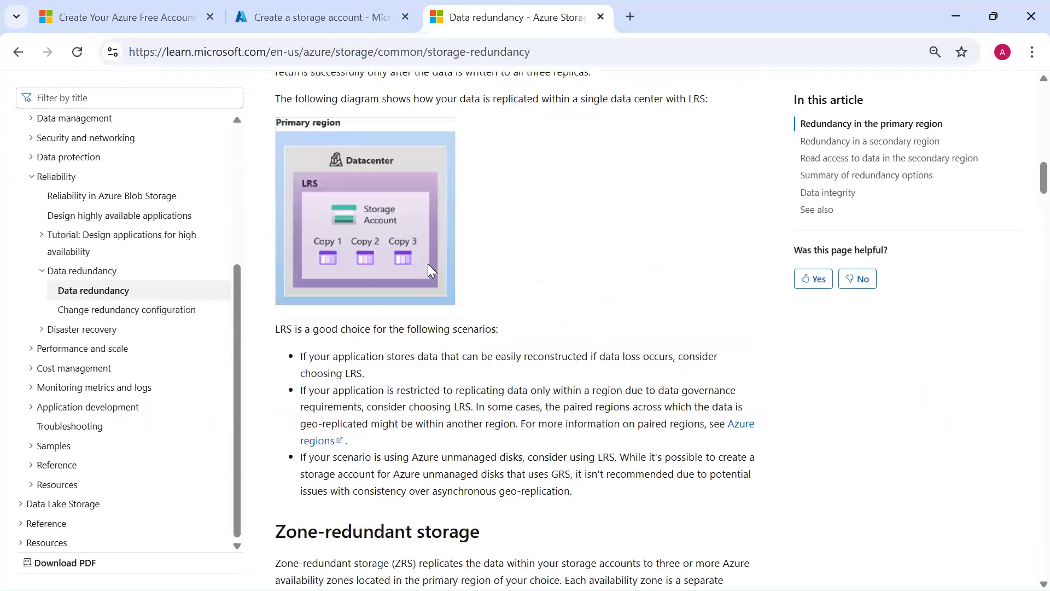
scroll(430, 264, up, 3)
scroll(429, 265, up, 4)
drag(284, 143, 511, 144)
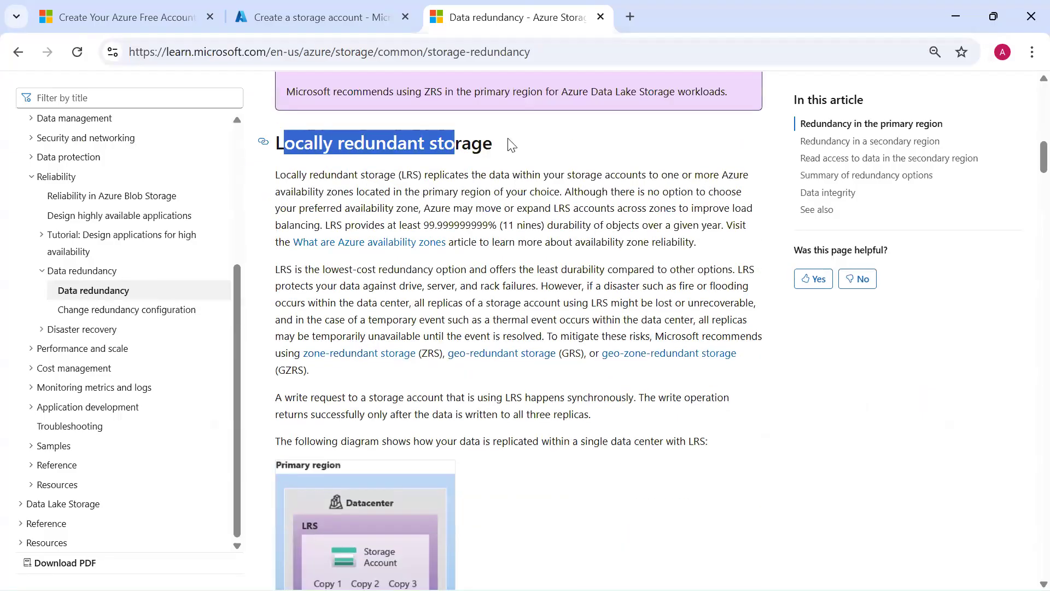
Examine the article's LRS and ZRS replication diagrams and highlight the Zone-redundant storage heading.
scroll(499, 202, down, 4)
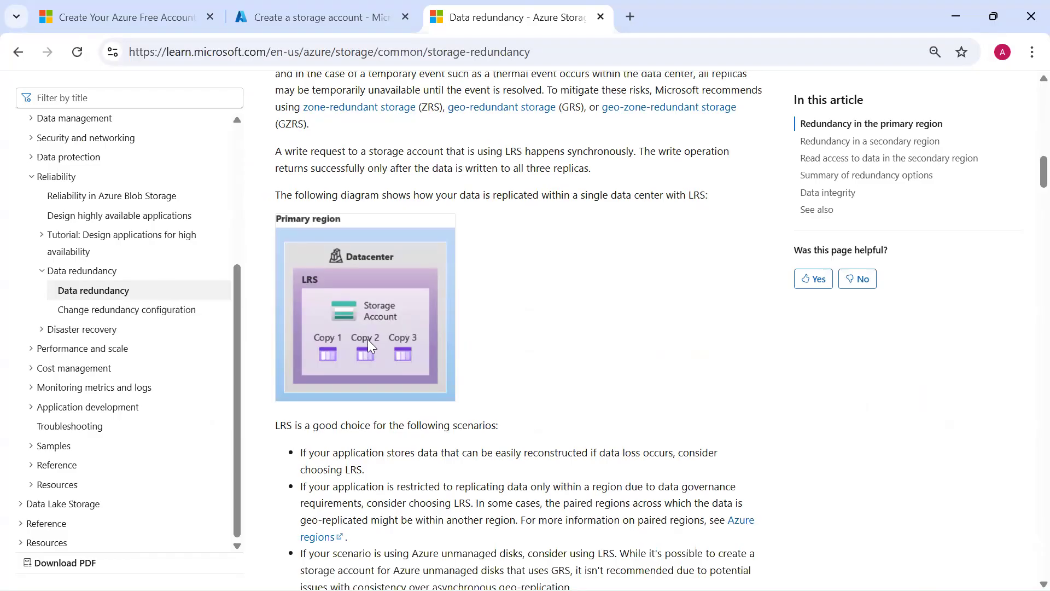
scroll(367, 339, down, 6)
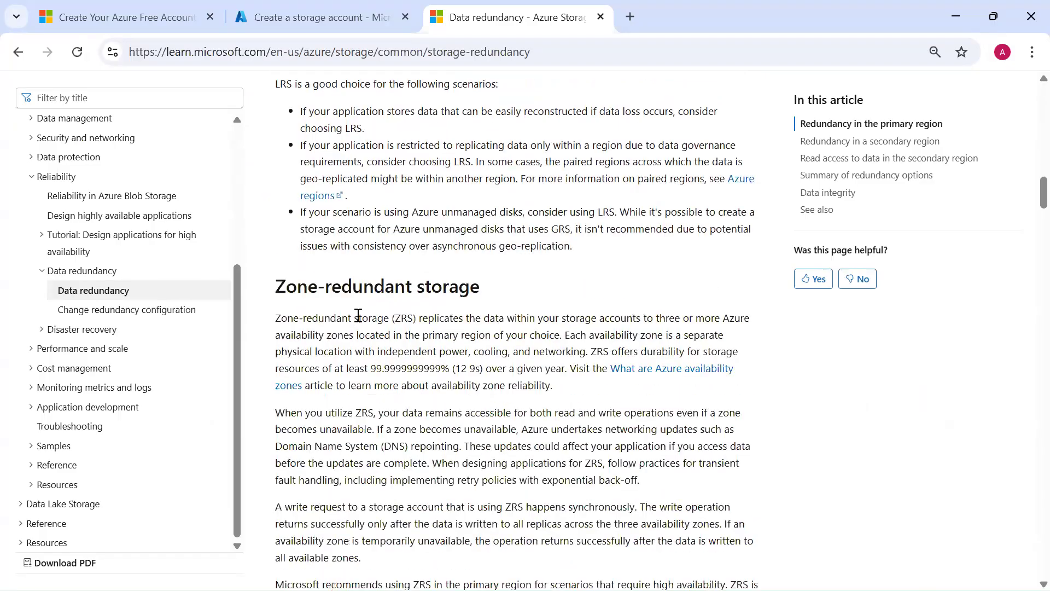
drag(281, 224, 482, 223)
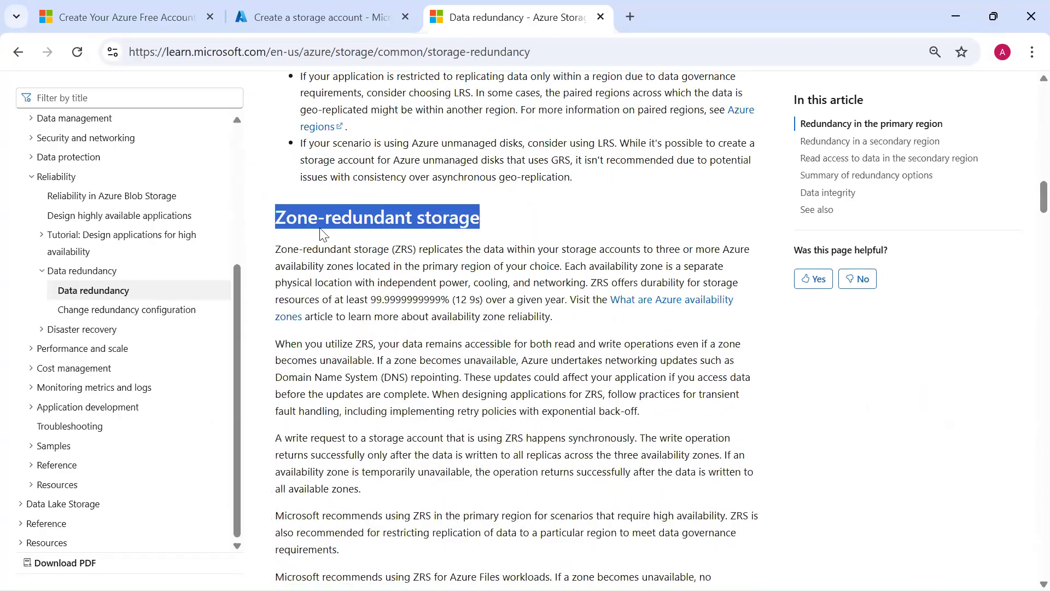
click(427, 276)
scroll(427, 276, down, 7)
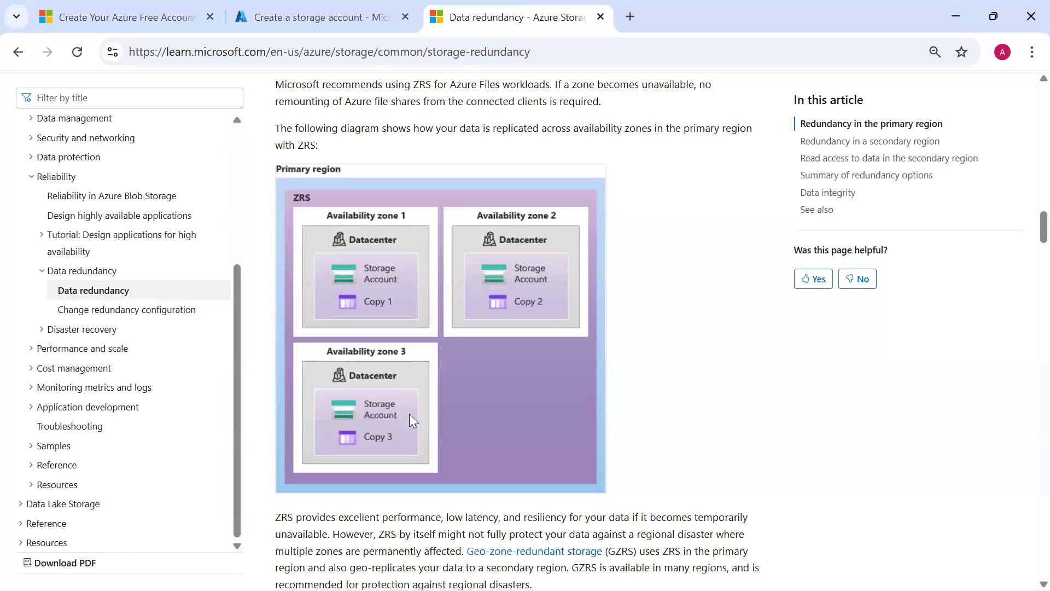
Examine the secondary region section, comparing the geo-redundant and geo-zone-redundant storage replication diagrams.
scroll(411, 419, down, 8)
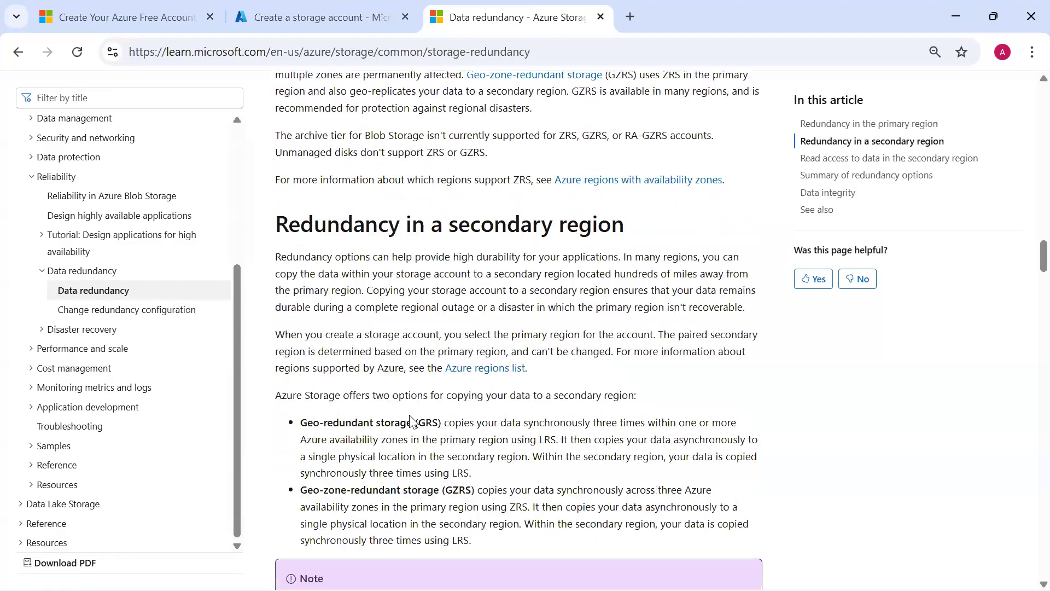
scroll(411, 416, down, 10)
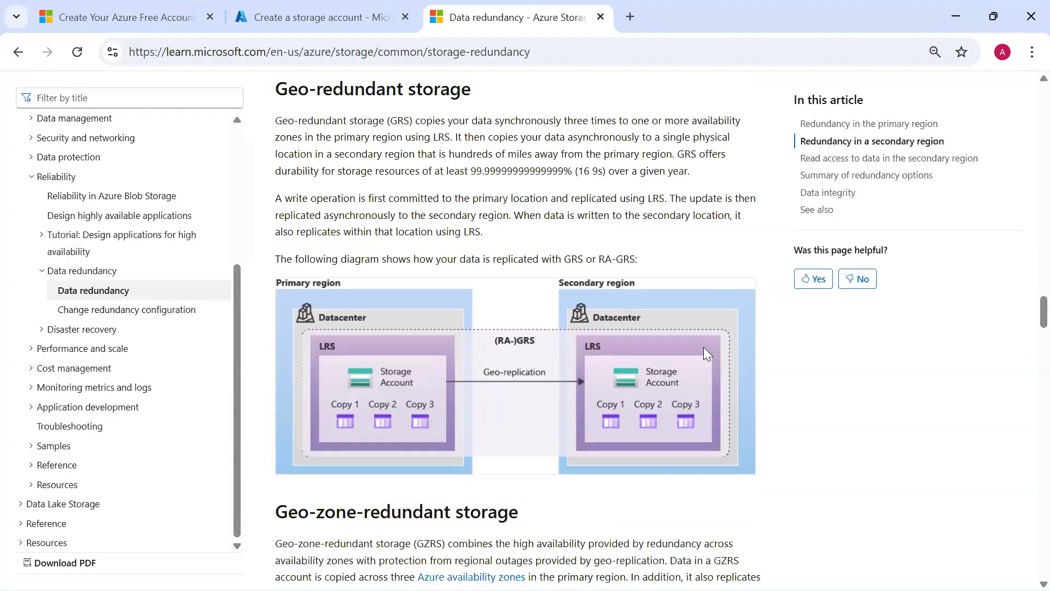
scroll(656, 301, down, 9)
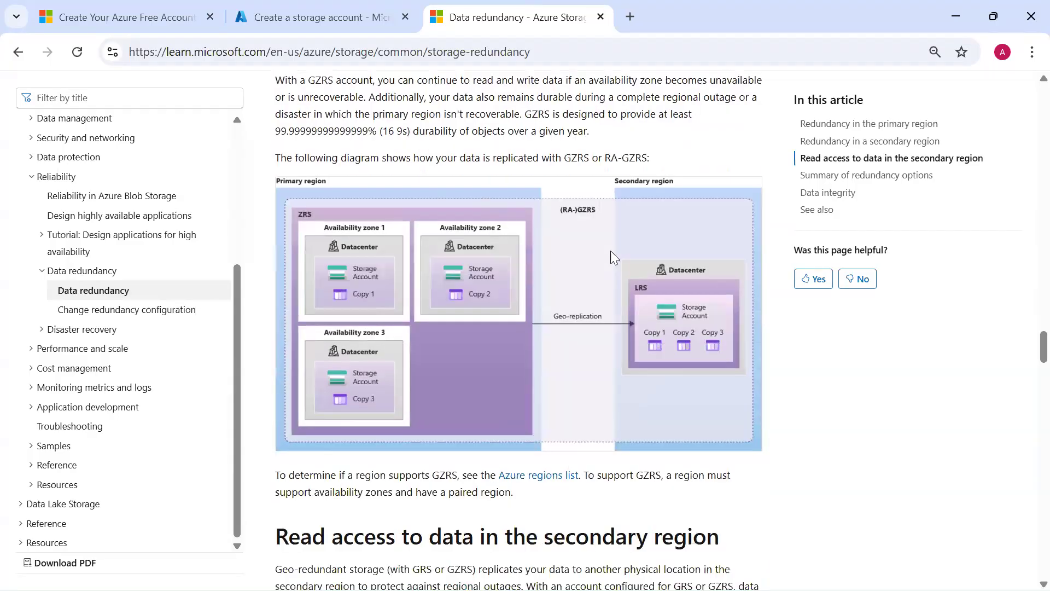
scroll(551, 377, up, 3)
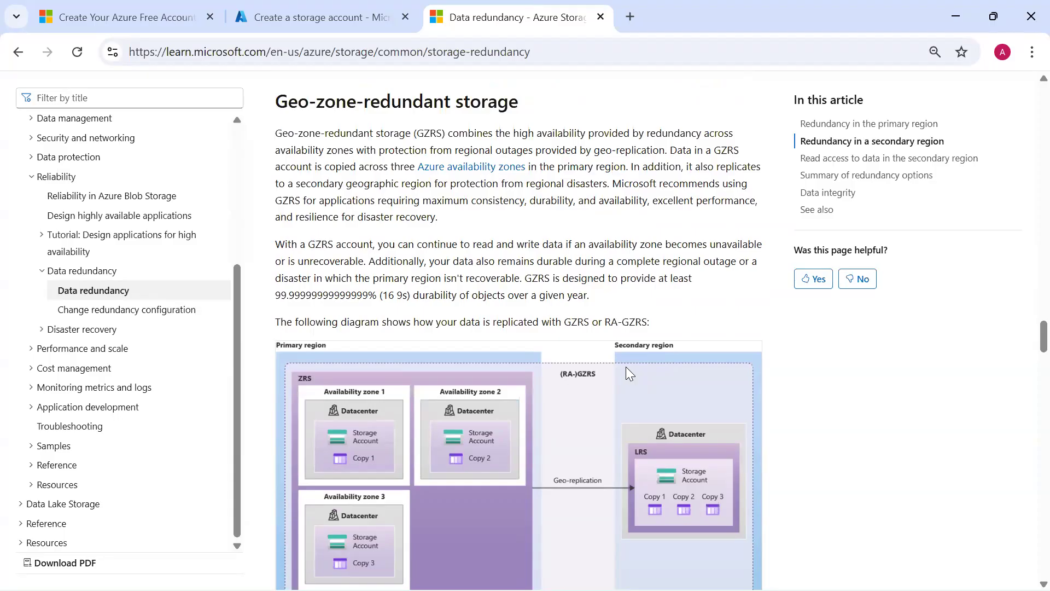
Return to the storage account form, set the redundancy to Locally-redundant storage (LRS), and review and create the account.
key(alt+Tab)
key(alt+Tab)
scroll(370, 319, up, 1)
click(331, 4)
click(718, 292)
click(361, 476)
click(329, 250)
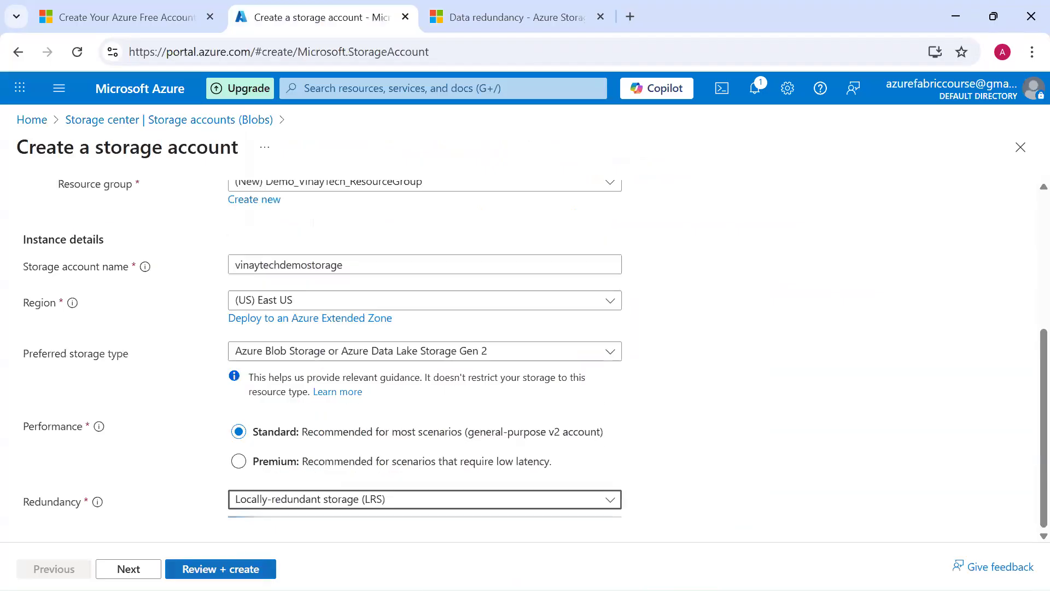
click(220, 569)
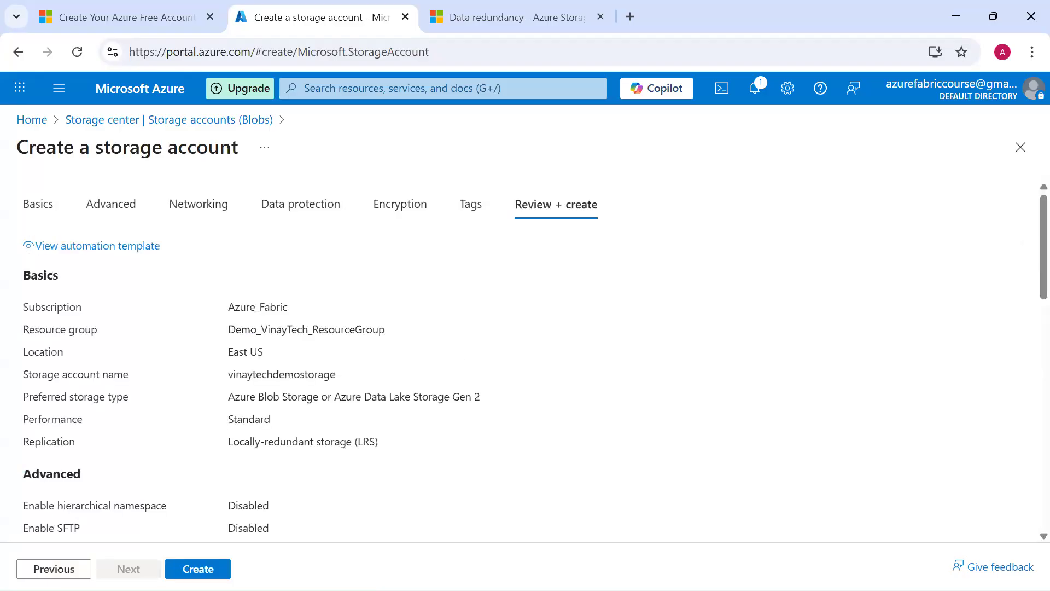
click(198, 569)
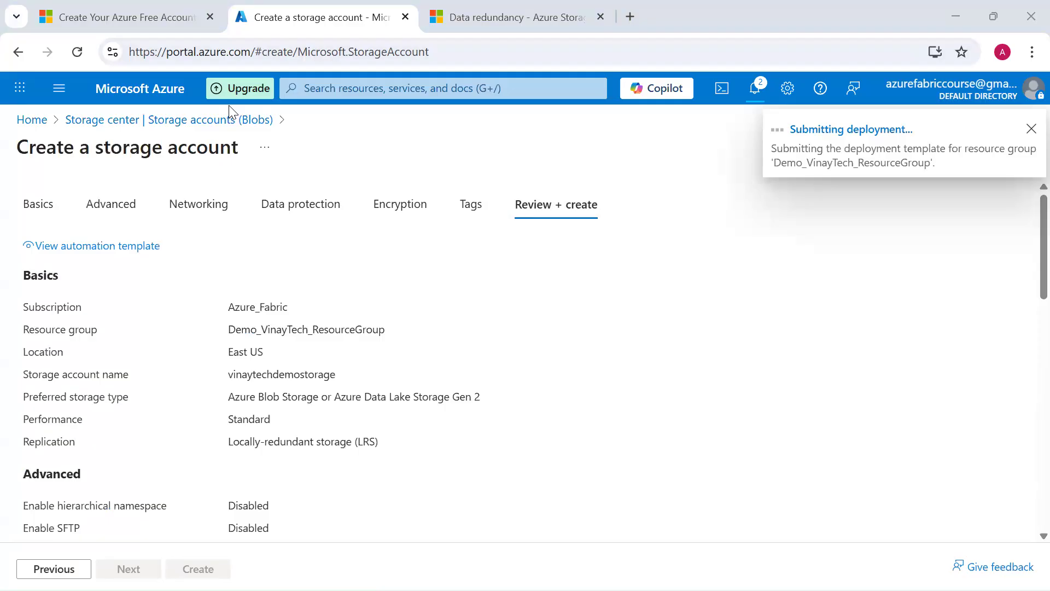
Switch to the Paint diagram, draw temporary check marks above Data LakeHouse and Operation, and clear them.
key(alt+Tab)
drag(442, 244, 566, 199)
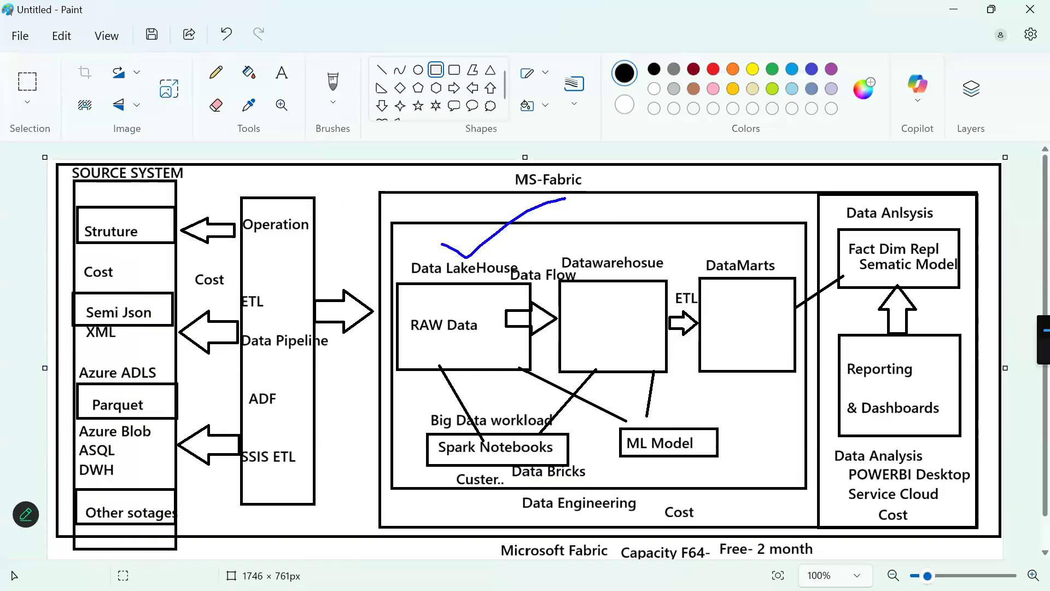
click(344, 207)
drag(256, 196, 352, 163)
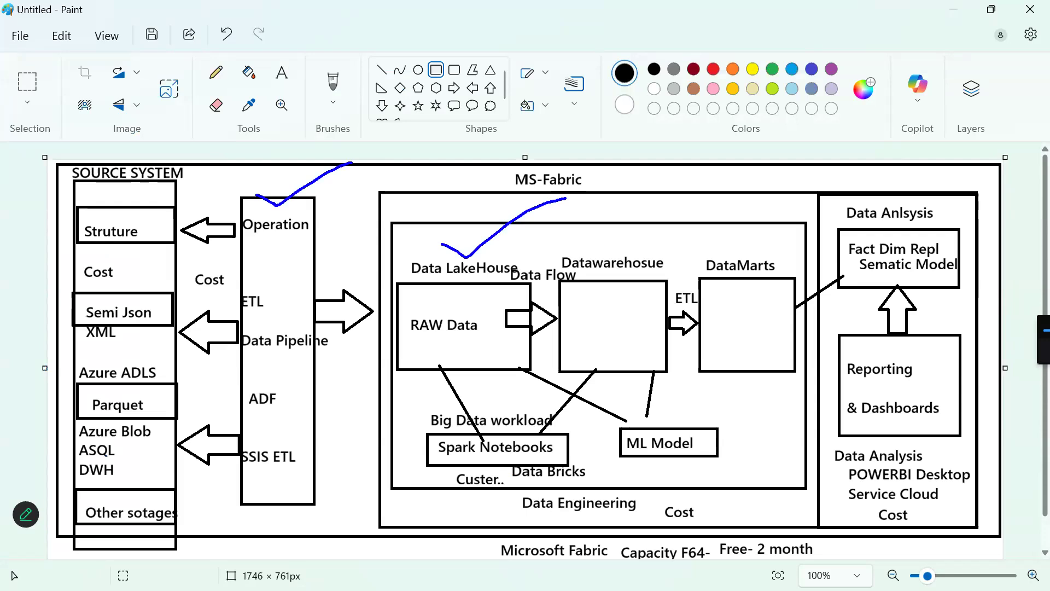
key(Escape)
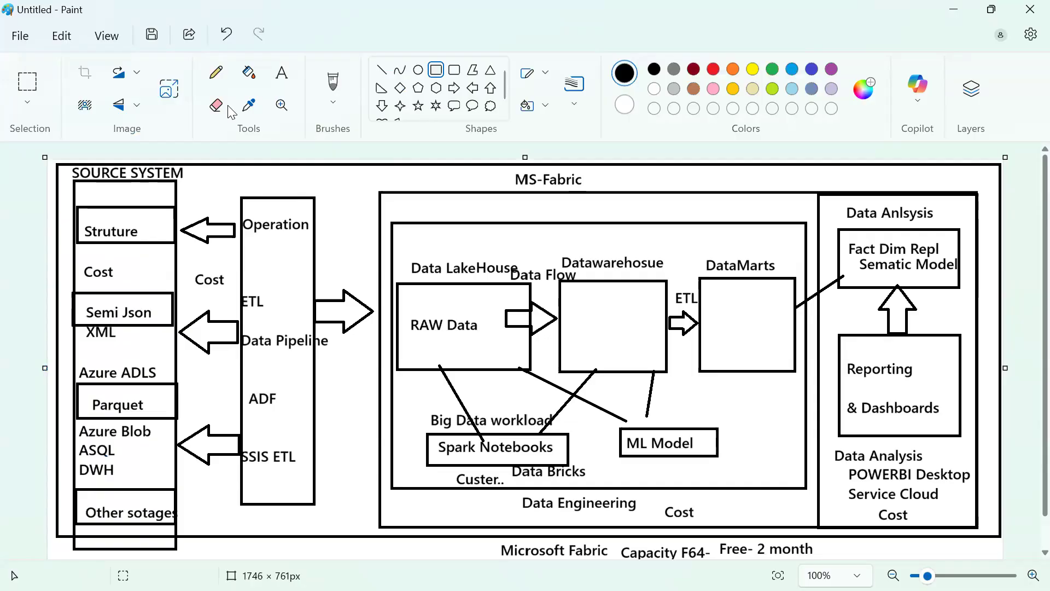
Open app.fabric.microsoft.com in a new browser tab and move that tab into its own window.
key(alt+Tab)
click(575, 194)
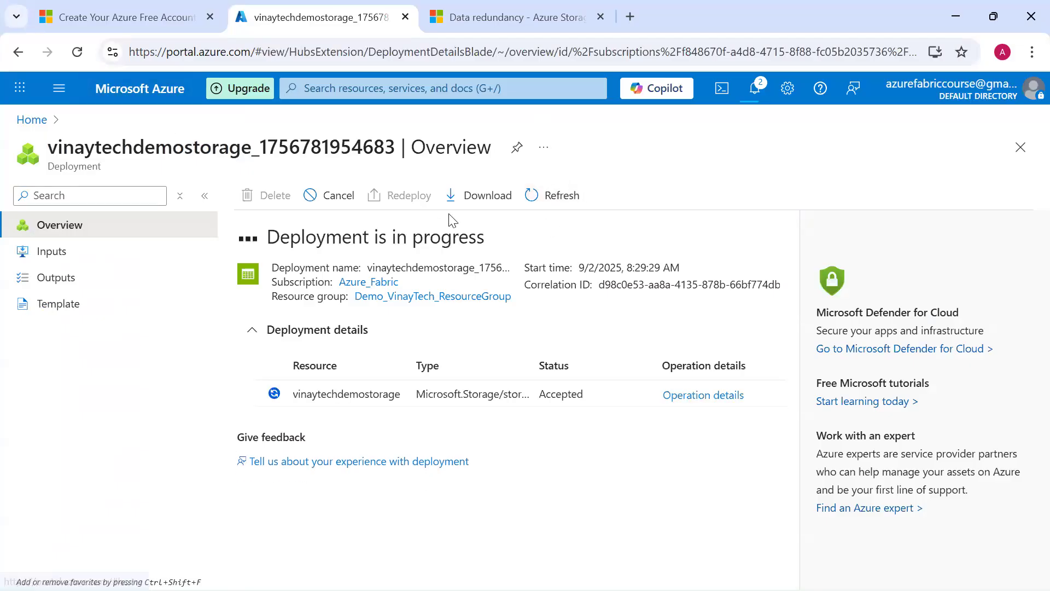
click(631, 17)
text(App)
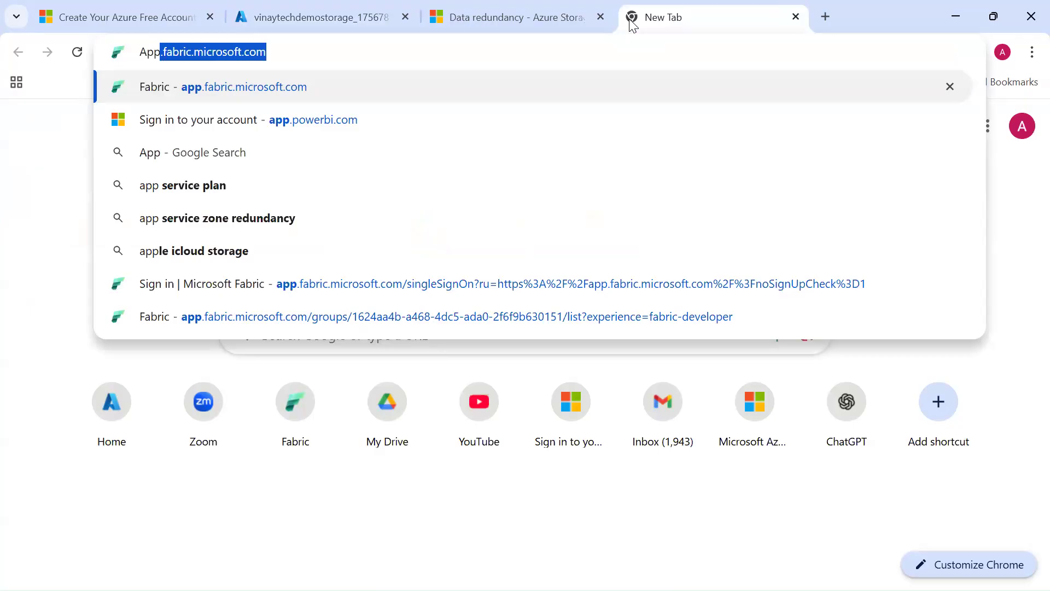
key(Return)
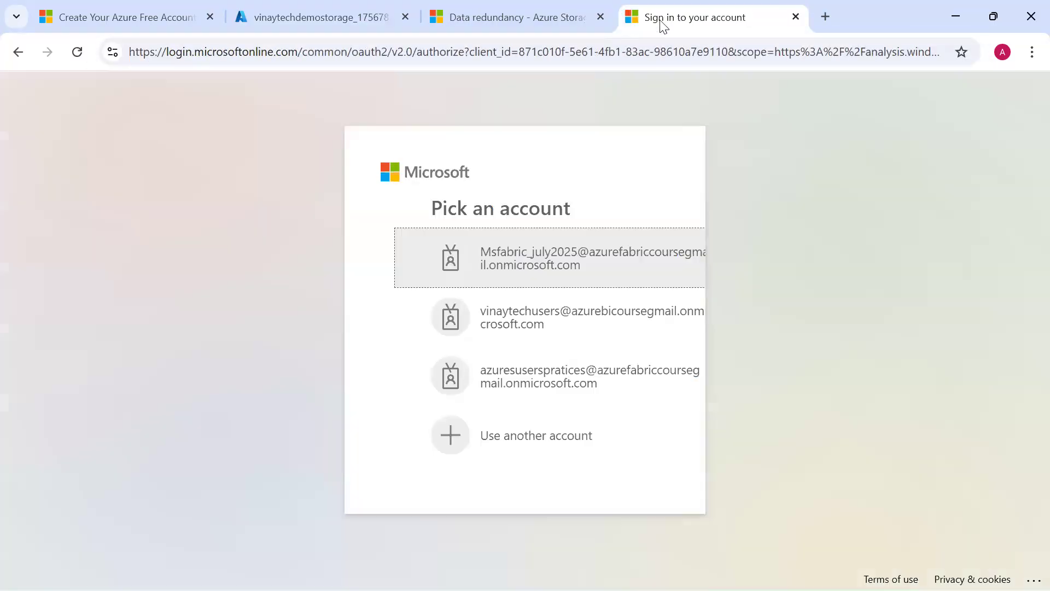
mouse_move(678, 17)
mouse_down()
mouse_move(706, 63)
mouse_move(675, 3)
mouse_up()
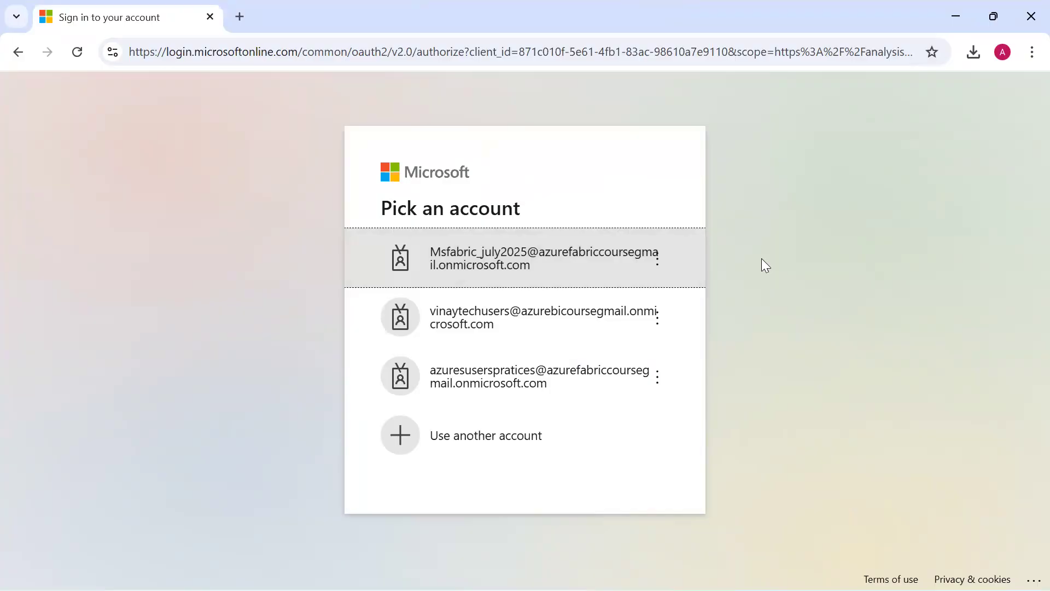
Switch back to the Azure portal, draw a cross below the boxed account name, and add the note Fabric beneath it.
key(alt+Tab)
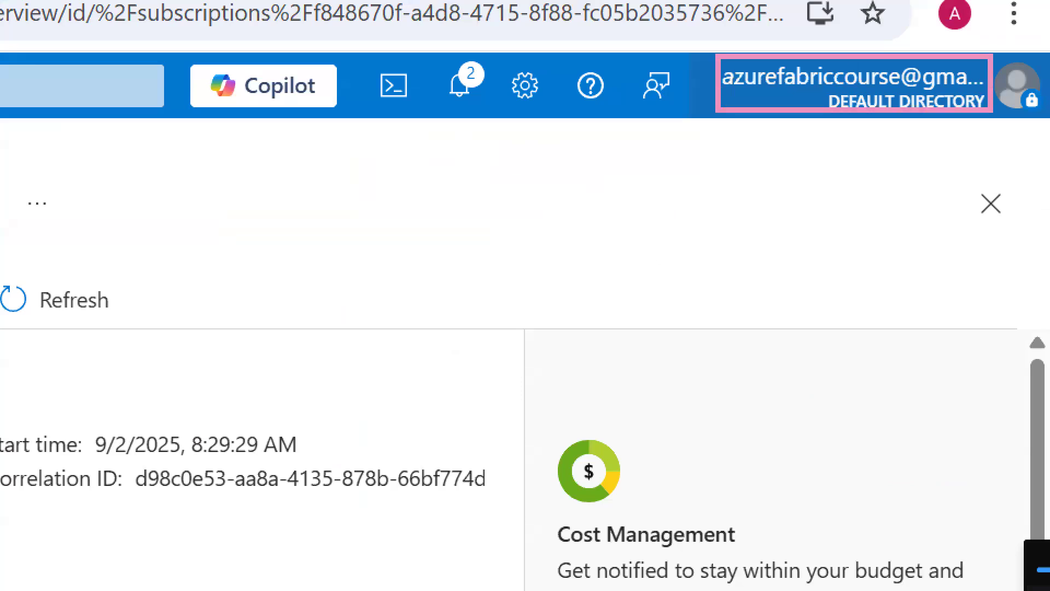
drag(818, 143, 896, 185)
drag(893, 137, 853, 191)
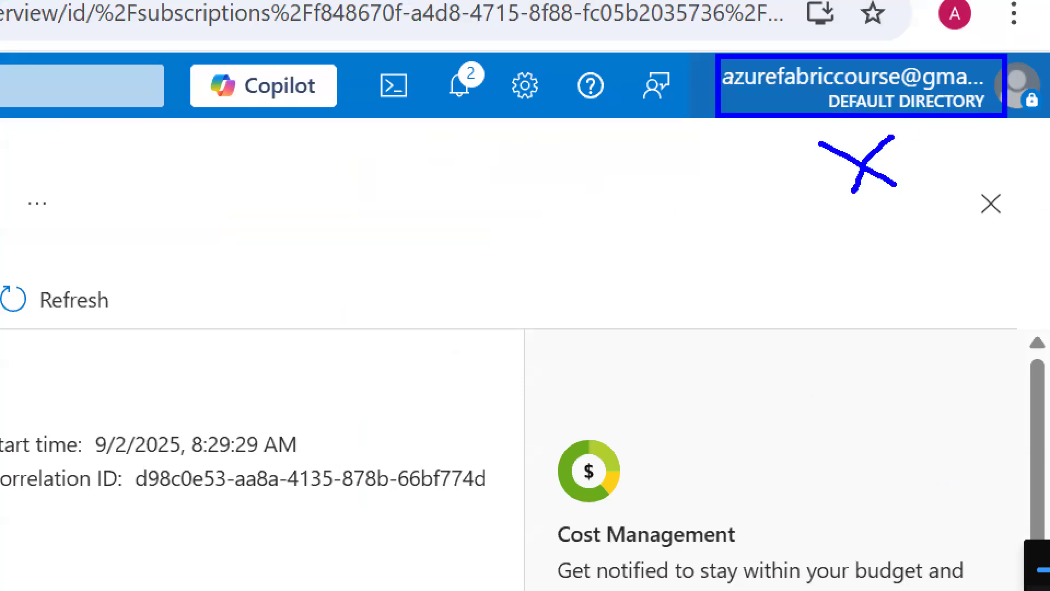
text(tFabric)
key(Return)
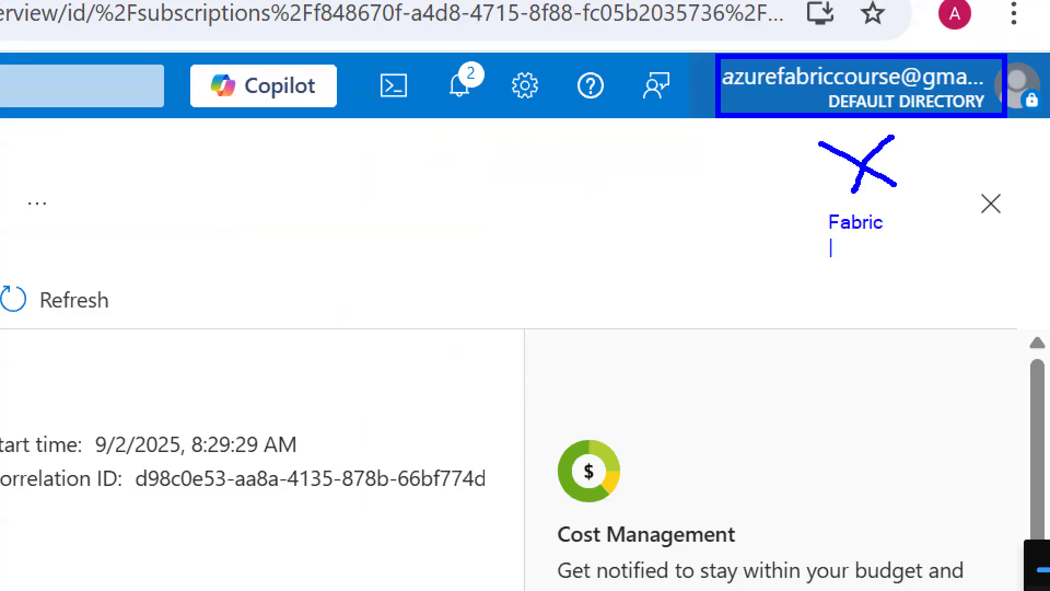
Add the note Domain Account ID--> OnMicrosoft below Fabric and clear all the annotations.
key(Return)
text(o)
key(BackSpace)
text(Domi)
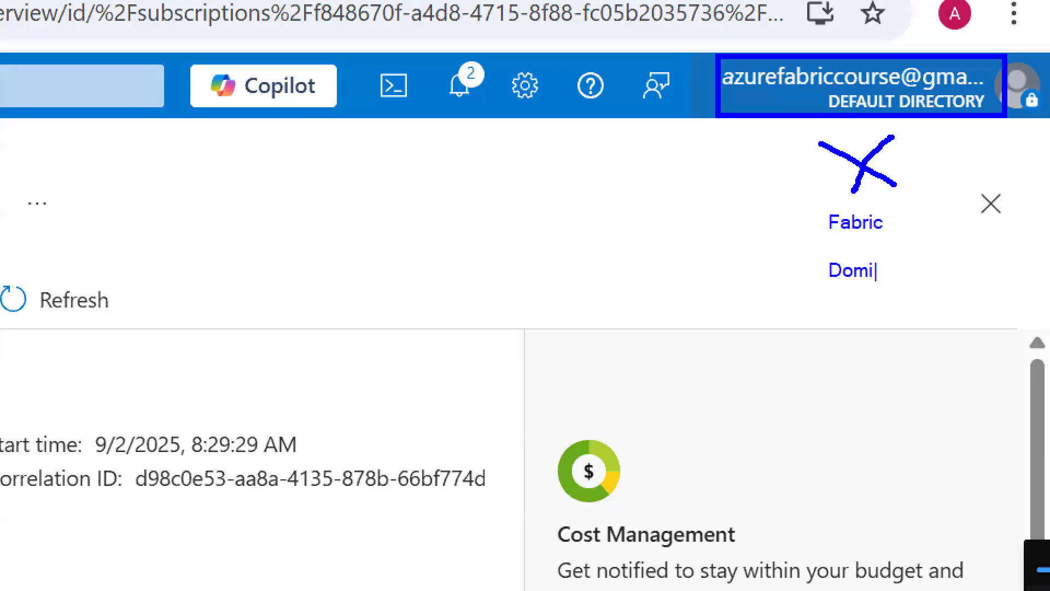
key(BackSpace)
key(BackSpace)
text(main Account )
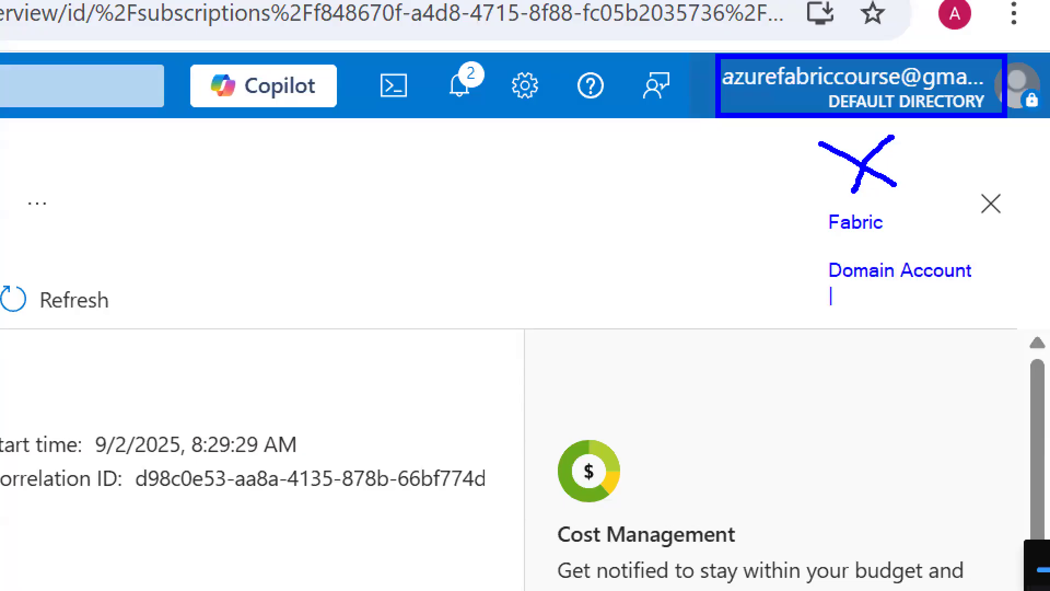
text(ID-->)
key(Return)
text(OnMicrosoft)
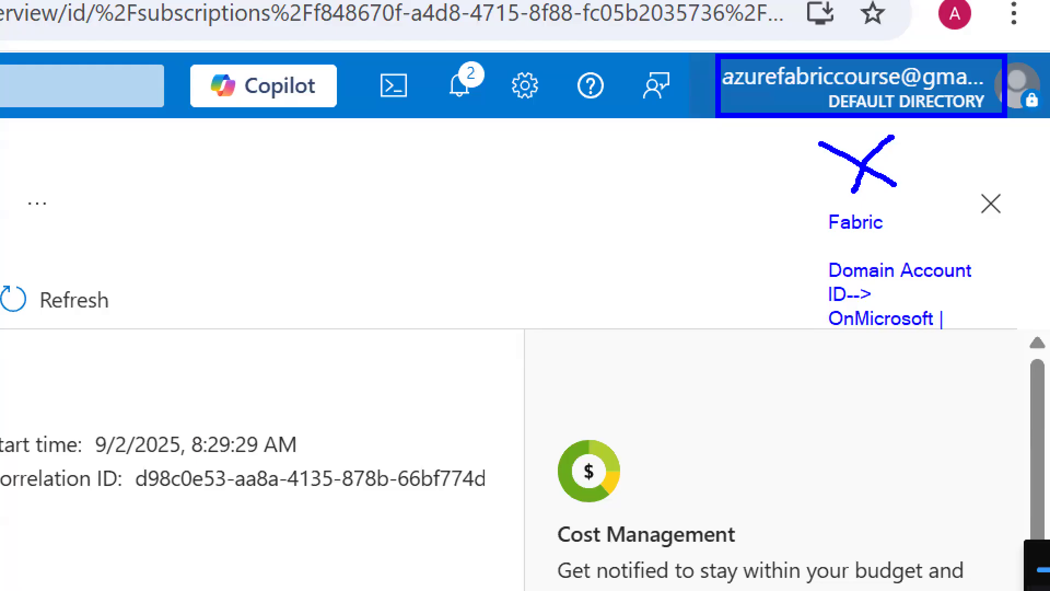
text(om)
key(Return)
key(Escape)
key(Escape)
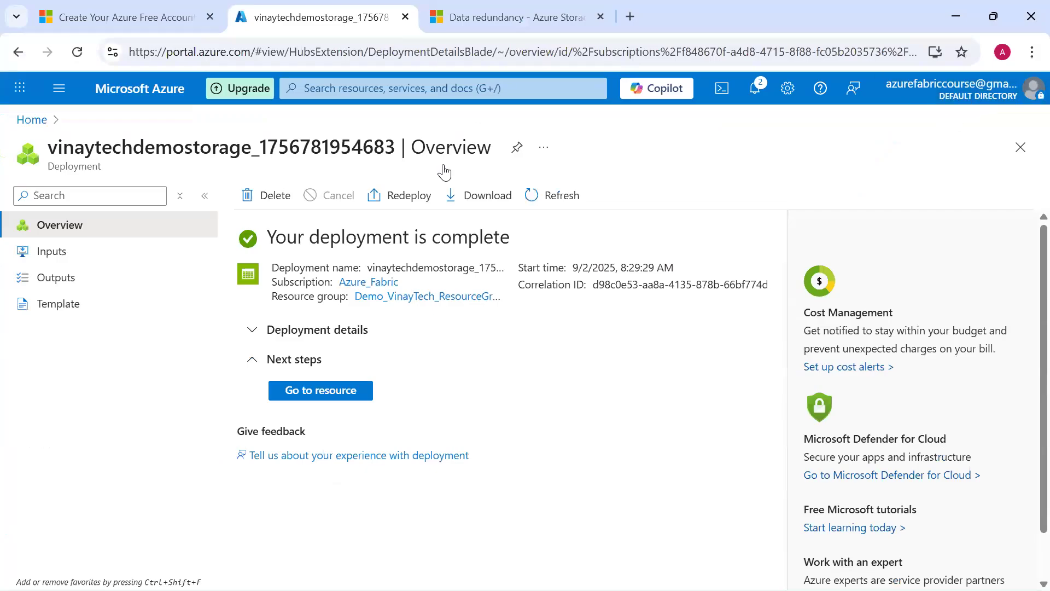
Open the deployed vinaytechdemostorage resource and create a blob container named datalogs.
click(332, 398)
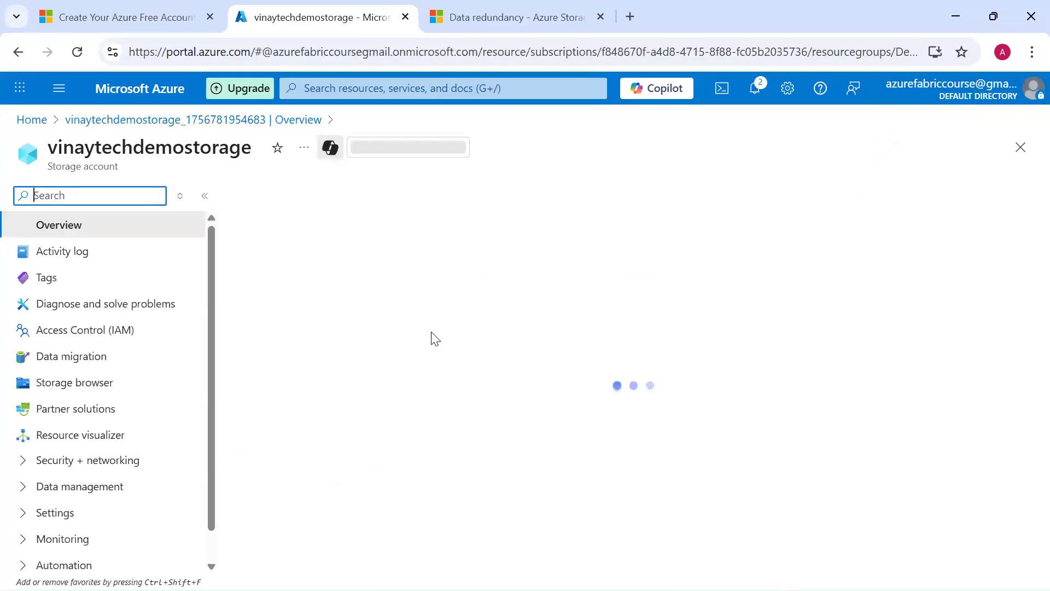
scroll(471, 394, down, 3)
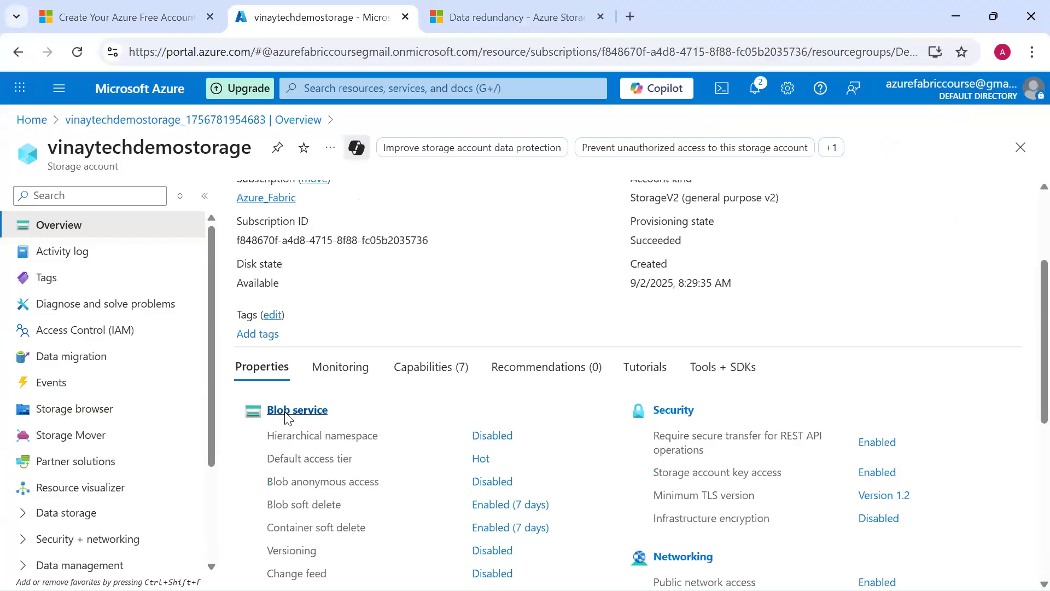
click(312, 413)
click(283, 201)
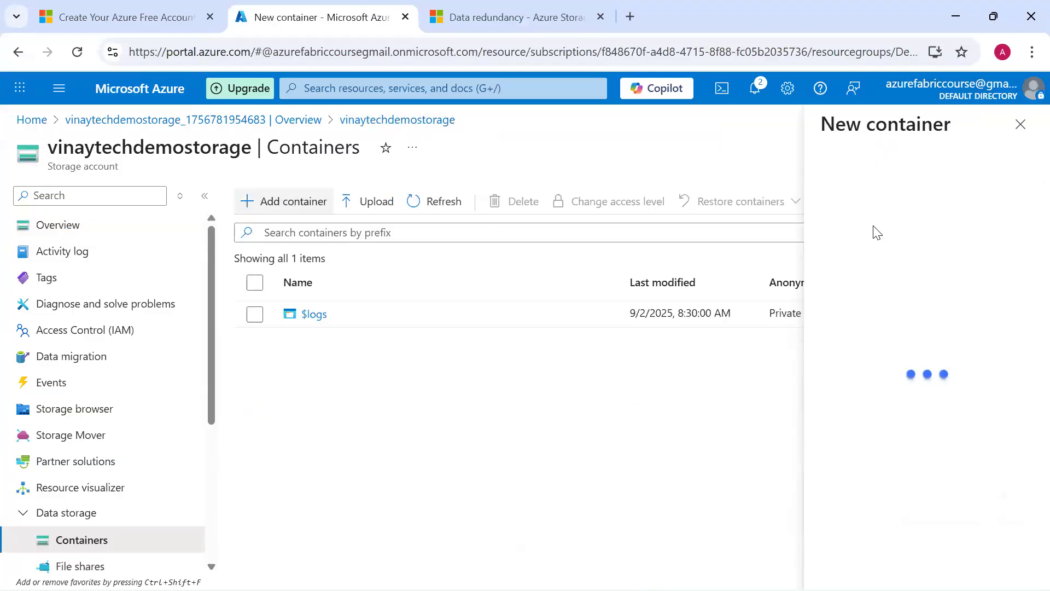
text(datalogs)
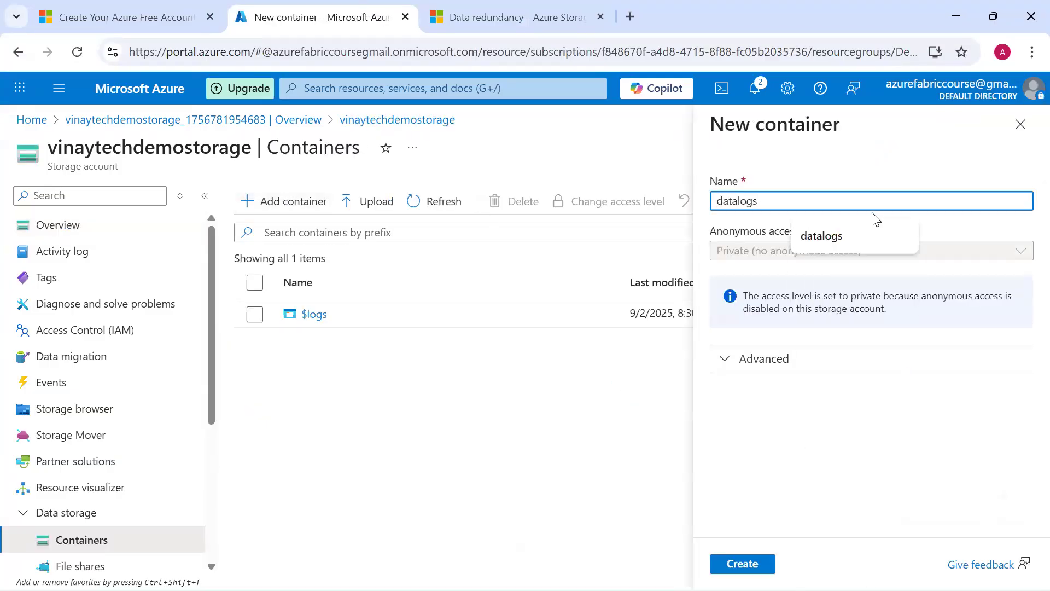
key(Return)
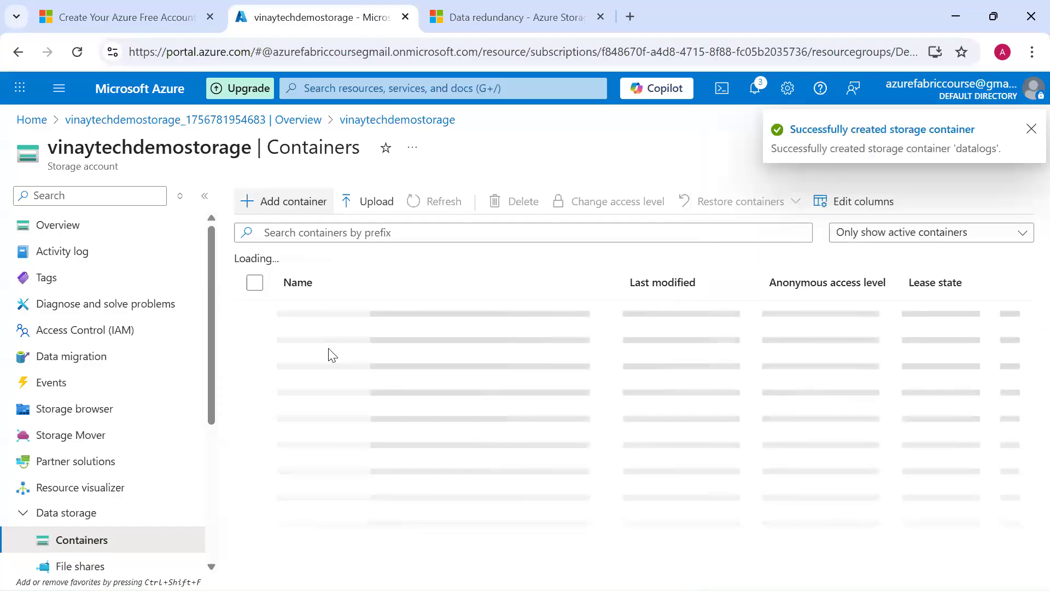
Open the datalogs container and bring up the file browser for a blob upload.
click(328, 353)
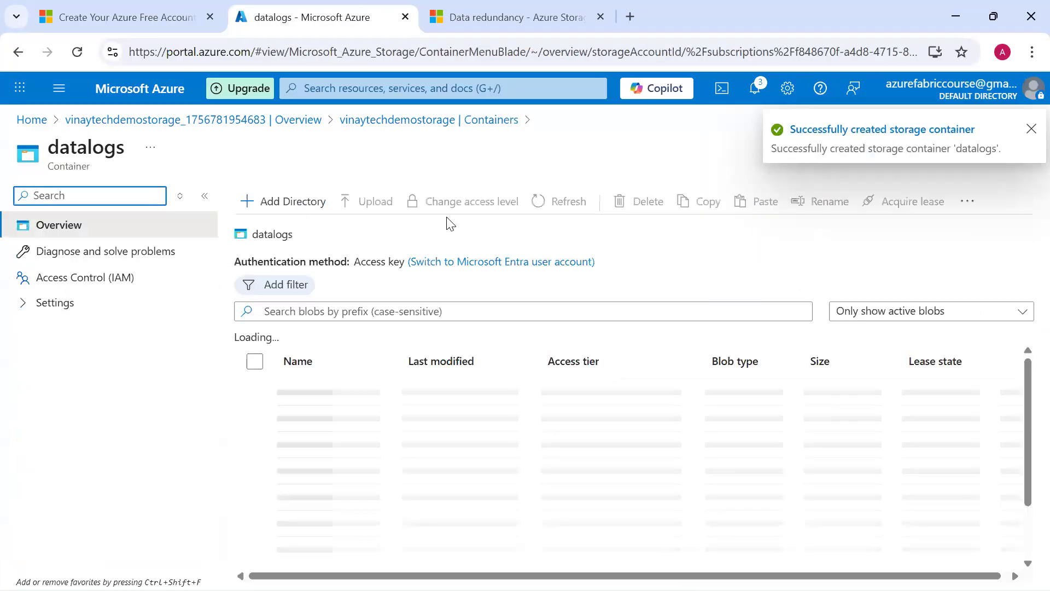
click(364, 203)
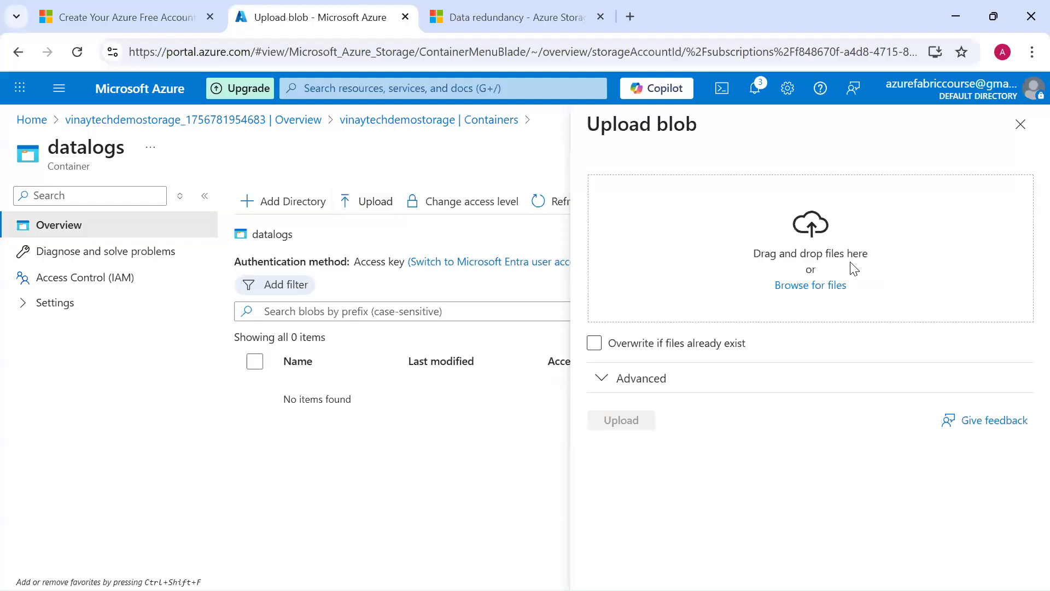
click(818, 285)
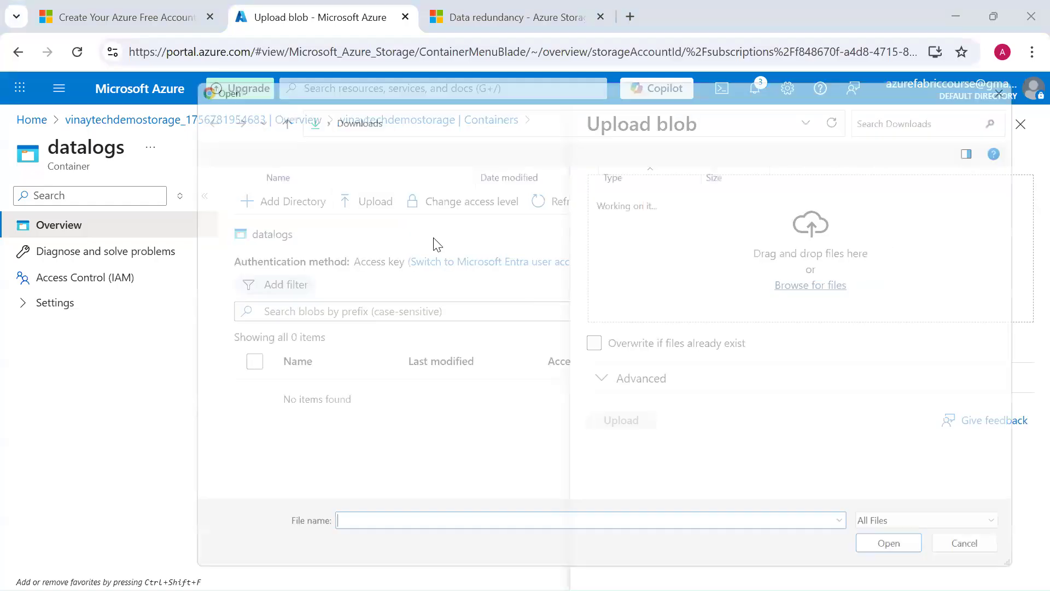
In the file browser, go to the Desktop and open the Azure_DOC folder.
click(584, 108)
text(des)
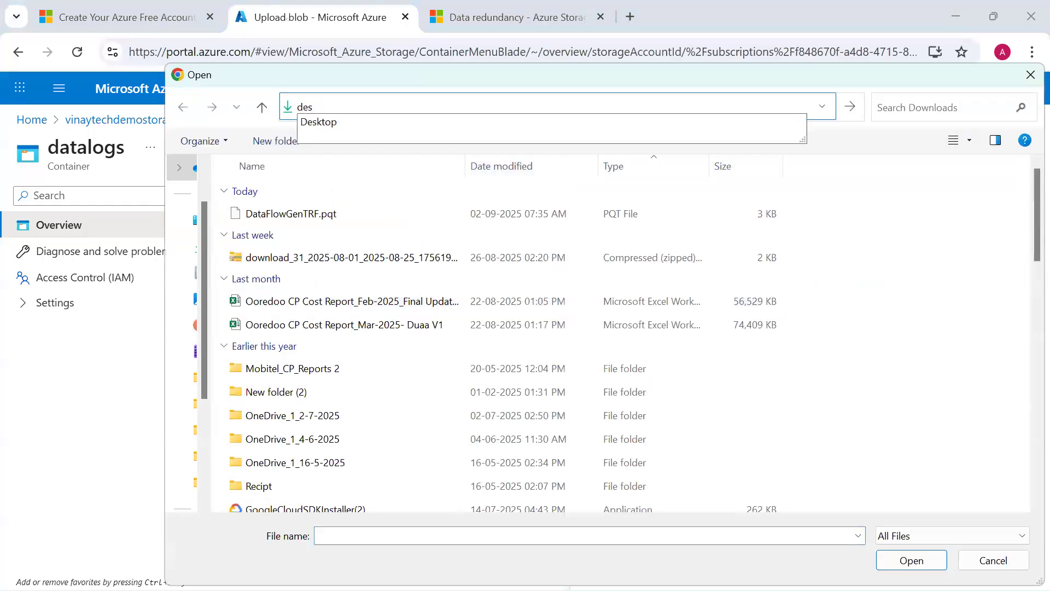
key(Return)
scroll(508, 387, down, 5)
scroll(490, 387, up, 5)
scroll(491, 391, down, 1)
double_click(448, 383)
Choose Country_Wise_Data.csv from the MS_Fabric > Data folder and upload it to the datalogs container.
scroll(425, 317, down, 5)
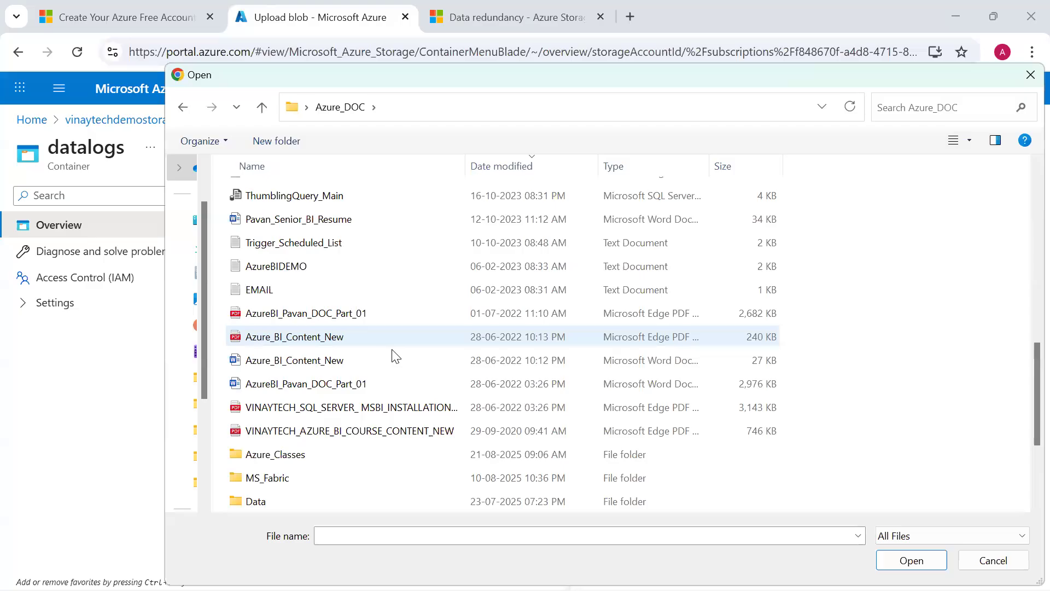
scroll(383, 383, down, 3)
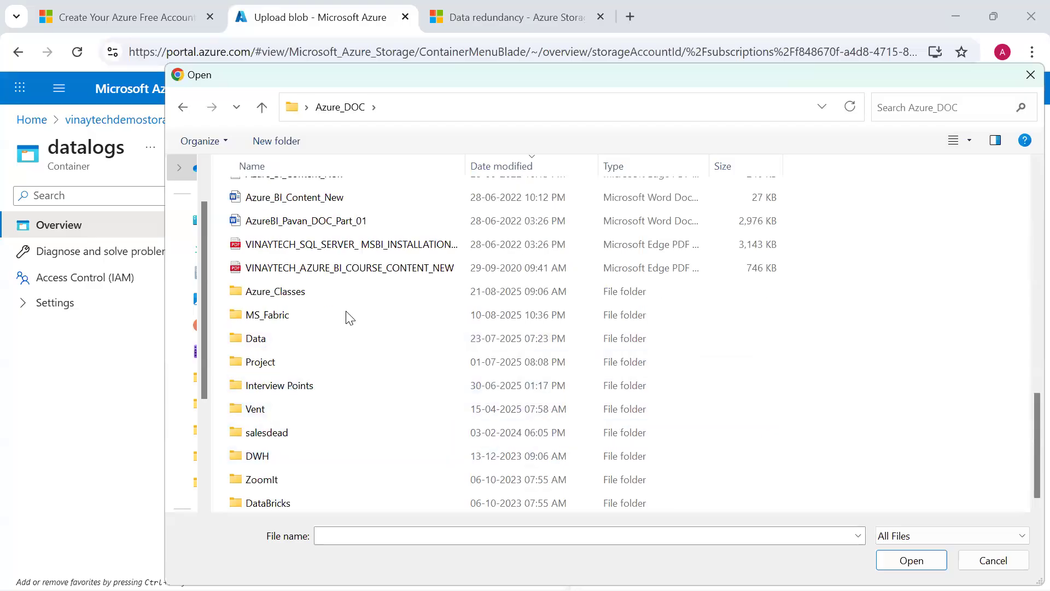
double_click(323, 315)
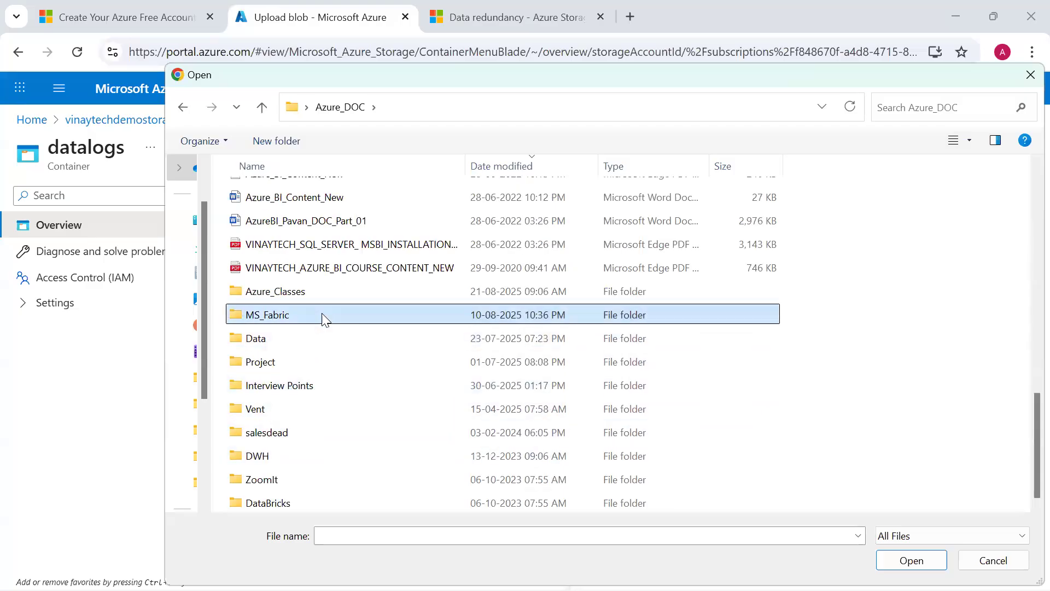
double_click(371, 213)
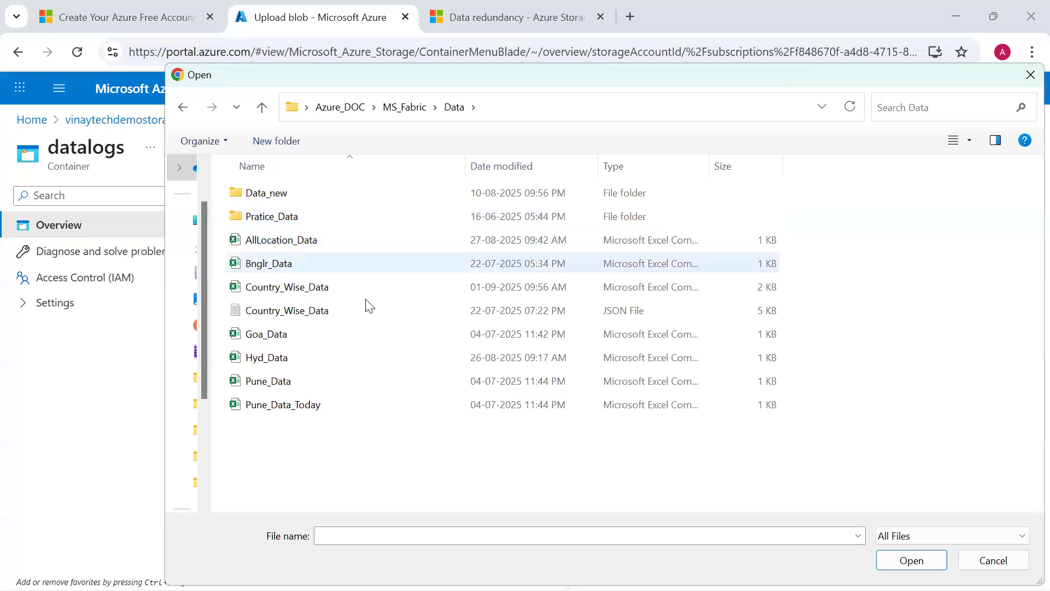
double_click(373, 286)
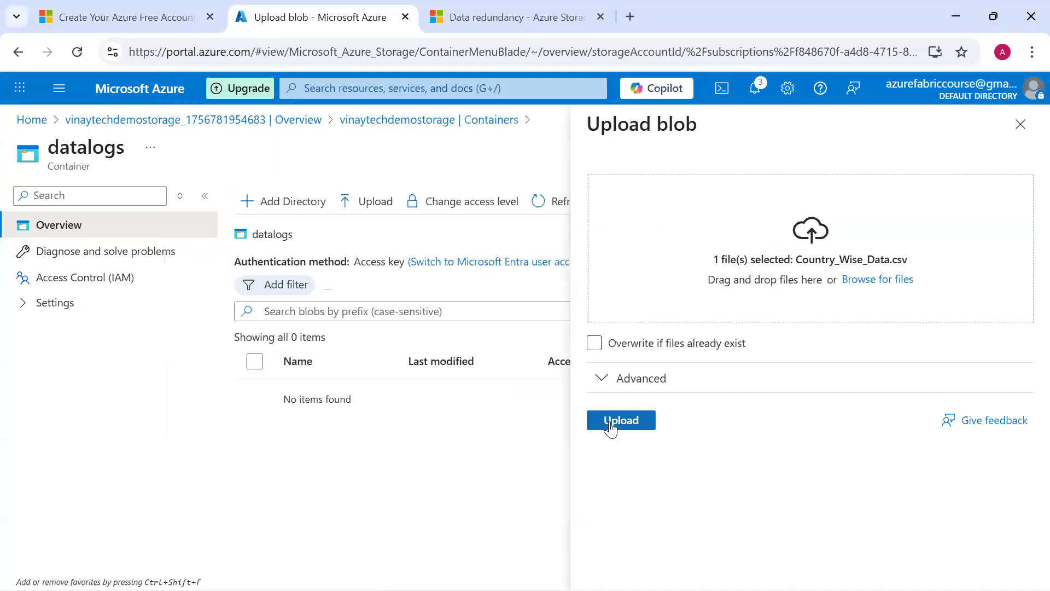
click(613, 426)
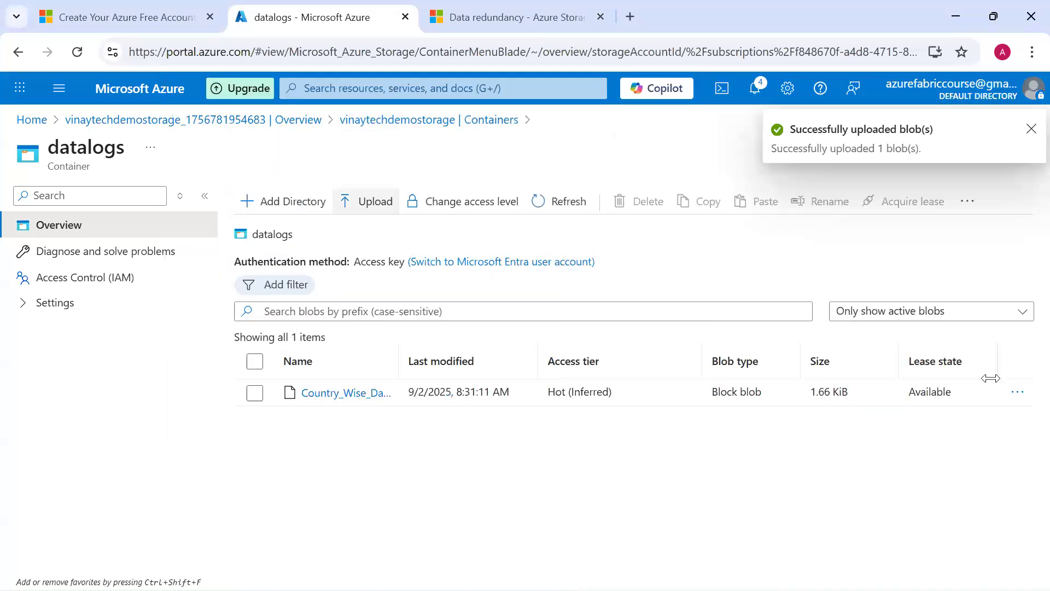
Open the contents of the uploaded Country_Wise_Data.csv blob, preview them as a table down to the last rows, and close the blob.
click(1020, 391)
click(928, 246)
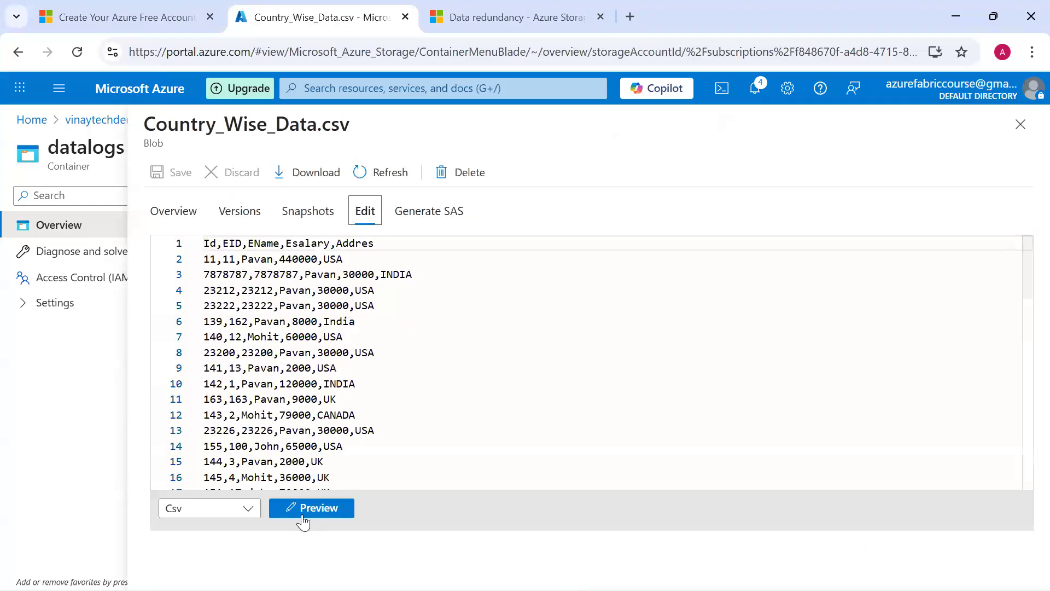
click(302, 509)
scroll(343, 479, down, 5)
scroll(343, 485, down, 10)
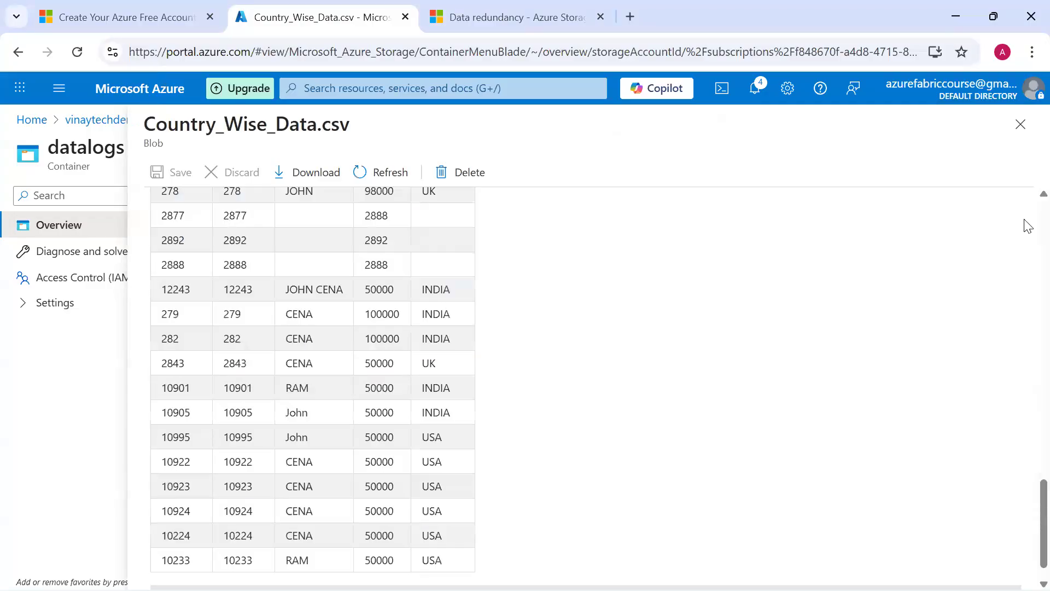
click(1021, 125)
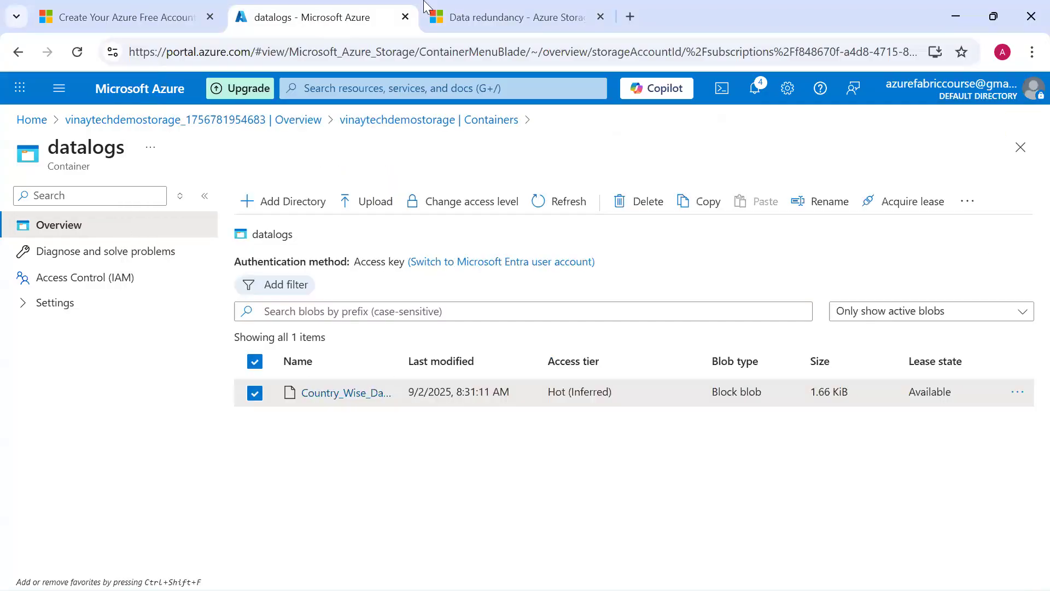
Return to the Azure portal from the data redundancy article and sign in with a different account.
click(156, 9)
click(499, 7)
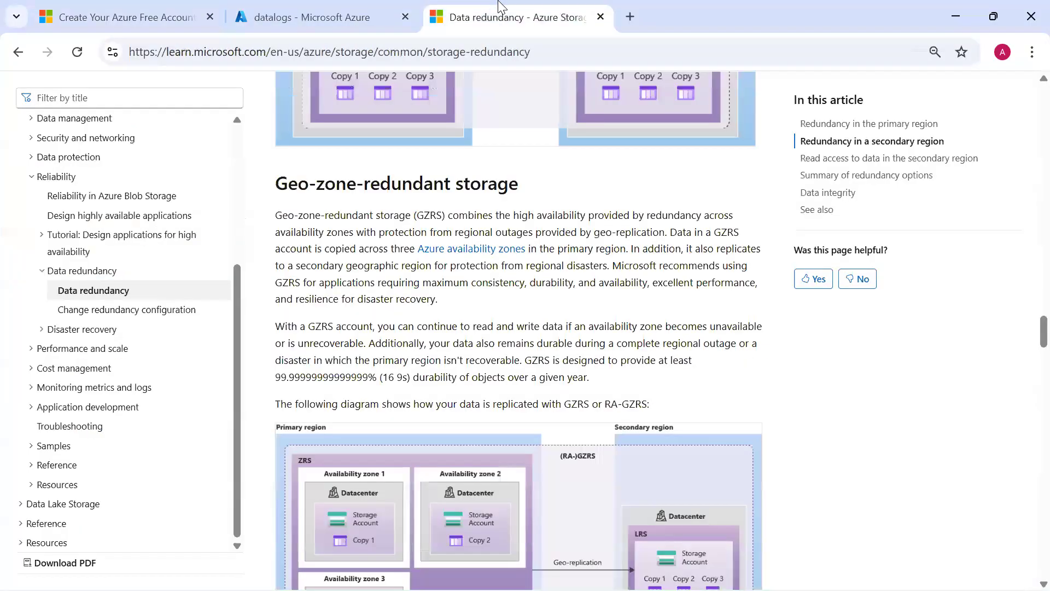
click(306, 12)
click(1033, 90)
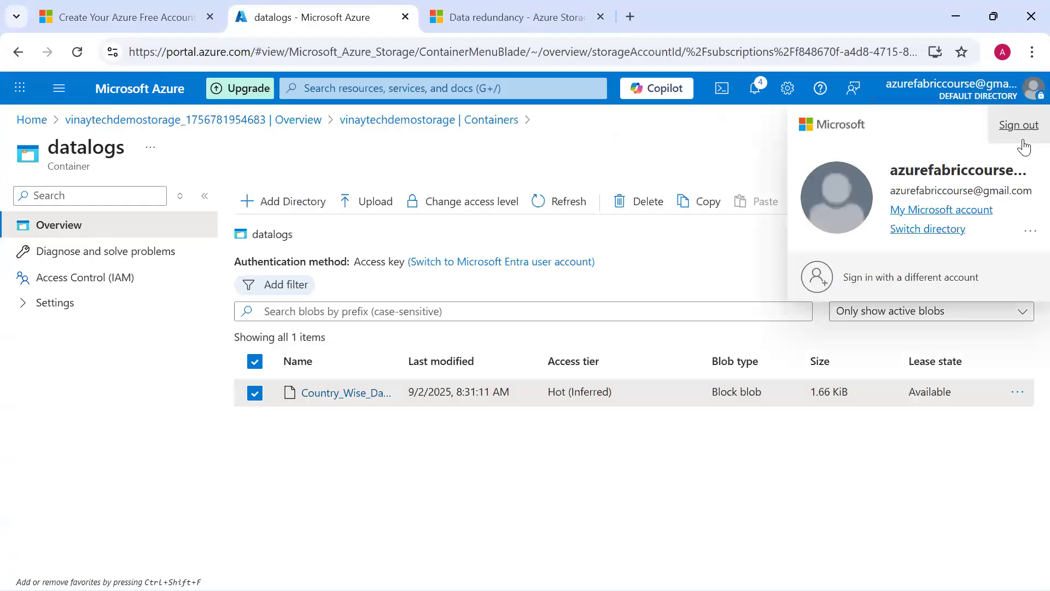
click(906, 281)
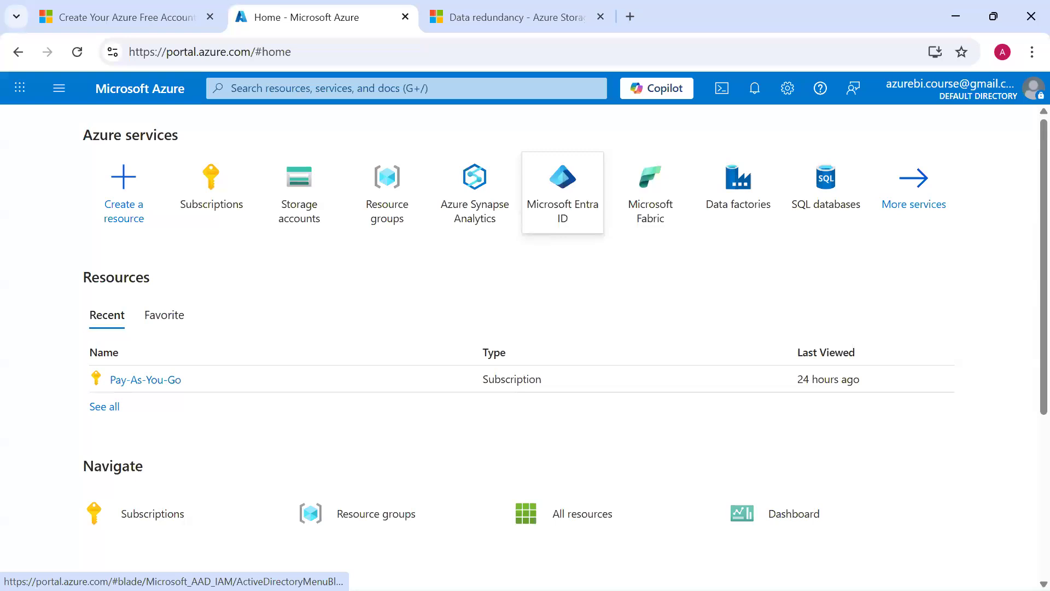
Open the Users list of the default directory in Microsoft Entra ID and look at the options for adding a user.
mouse_move(567, 179)
mouse_down()
mouse_move(538, 240)
mouse_move(620, 181)
mouse_move(556, 172)
mouse_up()
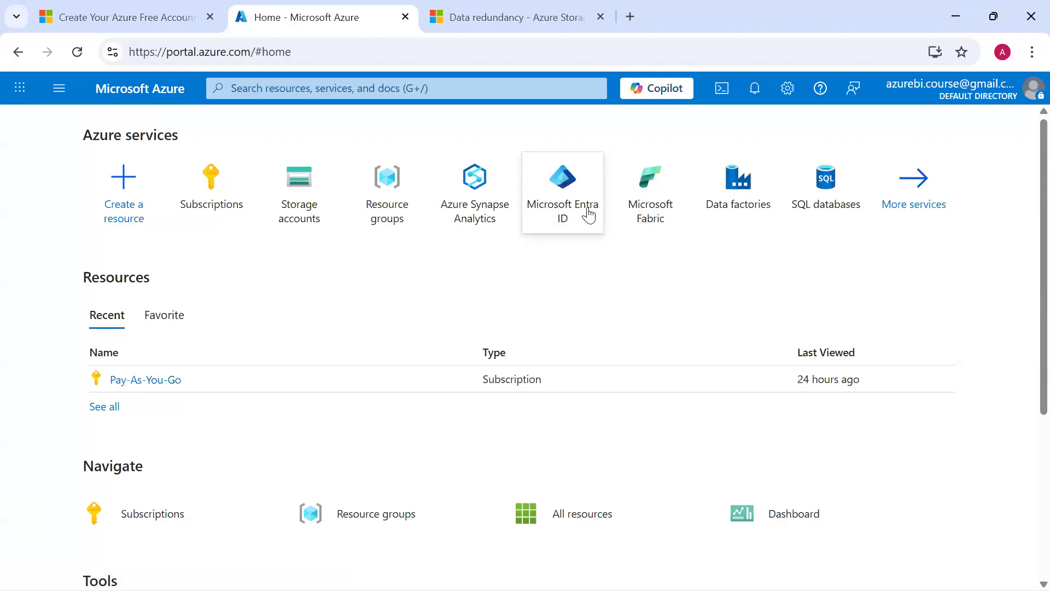
mouse_move(589, 213)
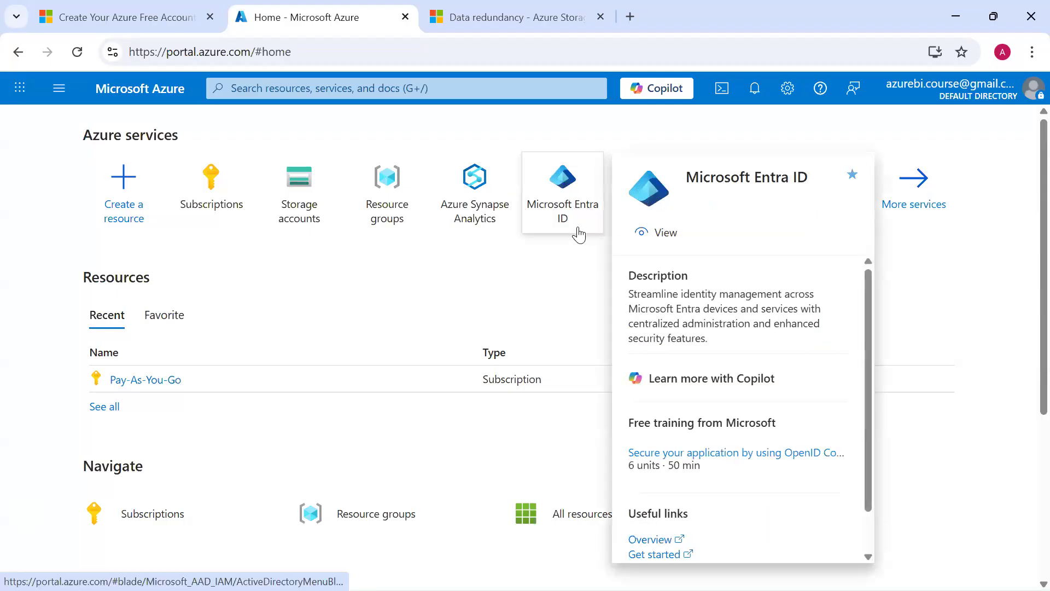
click(579, 231)
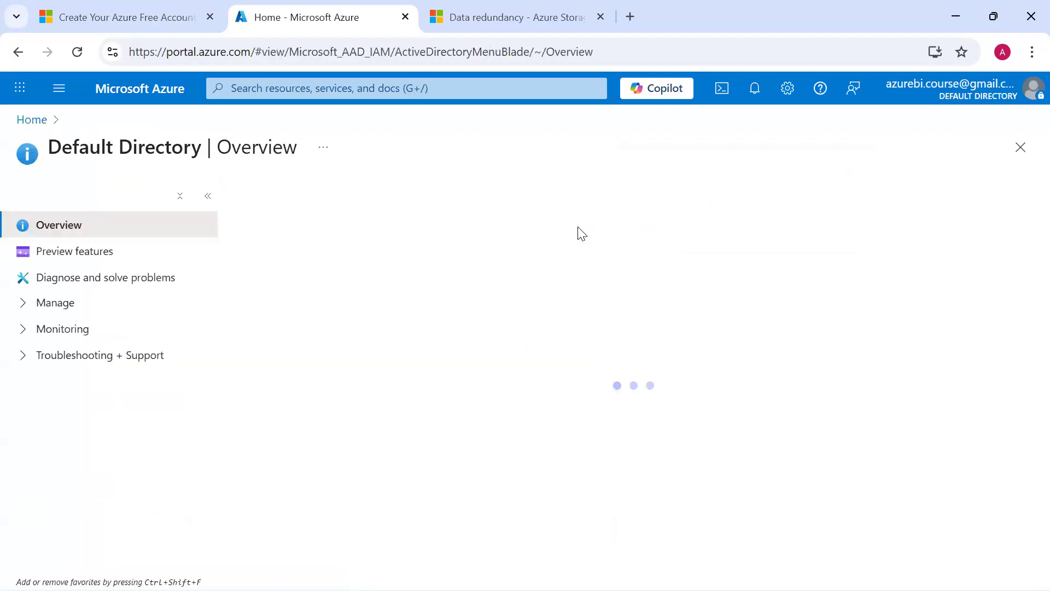
click(64, 305)
click(74, 340)
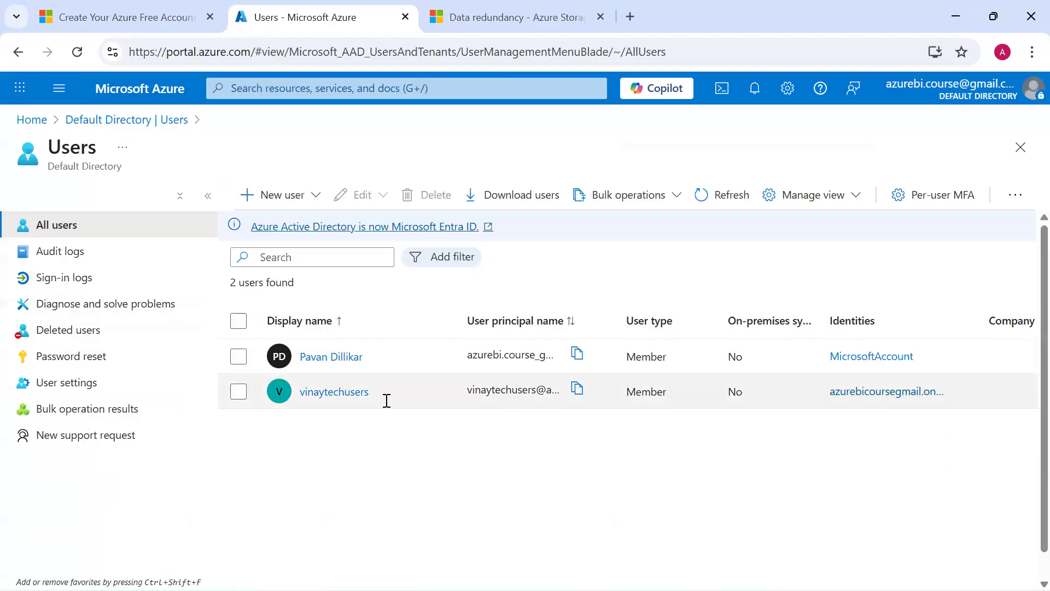
click(301, 202)
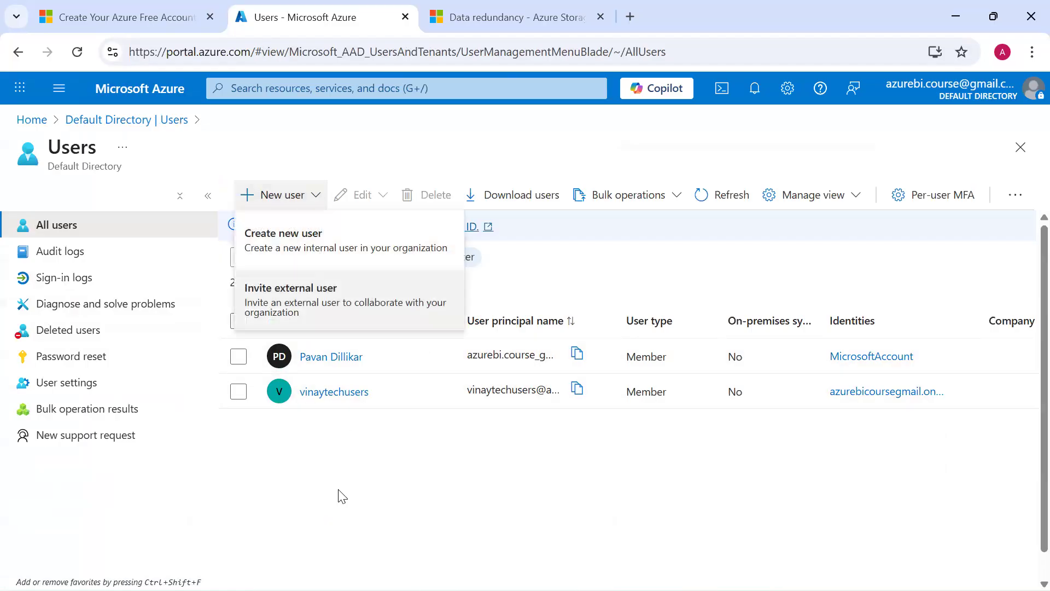
click(338, 437)
Open the vinaytechusers user and copy its user principal name.
click(340, 393)
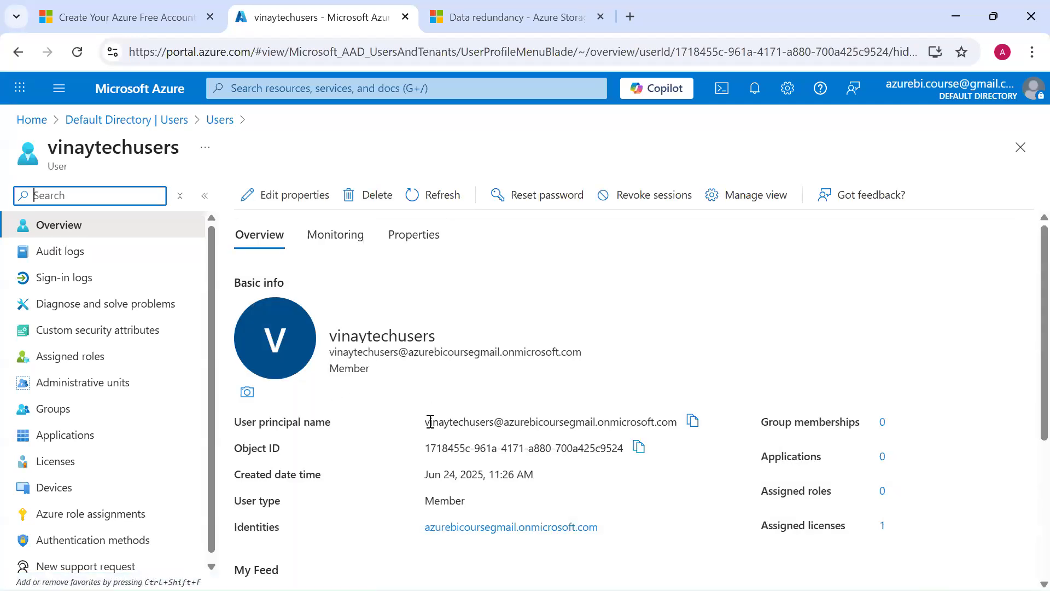
drag(427, 421, 599, 418)
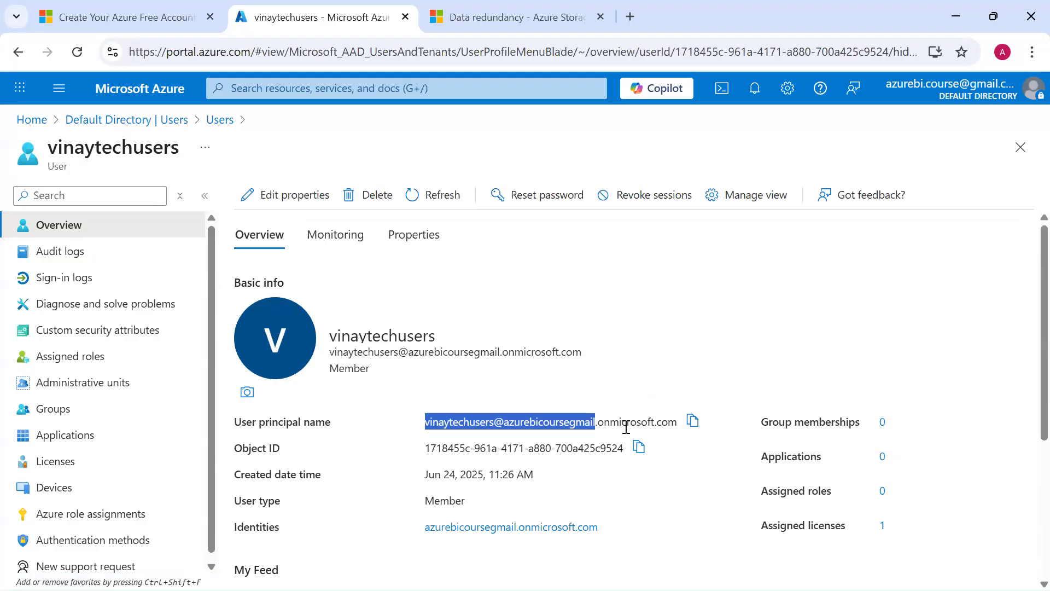
click(693, 423)
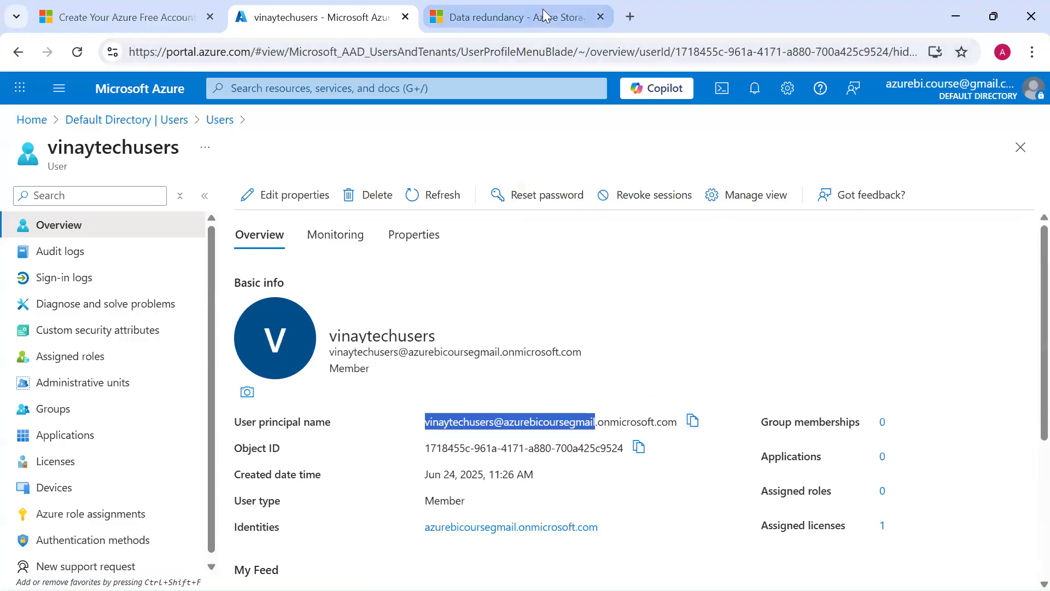
Switch to the Microsoft Fabric sign-in page, pick the first listed organizational account, enter the account password and sign in.
key(alt+Tab)
click(378, 104)
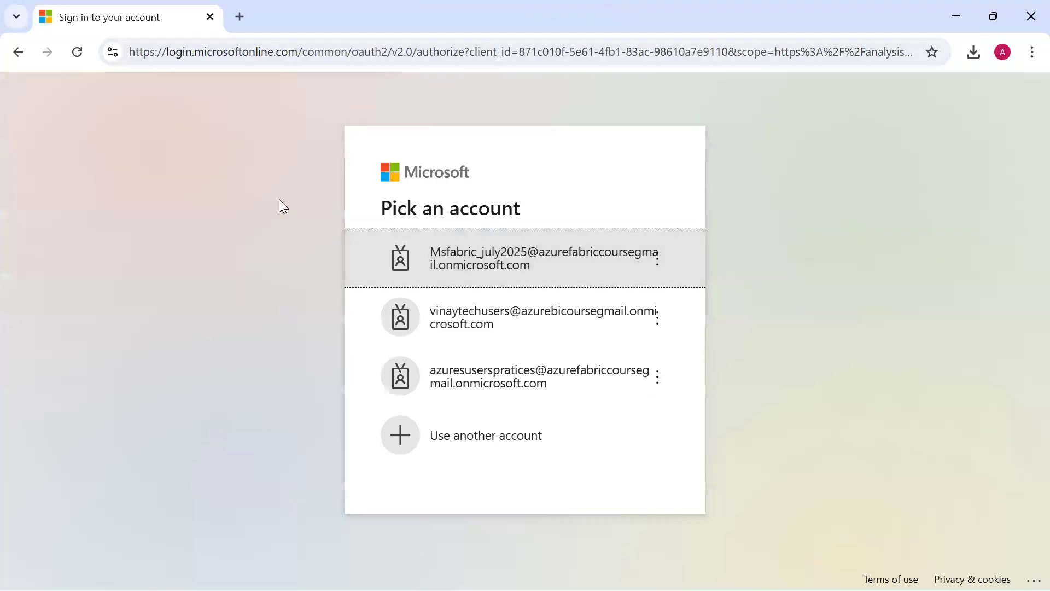
click(481, 268)
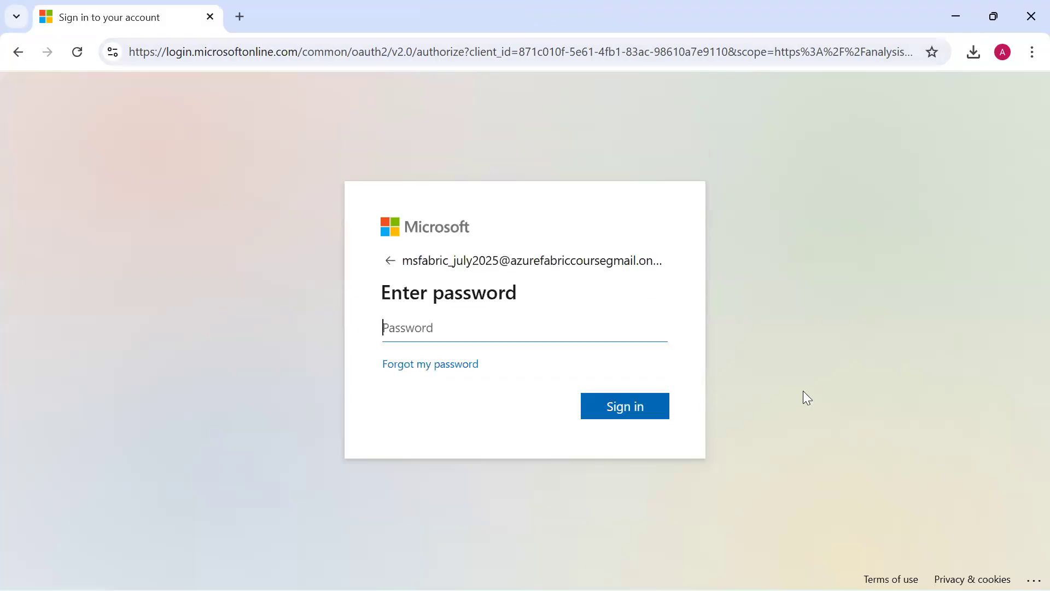
text(••••••••••••)
key(Return)
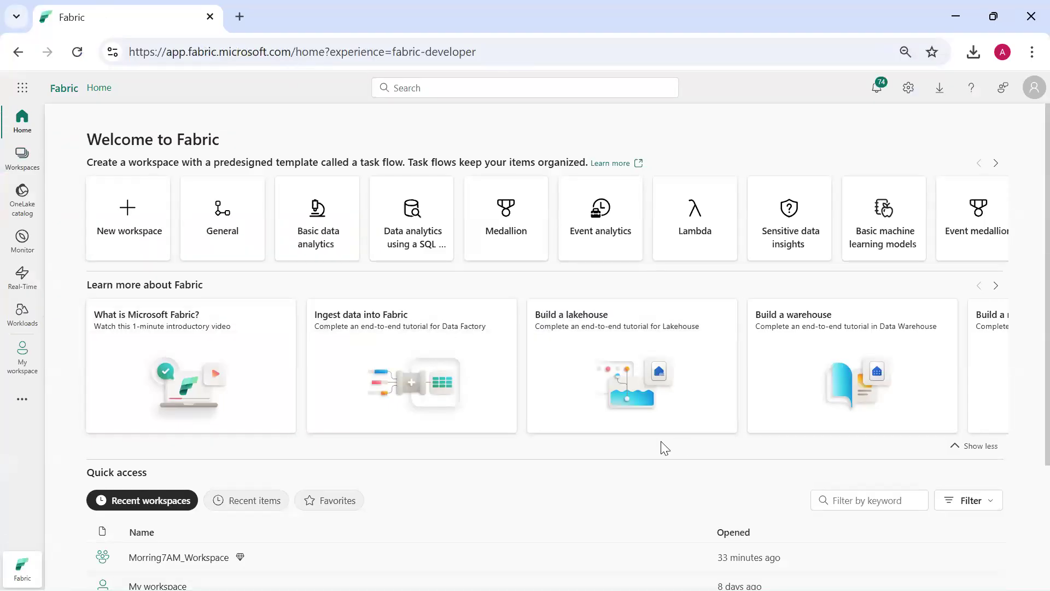
Go to app.powerbi.com and check the signed-in account's profile details.
click(696, 52)
text(ap)
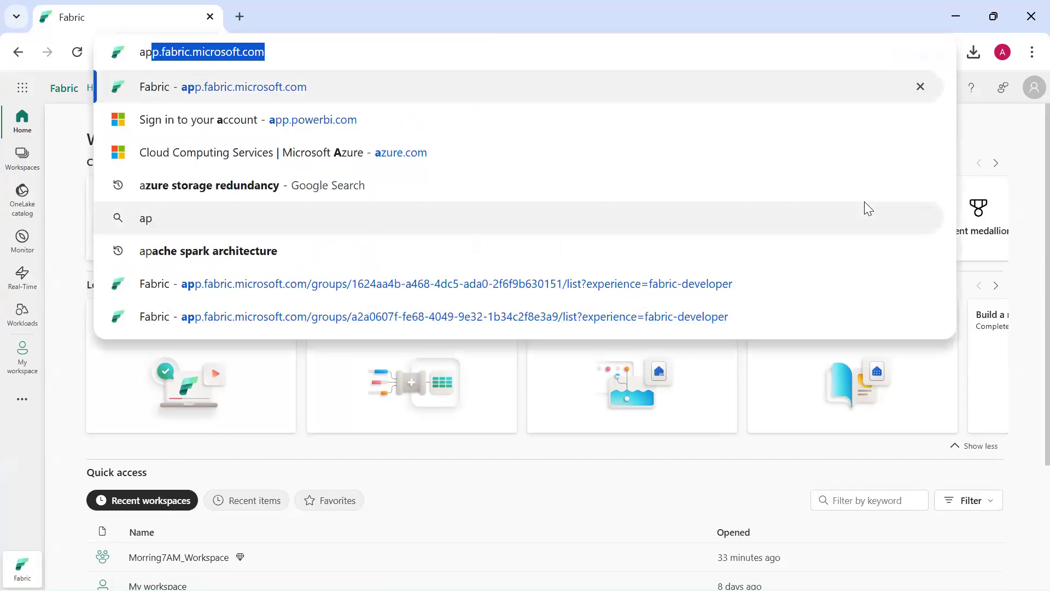
text(p.powe)
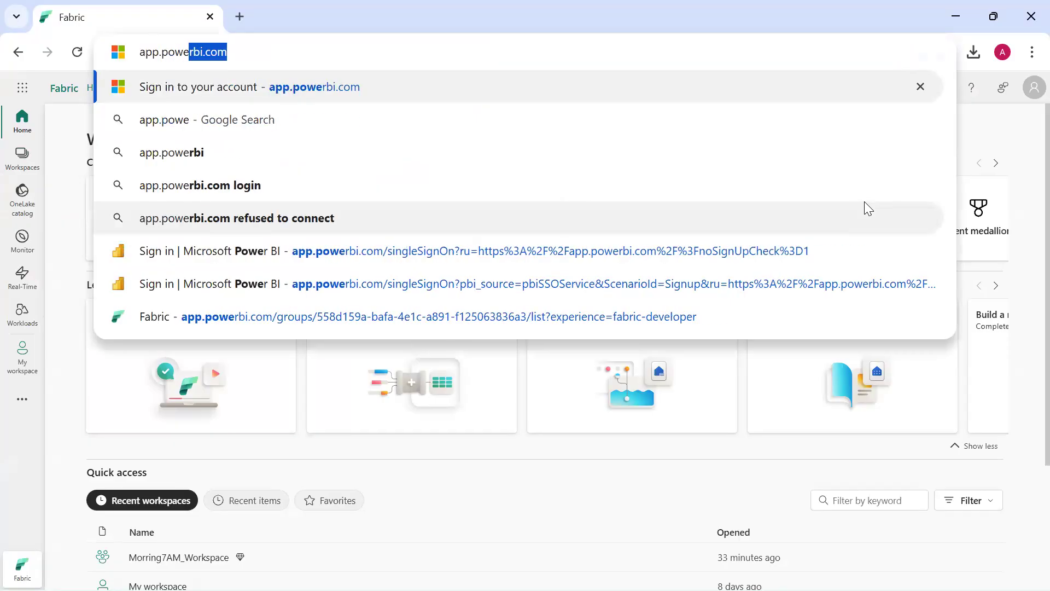
key(Return)
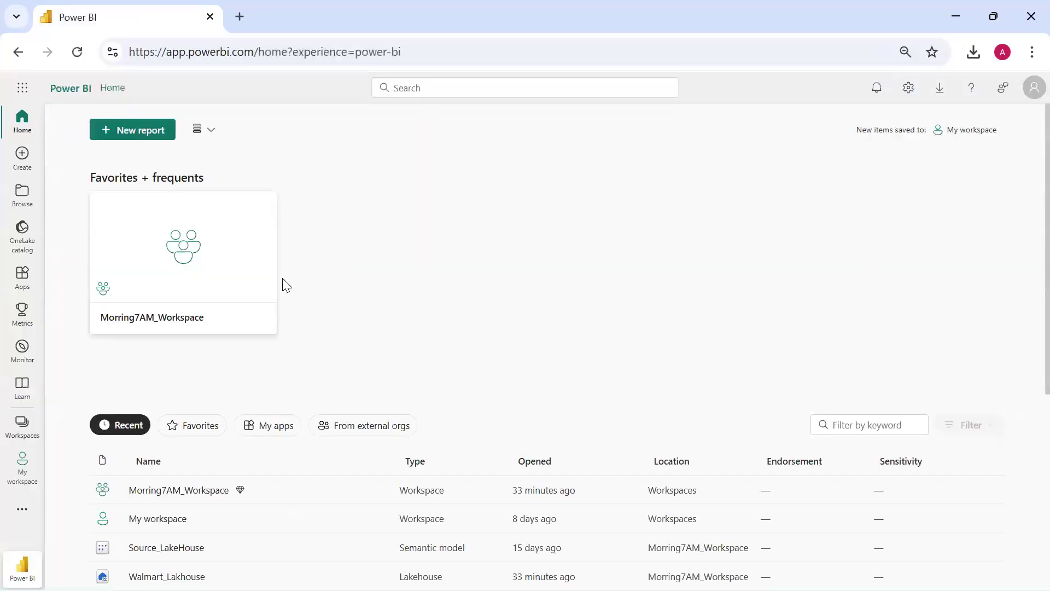
click(1035, 87)
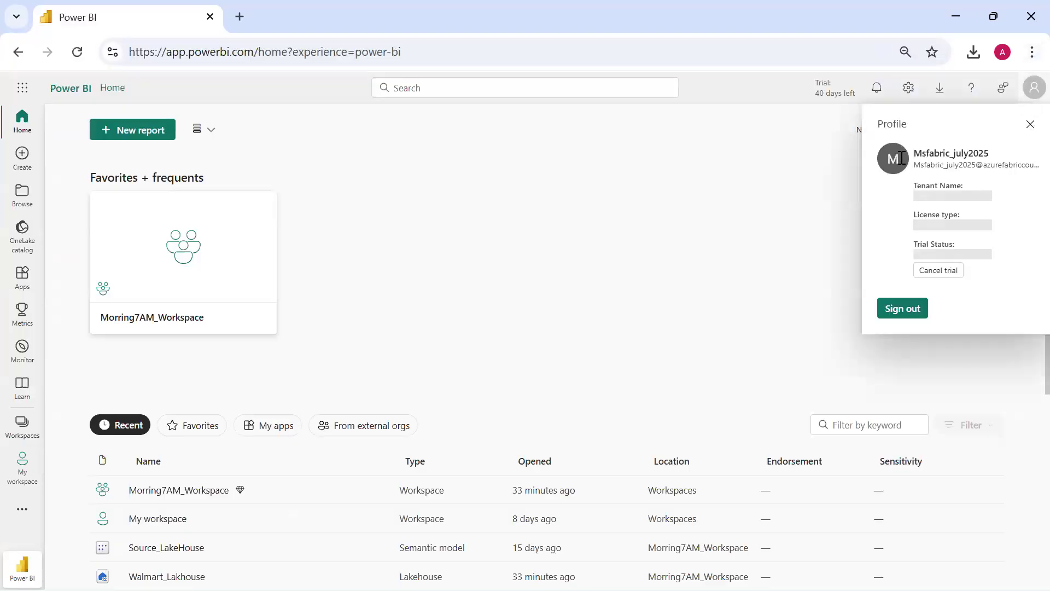
key(Escape)
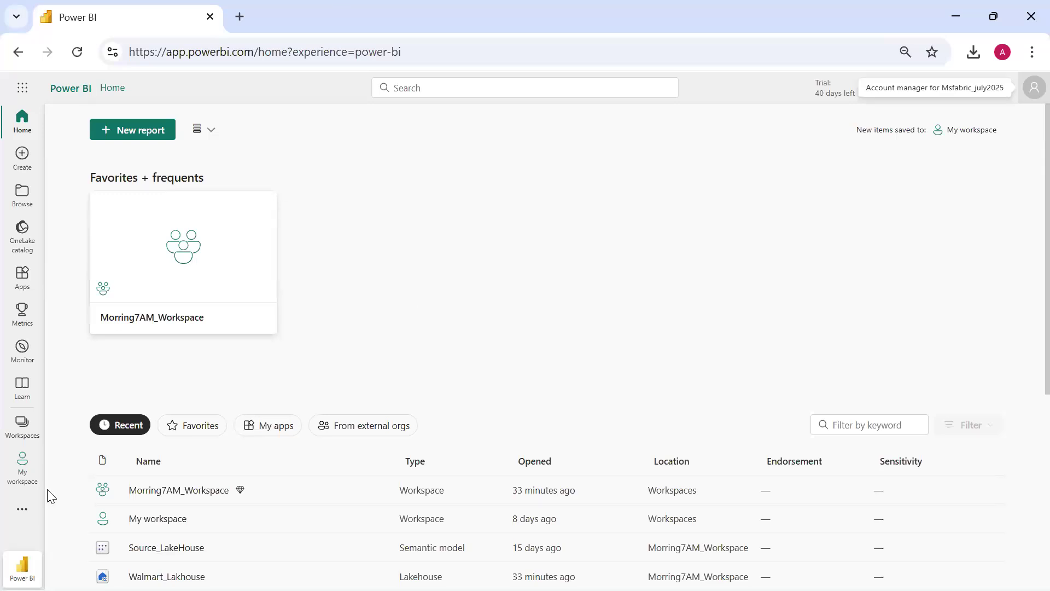
Switch from the Power BI experience to Fabric and examine the available workloads.
click(22, 566)
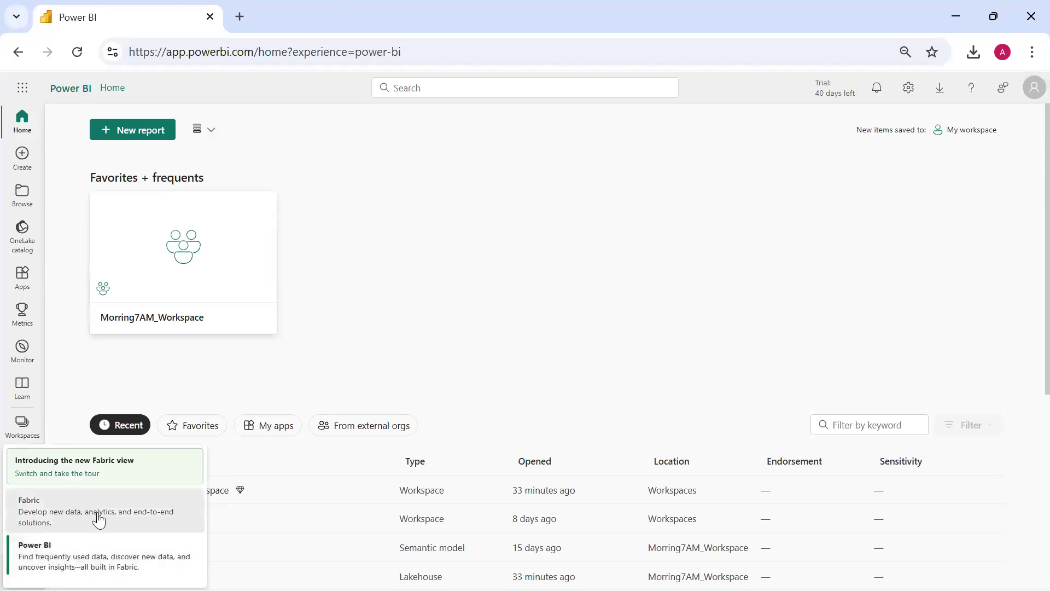
click(98, 518)
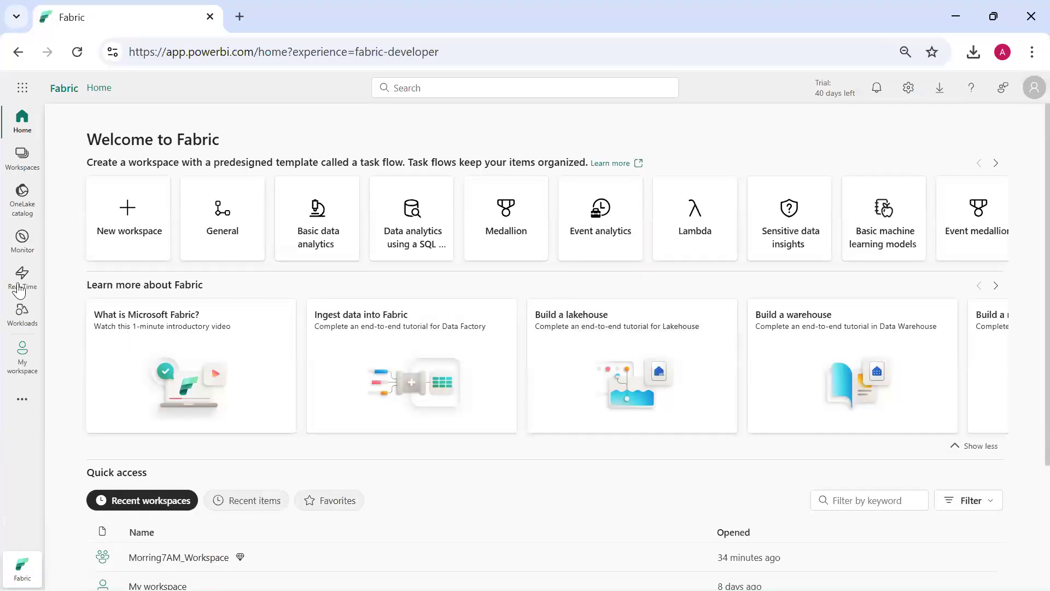
click(22, 310)
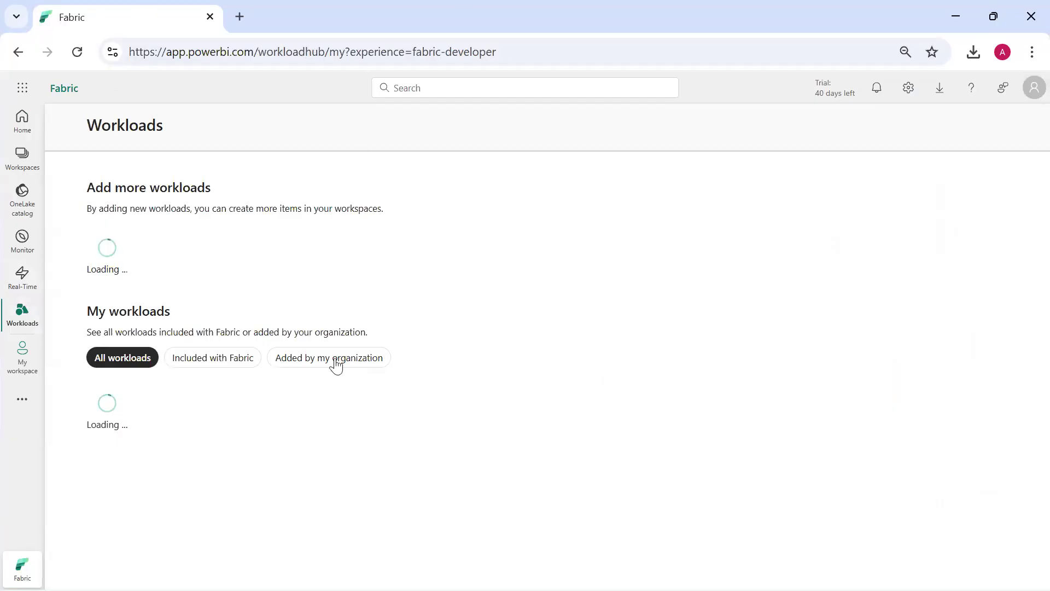
scroll(335, 358, down, 6)
scroll(711, 361, down, 4)
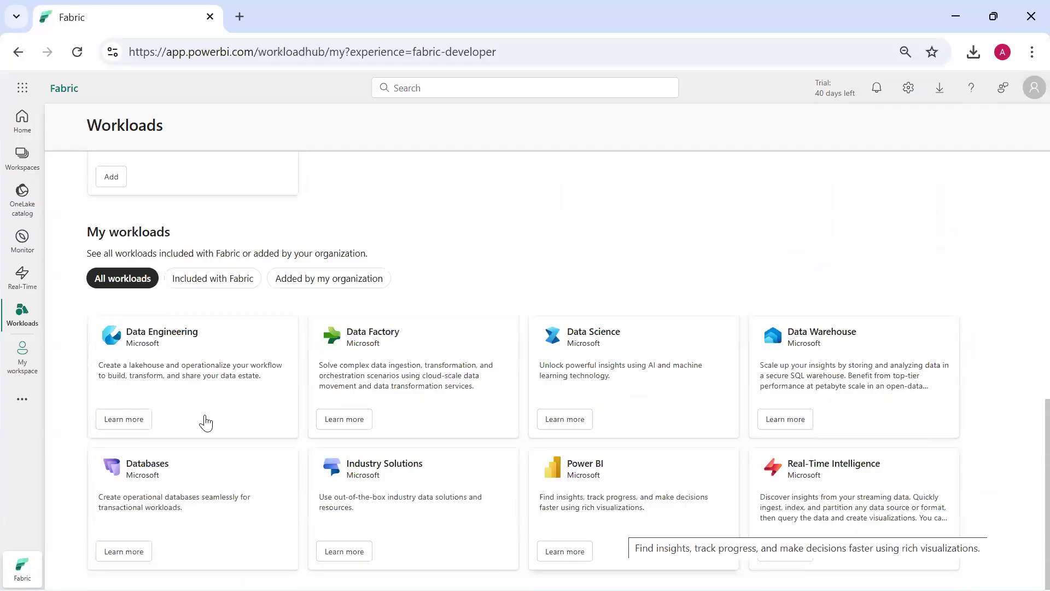
Open the Fabric workspaces list, switch to the Azure portal, and open and refresh its resource groups list.
click(9, 168)
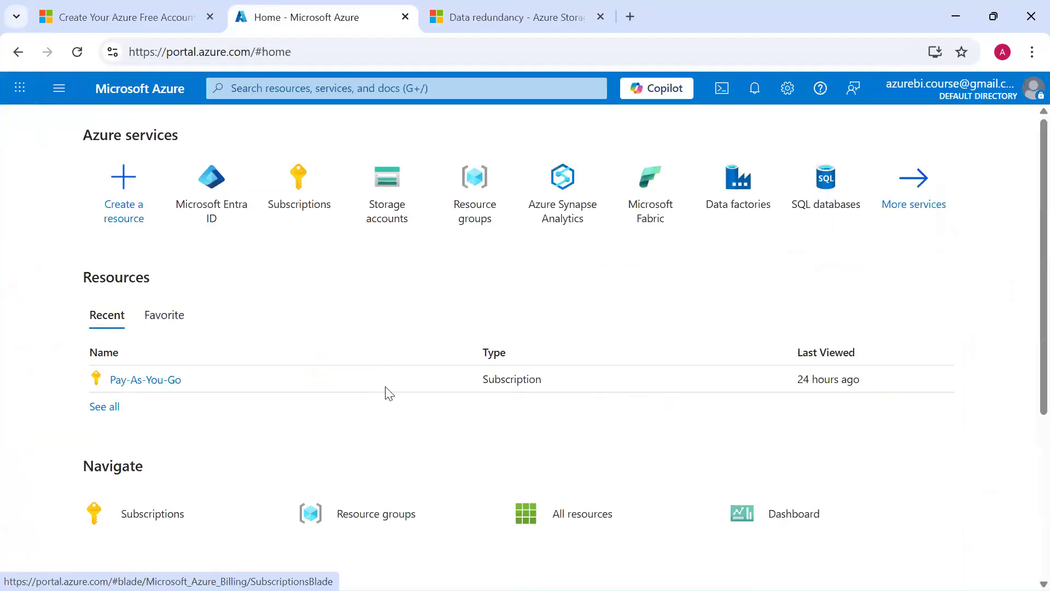
scroll(361, 366, down, 3)
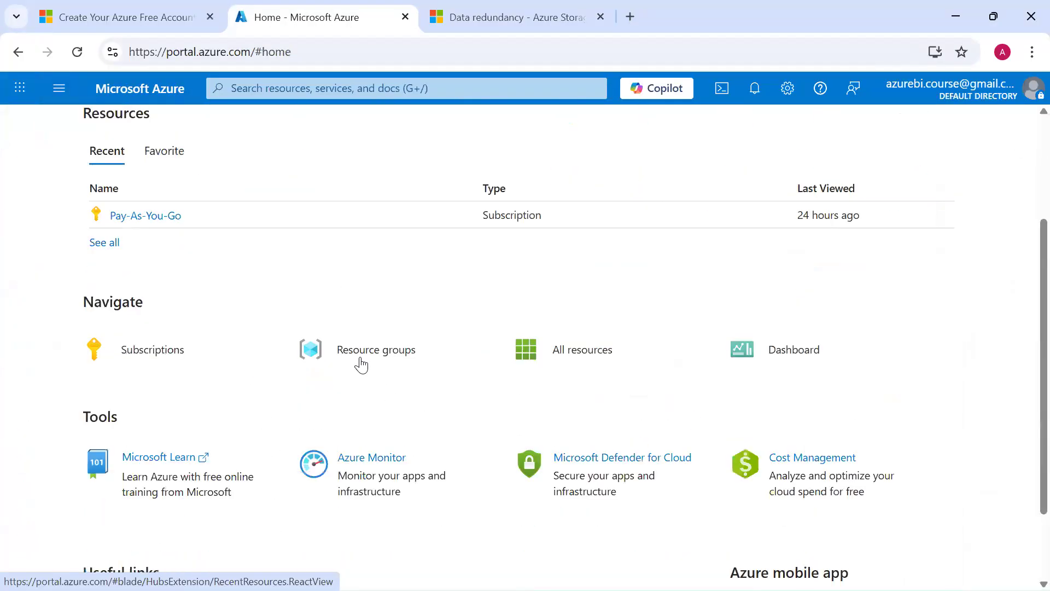
click(361, 364)
click(218, 215)
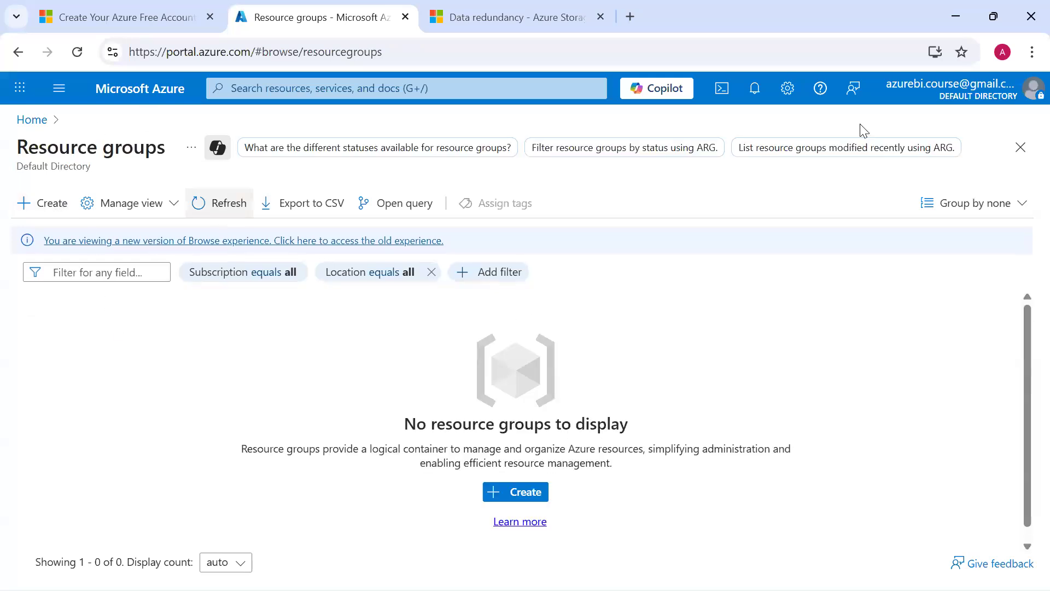
Switch the Azure portal to the account holding the Azure_Fabric subscription and open the Demo_VinayTech_ResourceGroup resource group.
click(1034, 94)
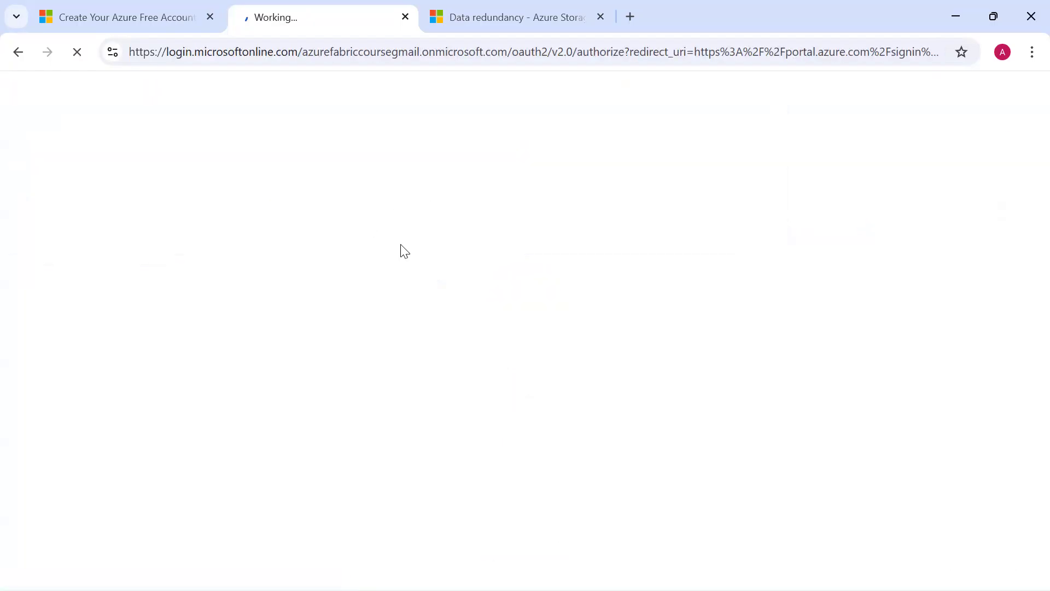
click(211, 19)
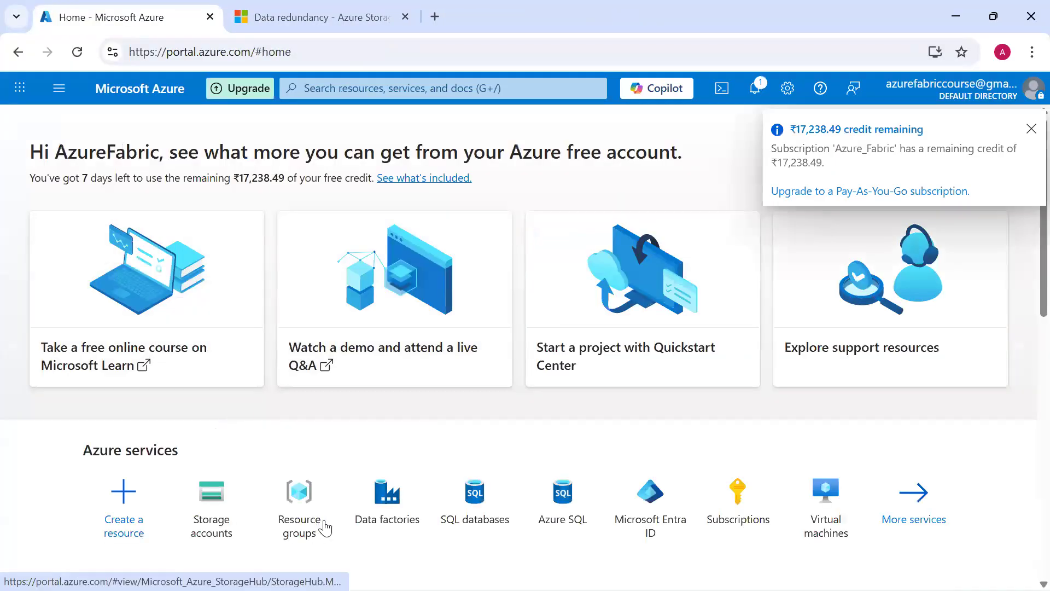
click(320, 524)
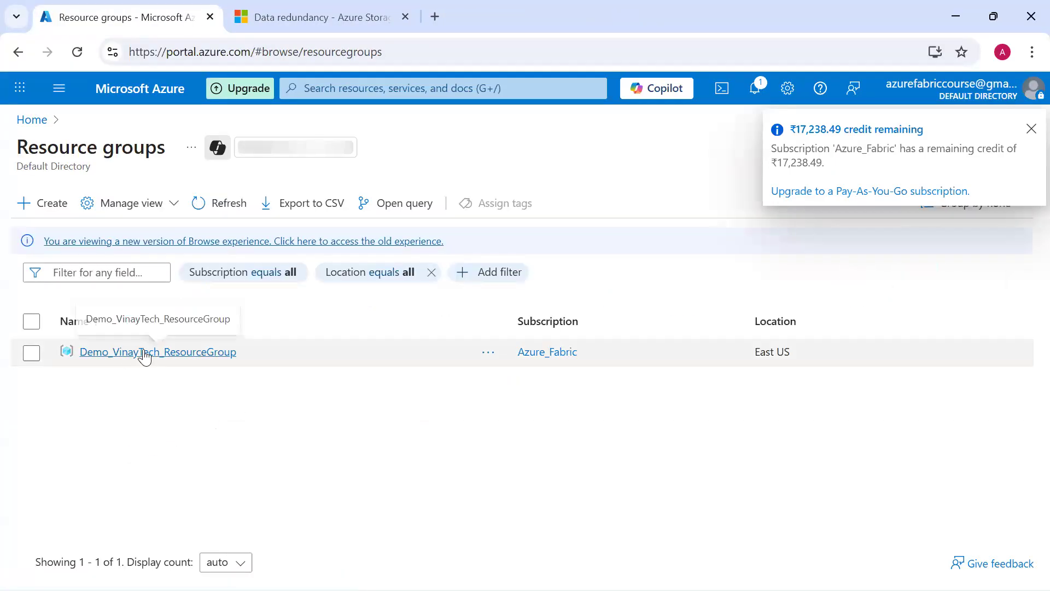
click(145, 357)
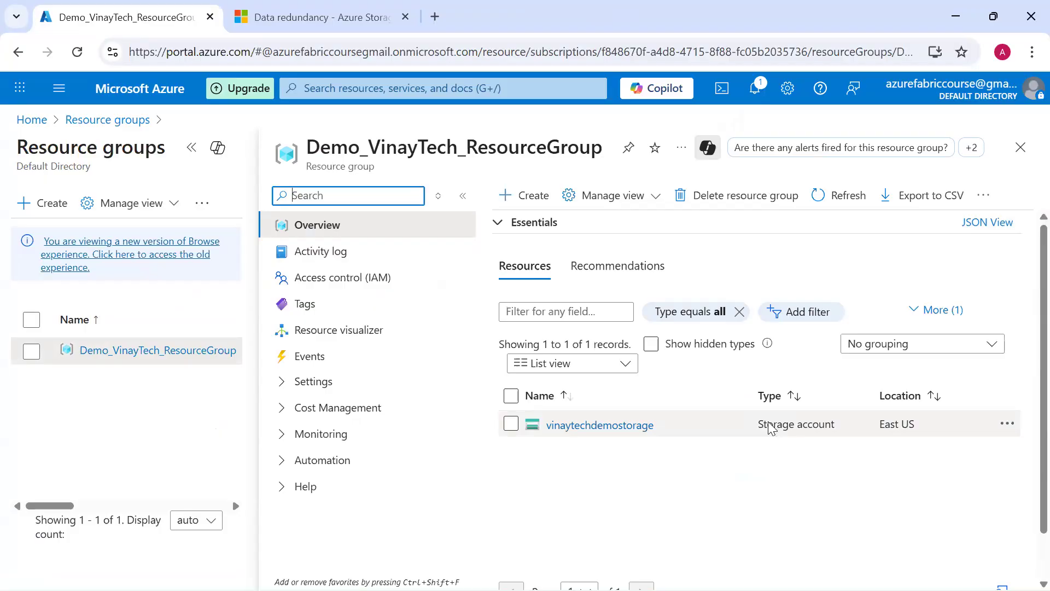
Switch to Fabric, open the admin portal's capacity settings and examine the capacity units of the trial capacity.
key(alt+Tab)
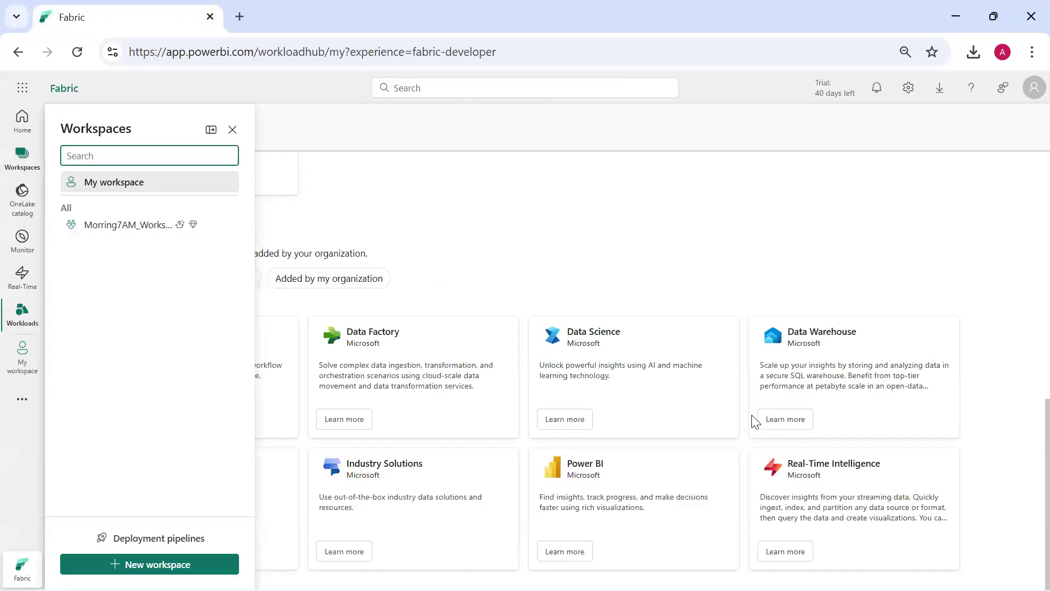
click(847, 112)
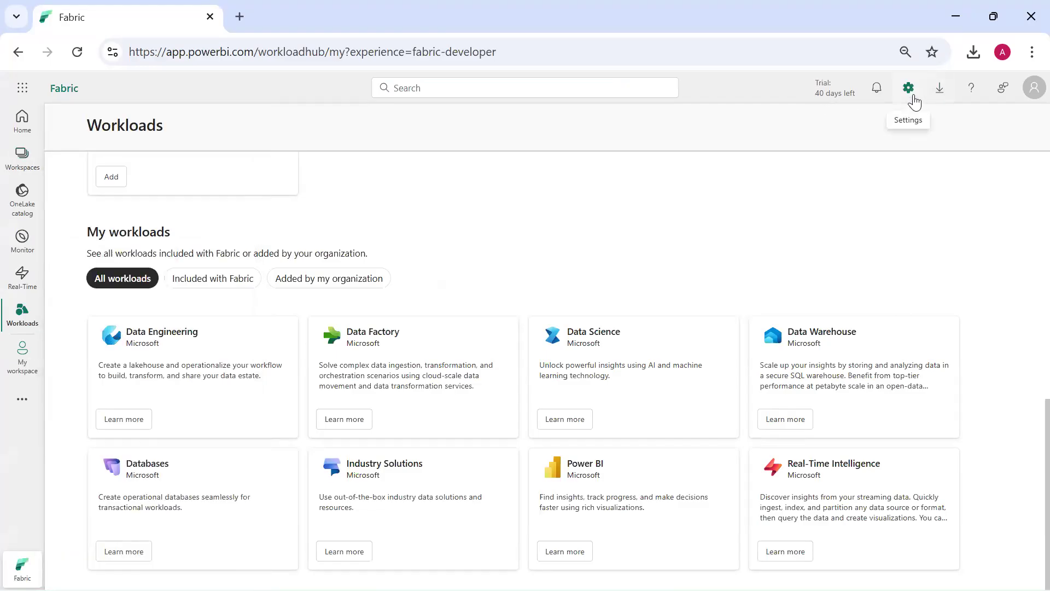
click(913, 97)
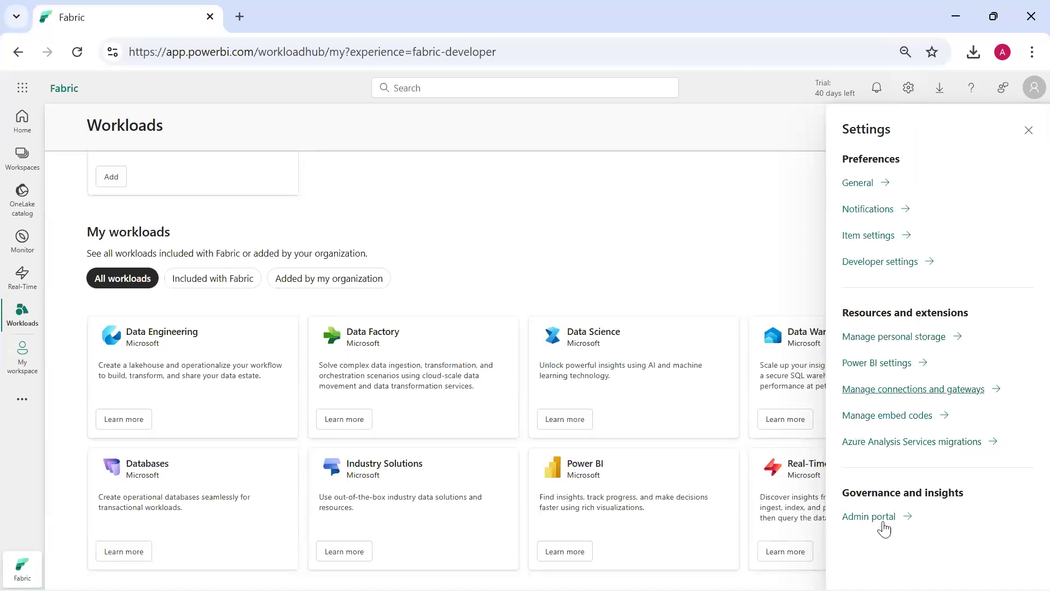
click(883, 518)
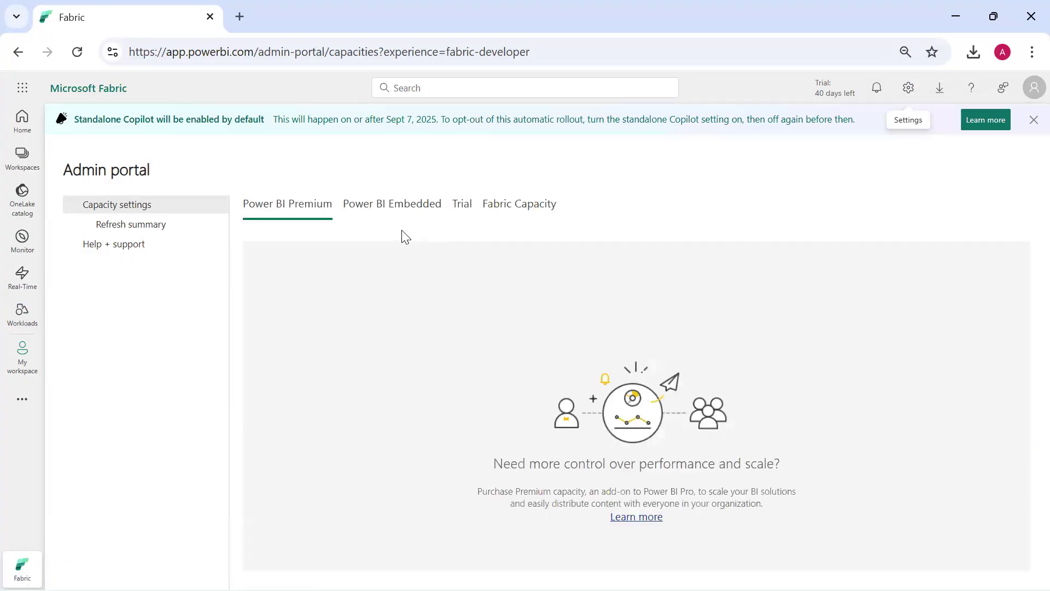
click(459, 215)
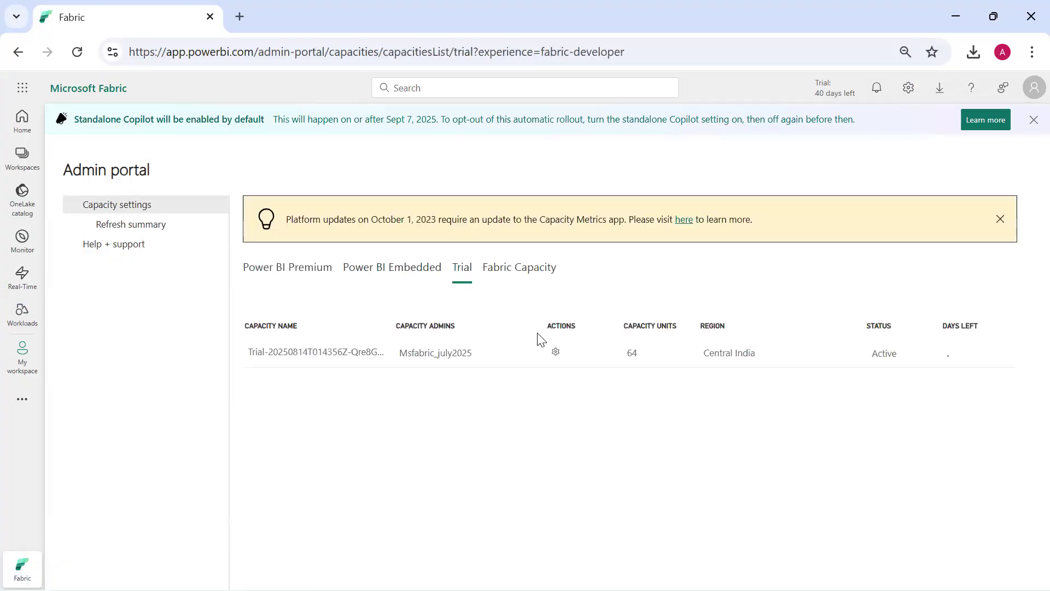
drag(654, 359, 665, 397)
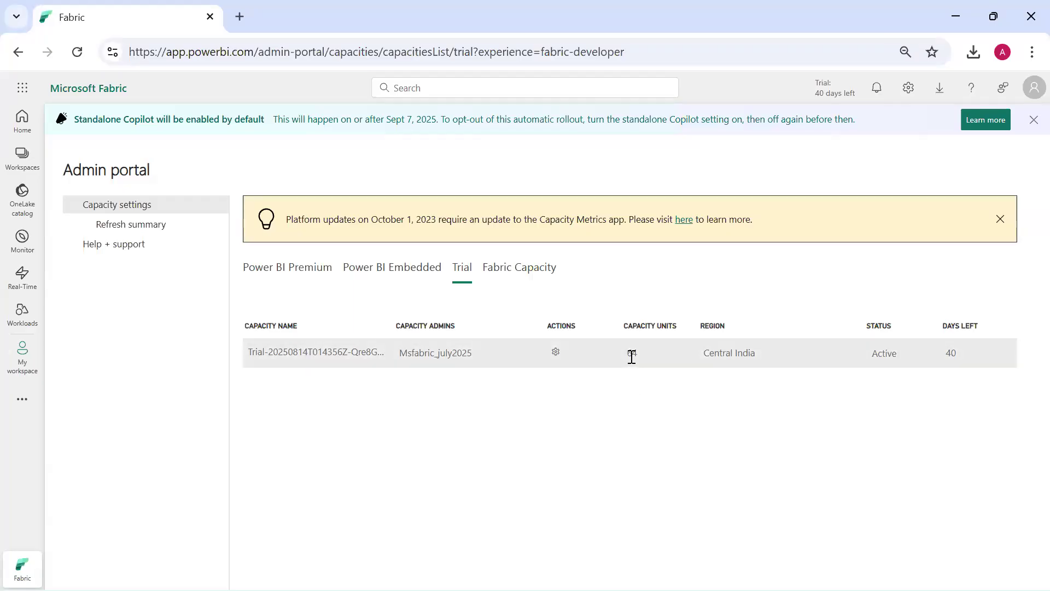
click(644, 389)
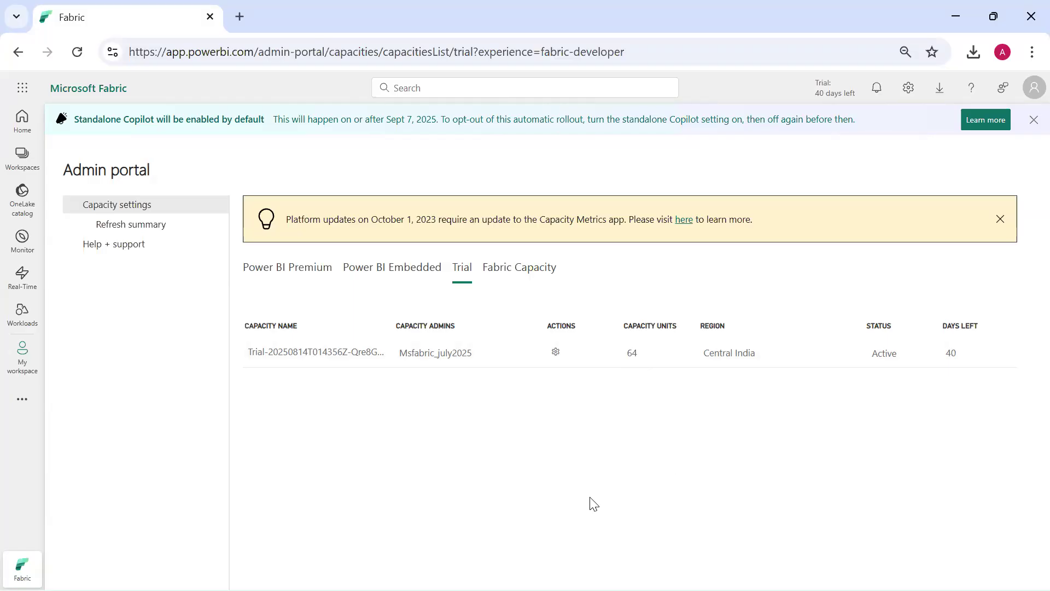
Switch to the Azure portal, search for Fabric, open the Microsoft Fabric service and try to create a capacity.
key(alt+Tab)
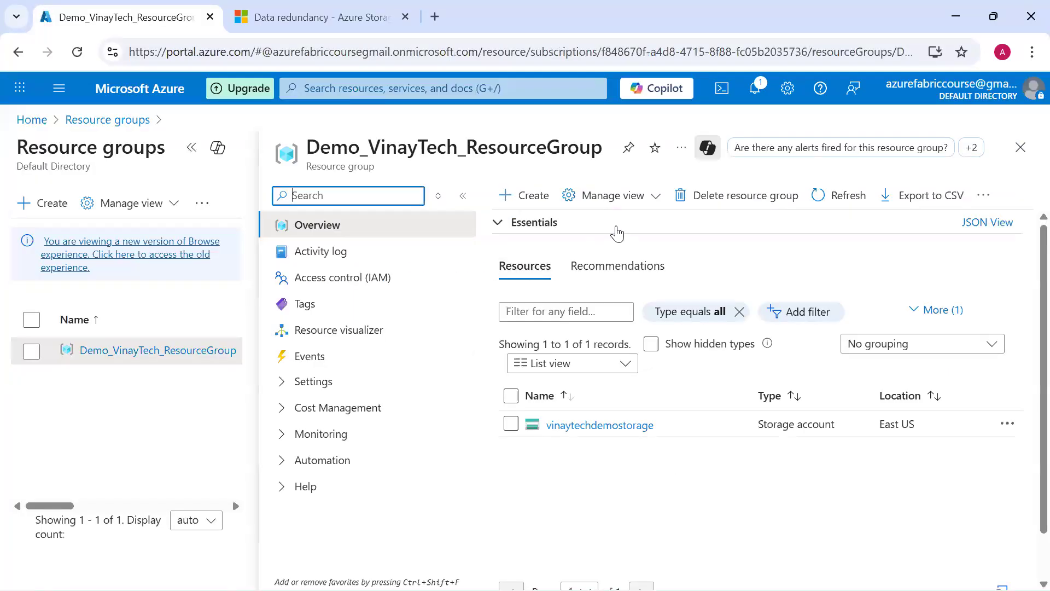
click(328, 87)
text(Fa)
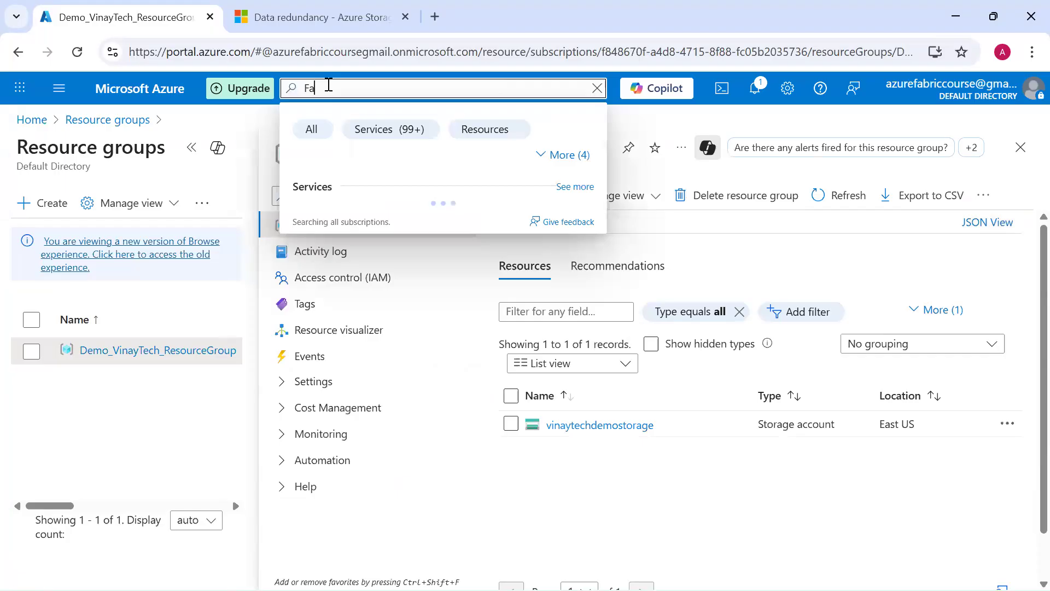
text(bric)
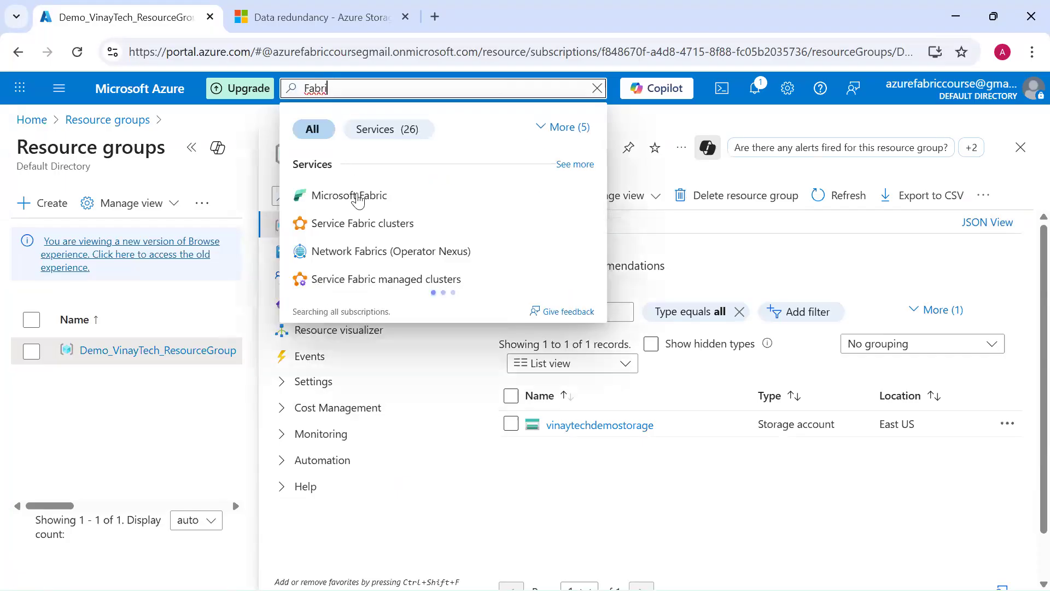
click(356, 193)
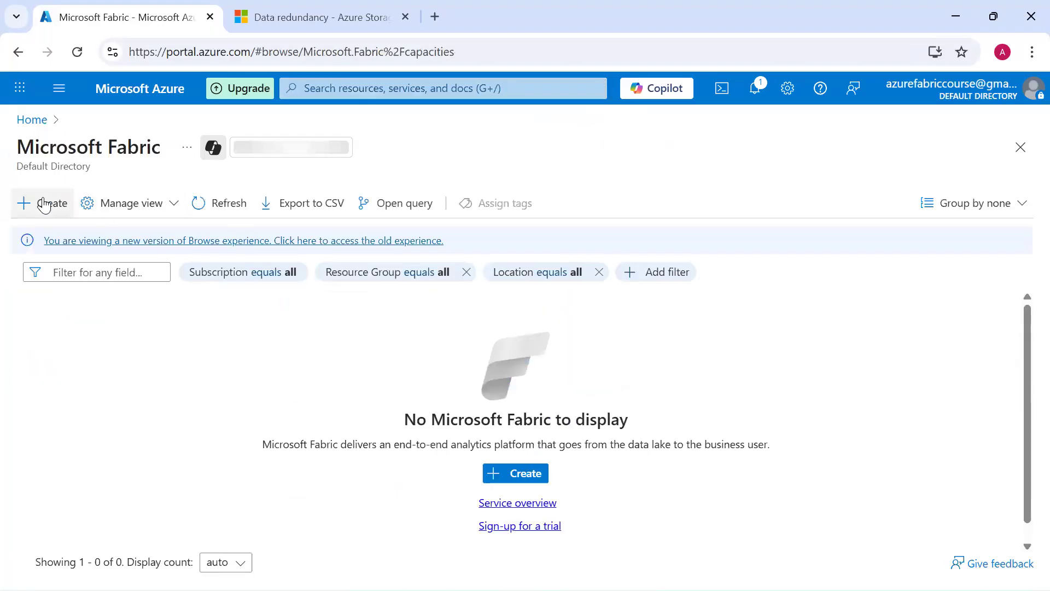
click(48, 203)
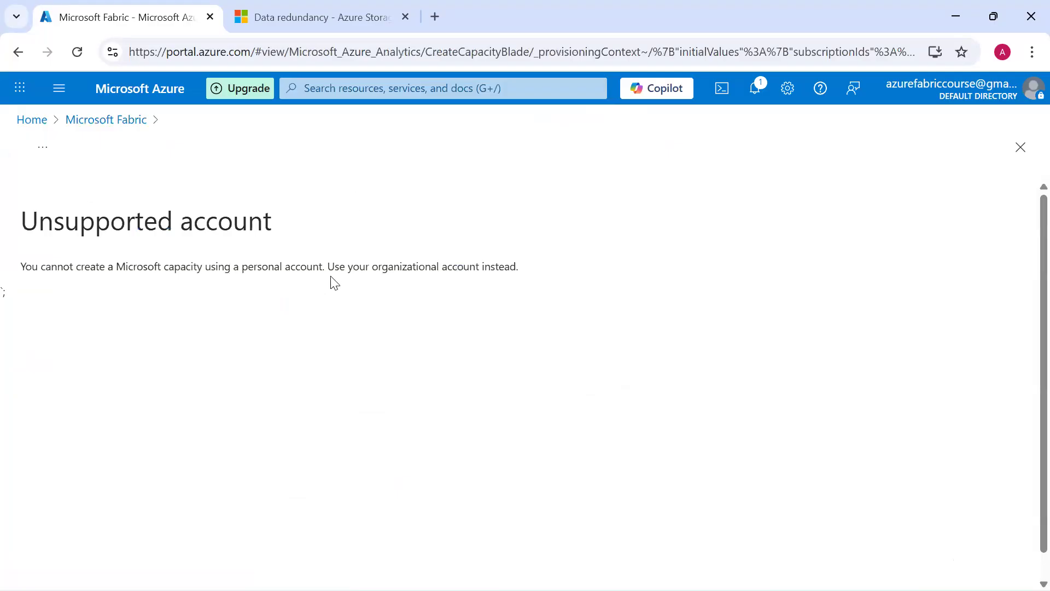
Switch the Azure portal to the organizational account that administers the trial capacity, and check that capacity's units in Fabric.
click(1033, 88)
scroll(914, 371, down, 1)
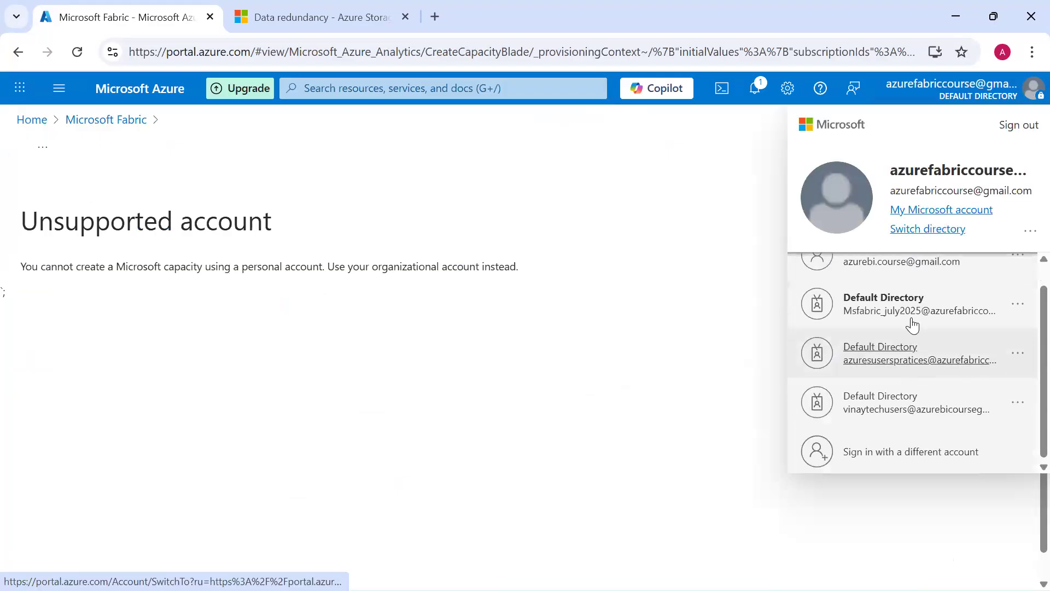
click(910, 304)
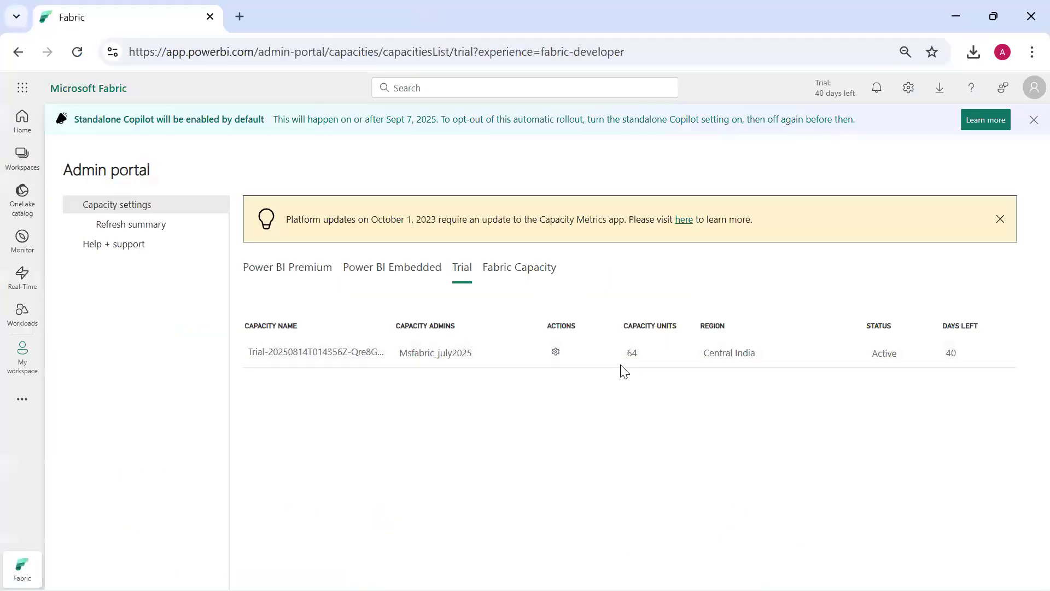
double_click(632, 353)
click(656, 406)
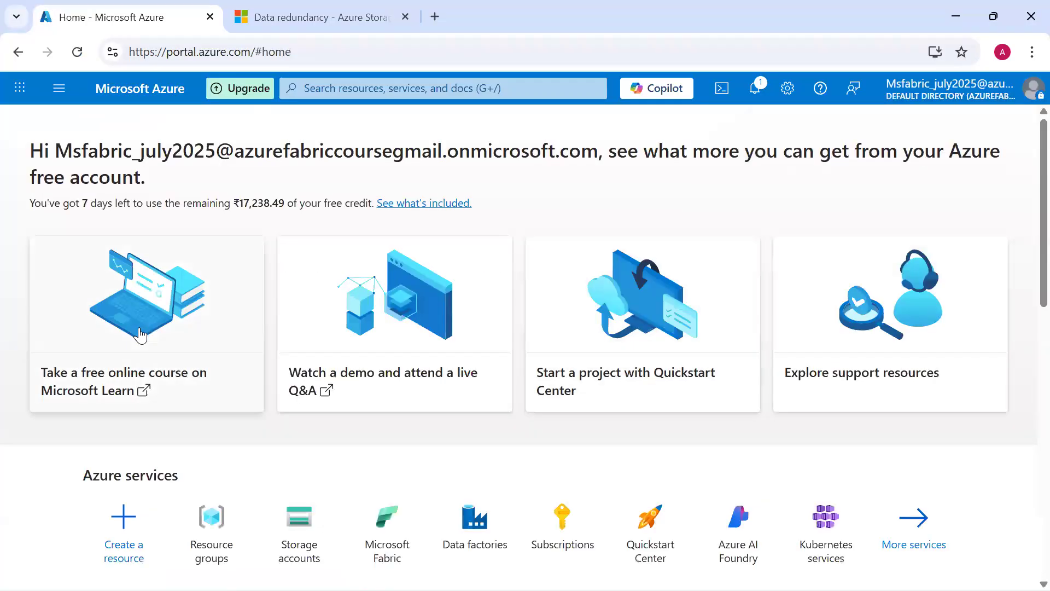
Start creating a Fabric capacity from the Microsoft Fabric service and open the list of available resource sizes.
scroll(383, 288, down, 5)
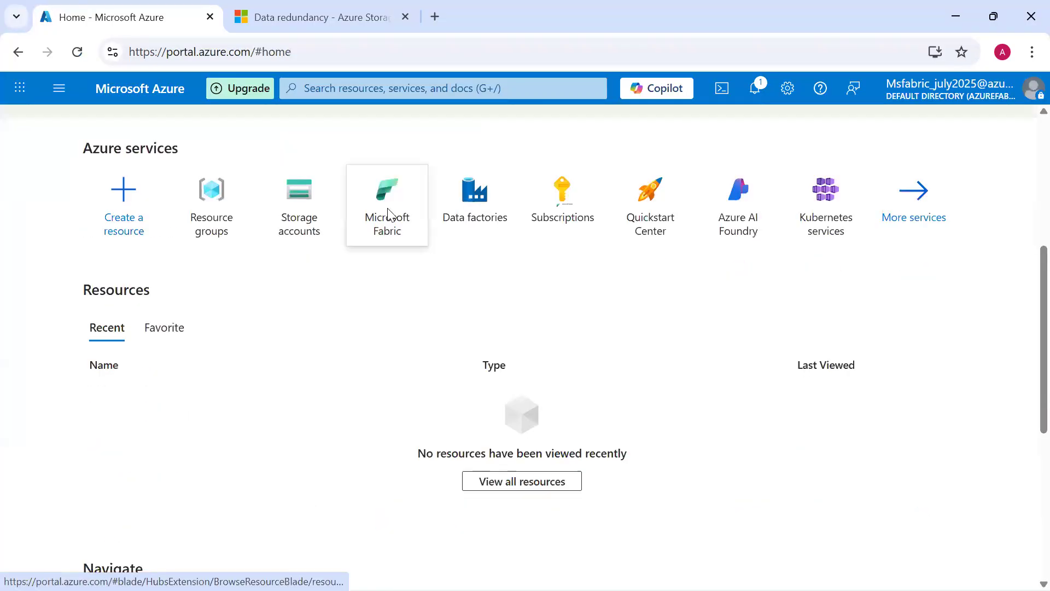
click(388, 214)
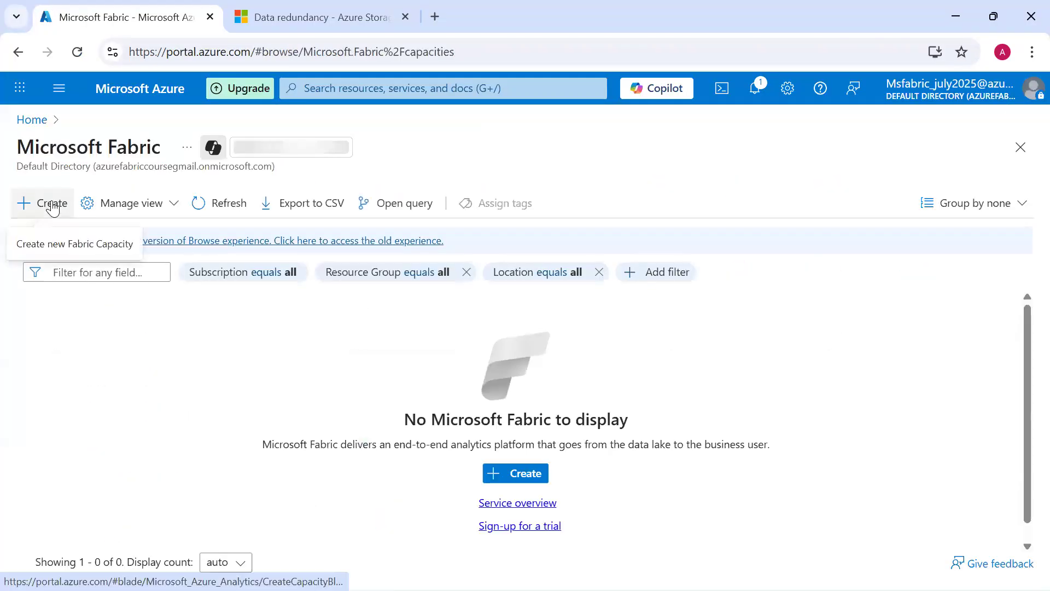
click(52, 207)
scroll(617, 354, down, 3)
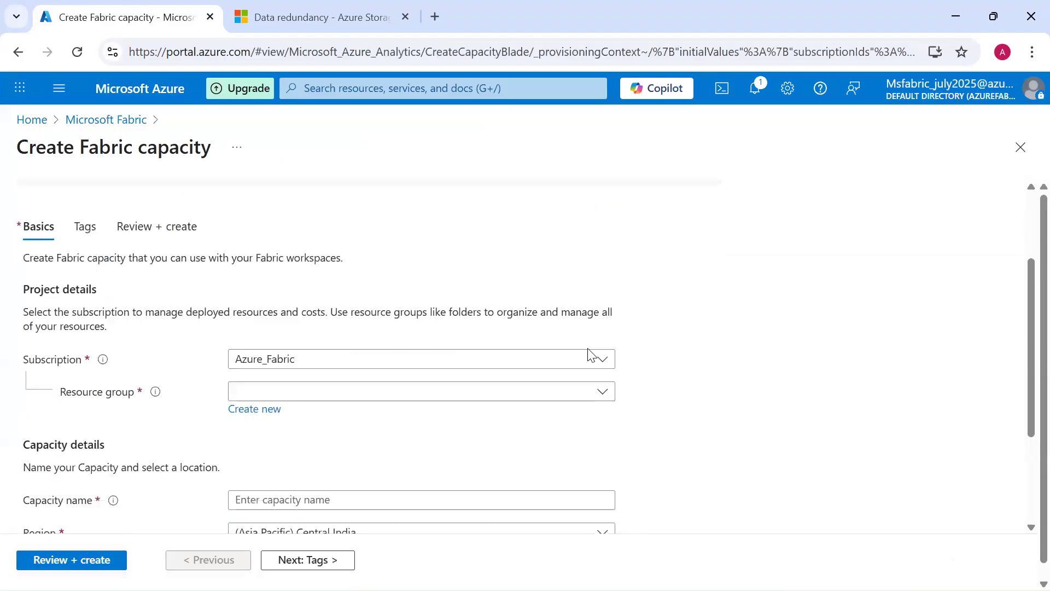
drag(89, 178, 191, 164)
scroll(394, 377, down, 4)
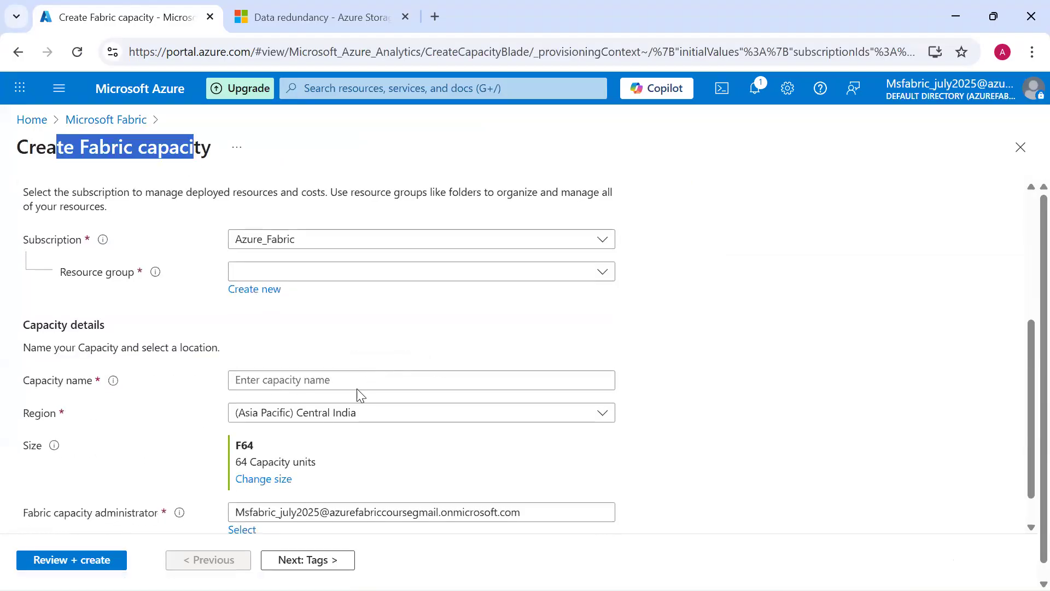
click(270, 480)
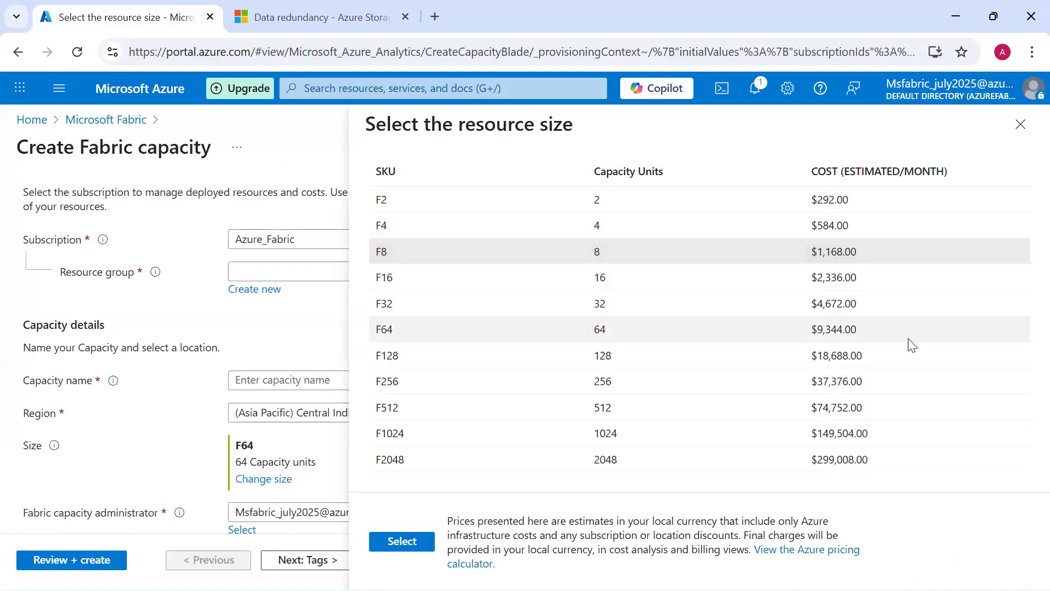
Compare the F64 size and its monthly cost with the trial capacity in Fabric, and temporarily outline the size table.
drag(601, 338, 716, 303)
key(alt+Tab)
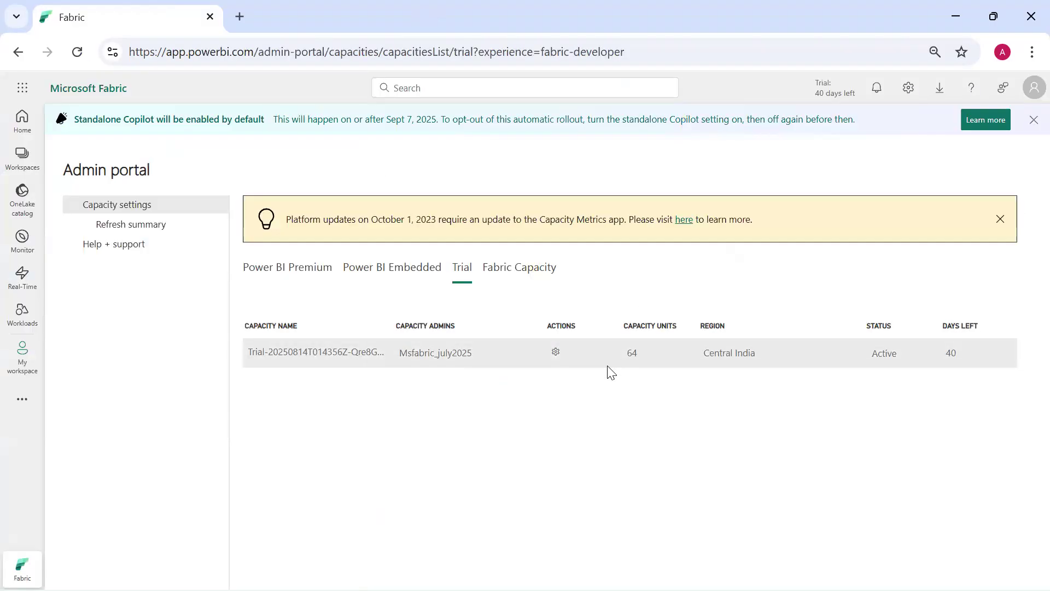
key(alt+Tab)
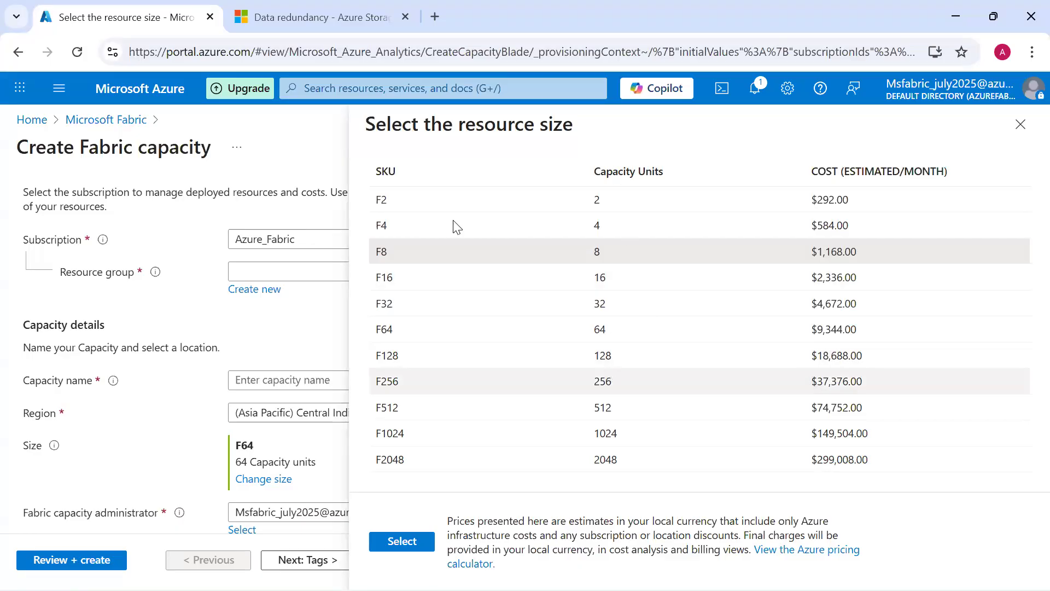
key(ctrl+2)
mouse_move(365, 140)
mouse_down()
mouse_move(626, 347)
mouse_move(945, 504)
mouse_up()
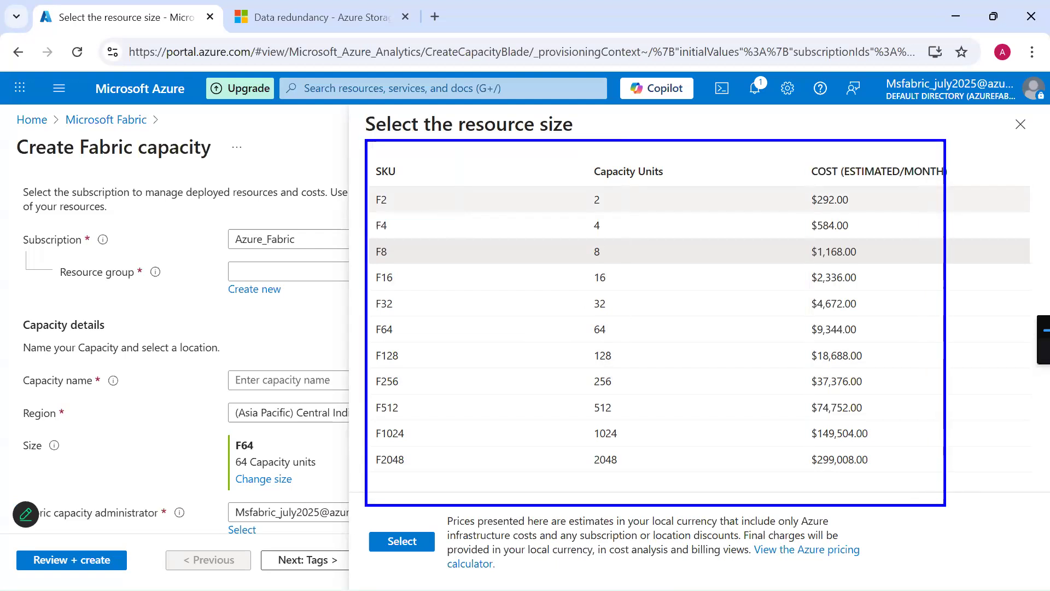
key(Escape)
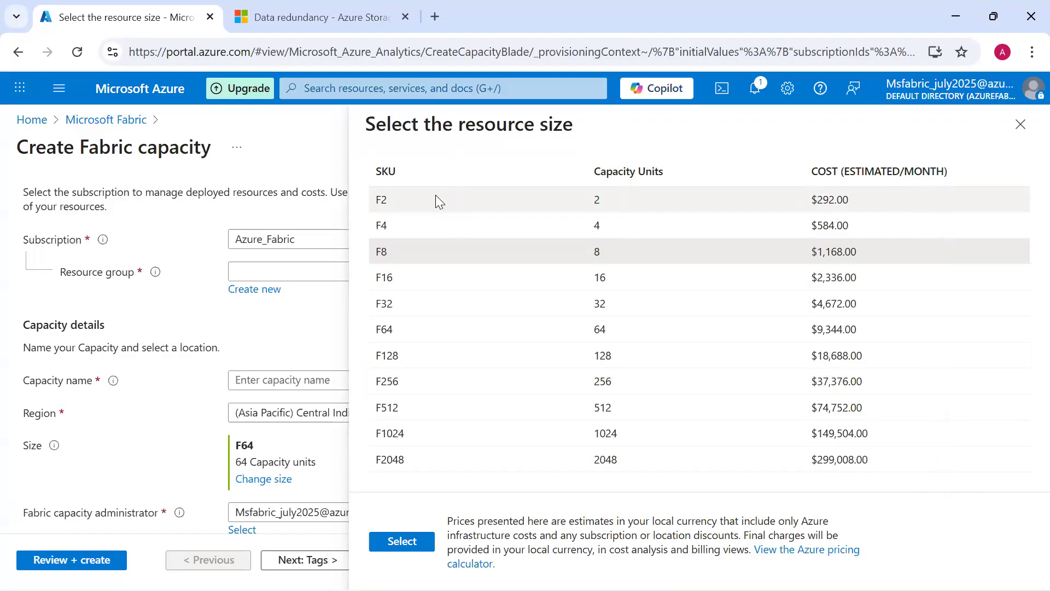
Annotate the resource size list on screen with the text lines "2 Month", "60 Days" and "--> Azure".
key(ctrl+2)
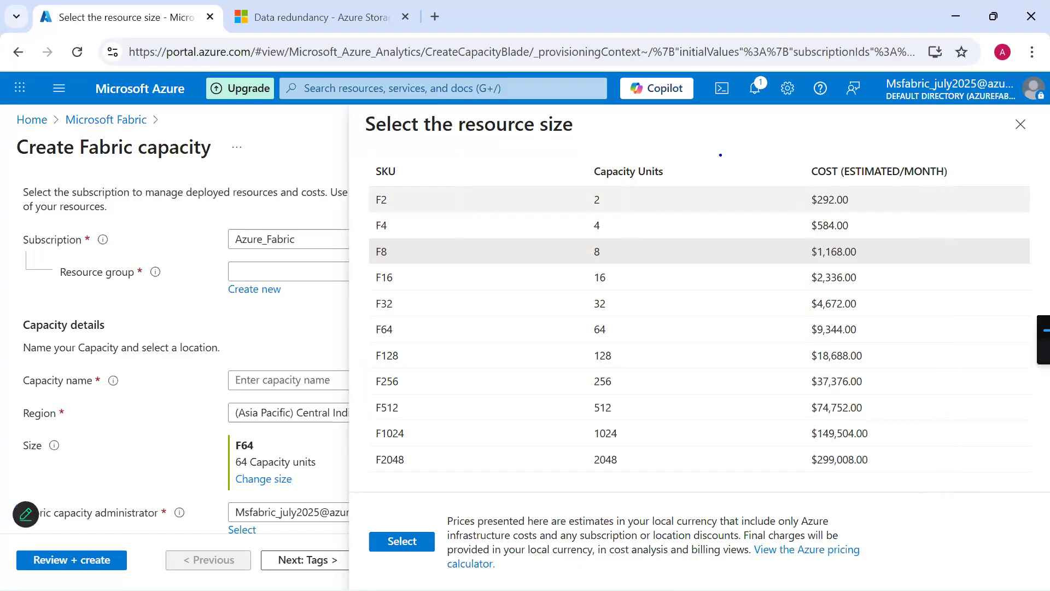
text(2 Month )
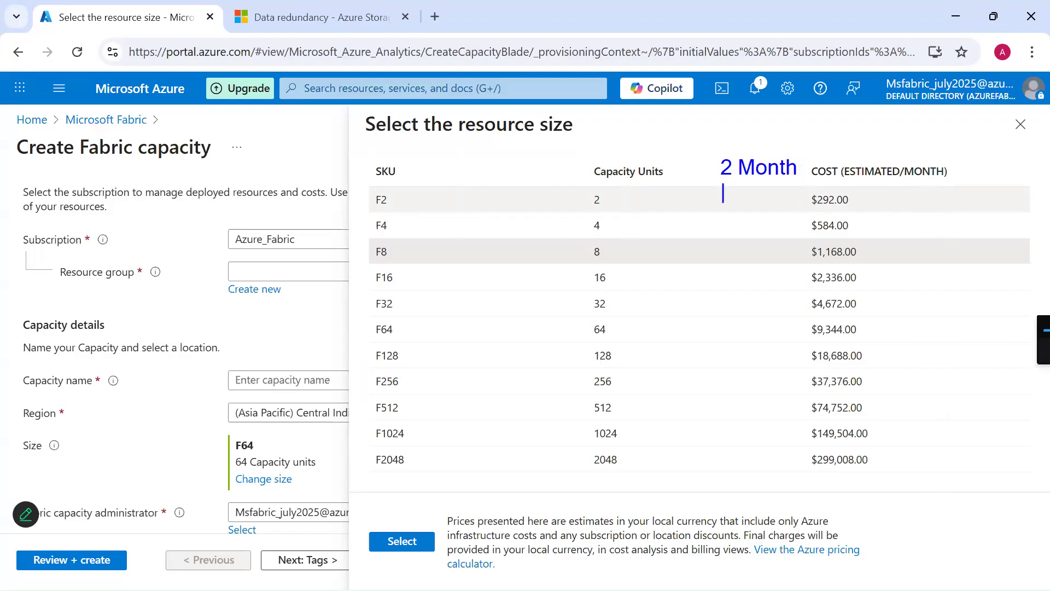
text(60 Days  )
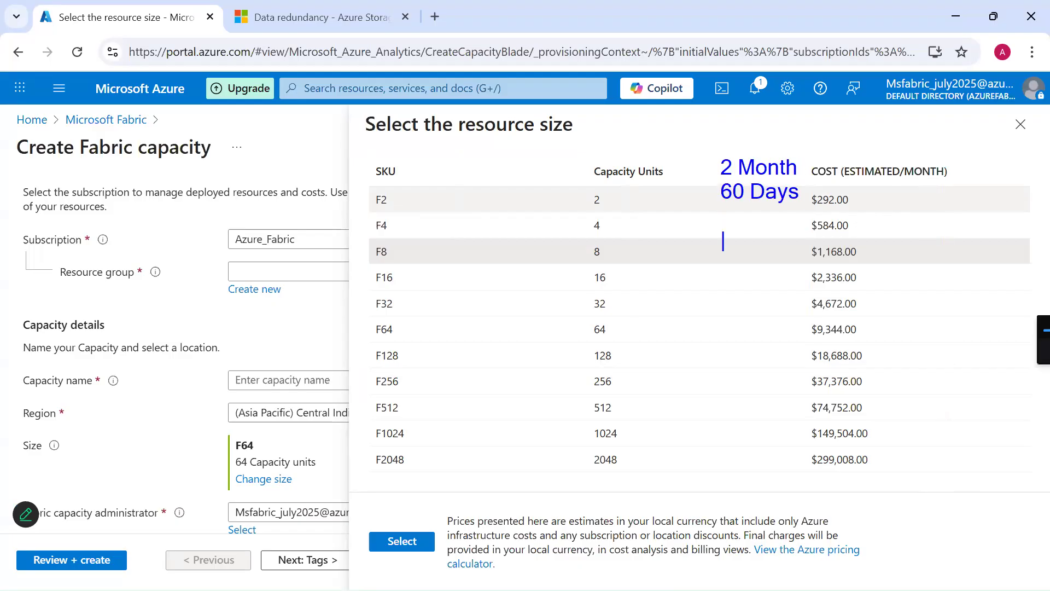
text(-->  Azure)
key(Return)
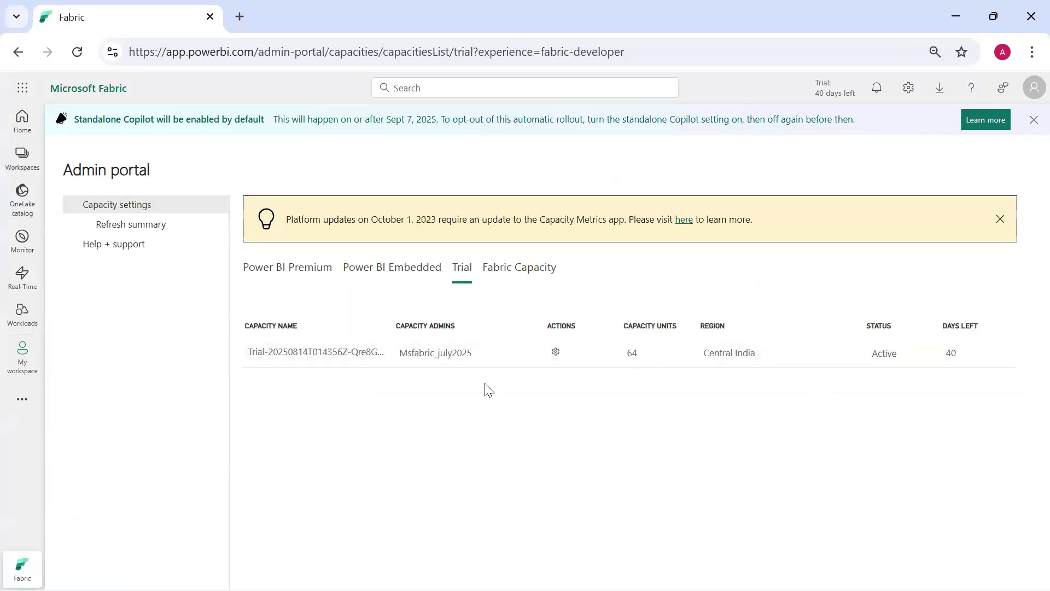
Open the Morring7AM_Workspace and enlarge its item list to fill the page.
click(23, 158)
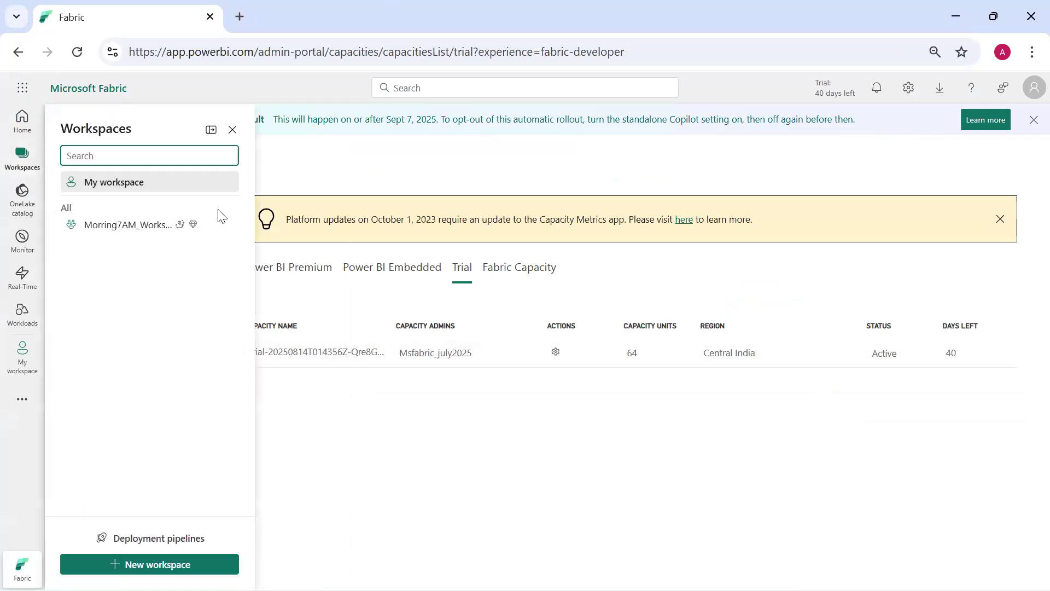
click(124, 234)
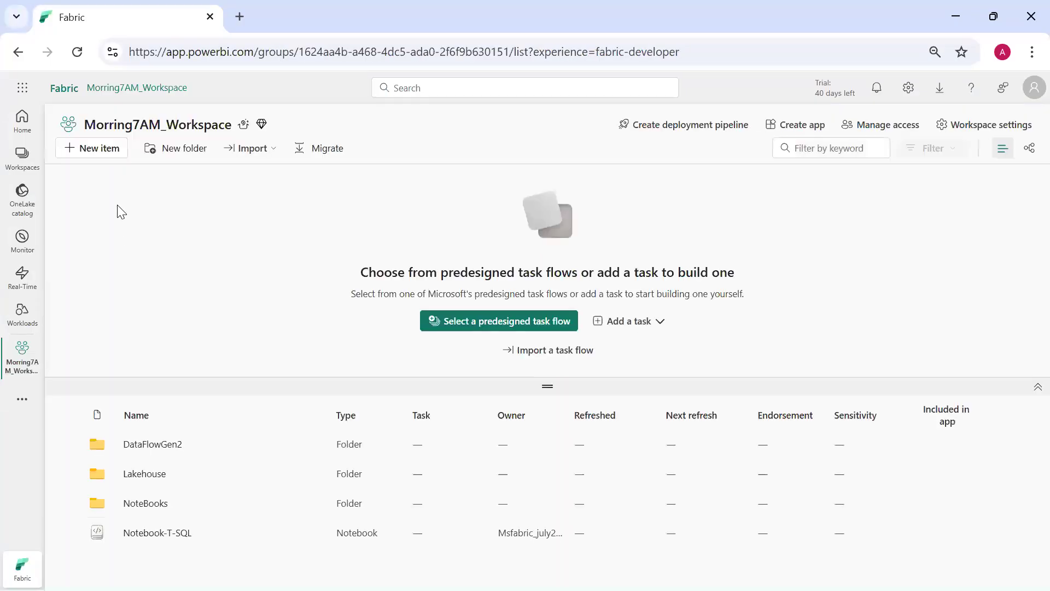
drag(375, 381, 448, 237)
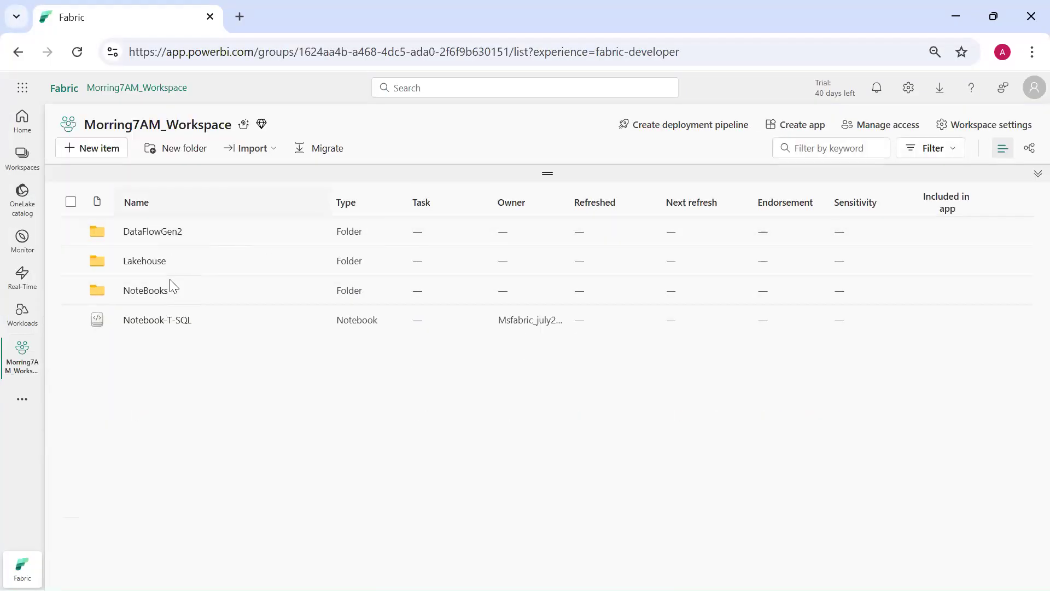
Browse the workspace's DataFlowGen2, Lakehouse and NoteBooks folders, and view the item types that can be added.
click(167, 232)
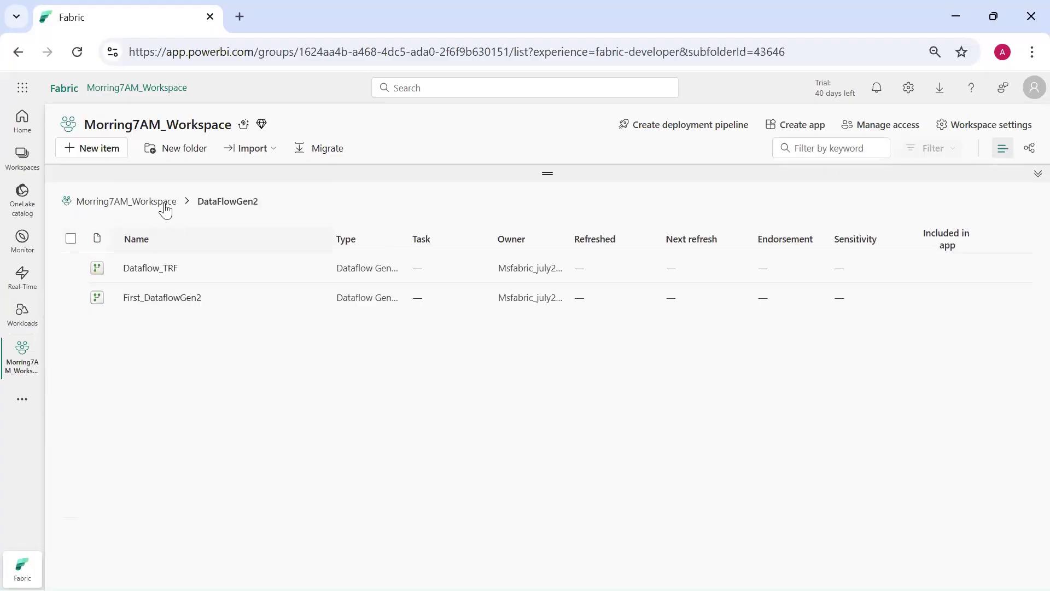
click(164, 205)
click(153, 263)
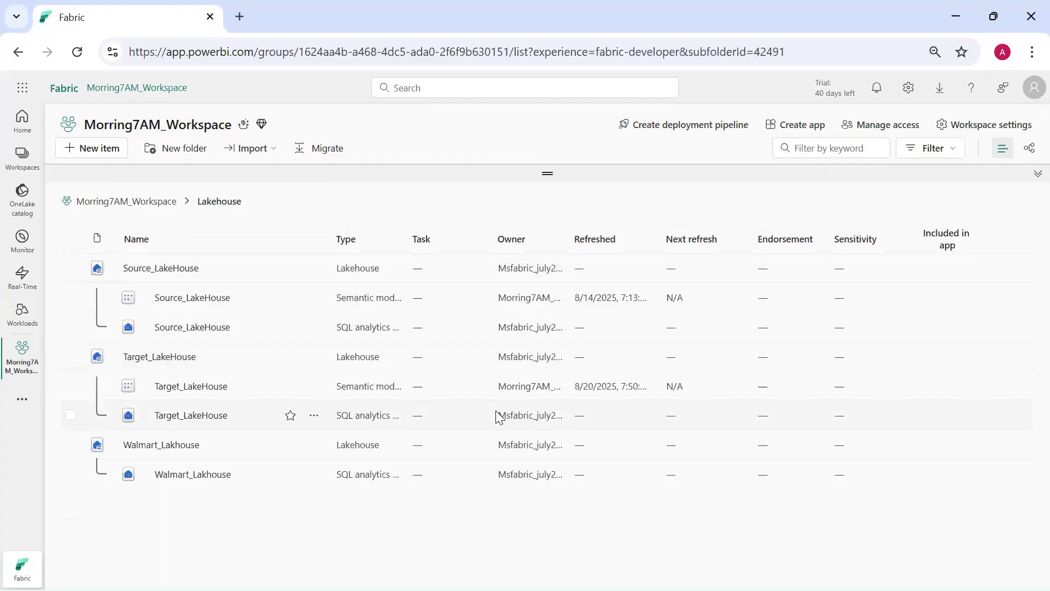
click(149, 202)
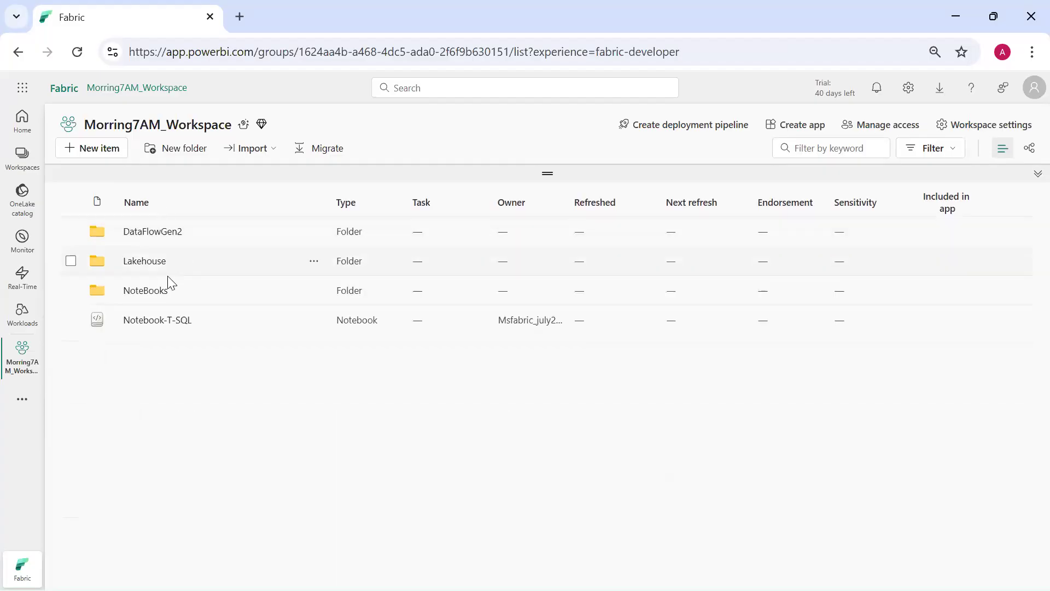
click(155, 292)
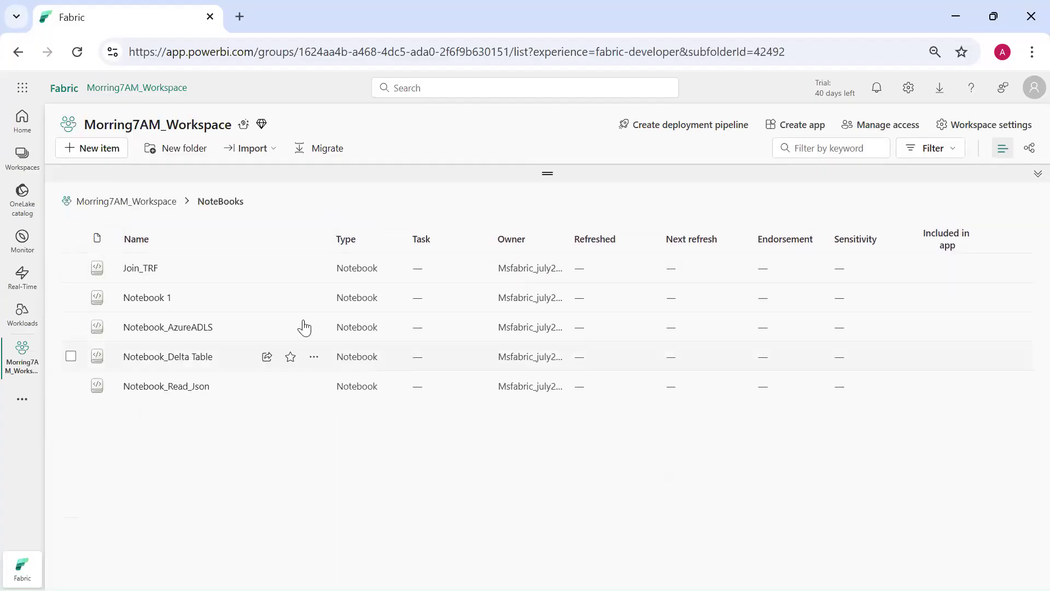
click(145, 202)
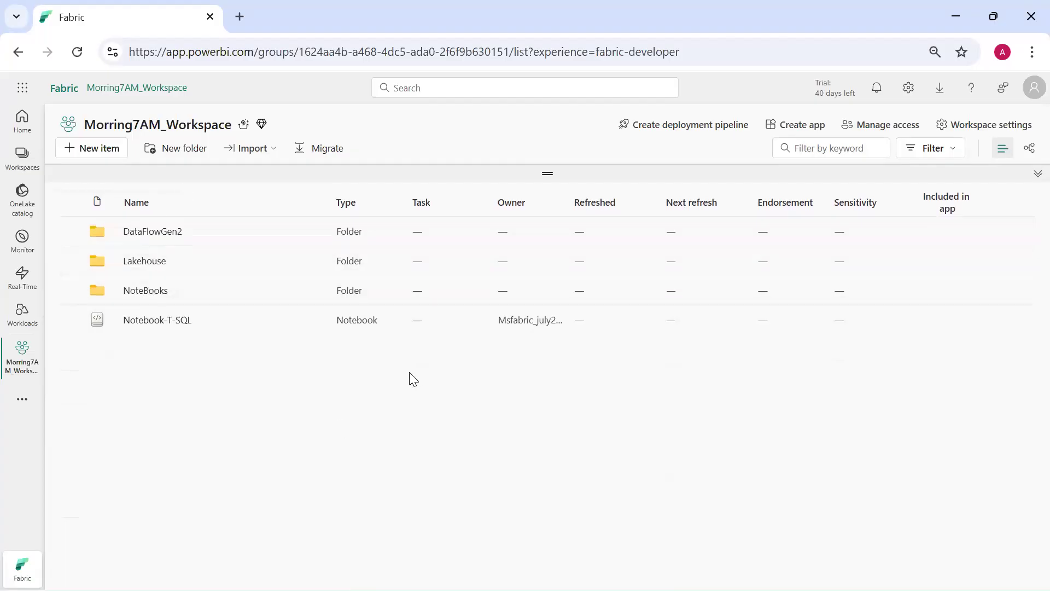
click(120, 154)
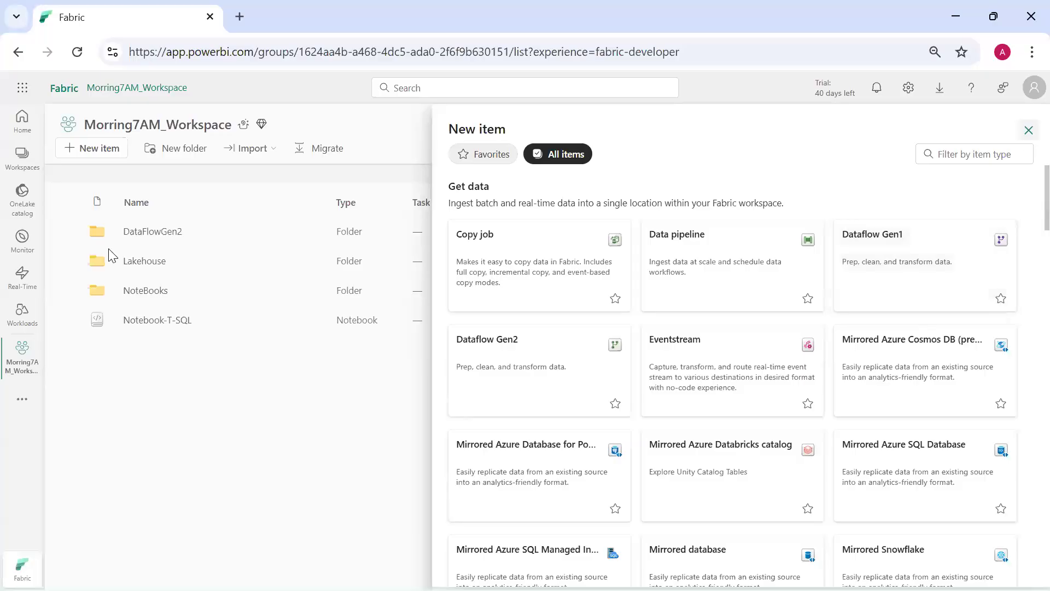
key(Escape)
Start creating a workspace named VinayTech_Demo_WSP and check the available domains without assigning one.
click(32, 164)
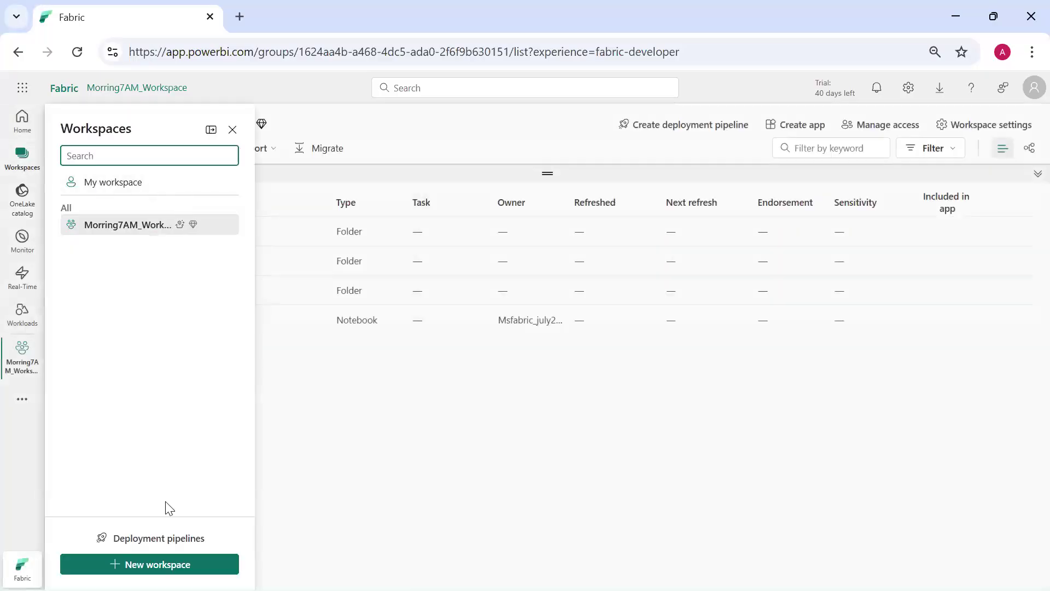
click(156, 564)
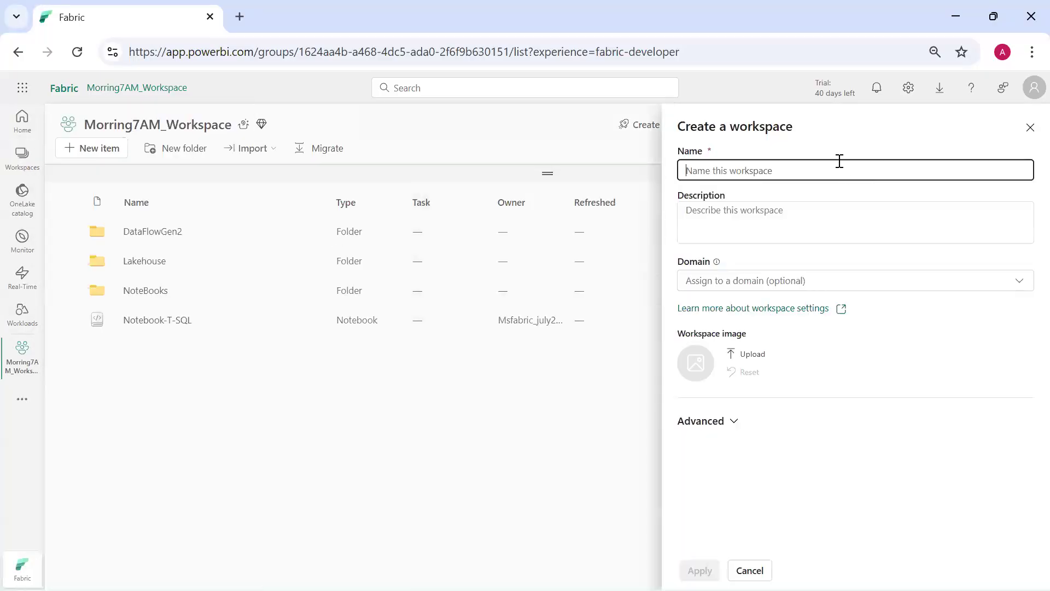
text(VinayTech_)
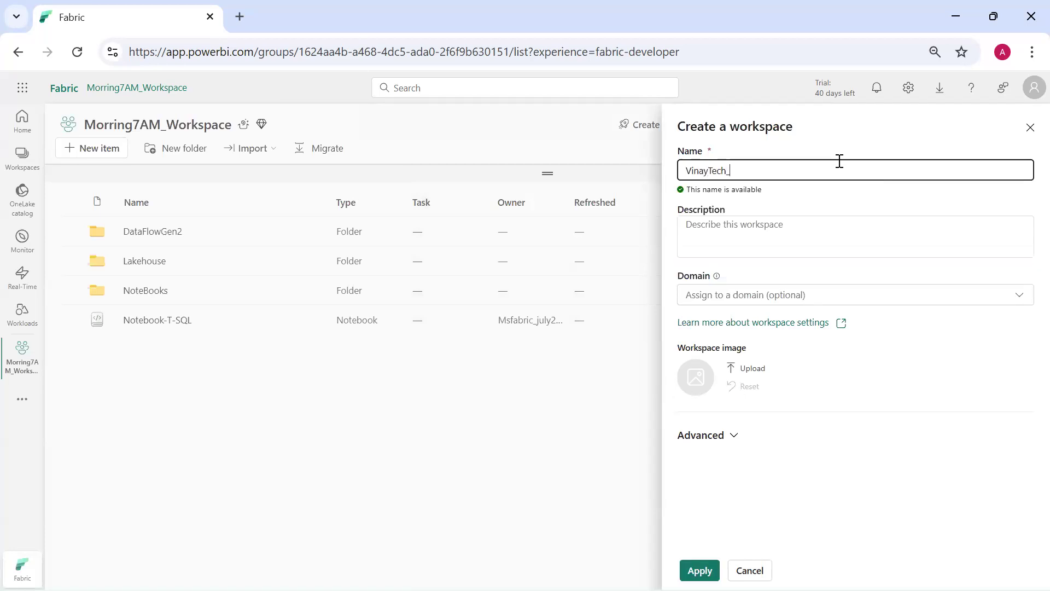
text(Demo_WSP)
click(866, 295)
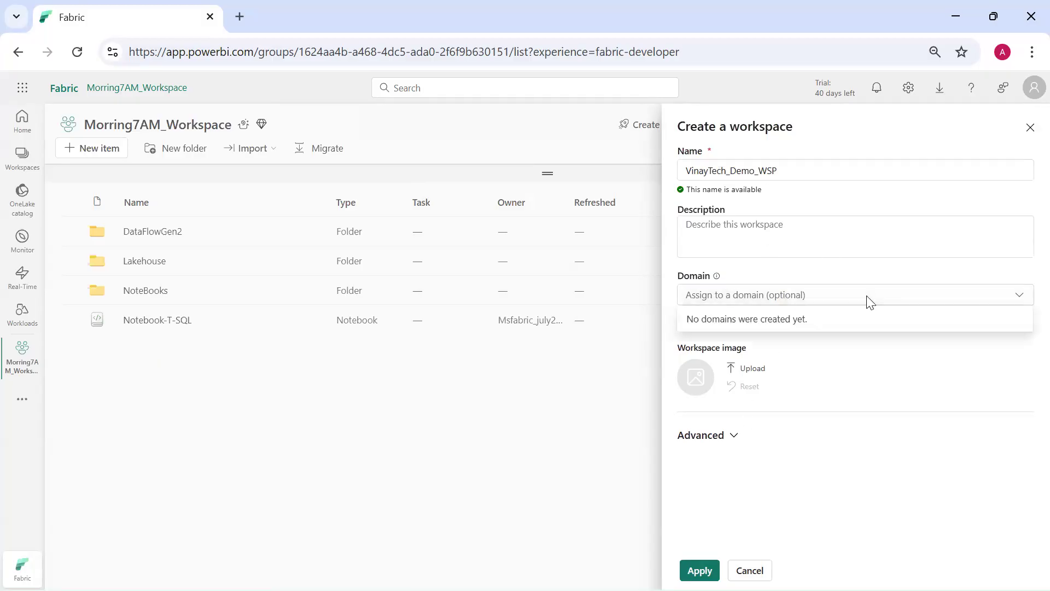
click(835, 315)
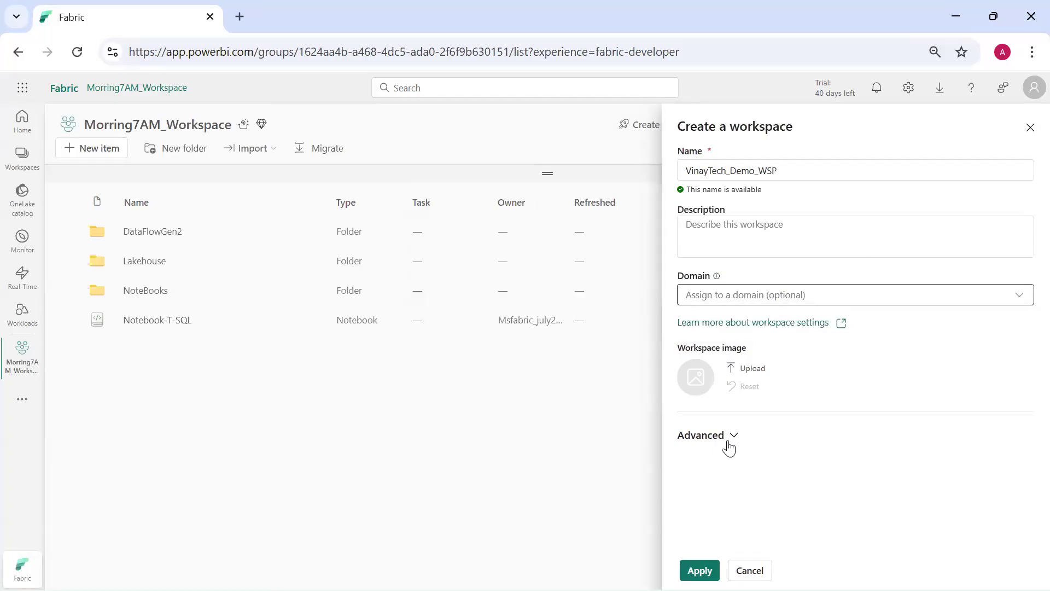
Expand the new workspace's advanced settings to review its license modes, semantic model storage format and selectable capacities.
click(731, 437)
scroll(806, 415, down, 3)
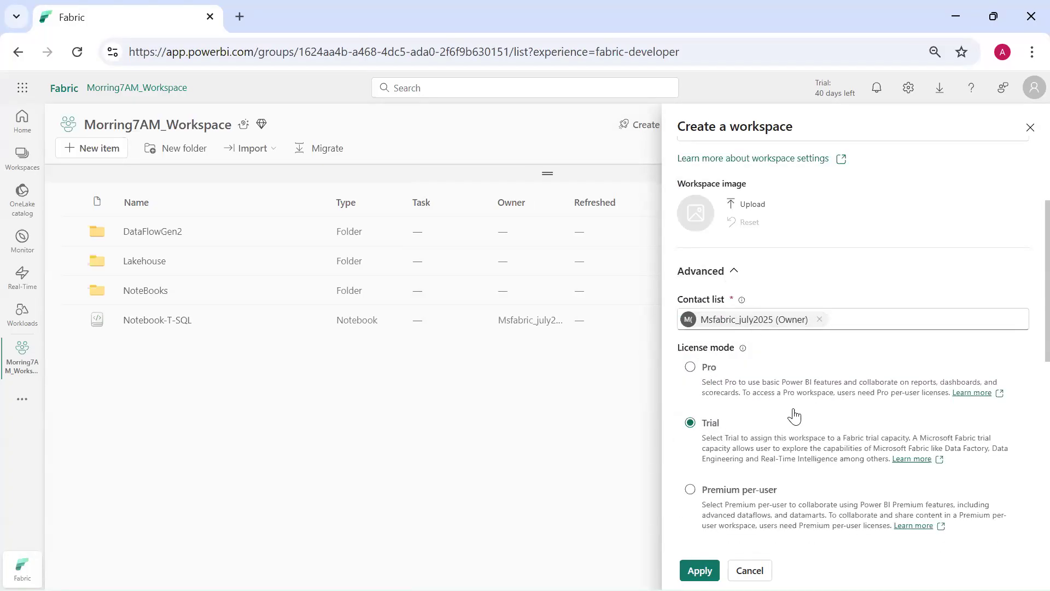
scroll(799, 438, down, 1)
scroll(801, 441, down, 2)
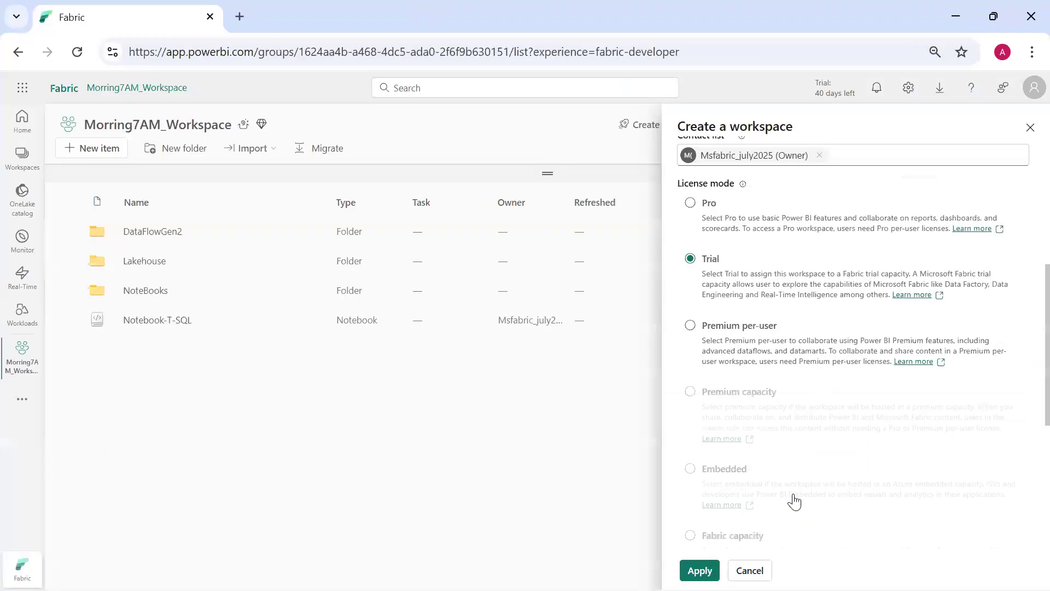
scroll(720, 437, down, 3)
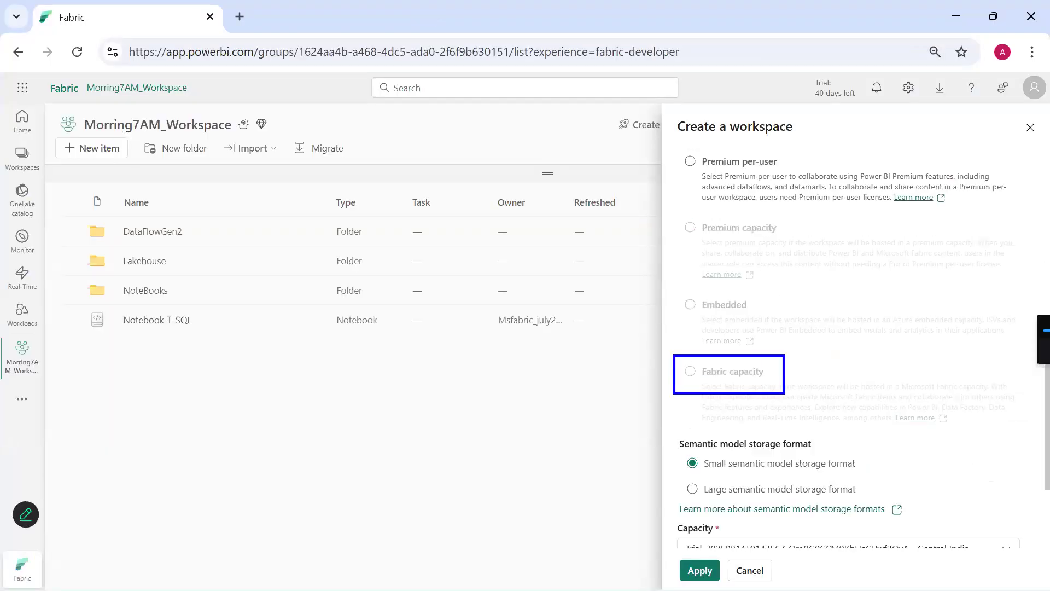
scroll(720, 393, down, 3)
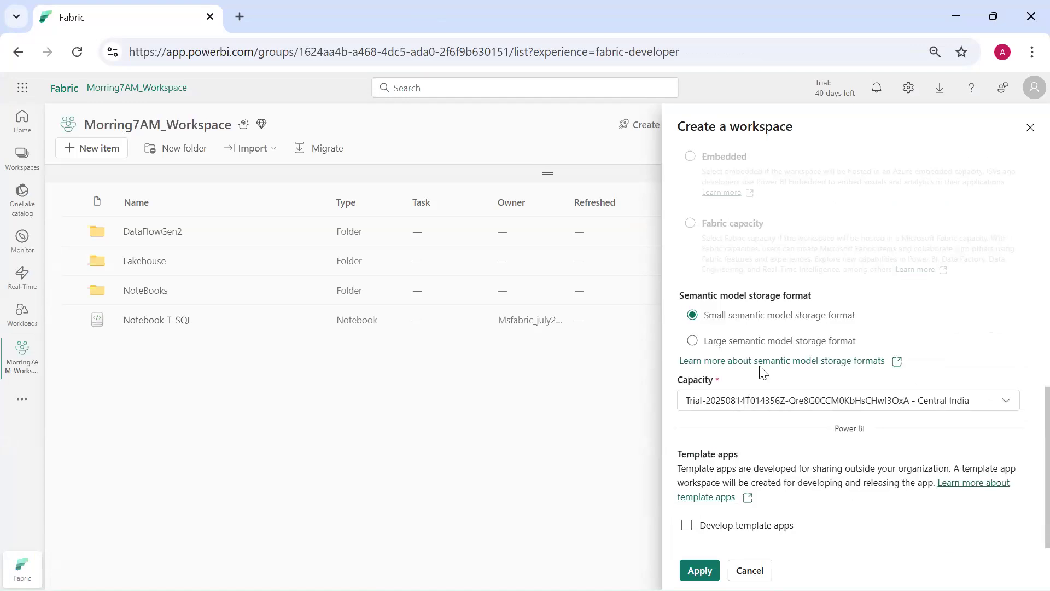
click(773, 404)
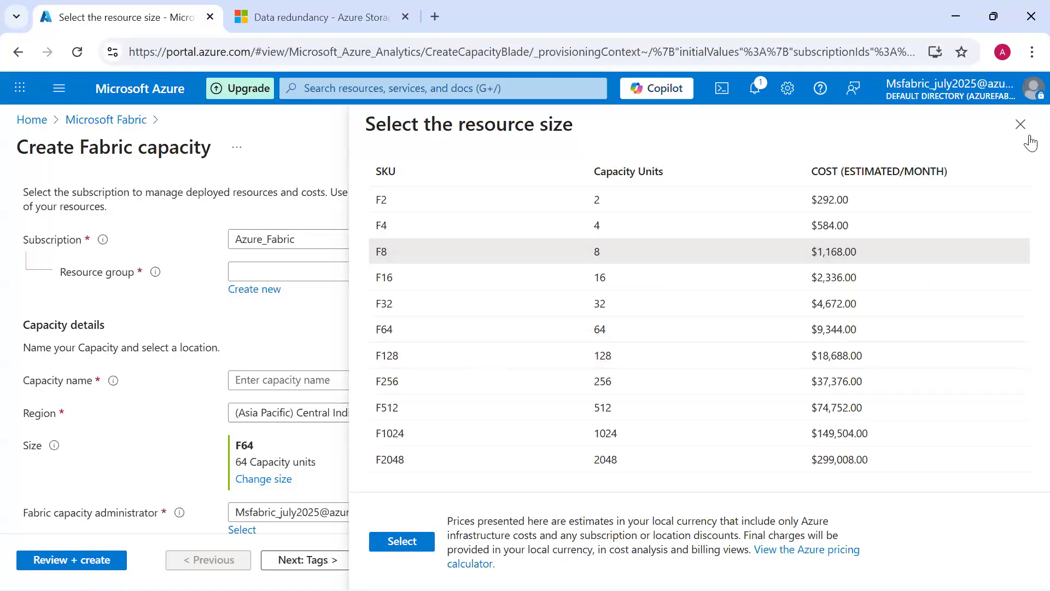
Close the resource size list in the Azure portal and review the Fabric capacity form's size and administrator details.
click(1022, 145)
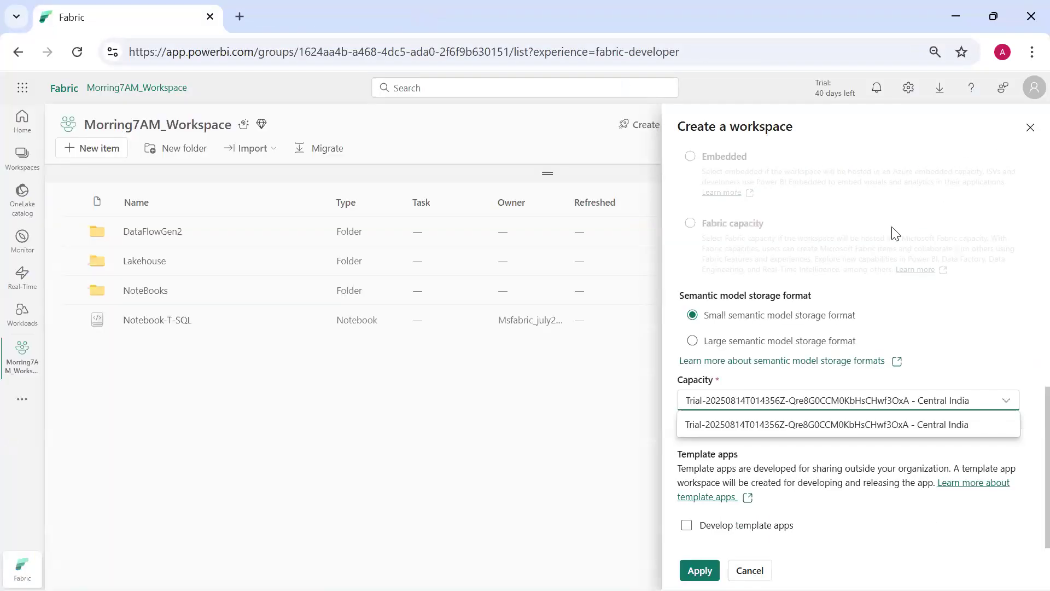
scroll(856, 335, up, 7)
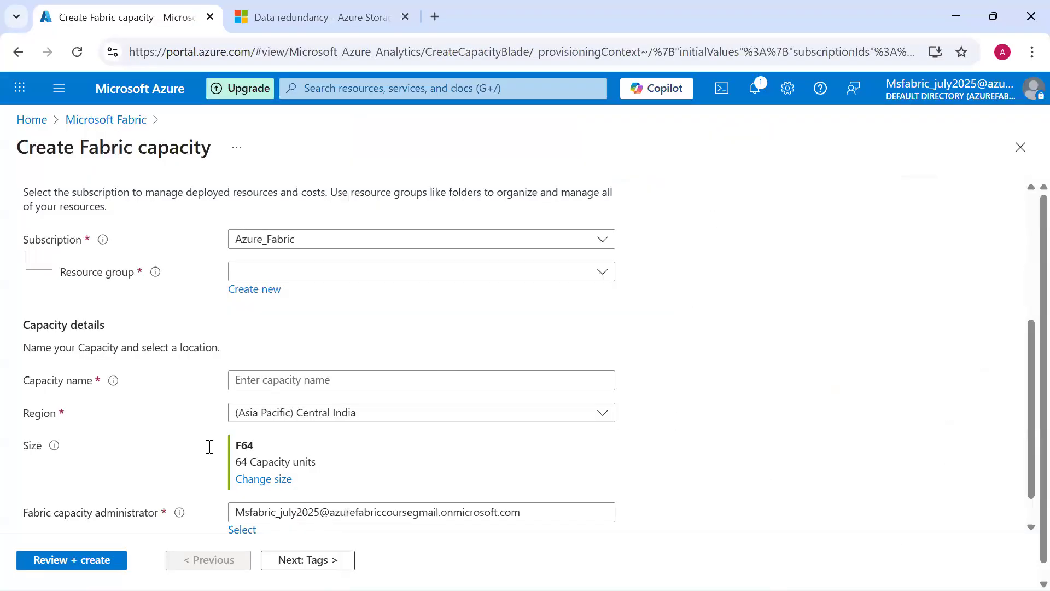
scroll(317, 450, down, 1)
drag(246, 474, 420, 478)
click(415, 488)
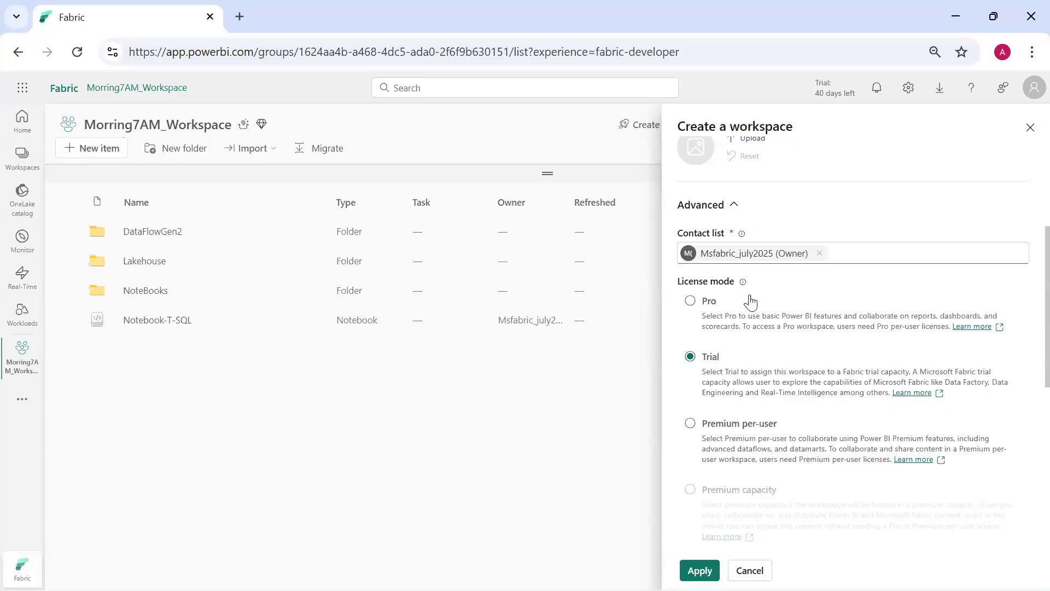
Recheck the workspace form in Fabric and create VinayTech_Demo_WSP with the Trial license mode.
scroll(756, 446, up, 4)
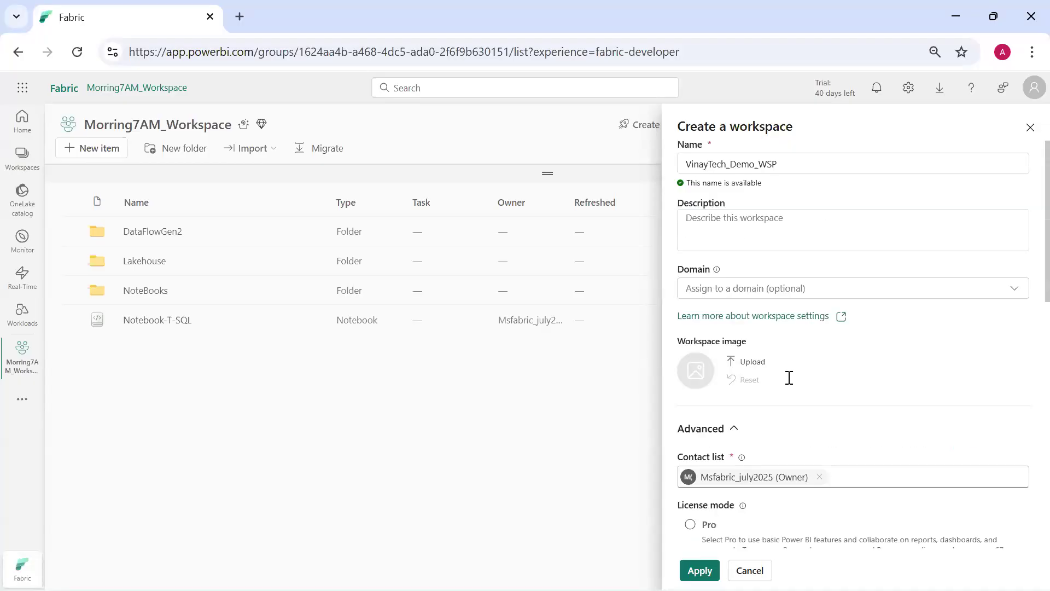
scroll(760, 446, down, 3)
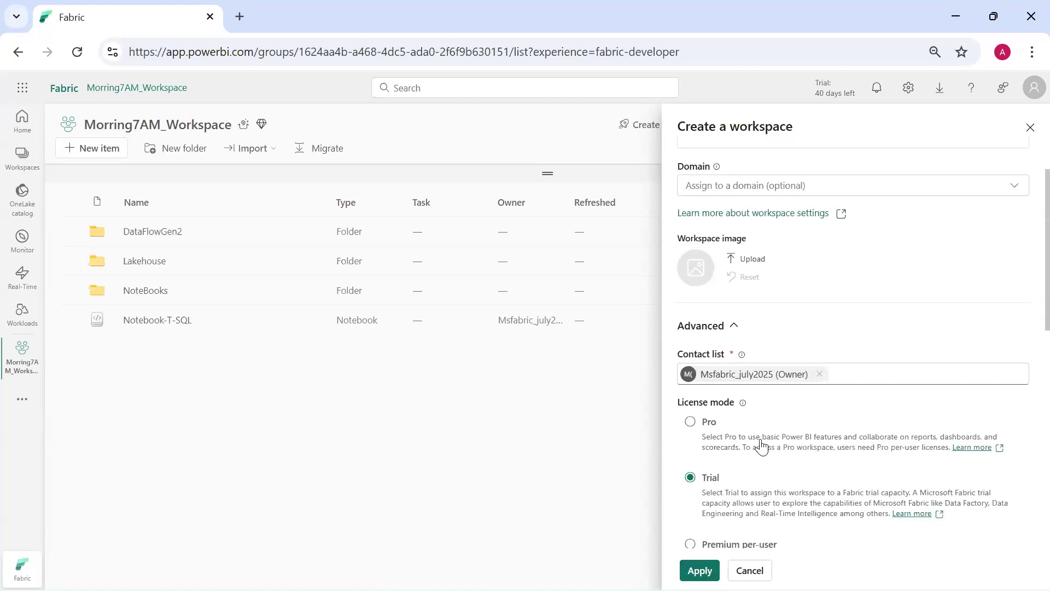
click(700, 571)
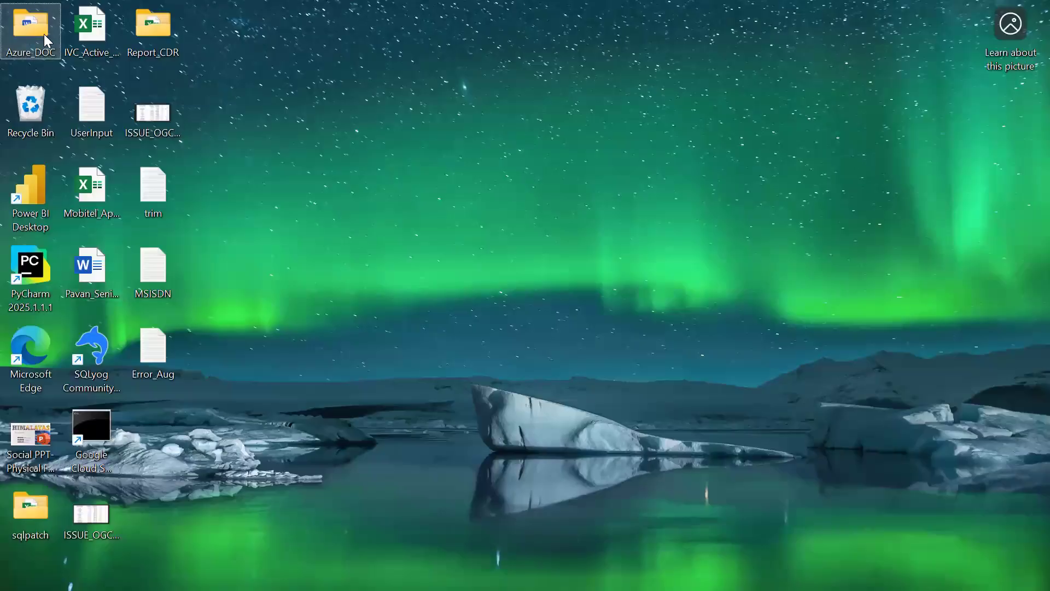
Open the Data folder inside Azure_DOC and MS_Fabric from the desktop.
double_click(44, 34)
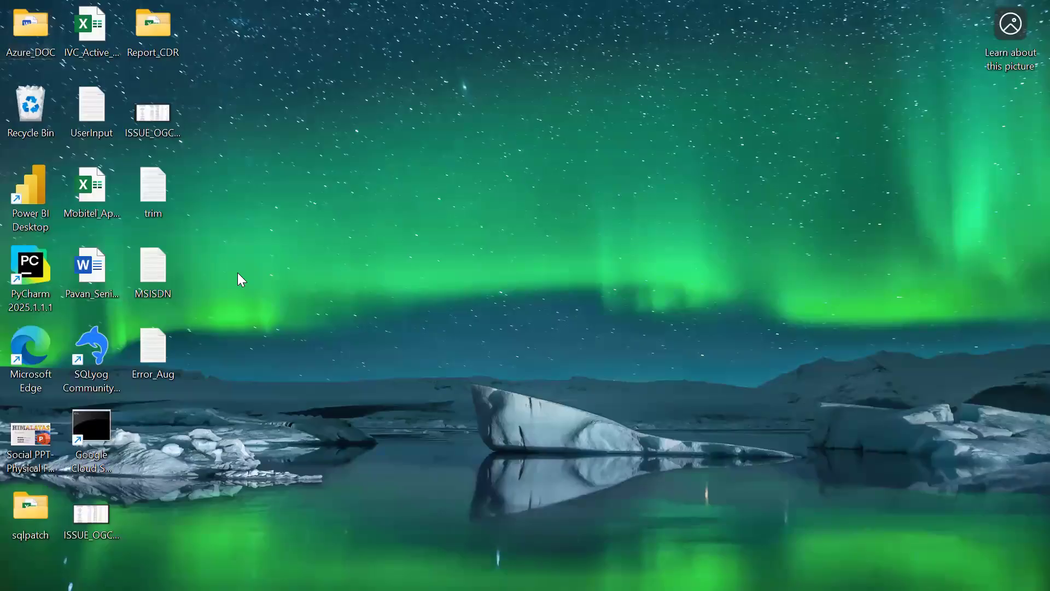
double_click(176, 256)
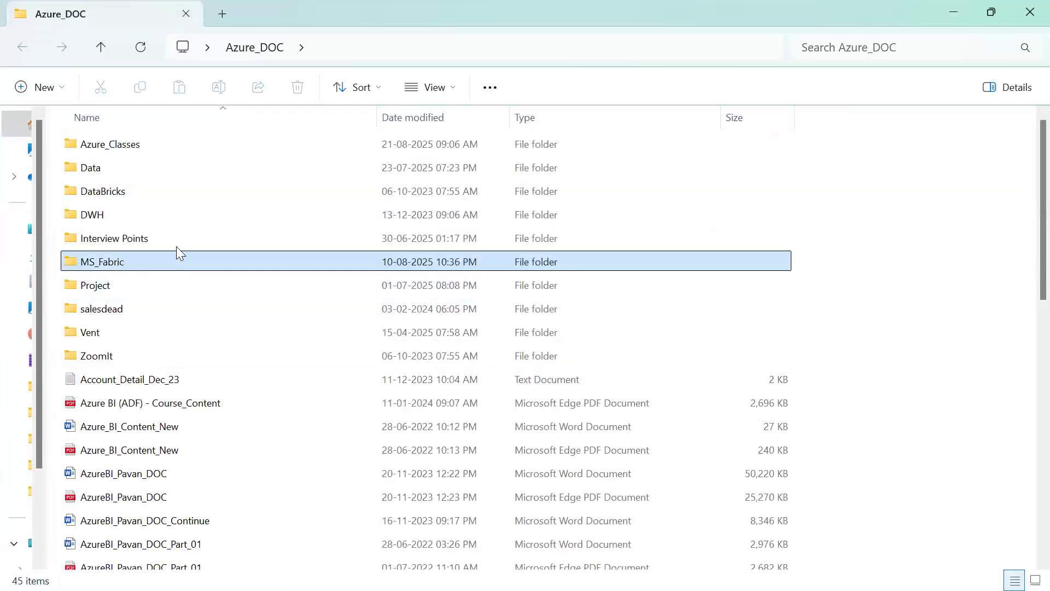
click(207, 163)
double_click(208, 163)
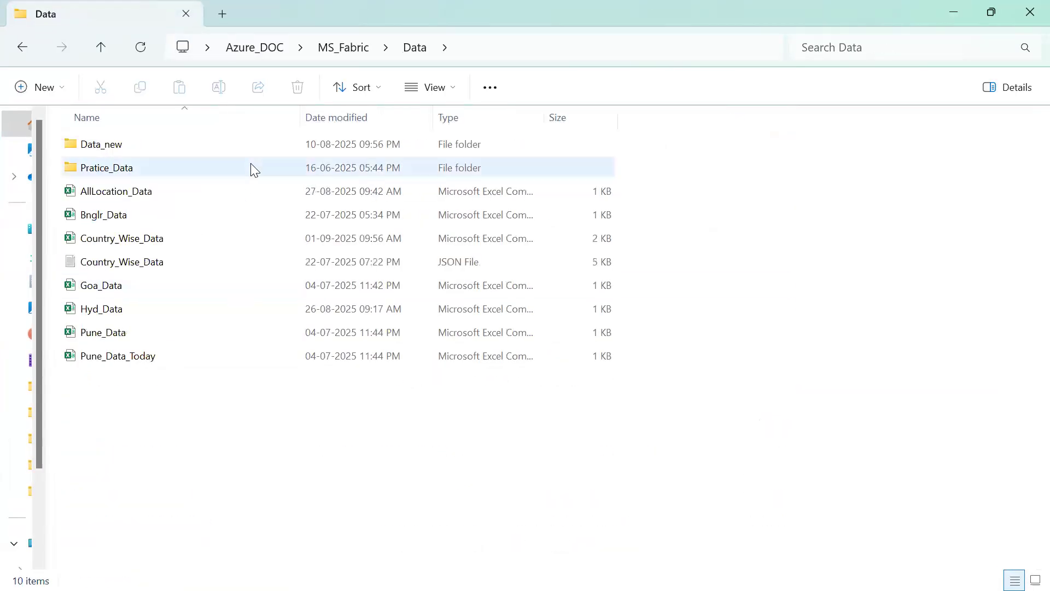
Open the Country_Wise_Data CSV file in Notepad, look through its rows, and return to the Data folder.
click(246, 241)
right_click(245, 240)
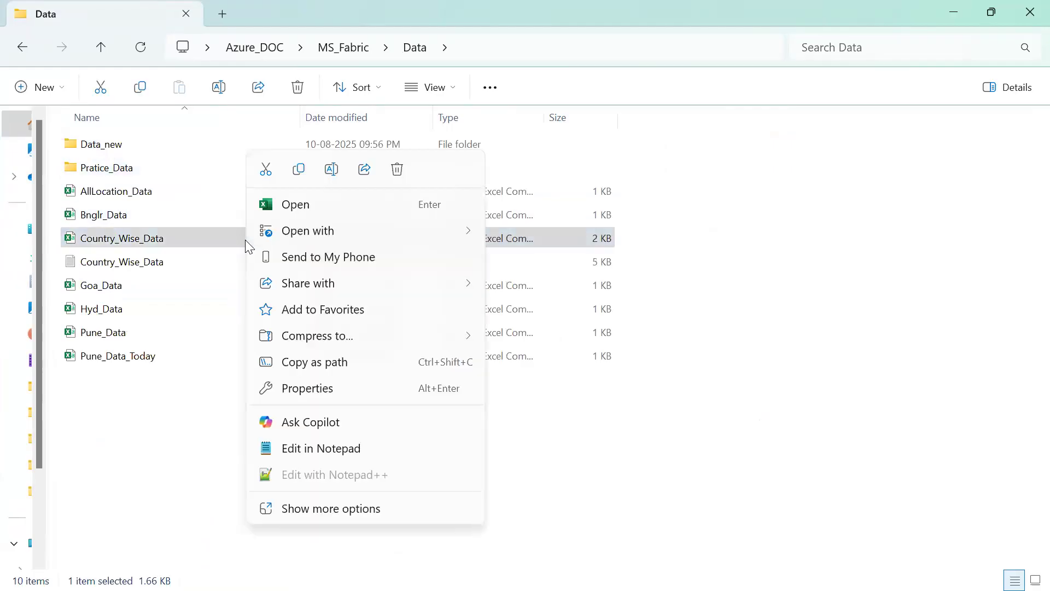
mouse_move(419, 230)
click(539, 259)
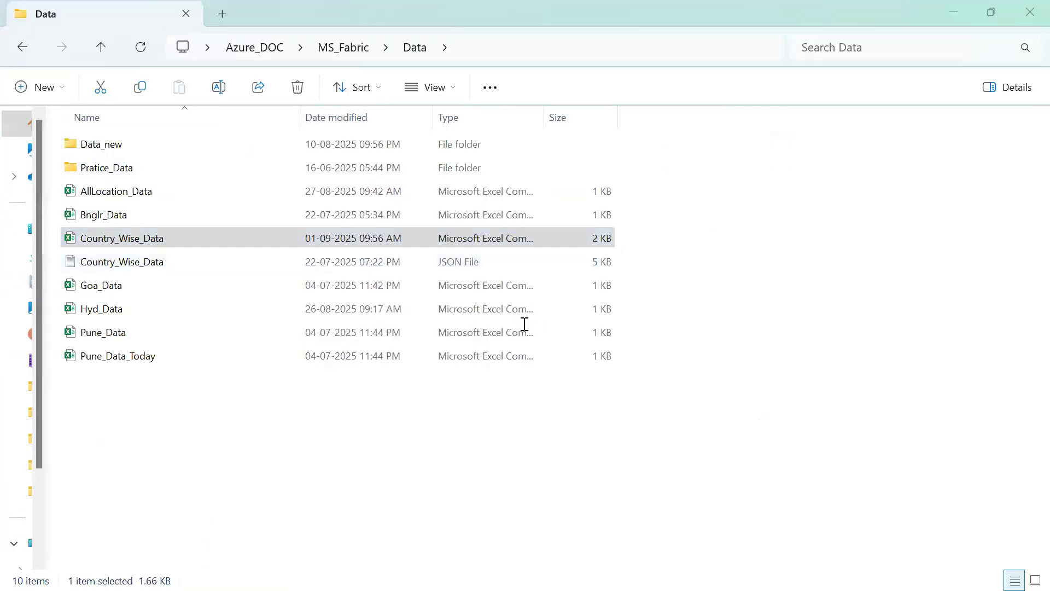
scroll(508, 344, down, 12)
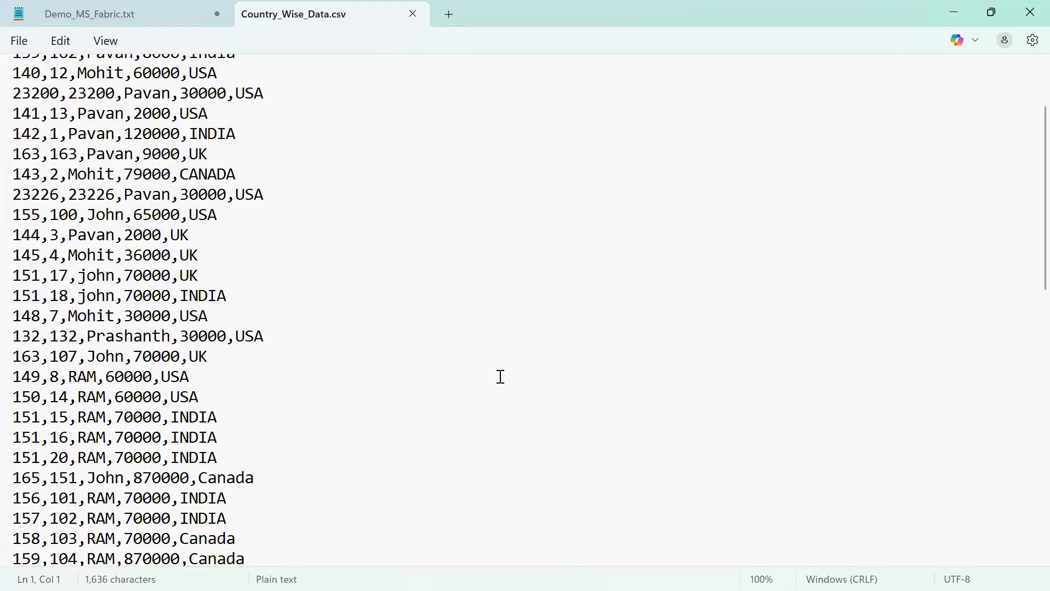
scroll(498, 378, up, 13)
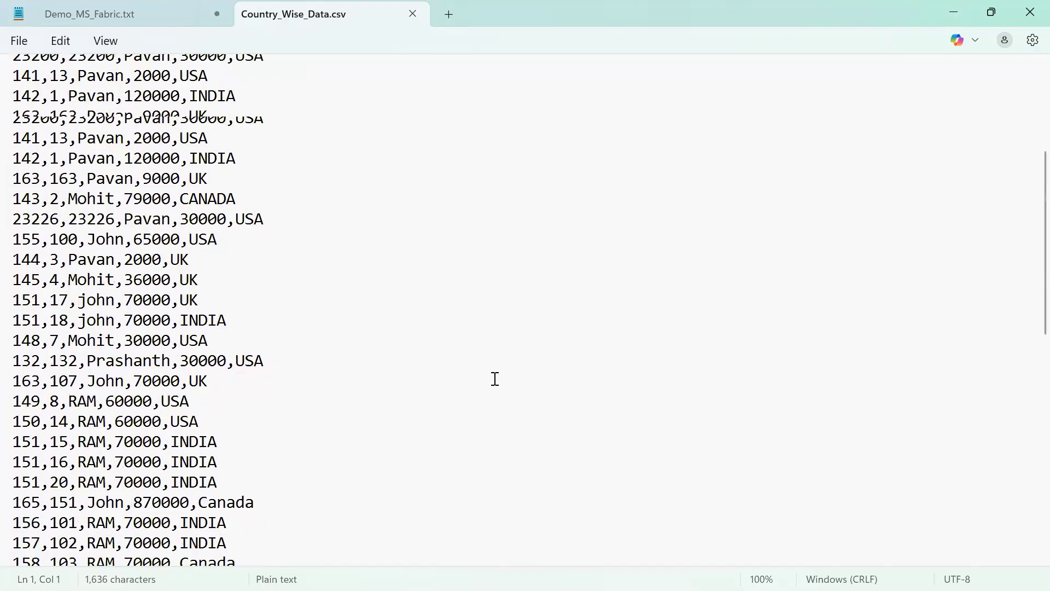
key(alt+Tab)
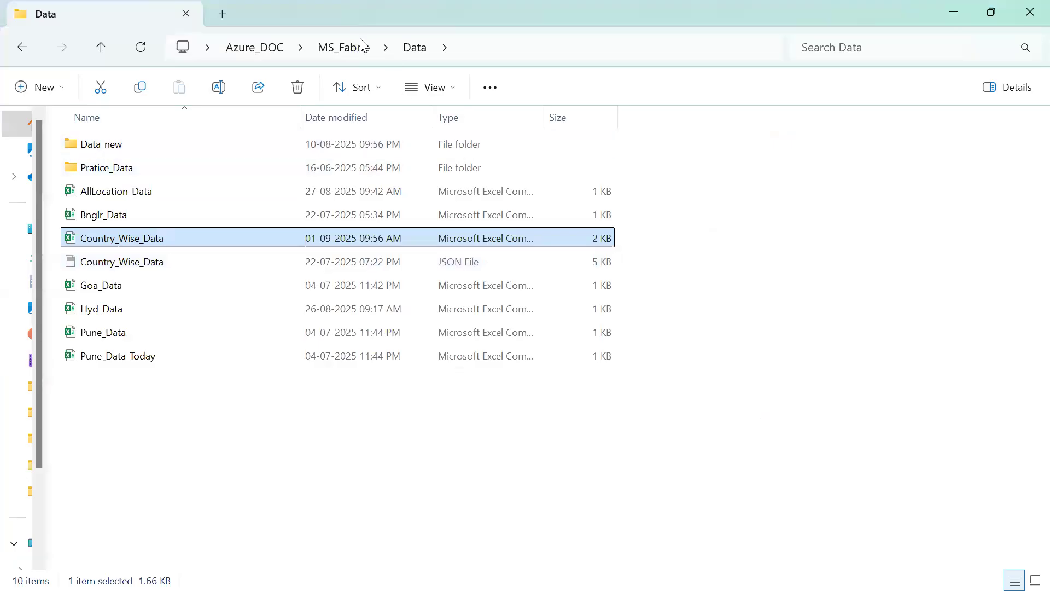
Open the Fabric Warehouse folder inside the MS_Fabric data's Data_new folder to view its source files.
click(351, 48)
double_click(318, 167)
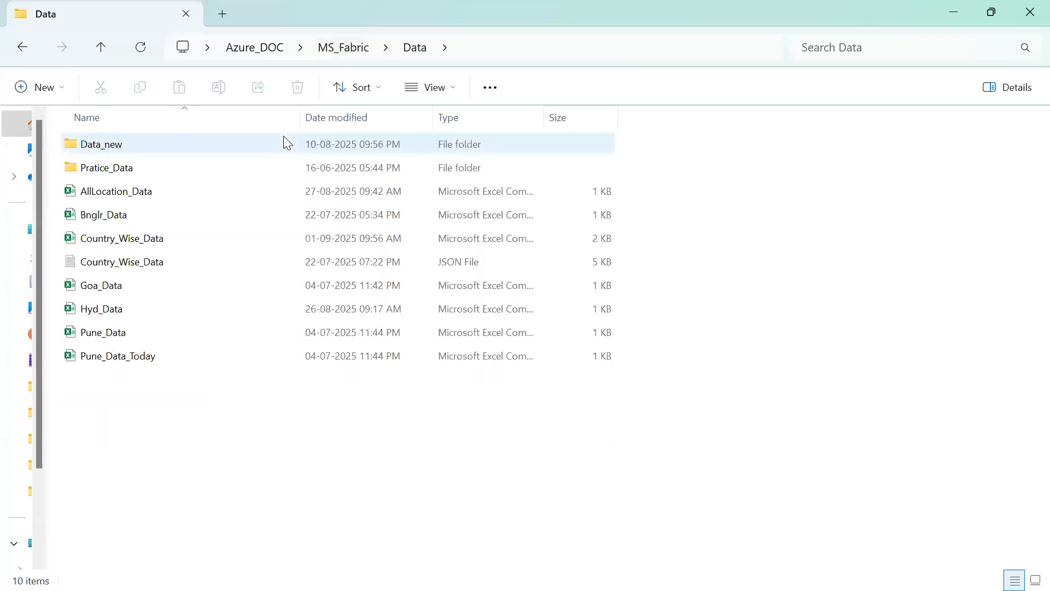
double_click(283, 142)
double_click(247, 310)
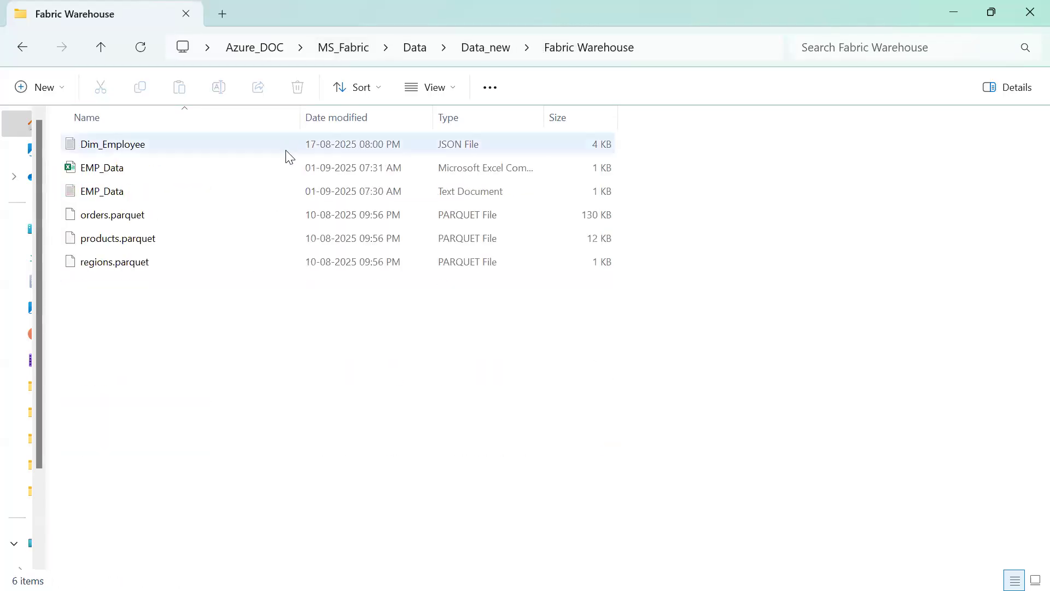
Open the Dim_Employee JSON file in Notepad to view its records and return to the Fabric Warehouse folder.
right_click(287, 151)
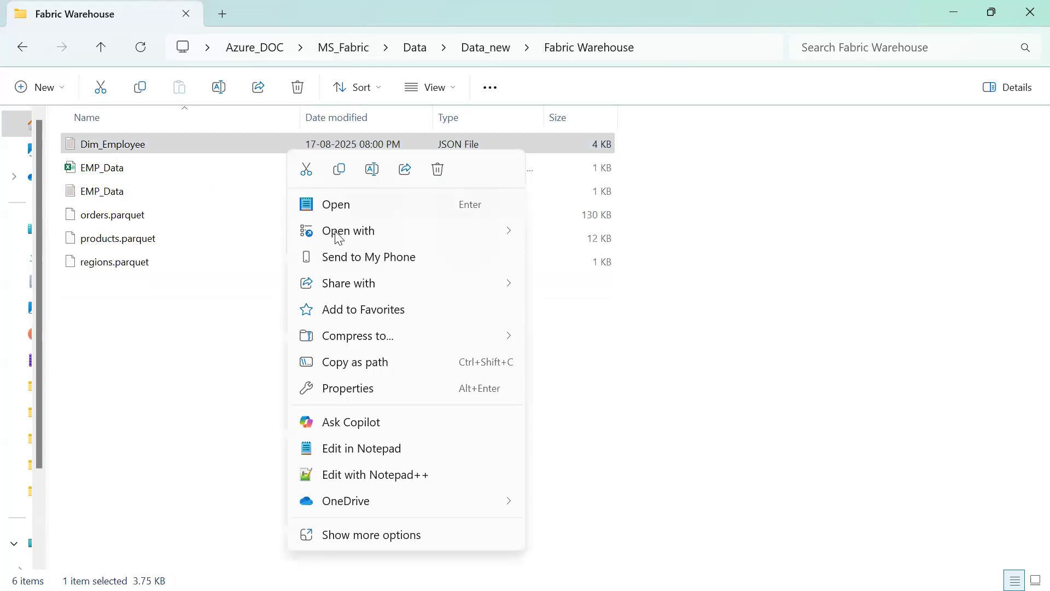
mouse_move(369, 234)
click(579, 259)
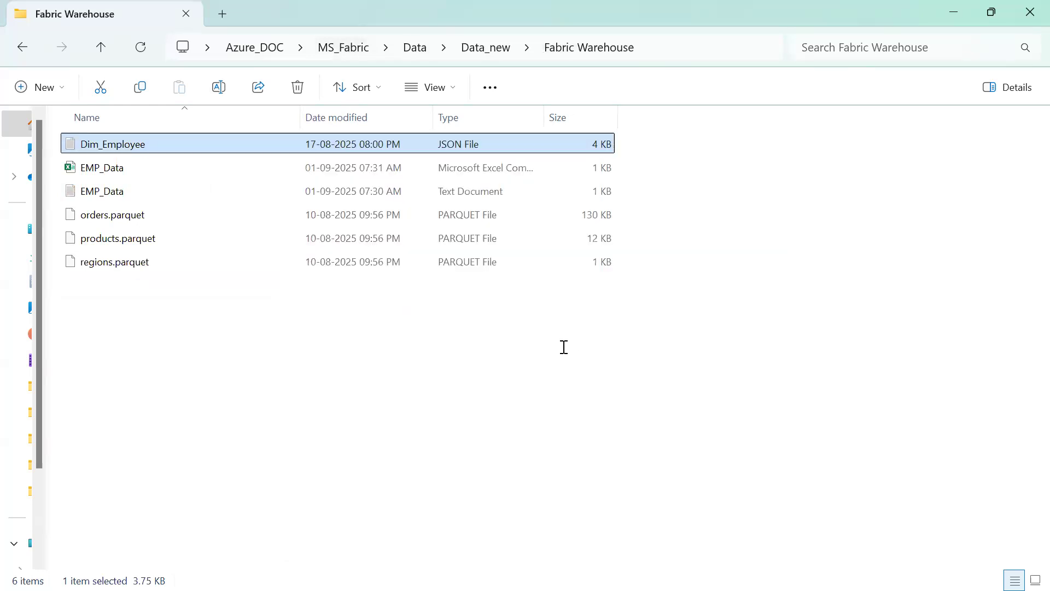
key(alt+Tab)
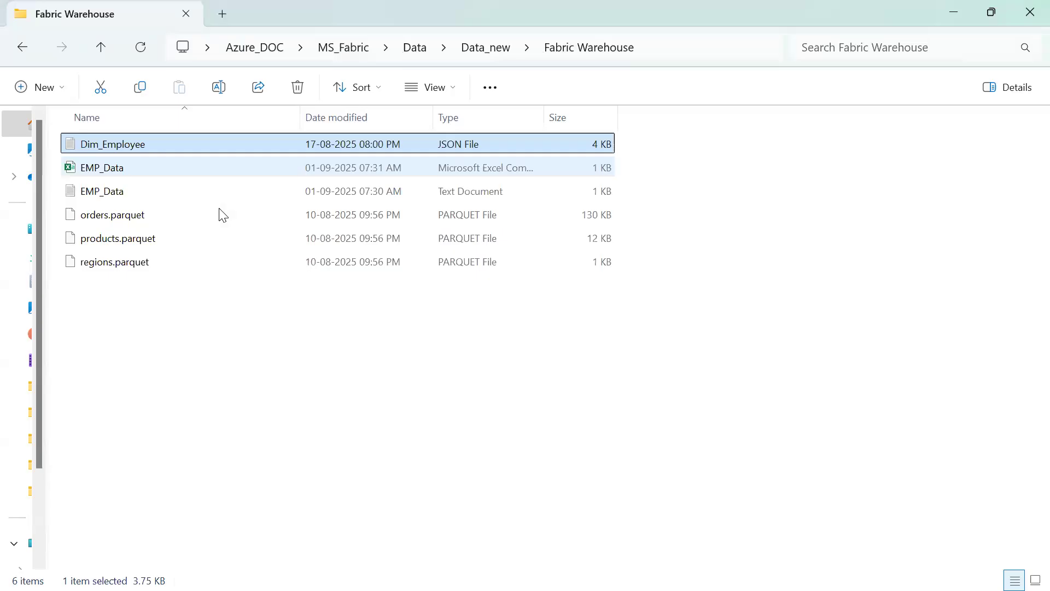
Open orders.parquet from the Fabric Warehouse folder in Notepad and look through its contents.
key(Down)
key(Down)
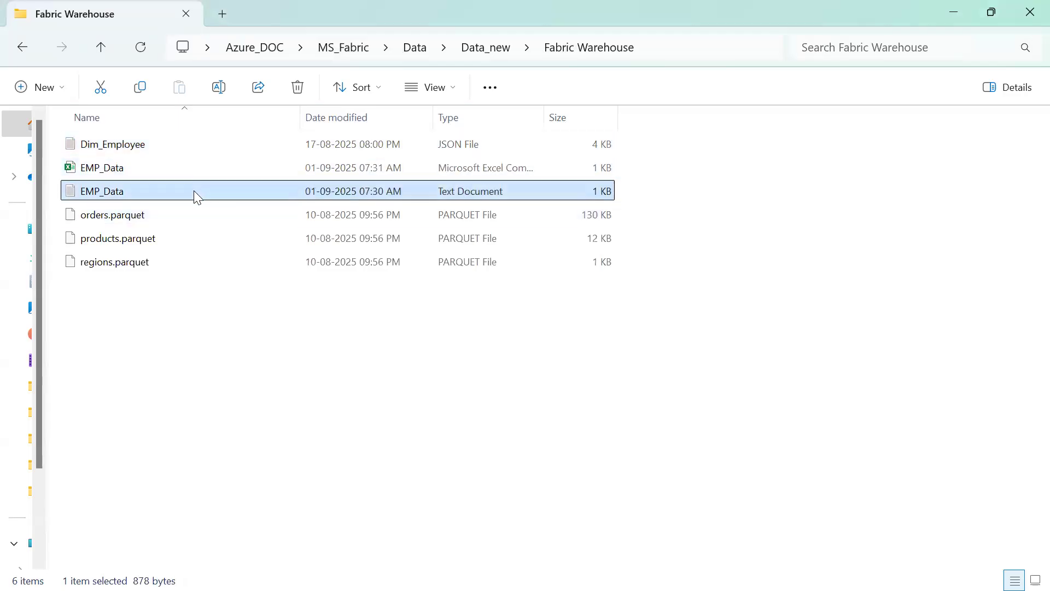
click(215, 211)
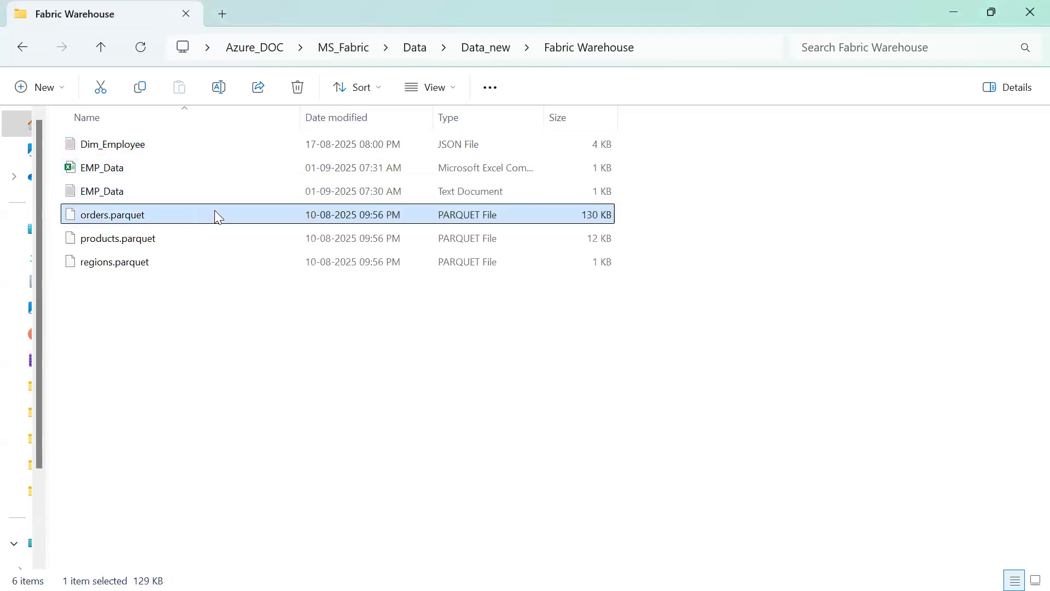
right_click(216, 212)
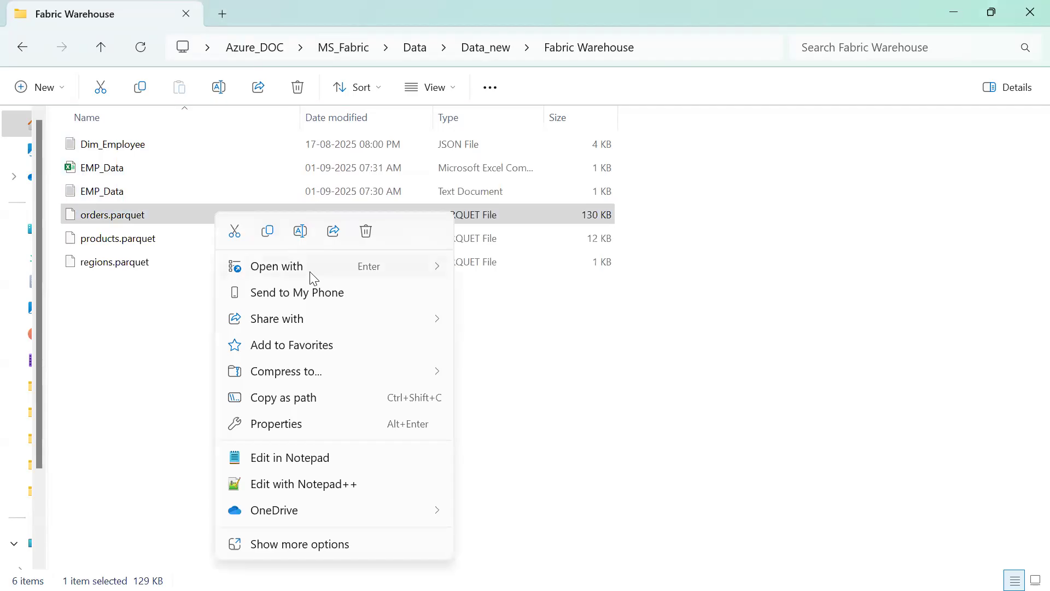
click(335, 455)
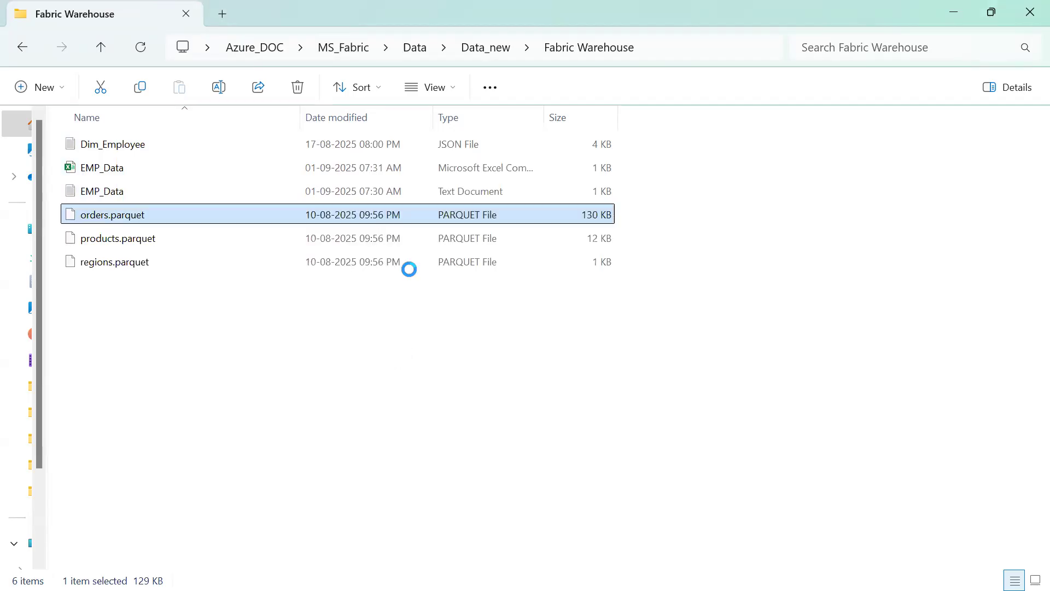
scroll(639, 290, down, 2)
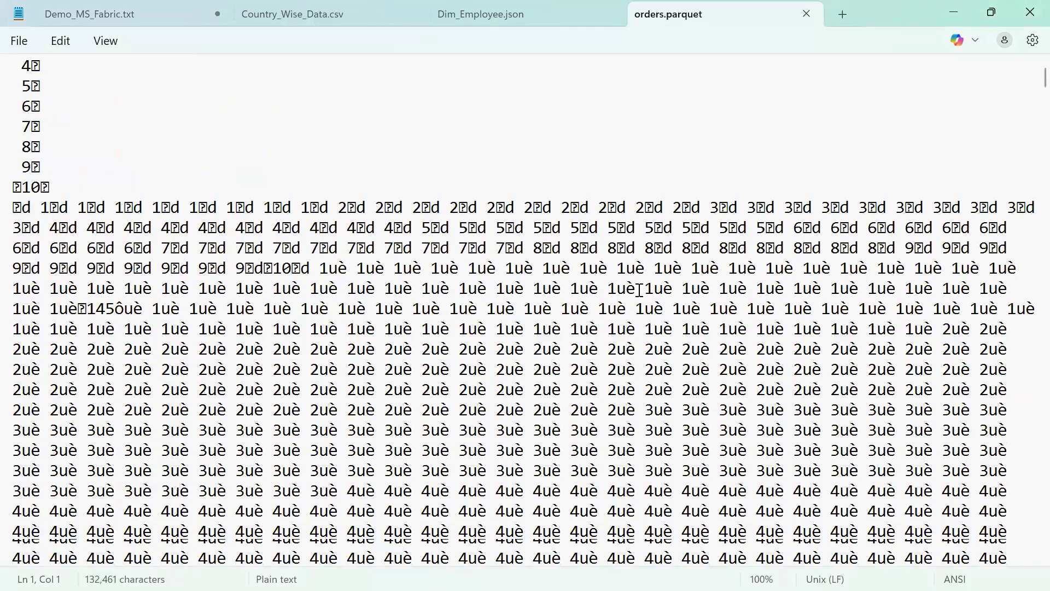
scroll(639, 290, down, 3)
scroll(633, 287, up, 5)
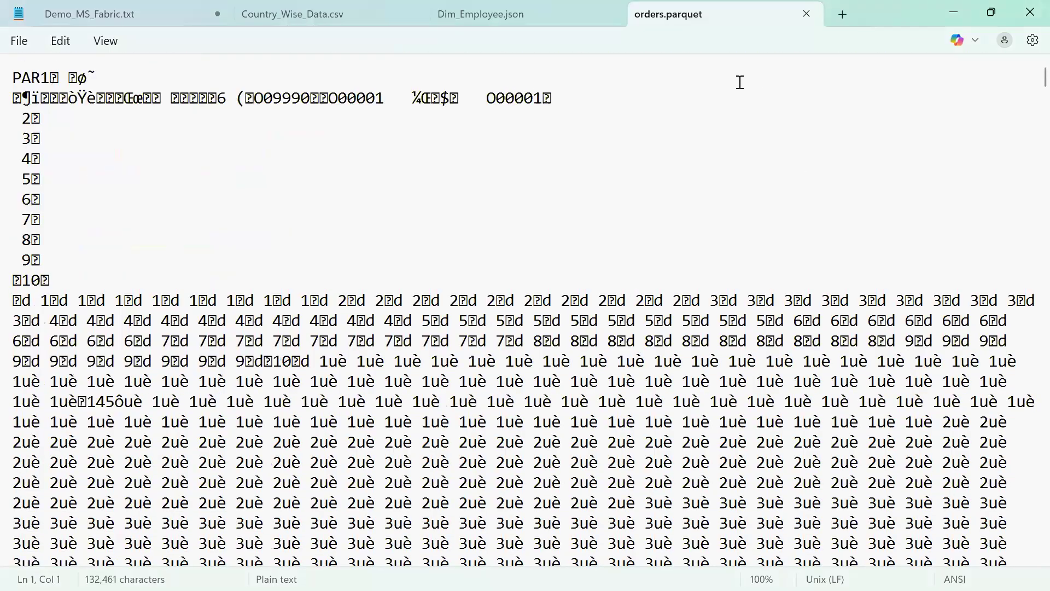
Compare the contents of Dim_Employee.json, Country_Wise_Data.csv and orders.parquet in Notepad.
click(532, 6)
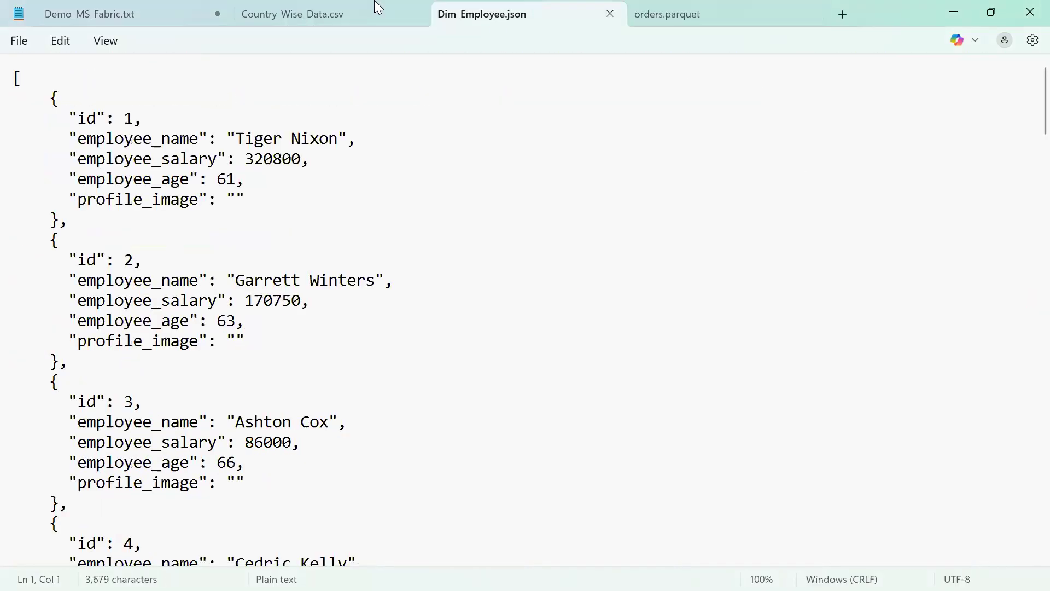
click(300, 11)
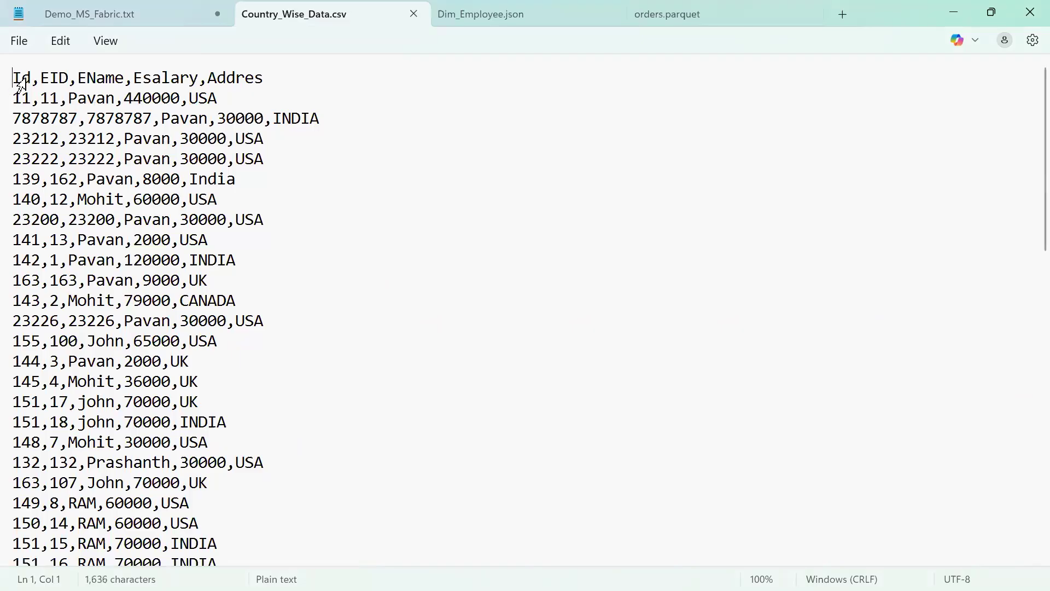
drag(12, 77, 124, 159)
click(411, 239)
click(560, 10)
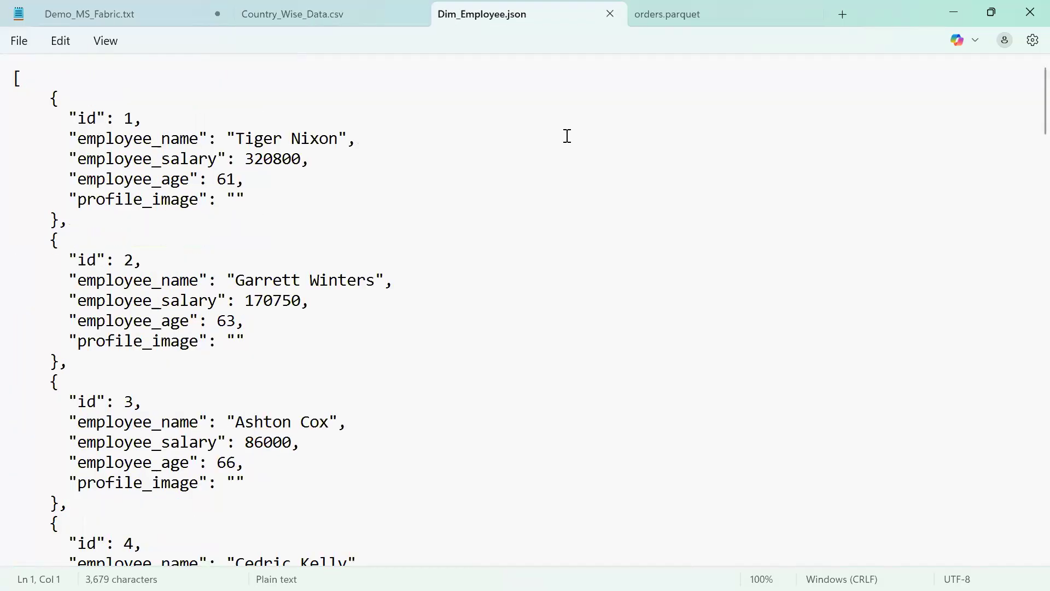
click(670, 17)
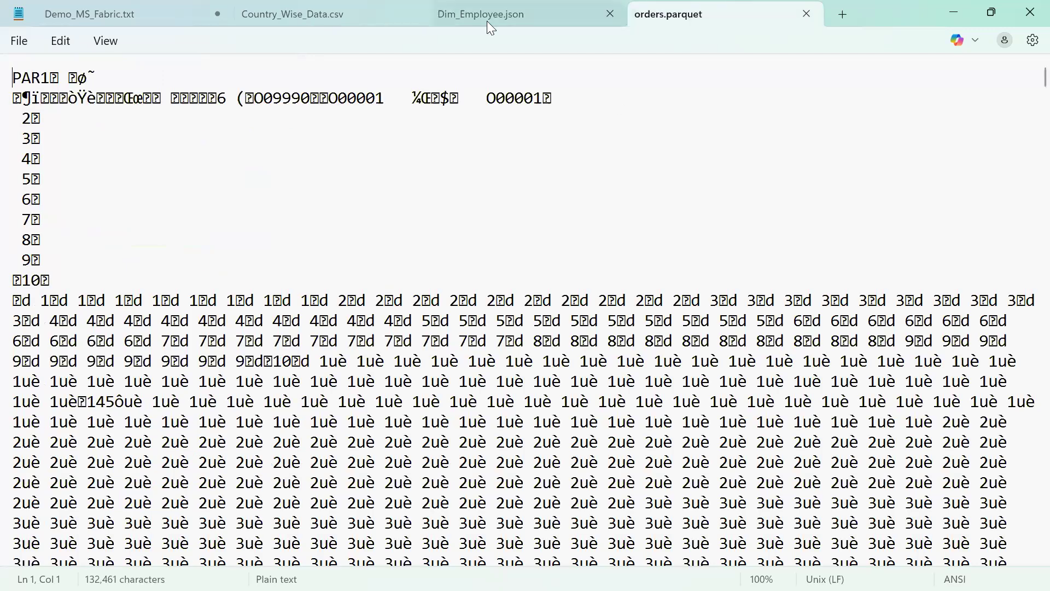
Highlight the first rows of Country_Wise_Data.csv, mark them with temporary pen strokes, and clear the annotations.
click(332, 21)
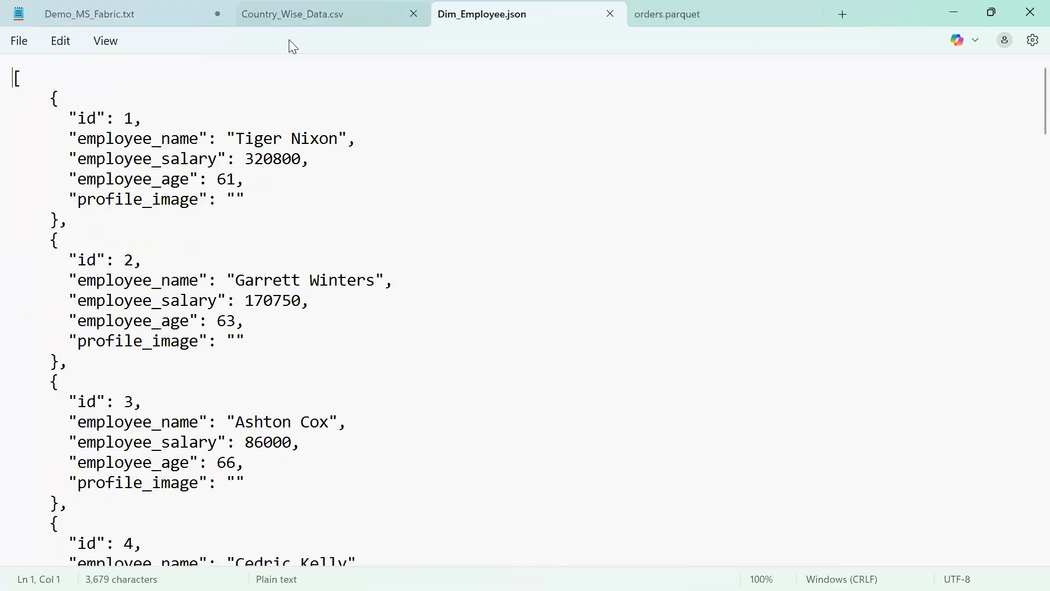
drag(17, 78, 295, 286)
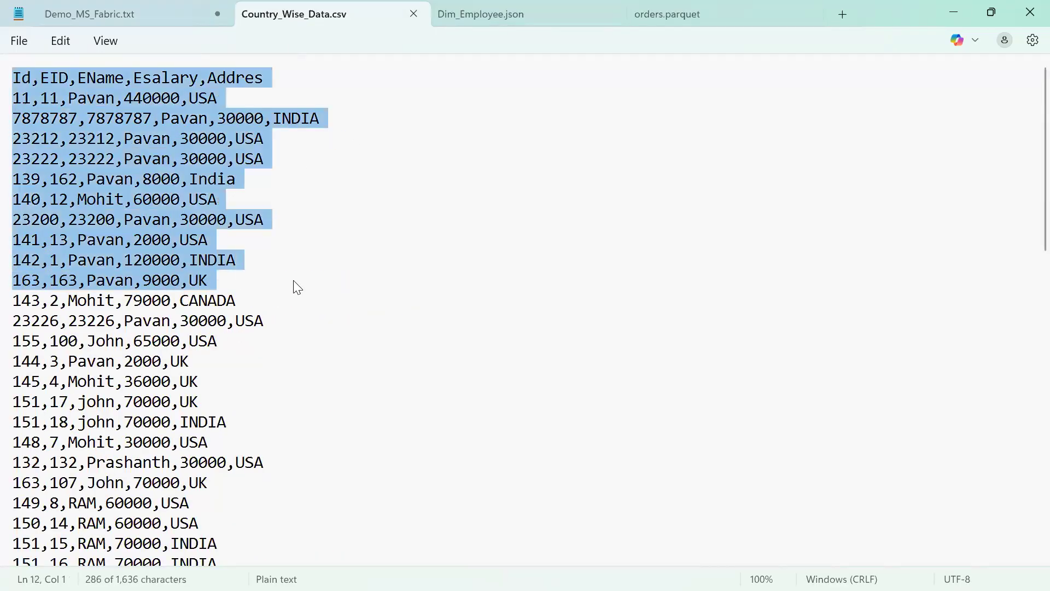
click(295, 279)
mouse_move(355, 86)
mouse_down()
mouse_move(384, 216)
mouse_move(365, 485)
mouse_up()
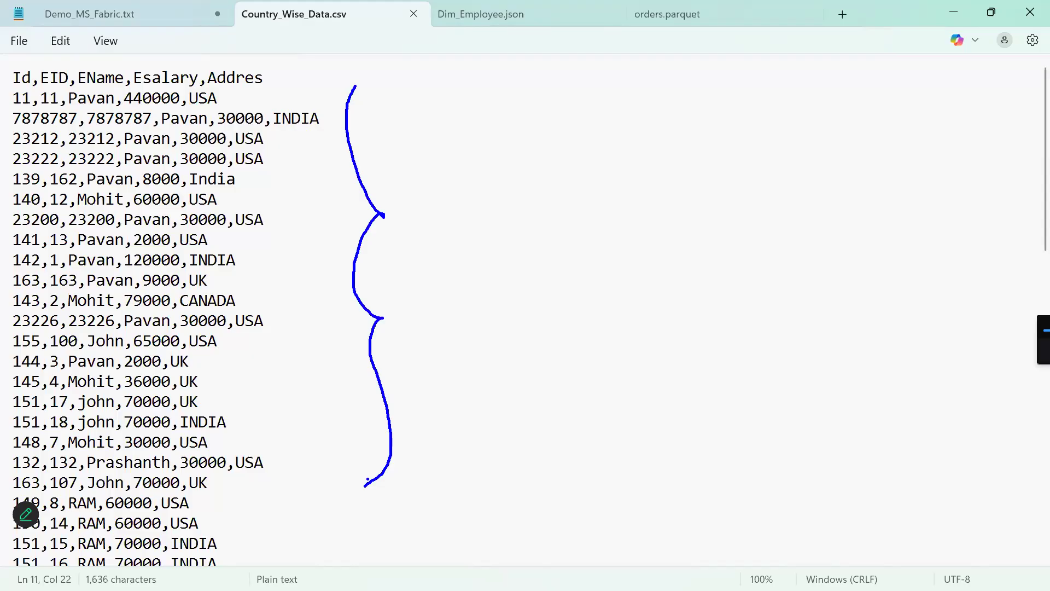
key(Escape)
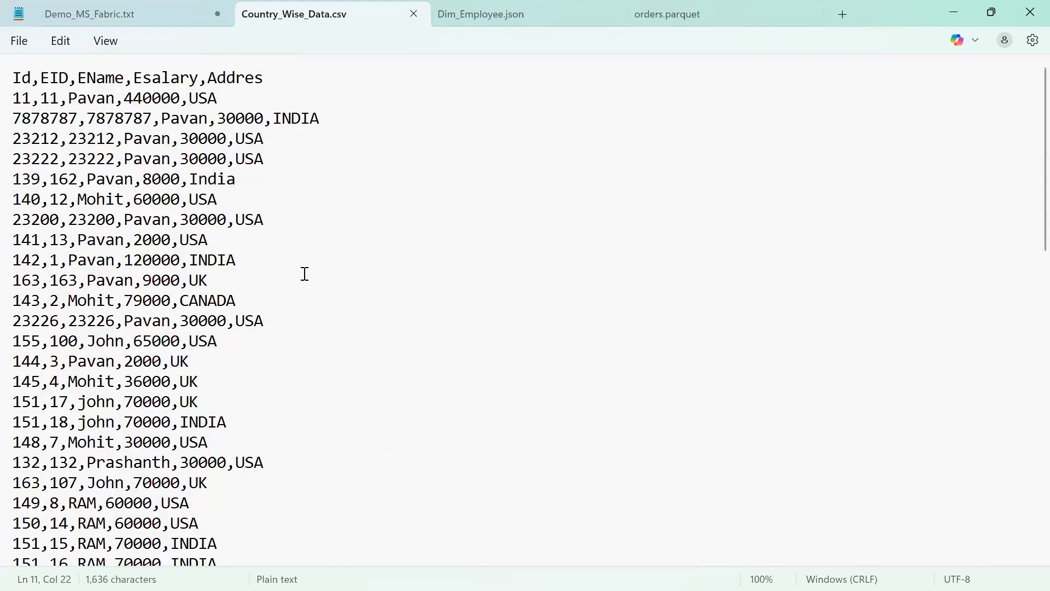
key(ctrl+shift+d)
drag(370, 82, 349, 502)
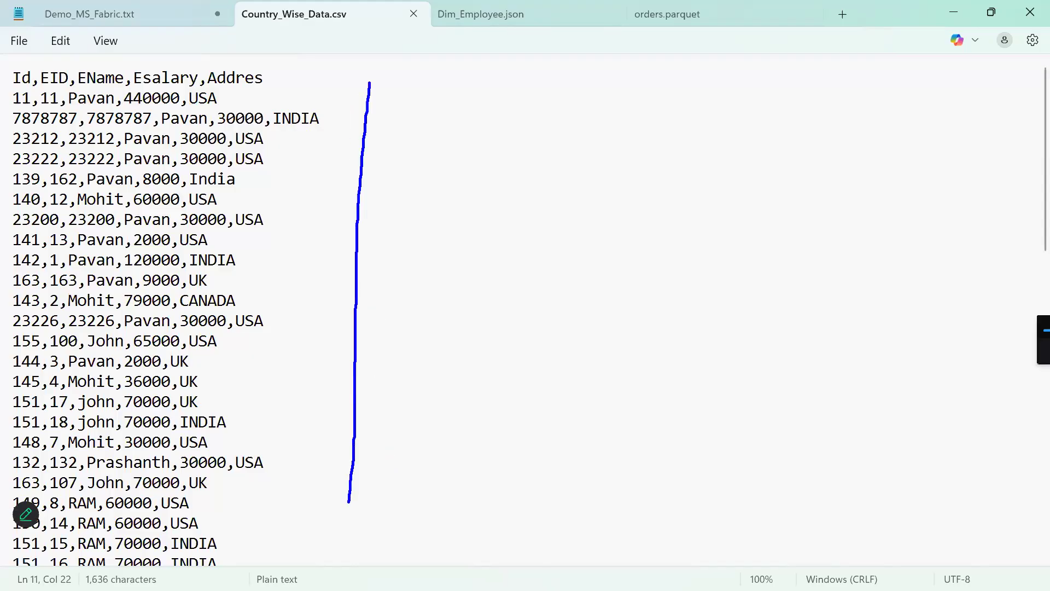
mouse_move(391, 335)
mouse_down()
mouse_move(449, 296)
mouse_move(449, 319)
mouse_up()
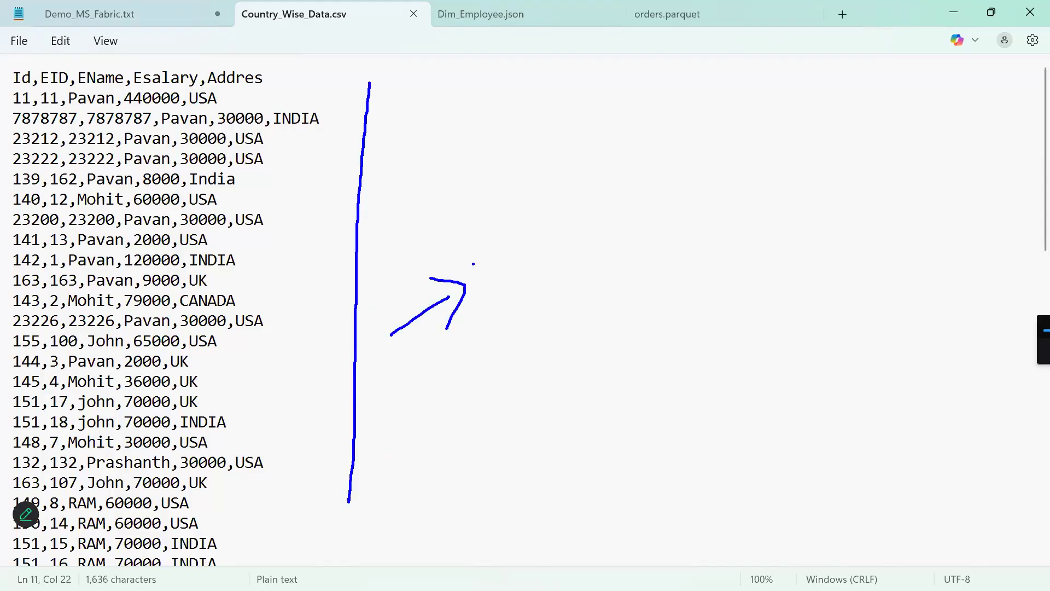
key(Escape)
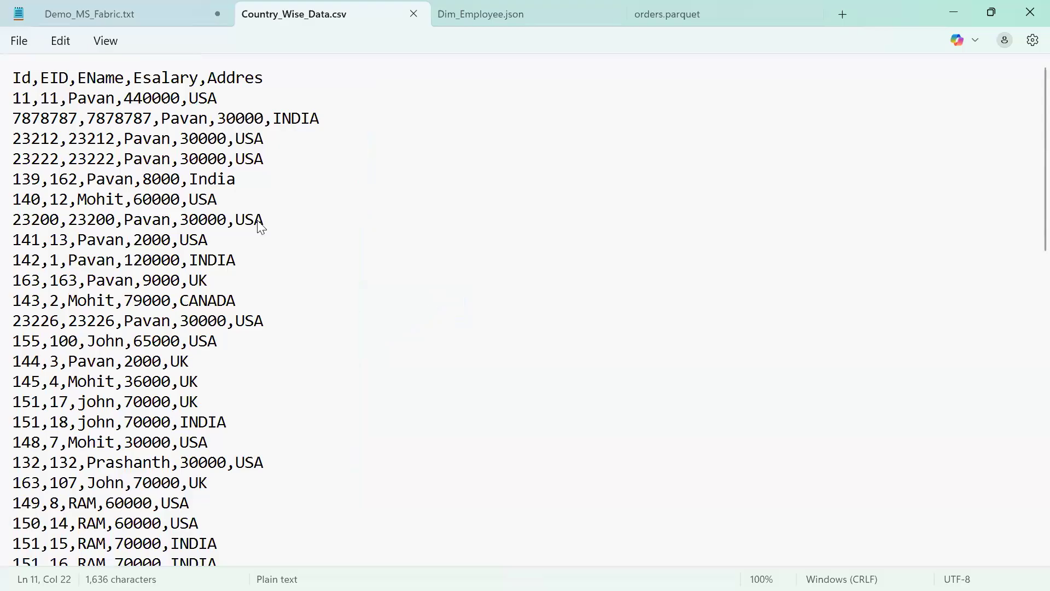
Switch to the Paint diagram and sketch temporary pen arcs from the Data LakeHouse box to the Datawarehosue box.
key(alt+Tab)
key(Tab)
key(Tab)
key(Tab)
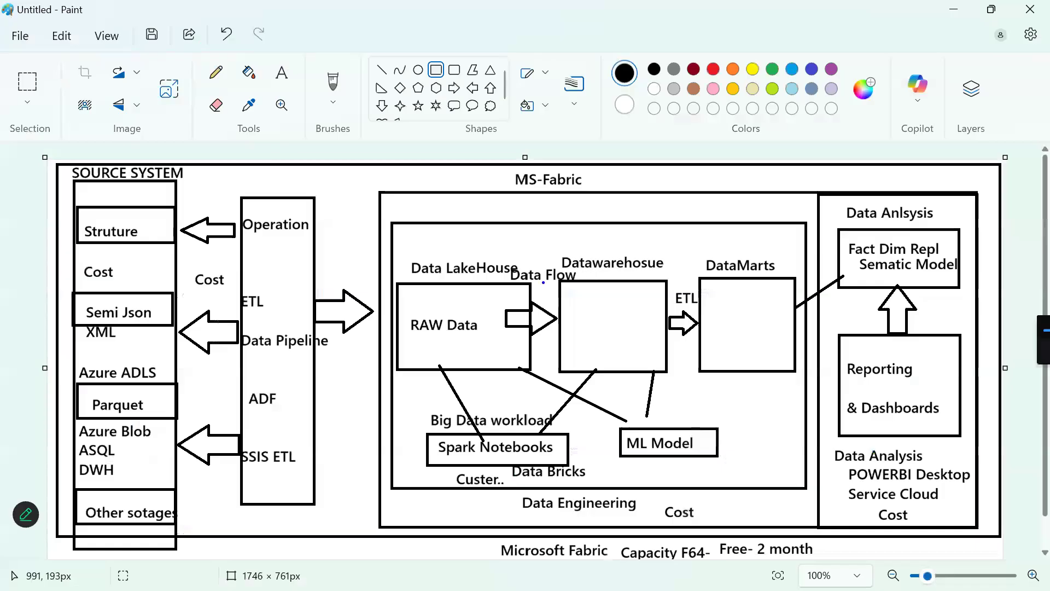
mouse_move(451, 291)
mouse_down()
mouse_move(473, 239)
mouse_move(579, 282)
mouse_move(592, 267)
mouse_up()
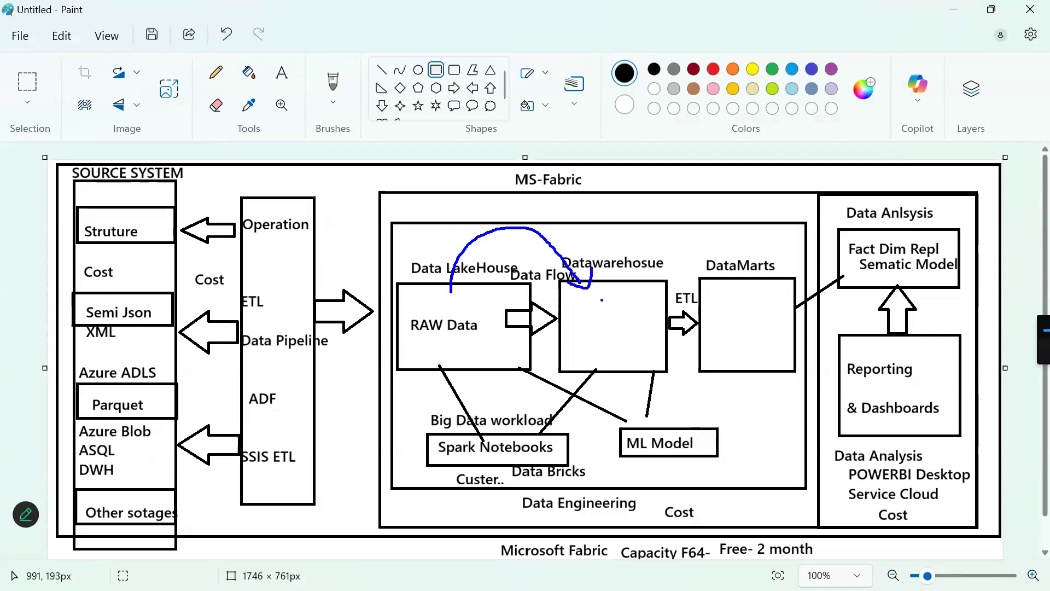
mouse_move(483, 300)
mouse_down()
mouse_move(529, 231)
mouse_move(592, 272)
mouse_up()
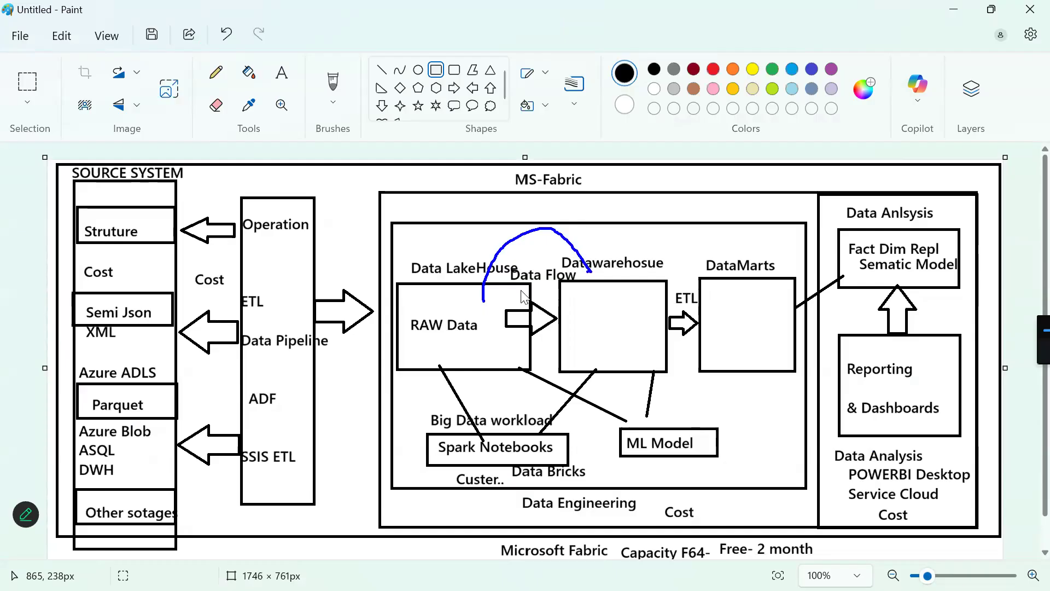
Switch to Notepad to recheck Dim_Employee.json and orders.parquet, and return to the Paint diagram.
key(alt+Tab)
click(499, 15)
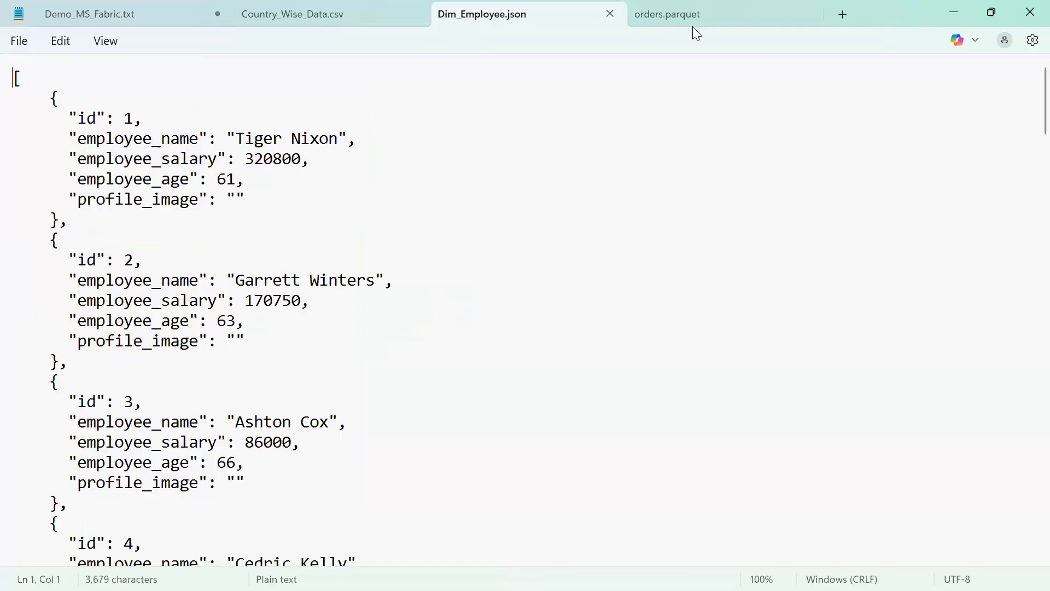
click(680, 16)
key(ctrl+shift+Tab)
key(alt+Tab)
Add the text CSV JSON Parq under RAW Data in the Data LakeHouse box.
click(282, 72)
click(412, 339)
text(CSV JSON Parq)
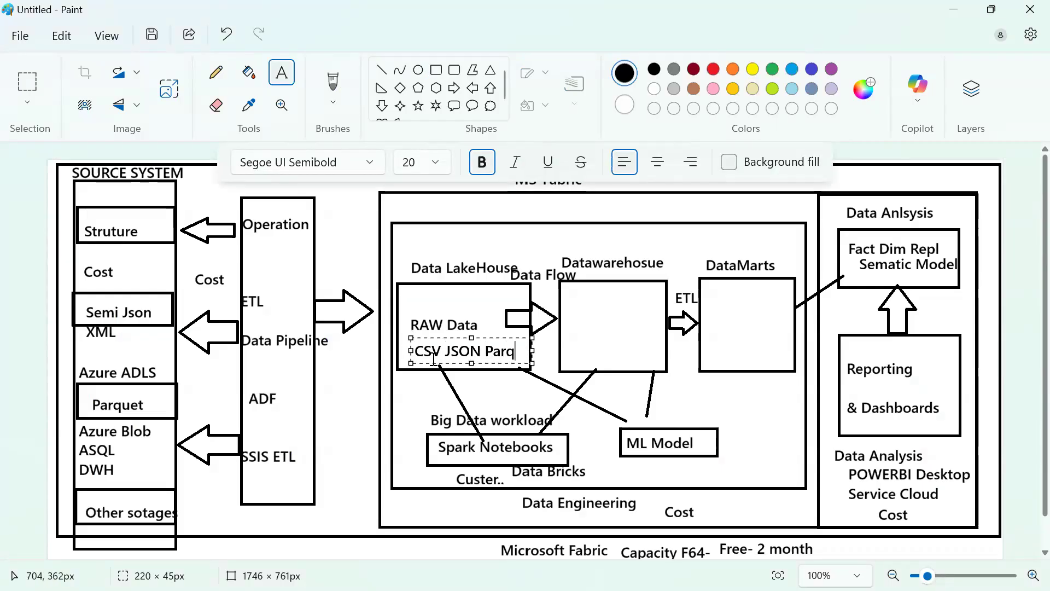
click(574, 417)
Draw a temporary pen arrow from the lakehouse file formats to the Datawarehosue box and clear it.
mouse_move(481, 344)
mouse_down()
mouse_move(523, 278)
mouse_move(560, 305)
mouse_up()
drag(561, 290, 580, 309)
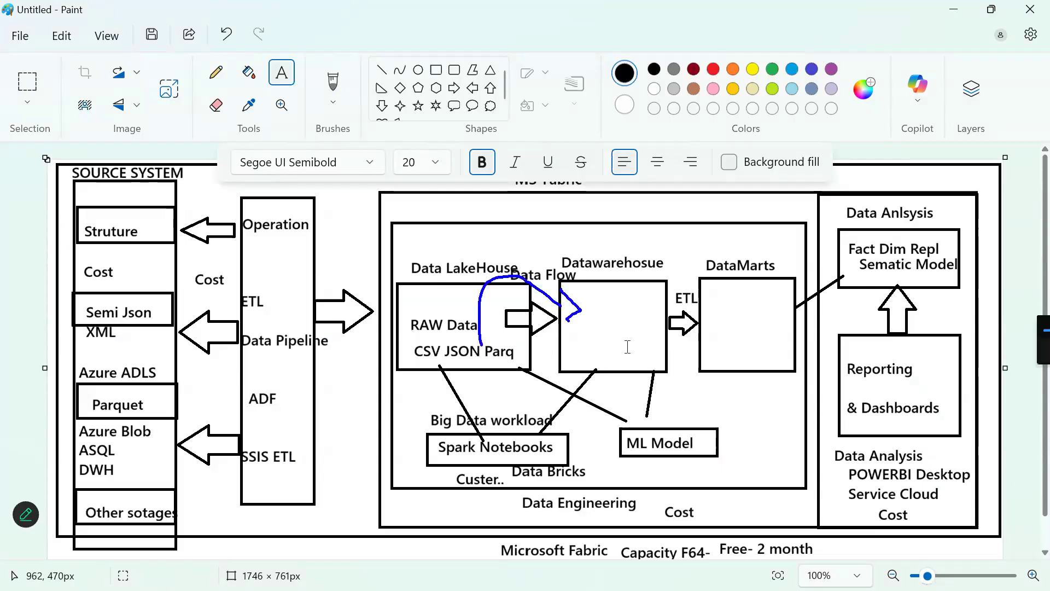
key(Escape)
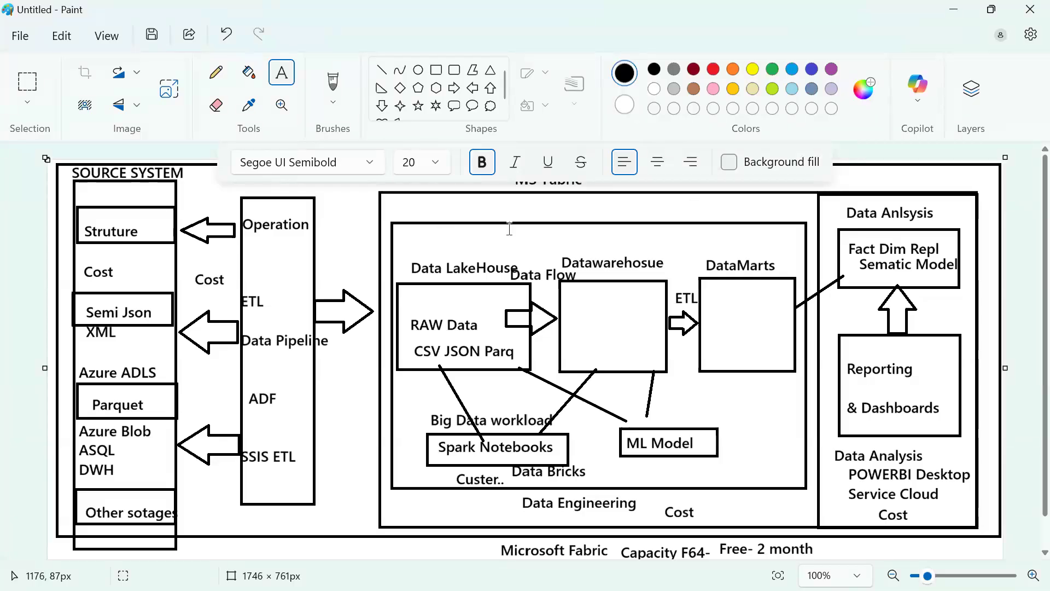
Switch to Country_Wise_Data.csv in Notepad and highlight its header and data rows to examine the comma-separated structure.
key(alt+Tab)
key(alt+Tab)
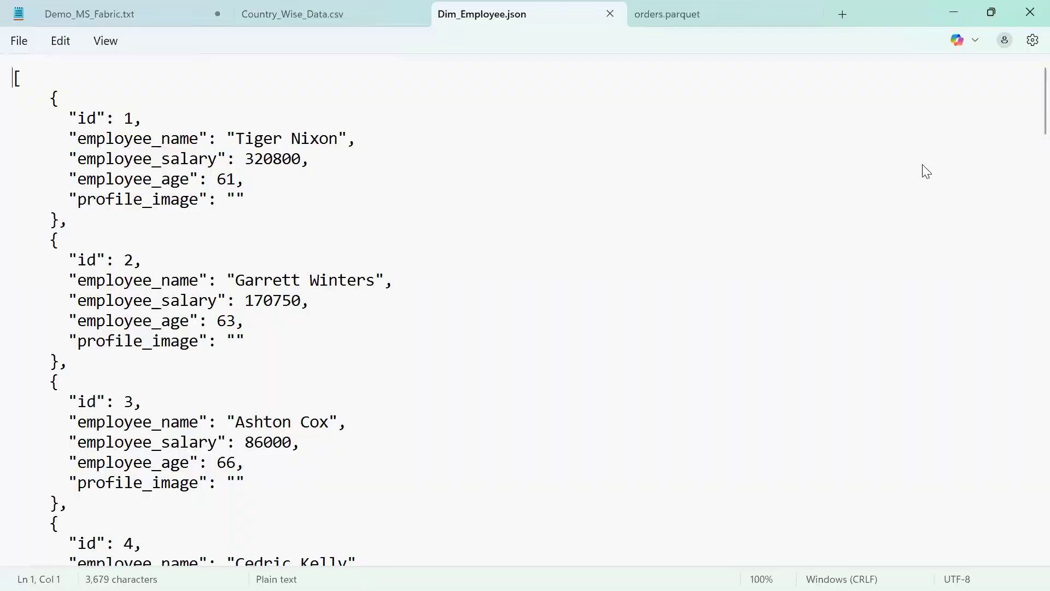
click(319, 15)
click(14, 78)
key(shift+Down)
key(shift+Down)
key(shift+Down)
key(shift+Down)
key(shift+Down)
key(shift+Down)
key(shift+Down)
key(shift+Down)
key(shift+Down)
key(shift+Down)
key(shift+Down)
key(shift+Down)
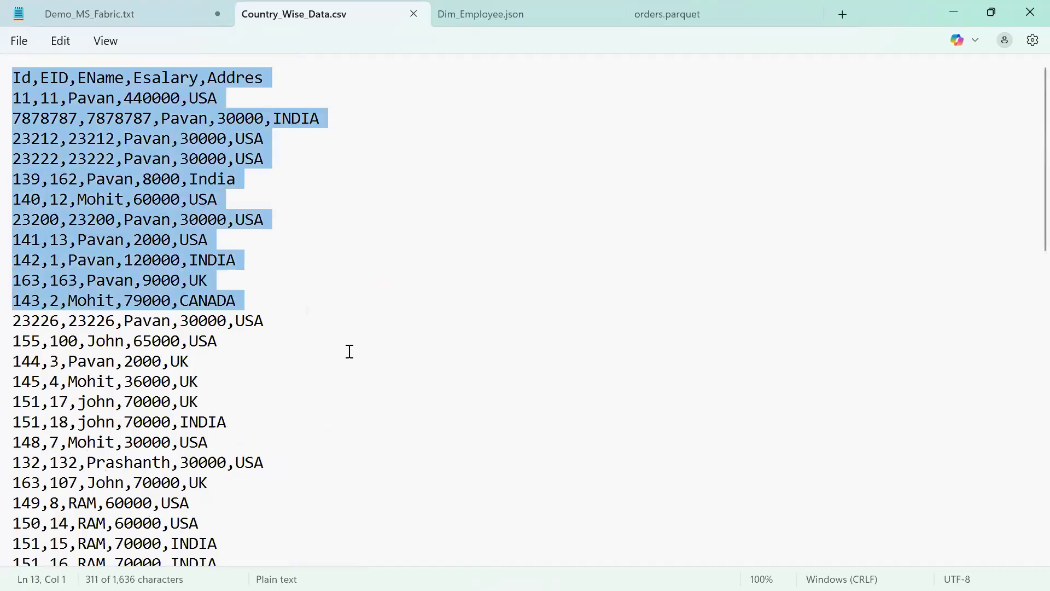
key(shift+Down)
key(shift+Down)
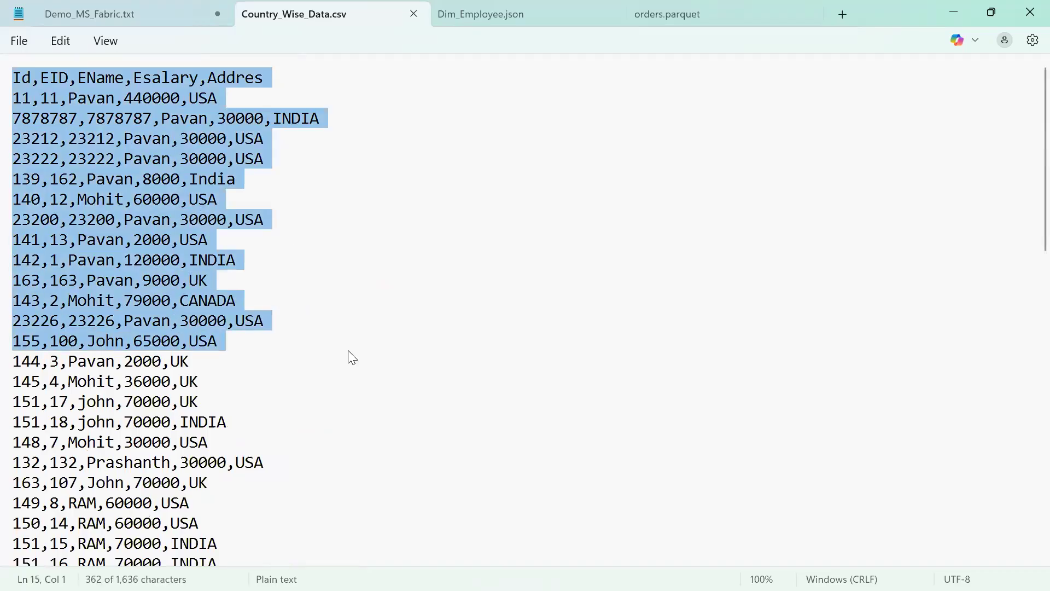
drag(13, 78, 172, 444)
click(34, 79)
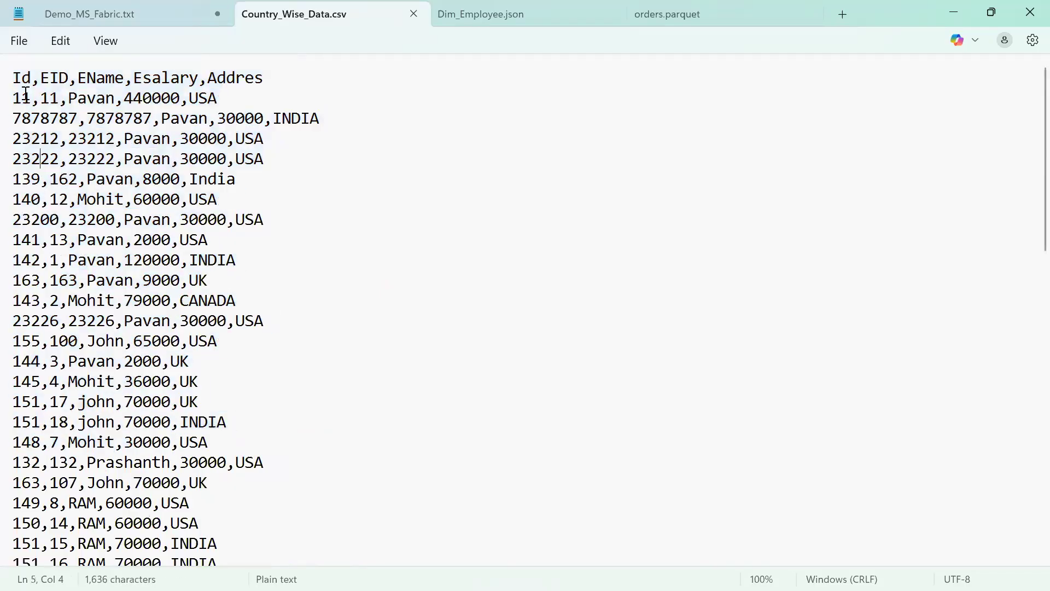
drag(13, 78, 117, 225)
Copy all the text of Country_Wise_Data.csv and paste it into a new blank Excel workbook.
key(ctrl+a)
key(ctrl+c)
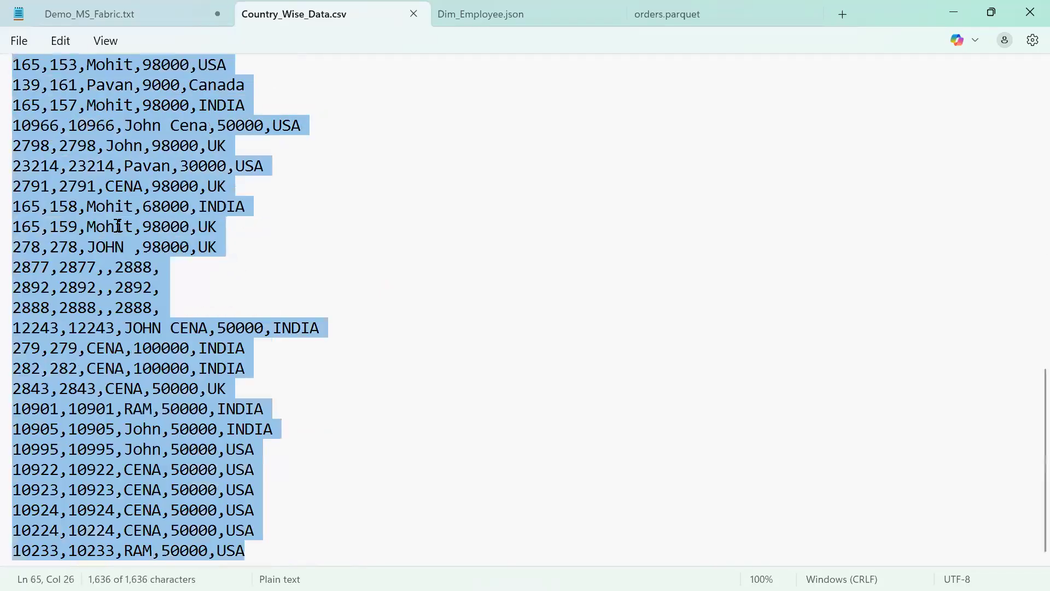
key(super)
text(excel)
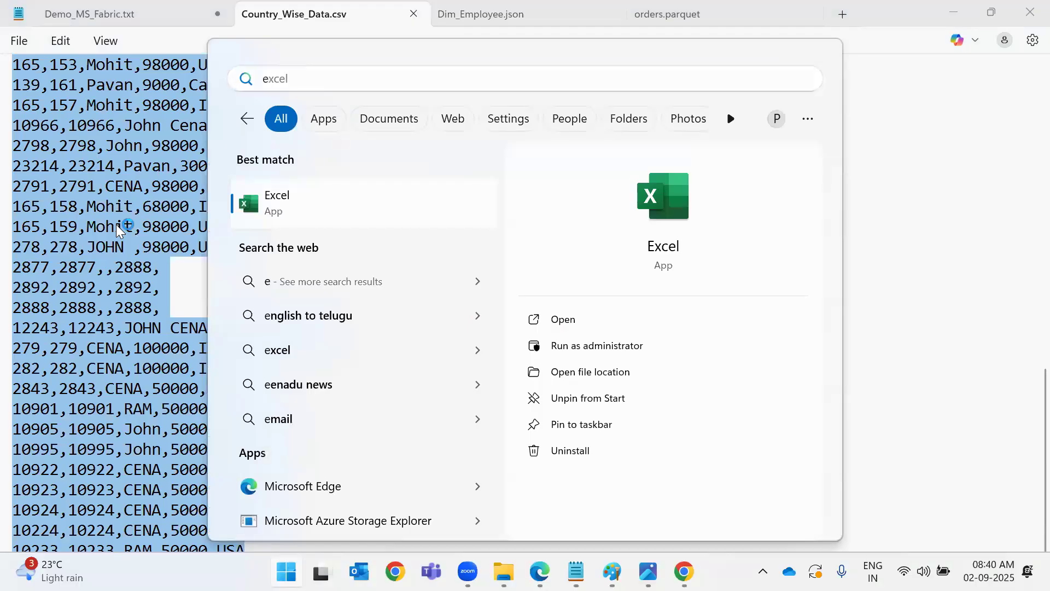
key(Return)
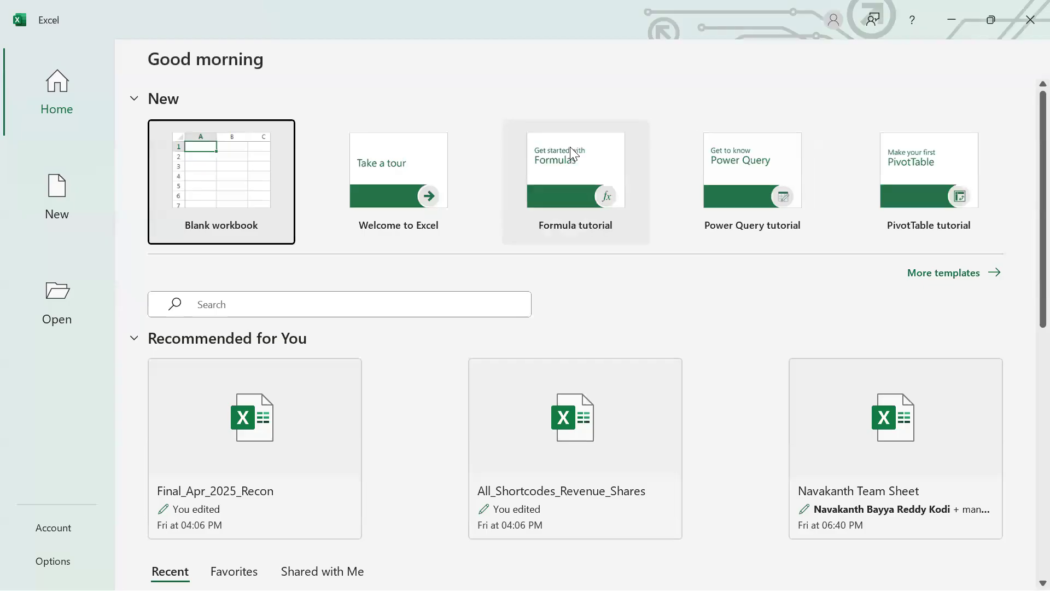
click(212, 160)
key(ctrl+v)
Split the pasted text in column A into separate columns with Text to Columns, adding comma as a delimiter.
key(alt)
key(a)
key(e)
click(759, 462)
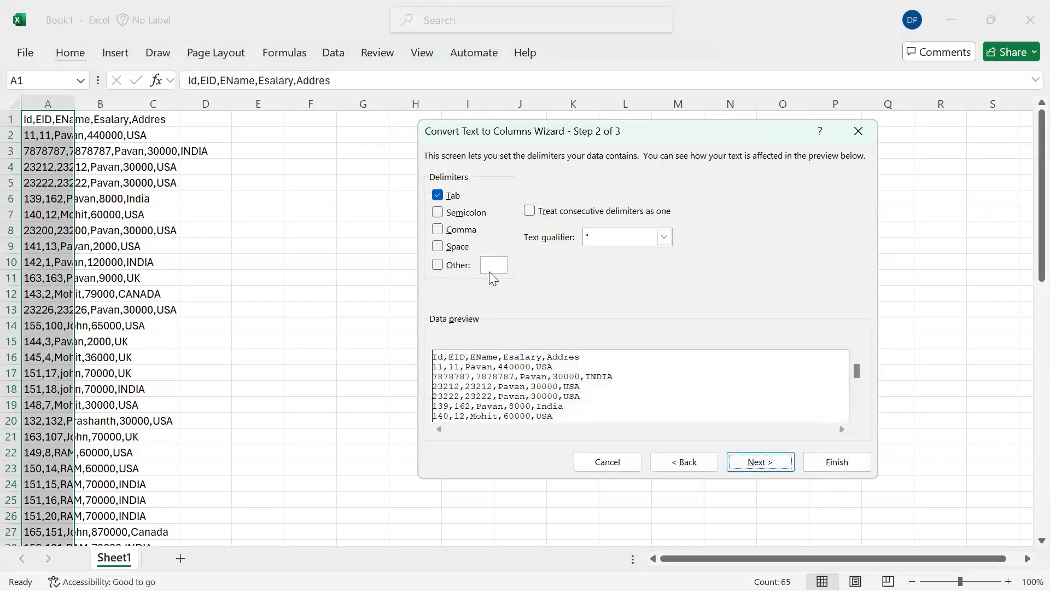
click(469, 234)
click(762, 463)
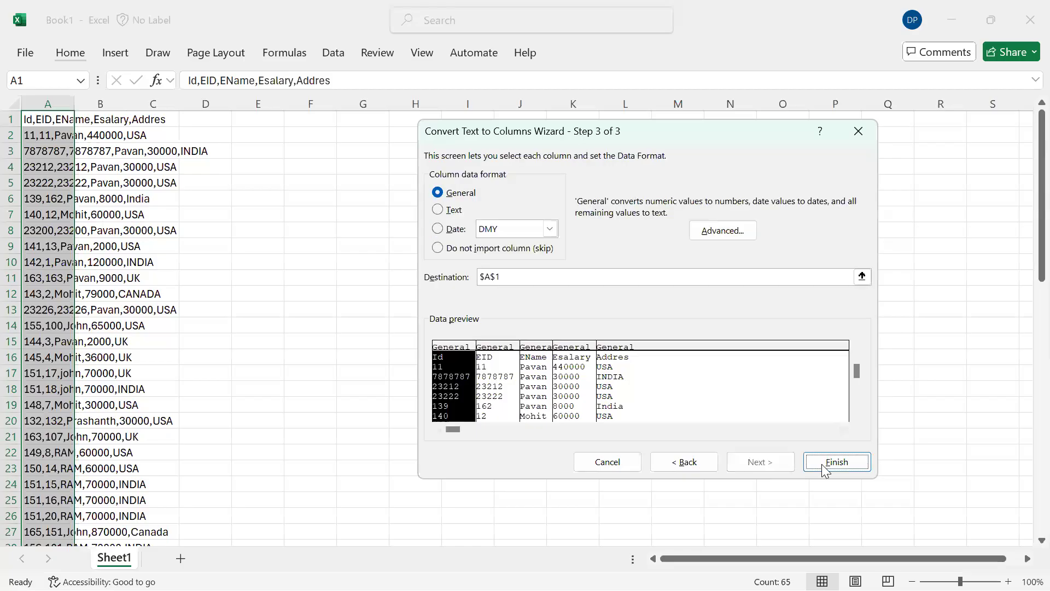
click(826, 464)
Create a PivotTable from the split data on a new sheet, with Addres as rows and Esalary and EID as values.
key(ctrl+shift+End)
key(alt+n)
key(v)
key(t)
key(Return)
drag(843, 282, 832, 504)
drag(809, 260, 969, 517)
drag(799, 223, 967, 519)
Change the EID value field's calculation in the PivotTable to Count.
click(1026, 509)
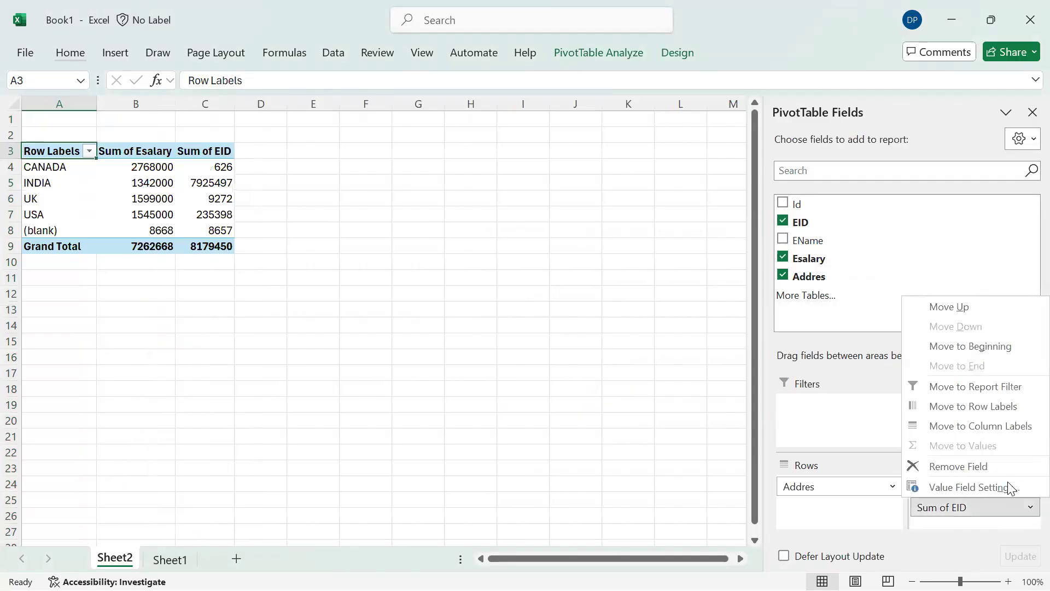
click(1009, 487)
click(541, 327)
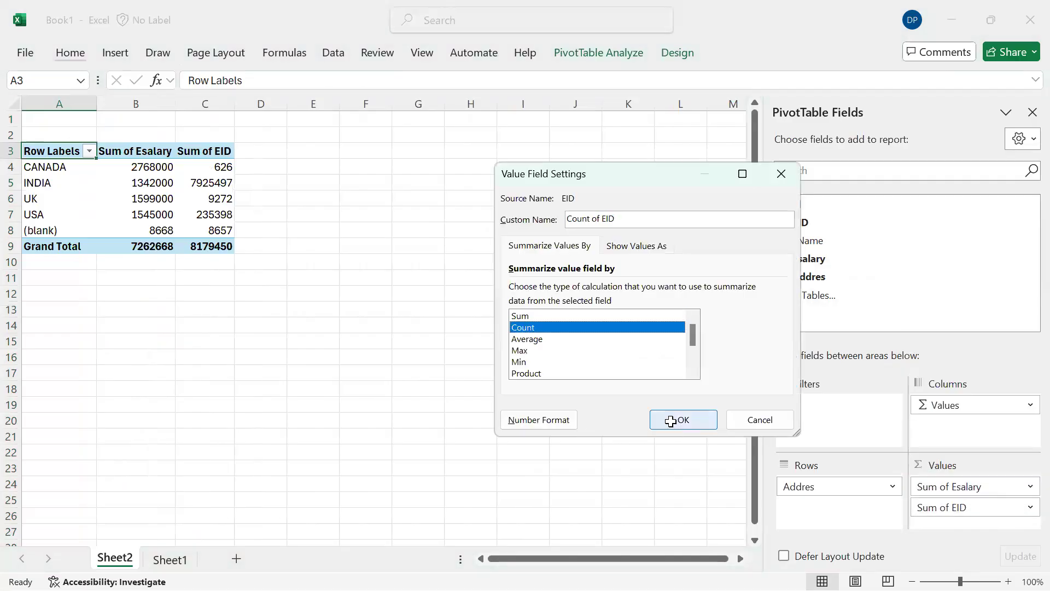
click(673, 421)
Examine the salary totals and employee counts per country in the PivotTable, including the (blank) row.
click(122, 213)
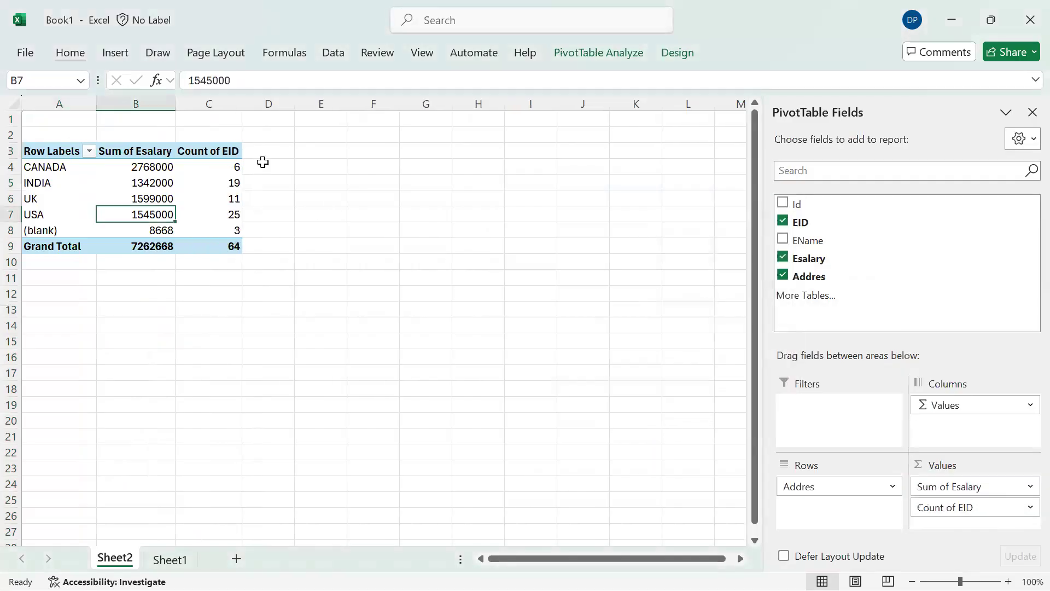
key(ctrl+a)
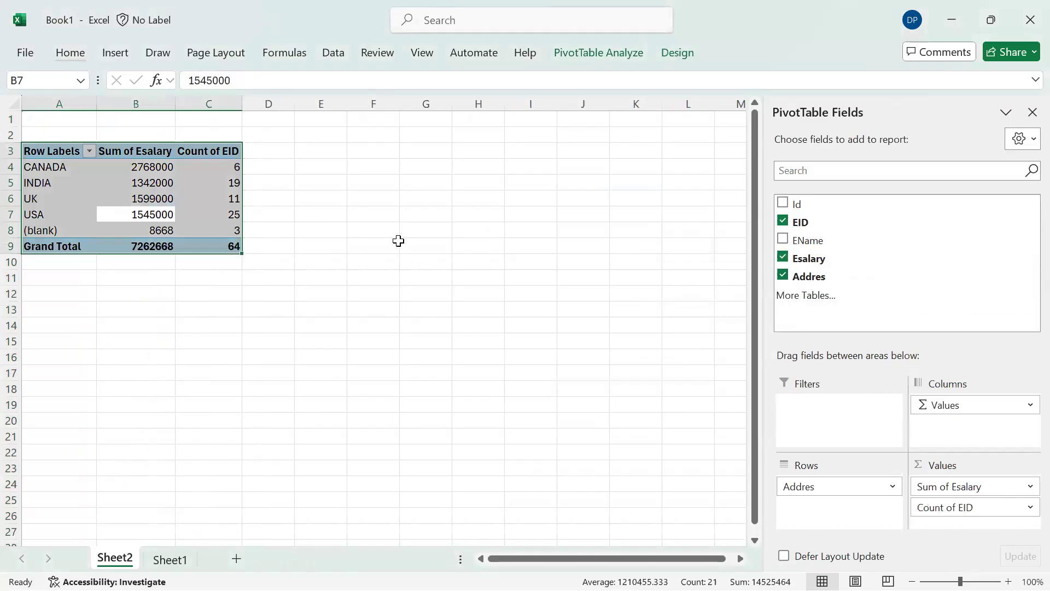
click(260, 181)
click(164, 183)
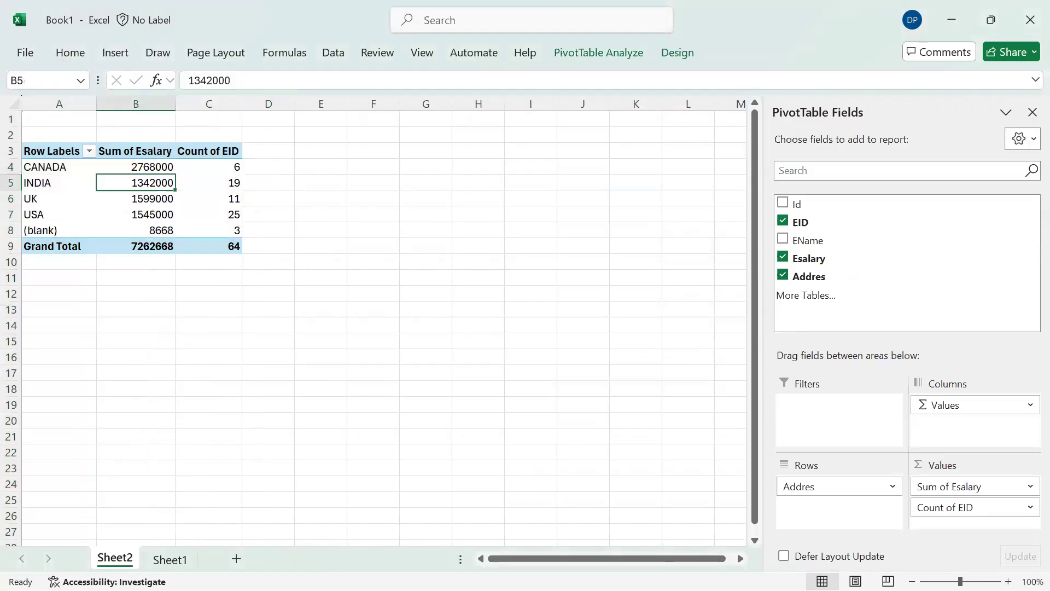
key(alt)
click(413, 321)
click(100, 215)
click(58, 231)
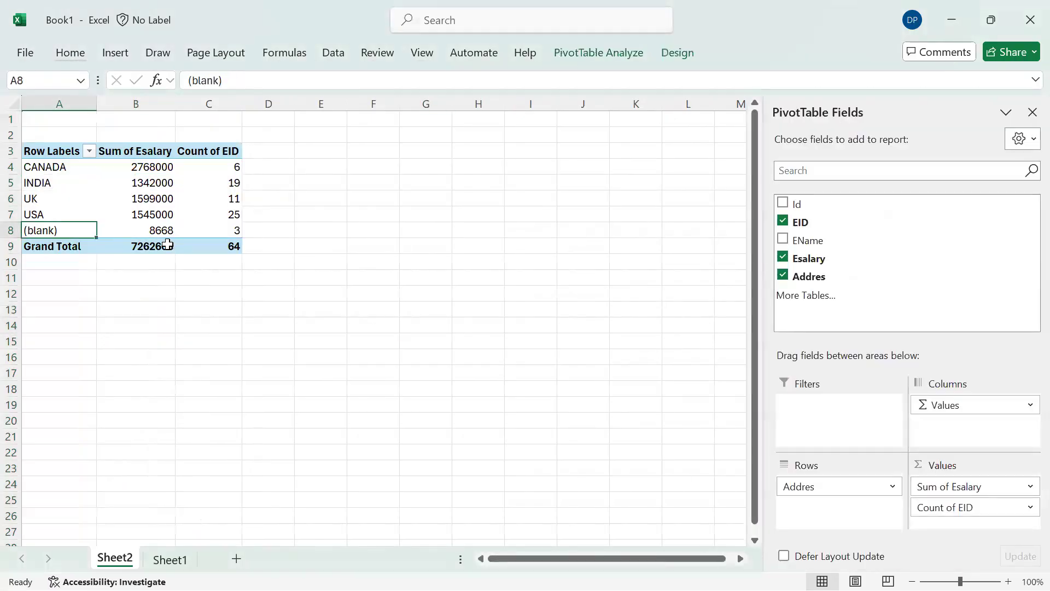
click(159, 178)
click(68, 194)
Rename the PivotTable's Row Labels header to Country.
click(49, 153)
key(ctrl+shift+Right)
key(ctrl+shift+Down)
key(ctrl+Down)
key(ctrl+Up)
text(Country)
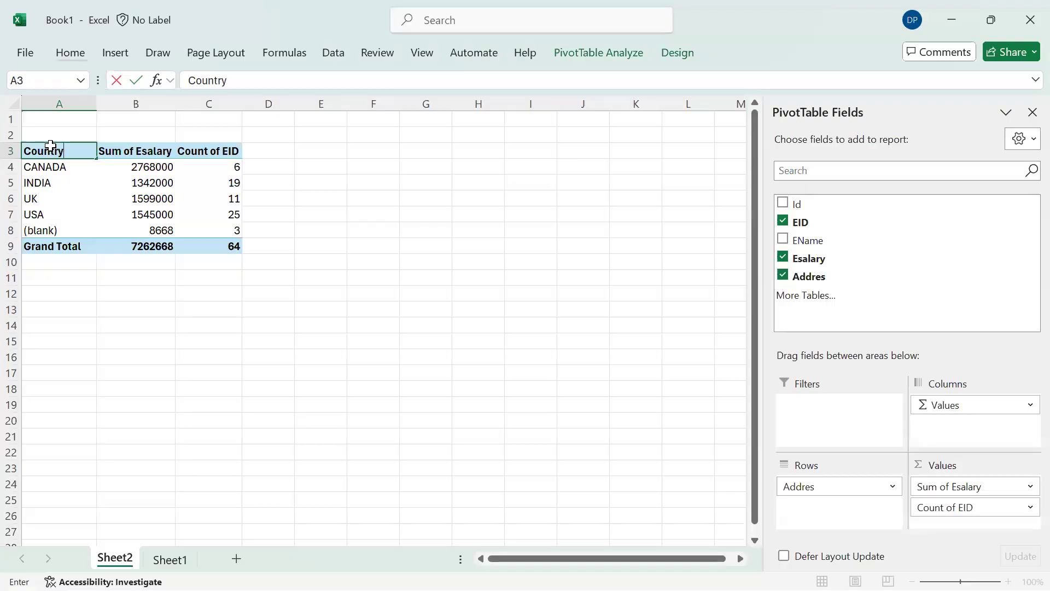
key(Return)
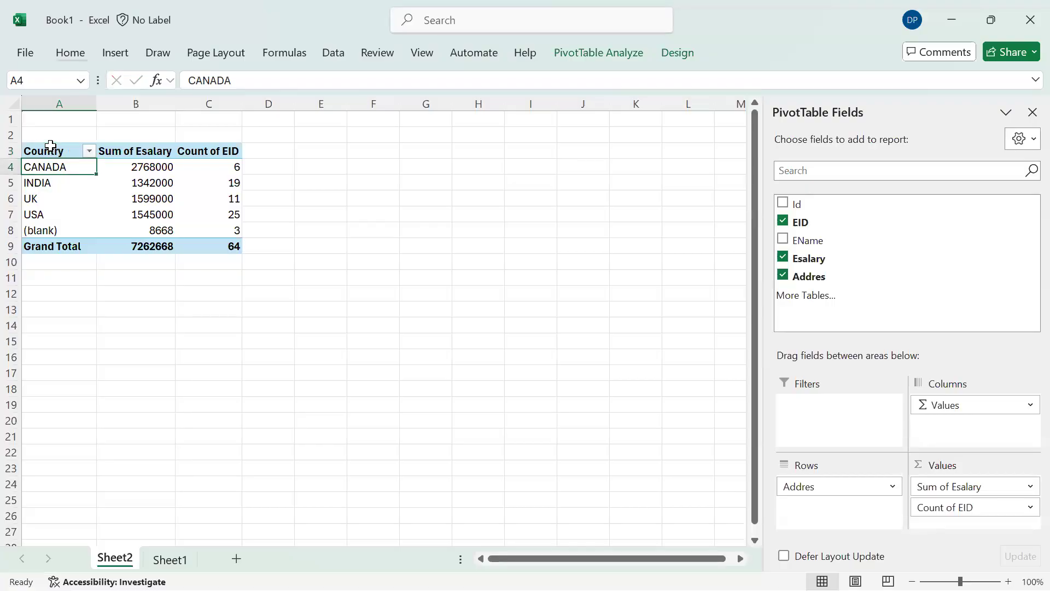
double_click(137, 152)
text(Re)
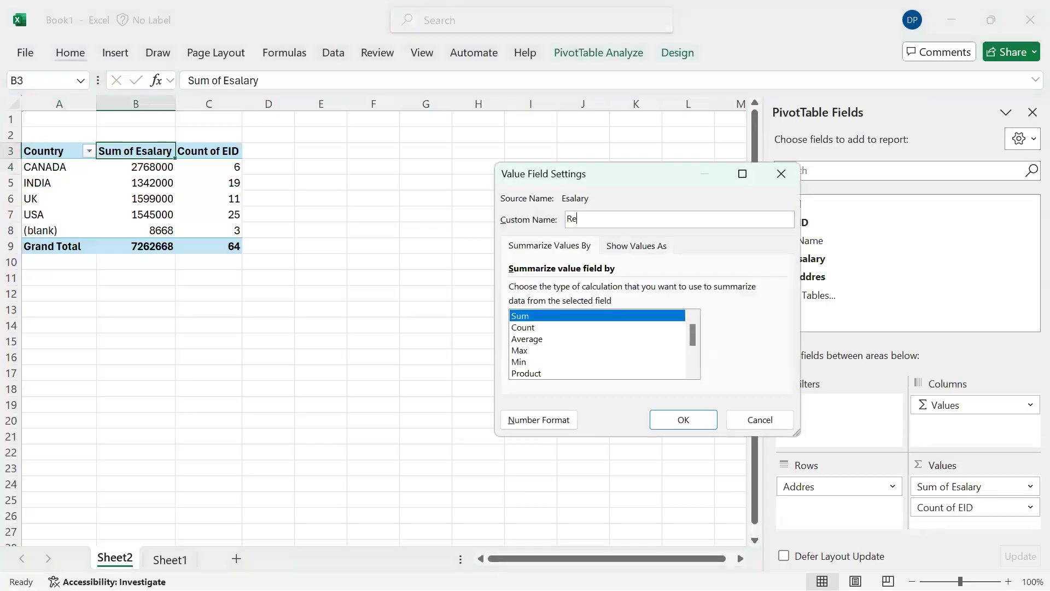
key(Escape)
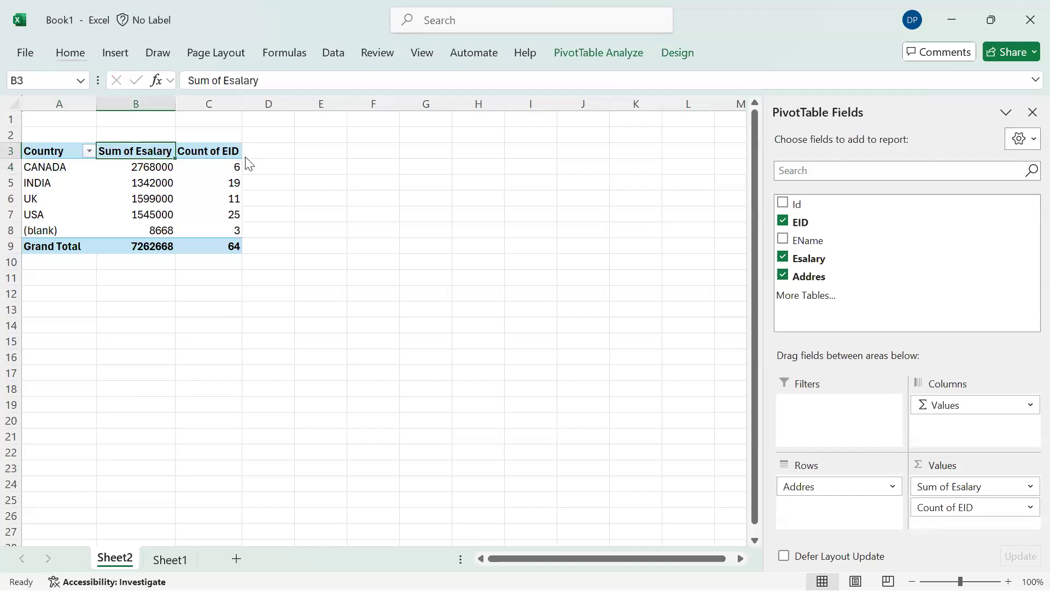
Switch to Country_Wise_Data.csv in Notepad and highlight its header and first data rows to review the raw text.
key(alt+Tab)
click(345, 225)
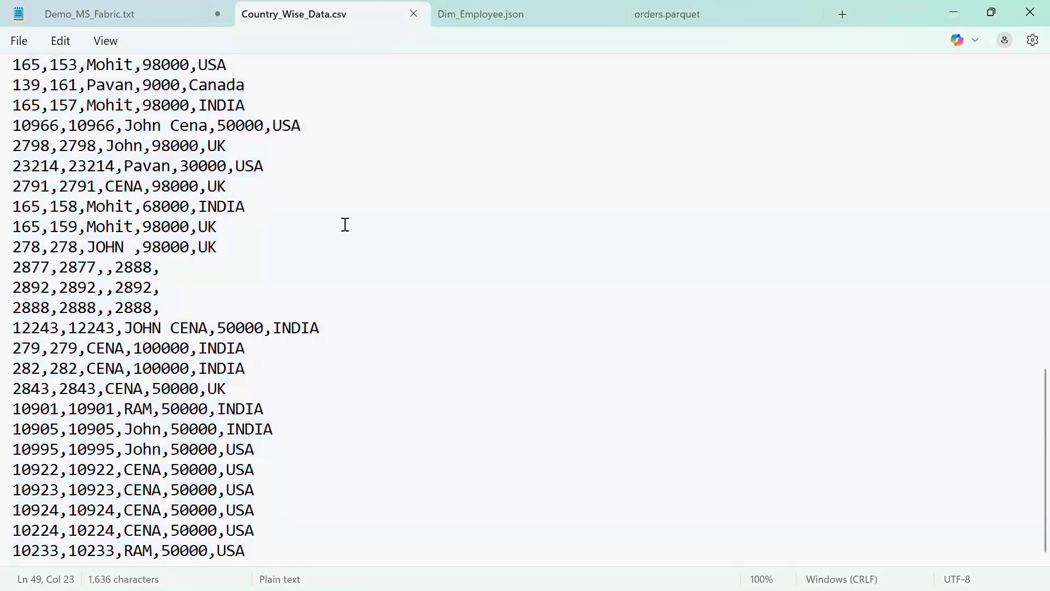
click(464, 111)
scroll(464, 111, up, 9)
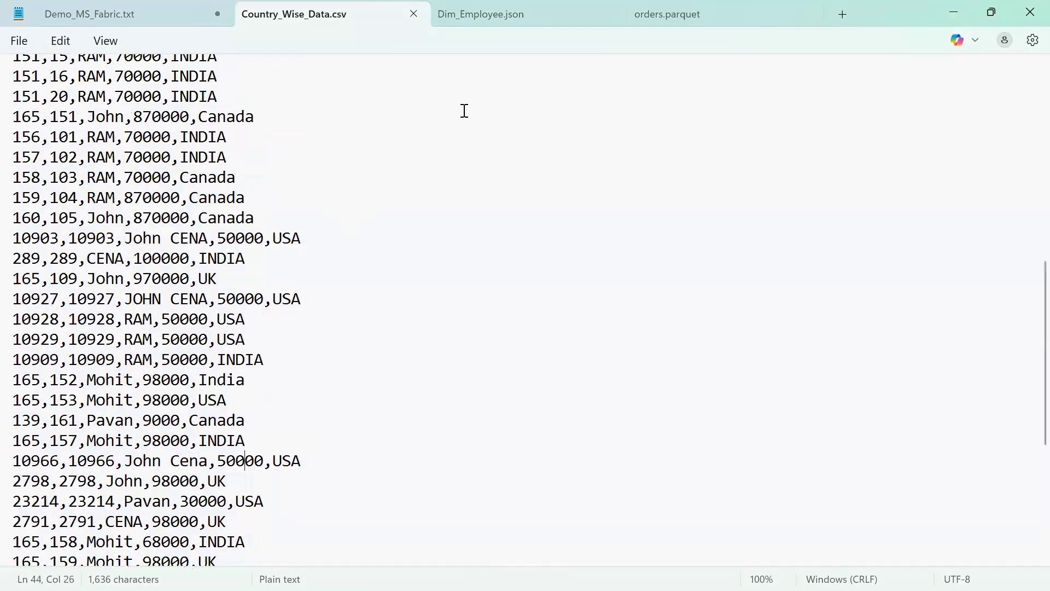
scroll(22, 137, up, 4)
drag(10, 77, 147, 382)
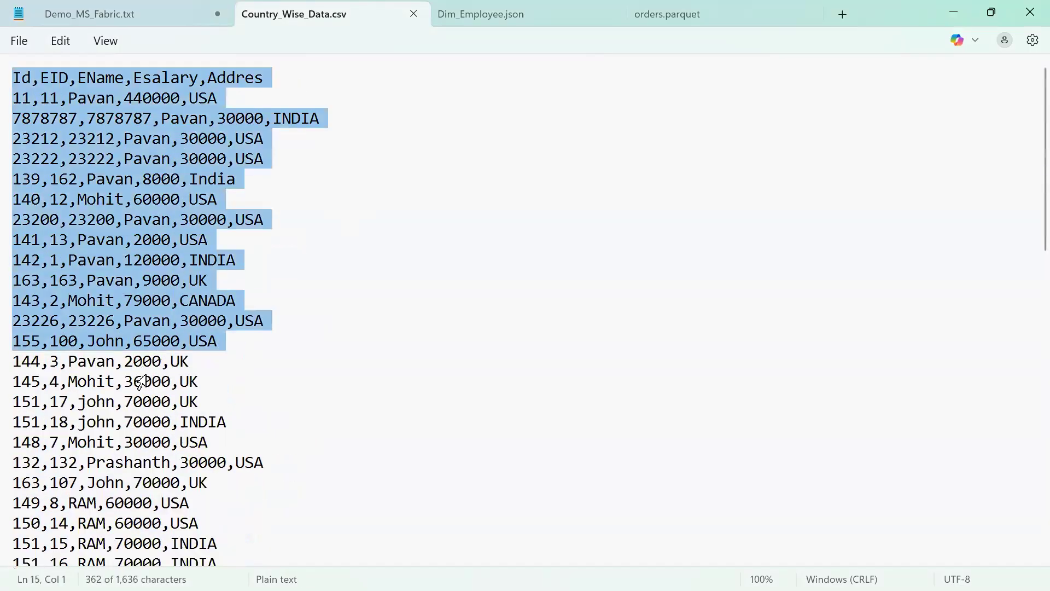
click(302, 186)
Switch to the Excel workbook and inspect Sheet1 down to its last data row and the worksheet's final row.
key(alt+Tab)
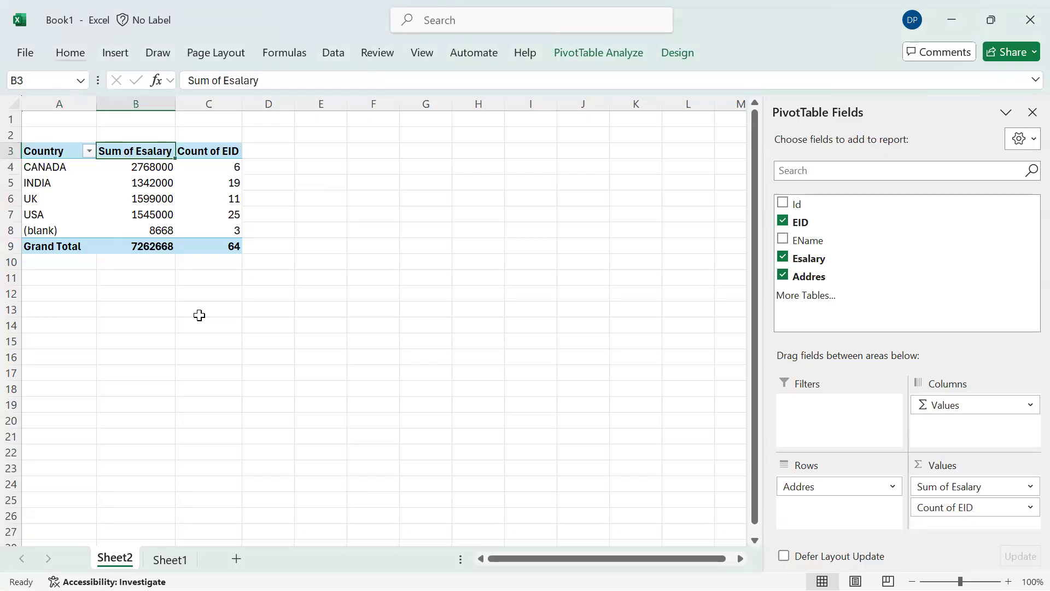
click(170, 559)
click(196, 263)
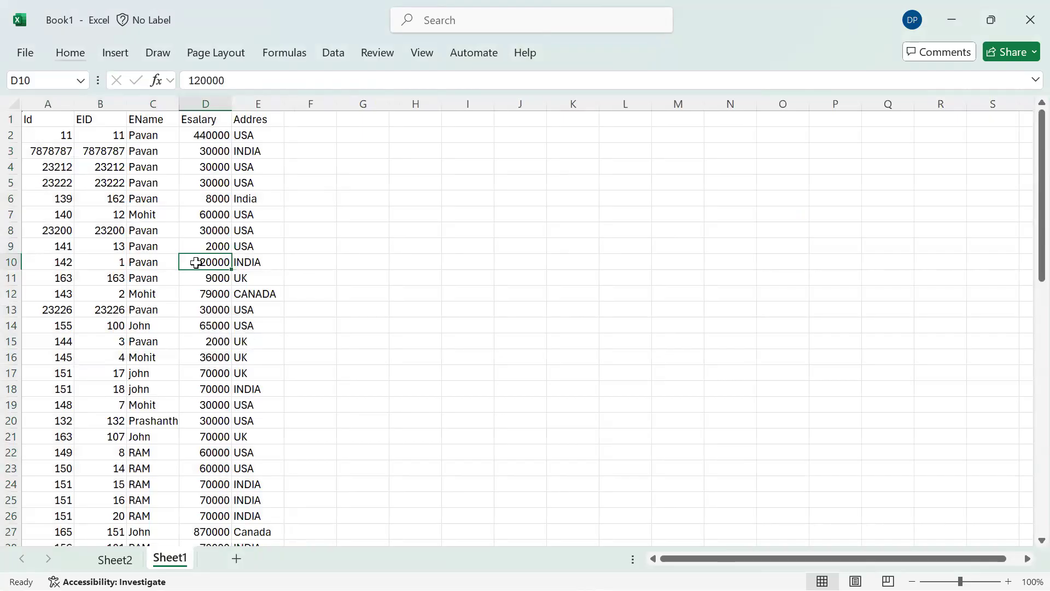
key(ctrl+Down)
key(Left)
key(ctrl+Left)
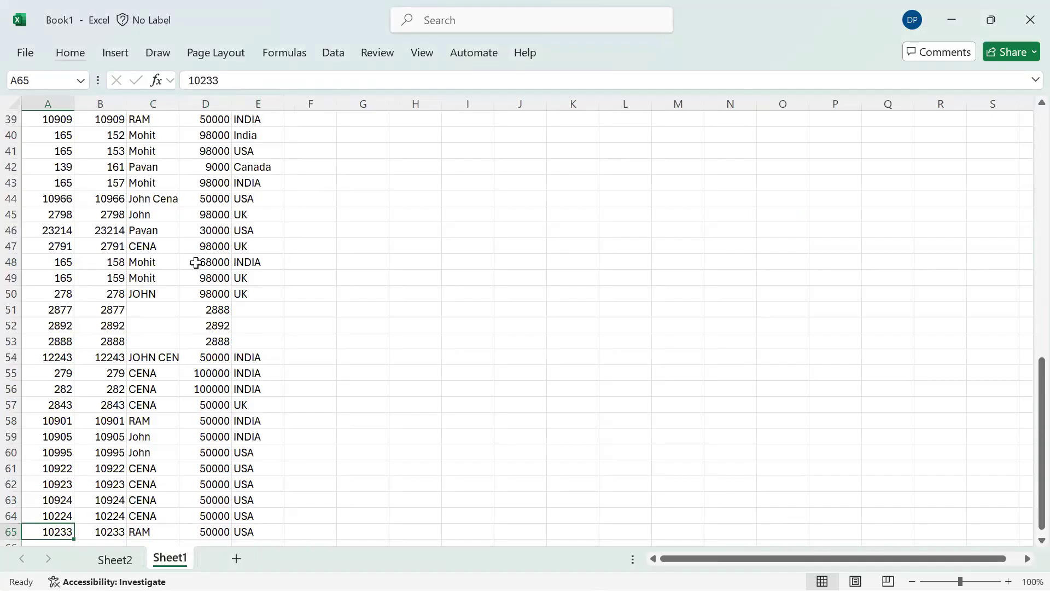
key(ctrl+Down)
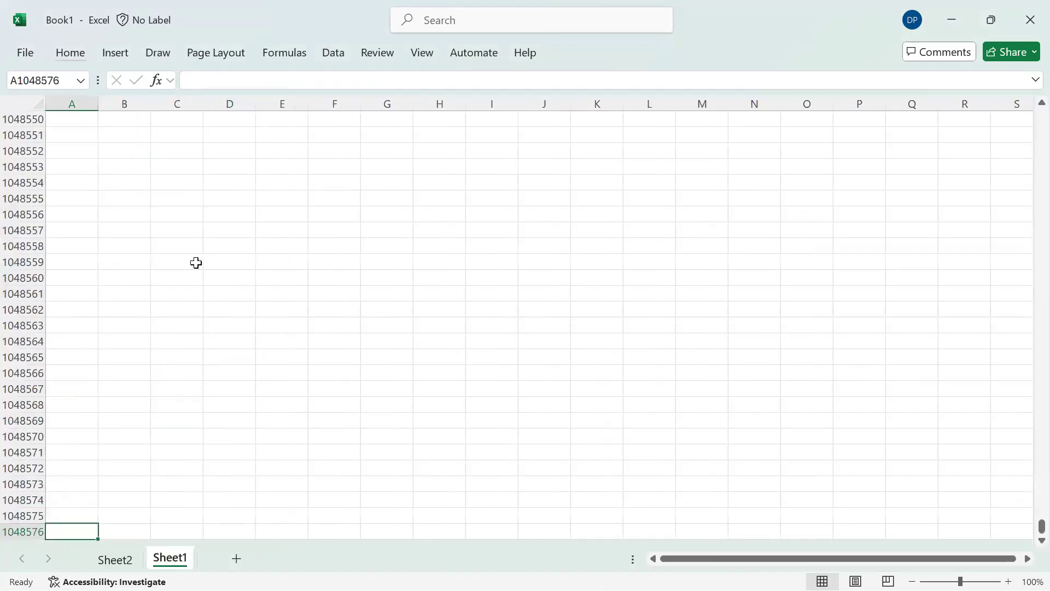
key(ctrl+Up)
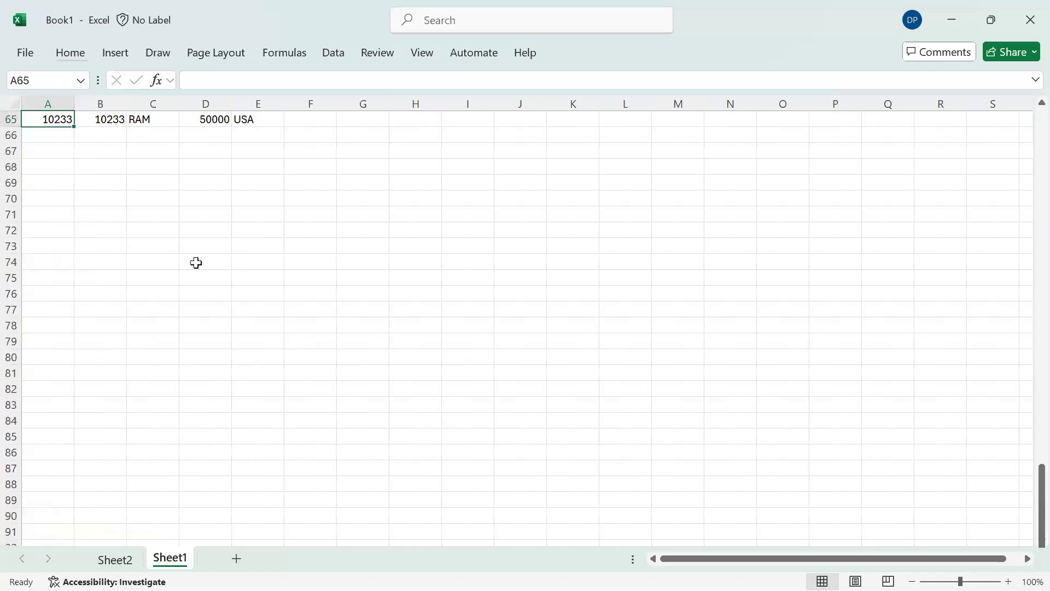
key(ctrl+Up)
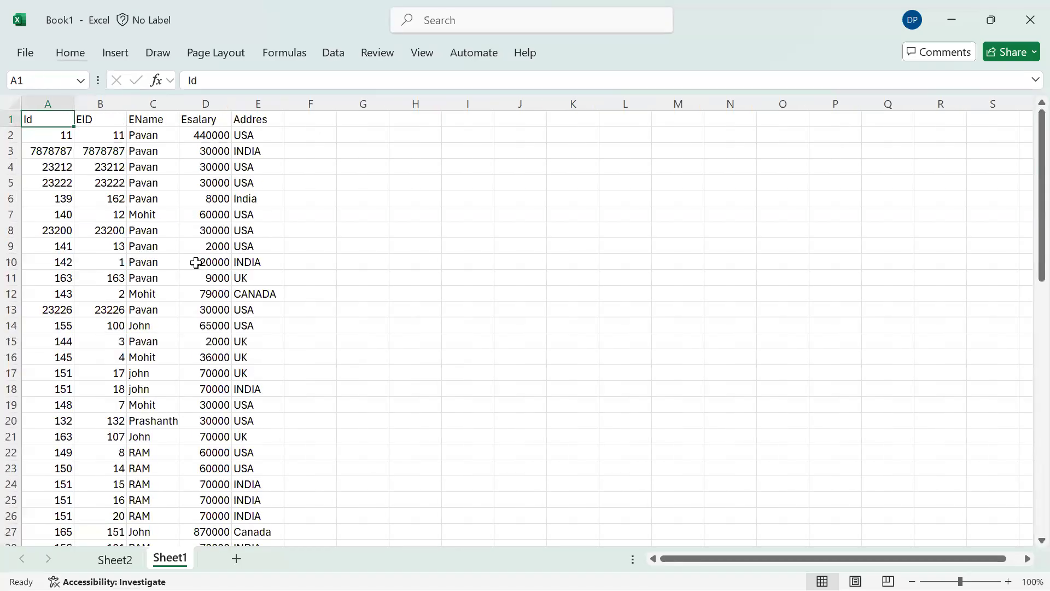
Switch to Notepad and compare the raw contents of Country_Wise_Data.csv, Dim_Employee.json and orders.parquet.
key(alt+Tab)
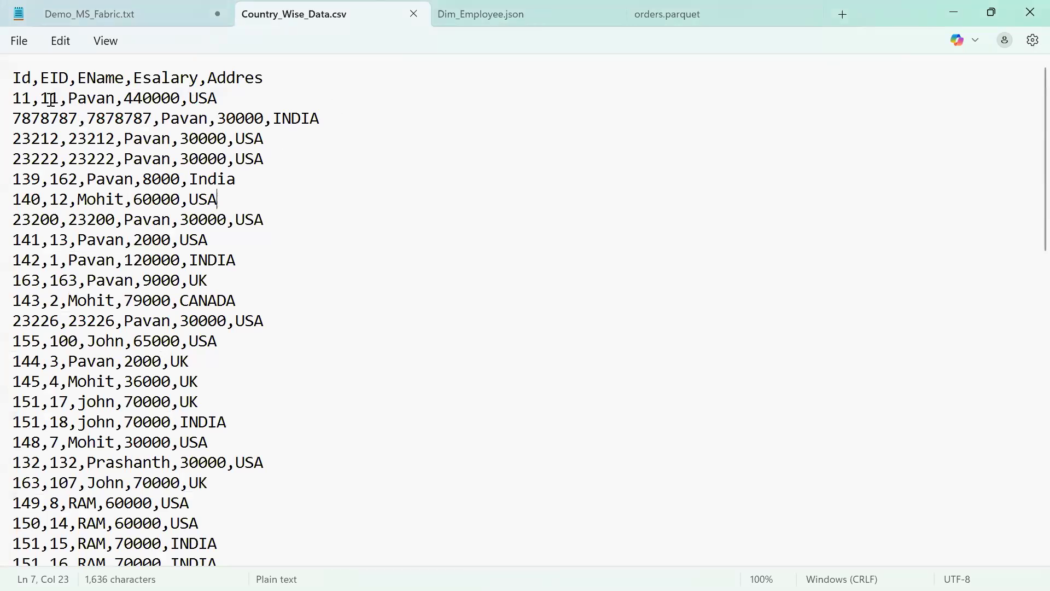
drag(13, 79, 262, 285)
click(342, 282)
click(492, 19)
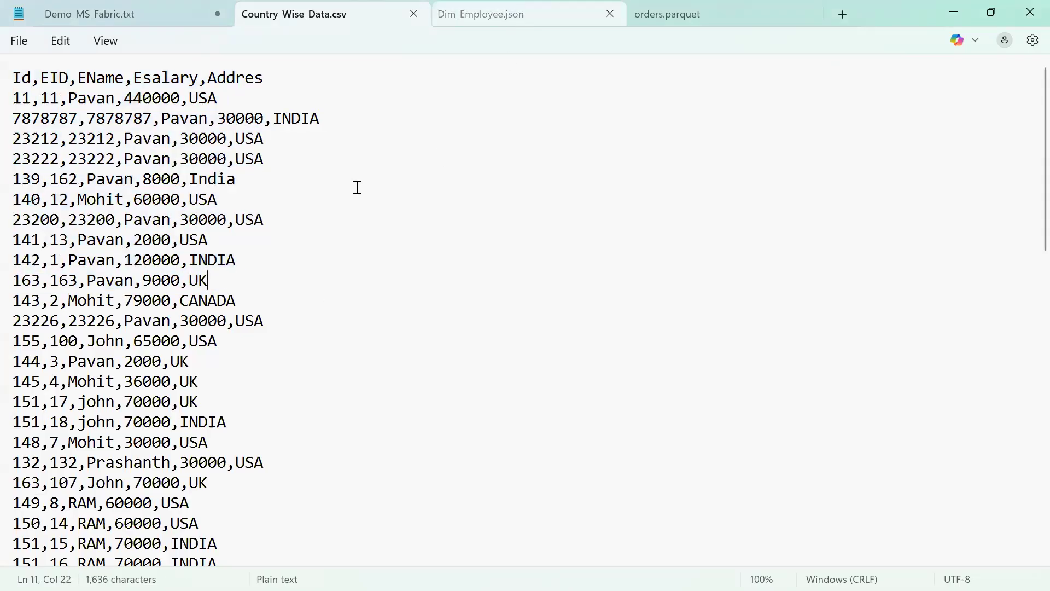
drag(224, 402, 225, 404)
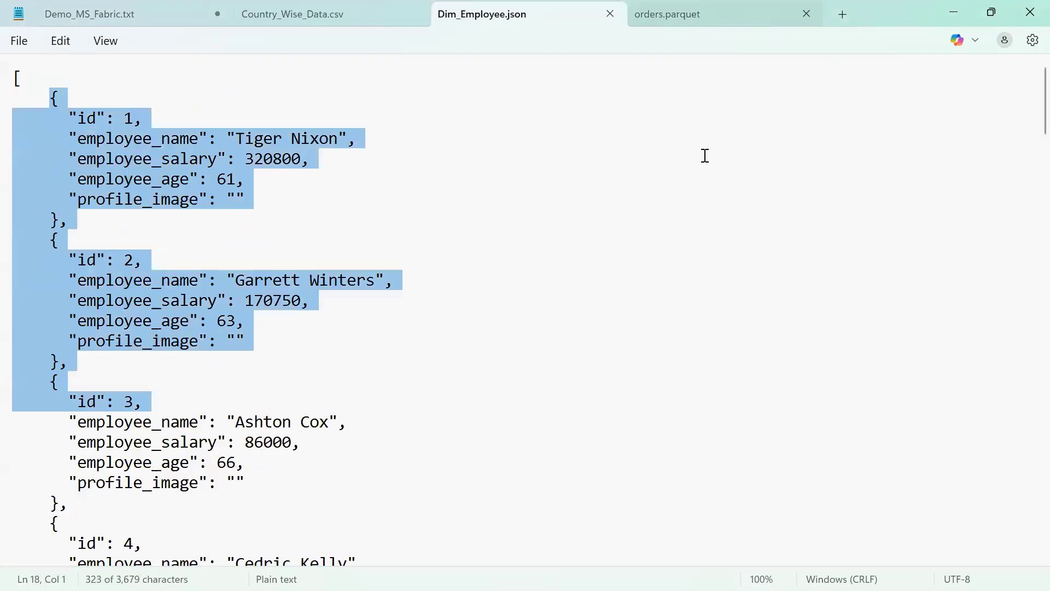
key(ctrl+Tab)
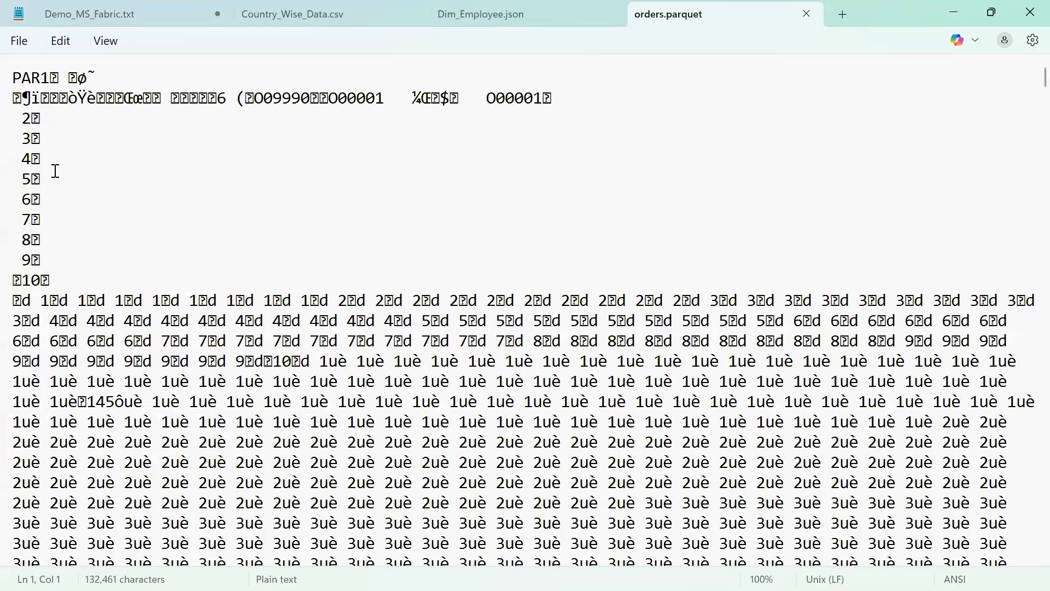
click(320, 12)
click(505, 5)
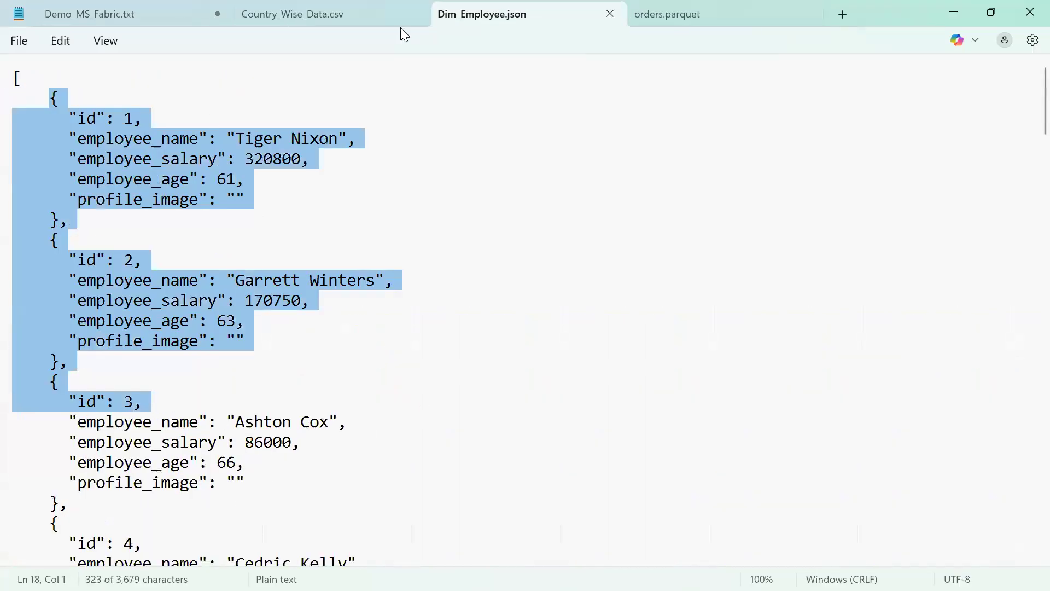
click(351, 4)
click(527, 10)
Switch to the Paint diagram, mark the lakehouse, warehouse and Spark Notebooks with temporary pen ticks, arrows and outlines, and clear the marks.
key(alt+Tab)
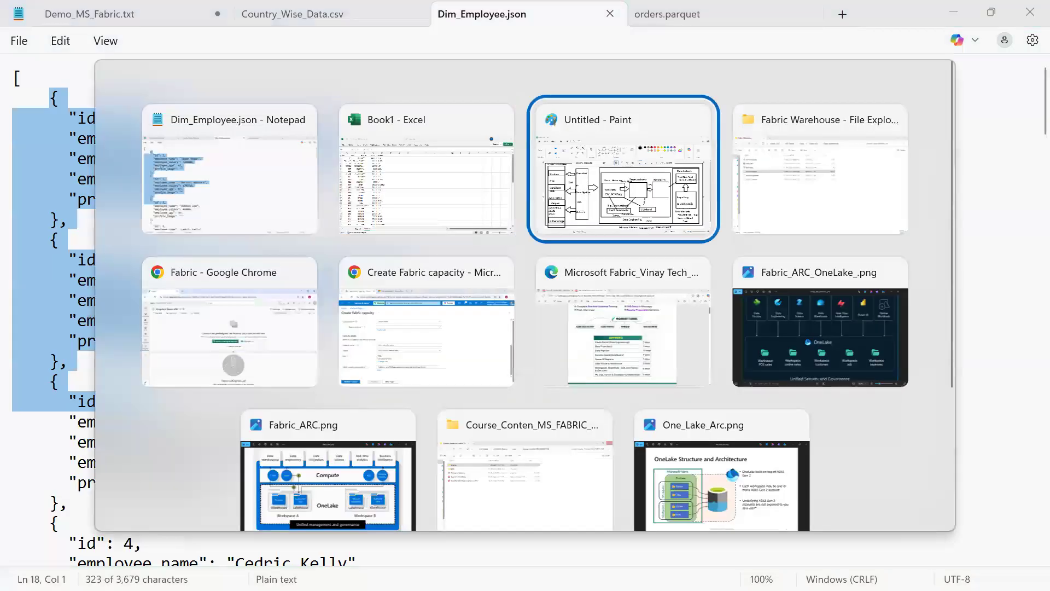
drag(452, 288, 542, 241)
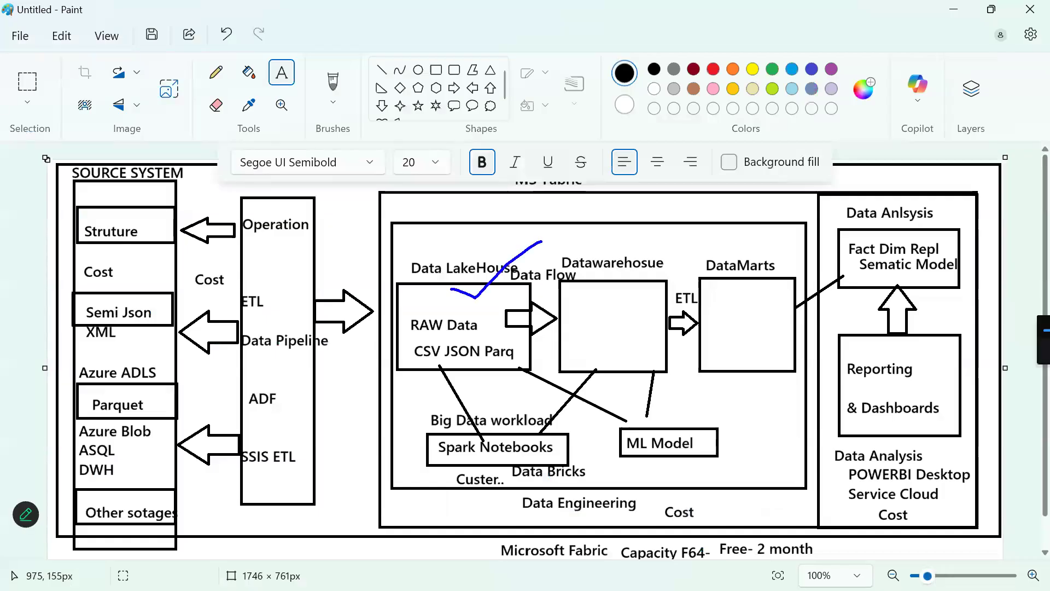
drag(334, 321, 393, 320)
mouse_move(504, 403)
mouse_down()
mouse_move(506, 432)
mouse_move(514, 391)
mouse_up()
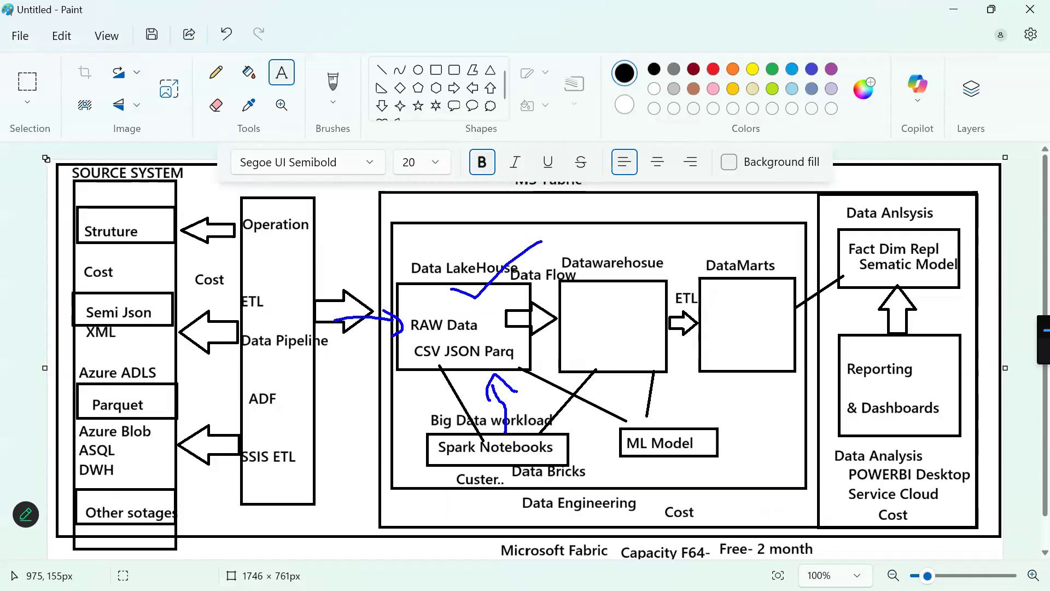
drag(585, 276, 695, 238)
mouse_move(452, 433)
mouse_down()
mouse_move(496, 479)
mouse_move(538, 432)
mouse_move(452, 432)
mouse_up()
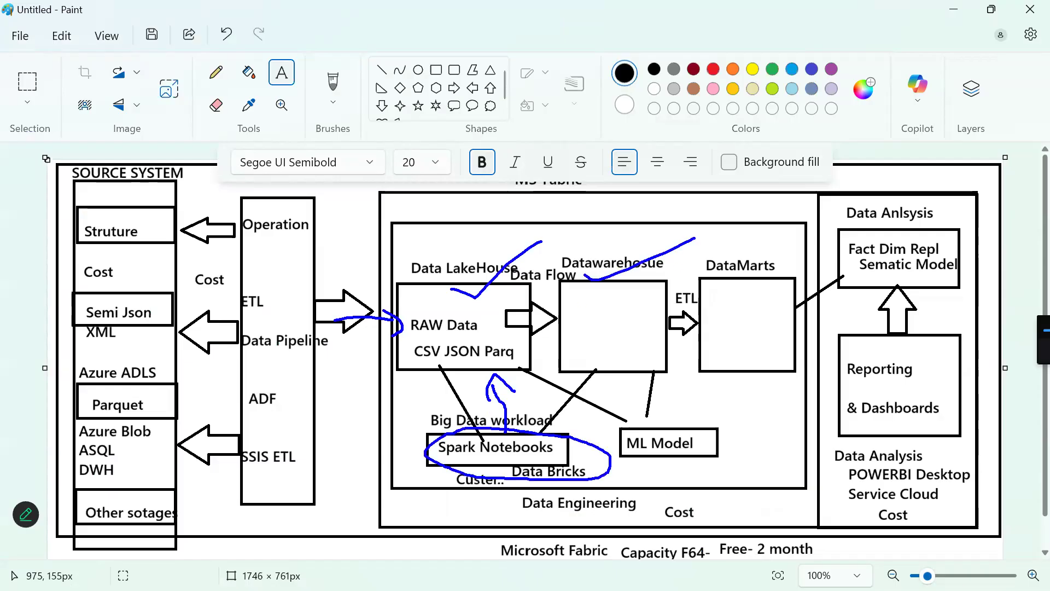
click(323, 423)
mouse_move(376, 440)
mouse_down()
mouse_move(438, 381)
mouse_move(438, 411)
mouse_up()
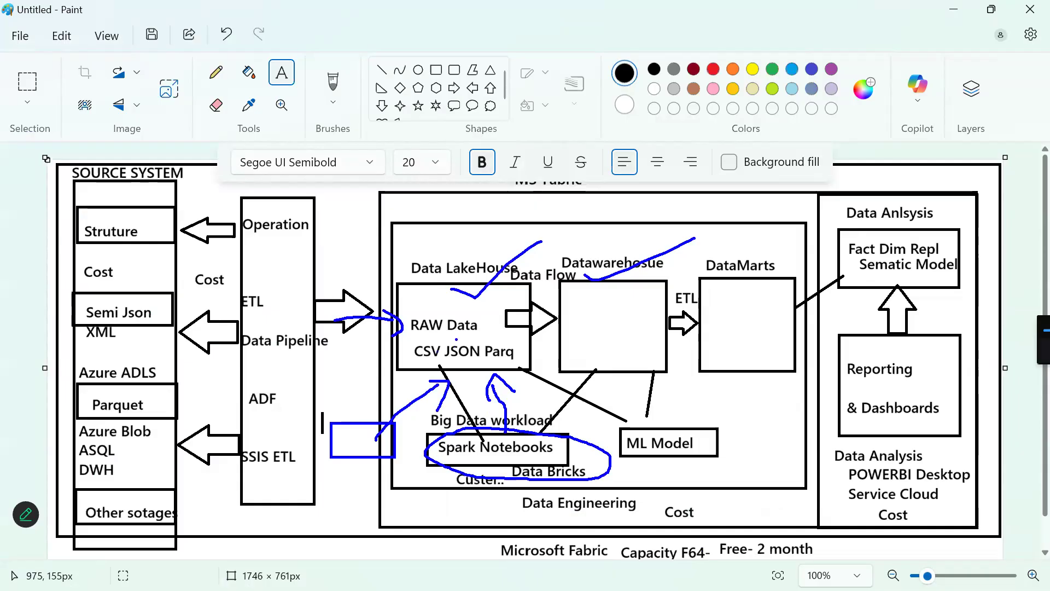
key(Escape)
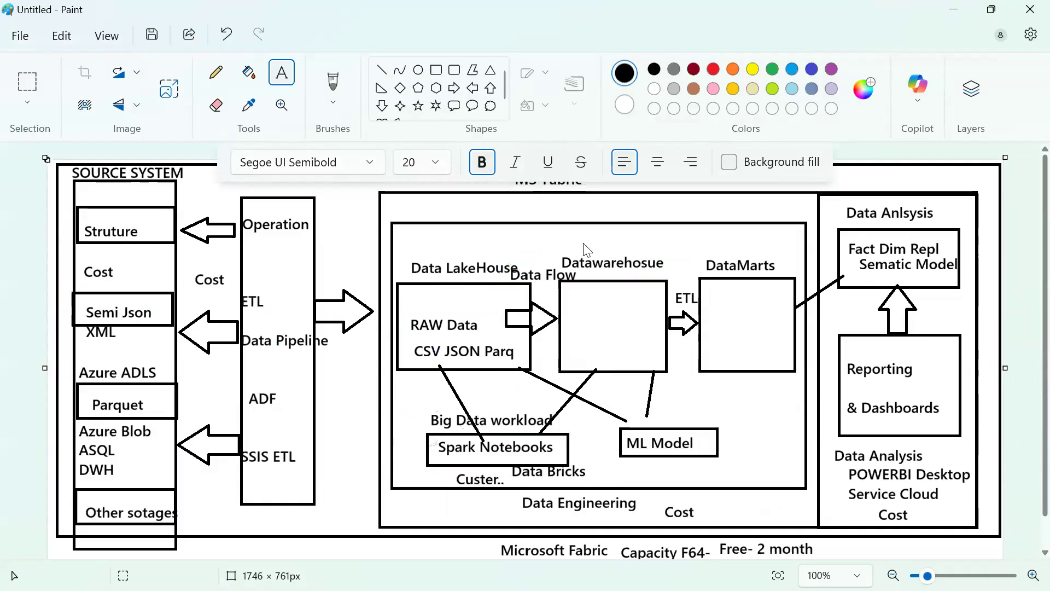
Switch to the VinayTech_Demo_WSP workspace in Chrome and start a new Lakehouse item.
key(alt+Tab)
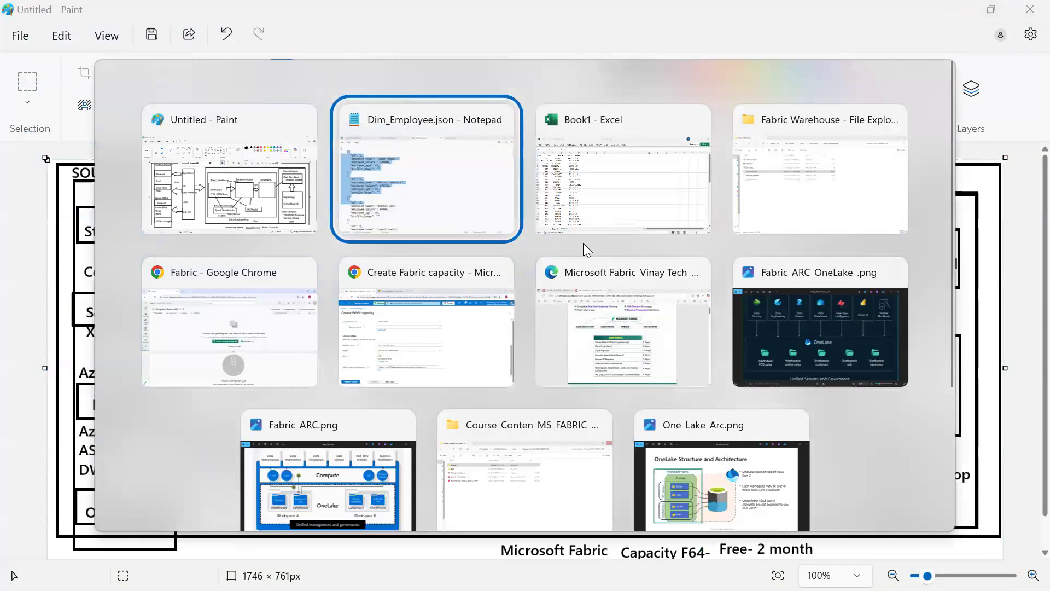
key(alt+Tab)
key(alt+Tab)
key(alt+Tab)
key(alt+Tab)
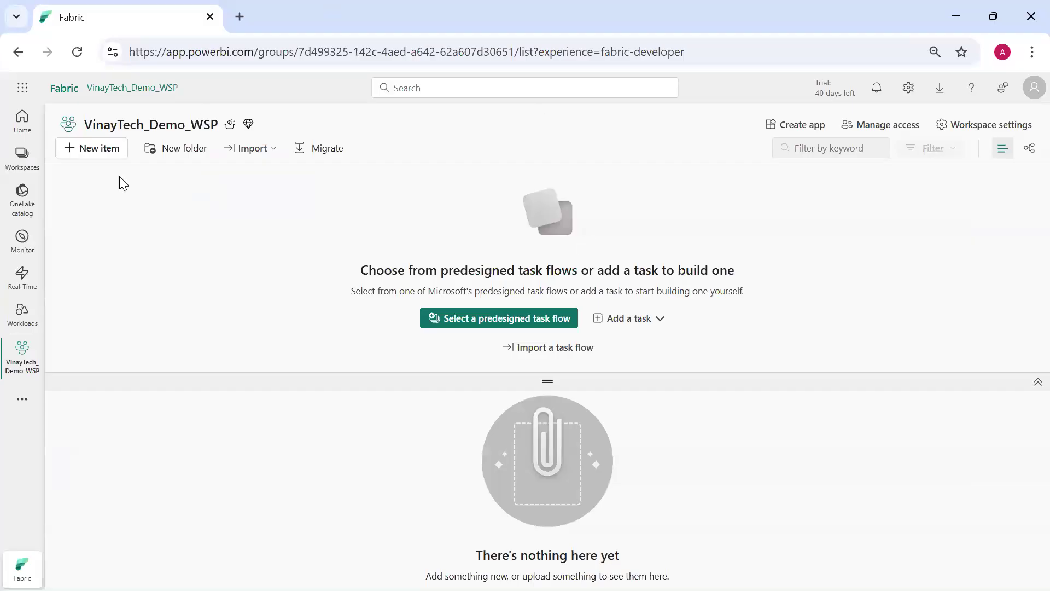
drag(86, 126, 211, 184)
click(189, 208)
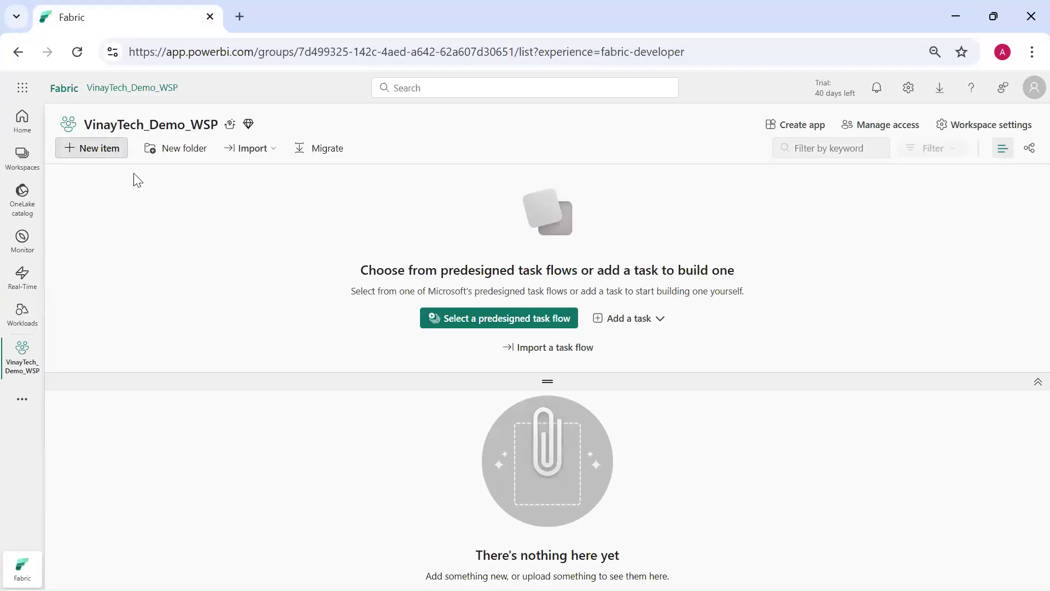
scroll(858, 305, down, 3)
scroll(858, 304, down, 8)
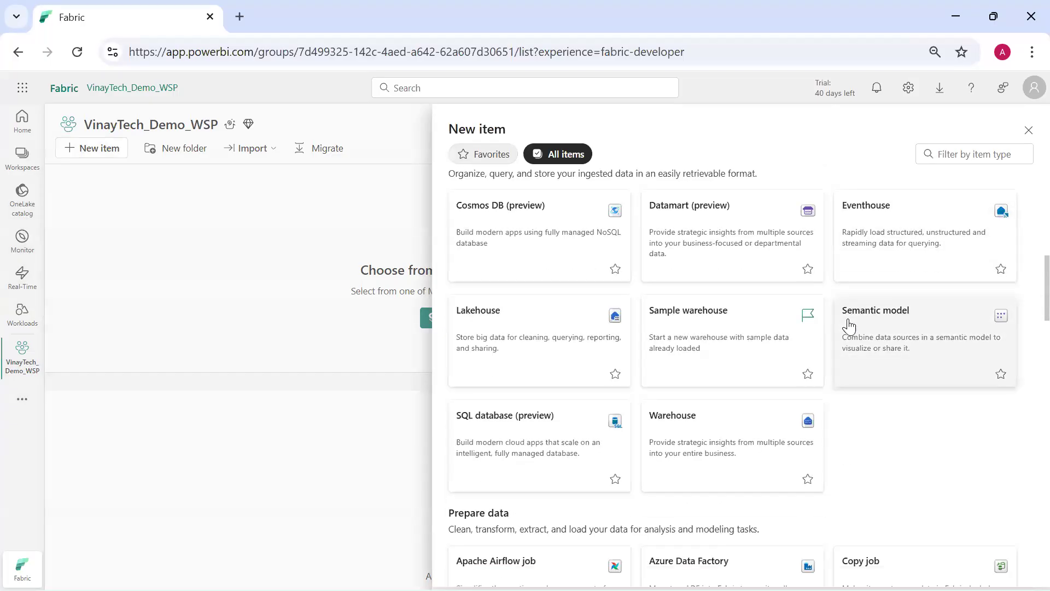
scroll(848, 326, down, 1)
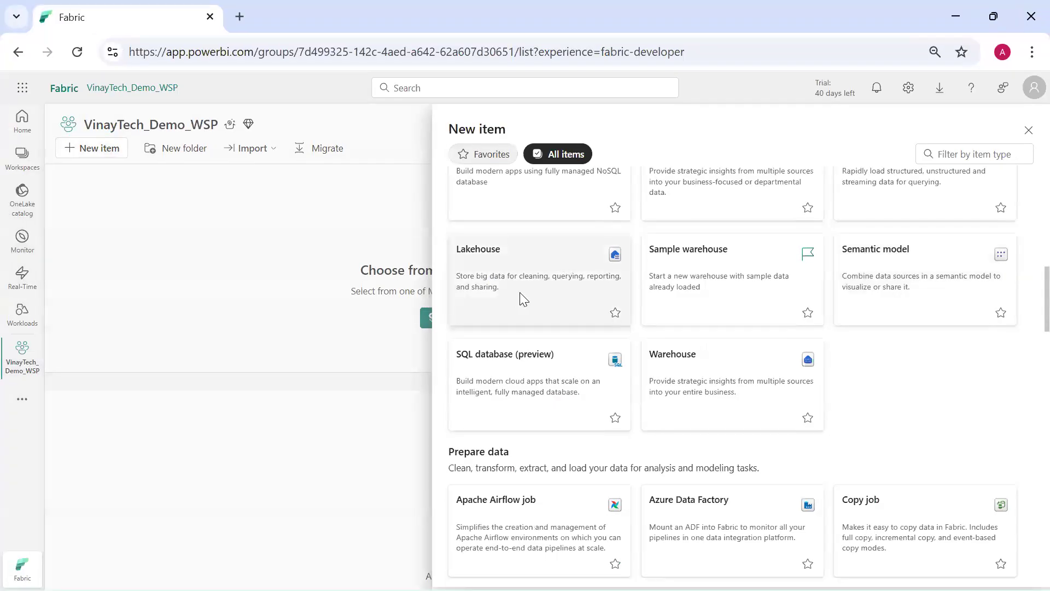
click(521, 294)
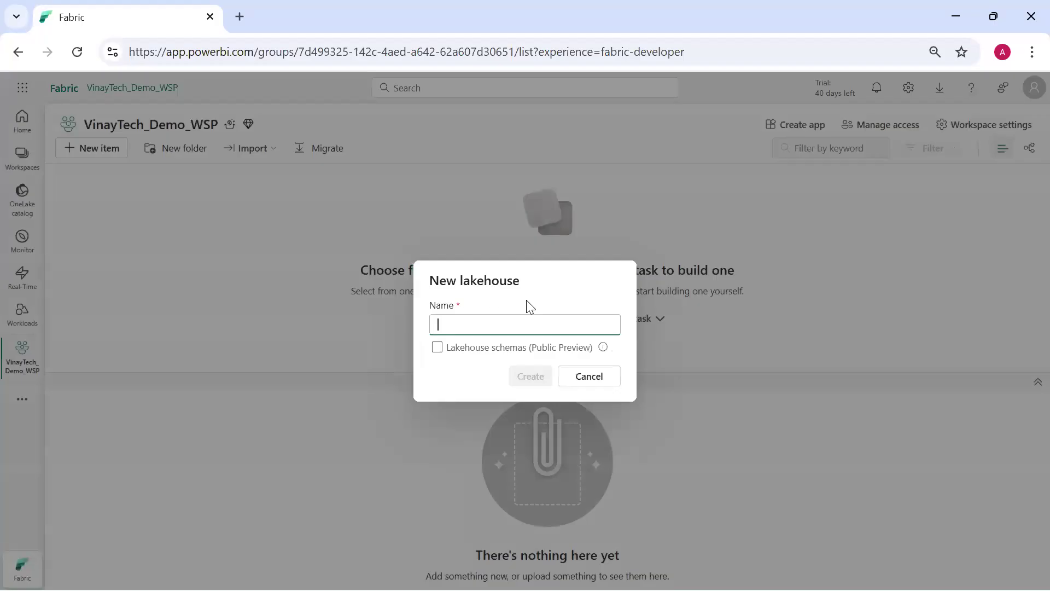
Create a new lakehouse named Demo_LakeHouse_Data without enabling lakehouse schemas.
text(Lak)
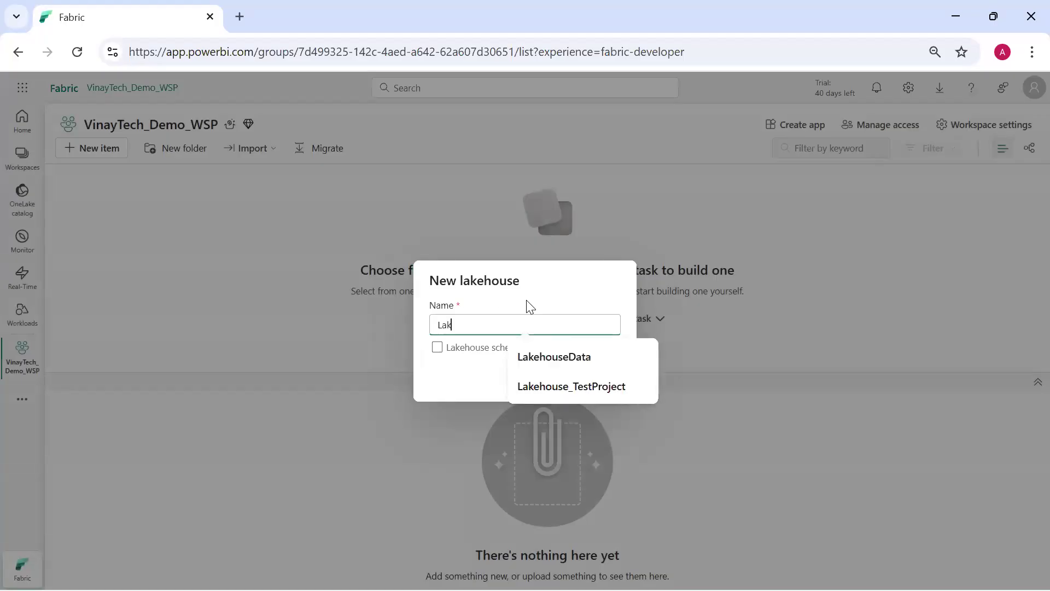
text(eHouse_Data)
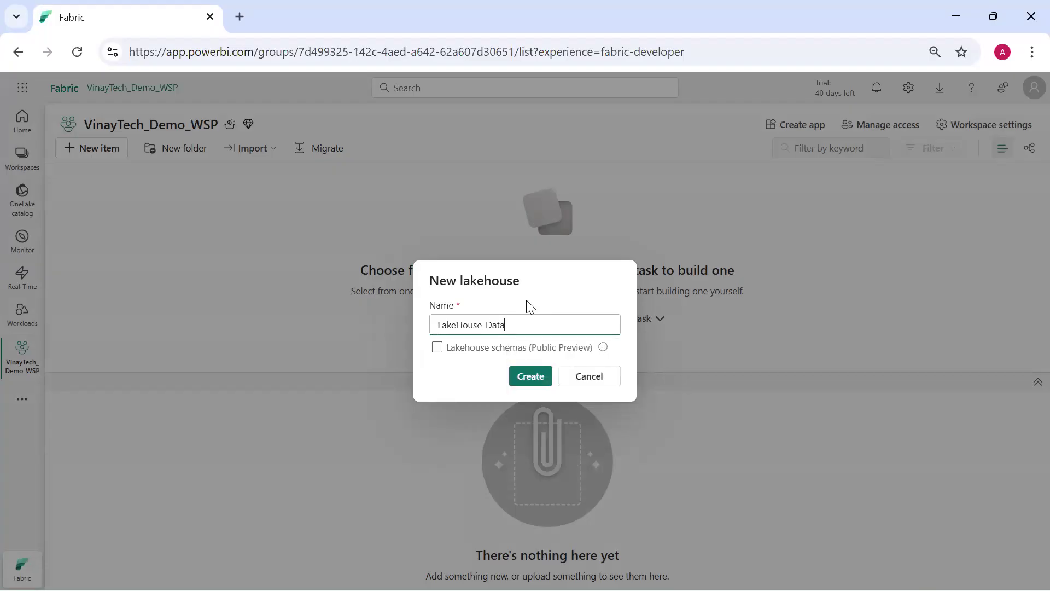
text(_de)
key(BackSpace)
key(Home)
text(Demo_)
key(Return)
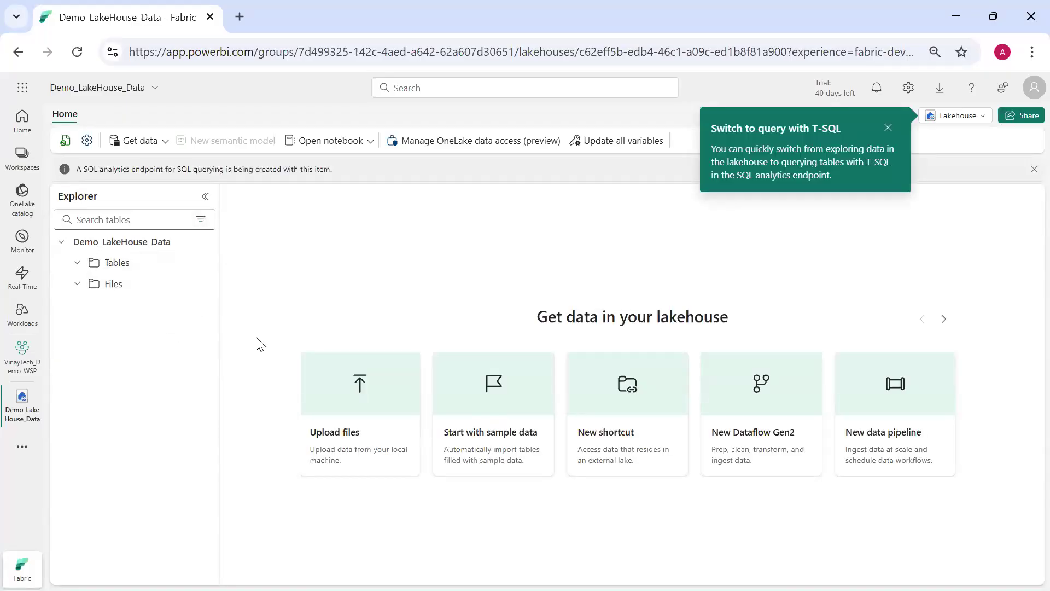
Start a file upload into the lakehouse and browse to the Fabric Warehouse folder inside Data_new.
click(368, 442)
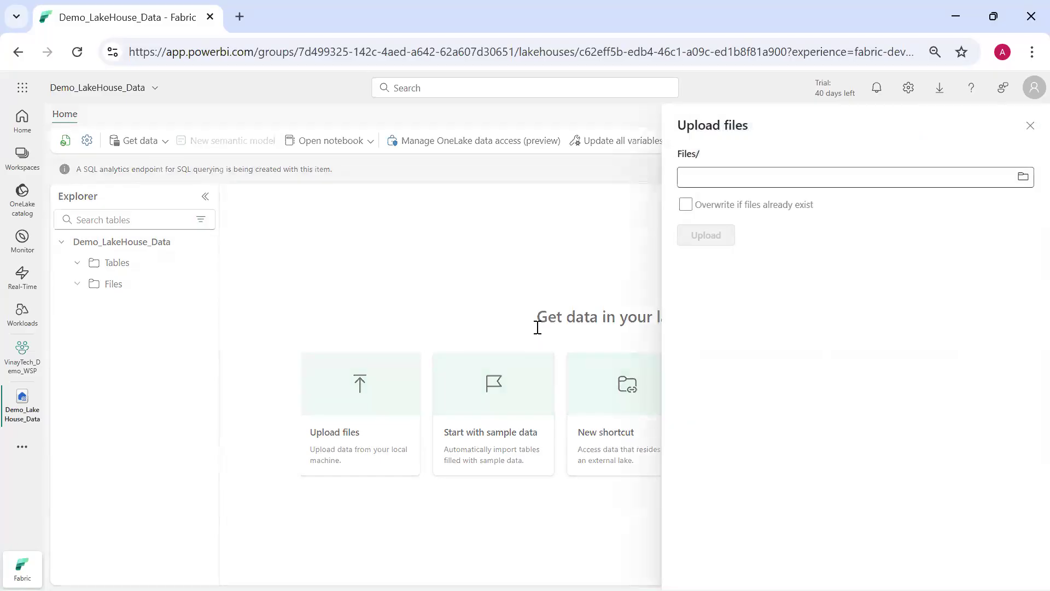
click(1023, 176)
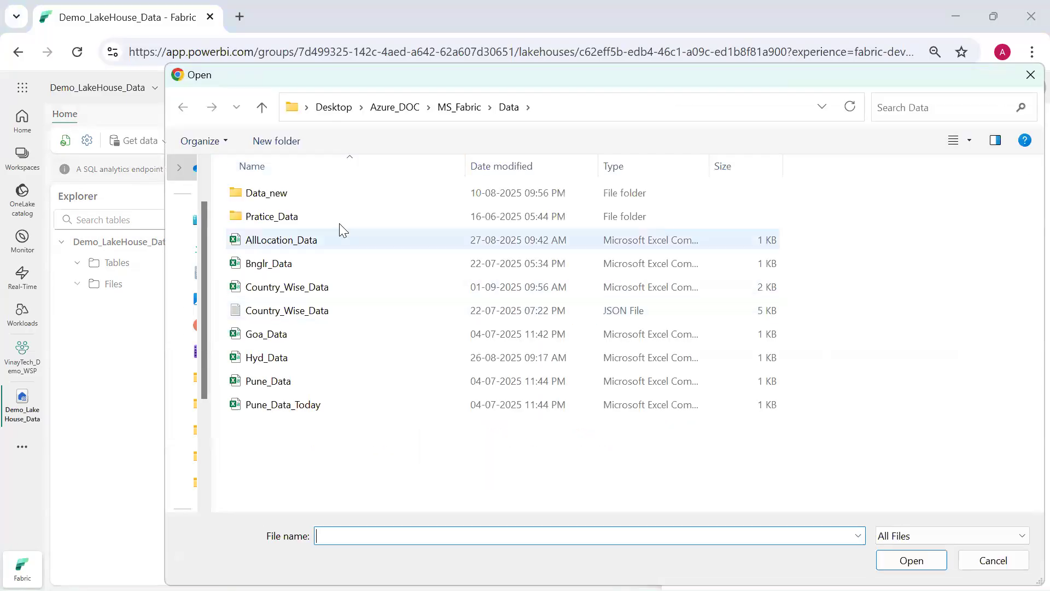
click(343, 292)
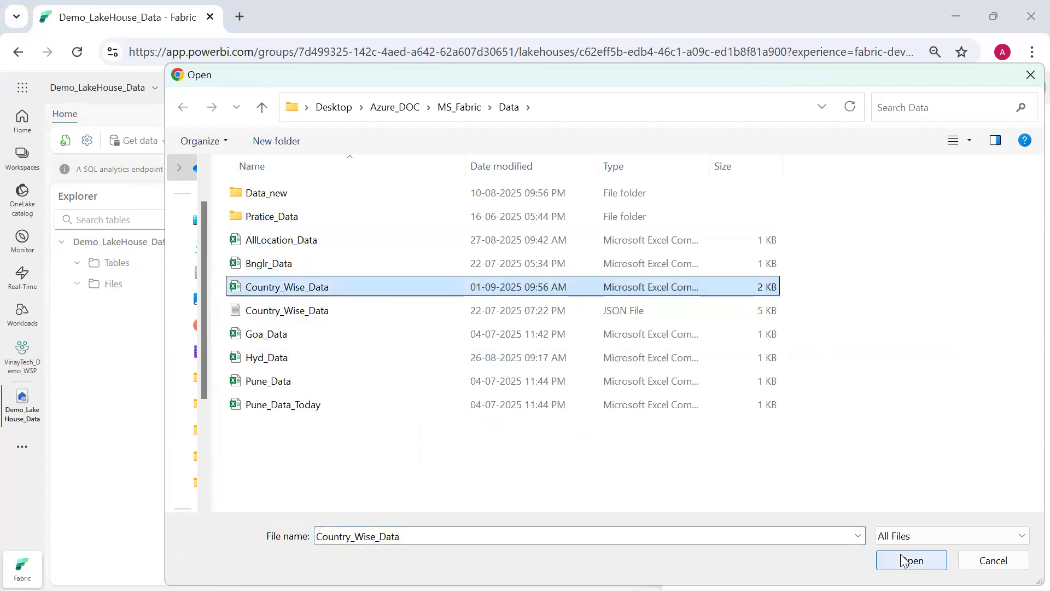
double_click(406, 220)
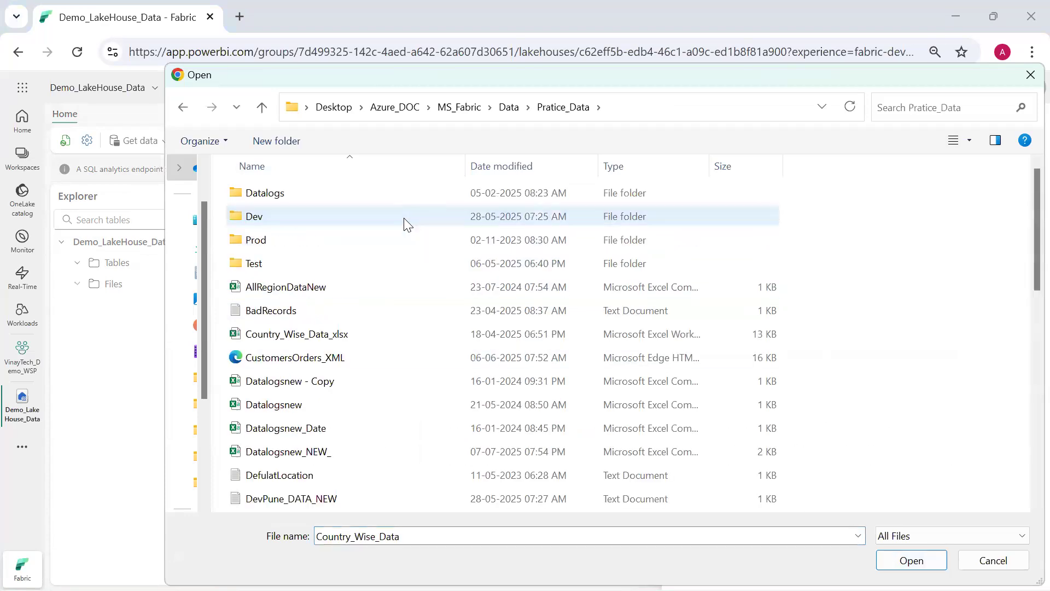
click(508, 108)
click(430, 186)
double_click(364, 354)
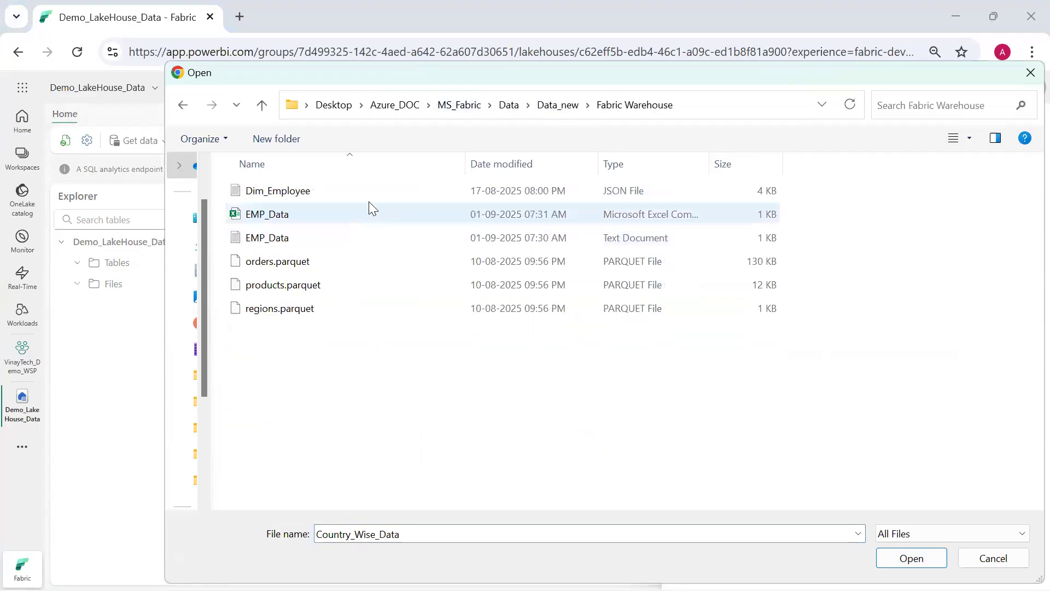
Upload Dim_Employee.json, EMP_Data.csv and orders.parquet together into the lakehouse's Files section, then close the upload pane.
click(372, 191)
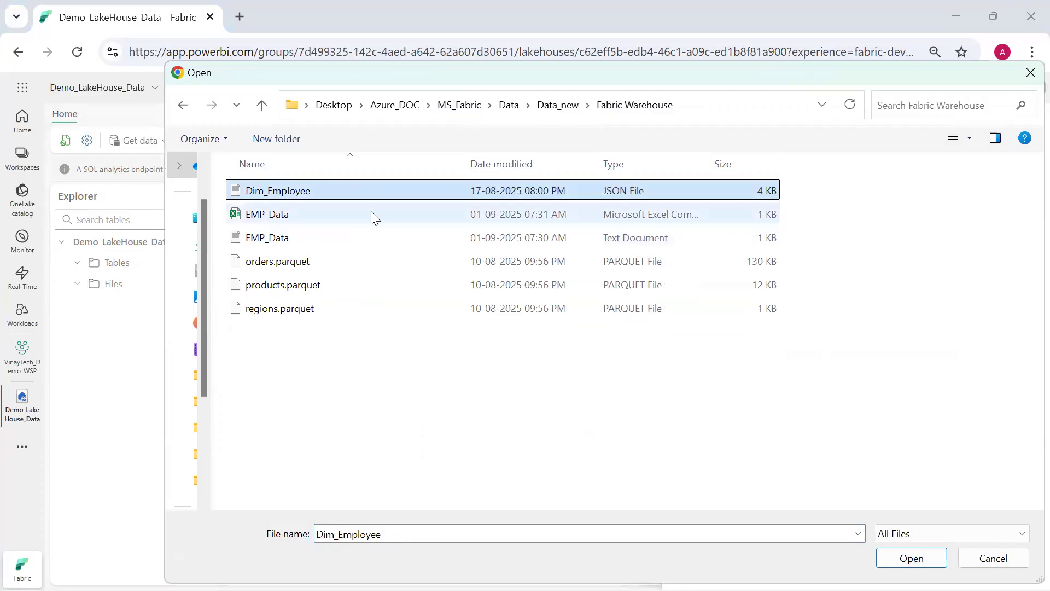
ctrl+click(372, 216)
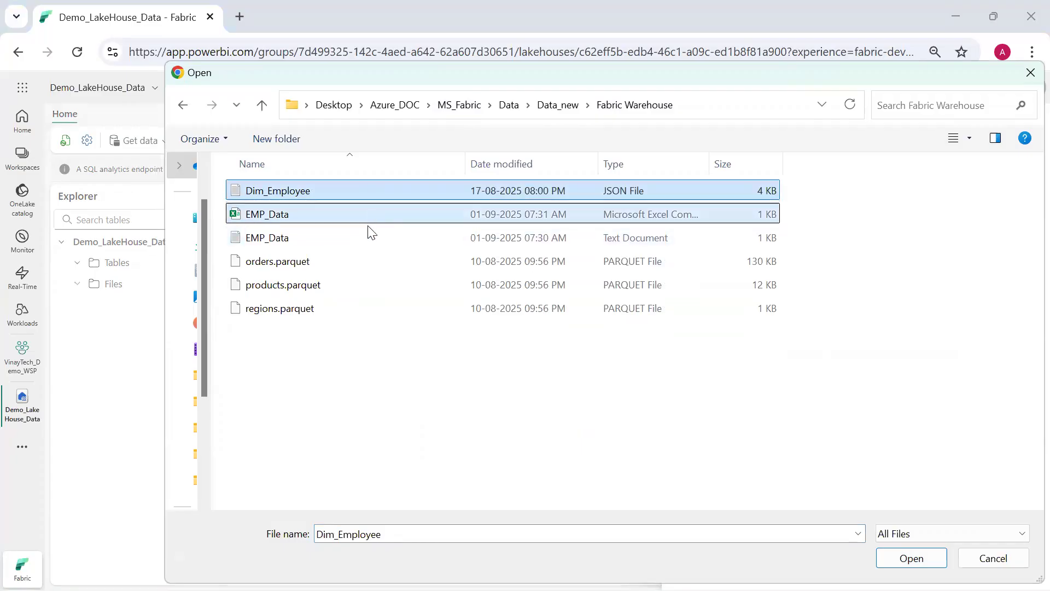
ctrl+click(375, 263)
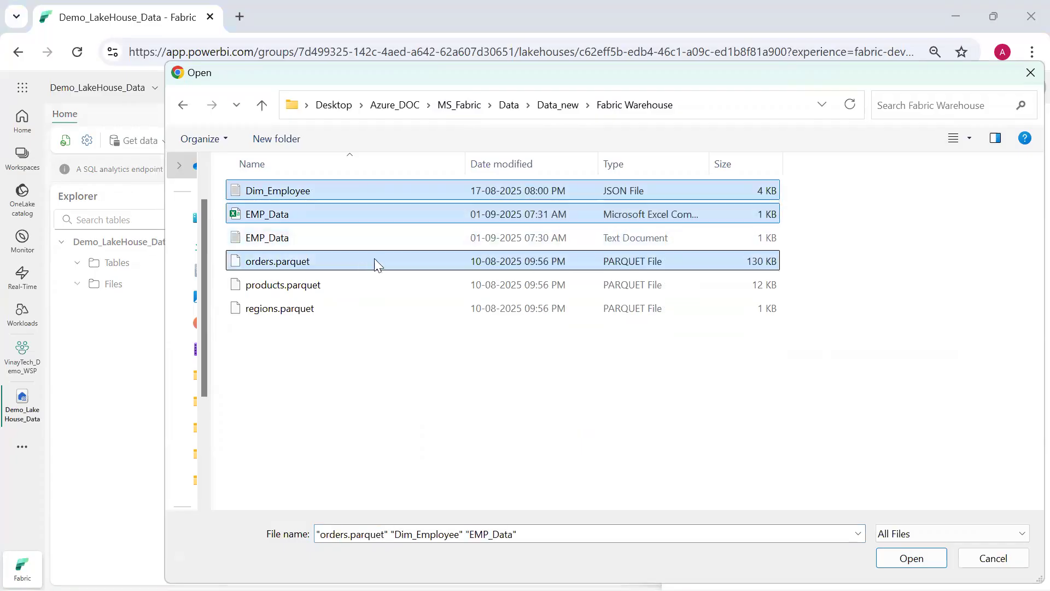
click(911, 558)
click(722, 241)
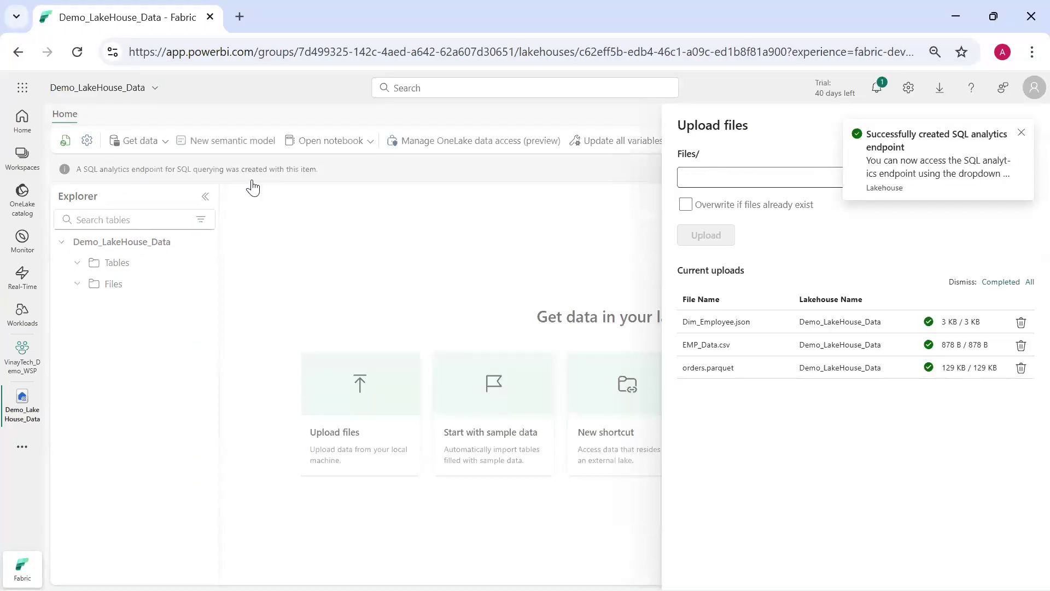
click(1029, 126)
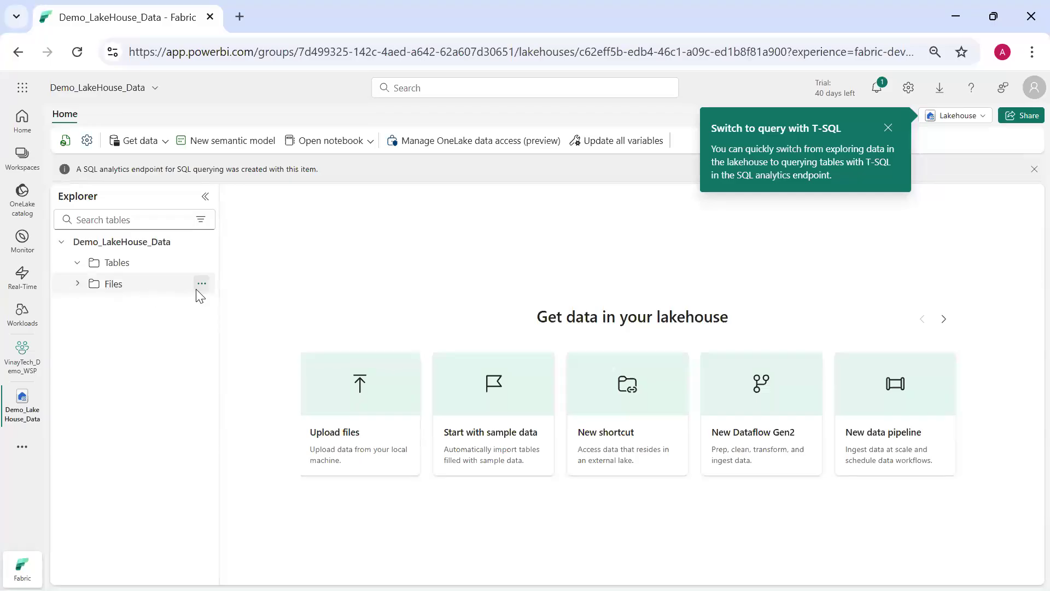
Refresh the lakehouse's Files folder, list its contents and dismiss the T-SQL tip.
click(201, 284)
click(255, 424)
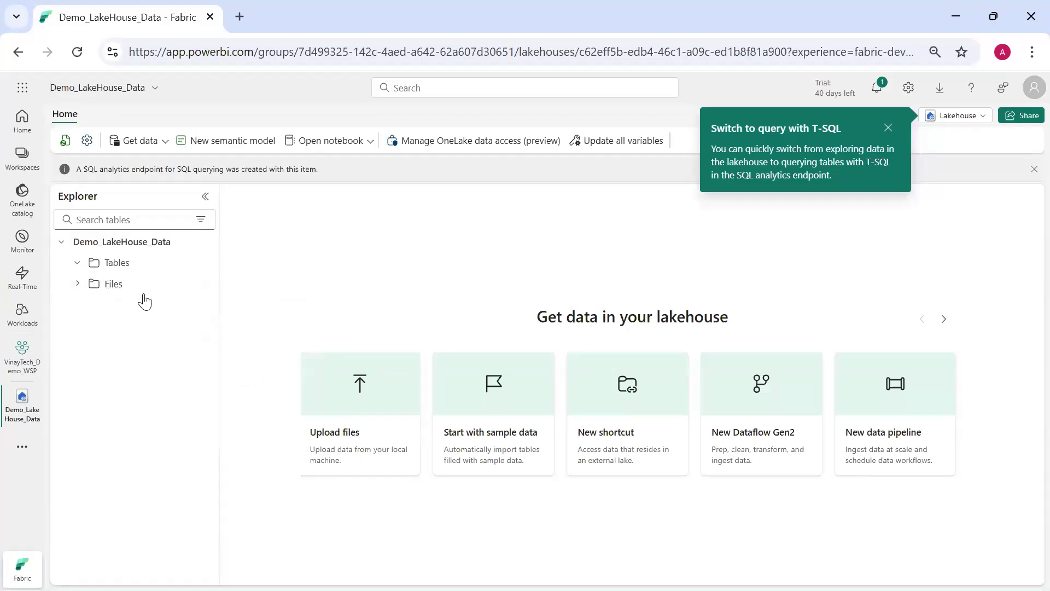
click(137, 289)
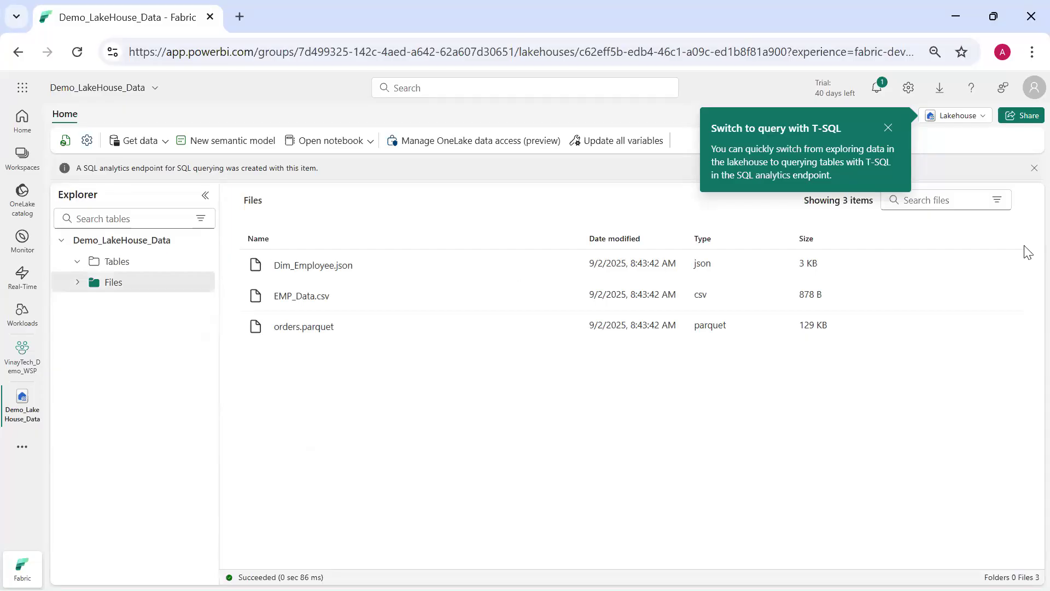
click(888, 128)
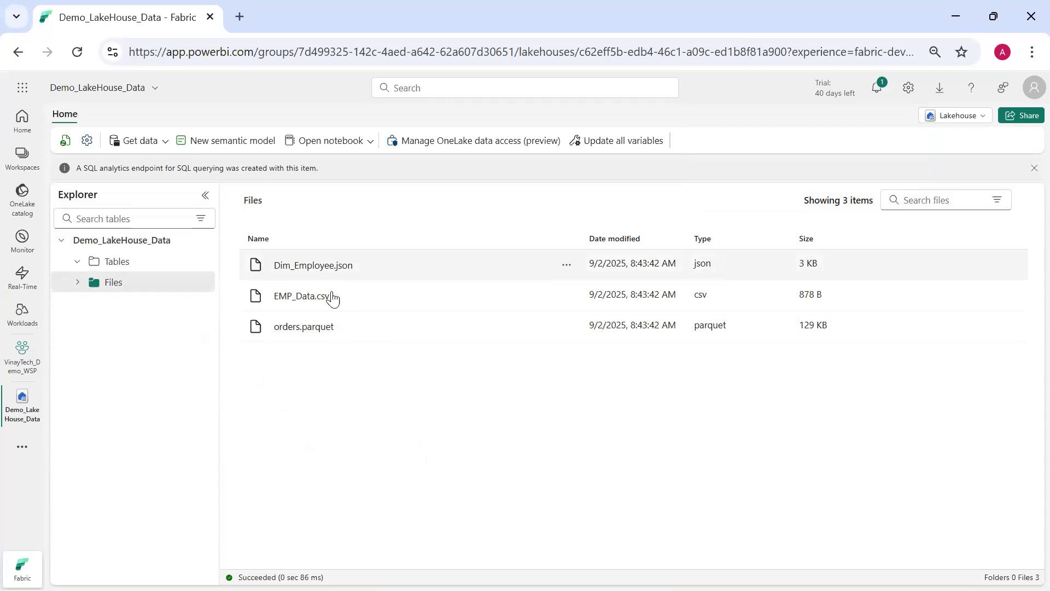
Preview the contents of EMP_Data.csv and return to the Files list.
click(298, 298)
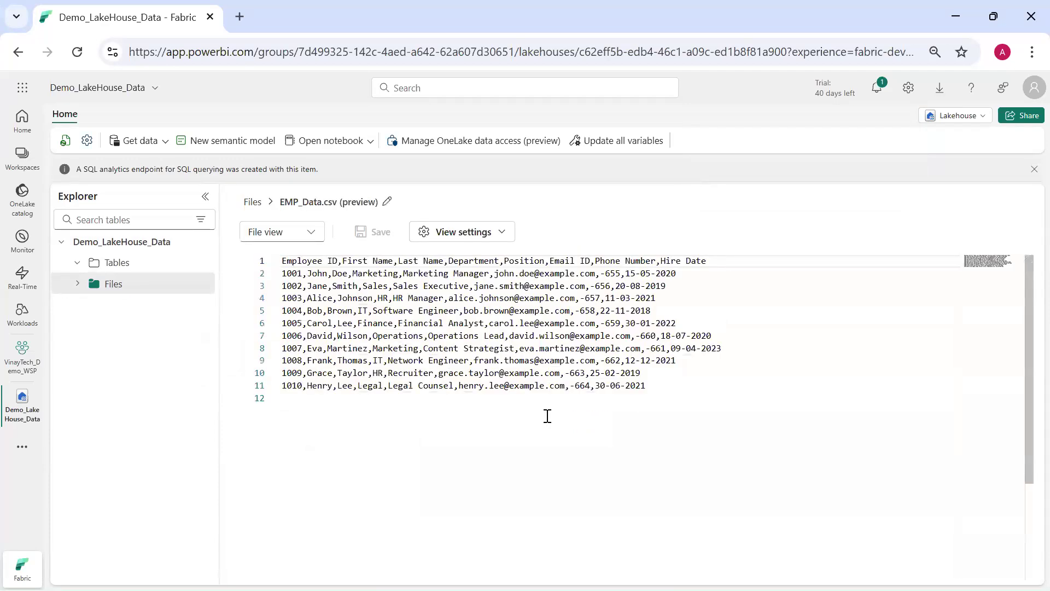
drag(735, 424, 265, 256)
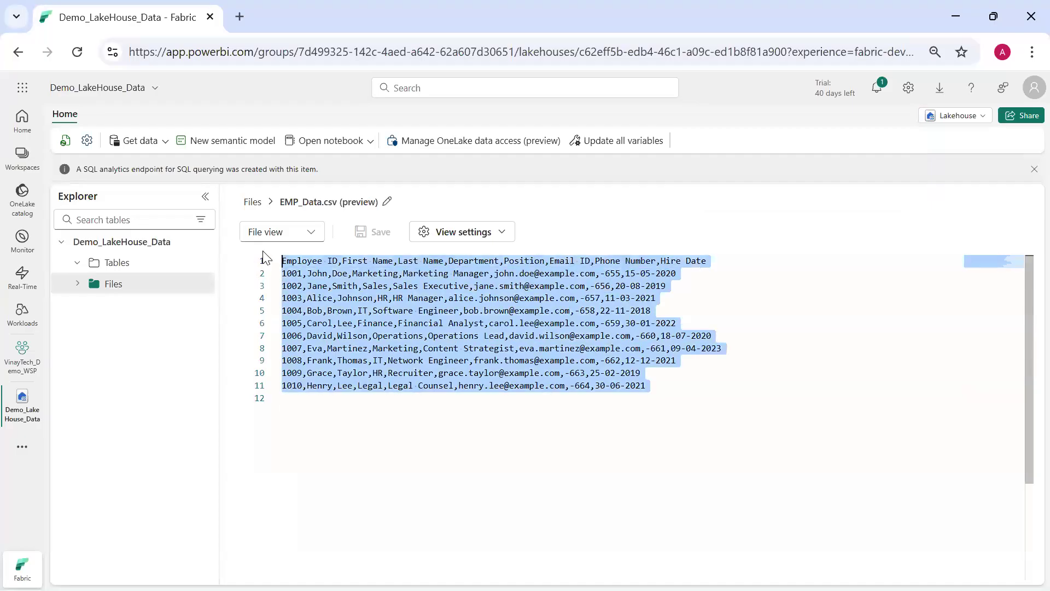
click(669, 480)
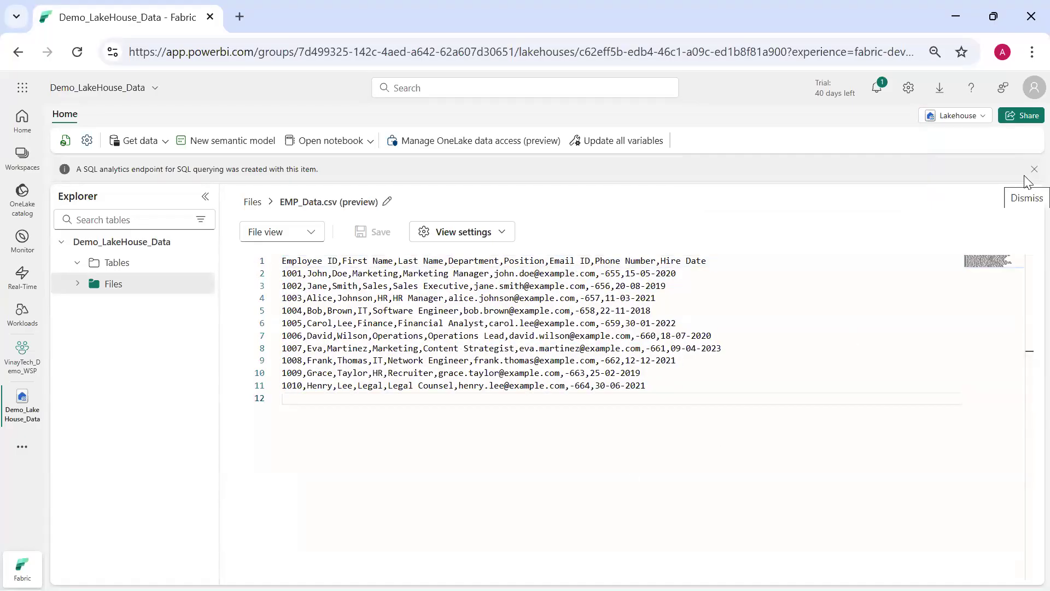
click(252, 201)
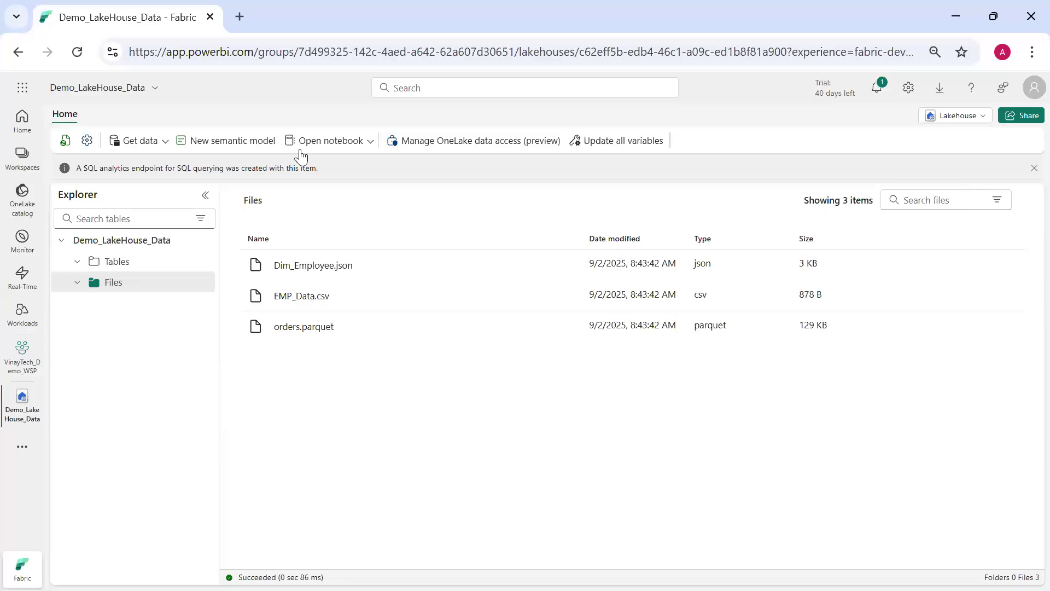
click(566, 303)
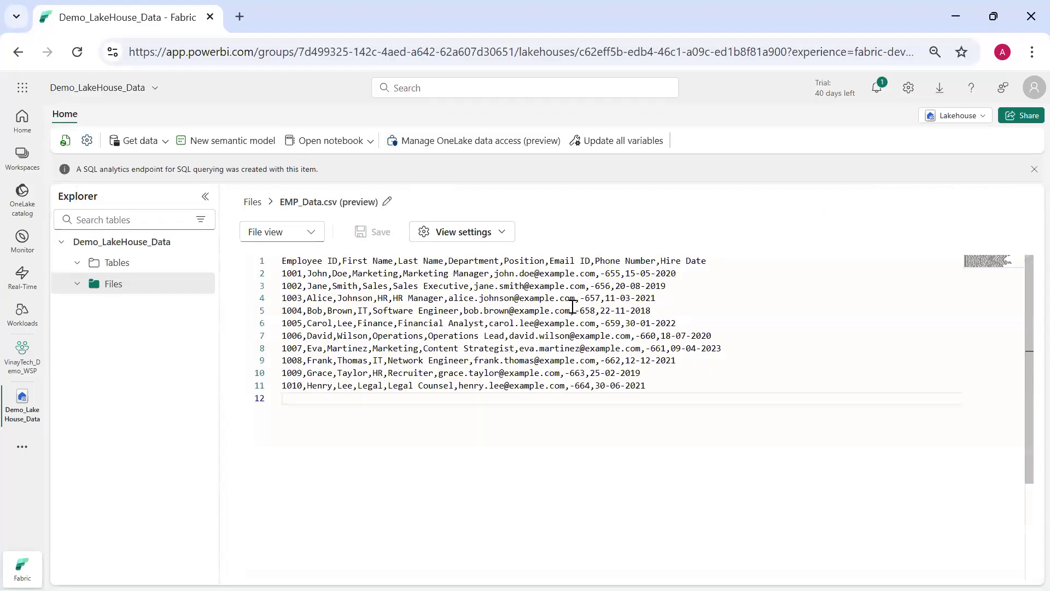
click(252, 202)
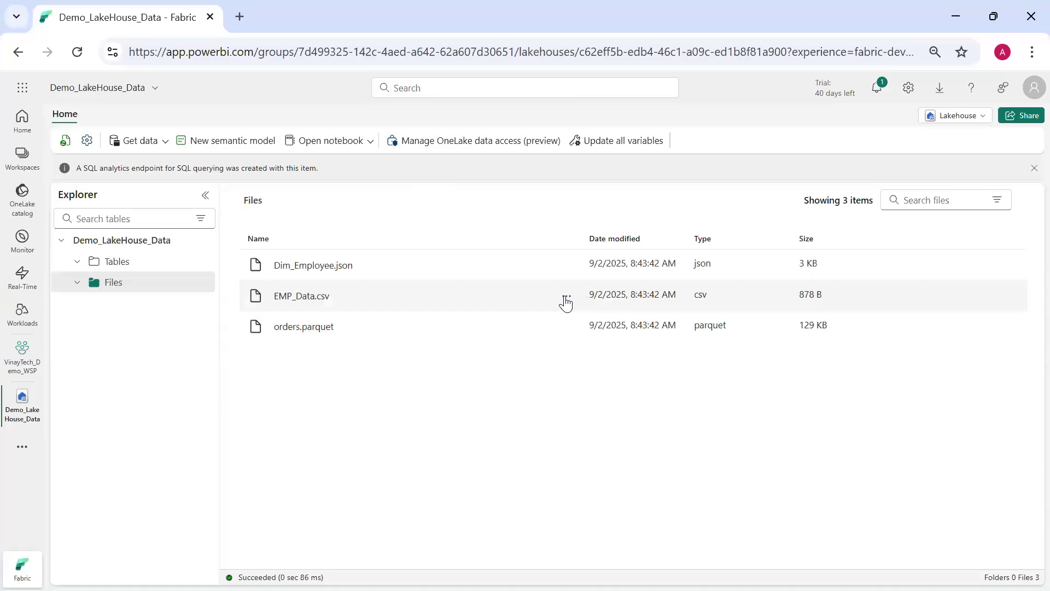
Try to load EMP_Data.csv into a new table named emp_data, using the header for column names and a comma separator.
click(565, 298)
mouse_move(668, 311)
click(703, 310)
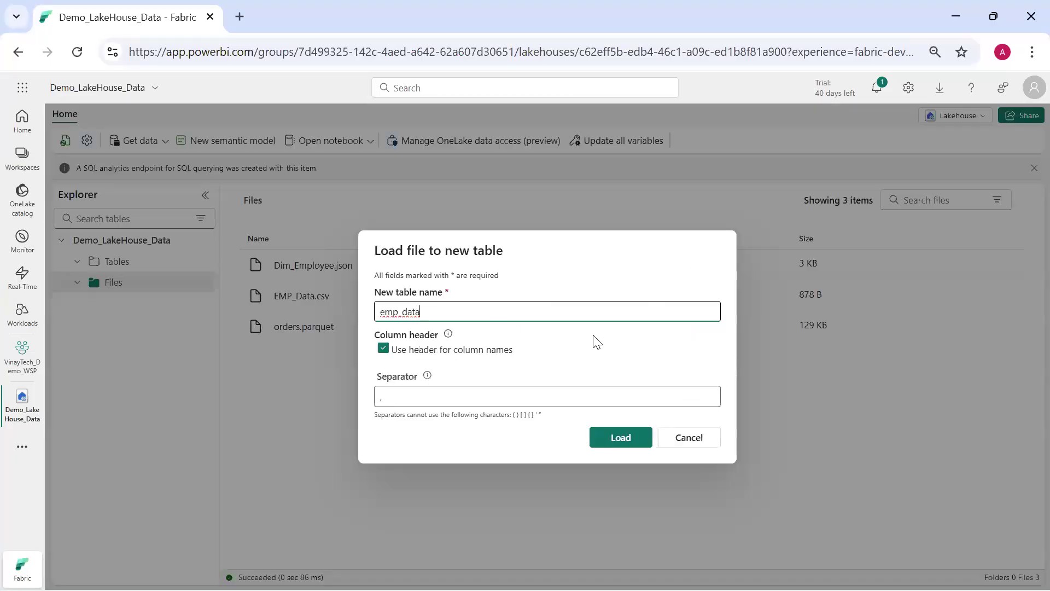
click(637, 436)
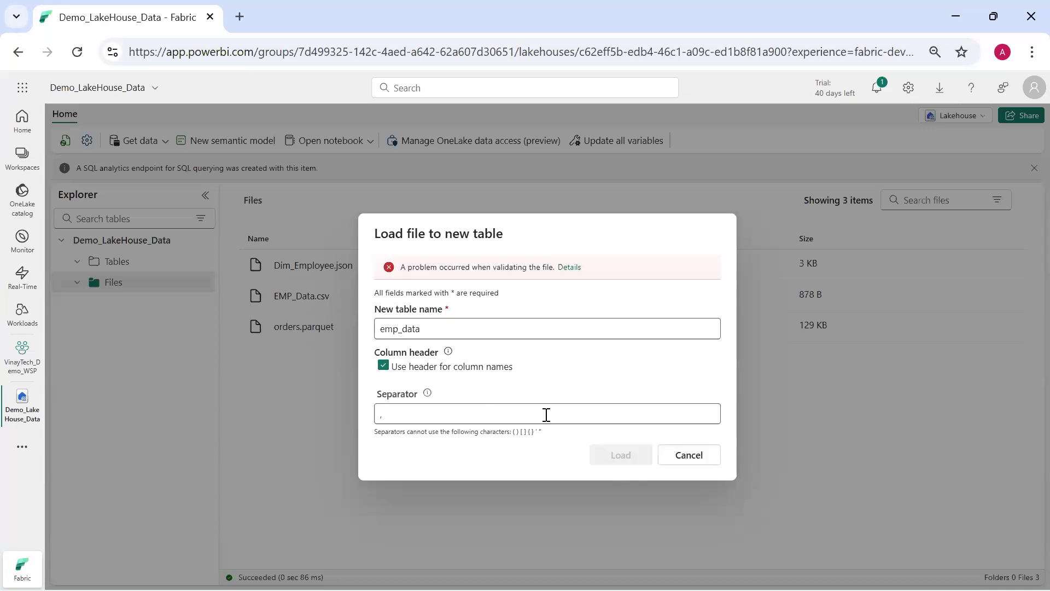
click(487, 324)
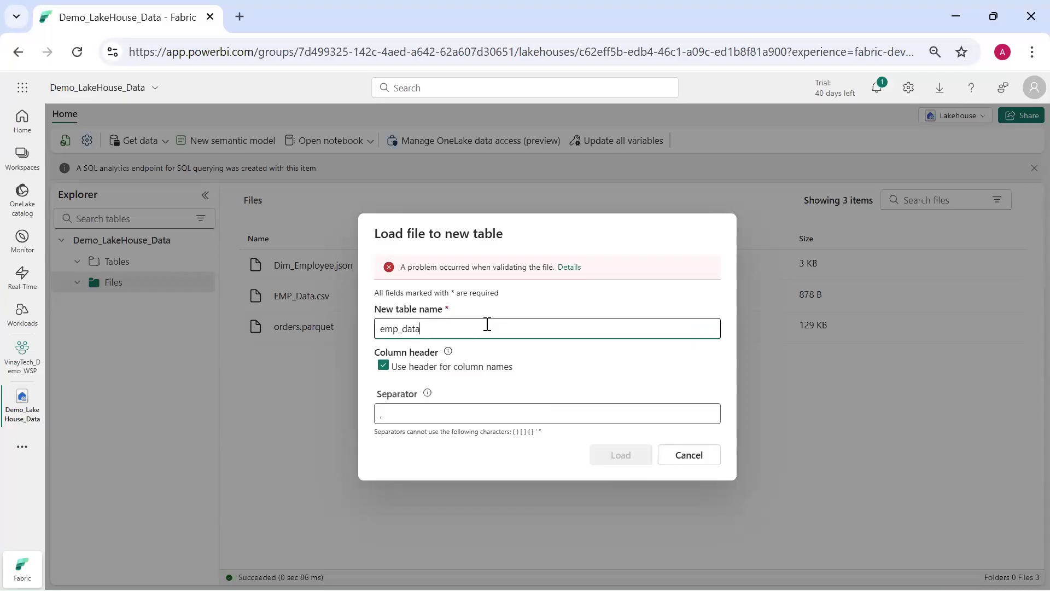
click(686, 455)
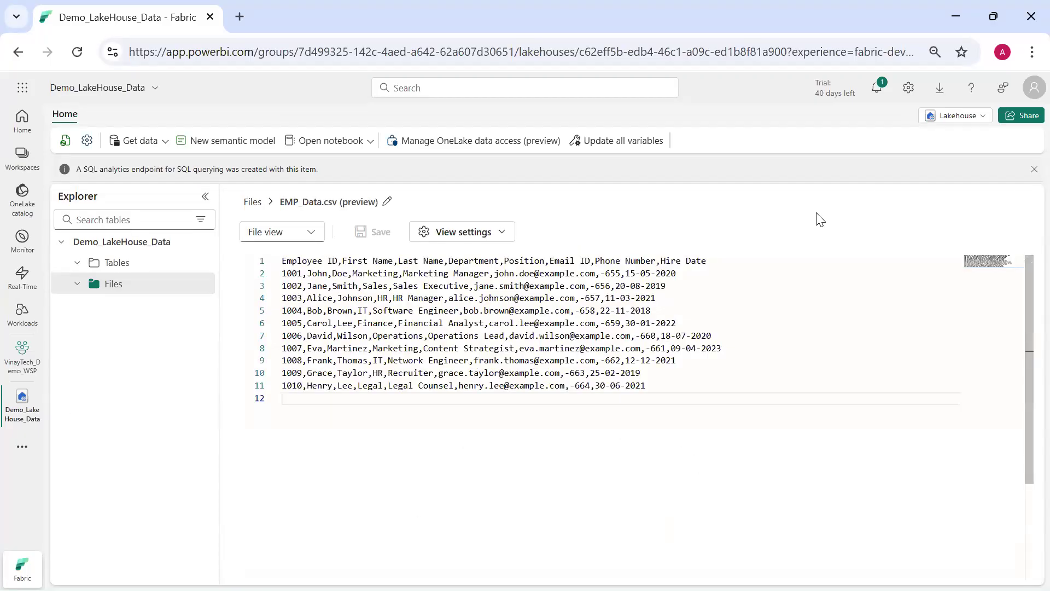
Try to load EMP_Data.csv into a new table again, with the table name changed to empdata.
click(253, 202)
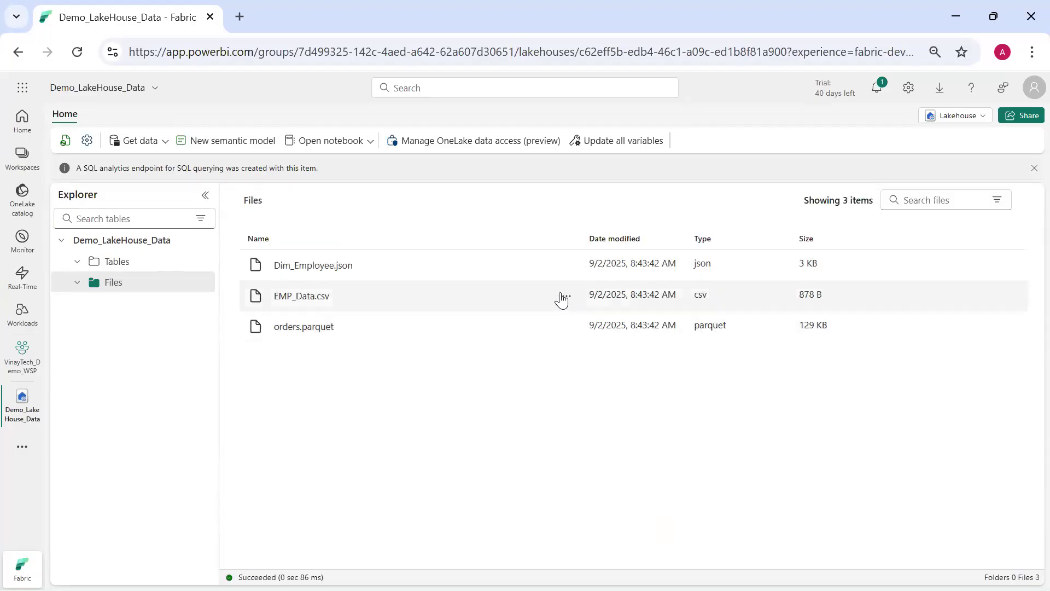
click(566, 296)
mouse_move(622, 311)
click(689, 319)
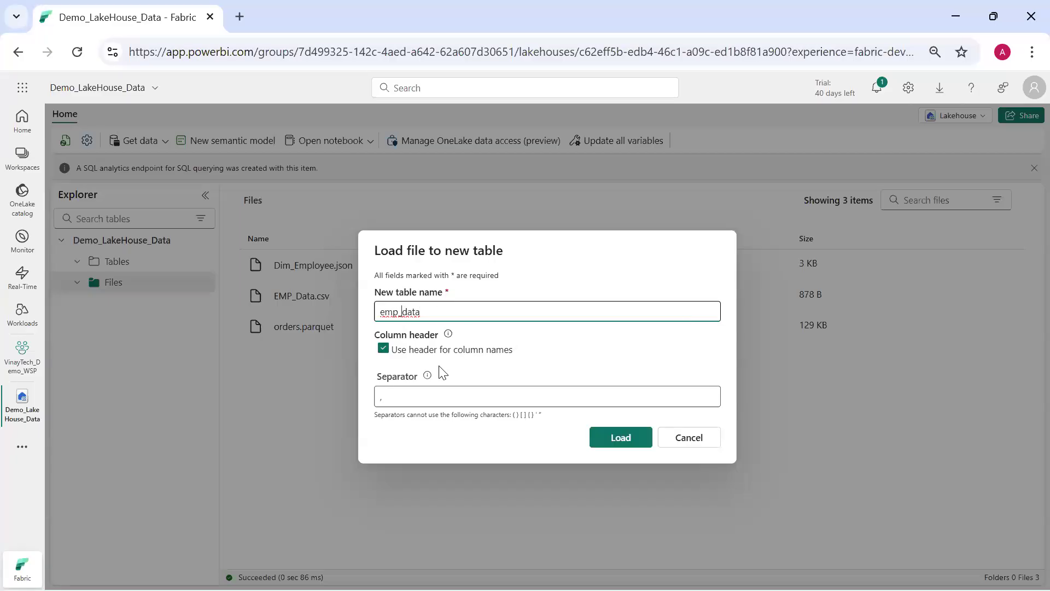
key(BackSpace)
click(607, 437)
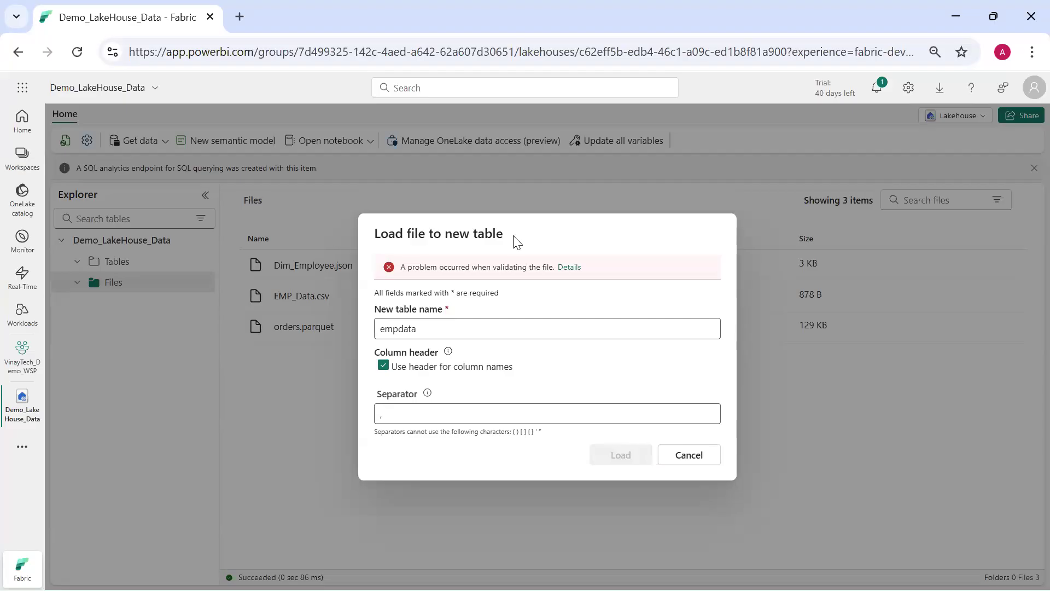
Examine the error details for the EMP_Data.csv load, then close them and cancel the load.
click(569, 267)
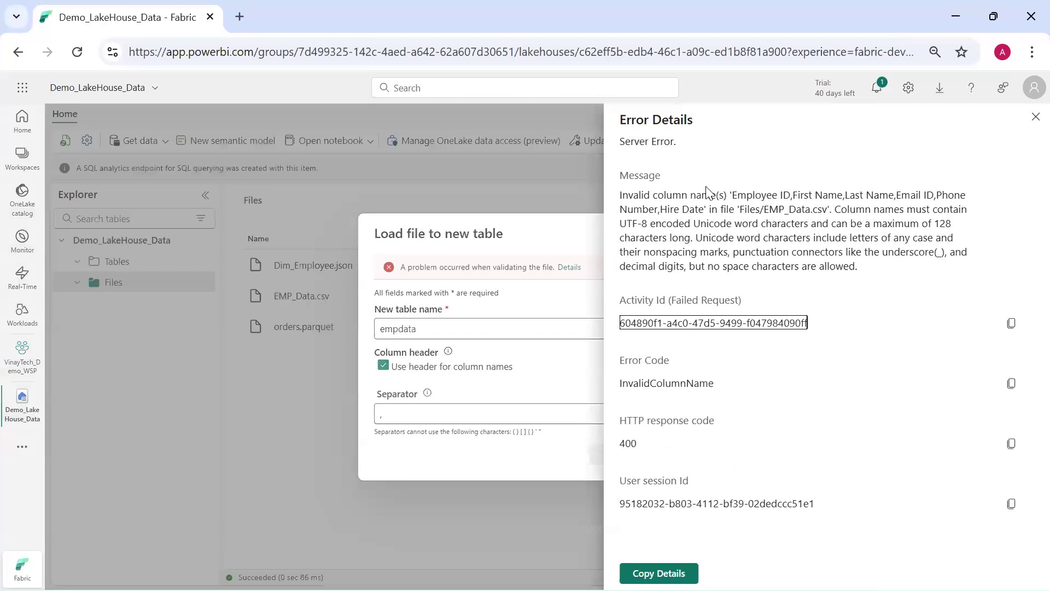
click(1035, 117)
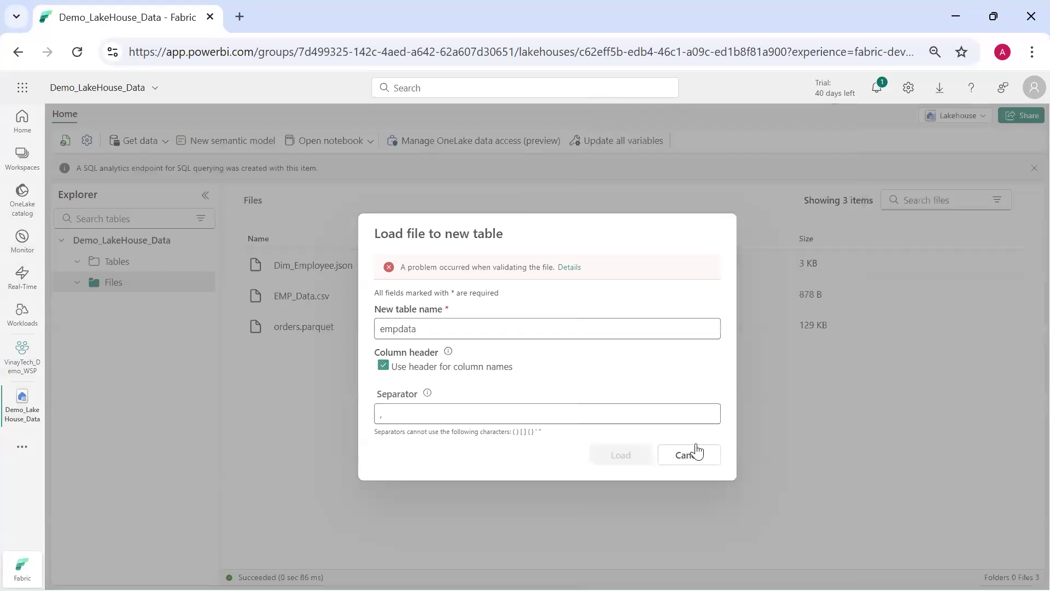
click(694, 462)
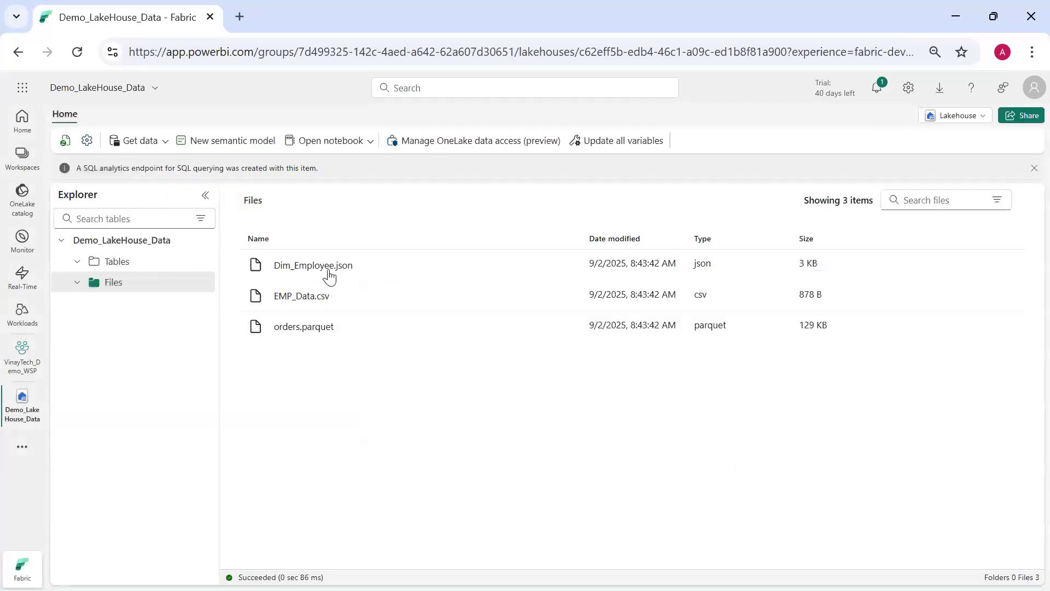
Rename the first column header in EMP_Data.csv to EmployeeID and save the file.
click(338, 306)
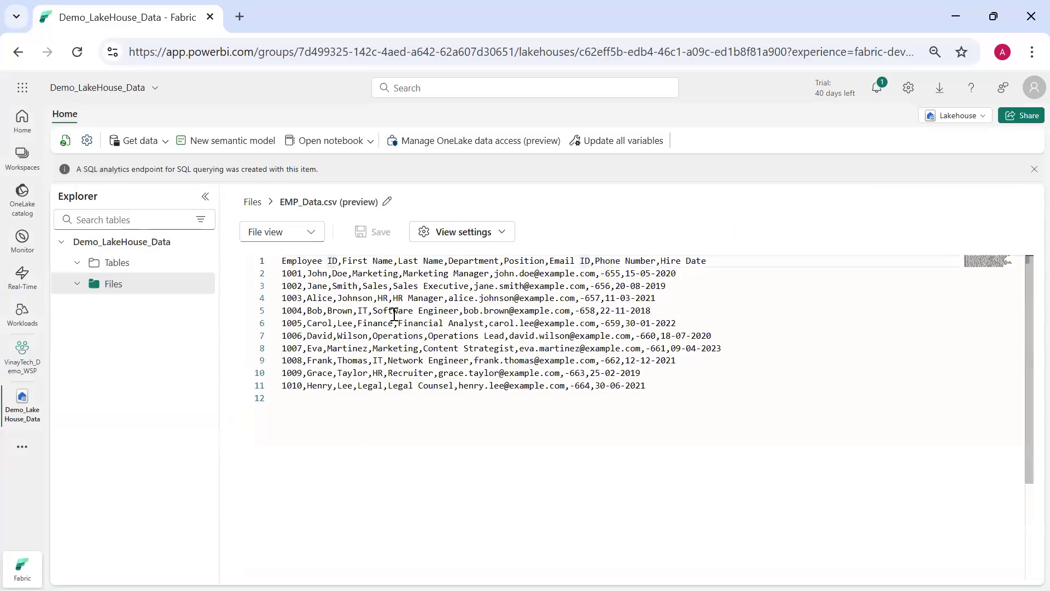
key(BackSpace)
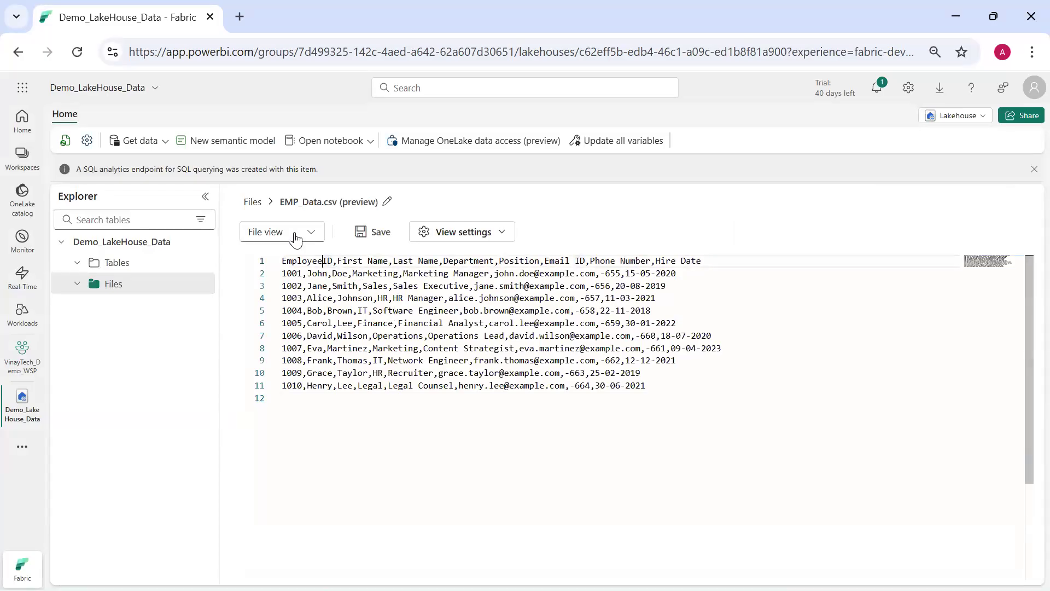
click(378, 232)
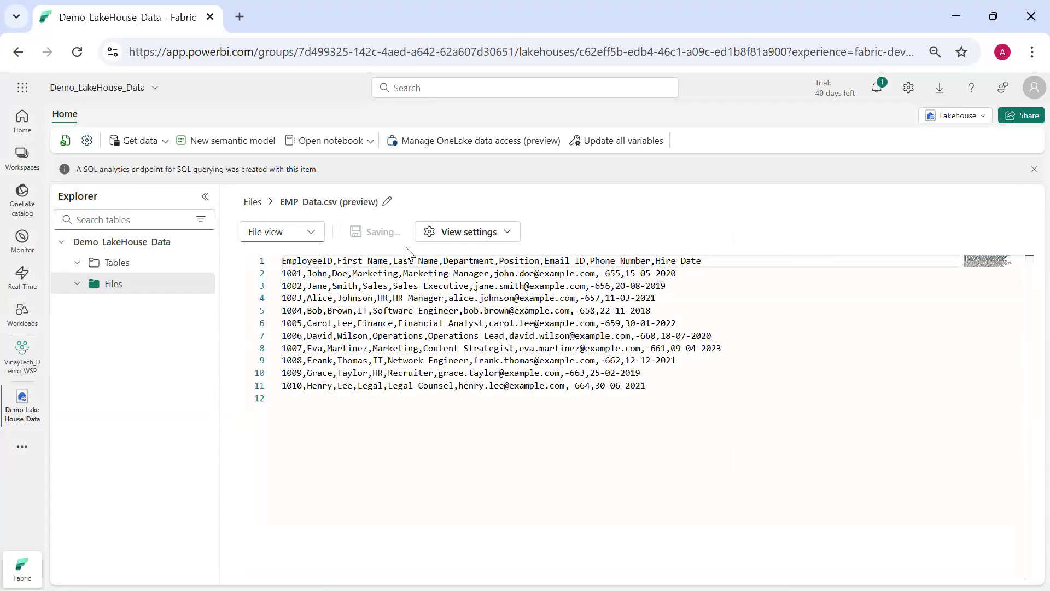
Try to load EMP_Data.csv into a new table named emp_data, then check the error details and cancel the load.
click(252, 202)
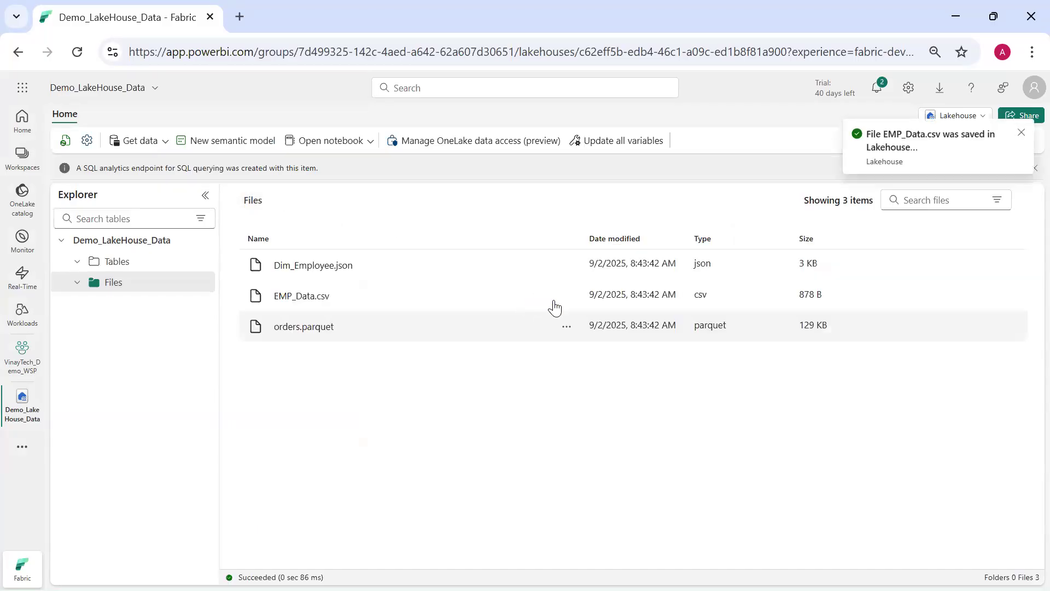
click(566, 295)
mouse_move(583, 309)
click(698, 315)
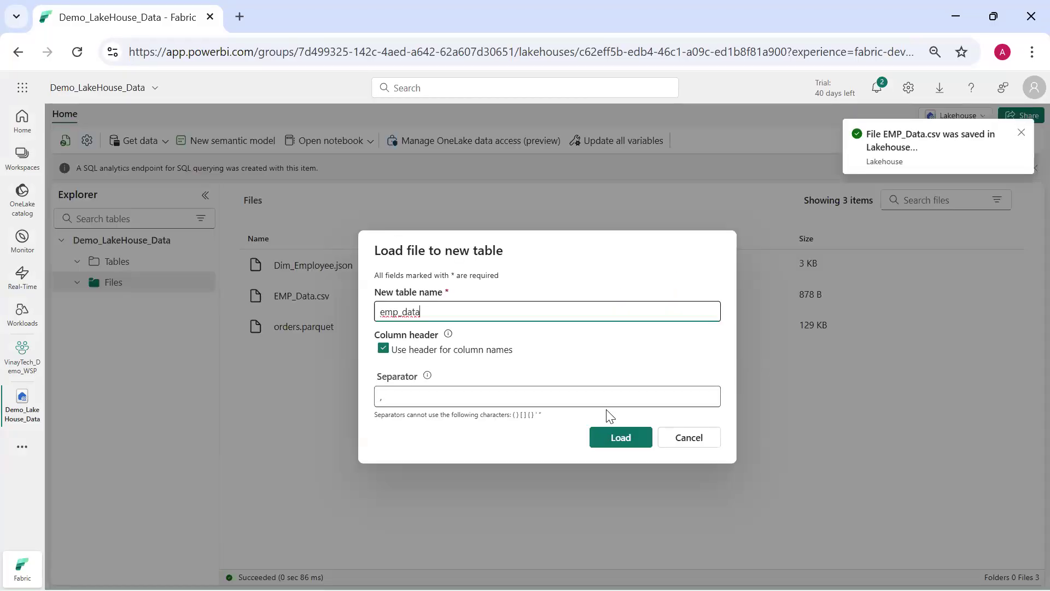
click(627, 436)
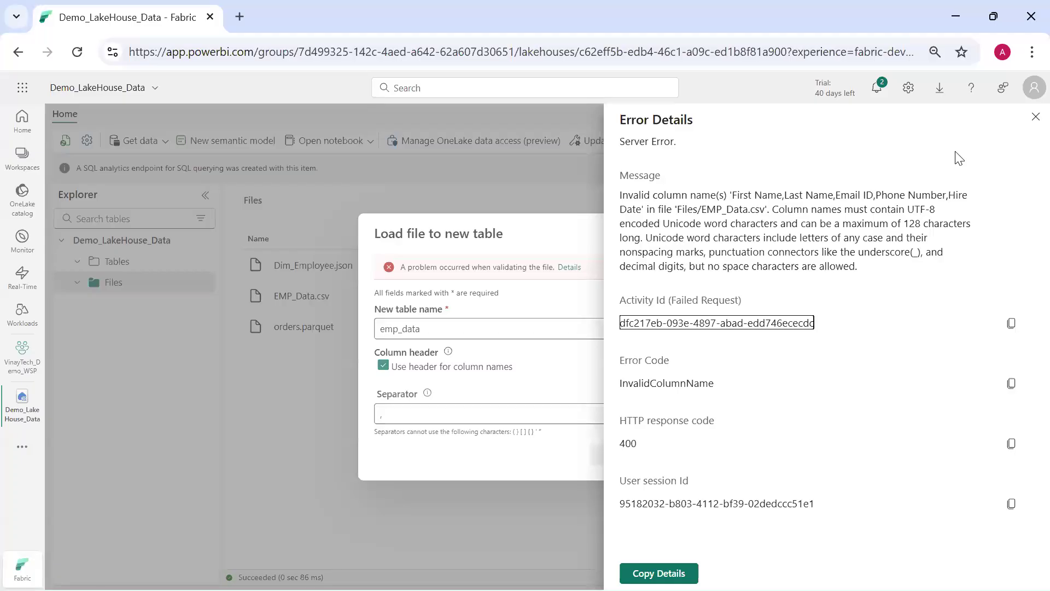
click(1033, 120)
click(687, 456)
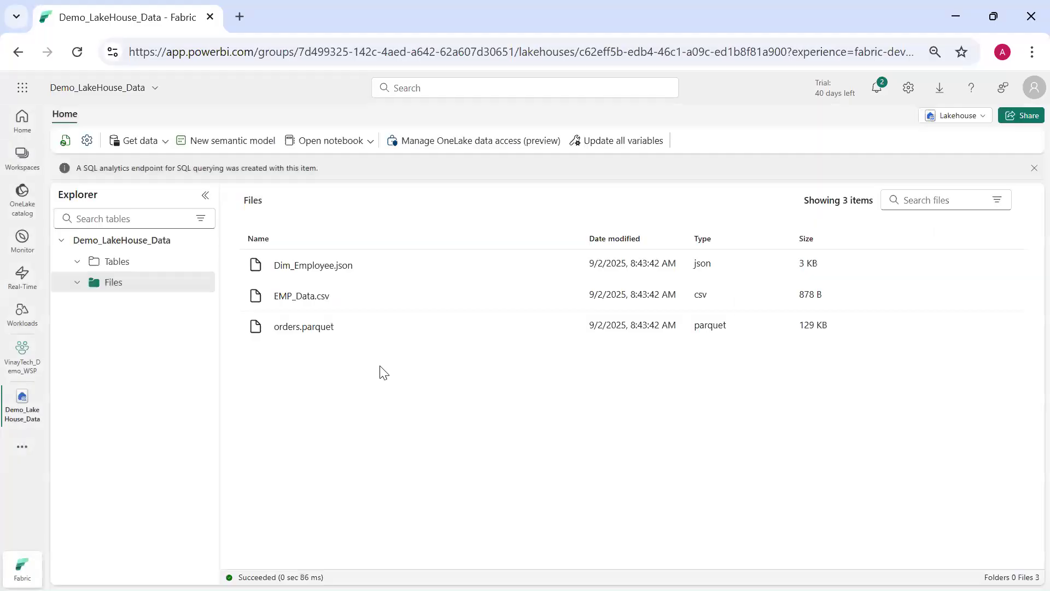
Rename the spaced column headers in EMP_Data.csv to First_Name, Last_Name, Email_ID, Phone_Number and Hire_Date, and save the file.
click(303, 297)
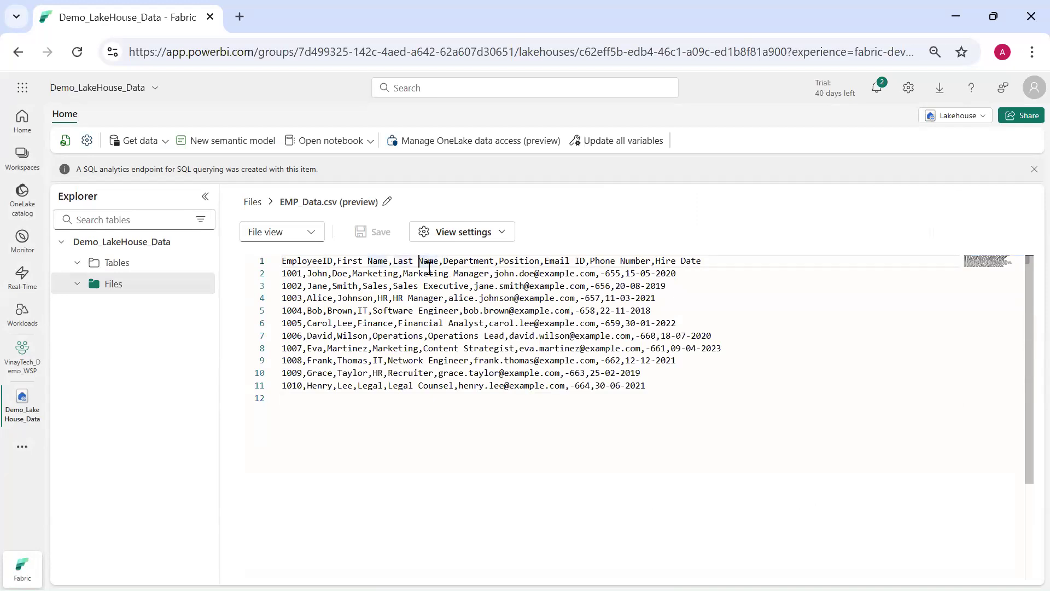
key(BackSpace)
click(367, 262)
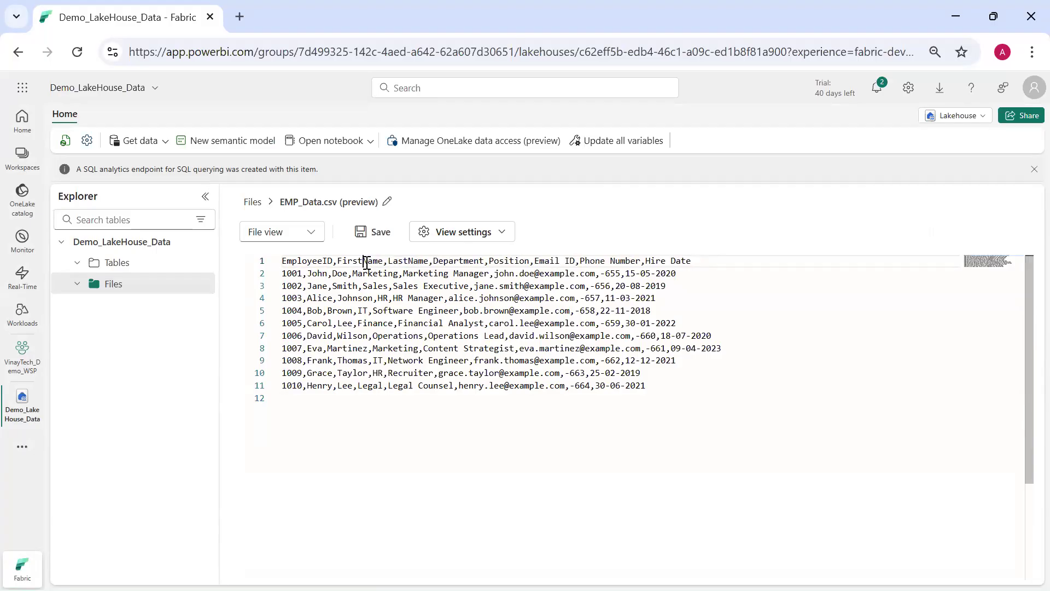
text(_)
click(424, 265)
text(_)
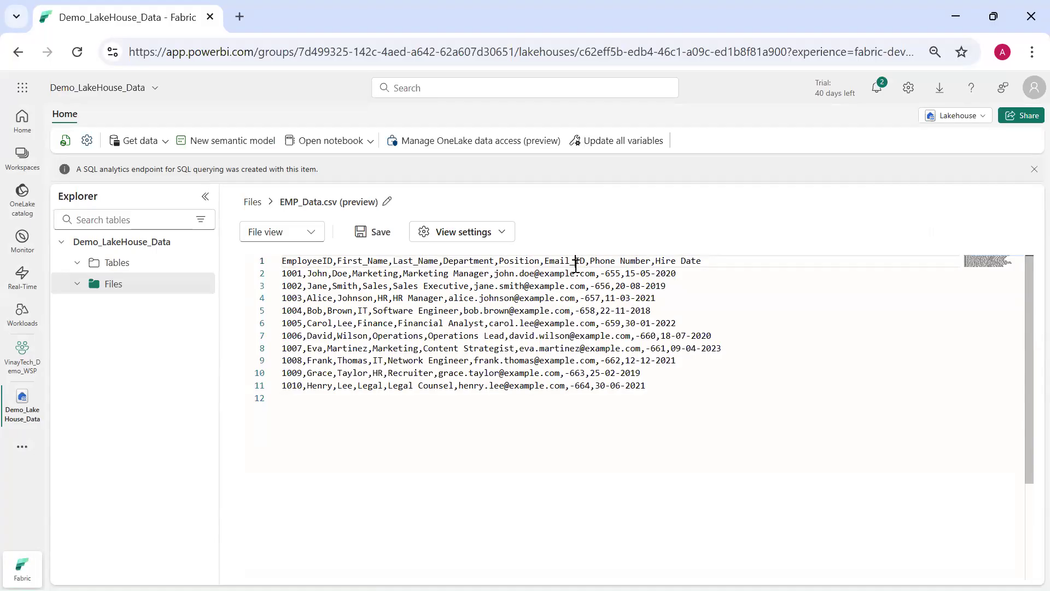
click(622, 263)
key(BackSpace)
text(_)
click(376, 232)
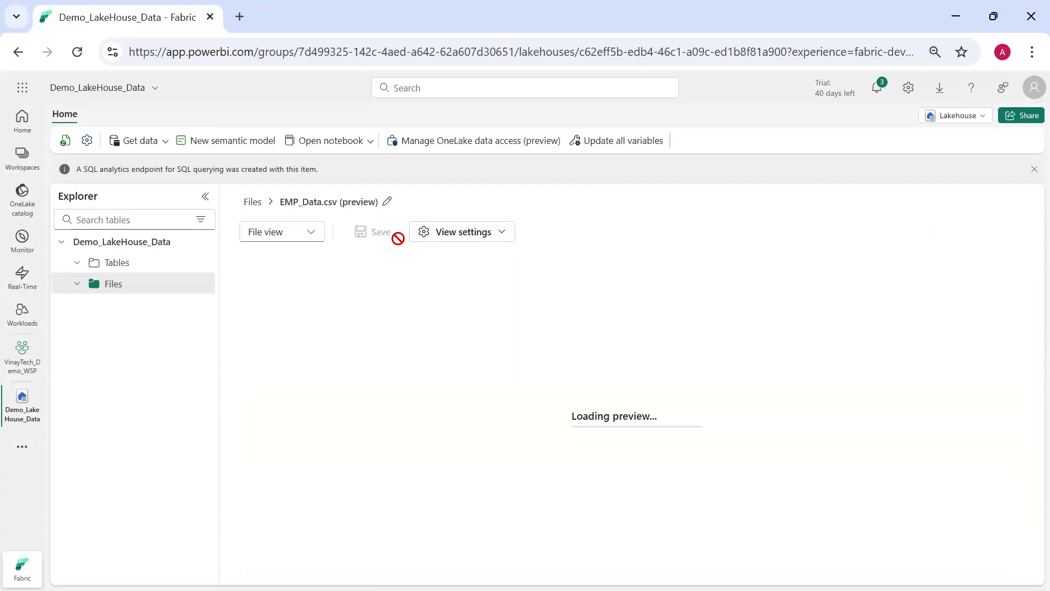
Load the corrected EMP_Data.csv into a new table named emp_data, using the header for column names.
click(253, 203)
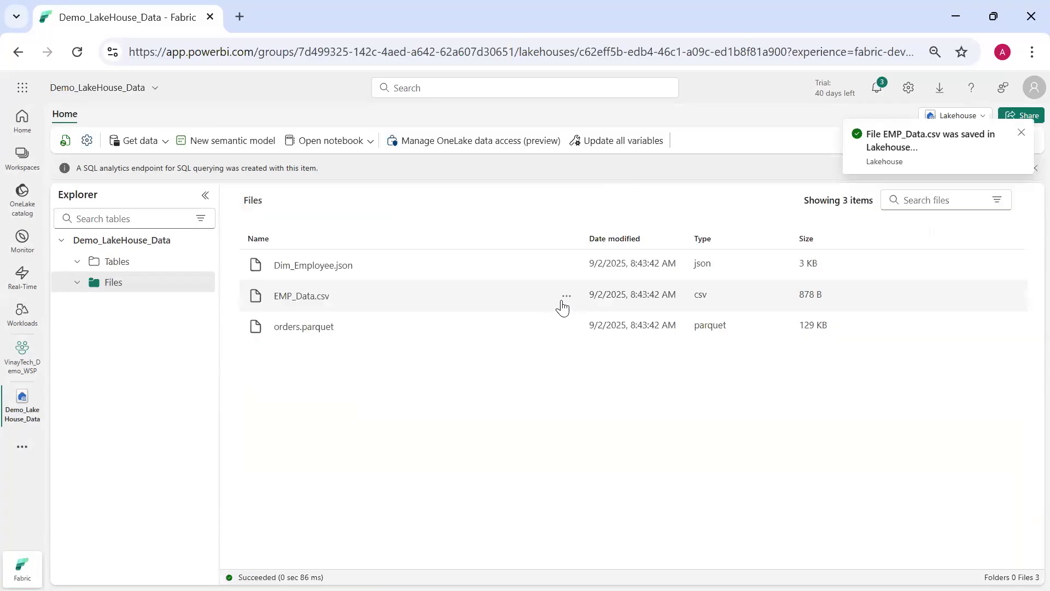
click(566, 295)
mouse_move(657, 310)
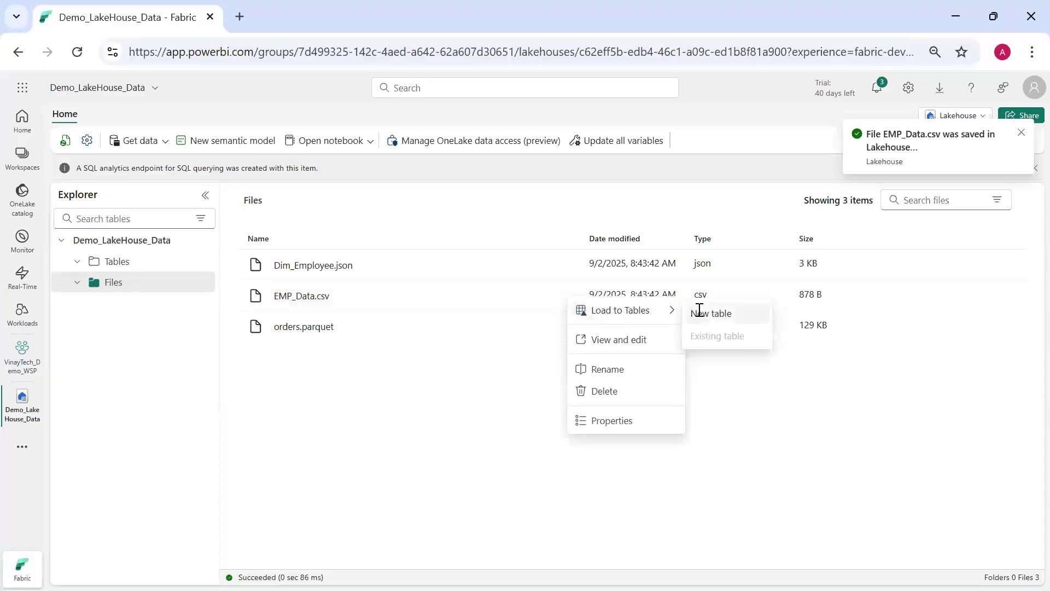
click(711, 311)
click(605, 438)
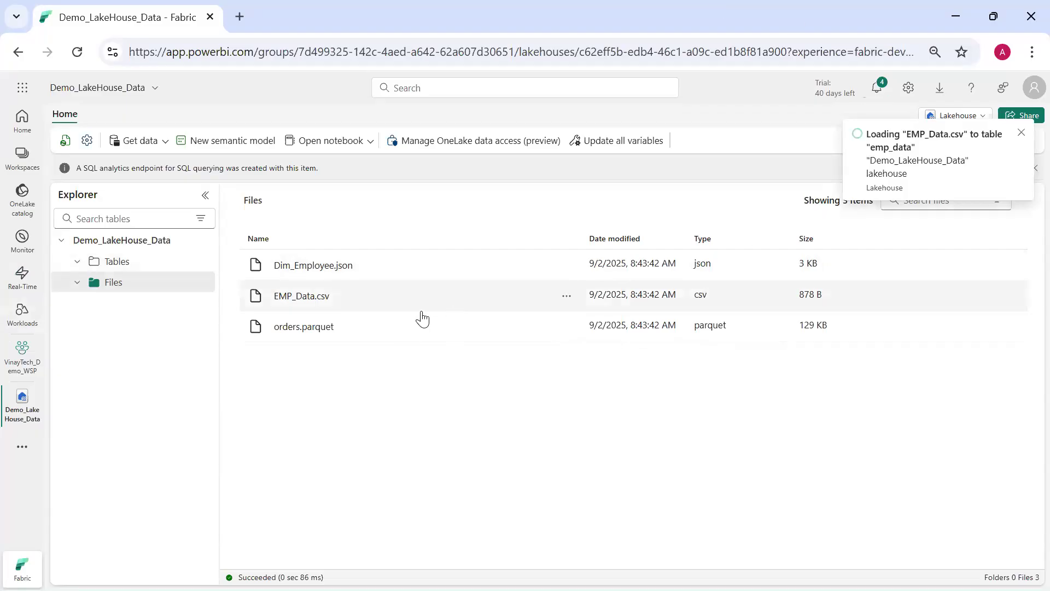
click(77, 262)
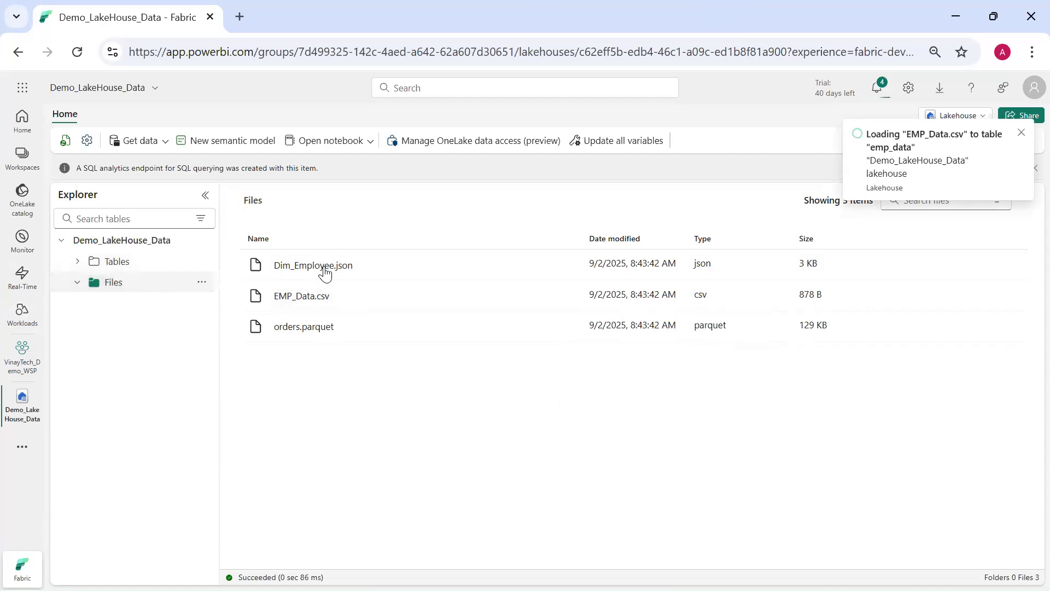
Preview the columns of orders.parquet and load the file into a new table named orders.
click(304, 327)
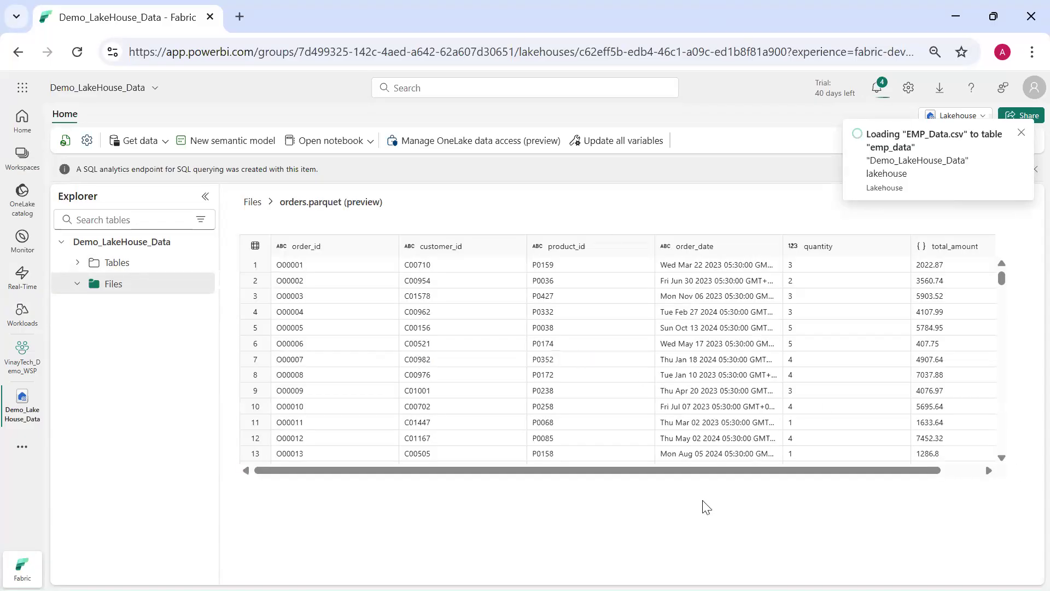
scroll(265, 293, right, 2)
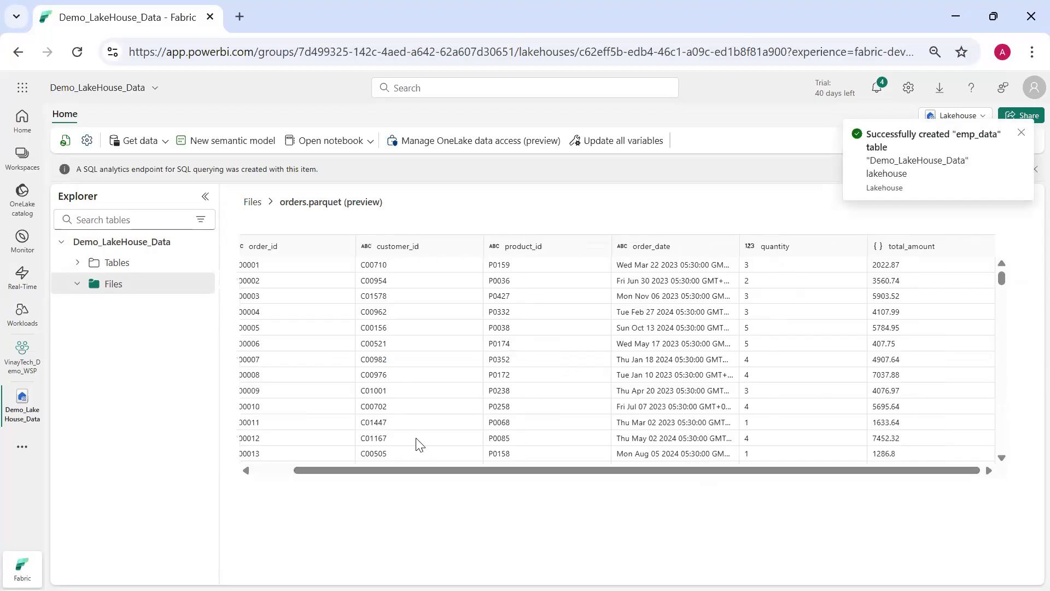
drag(421, 475, 312, 480)
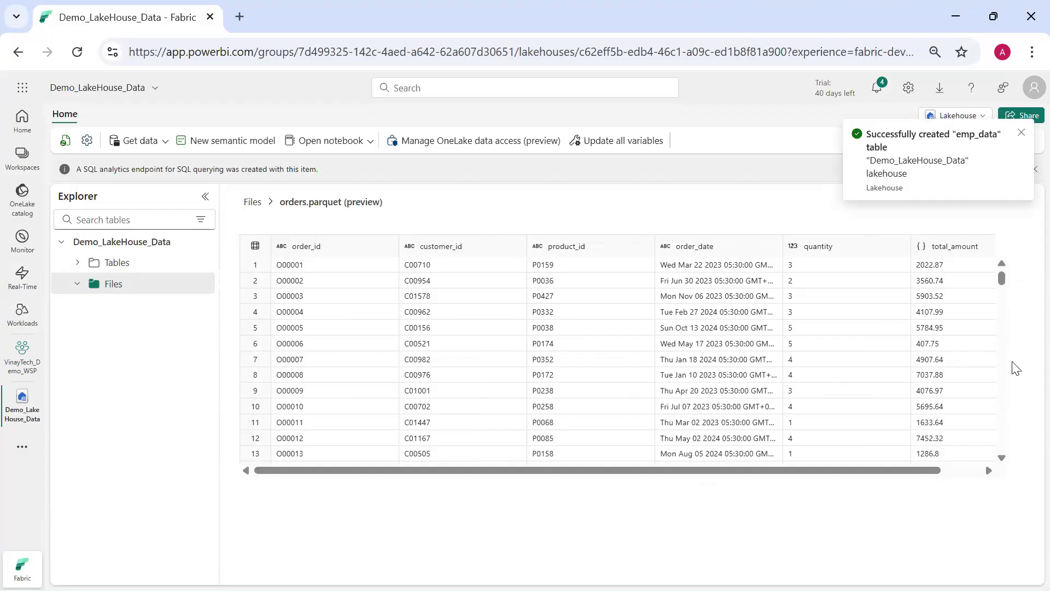
drag(857, 471, 898, 473)
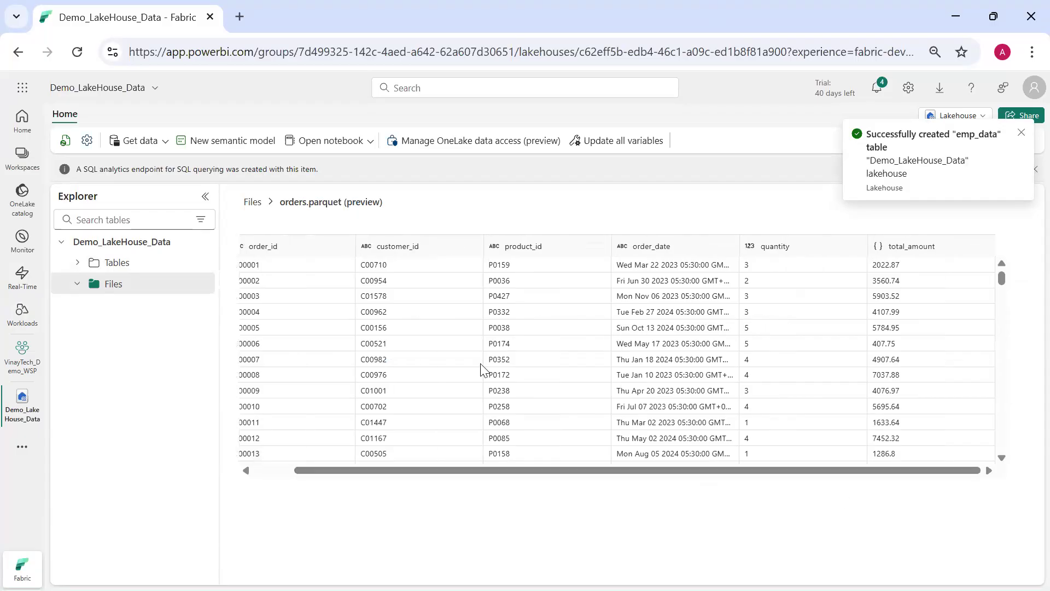
click(252, 201)
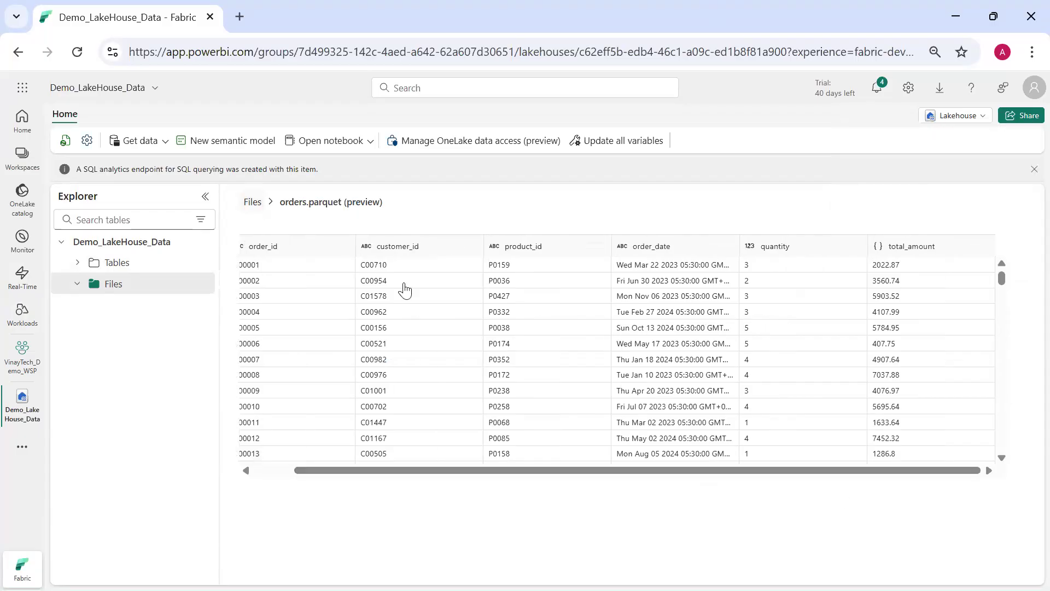
click(567, 327)
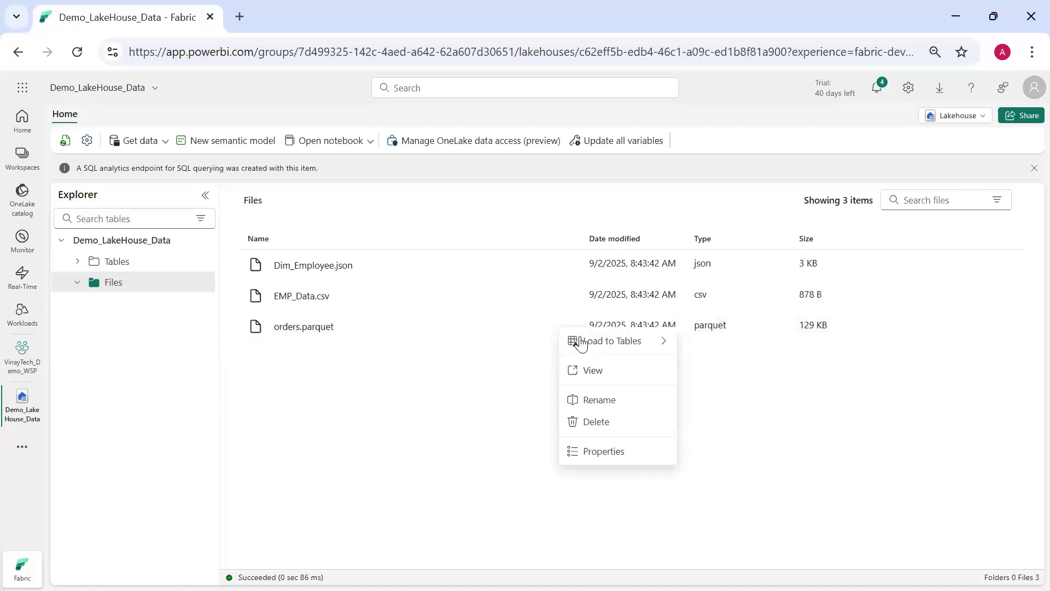
mouse_move(656, 341)
click(690, 345)
click(601, 395)
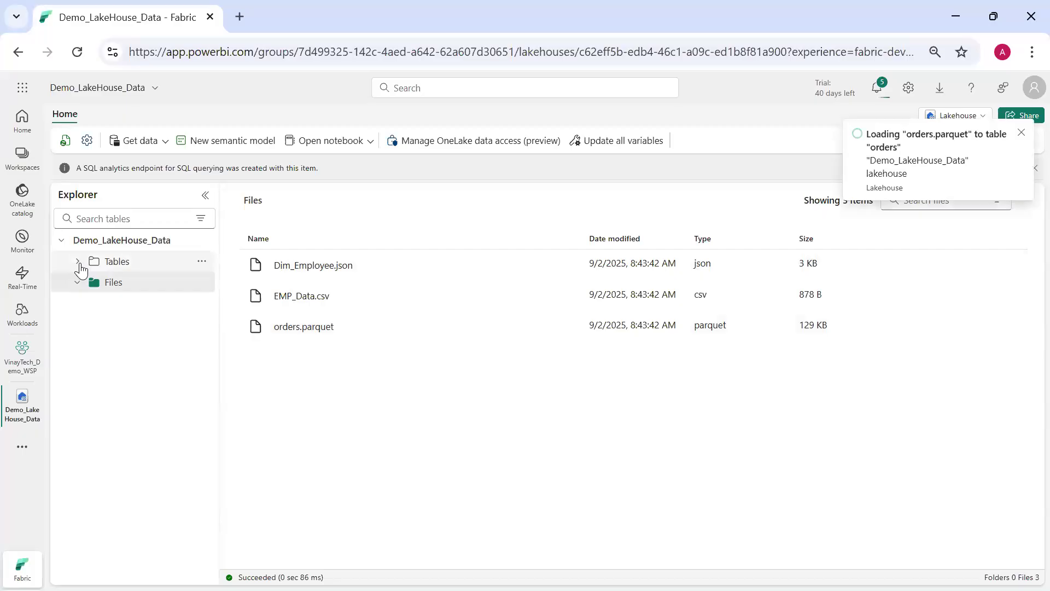
Examine the loaded data in the emp_data and orders tables of the lakehouse.
click(80, 264)
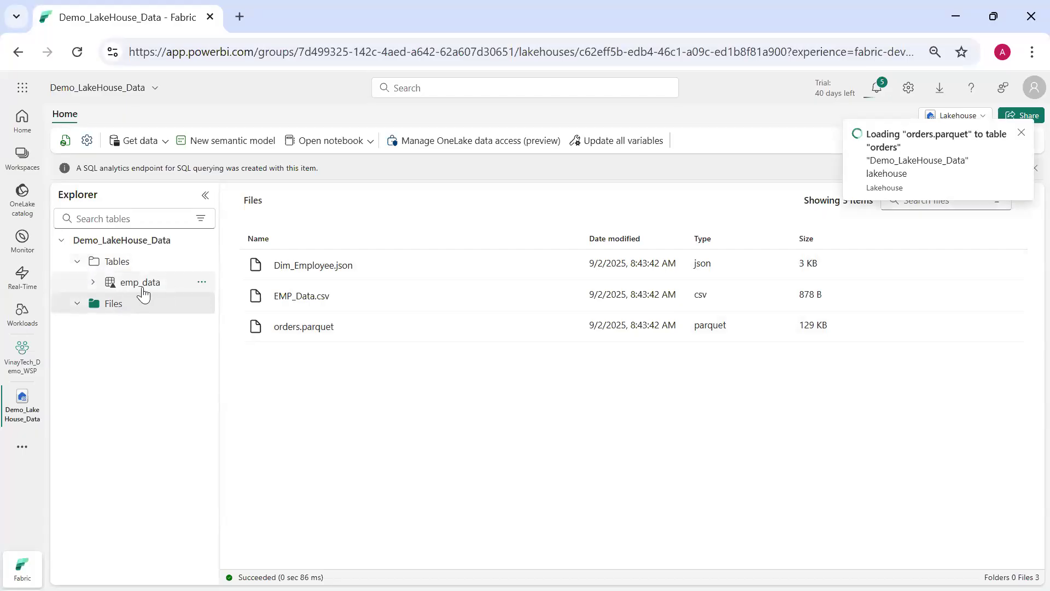
click(138, 287)
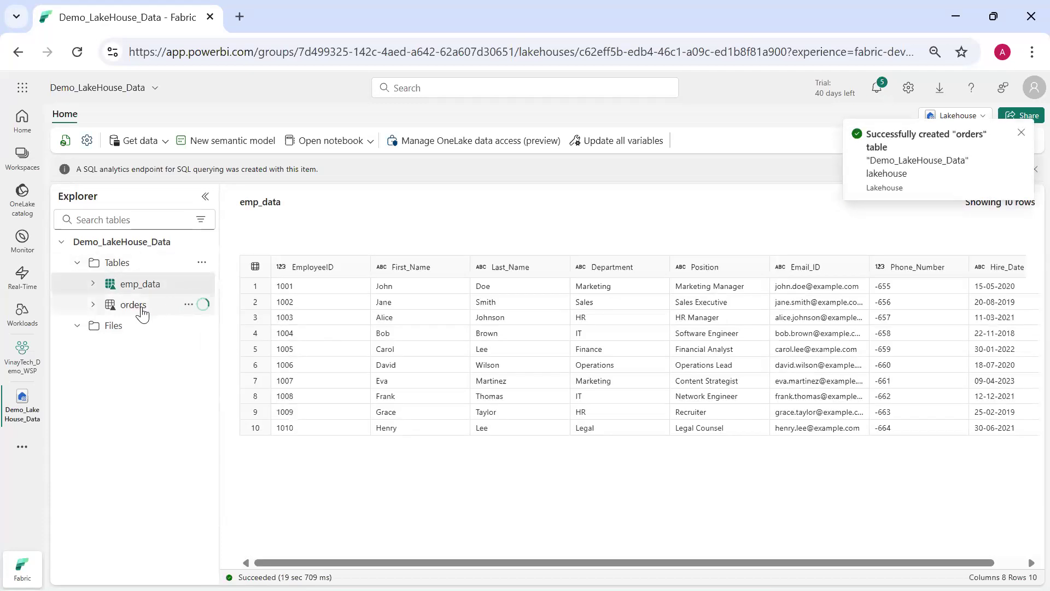
click(134, 306)
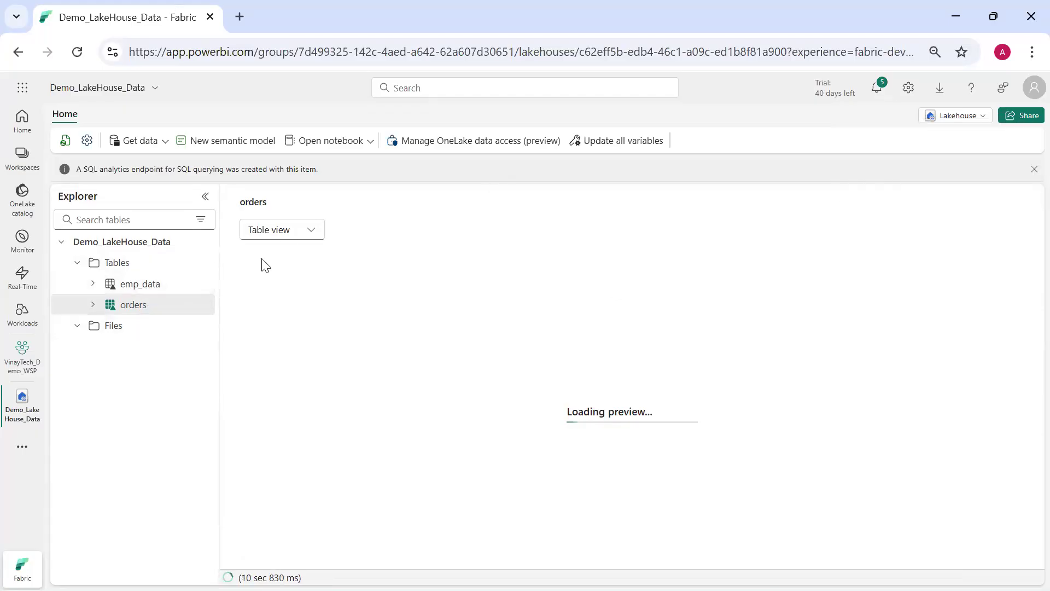
click(171, 287)
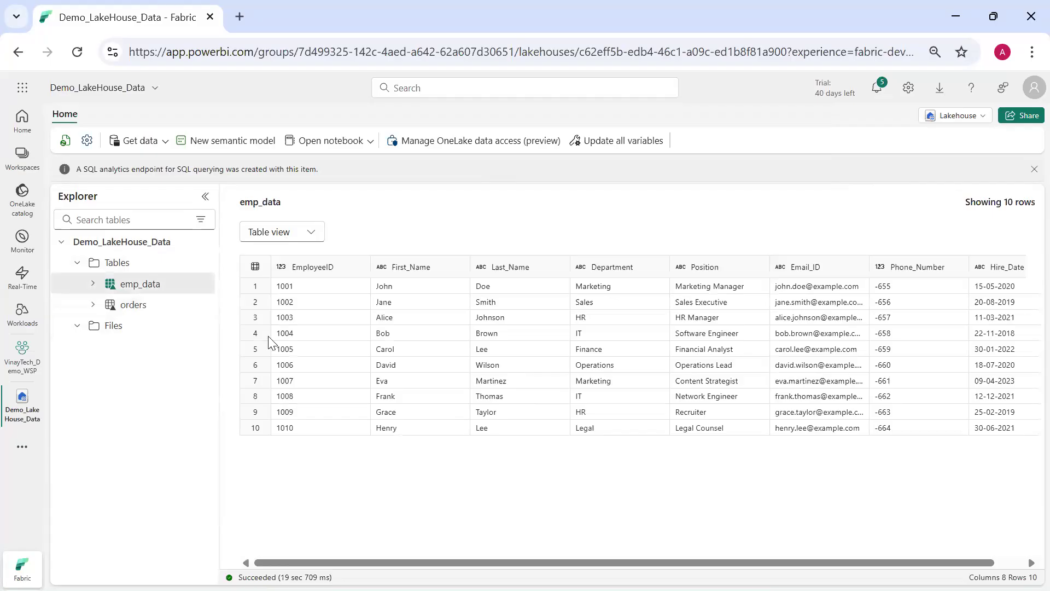
click(138, 307)
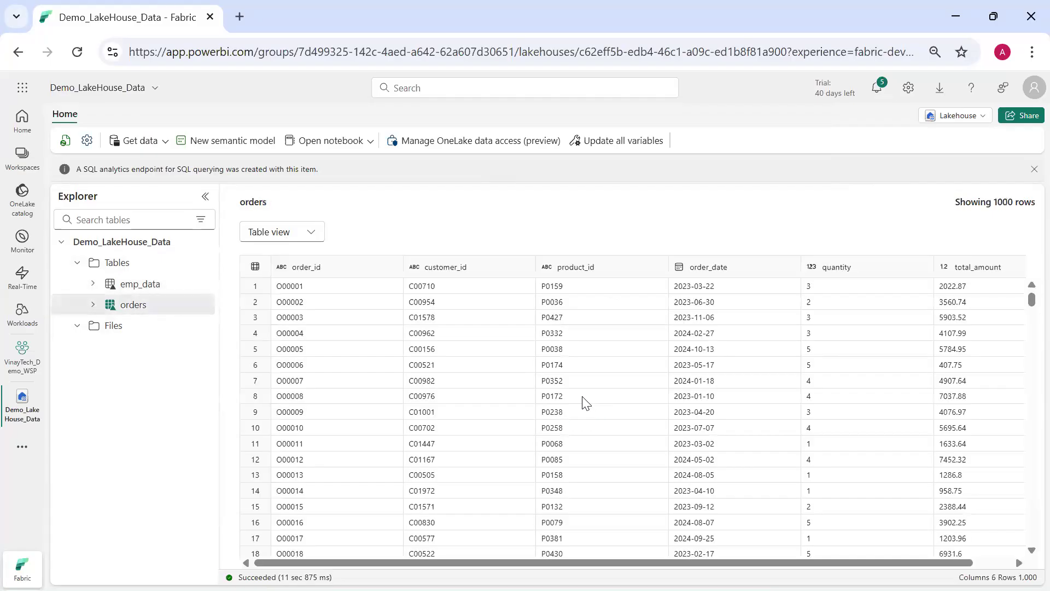
click(141, 284)
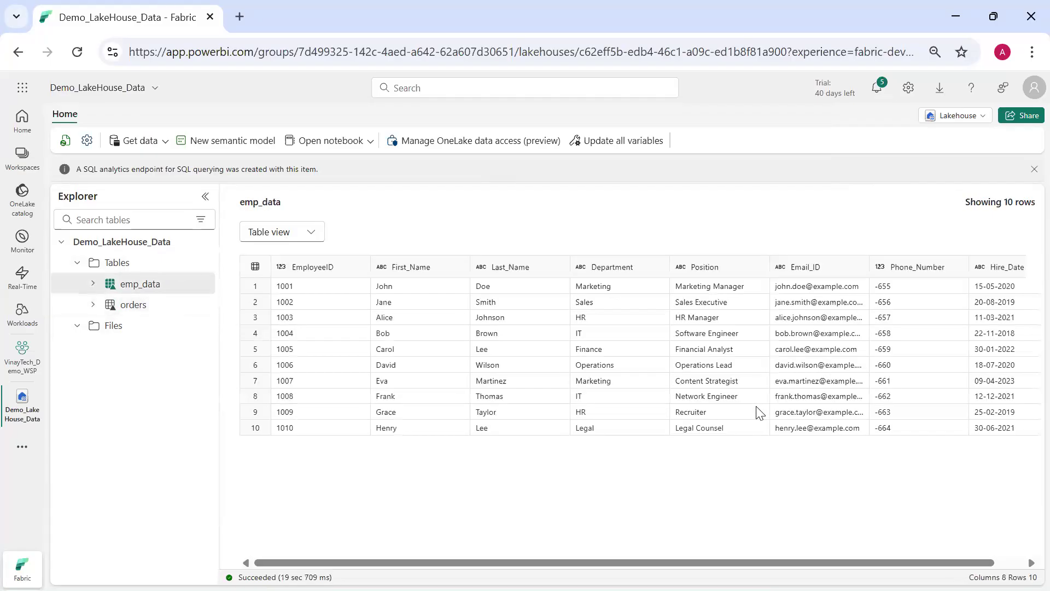
Switch Demo_LakeHouse_Data to the SQL analytics endpoint and expand the dbo schema down to its tables.
click(956, 115)
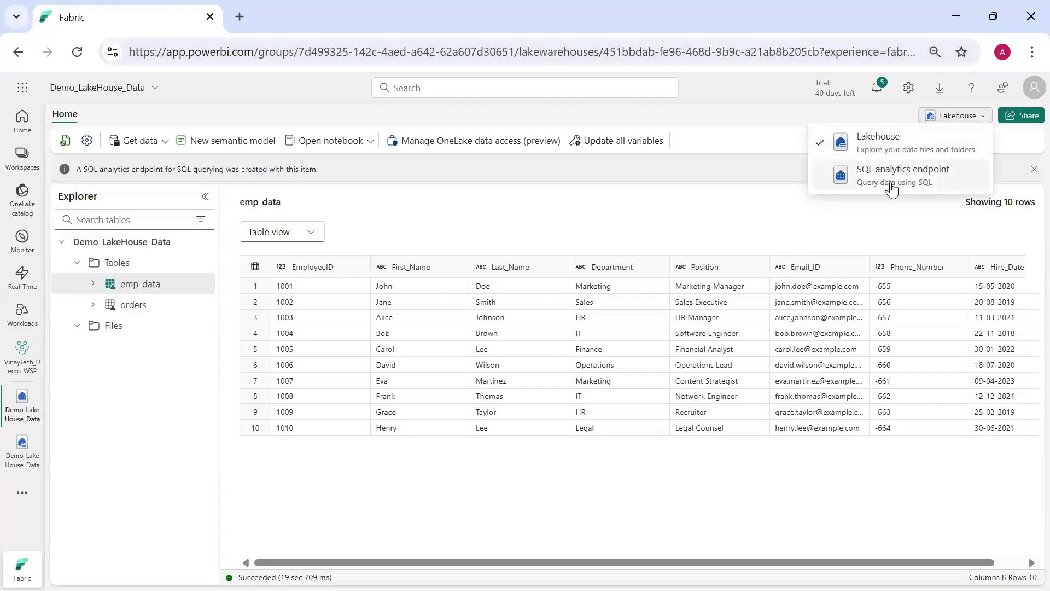
click(892, 186)
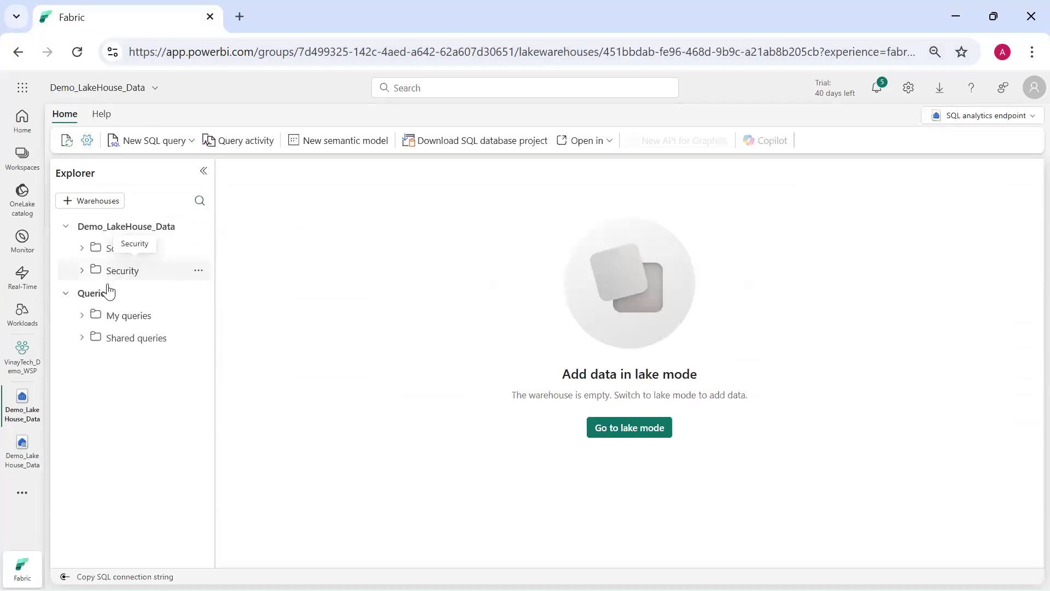
click(94, 256)
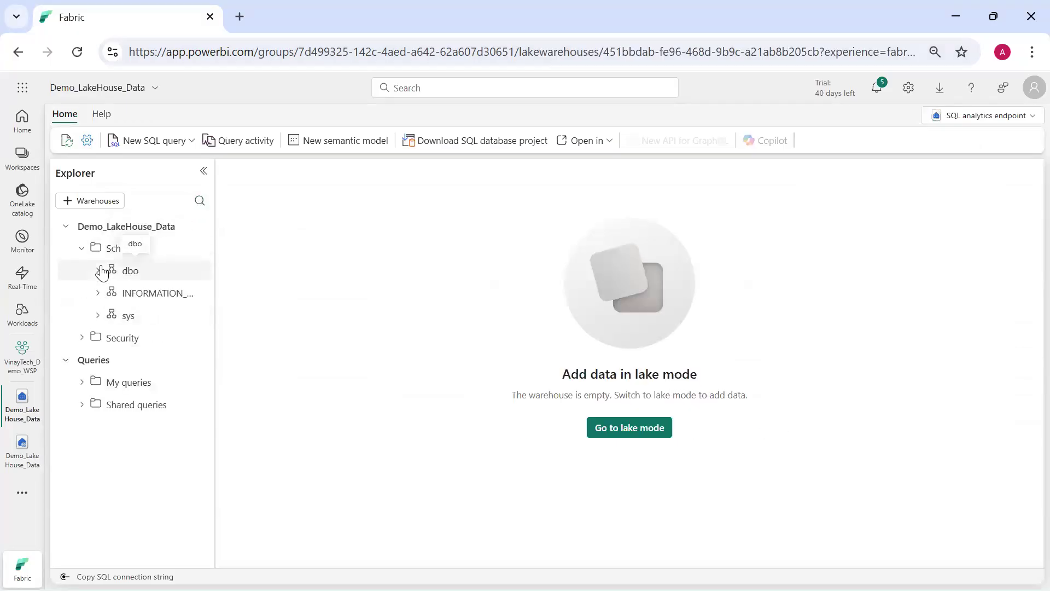
click(102, 272)
click(114, 294)
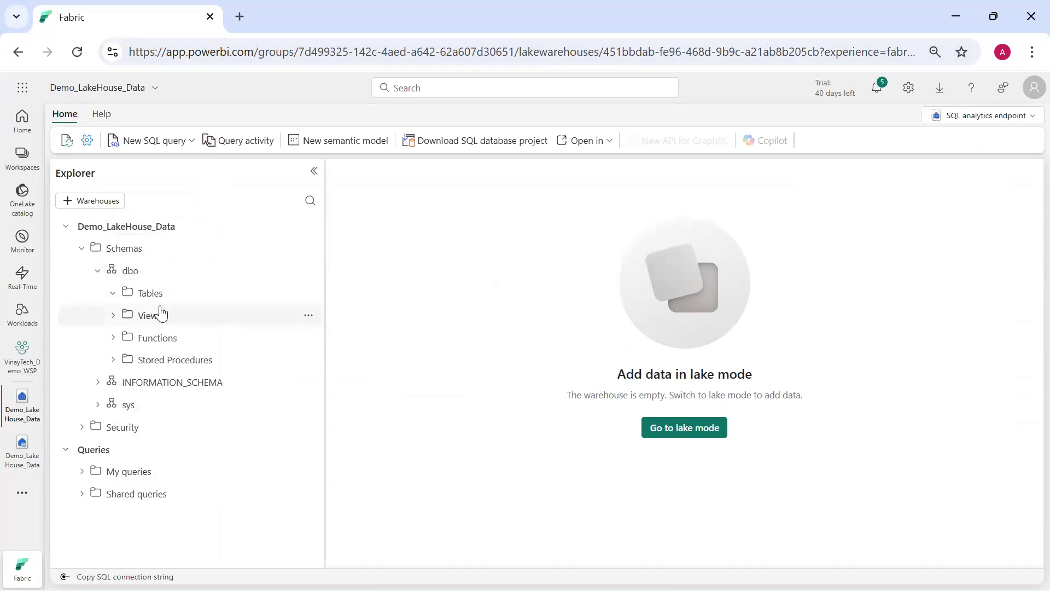
click(114, 294)
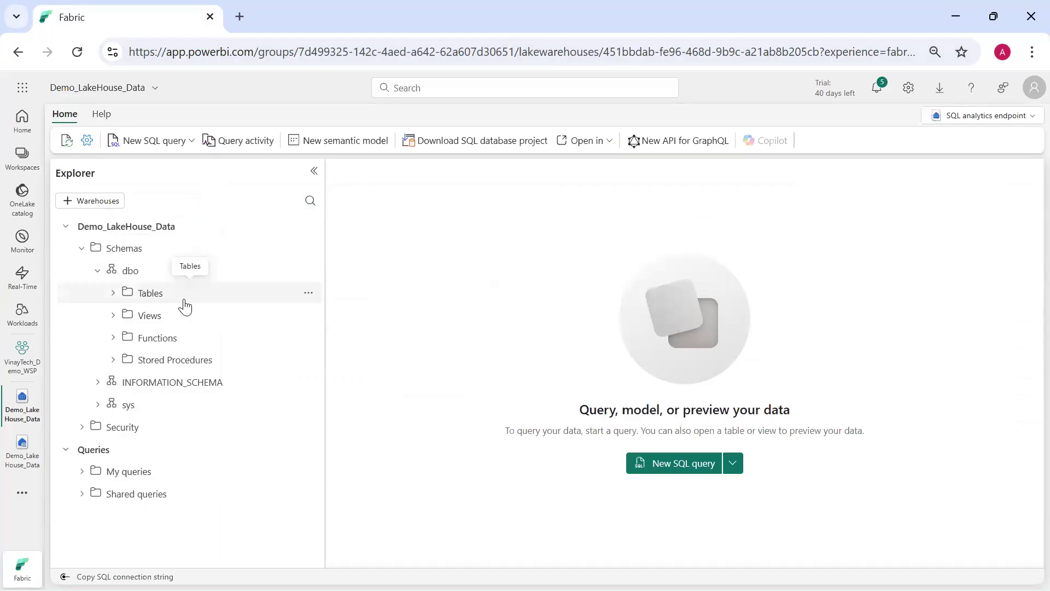
click(112, 296)
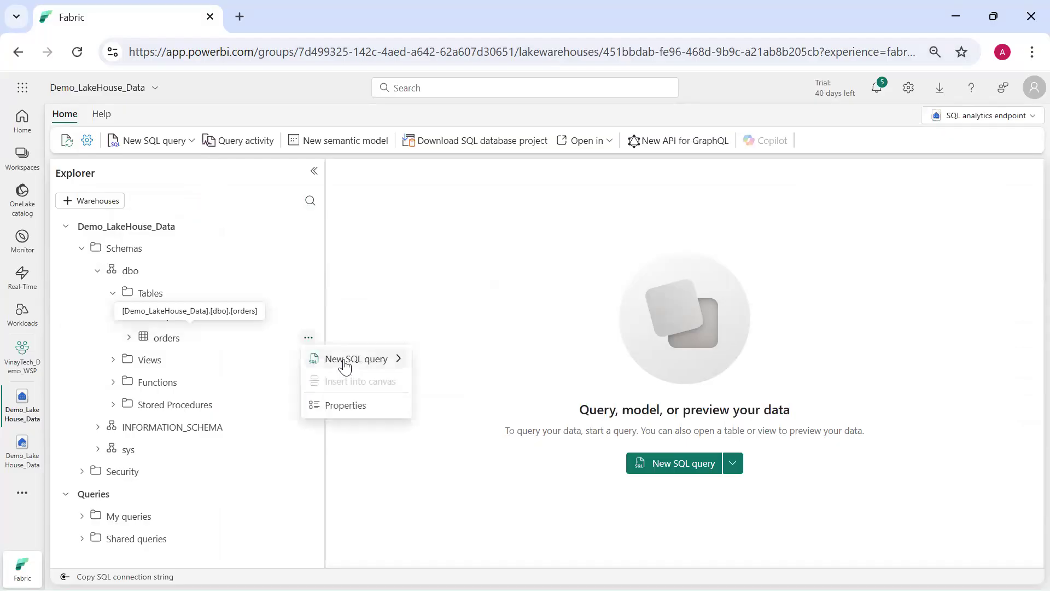
Run a SELECT TOP (100) query on the orders table and another on emp_data, then return to the orders query.
mouse_move(344, 361)
click(440, 361)
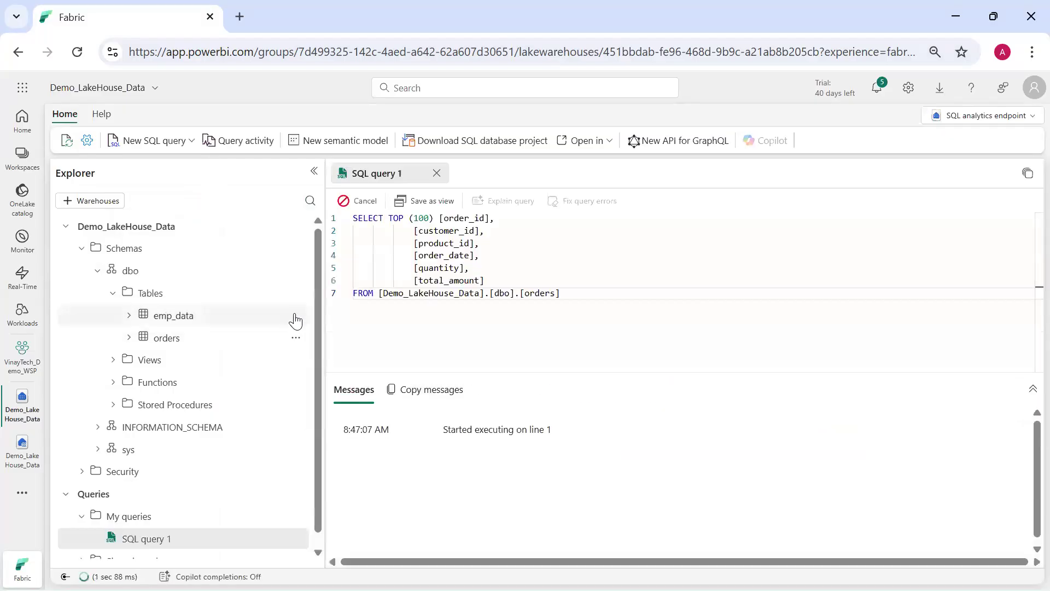
click(296, 315)
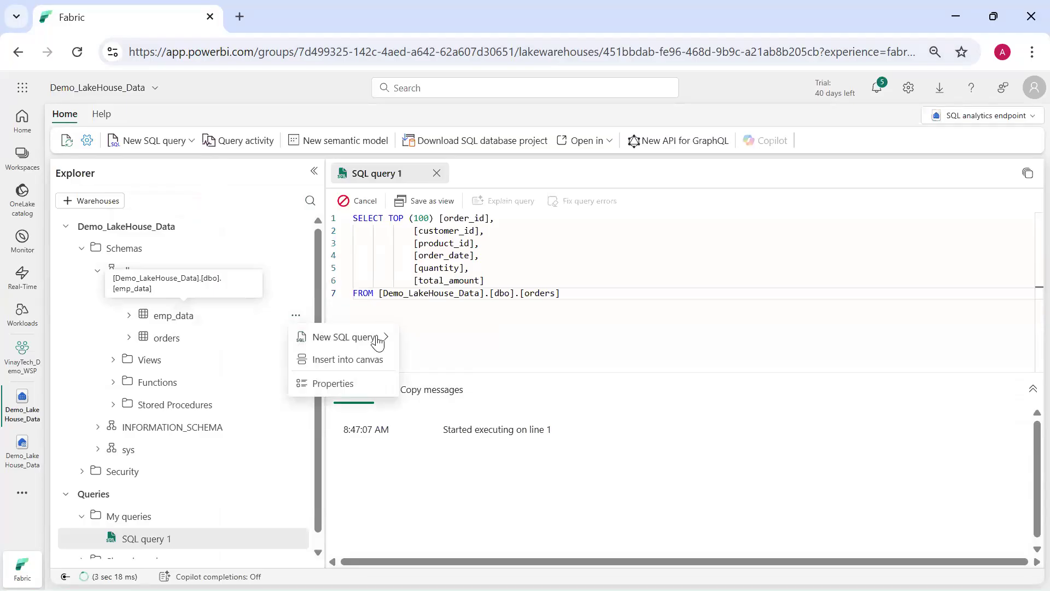
mouse_move(383, 336)
click(437, 337)
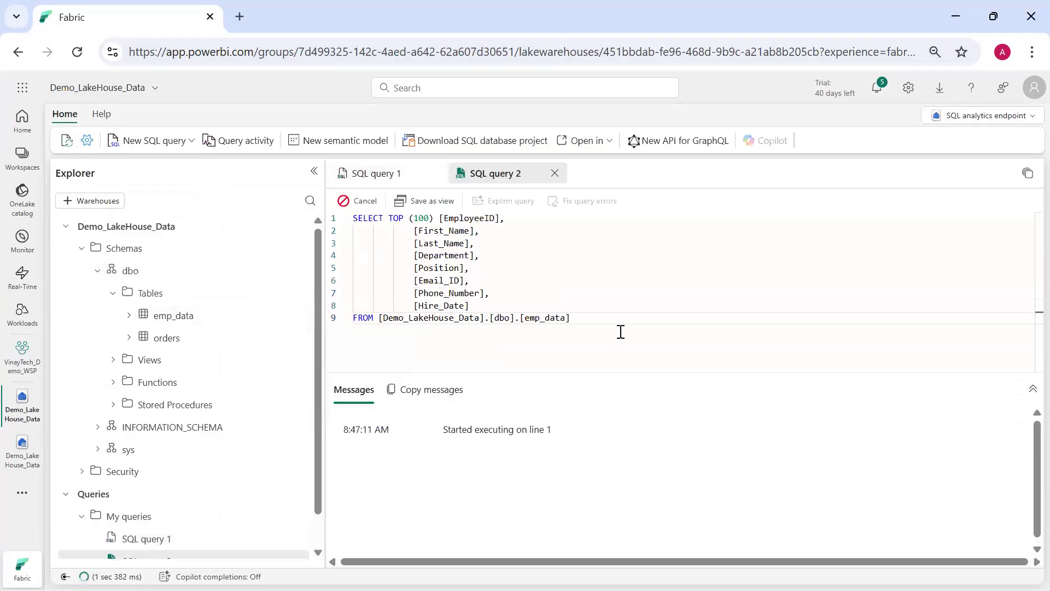
click(386, 184)
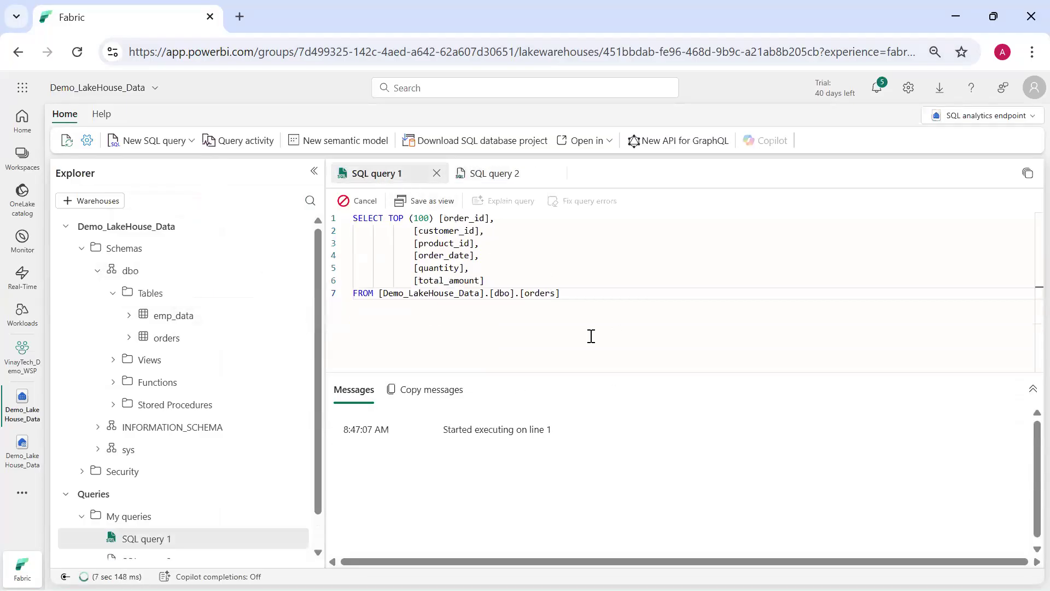
Add where DATEPART='HR' to the end of the emp_data statement in SQL query 2 and run it.
click(493, 180)
click(494, 185)
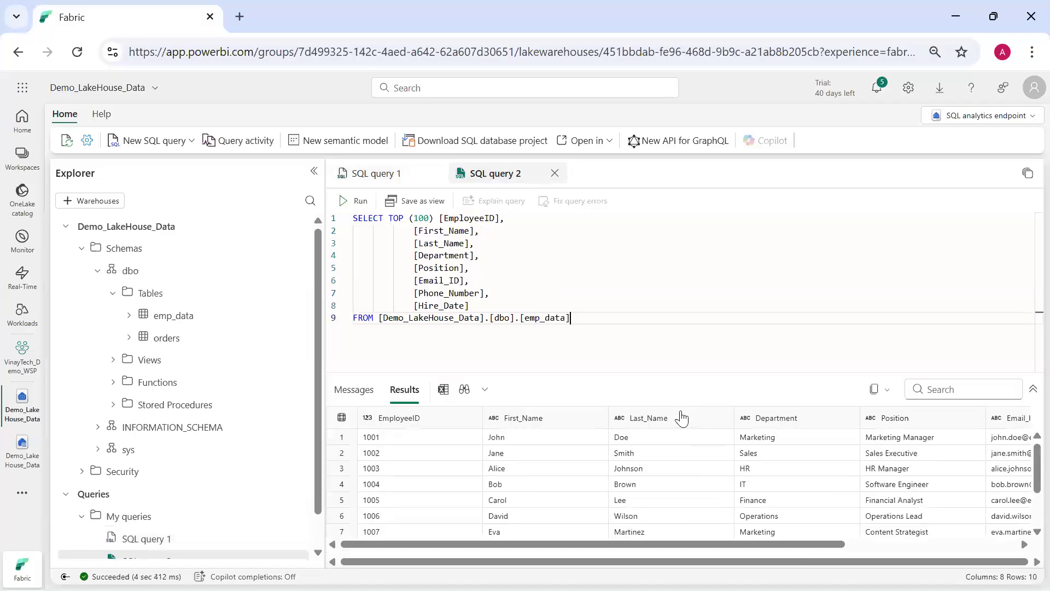
scroll(645, 438, down, 1)
click(703, 329)
text(wher)
key(Escape)
text(e Dep)
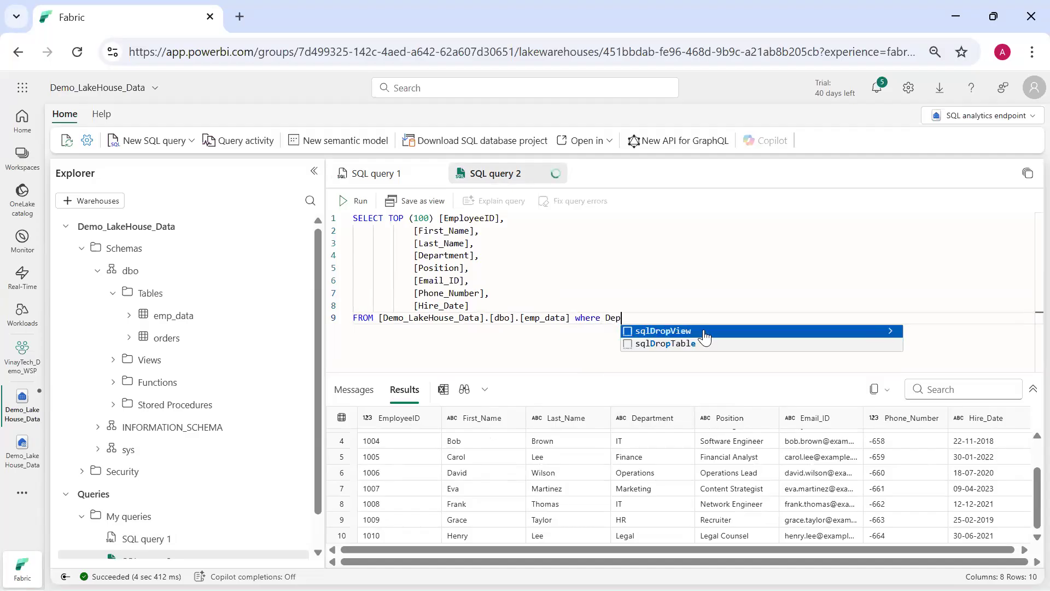
text(a)
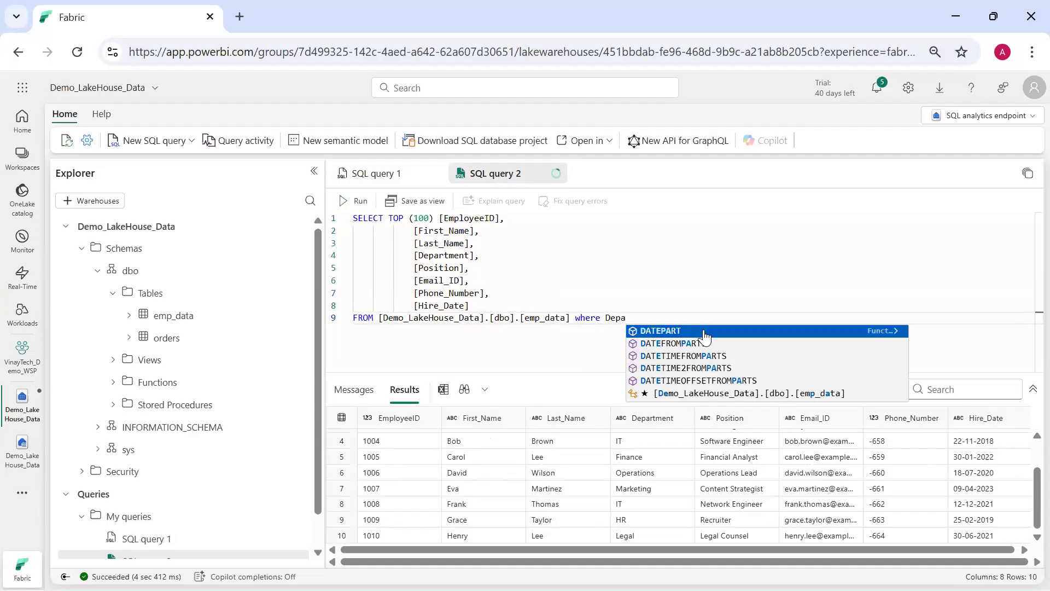
click(704, 336)
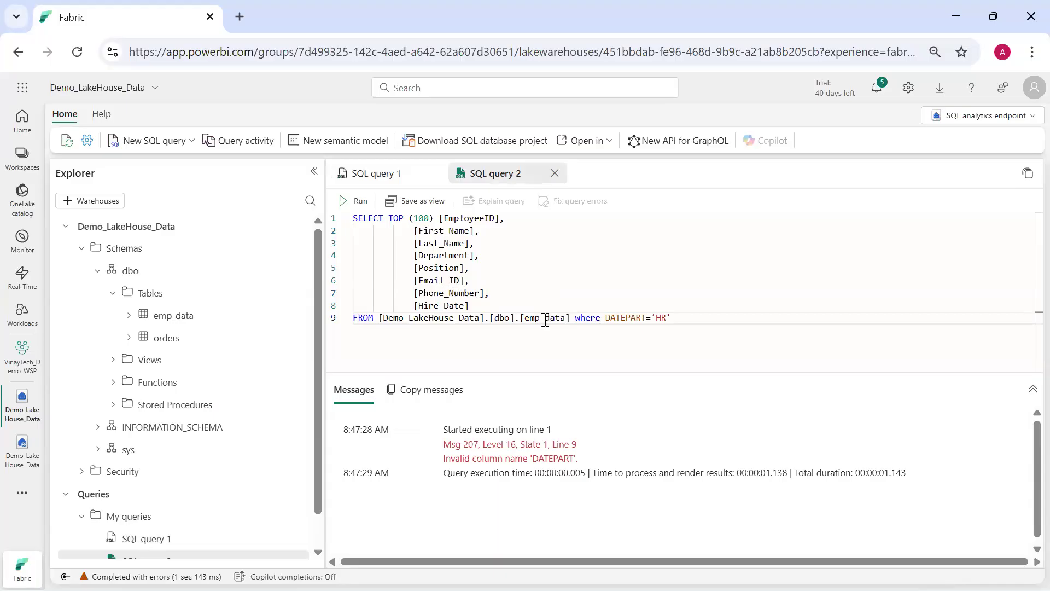
Run only the emp_data SELECT statement, leaving out its where clause.
key(ctrl+shift+Home)
click(343, 201)
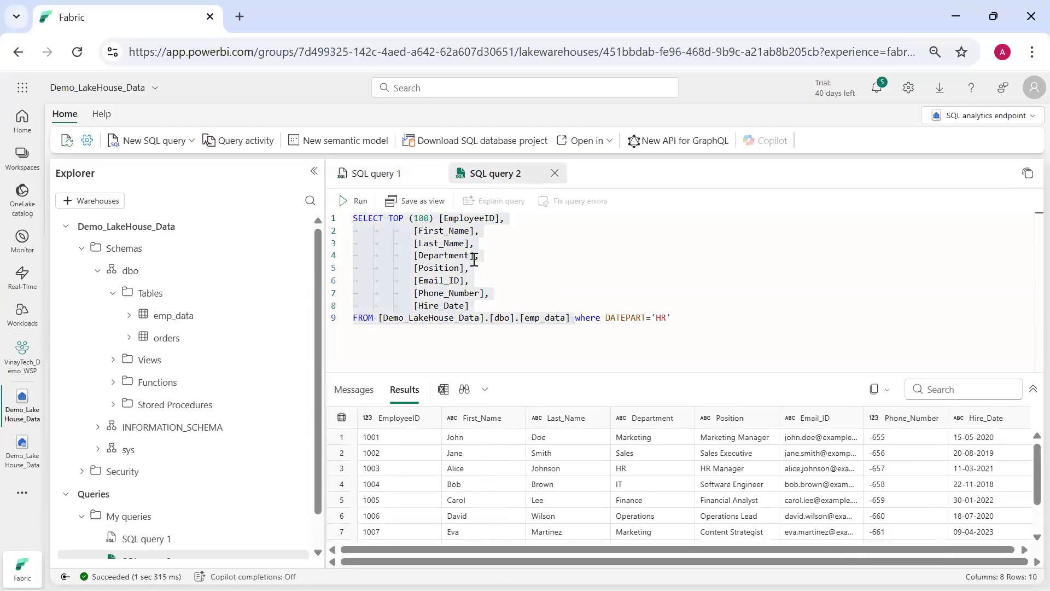
Correct the where clause to [Department]='HR', using the column name from the SELECT list, and run the emp_data query.
click(417, 256)
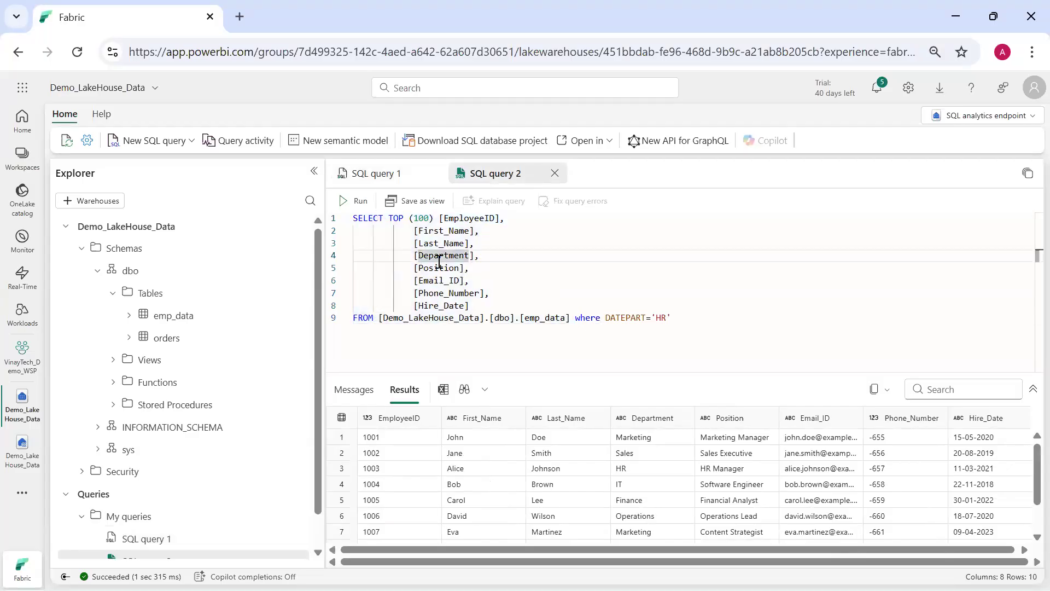
double_click(622, 317)
text([Department],)
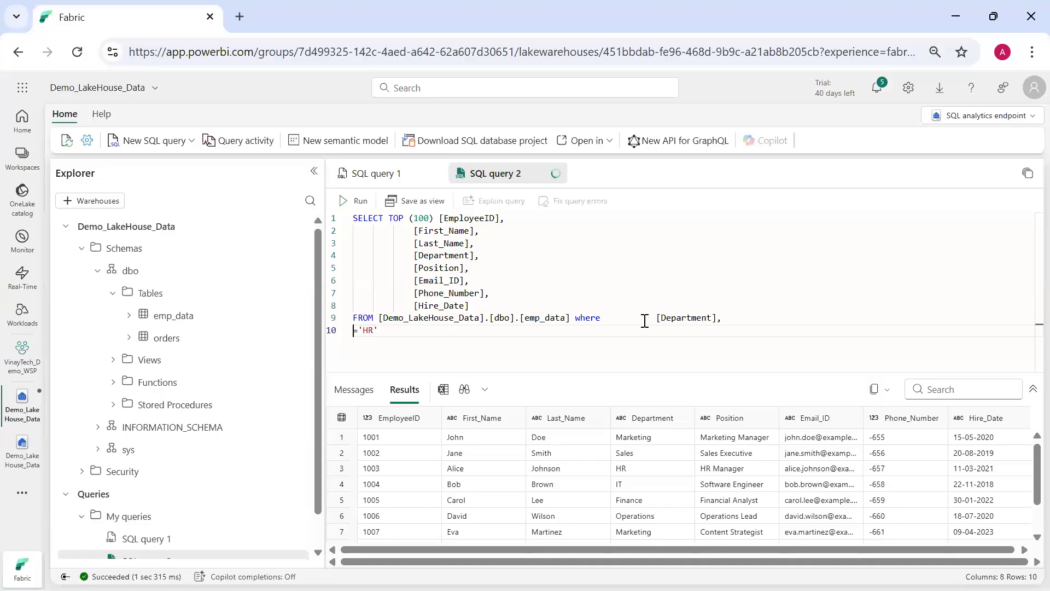
key(BackSpace)
key(BackSpace)
key(BackSpace)
key(BackSpace)
key(BackSpace)
key(BackSpace)
key(BackSpace)
key(BackSpace)
key(BackSpace)
key(BackSpace)
key(End)
key(BackSpace)
key(Delete)
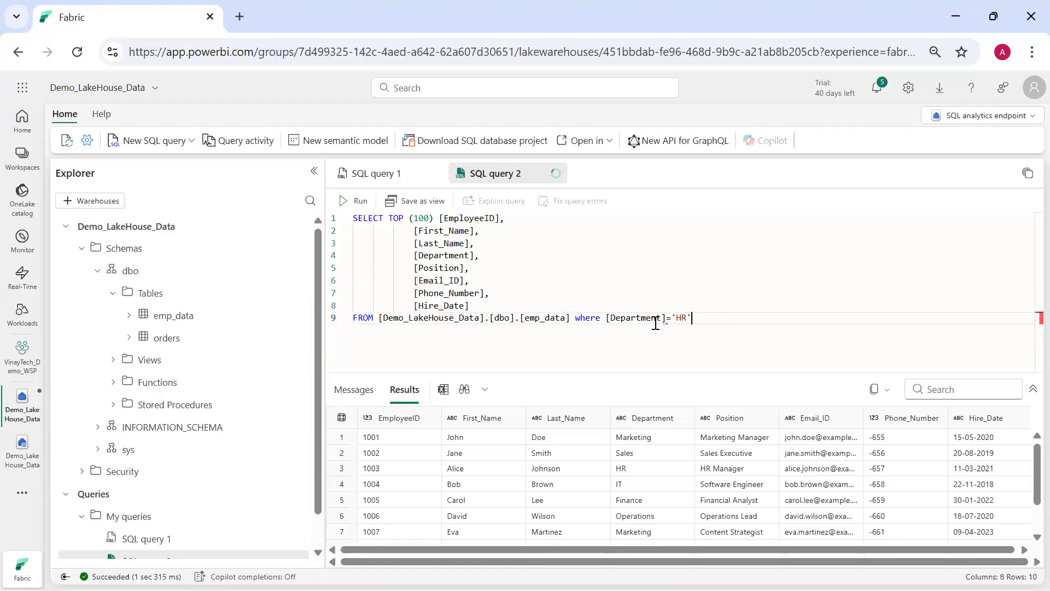
key(ctrl+Return)
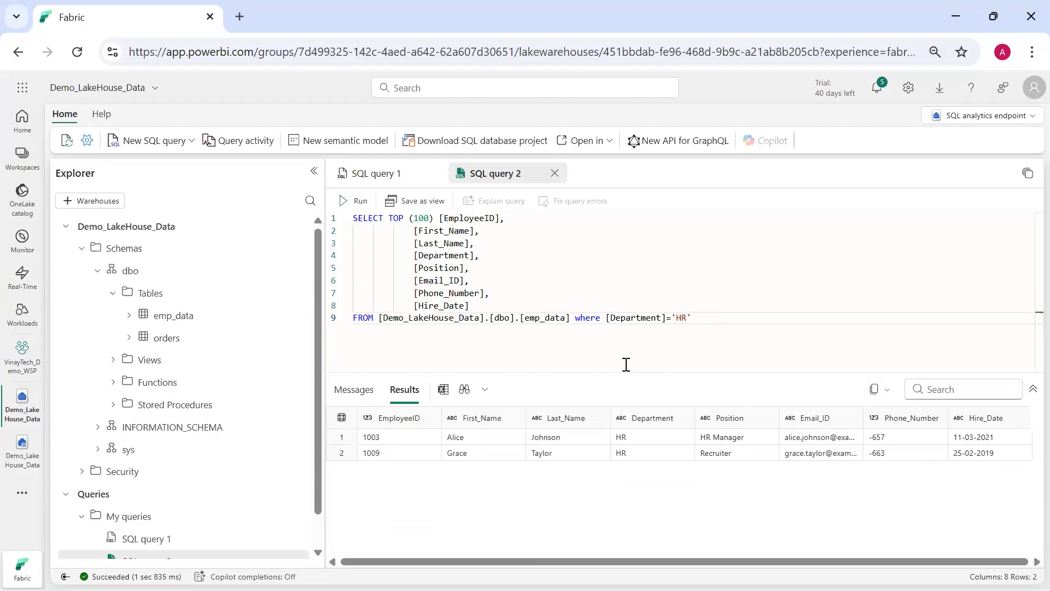
drag(693, 318, 301, 219)
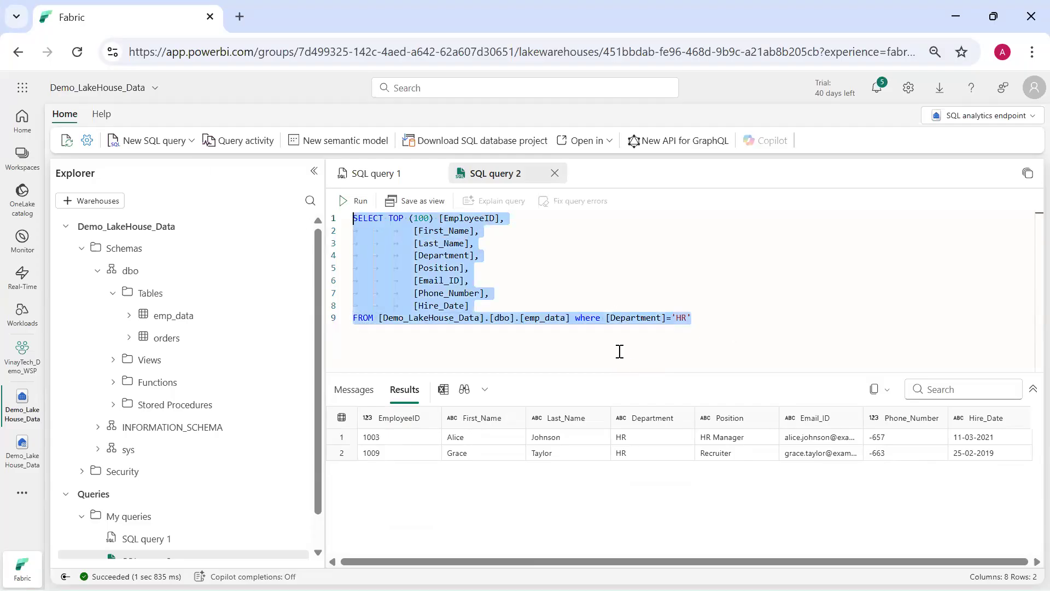
click(720, 341)
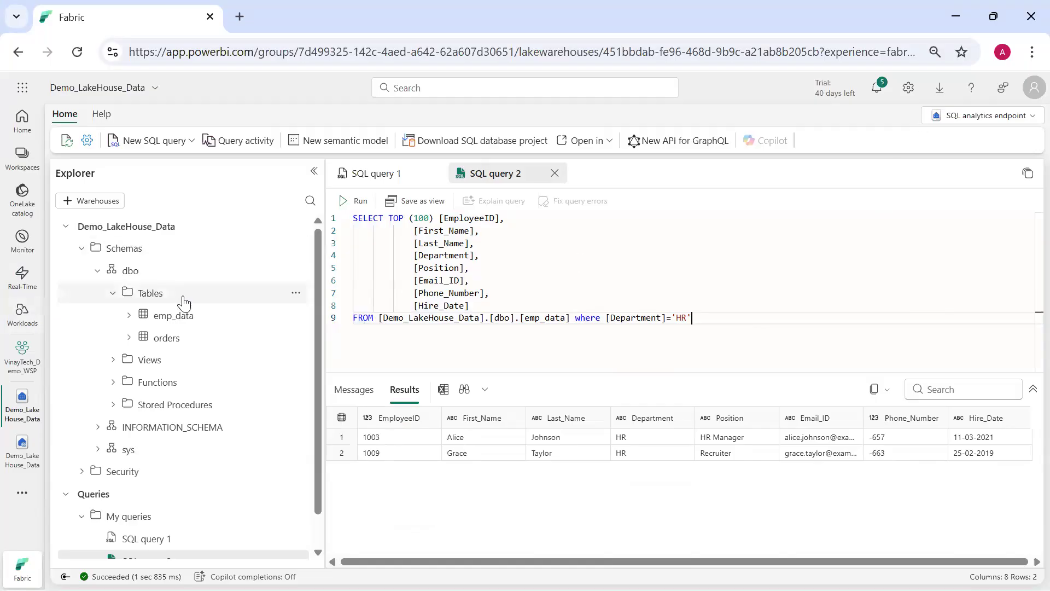
Return to the Demo_LakeHouse_Data lakehouse and view its files and the actions available for orders.parquet.
click(14, 455)
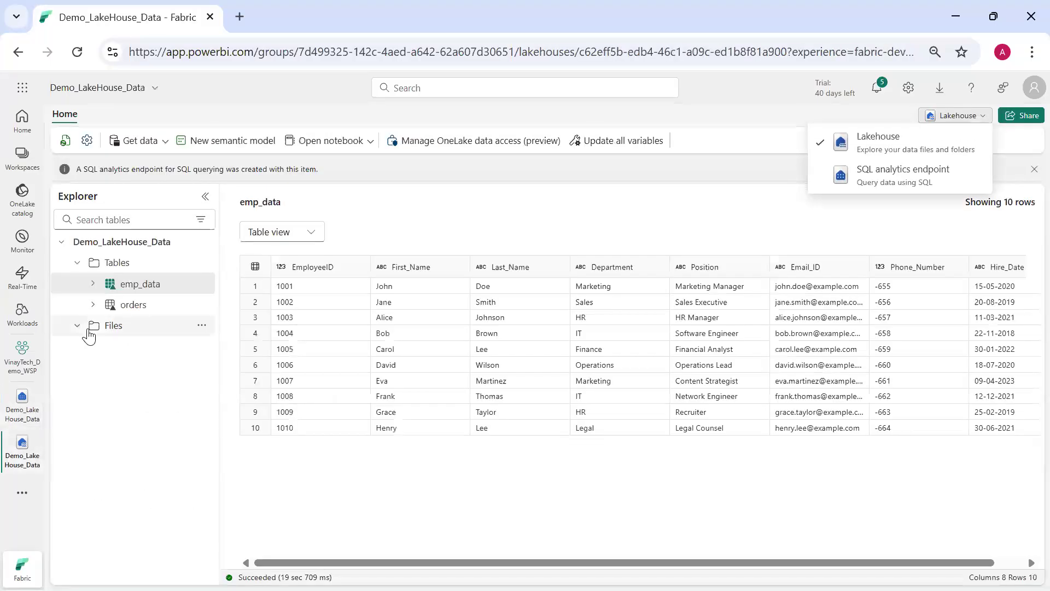
click(102, 325)
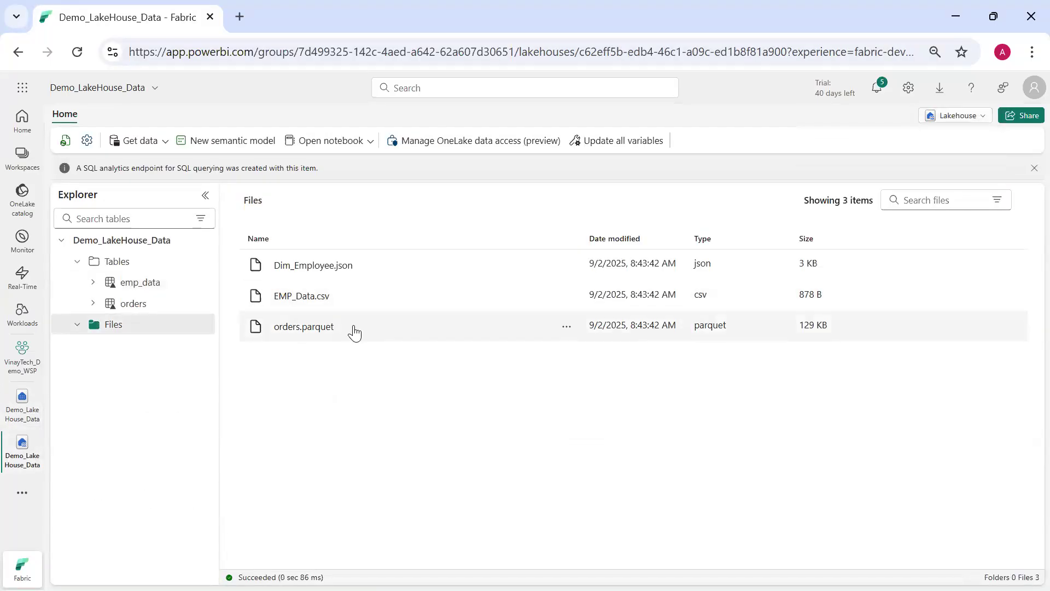
click(567, 328)
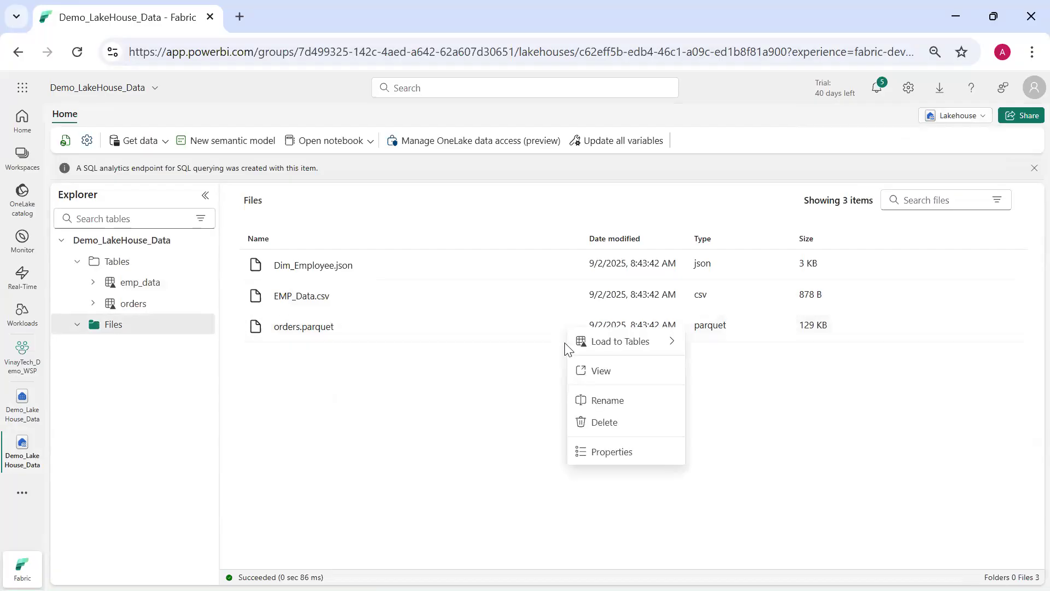
click(491, 392)
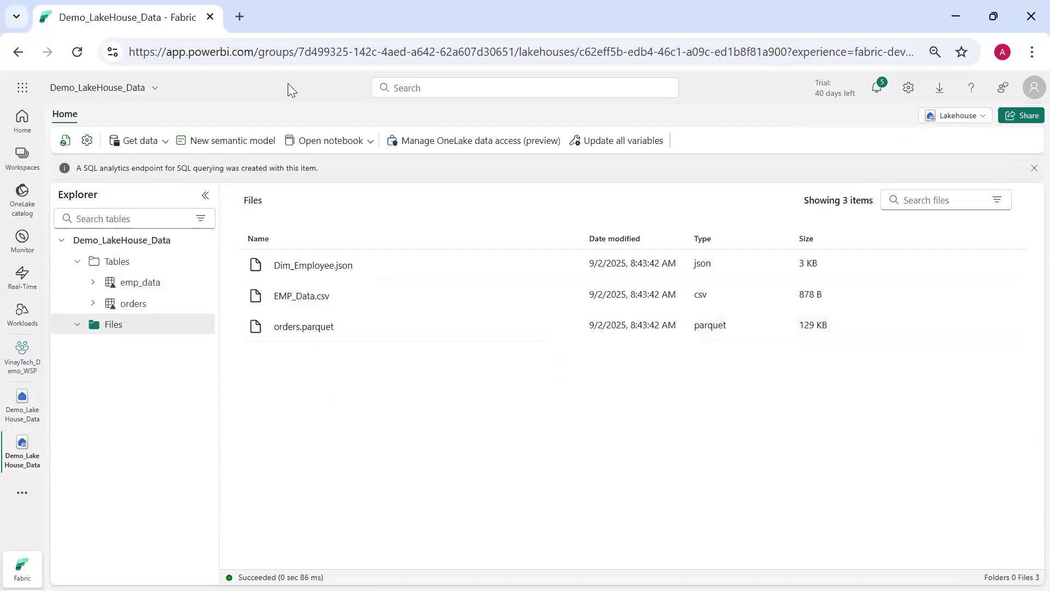
Create a new notebook from the lakehouse and skip the AI tools tour.
click(316, 144)
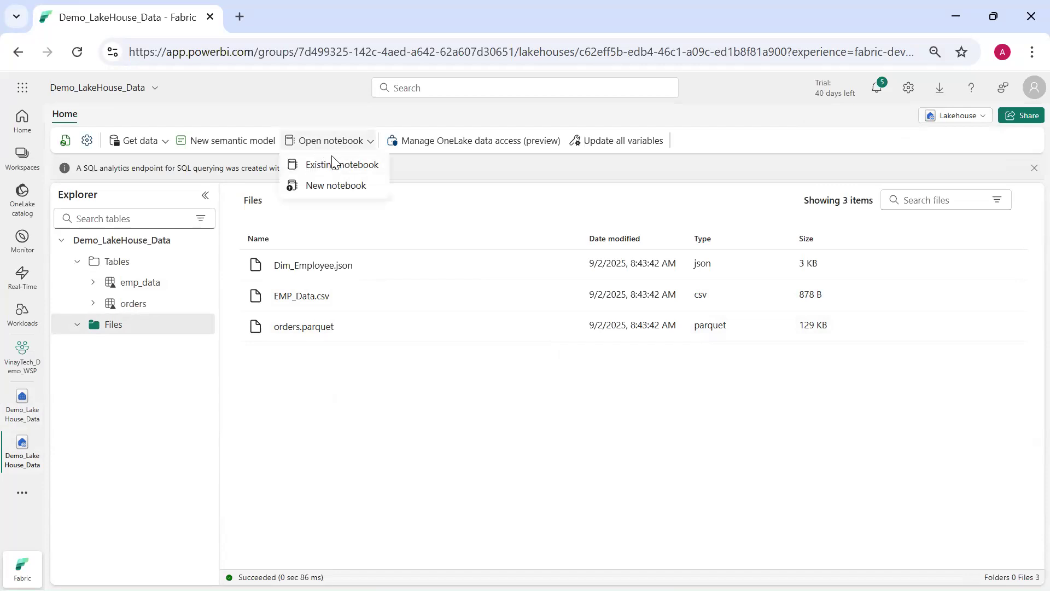
click(330, 186)
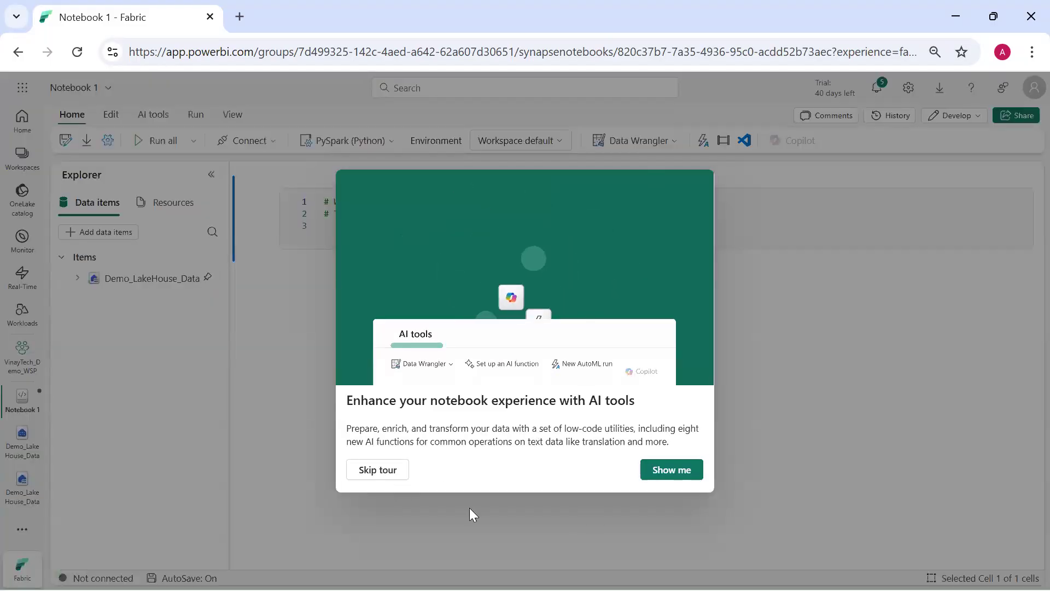
click(380, 471)
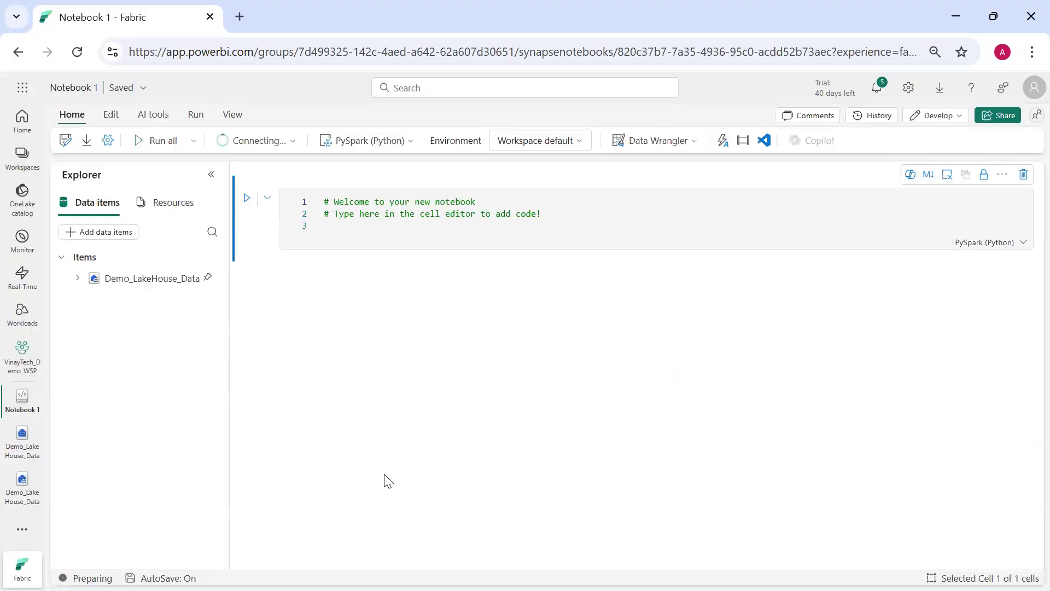
List the Demo_LakeHouse_Data files in the notebook, check the cell's language options, and insert the orders.parquet read code into the first cell.
click(77, 279)
click(129, 324)
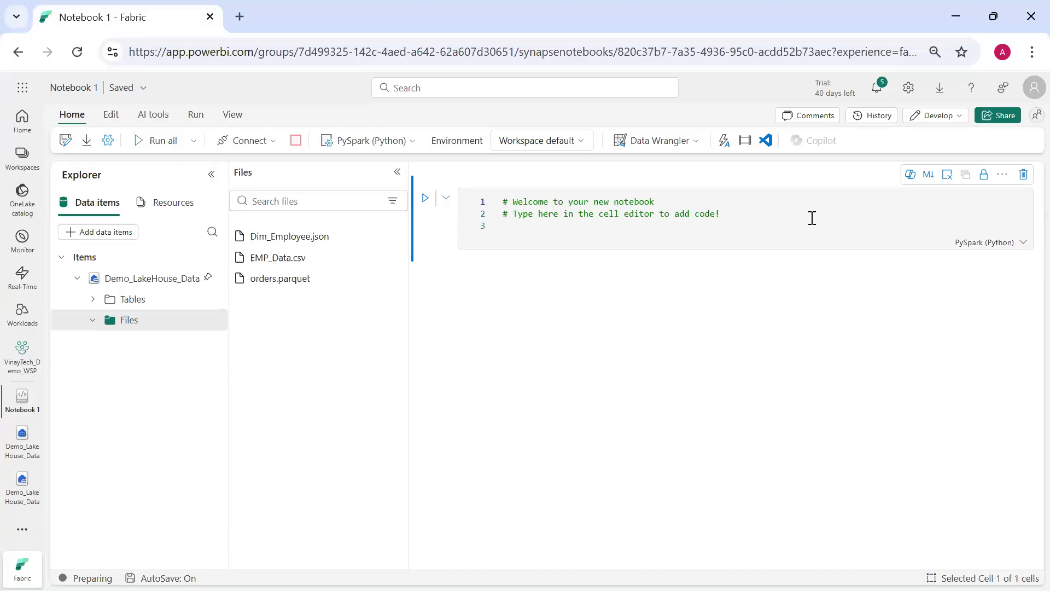
click(983, 244)
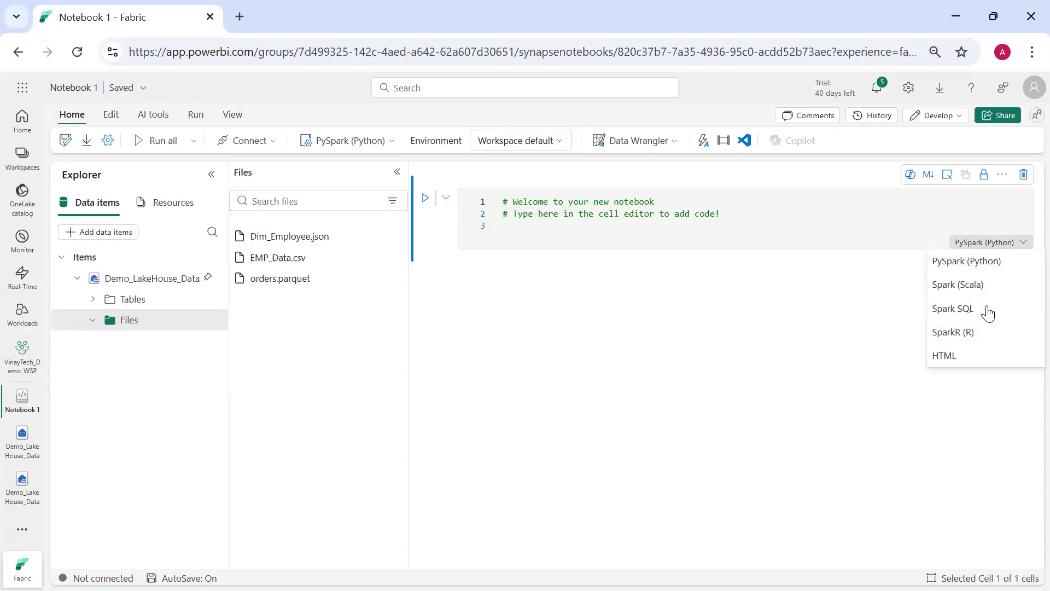
drag(279, 280, 594, 246)
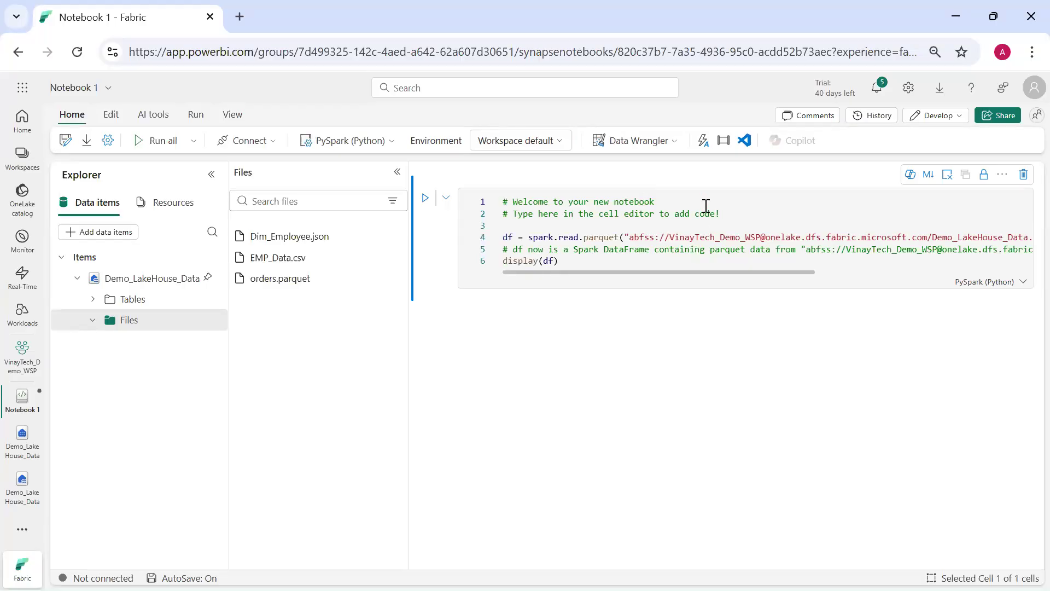
Examine the inserted spark.read.parquet code, from the df variable through the full OneLake path to orders.parquet.
click(504, 238)
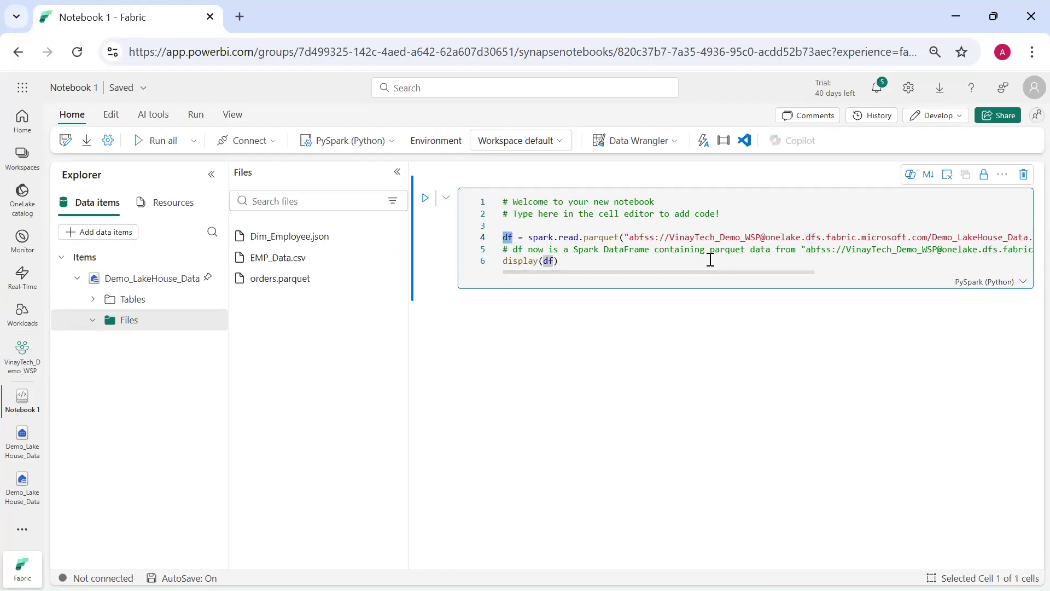
drag(562, 272, 763, 275)
scroll(644, 265, left, 5)
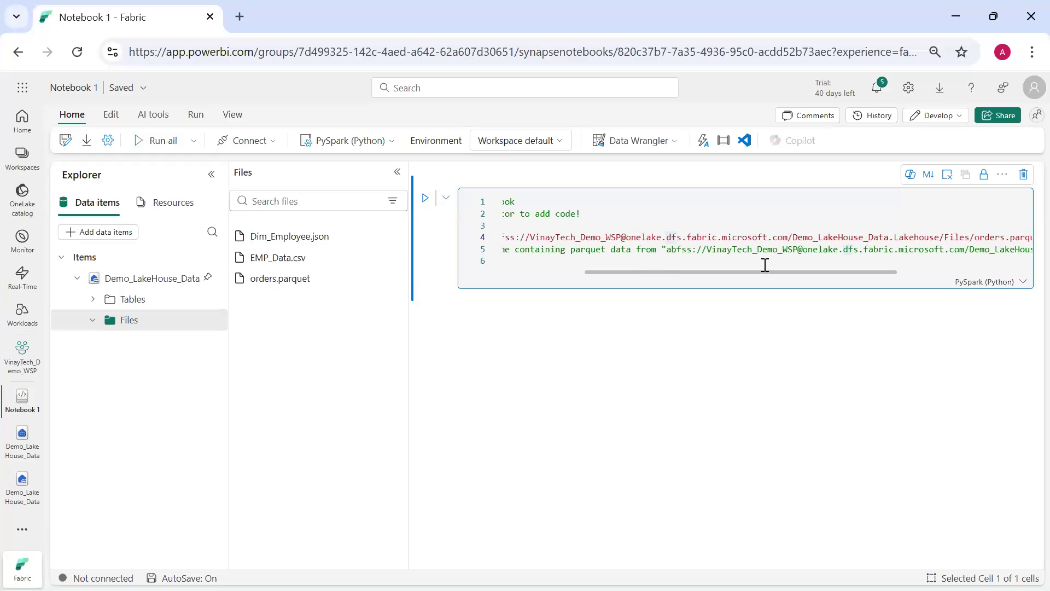
drag(667, 237, 787, 237)
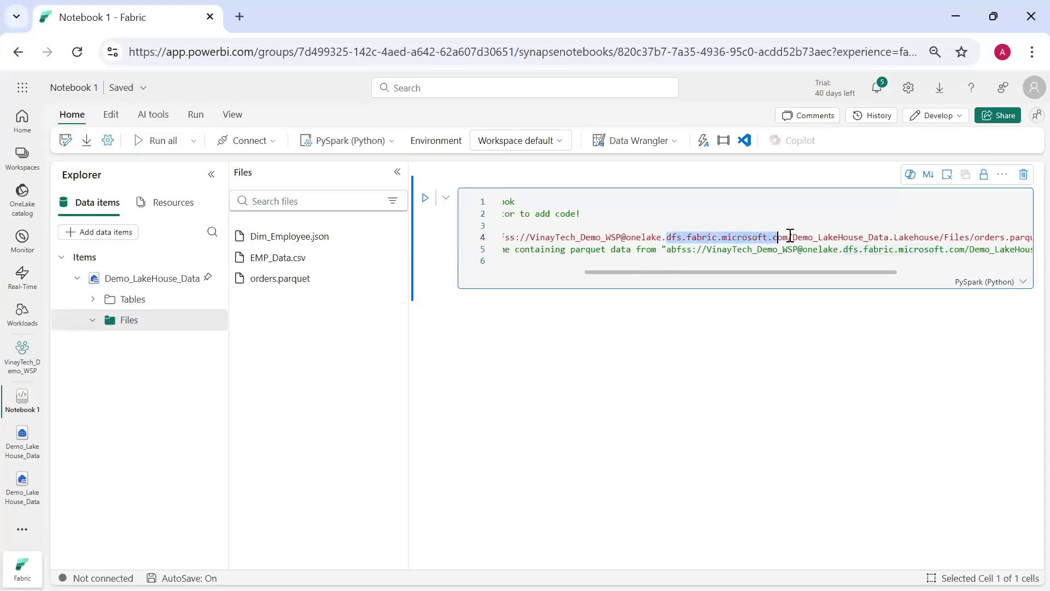
click(798, 277)
click(776, 269)
scroll(776, 273, right, 3)
drag(687, 237, 840, 242)
scroll(776, 244, right, 3)
click(903, 249)
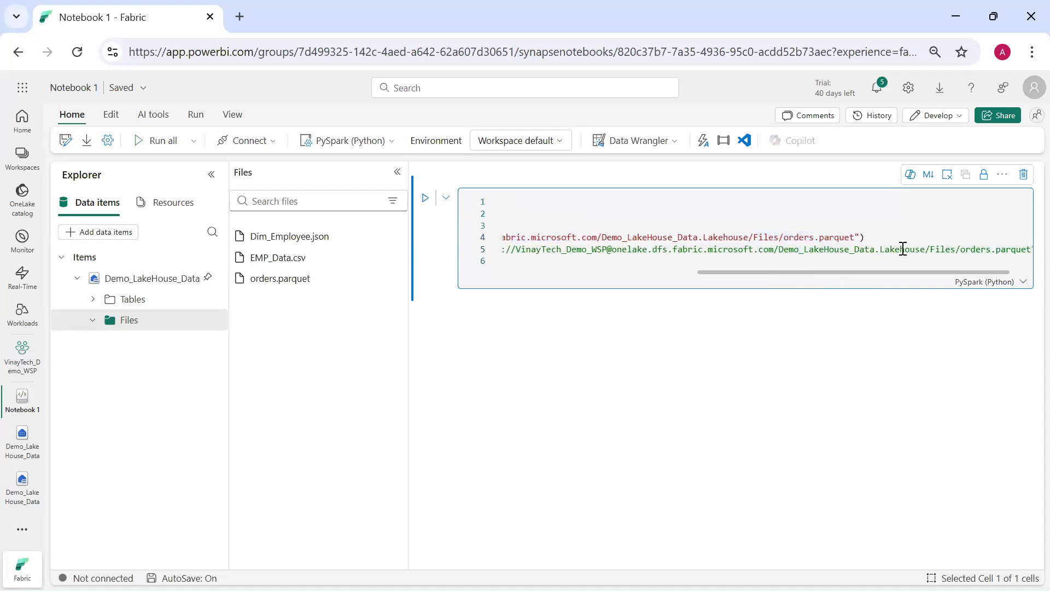
drag(769, 280, 577, 263)
Run the notebook cell to display the orders DataFrame and wait for the Spark session to finish.
click(576, 263)
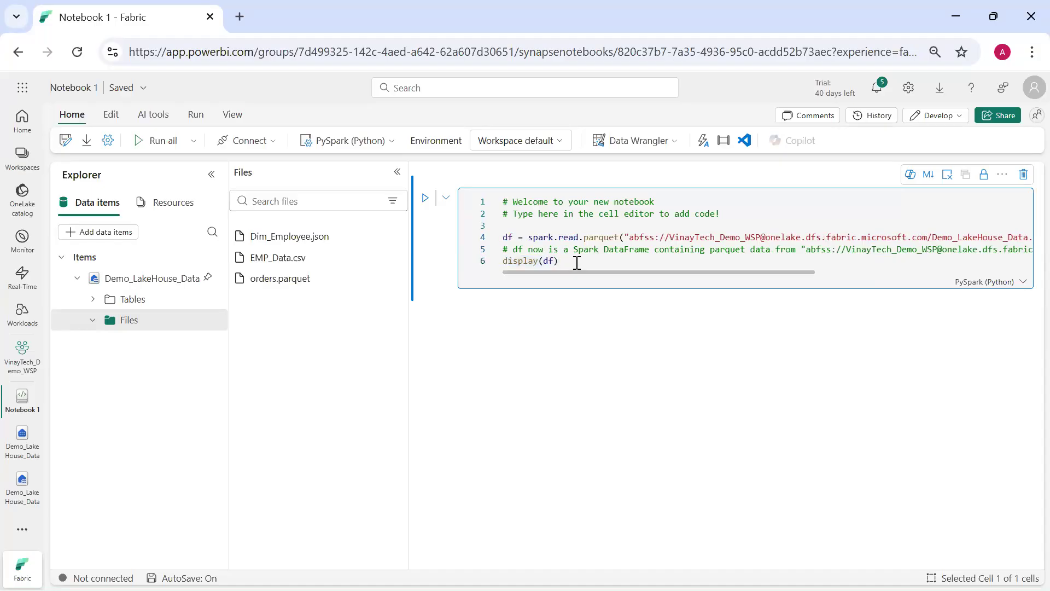
key(shift+Return)
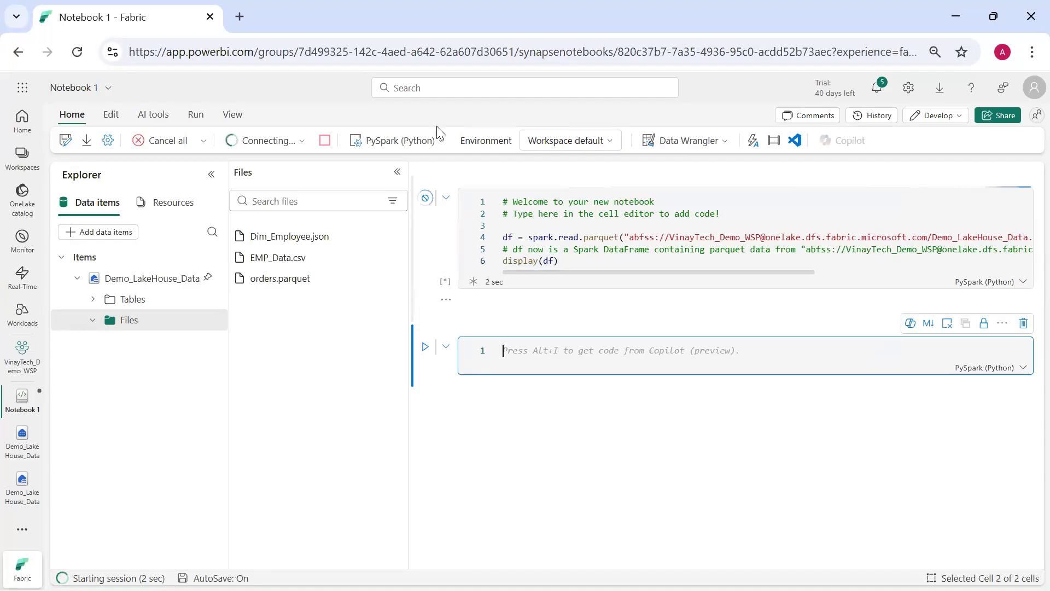
mouse_move(513, 182)
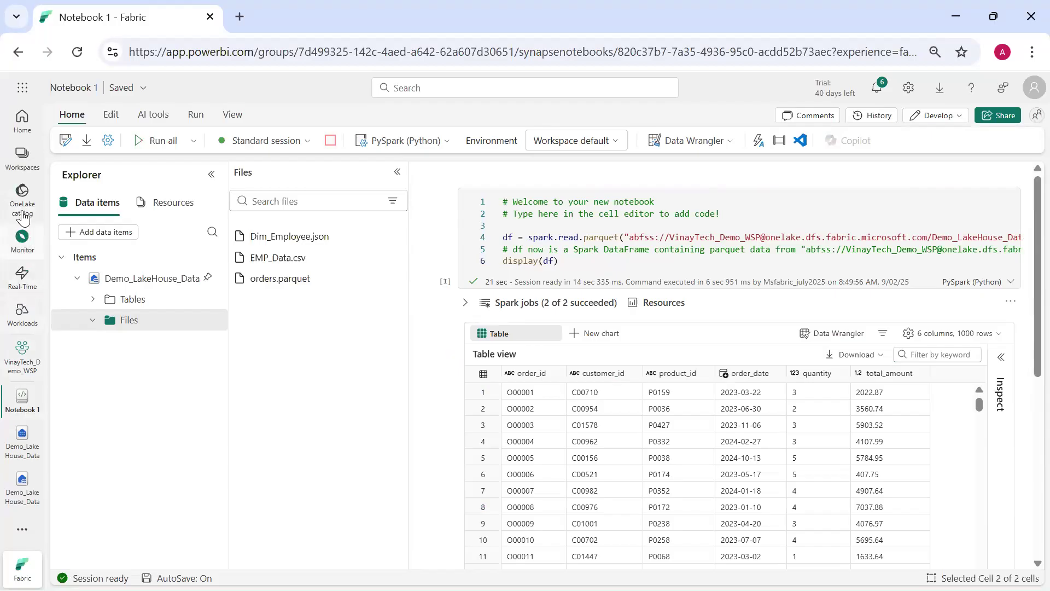
Open the Spark settings under Data Engineering/Science in the VinayTech_Demo_WSP workspace settings.
click(22, 156)
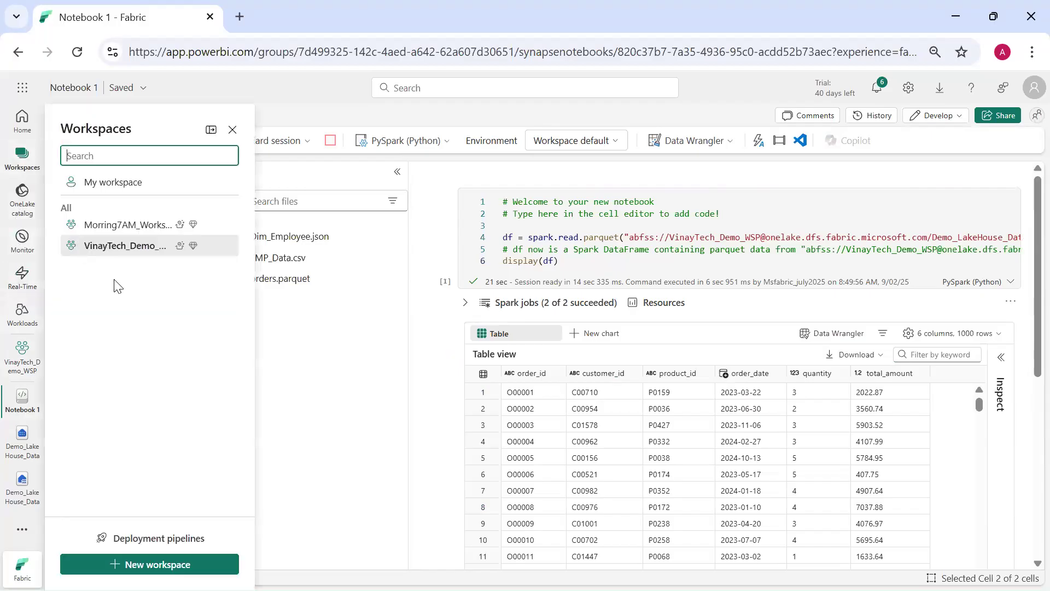
click(126, 245)
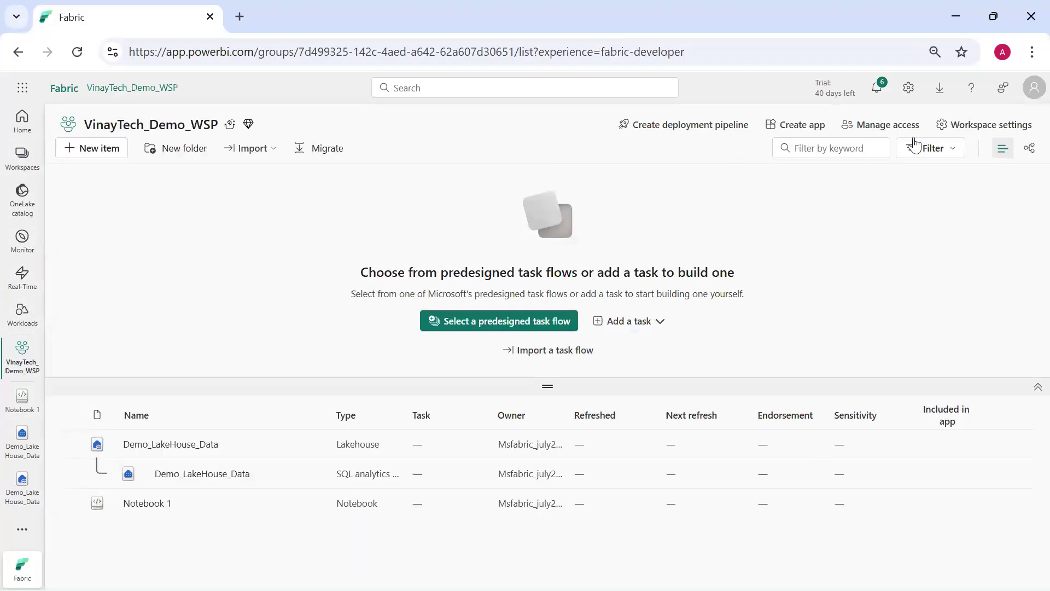
click(950, 125)
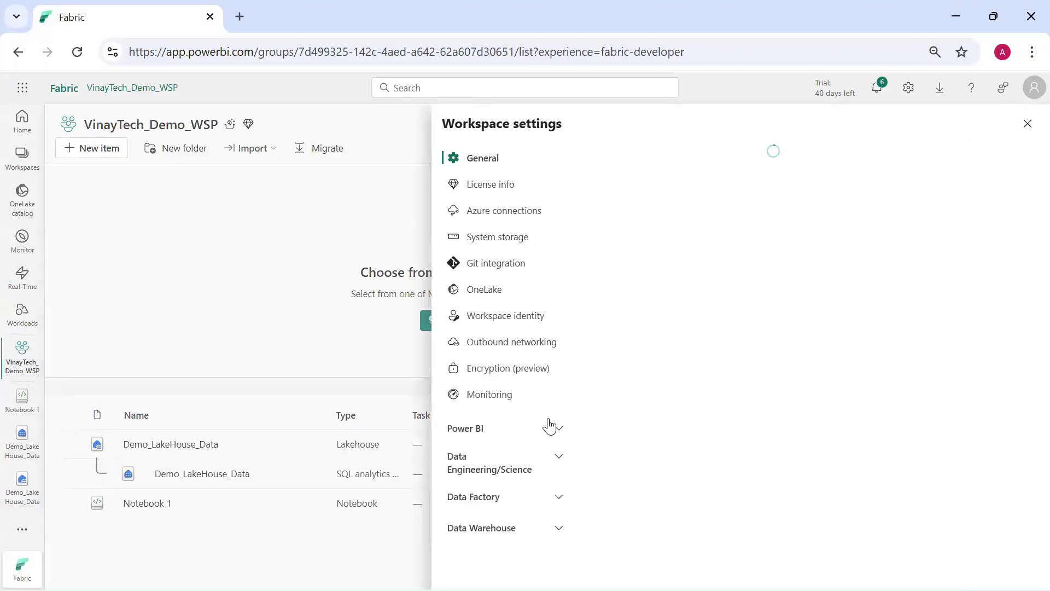
click(490, 501)
click(497, 523)
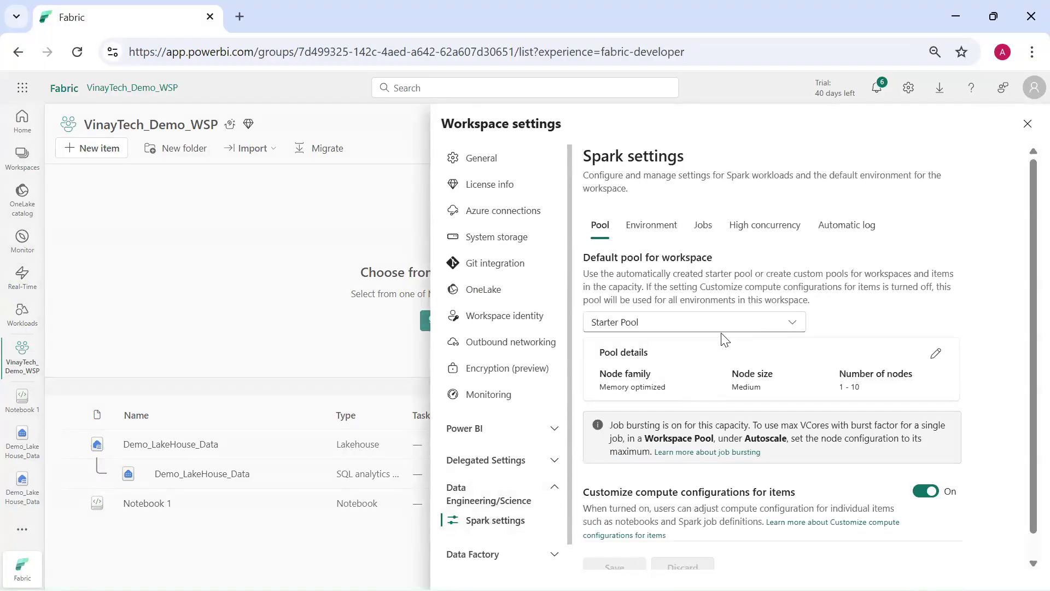
Open the new Spark pool form, try an autoscale maximum of 22 nodes, and leave the workspace settings without creating the pool.
click(642, 324)
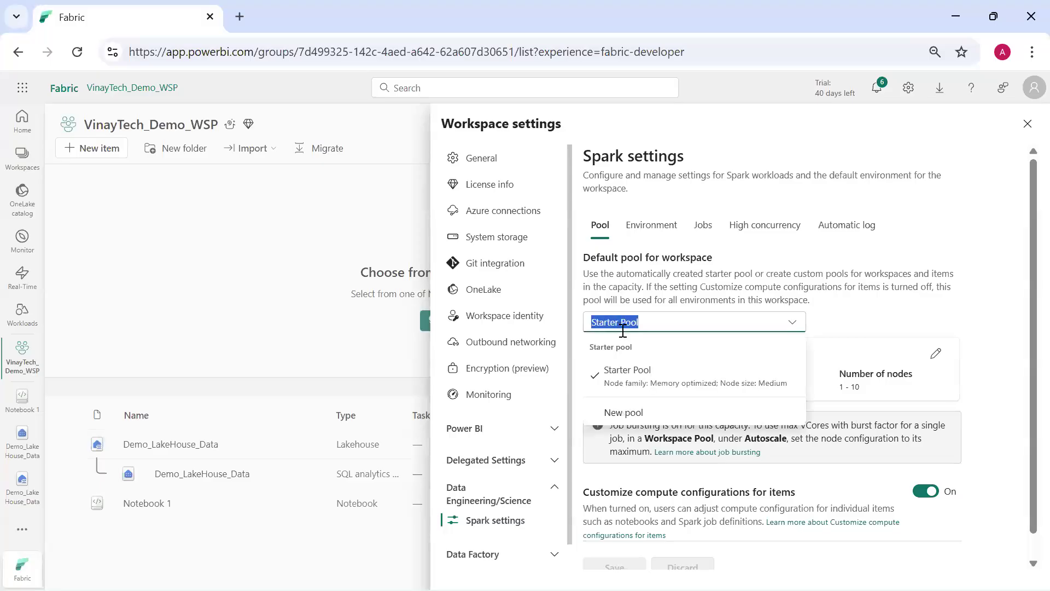
click(945, 311)
scroll(886, 372, down, 1)
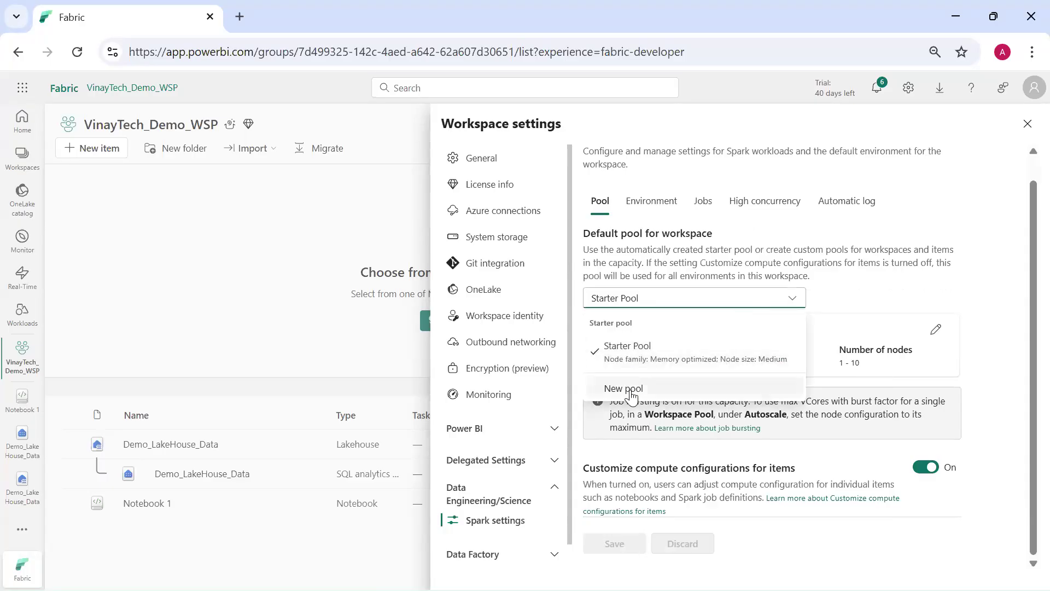
click(632, 389)
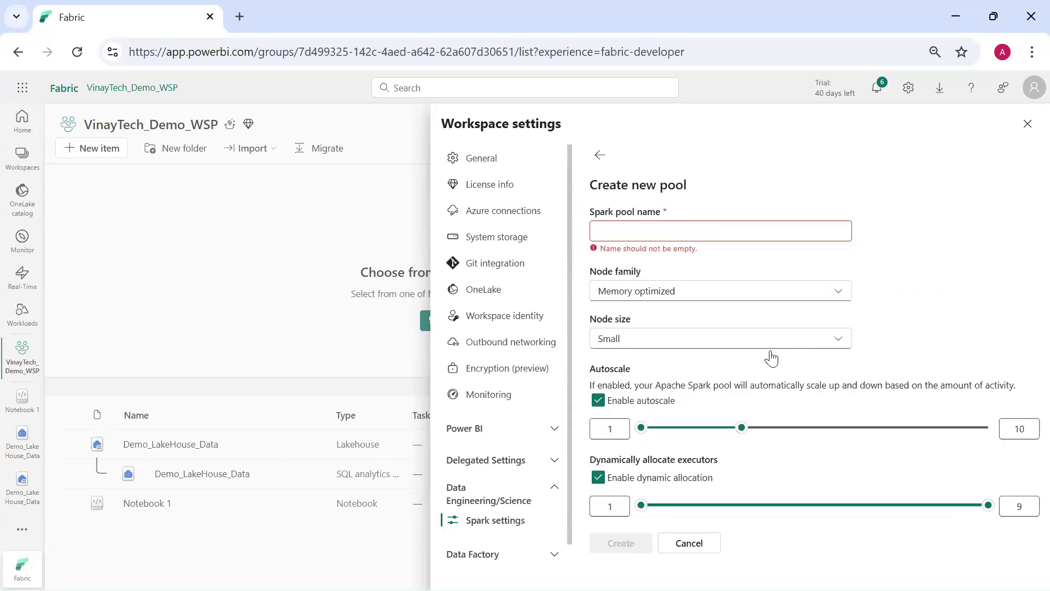
drag(744, 427, 876, 430)
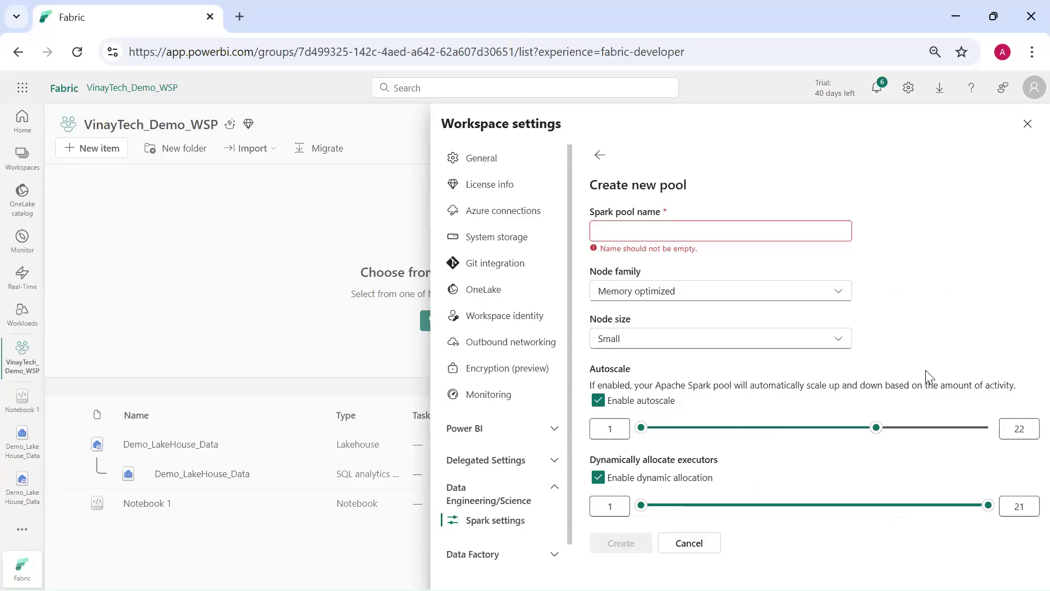
click(1027, 124)
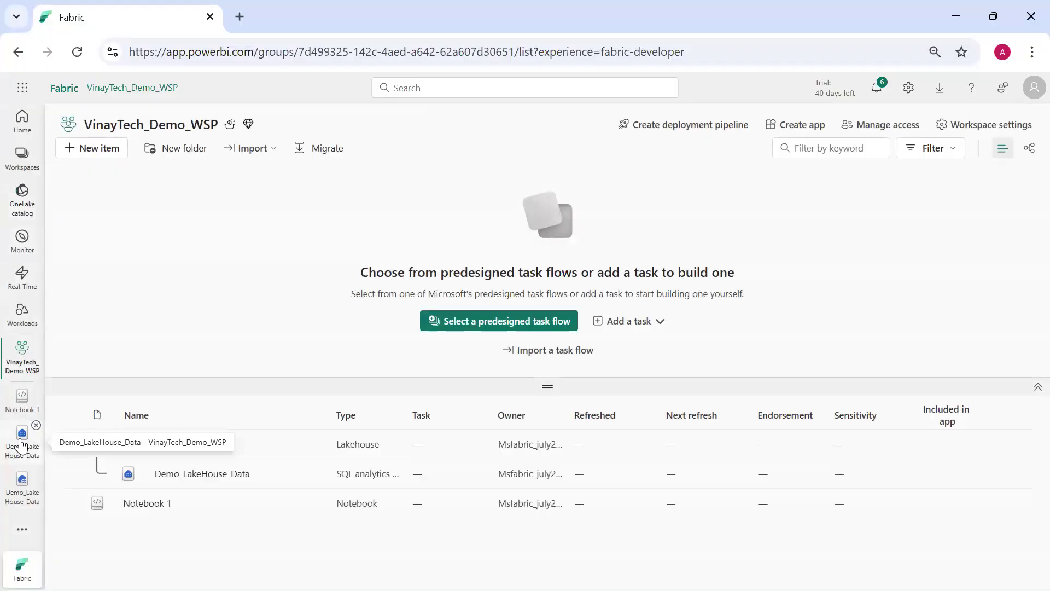
Return to Notebook 1 and insert the Dim_Employee.json read code into the empty second cell.
click(22, 398)
click(786, 259)
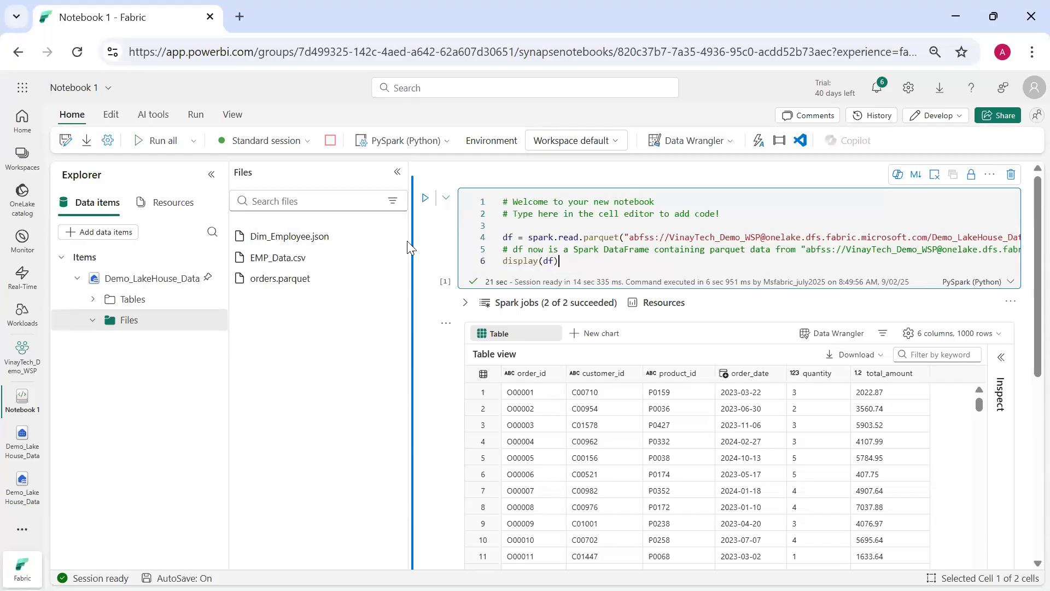
scroll(444, 365, down, 6)
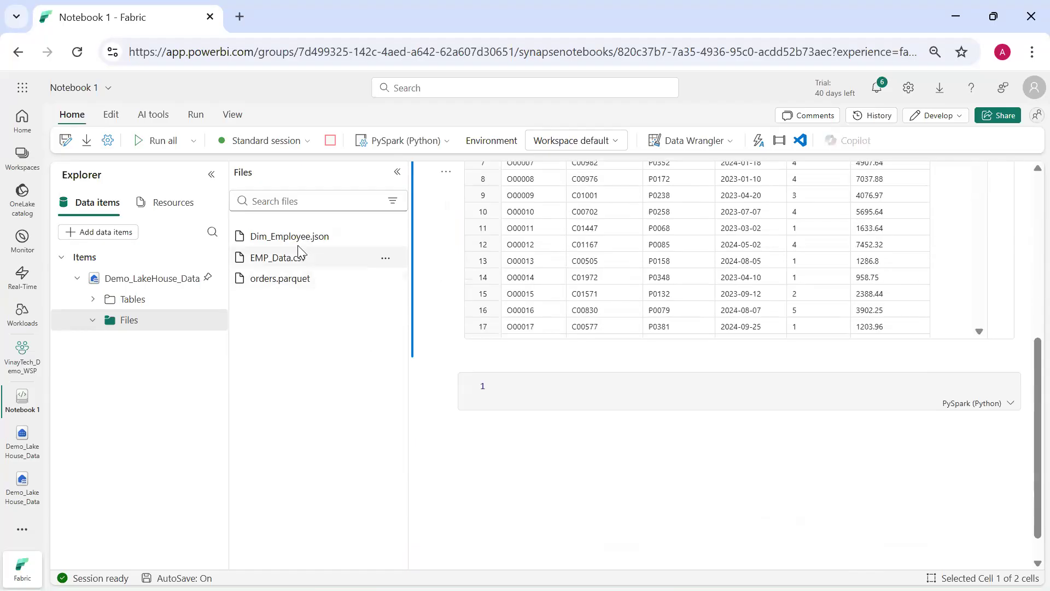
drag(300, 239, 568, 398)
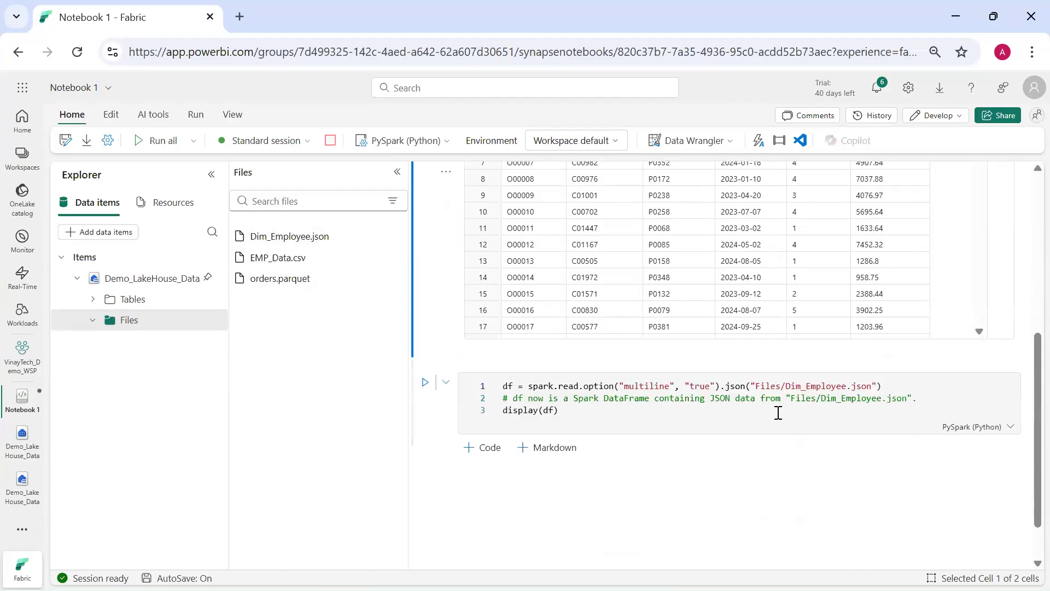
Run the Dim_Employee.json cell, collapse the Files pane, and review the displayed DataFrame.
key(shift+Return)
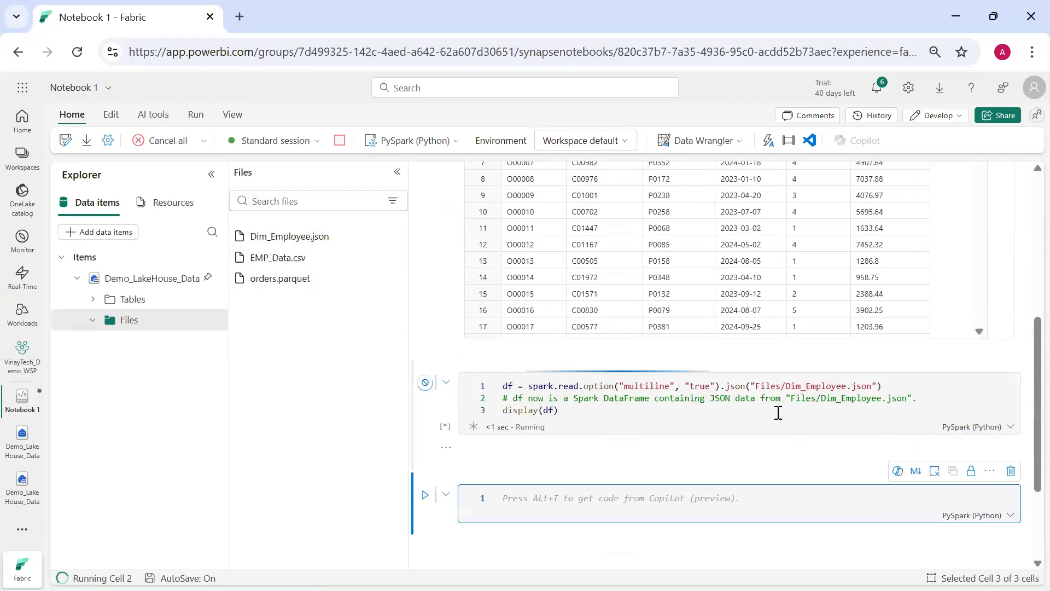
click(397, 171)
scroll(596, 409, down, 1)
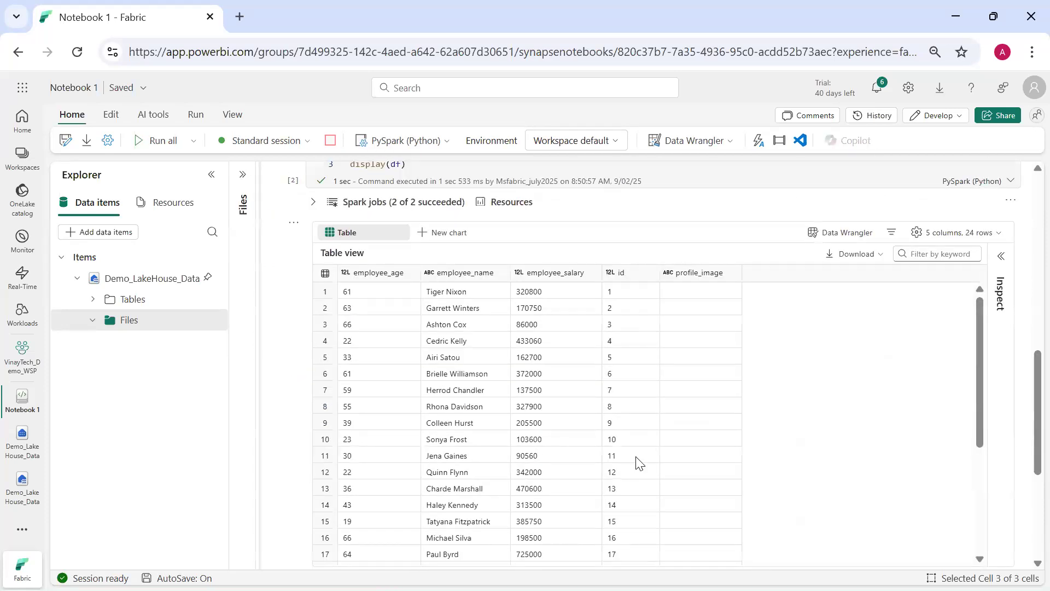
scroll(652, 495, up, 2)
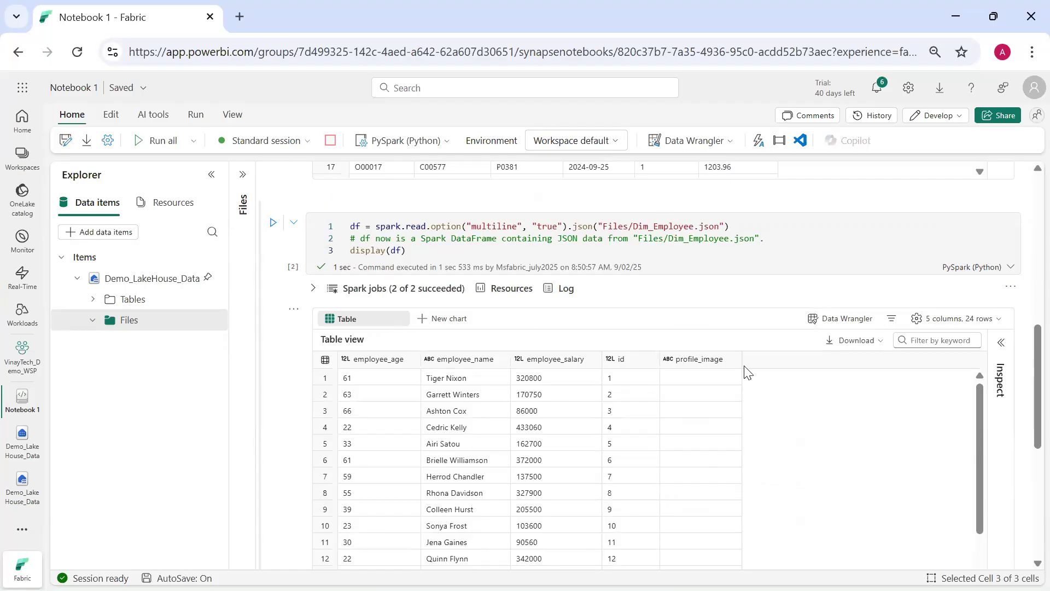
Set the empty third cell's language to Spark SQL and place the cursor below its %%sql line.
scroll(968, 385, down, 7)
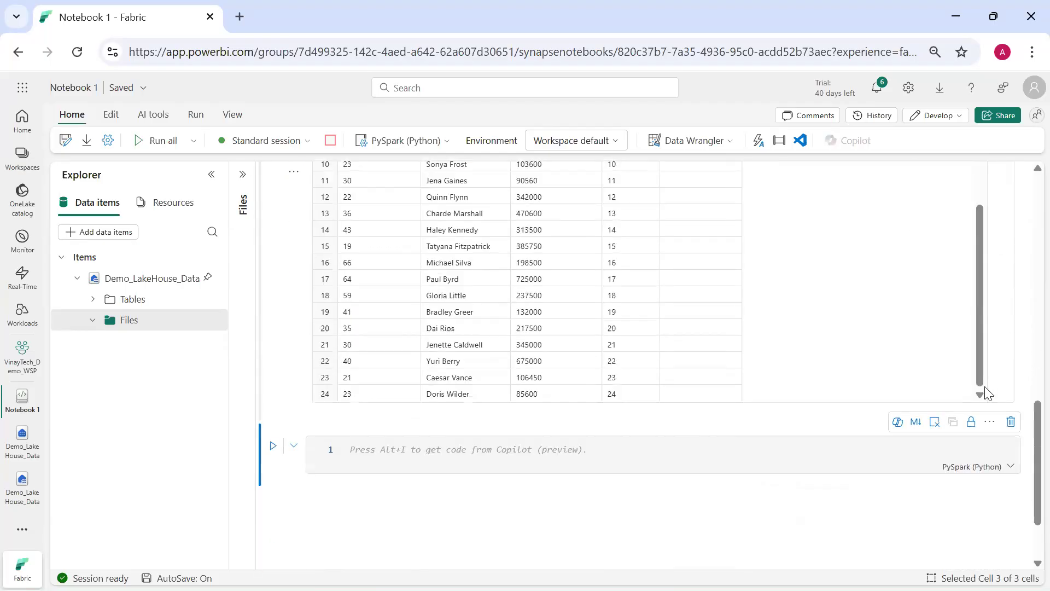
click(975, 470)
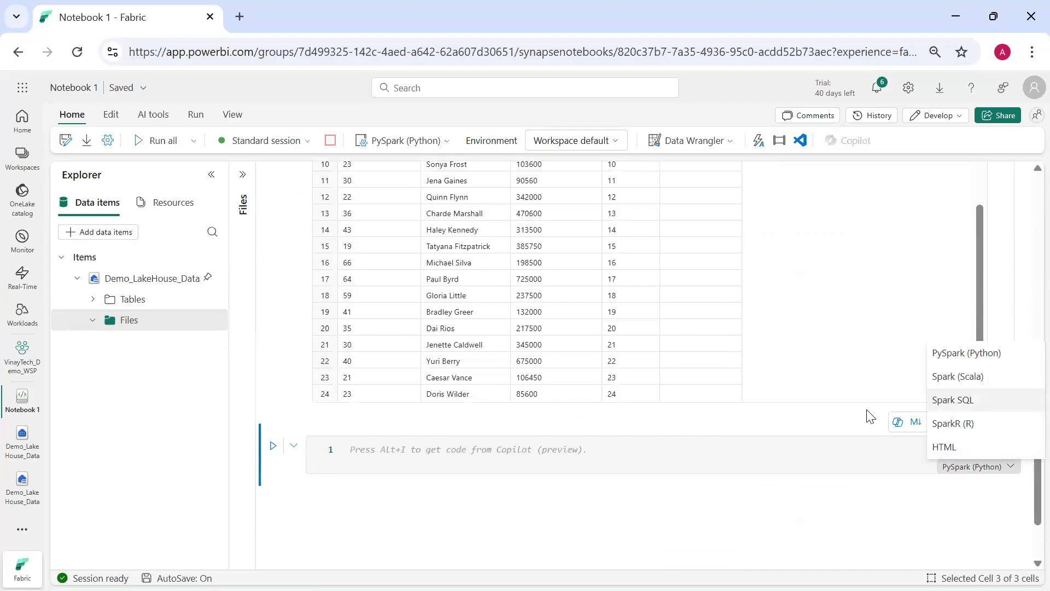
click(952, 400)
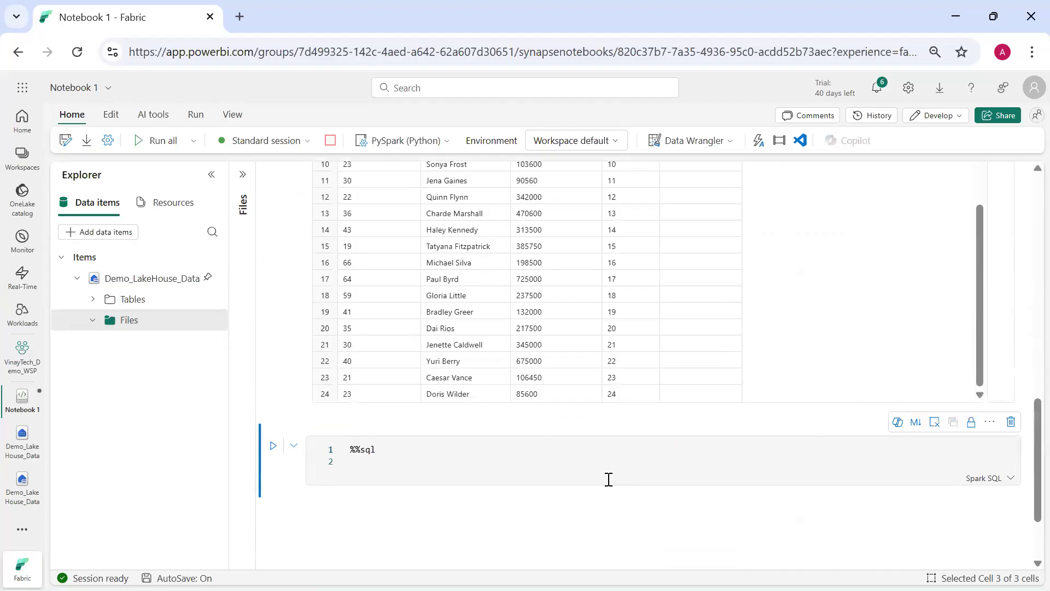
click(441, 457)
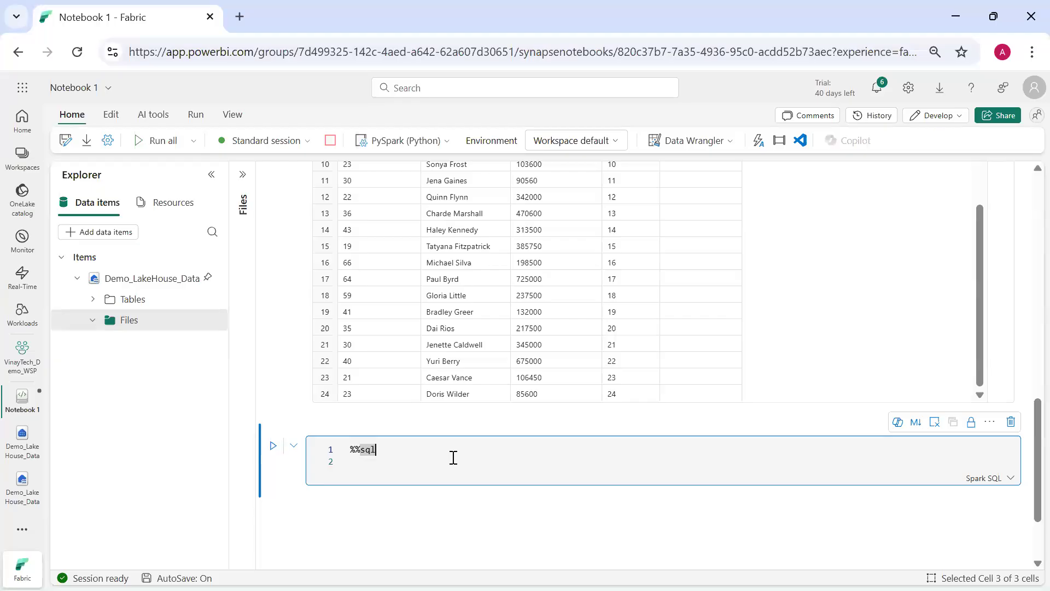
click(492, 469)
Open an incognito browser window and go to chatgpt.com.
click(1032, 52)
click(956, 170)
text(chatgpt.com)
key(Return)
text(How to t)
key(BackSpace)
text(load)
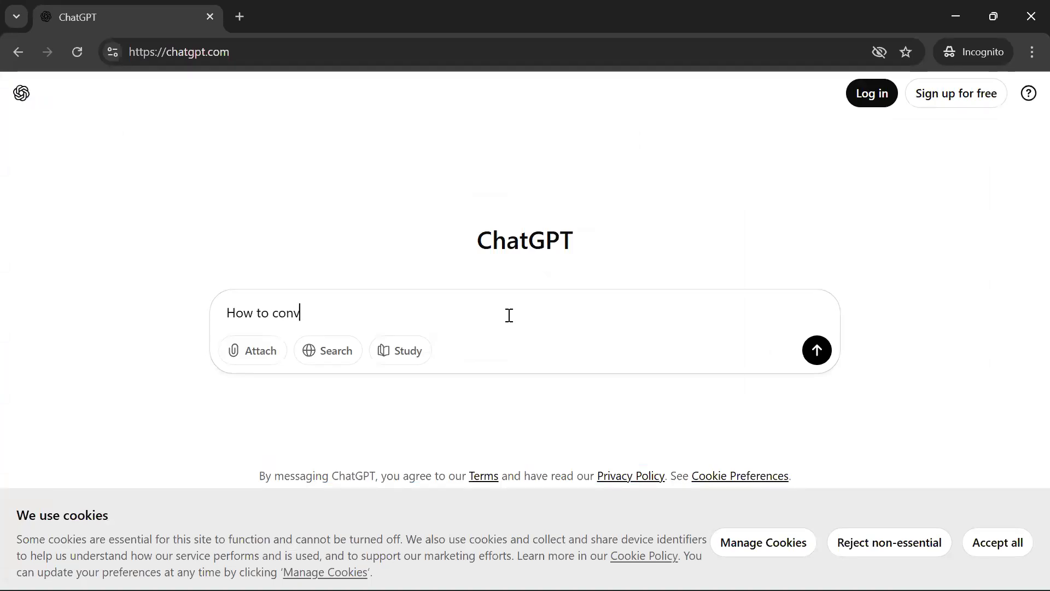
text(he)
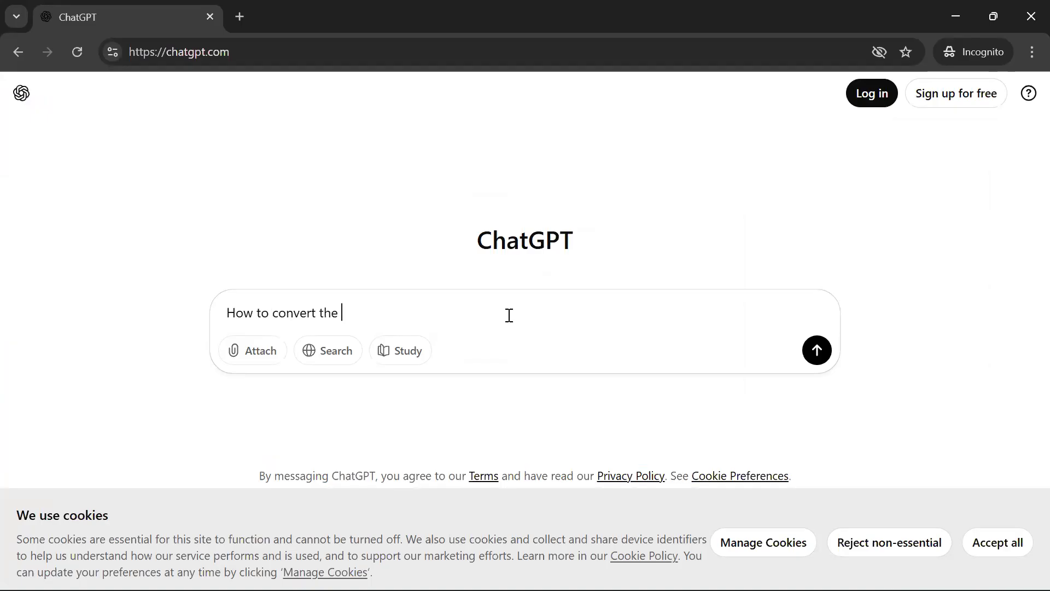
Ask ChatGPT how to create a SQL table in PySpark using the existing DataFrame.
key(ctrl+a)
text(How to create Table in pyspark using the )
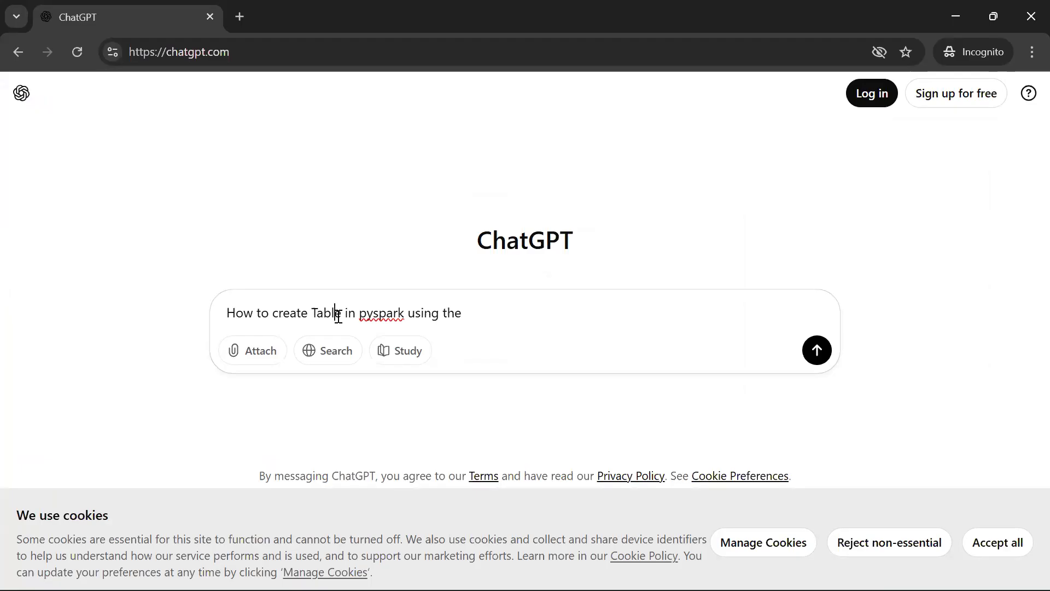
text(sql )
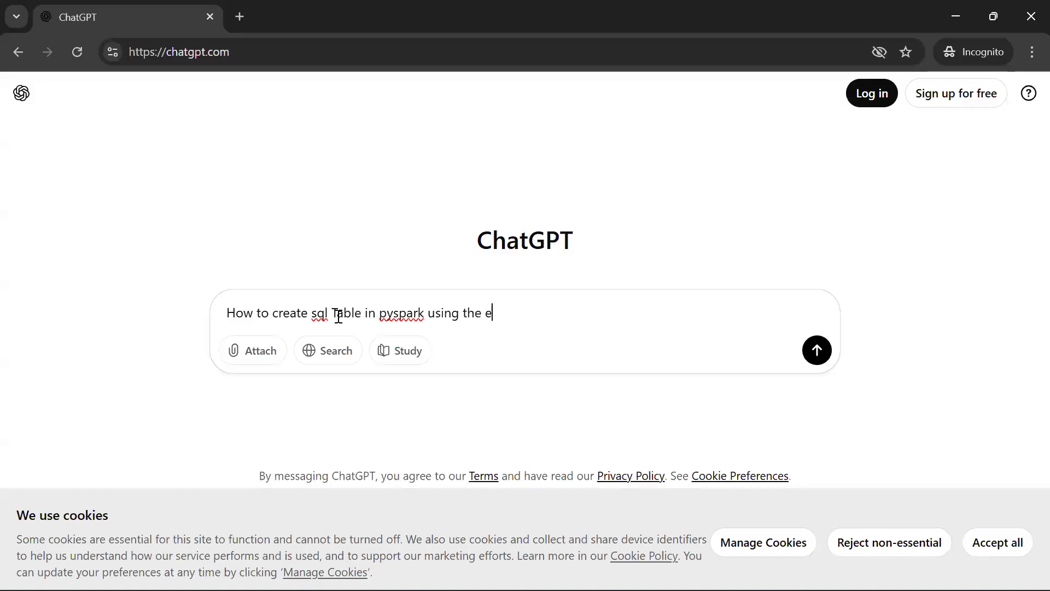
text(ng dataframe)
key(Return)
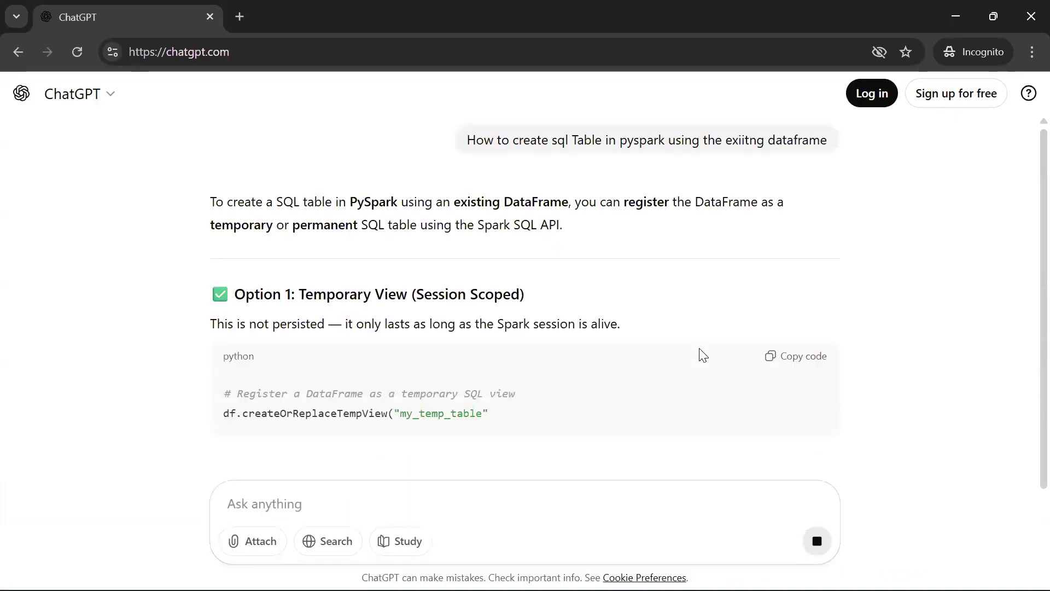
Copy ChatGPT's Option 1 temporary view code and paste it into the third cell of the Fabric notebook.
scroll(632, 357, down, 2)
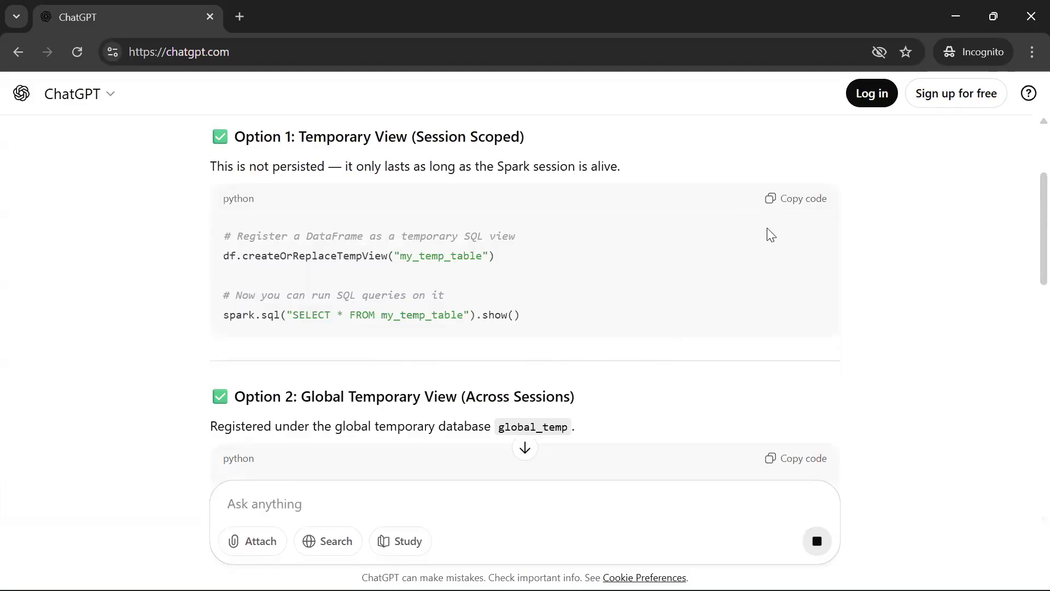
click(796, 200)
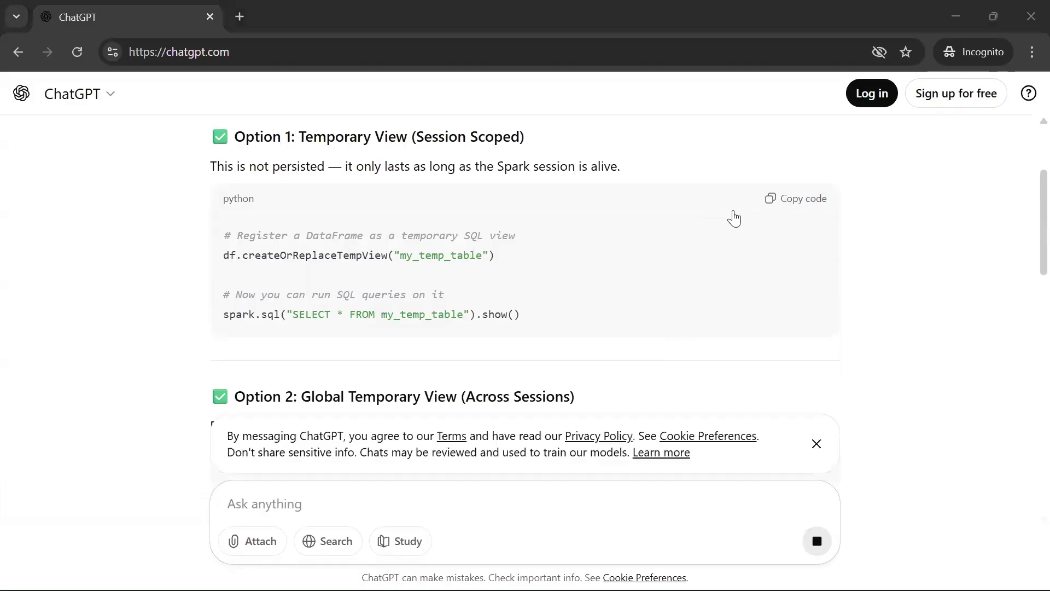
key(alt+Tab)
key(ctrl+v)
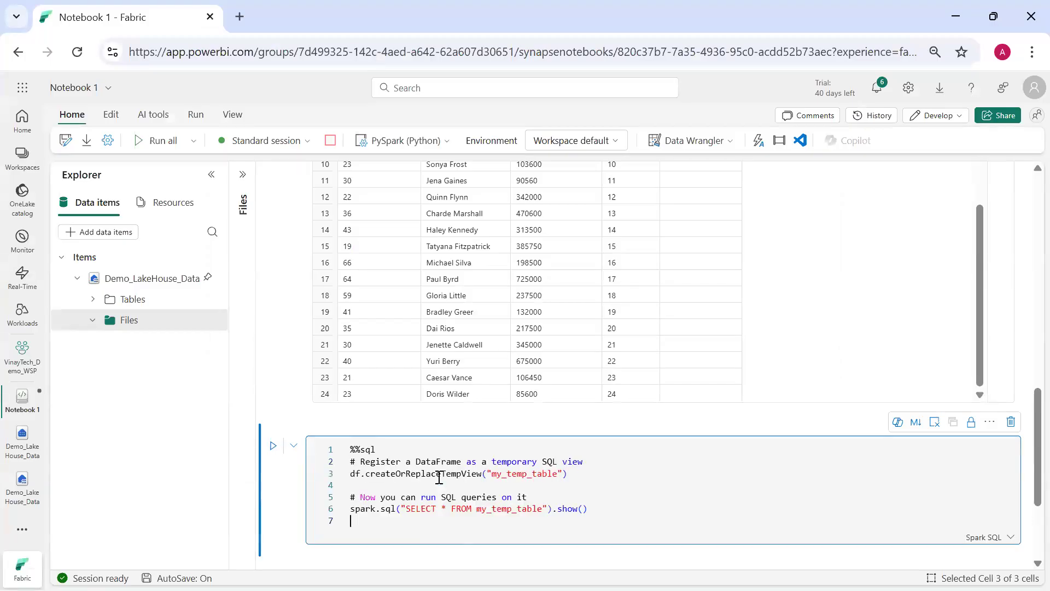
Replace the third cell's entire contents with the copied temporary view code, leaving out the %%sql line.
click(418, 452)
key(Right)
key(ctrl+a)
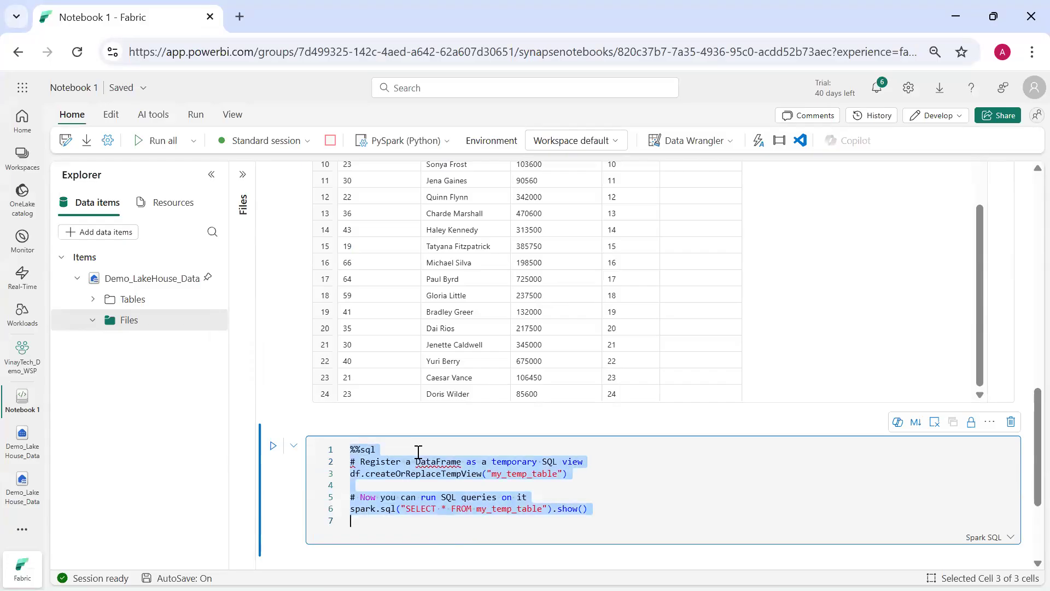
key(BackSpace)
key(ctrl+v)
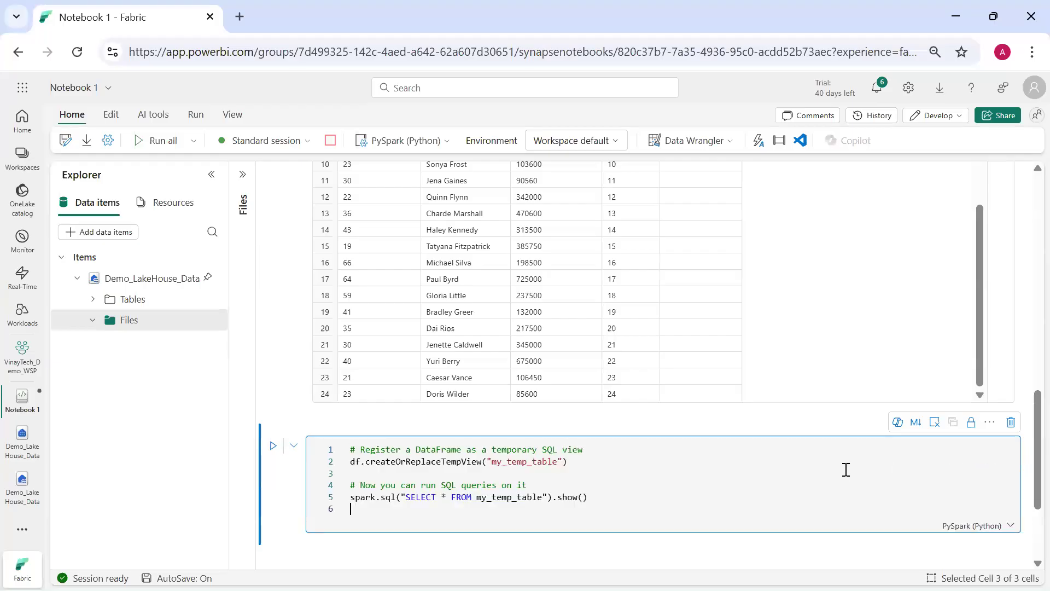
Review the orders and Dim_Employee outputs of the earlier cells, and examine the createOrReplaceTempView line in the third cell.
scroll(539, 281, up, 10)
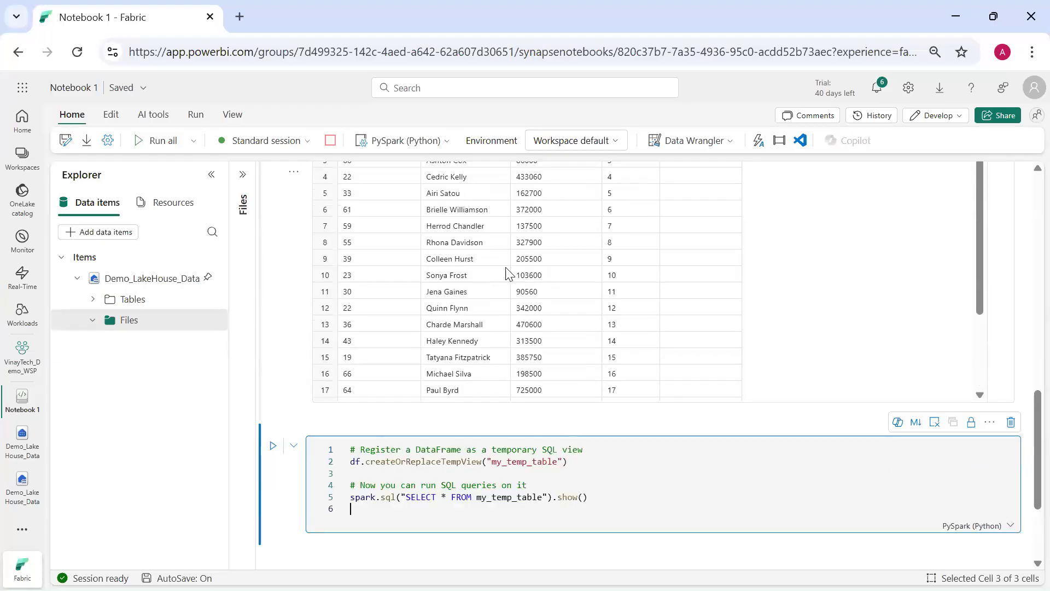
scroll(954, 422, down, 10)
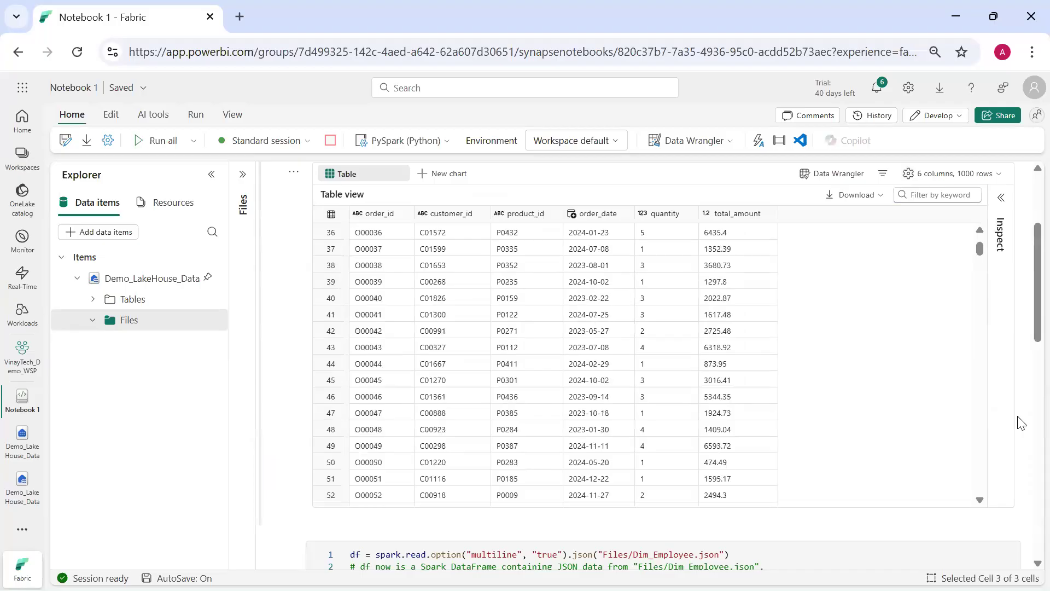
scroll(1019, 421, down, 6)
scroll(931, 433, down, 3)
scroll(1015, 421, down, 6)
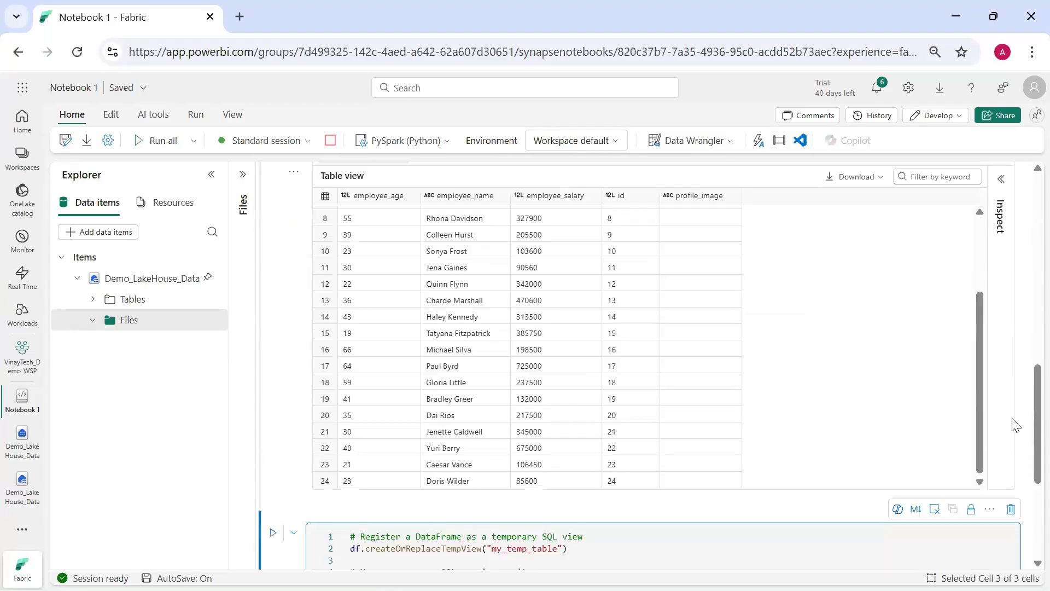
drag(607, 383, 317, 383)
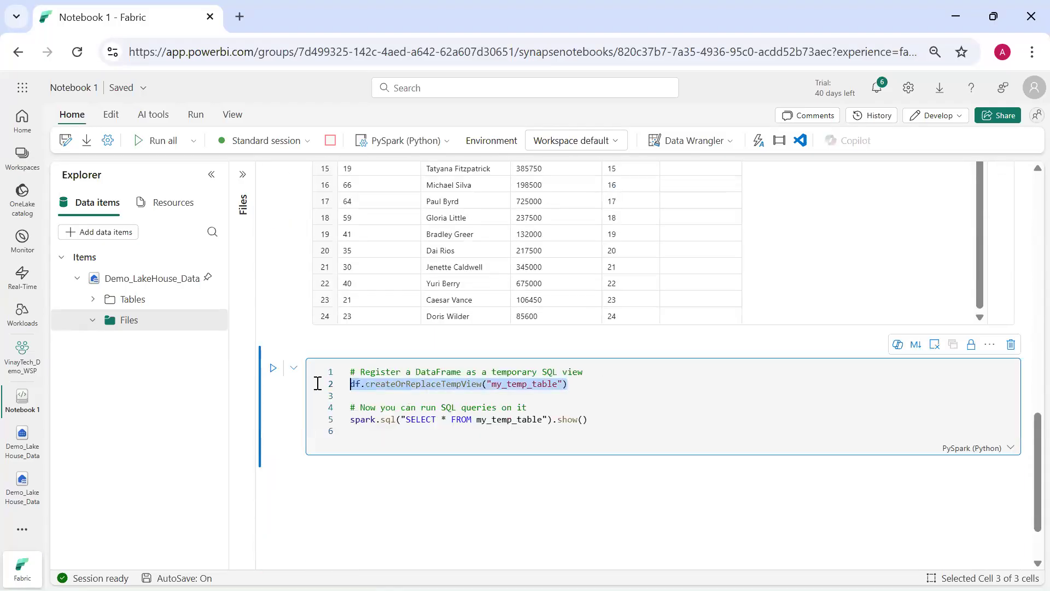
click(764, 407)
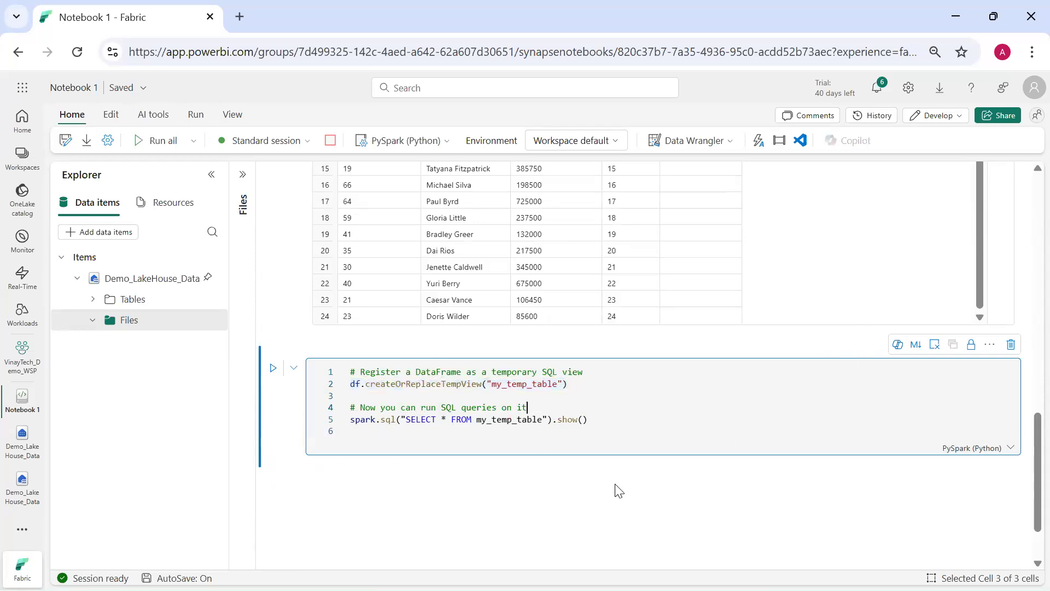
Run the third cell to register my_temp_table and query it with spark.sql, and review the printed rows.
click(273, 368)
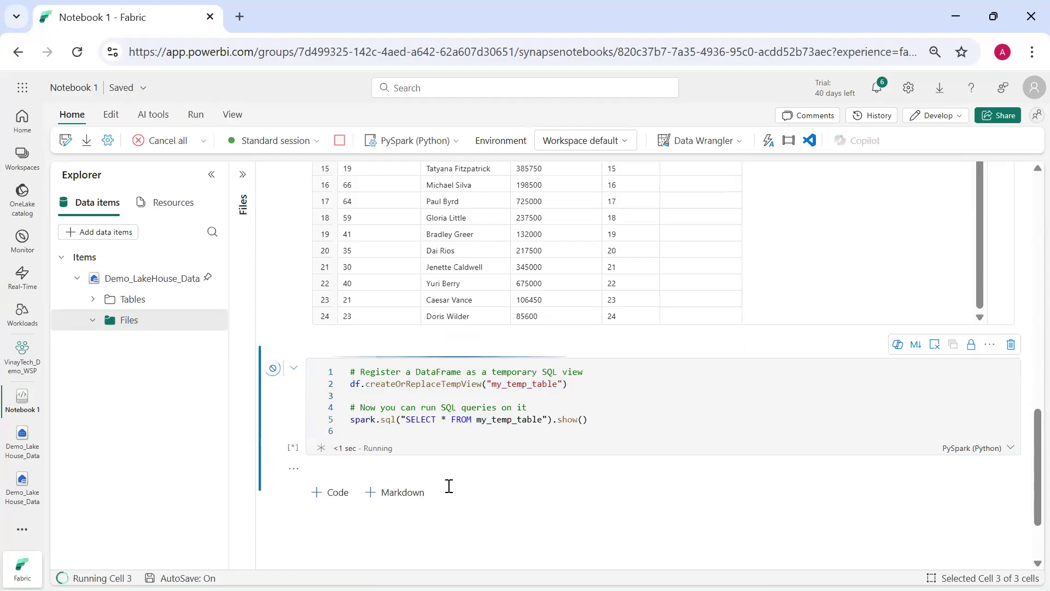
scroll(548, 486, down, 1)
scroll(643, 456, down, 2)
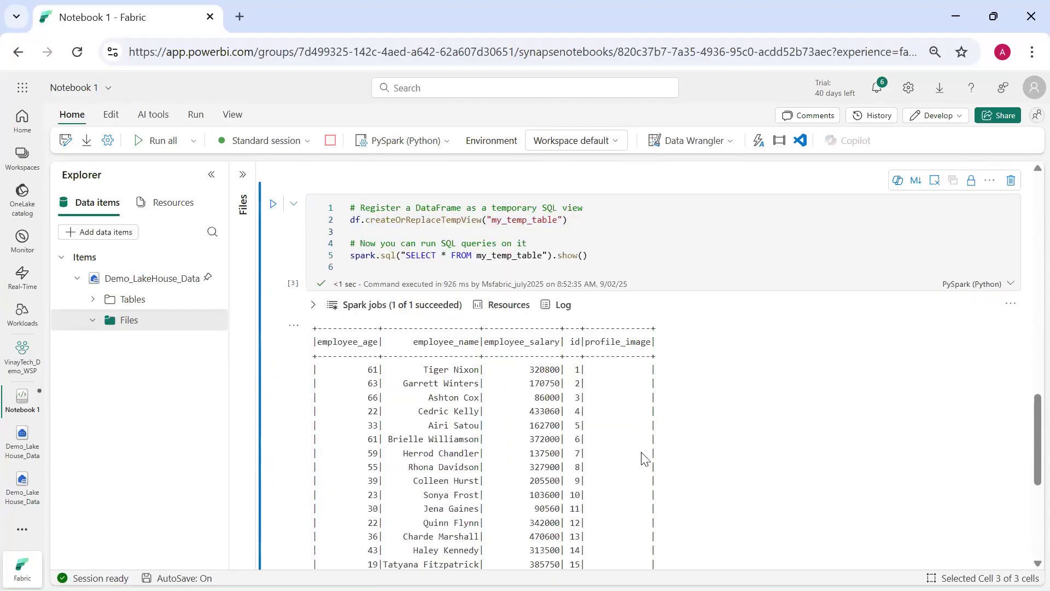
scroll(562, 368, up, 2)
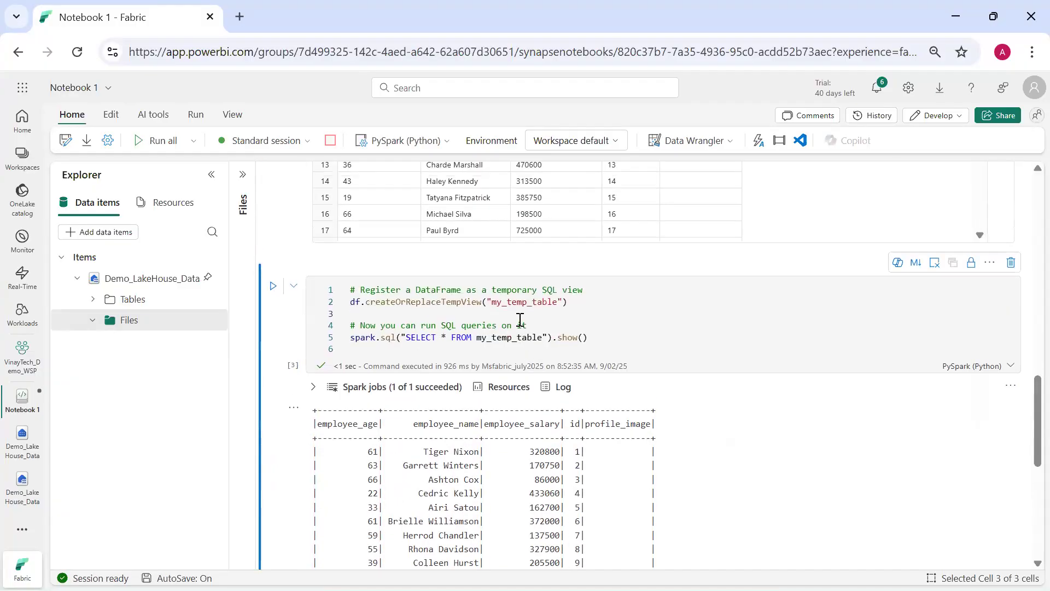
double_click(520, 302)
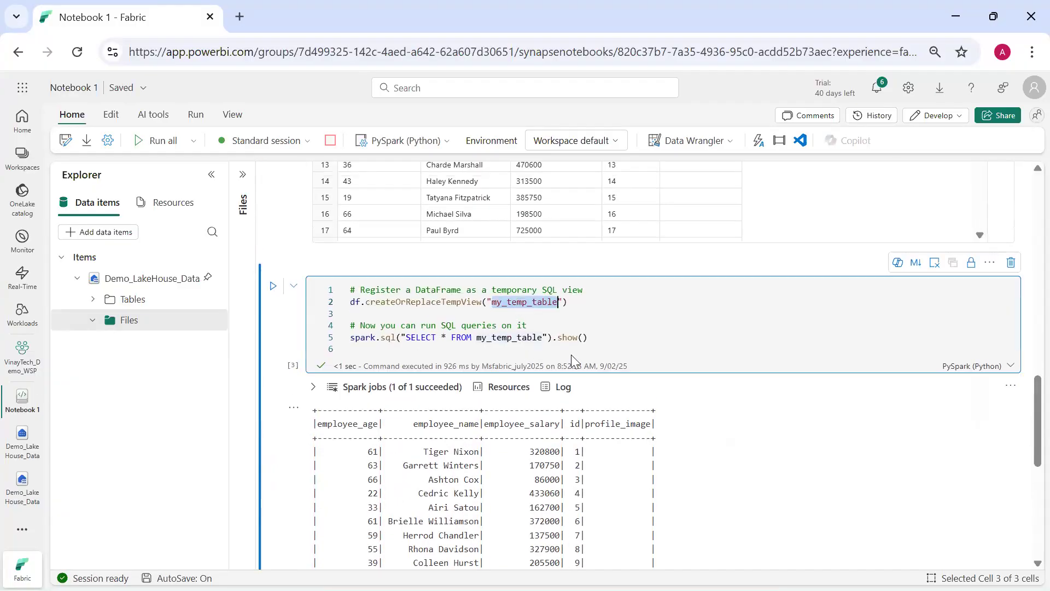
scroll(571, 354, down, 5)
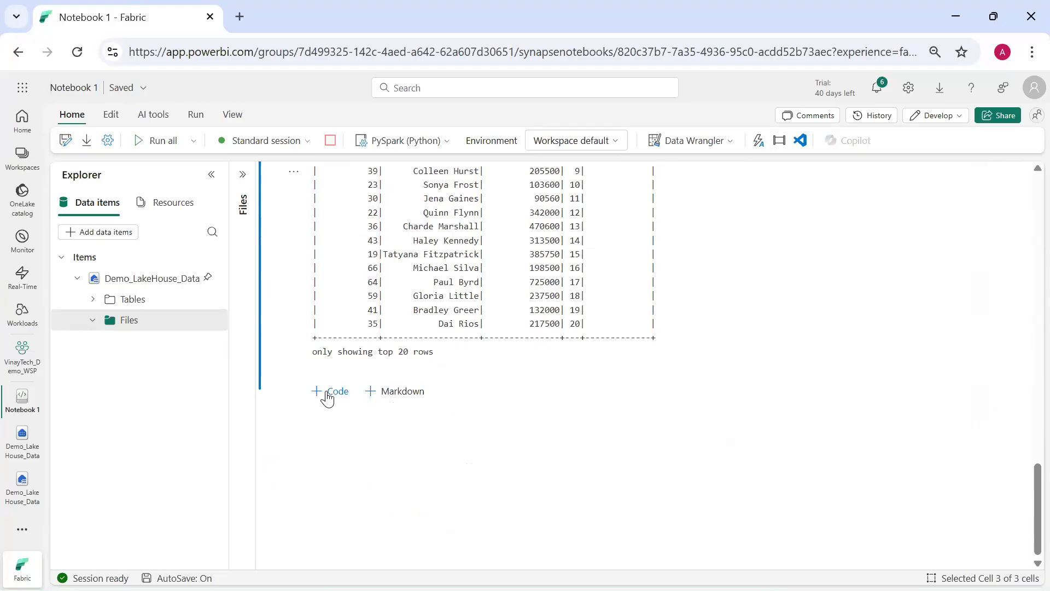
Add a code cell below the third one and run a %%sql query selecting everything from my_temp_table.
click(327, 397)
text(%%sql)
key(Return)
text(select * from my_temp_table)
key(shift+Return)
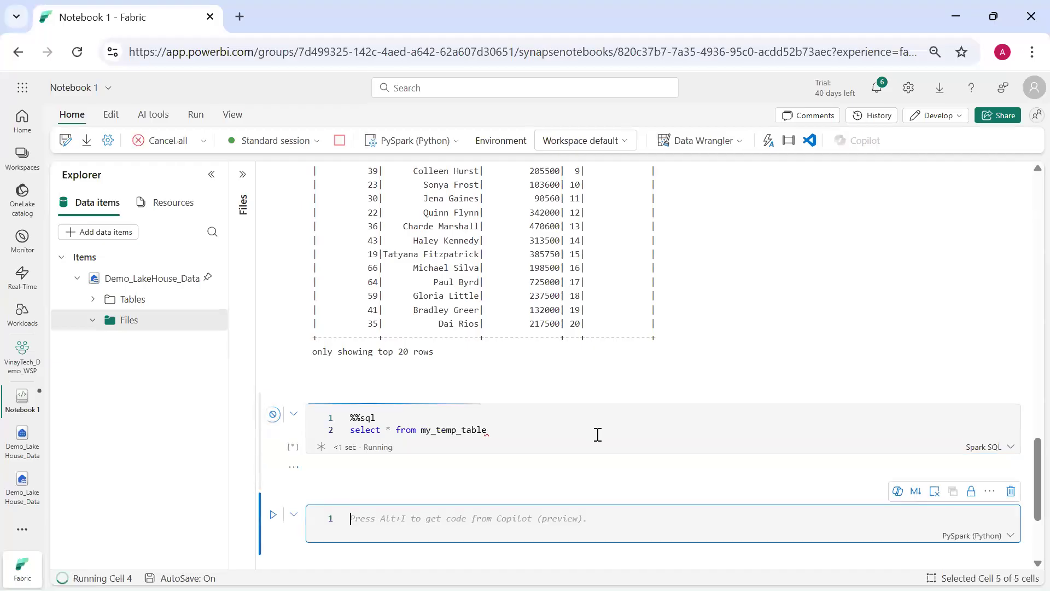
scroll(941, 270, down, 3)
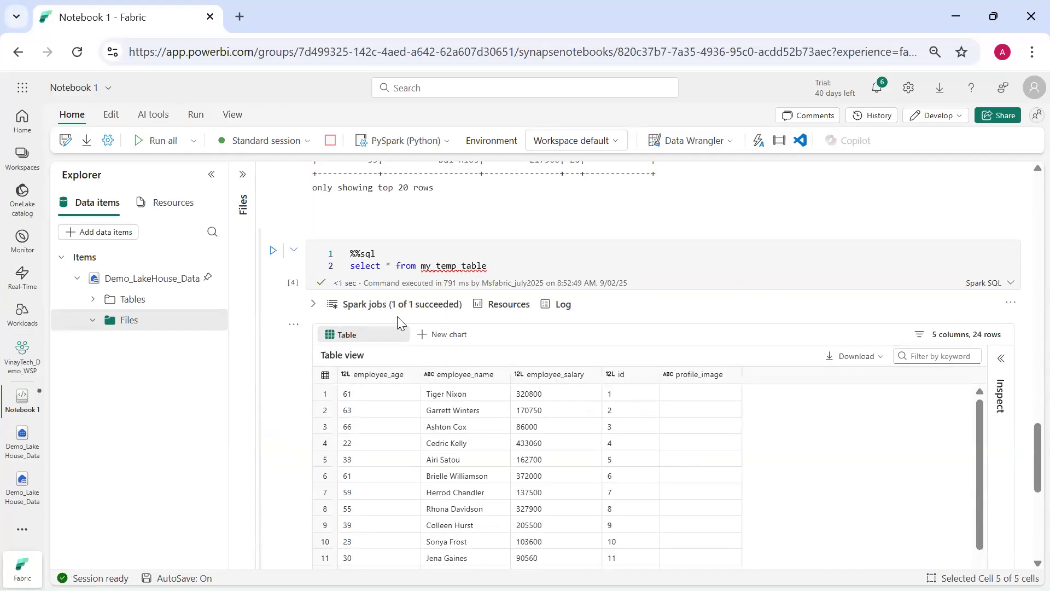
Replace the asterisk in the my_temp_table query with employee_name and a Sum function.
click(679, 386)
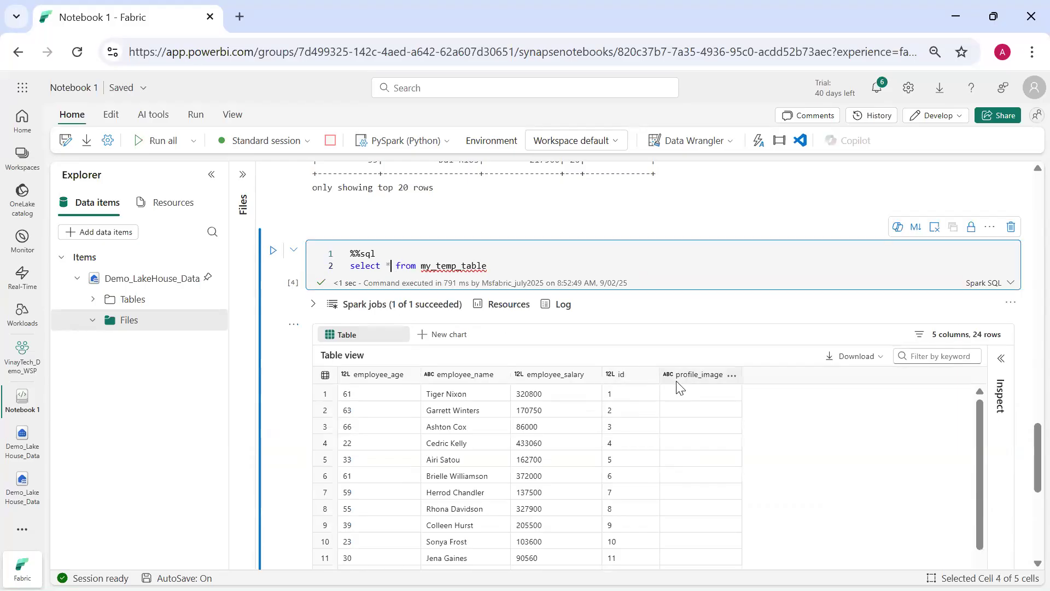
text(EMP)
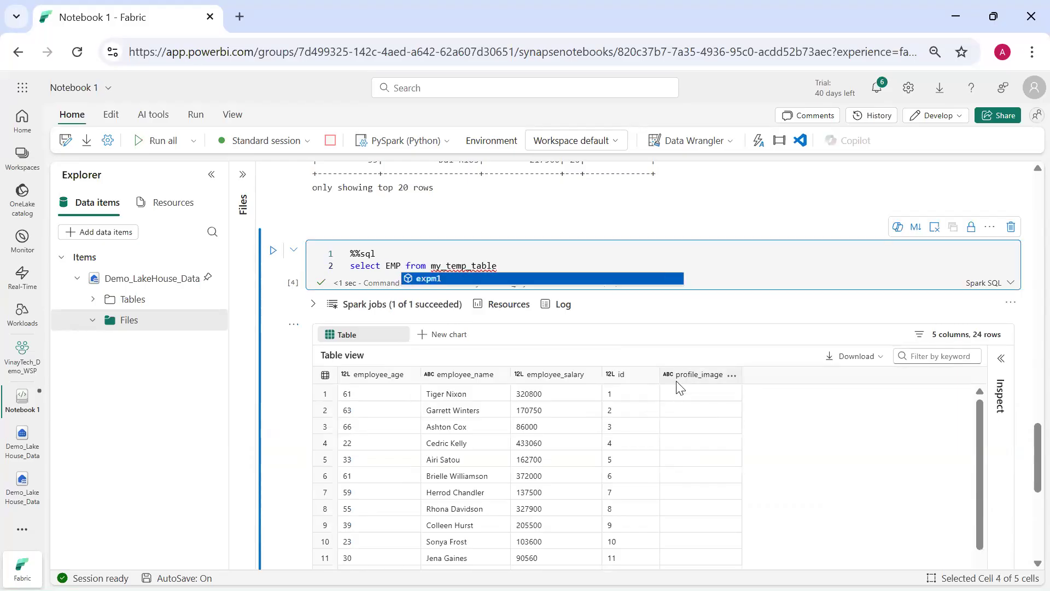
key(BackSpace)
key(BackSpace)
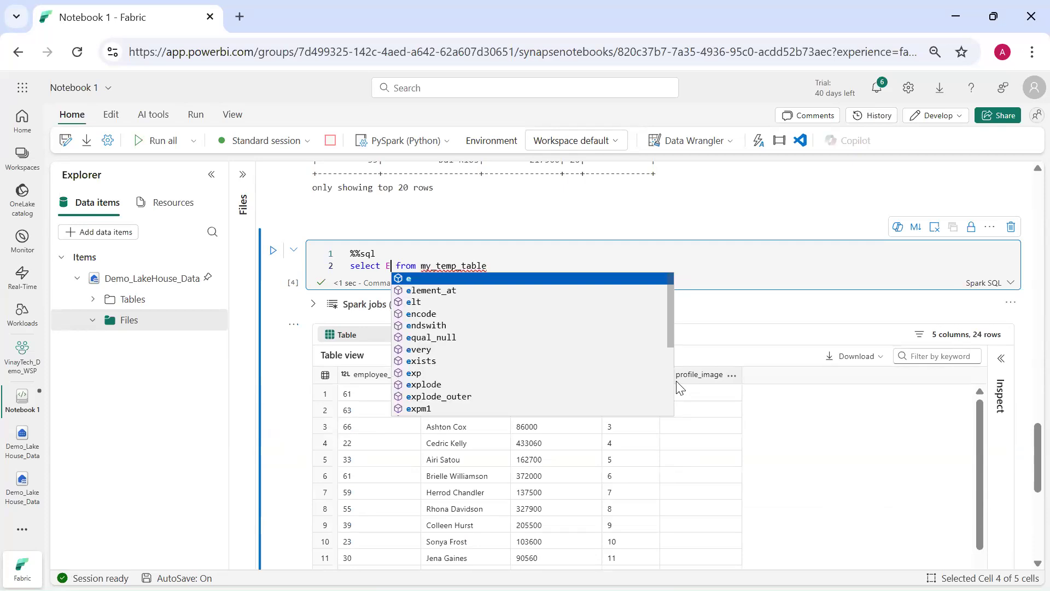
key(BackSpace)
text(employee)
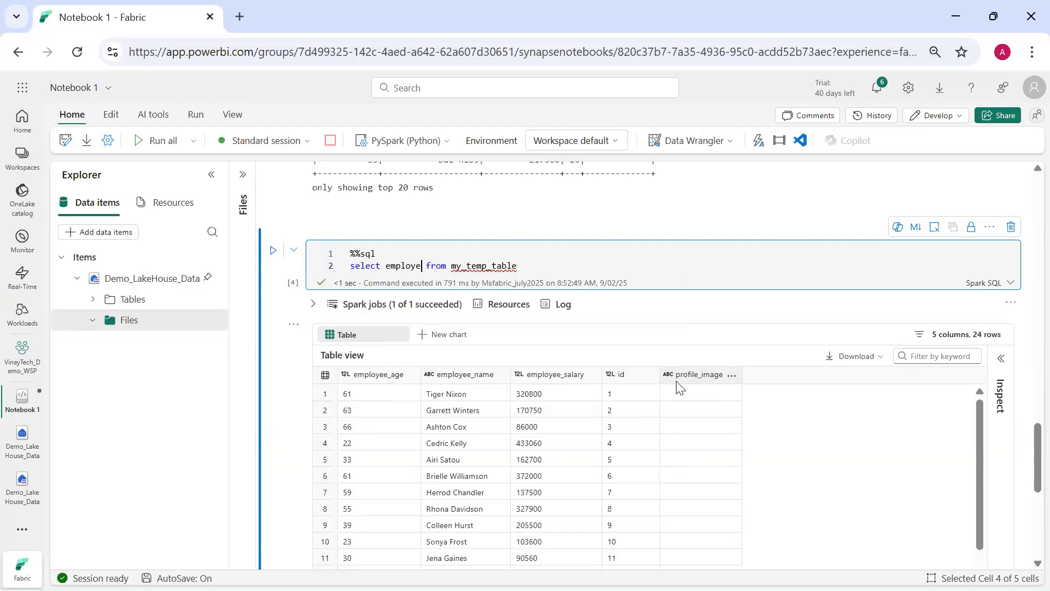
text(_name)
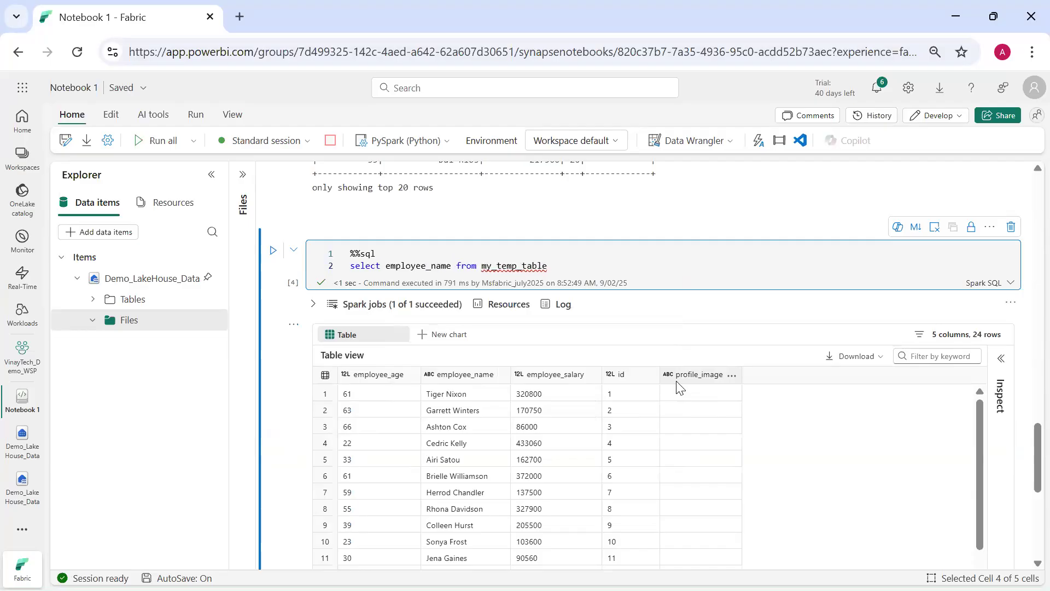
text(,Sum()
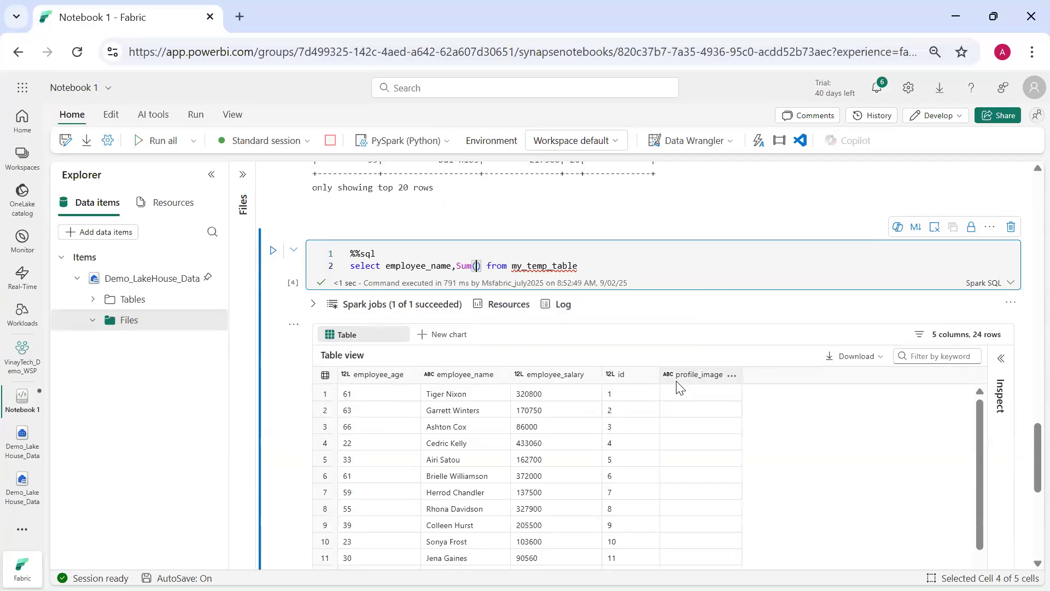
text(Esa)
scroll(677, 386, up, 4)
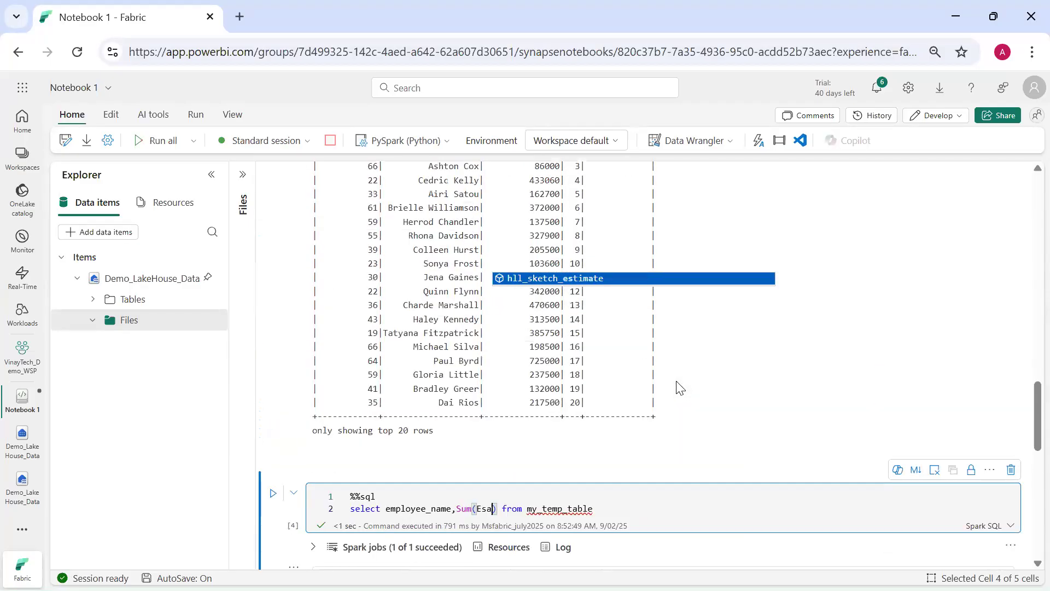
scroll(677, 382, up, 3)
drag(414, 272, 480, 271)
key(ctrl+c)
scroll(479, 271, down, 1)
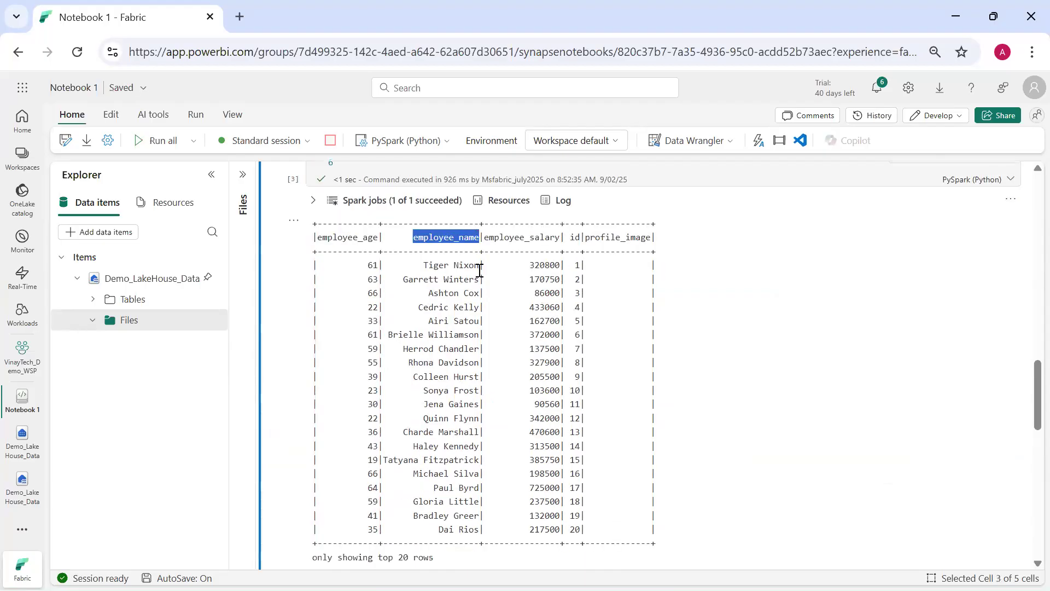
scroll(480, 271, down, 4)
double_click(432, 403)
key(ctrl+v)
scroll(433, 402, up, 3)
scroll(544, 244, up, 3)
double_click(528, 336)
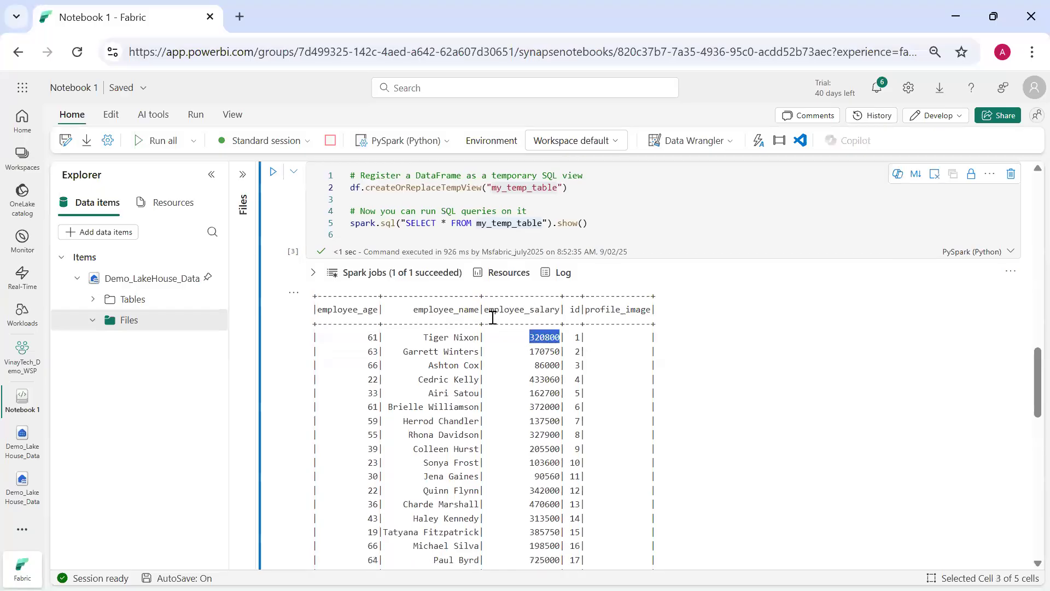
Copy the employee_salary column name from the third cell's output and paste it as the argument of Sum.
drag(488, 310, 562, 310)
key(ctrl+c)
scroll(562, 317, down, 4)
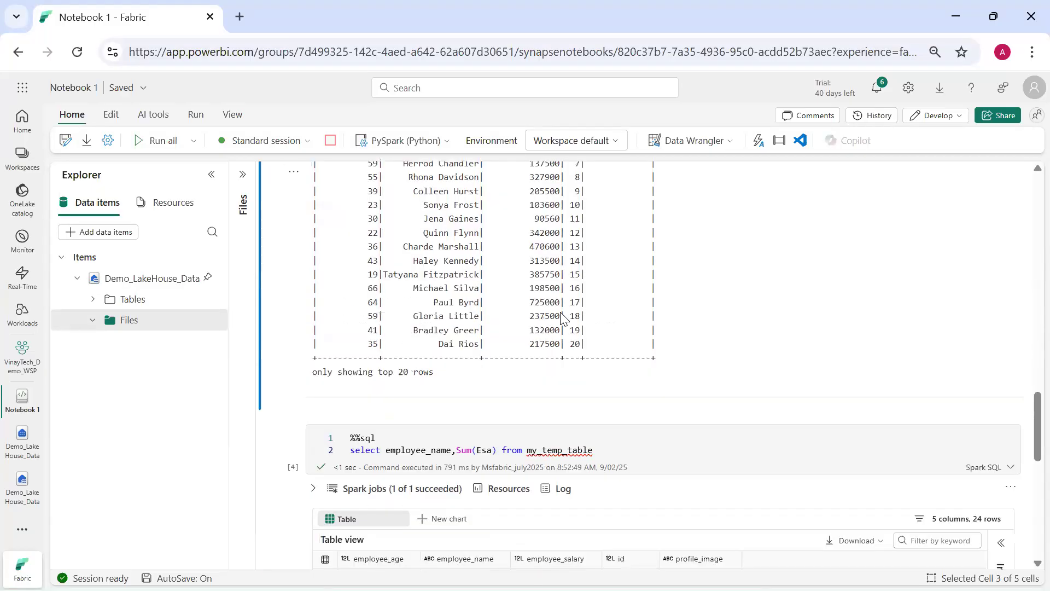
double_click(483, 387)
key(ctrl+v)
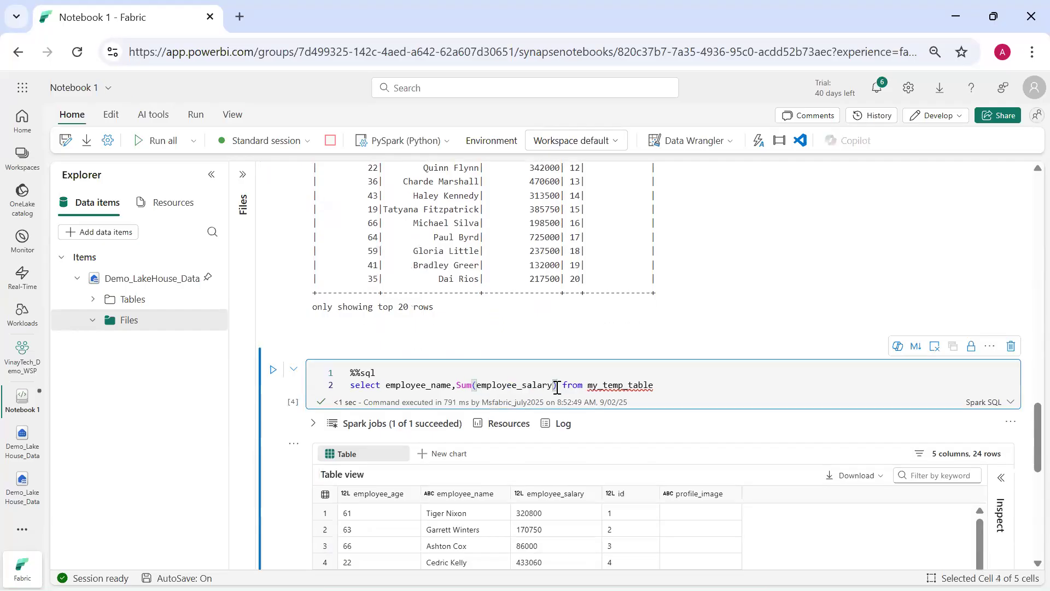
Alias the salary sum as Salaries and add Count(*) as Counts to the select list.
click(557, 388)
text(as slarari)
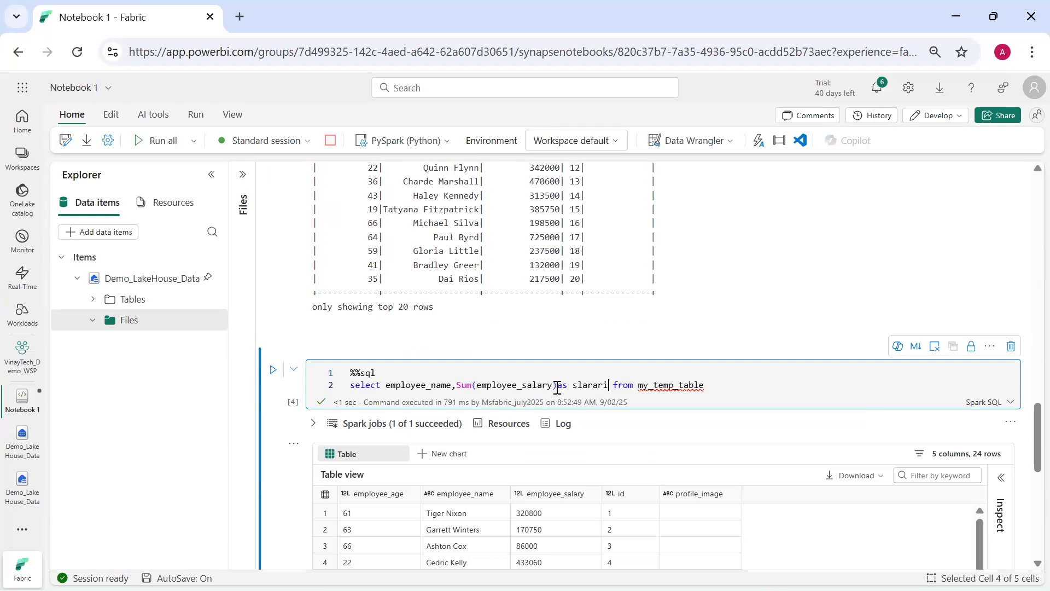
key(BackSpace)
key(BackSpace)
key(BackSpace)
key(BackSpace)
text(Salaries,Count(*)as)
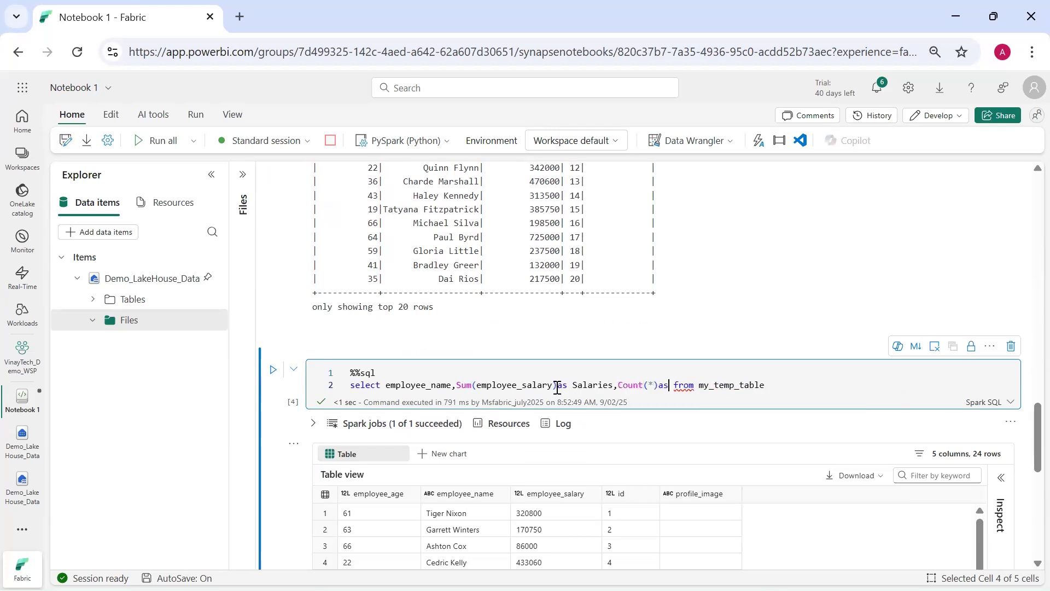
text( Counts)
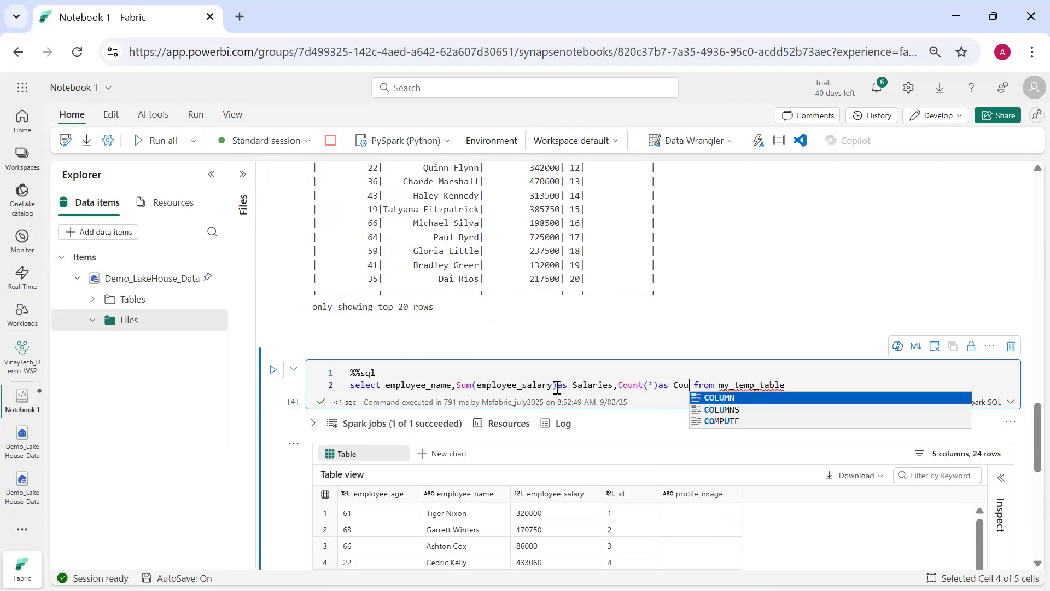
Add a Group by employee_name line below the select statement and run the cell.
key(End)
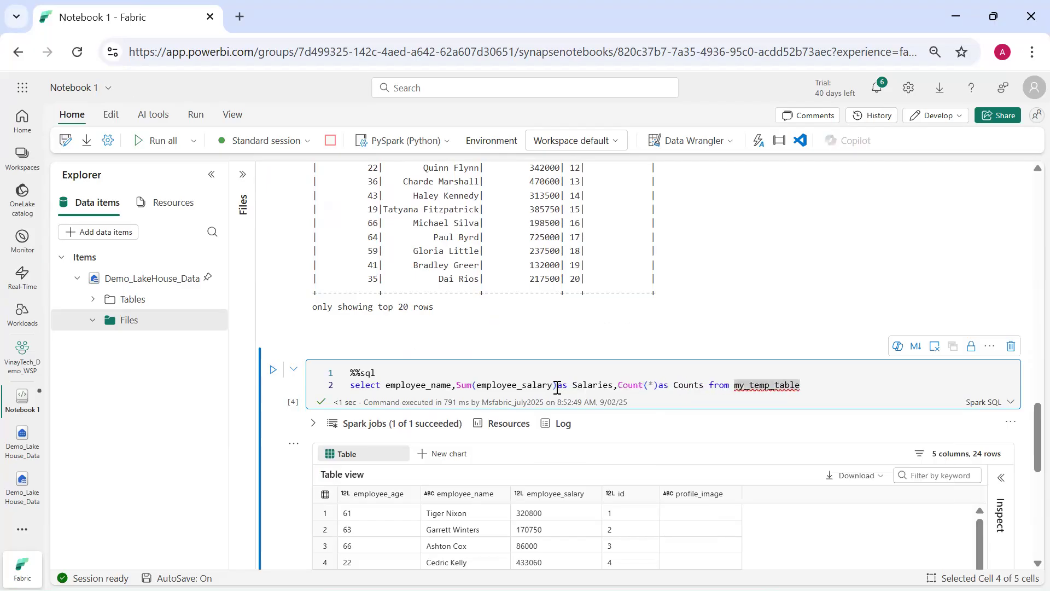
key(Return)
text(Group by)
key(Up)
key(ctrl+Left)
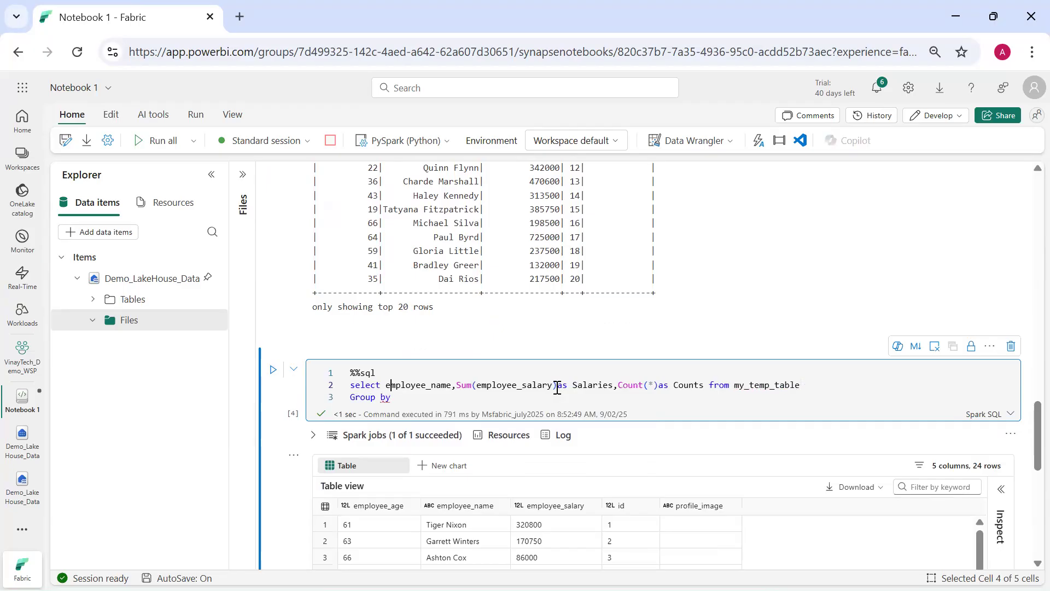
key(ctrl+shift+Right)
key(ctrl+c)
key(Down)
key(ctrl+v)
key(shift+Return)
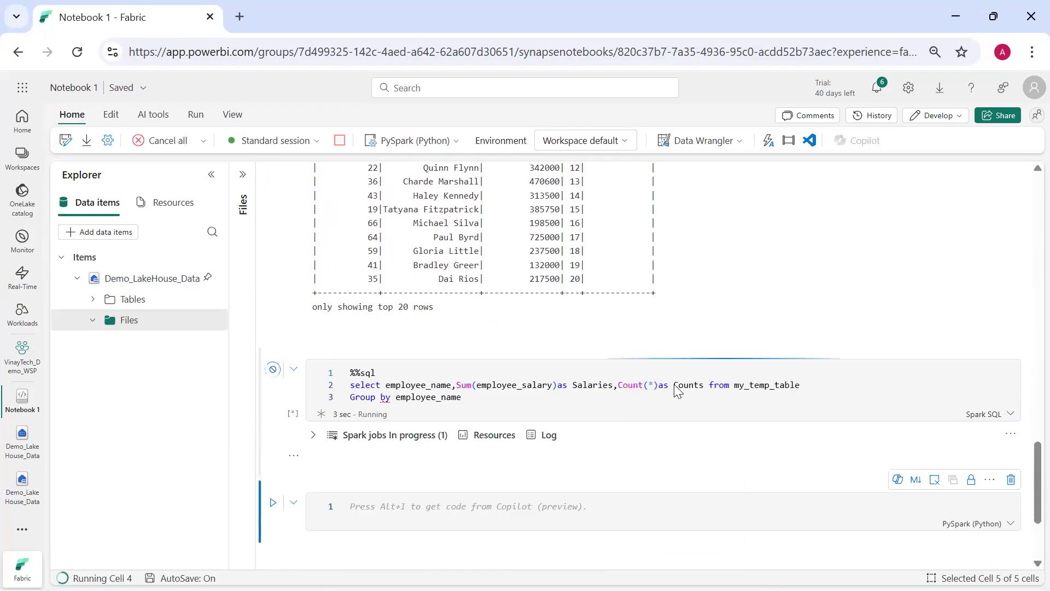
scroll(674, 388, down, 1)
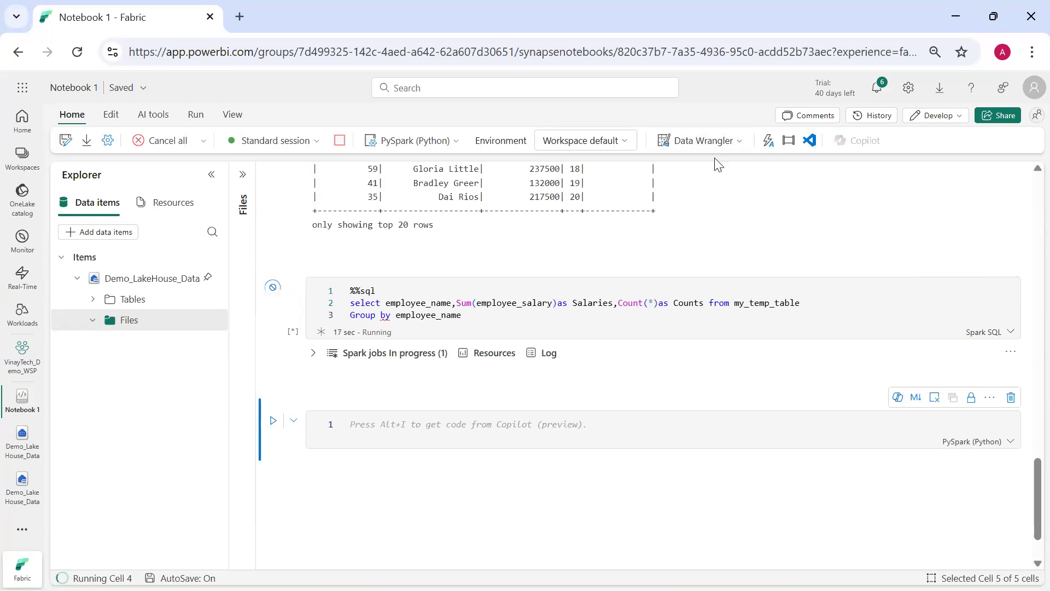
scroll(815, 333, up, 1)
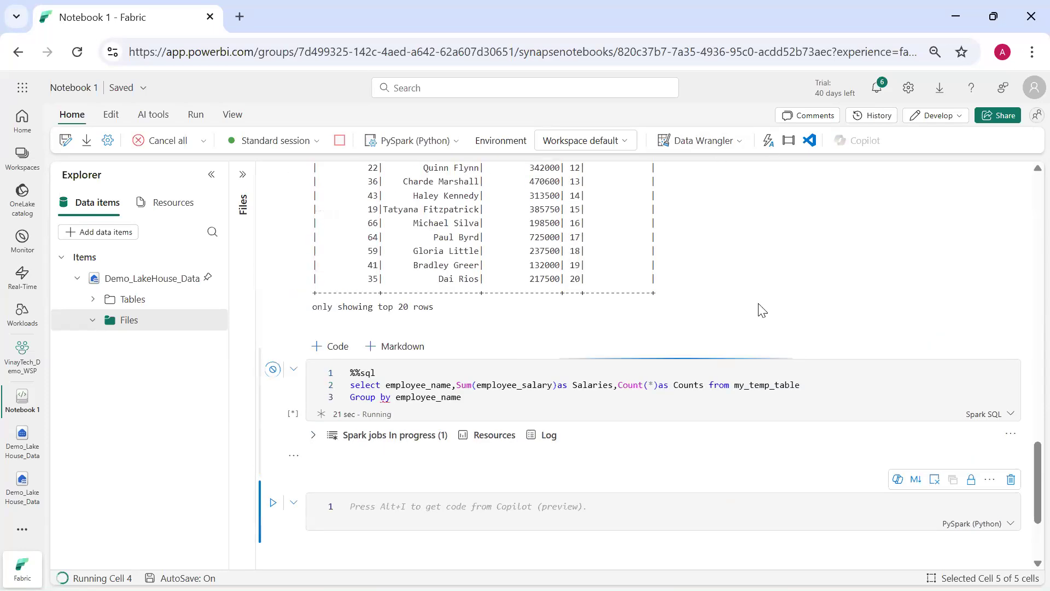
scroll(801, 356, up, 1)
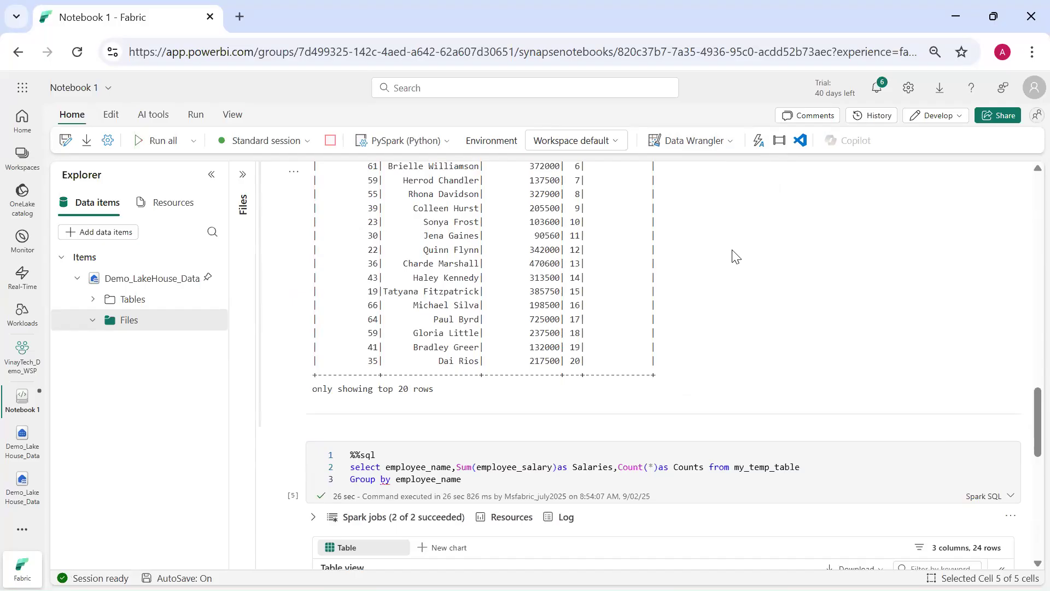
Review the grouped salary results, and look back over the Dim_Employee and temporary view cells.
scroll(713, 261, down, 4)
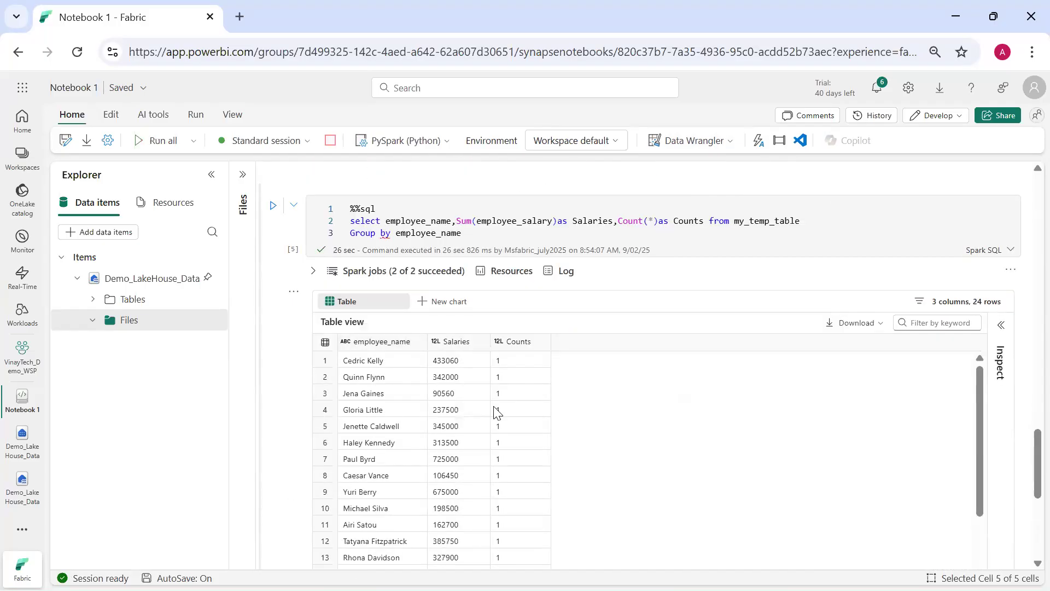
scroll(531, 494, down, 2)
scroll(675, 448, down, 4)
scroll(516, 347, up, 2)
scroll(640, 363, up, 4)
scroll(642, 364, up, 1)
scroll(640, 361, up, 10)
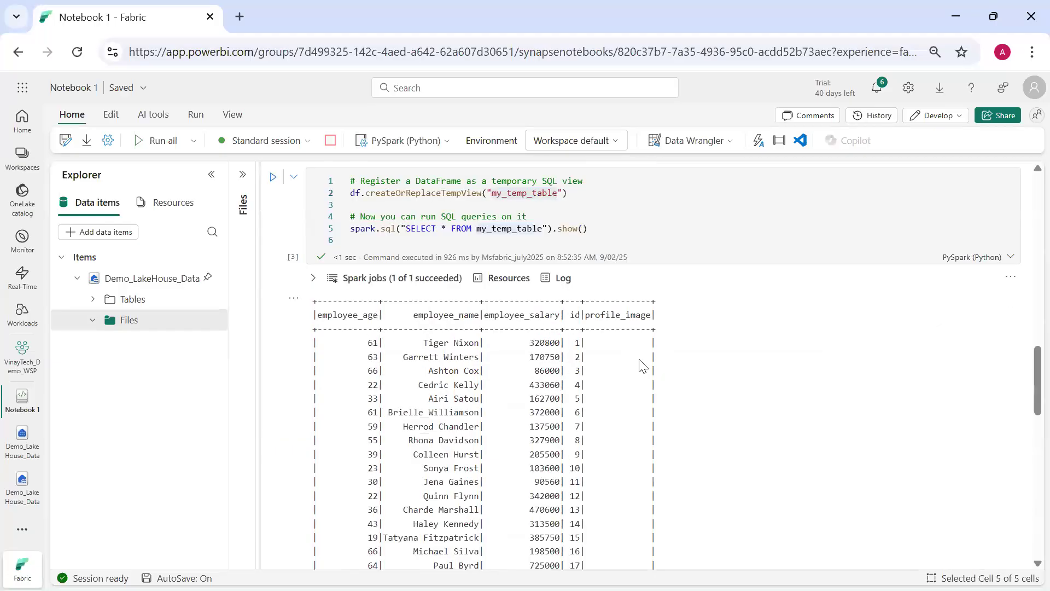
scroll(640, 371, up, 2)
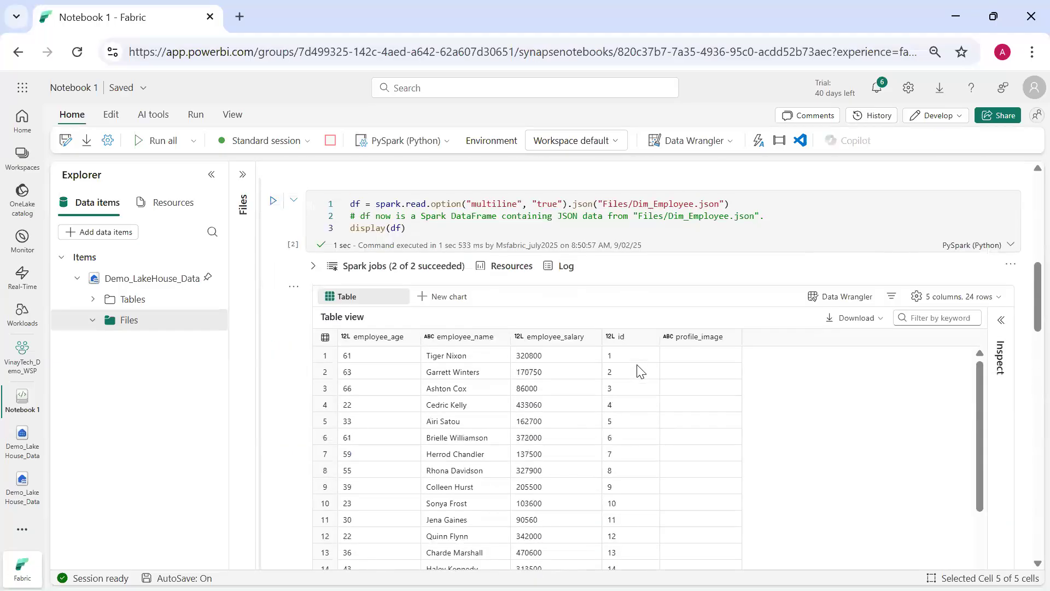
scroll(640, 371, down, 6)
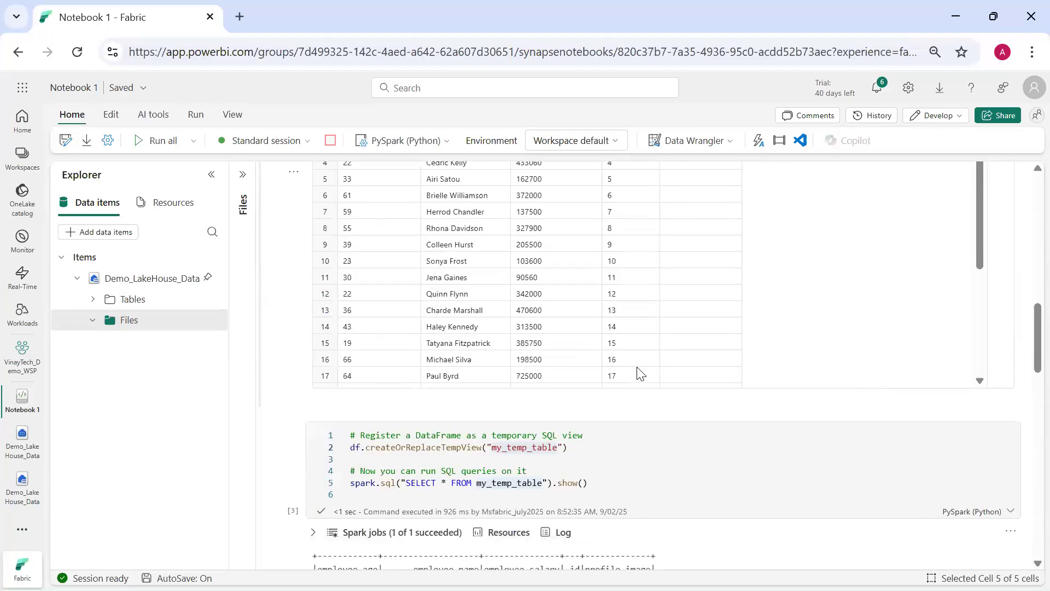
scroll(640, 373, up, 5)
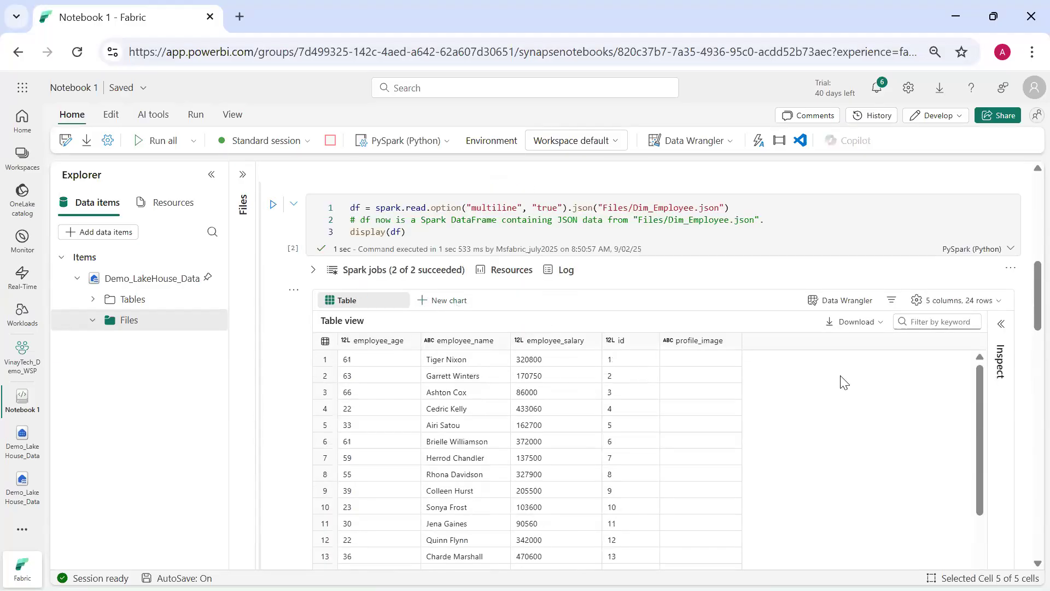
scroll(843, 381, down, 3)
scroll(934, 410, down, 5)
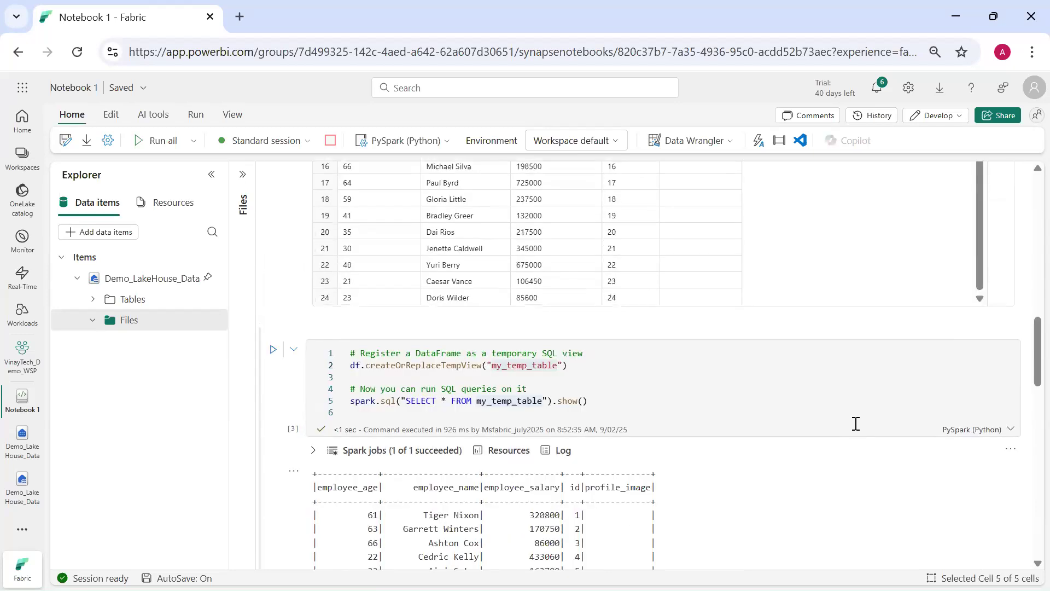
scroll(462, 384, down, 2)
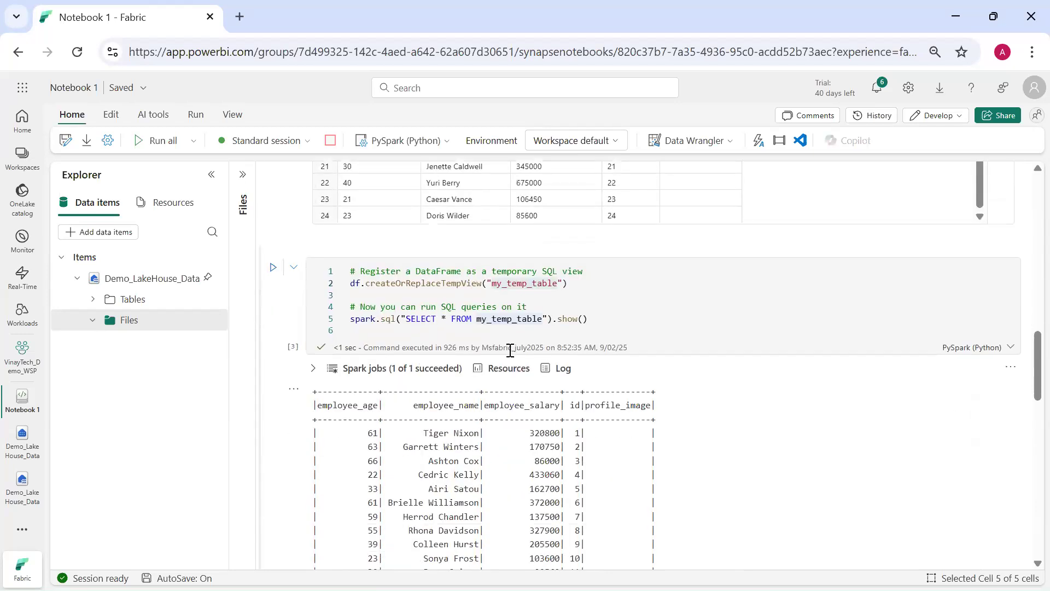
scroll(980, 375, down, 10)
scroll(386, 279, up, 3)
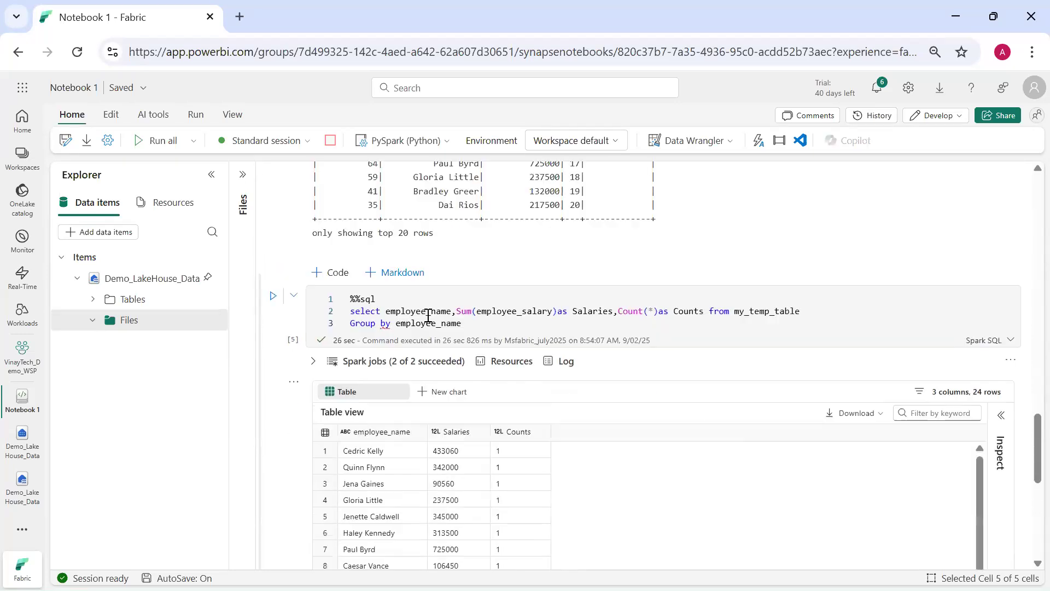
Replace employee_name with employee_age in both the select list and the Group by line, and rerun the query.
double_click(427, 312)
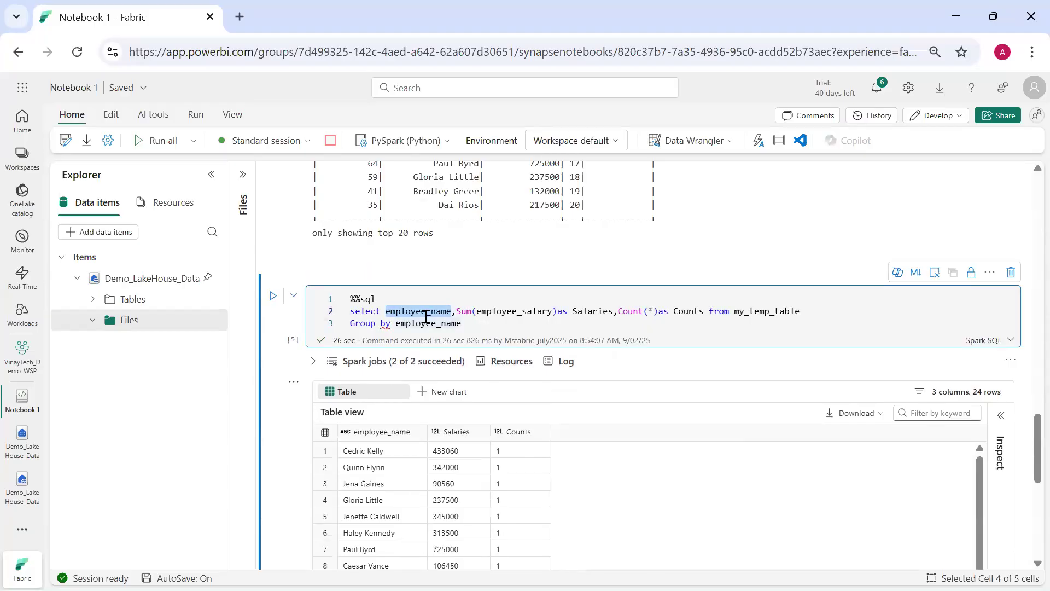
scroll(426, 316, up, 10)
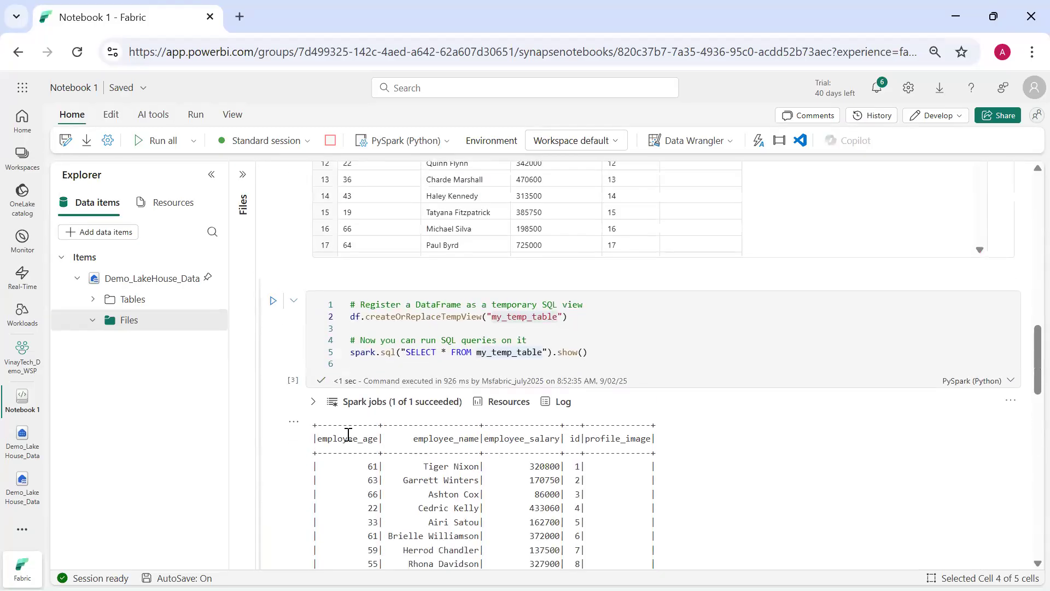
scroll(348, 436, down, 2)
double_click(348, 434)
drag(320, 311, 378, 310)
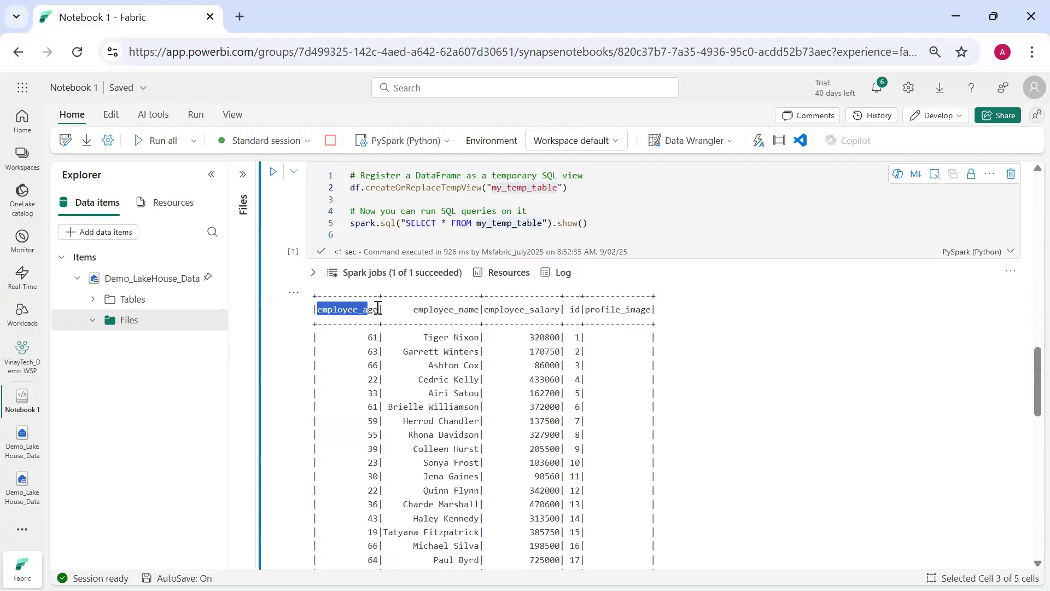
scroll(381, 309, down, 8)
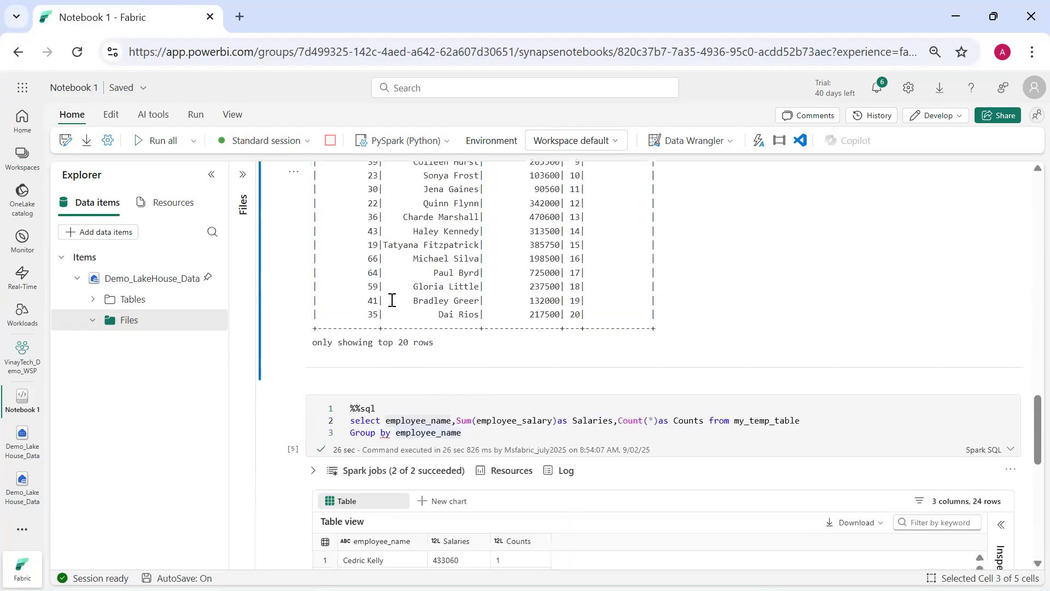
double_click(419, 268)
text(employee_age)
double_click(417, 280)
text(employee_age)
key(shift+Return)
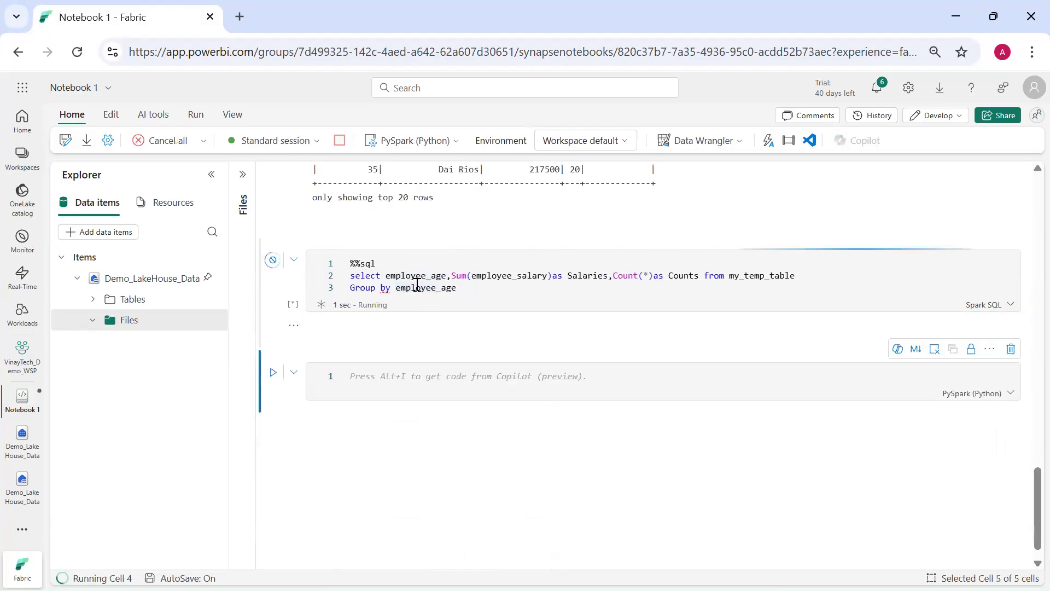
Look through the grouped employee_age results and create a new chart from them.
scroll(540, 375, down, 5)
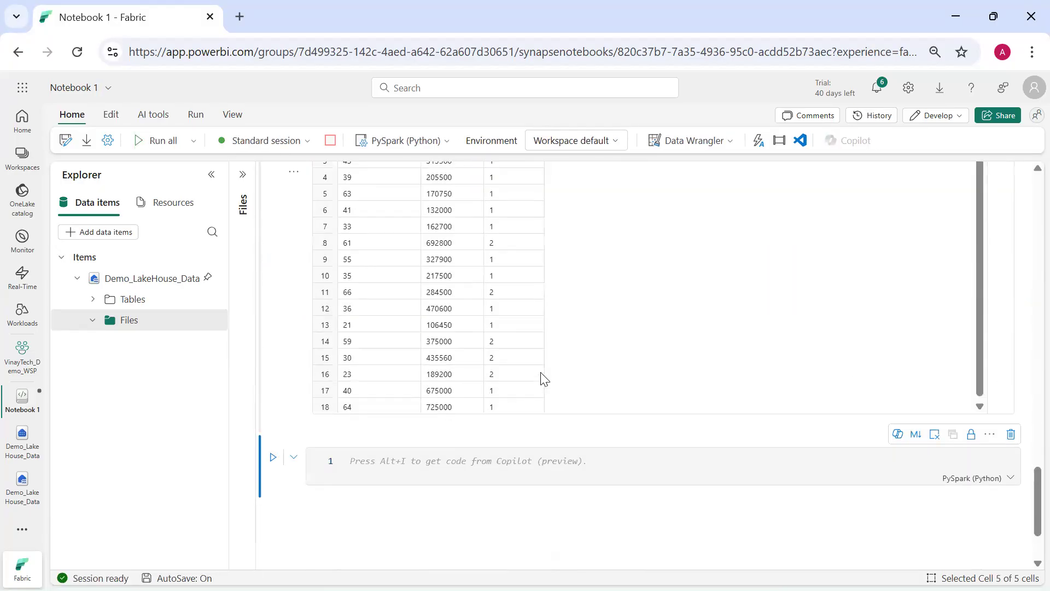
scroll(543, 376, up, 5)
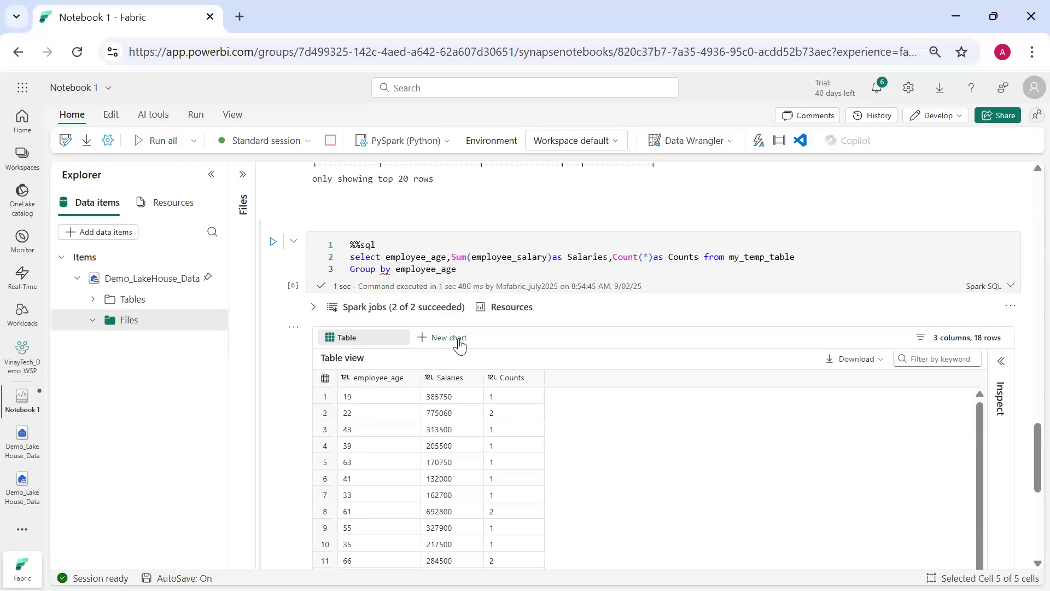
click(460, 339)
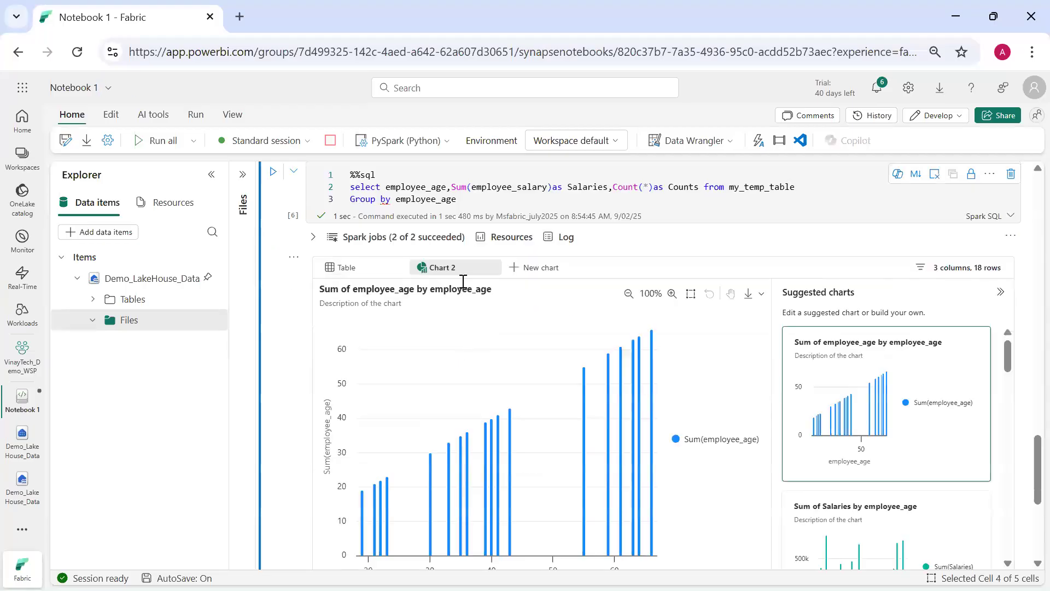
scroll(553, 513, down, 3)
scroll(669, 491, up, 1)
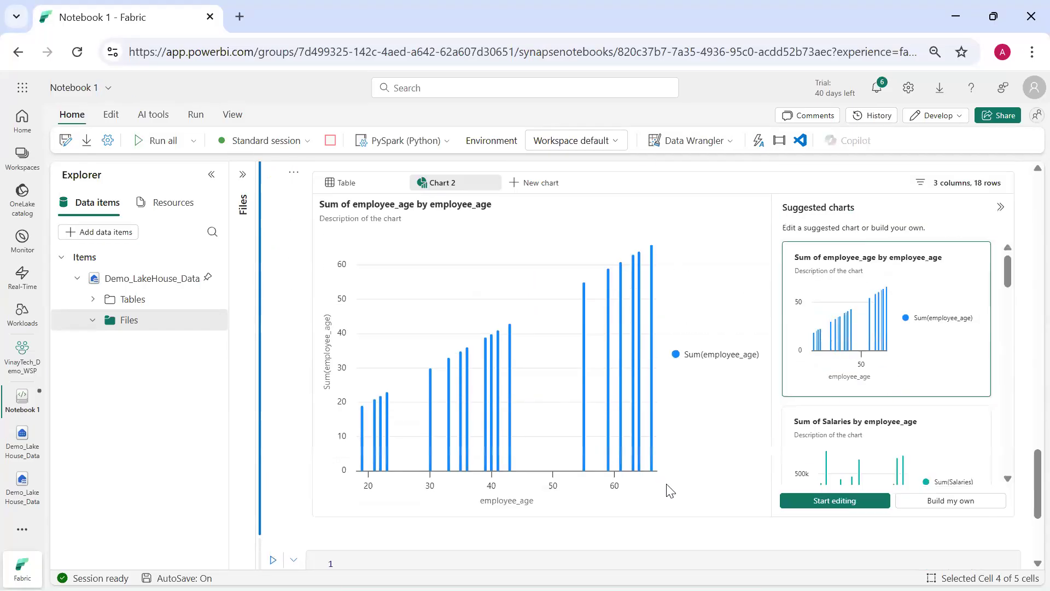
Preview the suggested pie chart and bar chart of Sum of employee_age by Counts.
scroll(924, 371, down, 3)
scroll(914, 363, down, 5)
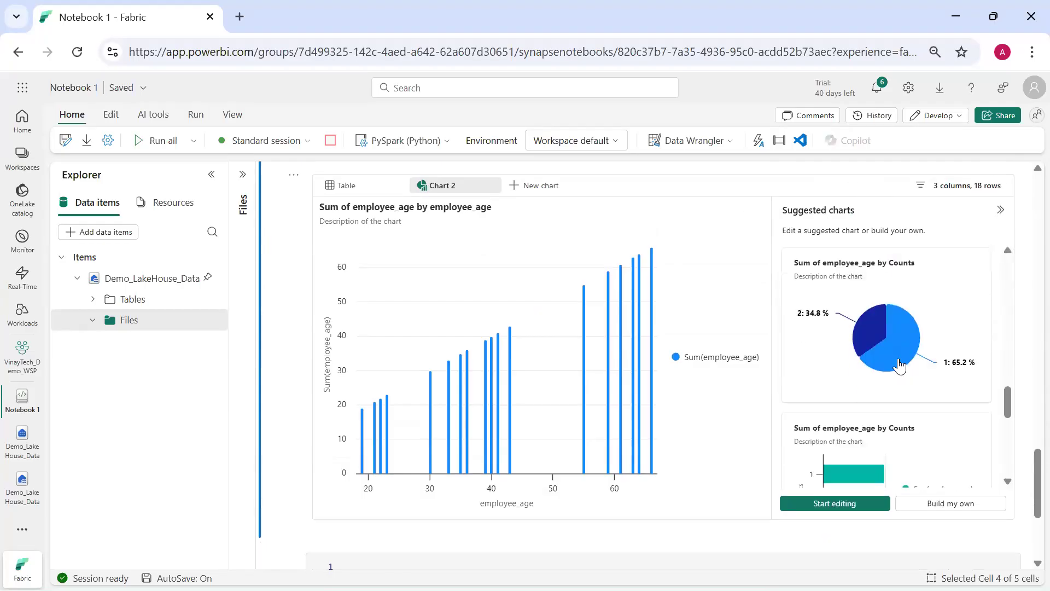
click(900, 366)
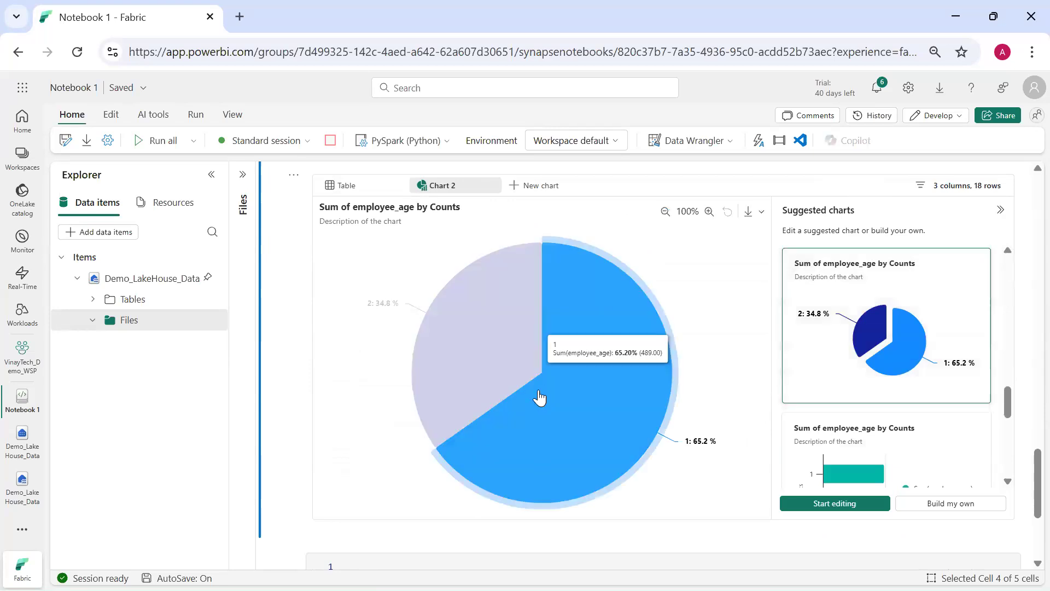
scroll(930, 383, down, 3)
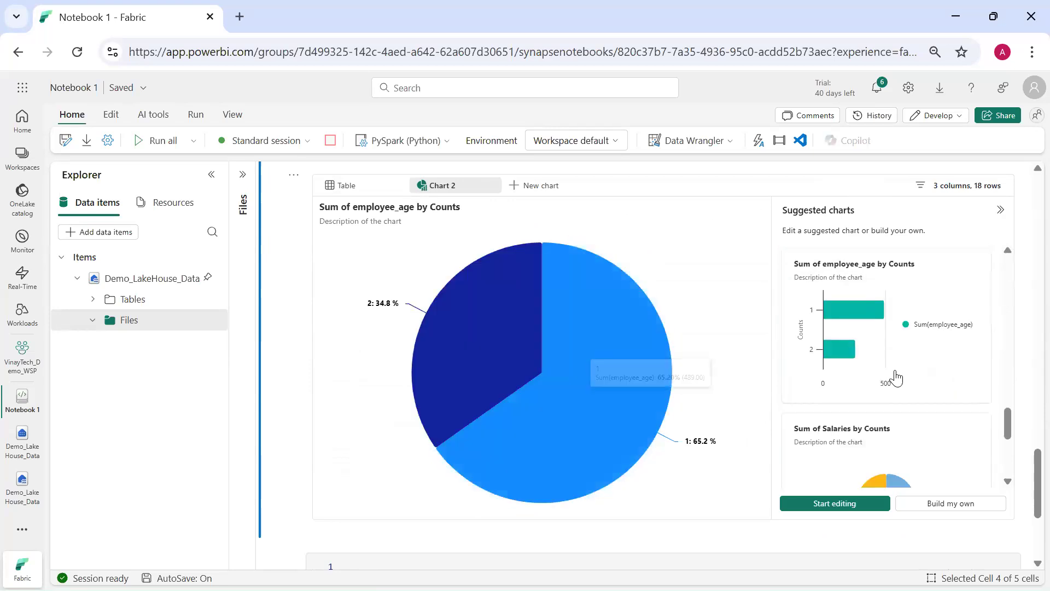
click(841, 360)
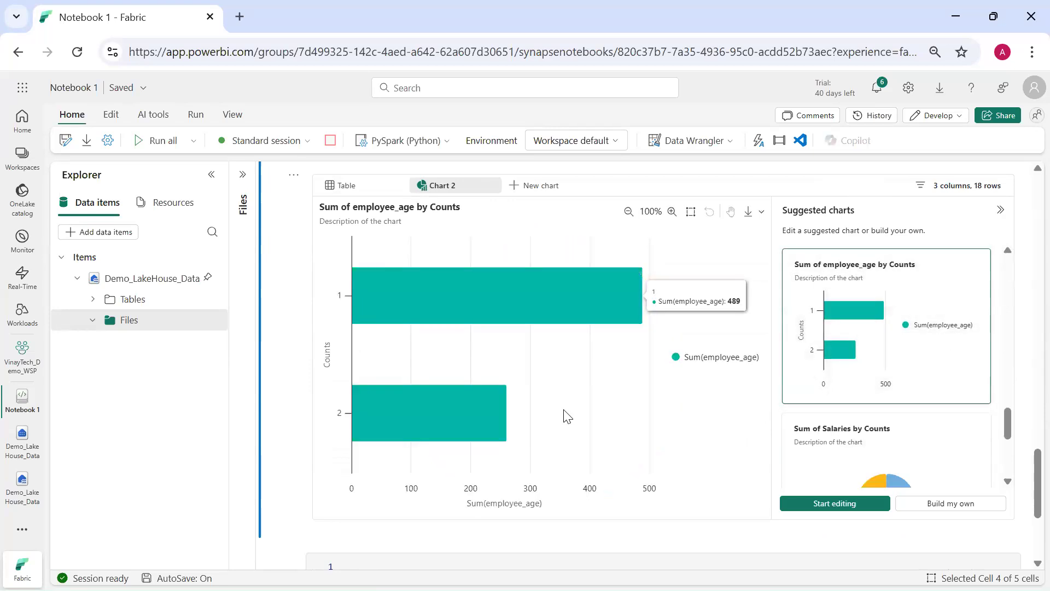
Select the suggested Sum of Salaries by Counts pie chart and look back through the other chart suggestions.
scroll(1027, 431, down, 3)
scroll(881, 310, down, 2)
click(900, 271)
scroll(814, 427, up, 3)
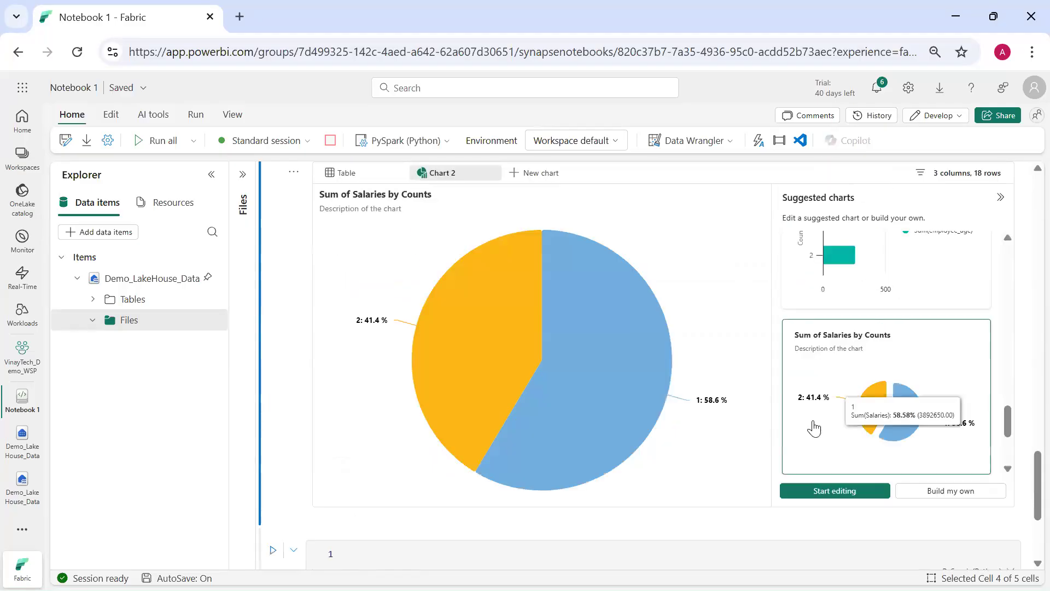
scroll(914, 331, up, 8)
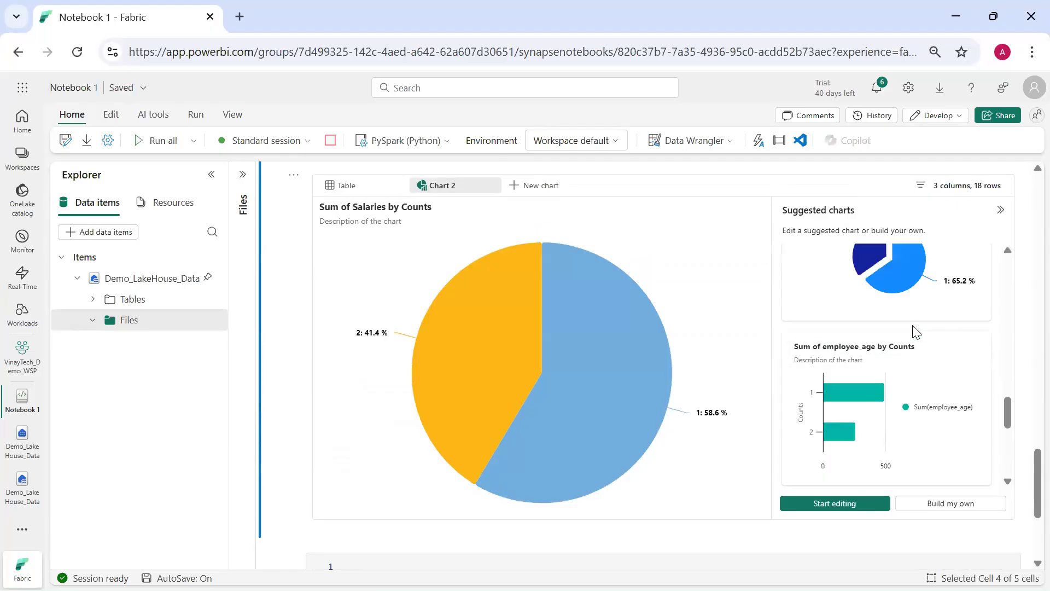
scroll(922, 323, up, 3)
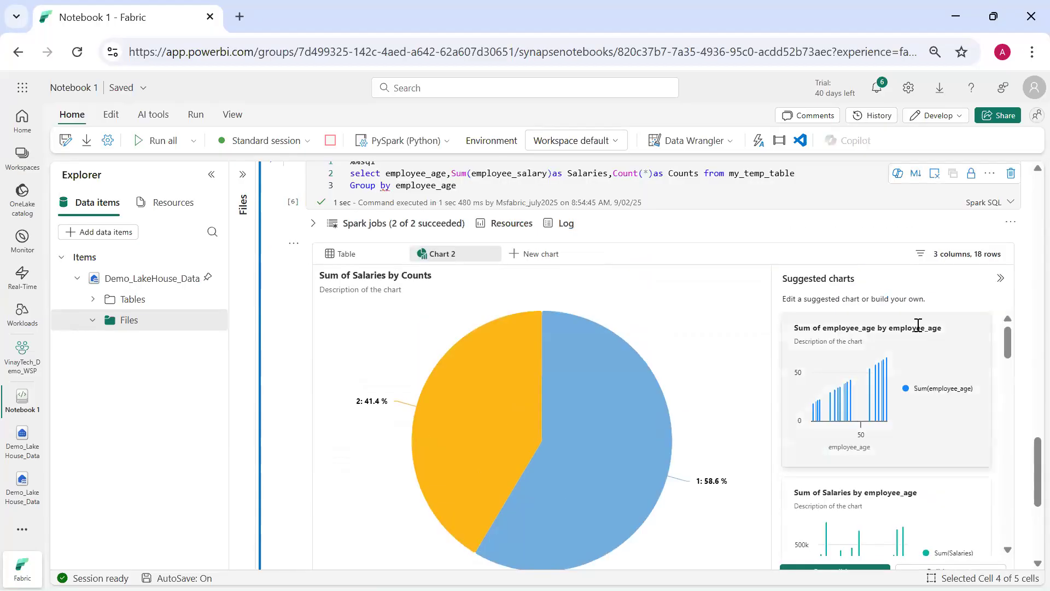
Open the build-your-own settings for the salaries pie chart and examine its title, axis, aggregation and chart type options.
scroll(955, 427, down, 5)
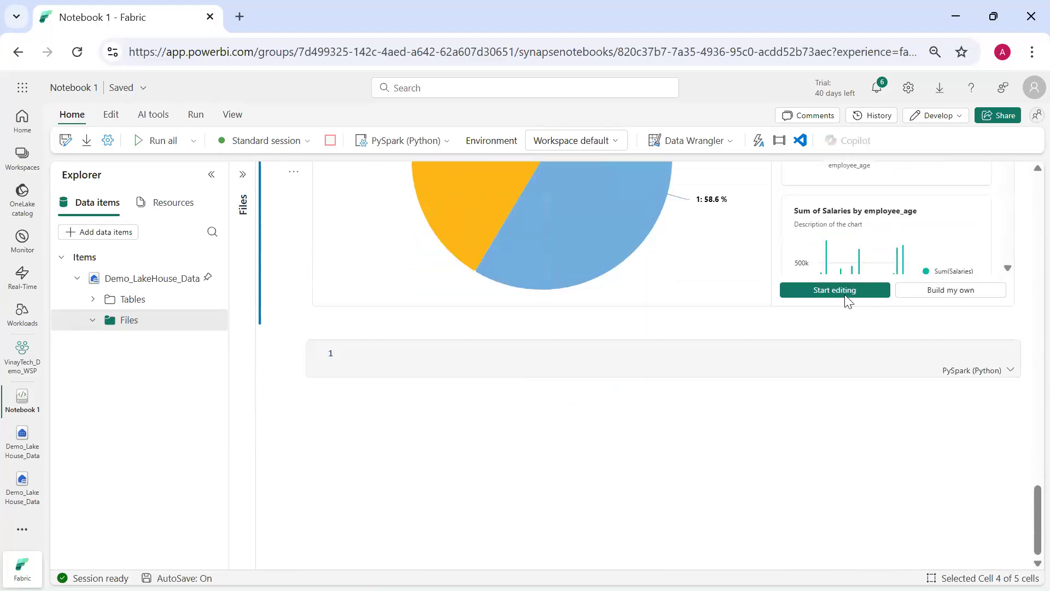
click(932, 289)
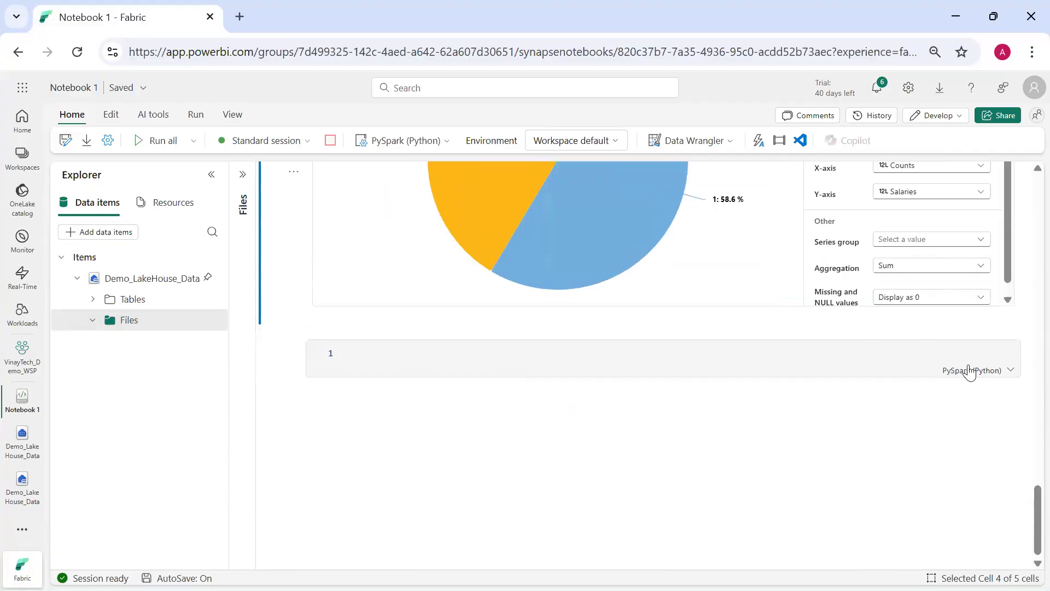
scroll(1027, 269, up, 5)
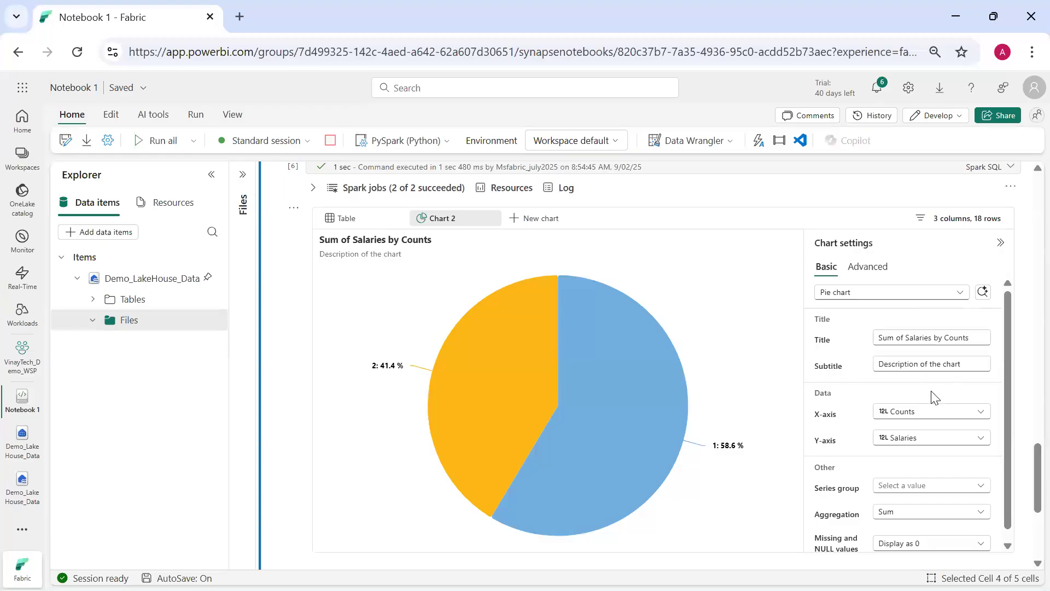
scroll(1003, 380, down, 4)
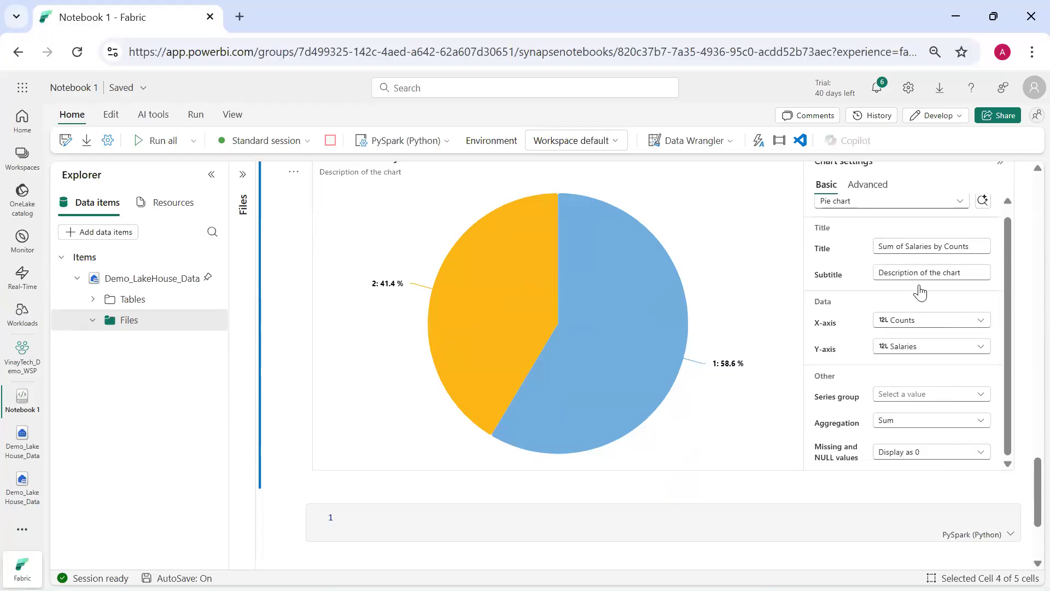
scroll(920, 273, up, 1)
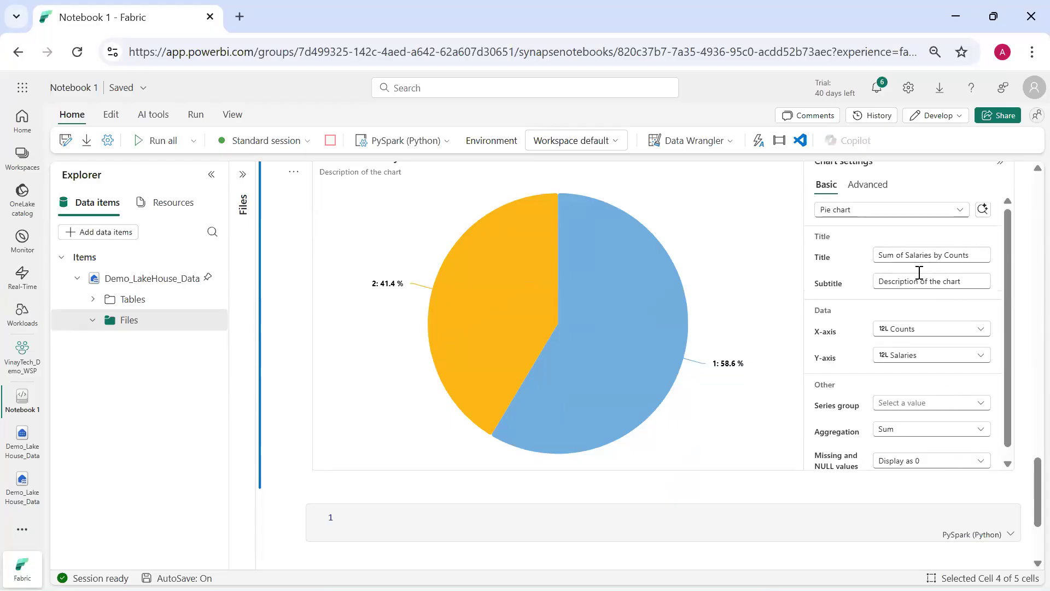
click(949, 210)
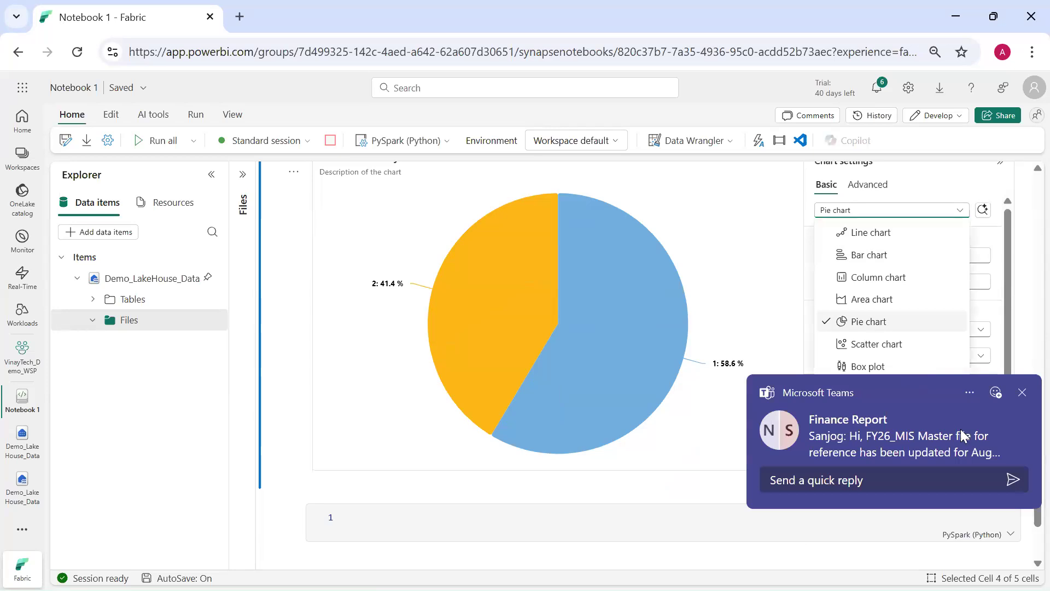
click(1023, 392)
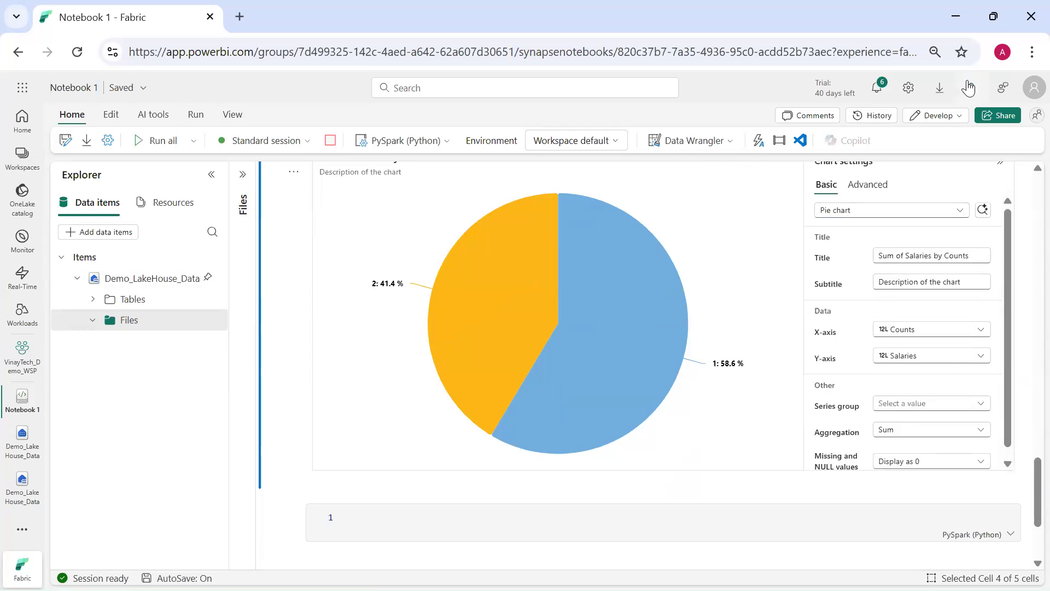
scroll(300, 318, up, 15)
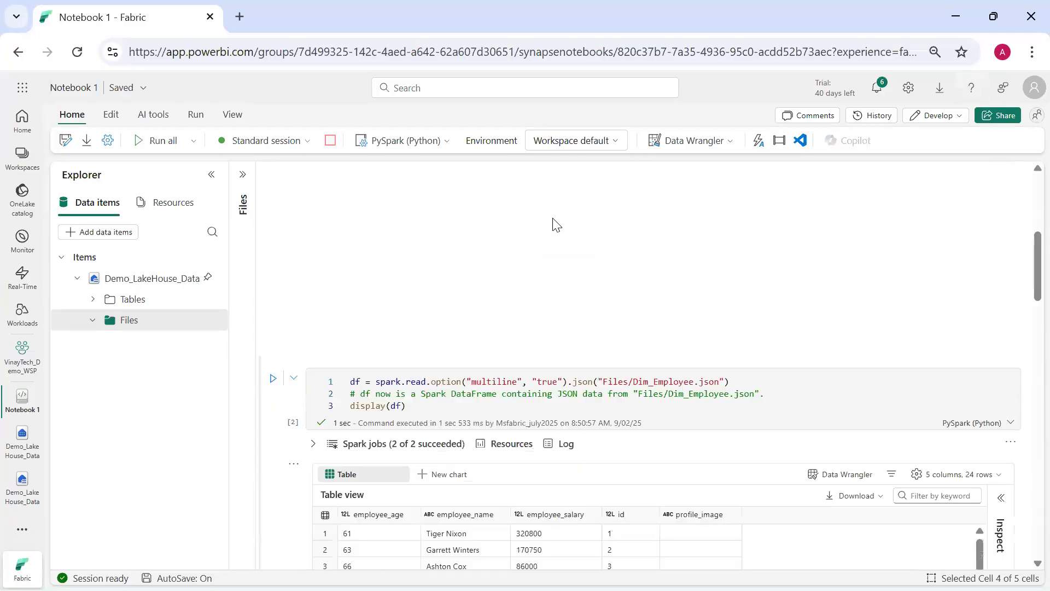
scroll(460, 308, up, 5)
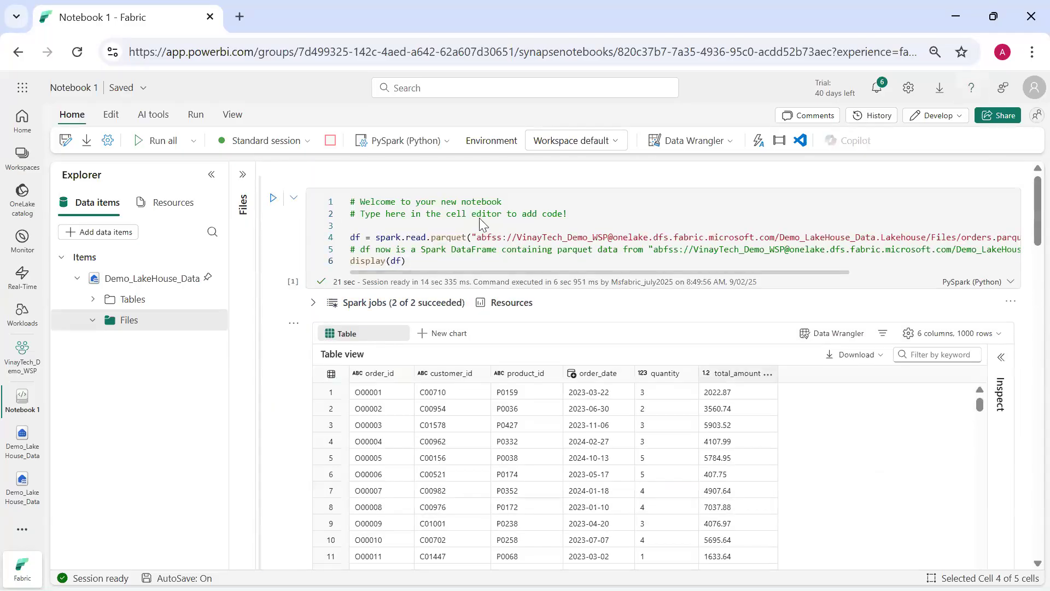
click(154, 114)
click(111, 114)
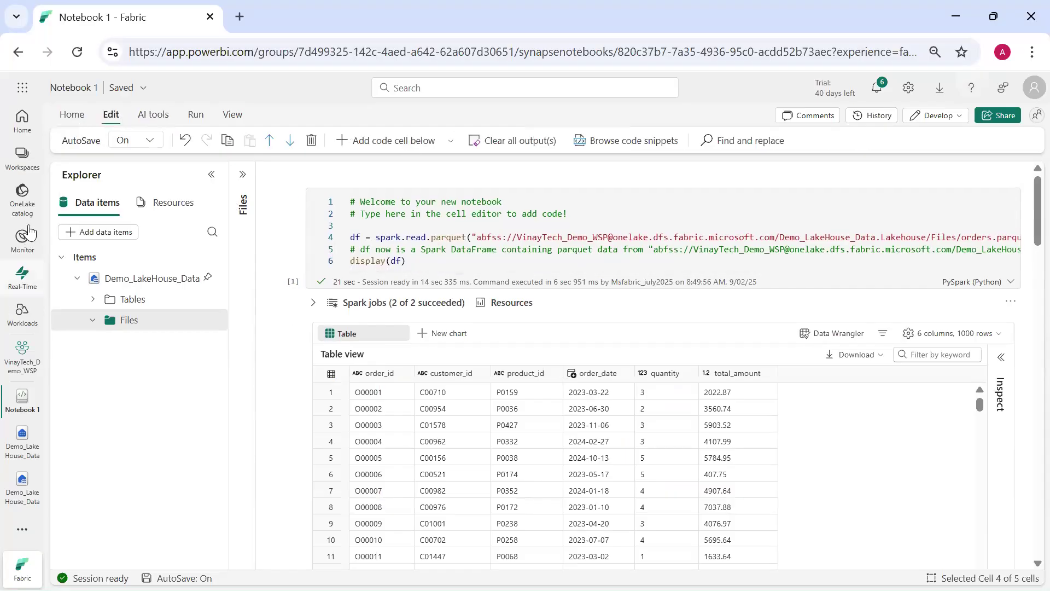
Open the VinayTech_Demo_WSP workspace, glance at the SQL analytics endpoint, and collapse the workspace's task flow area.
click(28, 164)
click(100, 245)
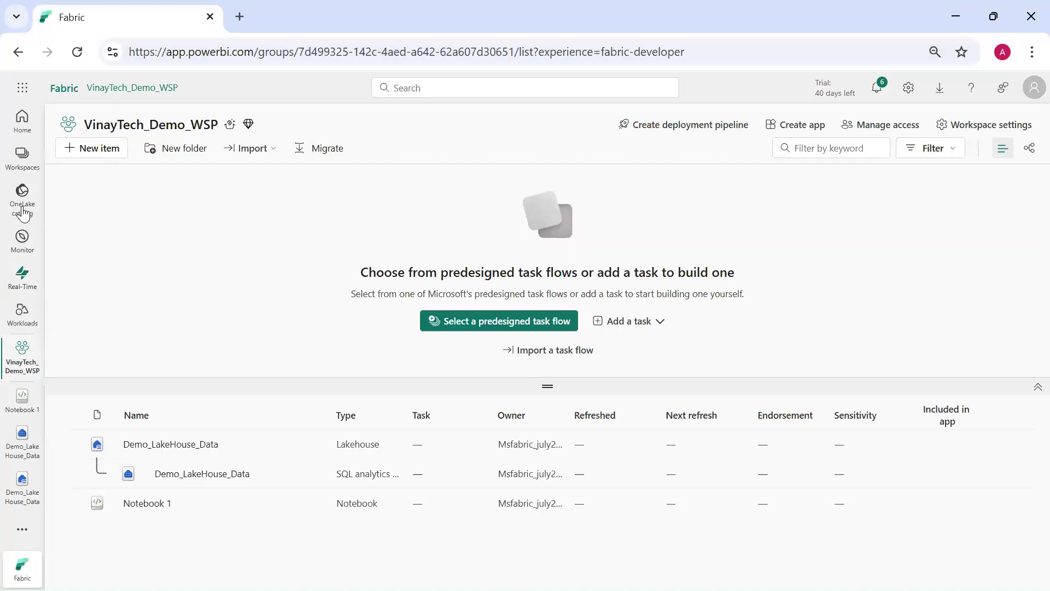
click(20, 452)
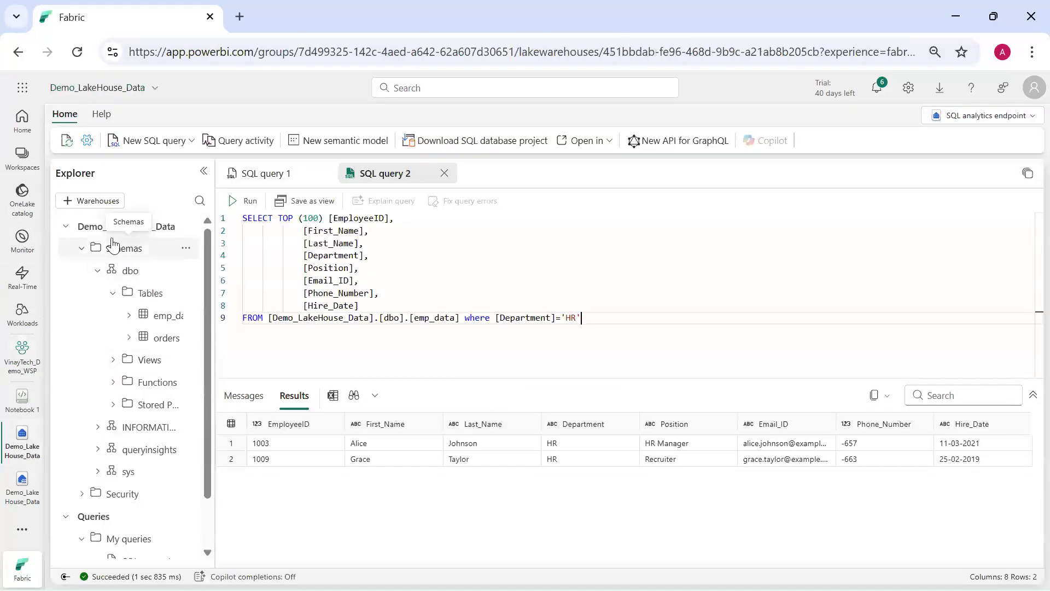
click(22, 366)
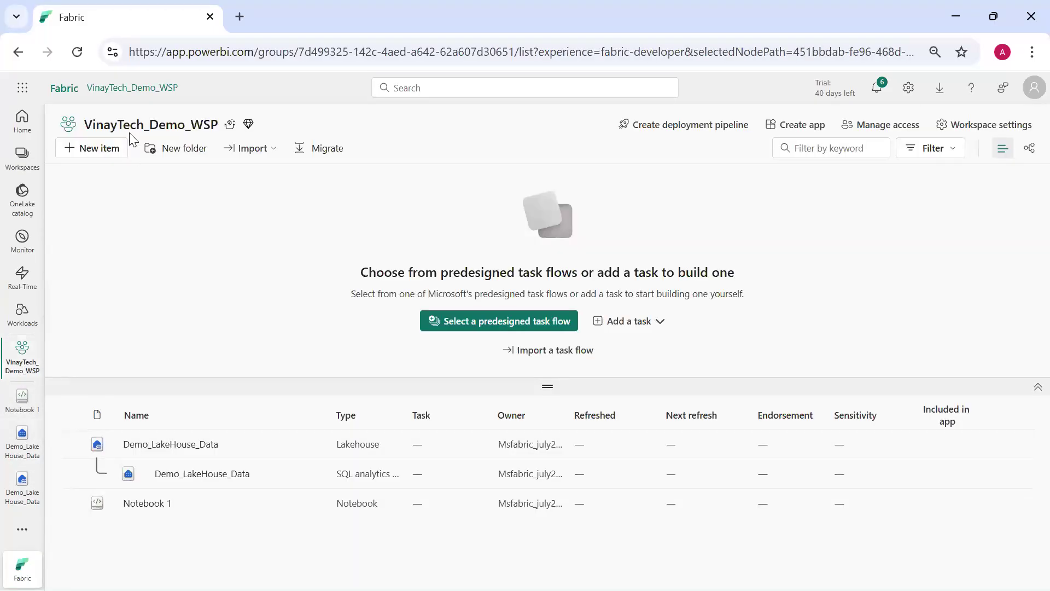
click(377, 384)
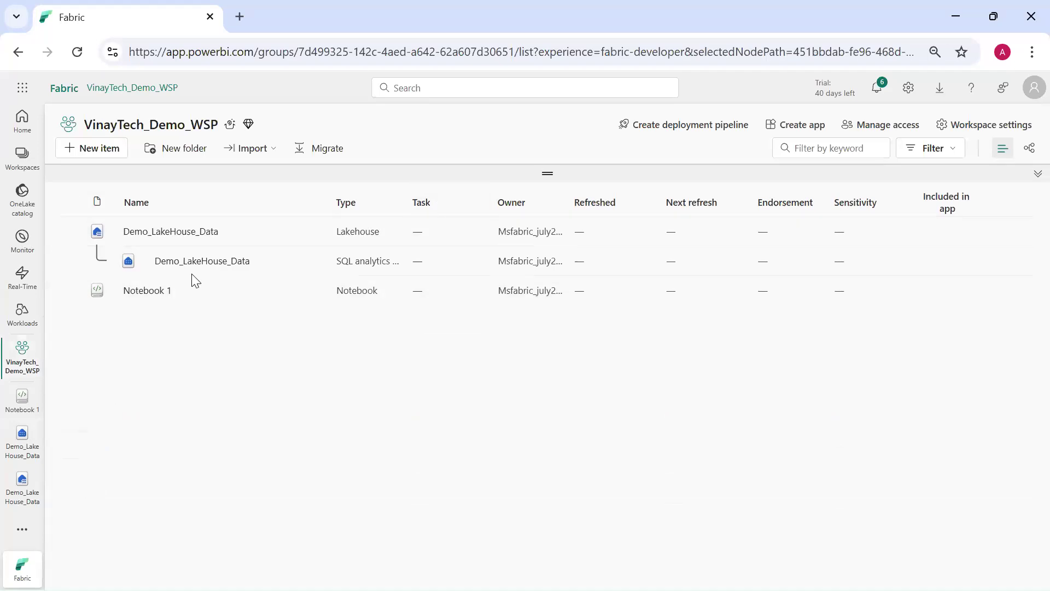
Find the Data pipeline item type and create a new pipeline named ETL_Pipeline in the workspace.
click(120, 157)
click(943, 153)
text(Pipeli)
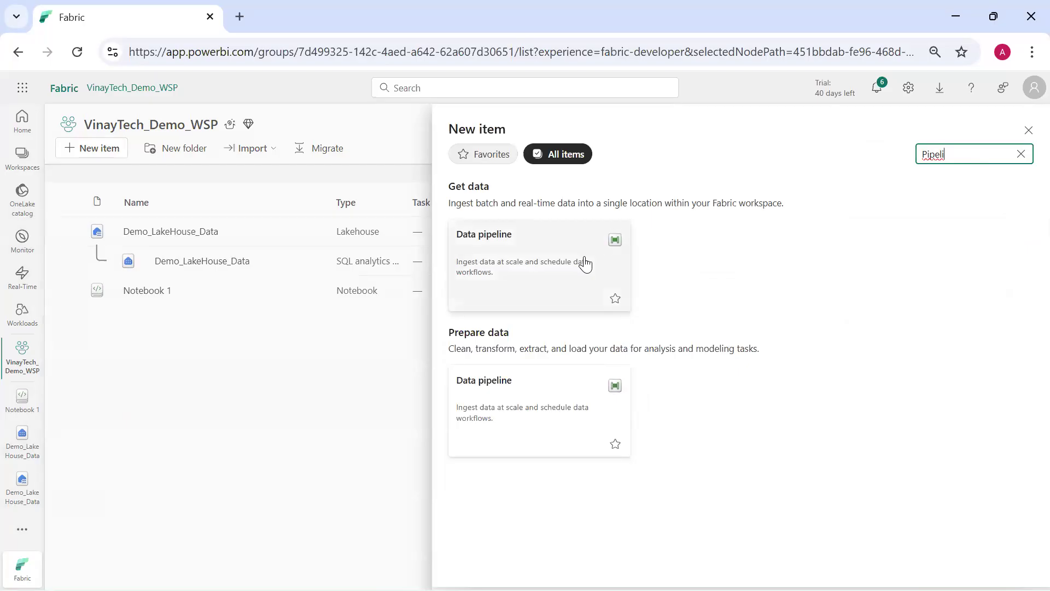
click(584, 264)
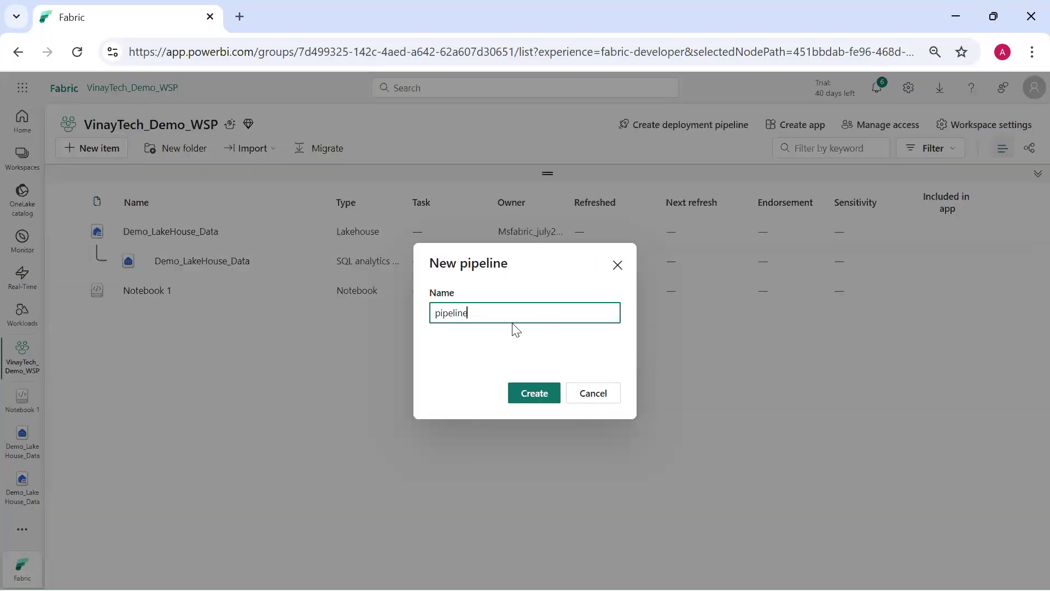
key(Home)
text(ETL_P)
click(537, 390)
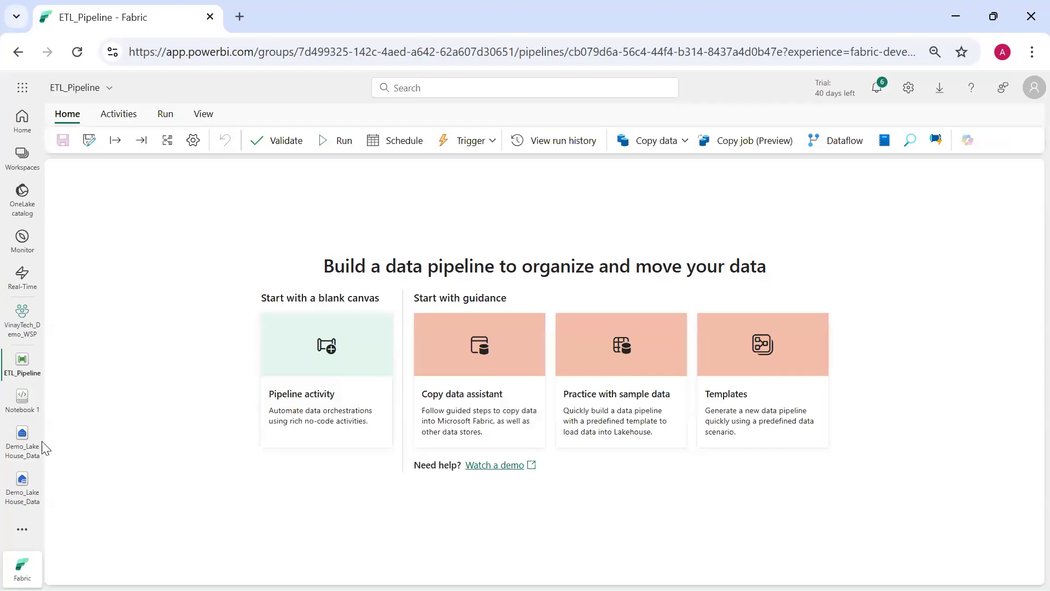
Check the Demo_LakeHouse_Data schemas in the SQL analytics endpoint, and switch to the Lakehouse view to see its tables and files.
click(21, 437)
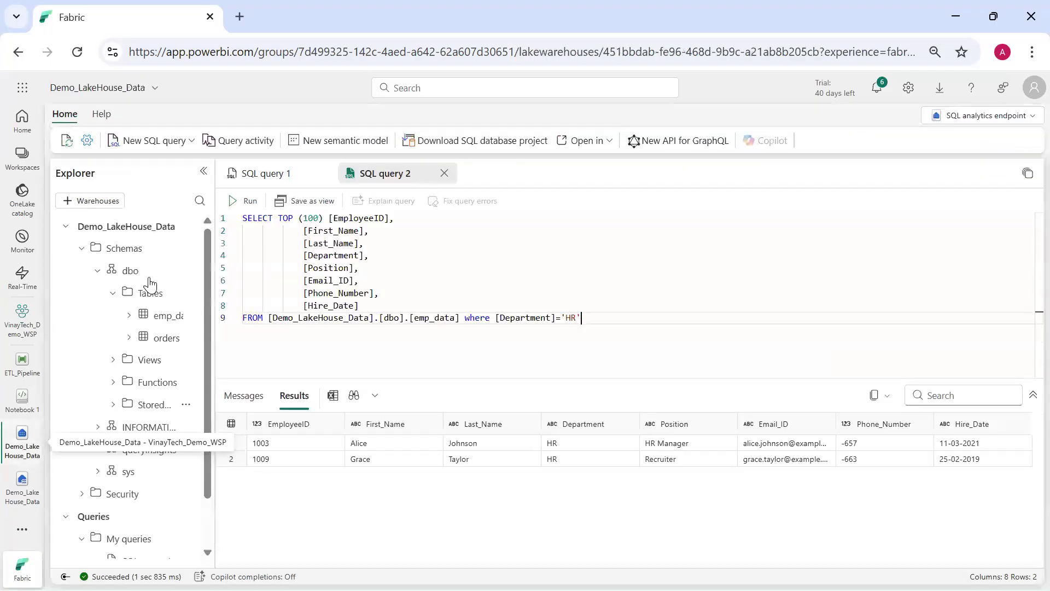
click(103, 271)
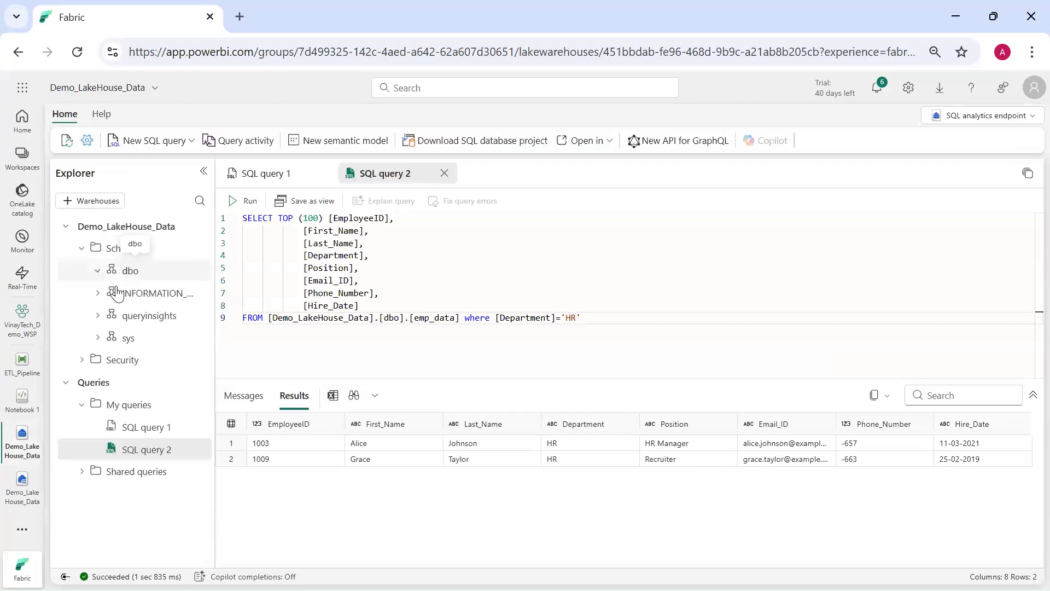
click(980, 116)
click(963, 139)
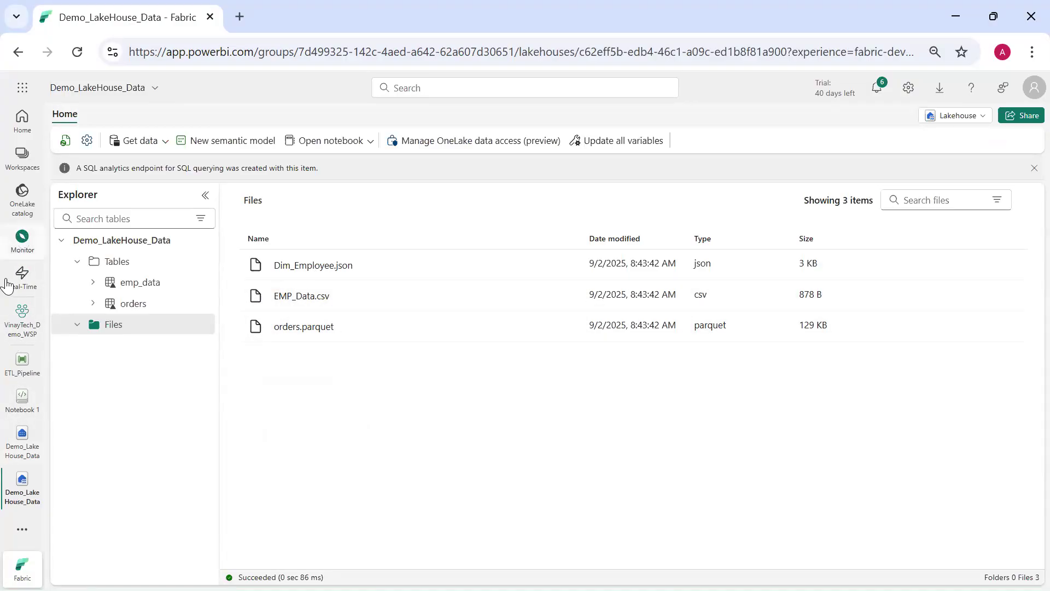
Return to ETL_Pipeline and place a Copy data activity on its blank canvas.
click(21, 368)
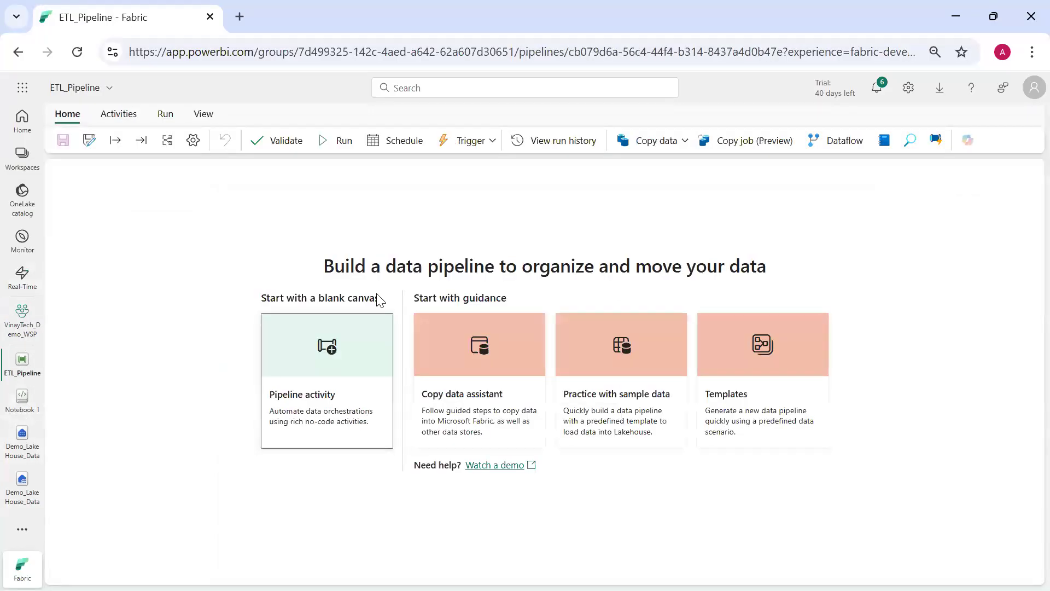
click(382, 325)
click(452, 370)
drag(160, 291, 417, 217)
Browse all connectors available as the Copy data activity's source connection.
click(120, 384)
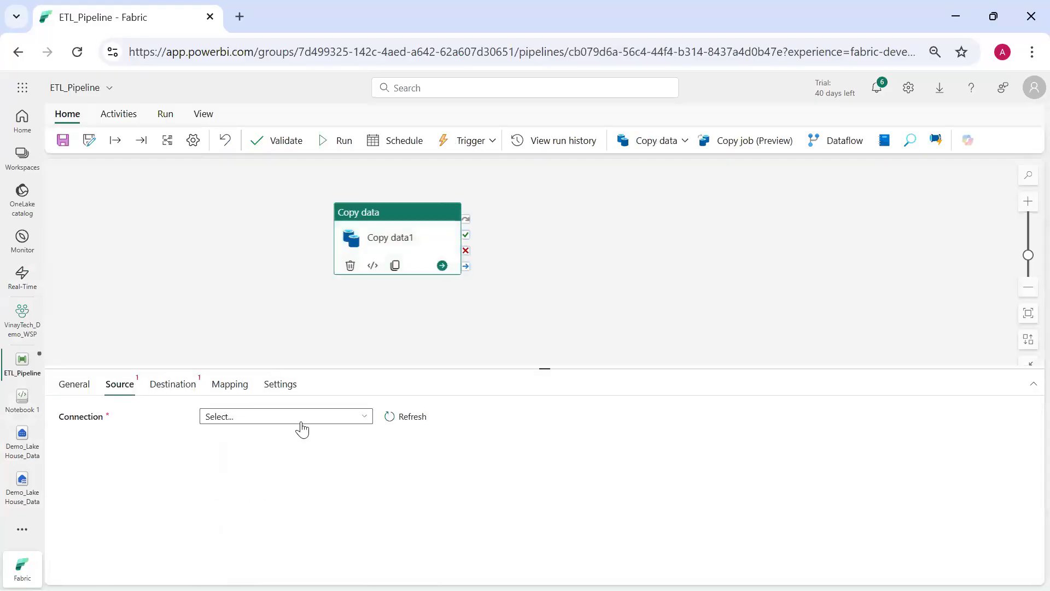
click(301, 430)
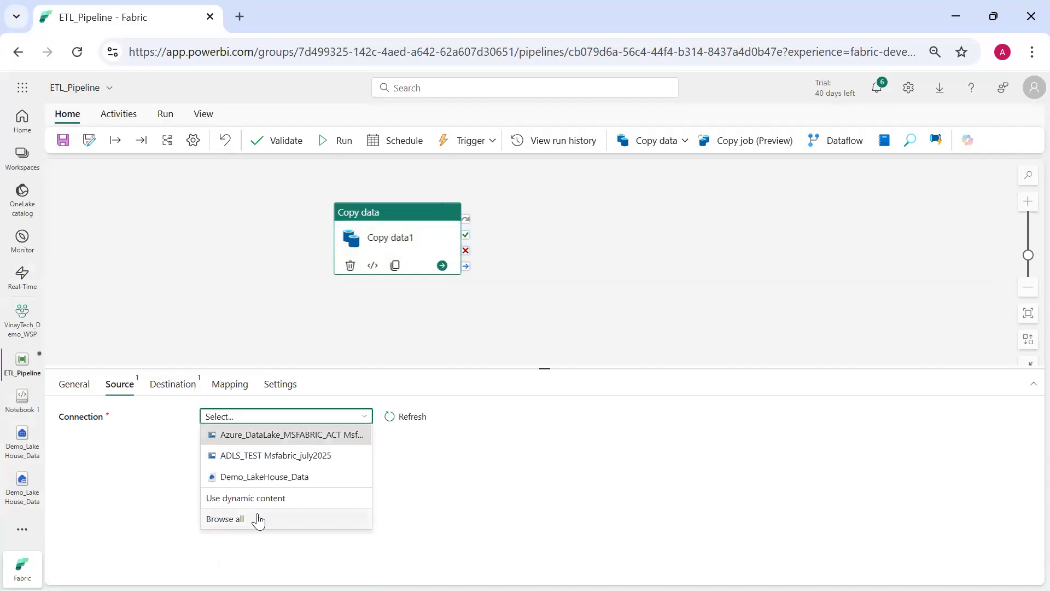
click(258, 519)
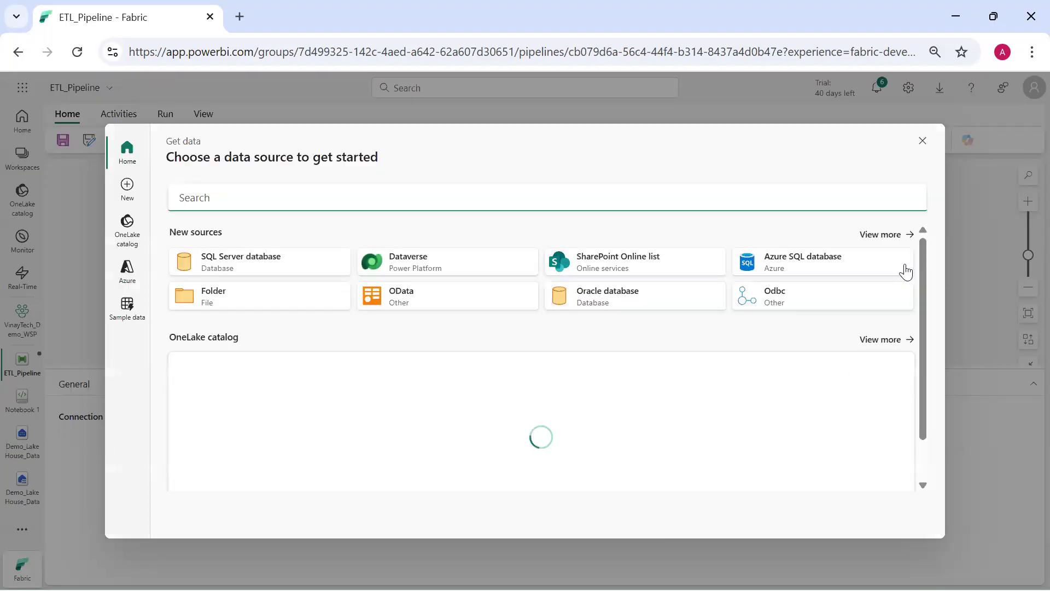
click(904, 235)
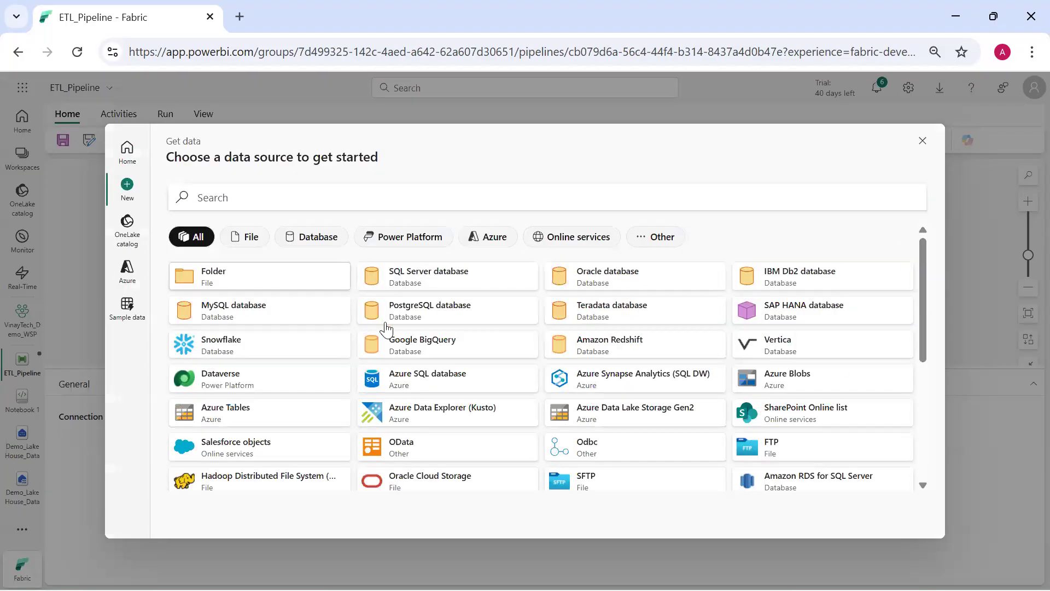
scroll(525, 383, down, 5)
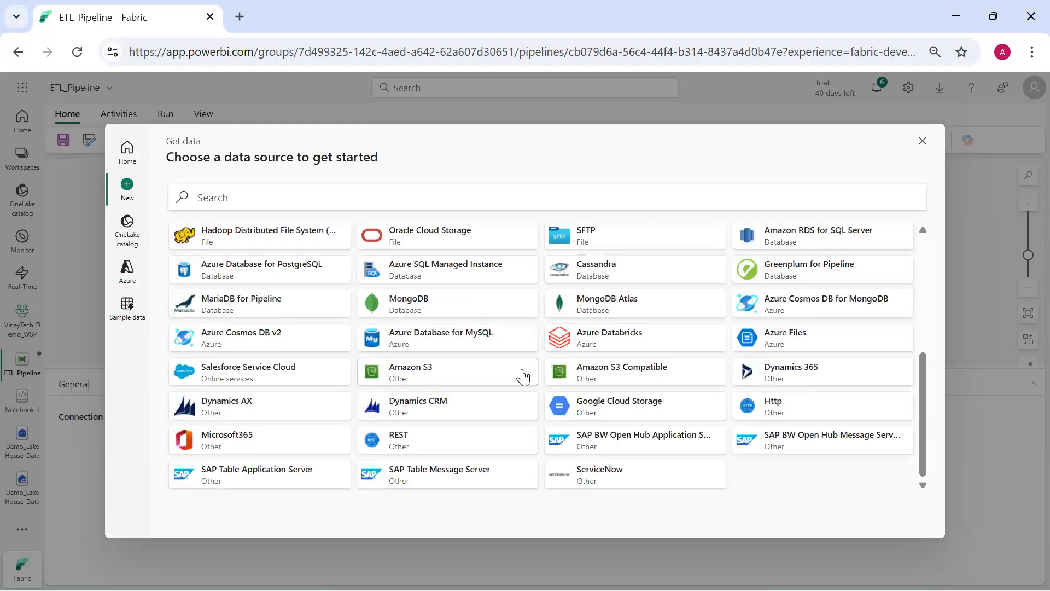
scroll(523, 381, up, 3)
scroll(522, 381, up, 2)
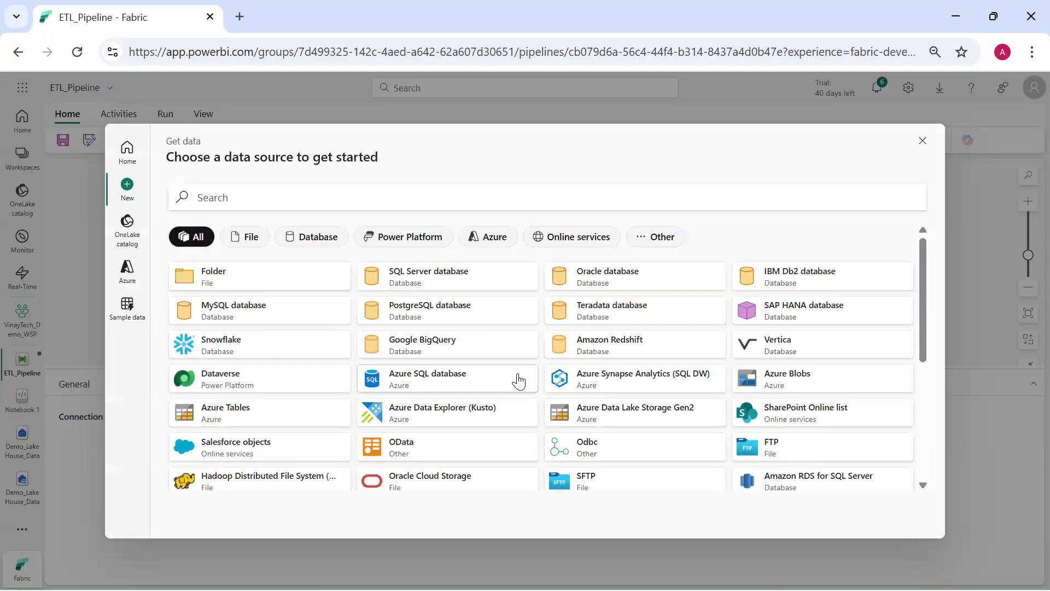
Review the source connectors by category and the OneLake catalog items, and close the source chooser without picking one.
click(253, 241)
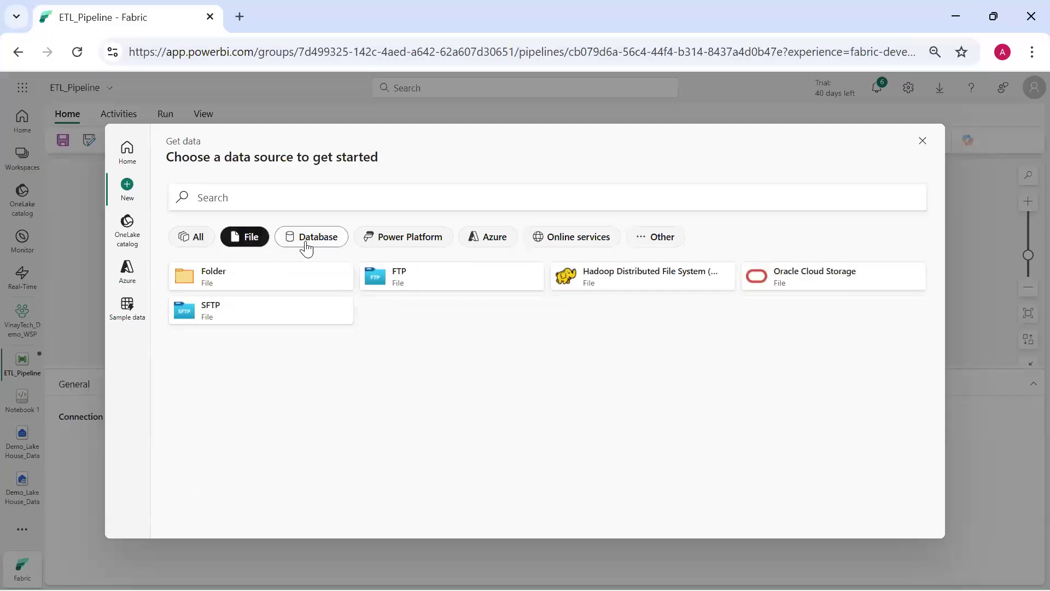
click(300, 246)
click(392, 252)
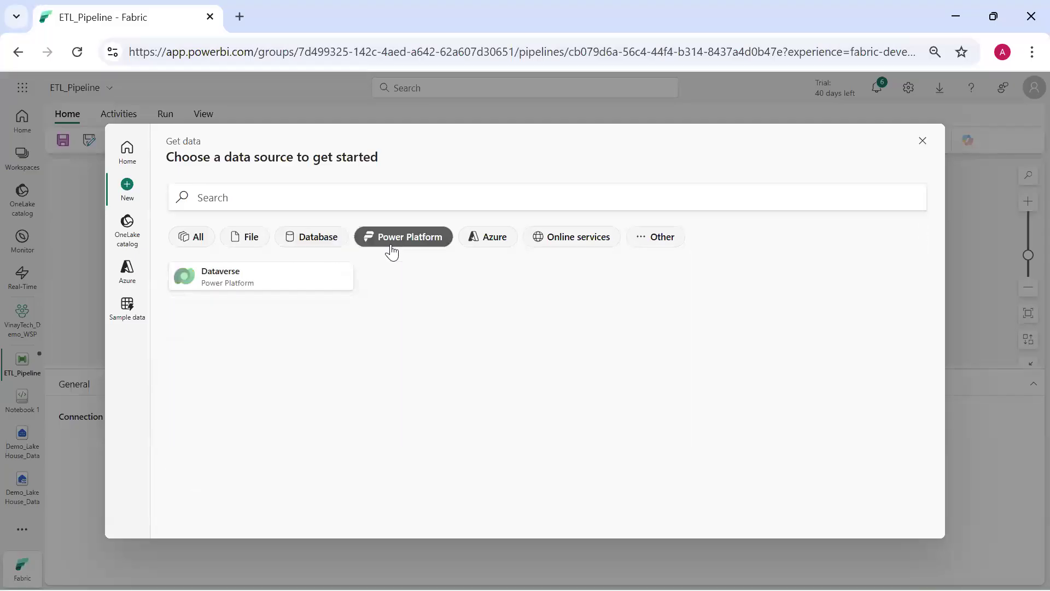
click(490, 243)
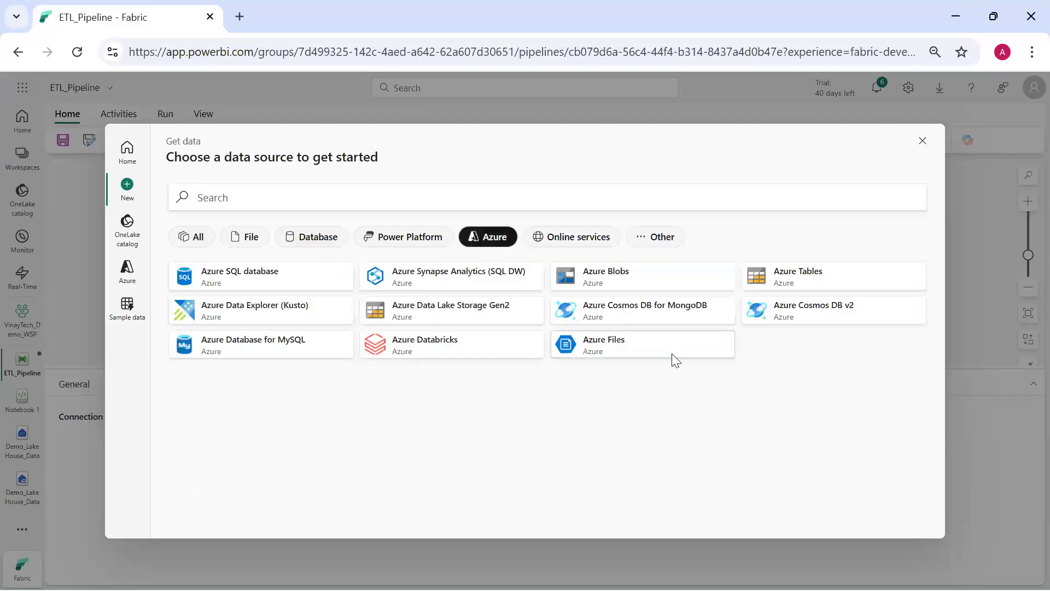
click(591, 239)
click(662, 237)
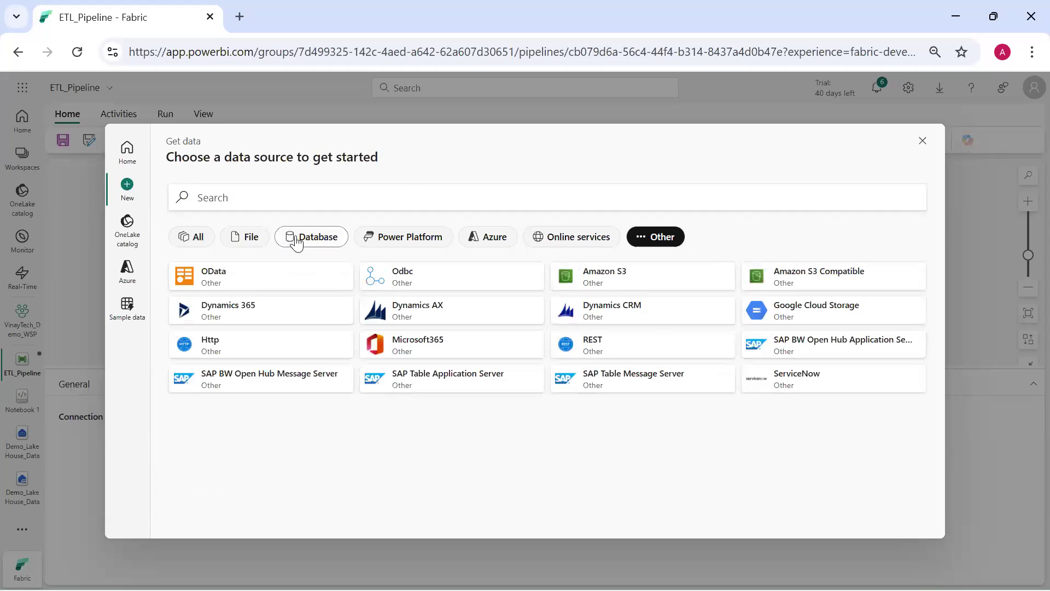
click(194, 236)
click(135, 235)
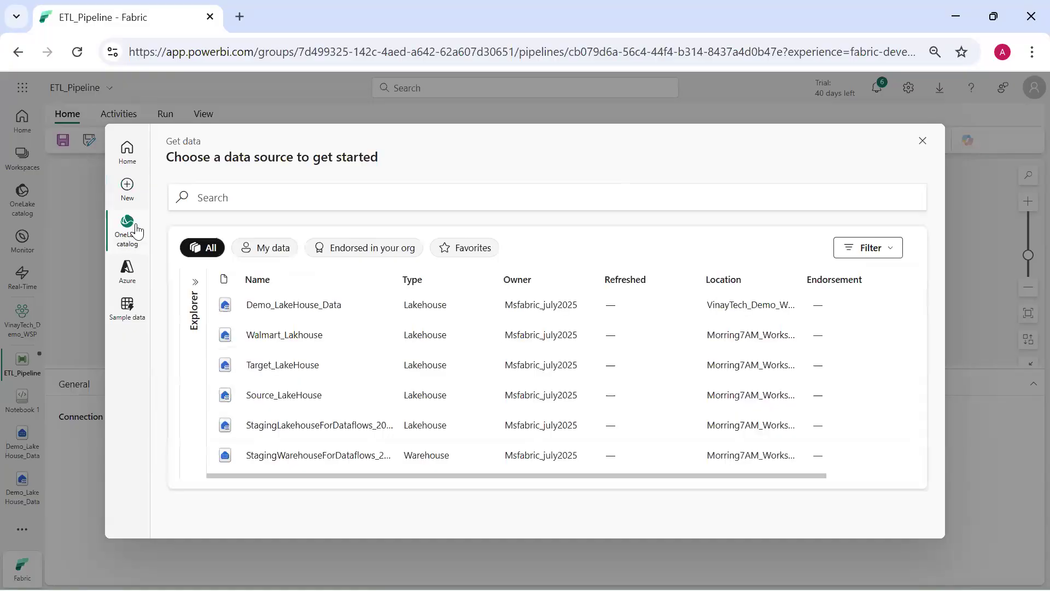
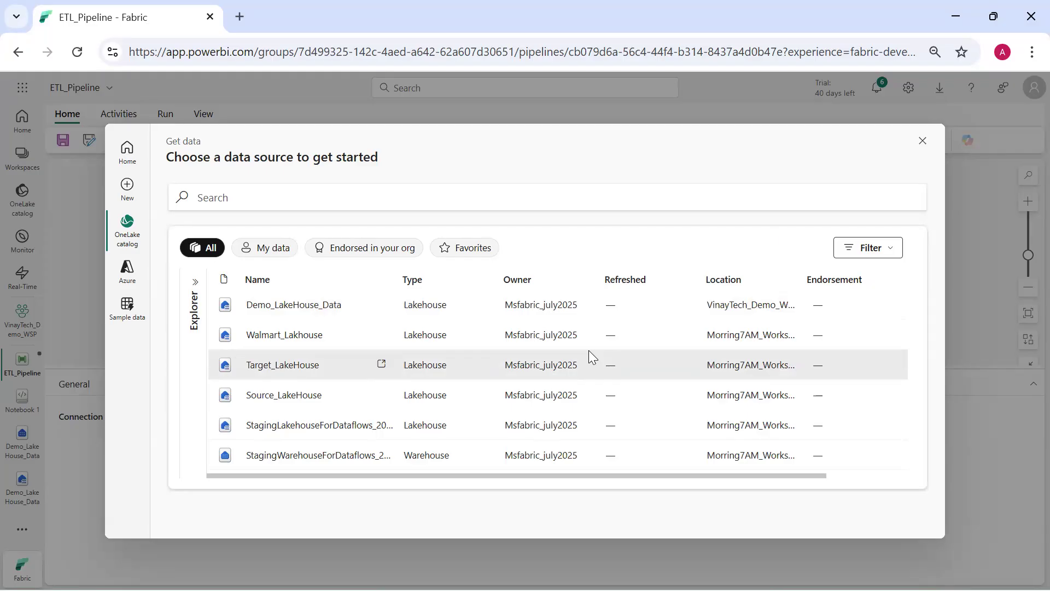
click(923, 140)
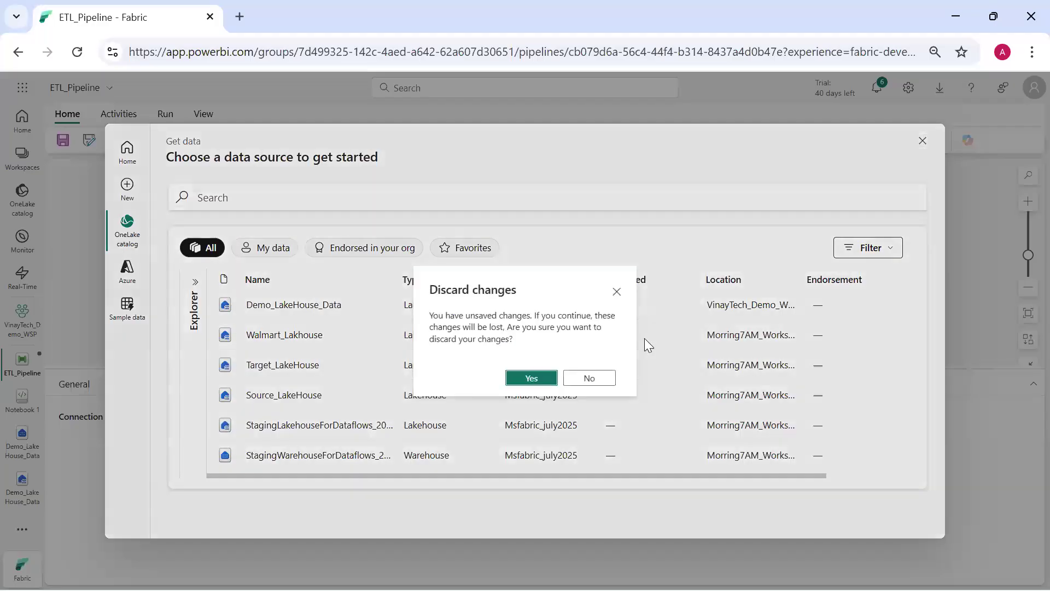
click(530, 378)
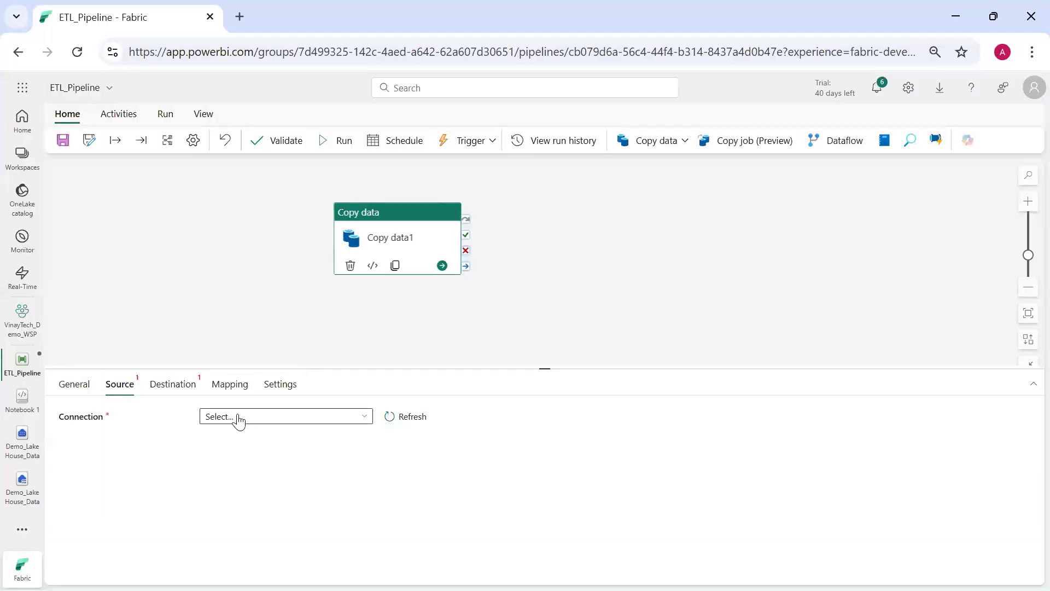
Set the copy source to the Demo_LakeHouse_Data connection, with Files as root folder and EMP_Data.csv as the file.
click(239, 422)
click(262, 475)
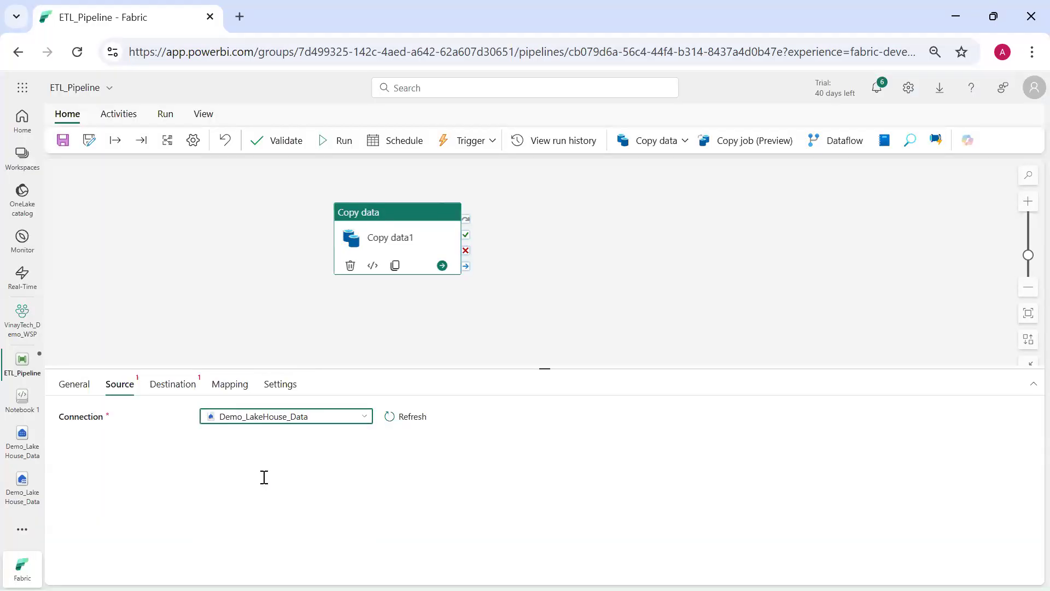
click(251, 442)
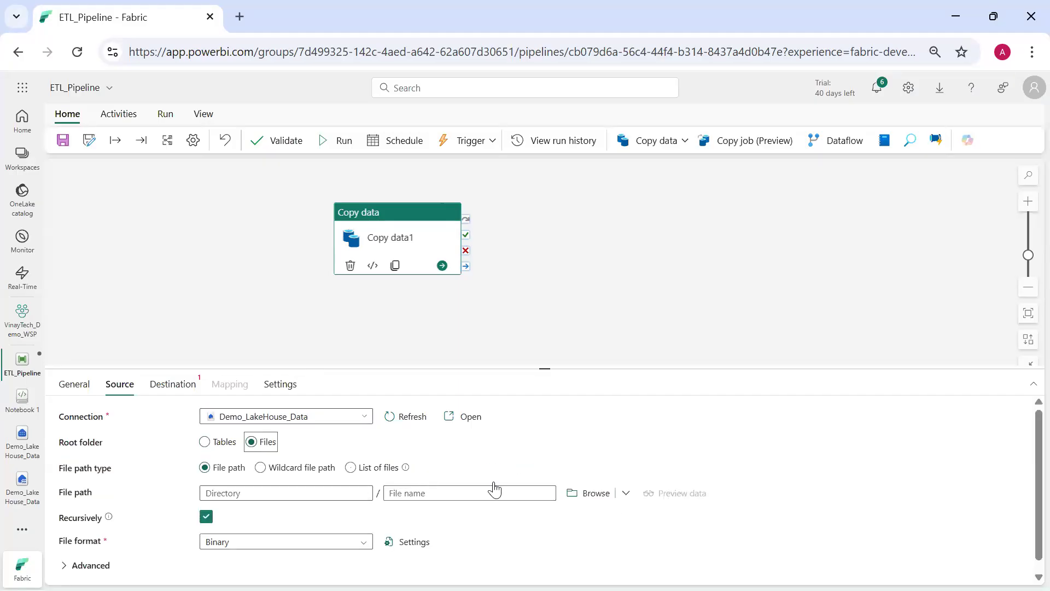
click(588, 496)
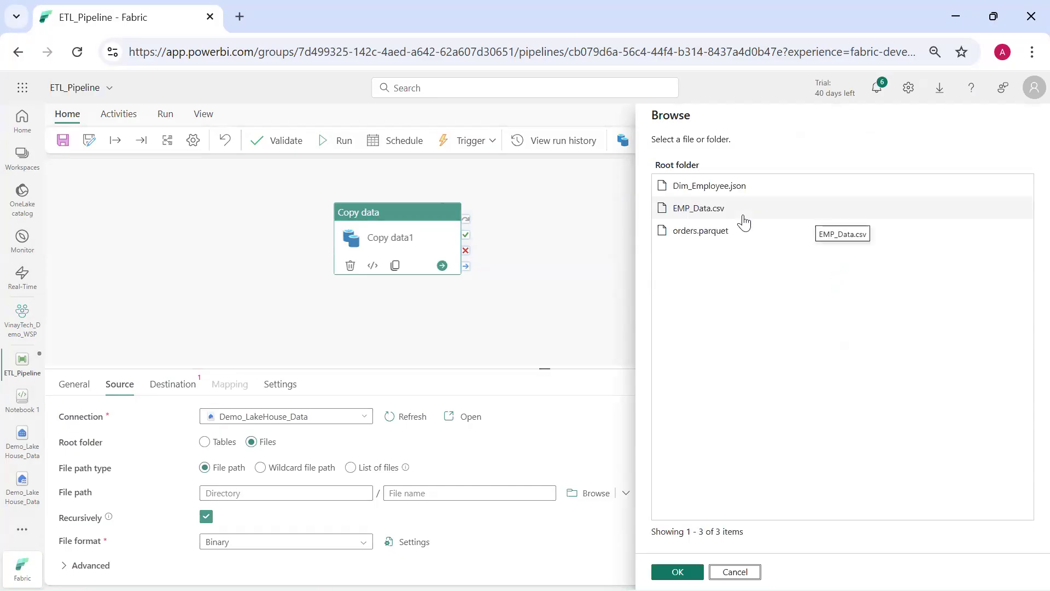
click(744, 222)
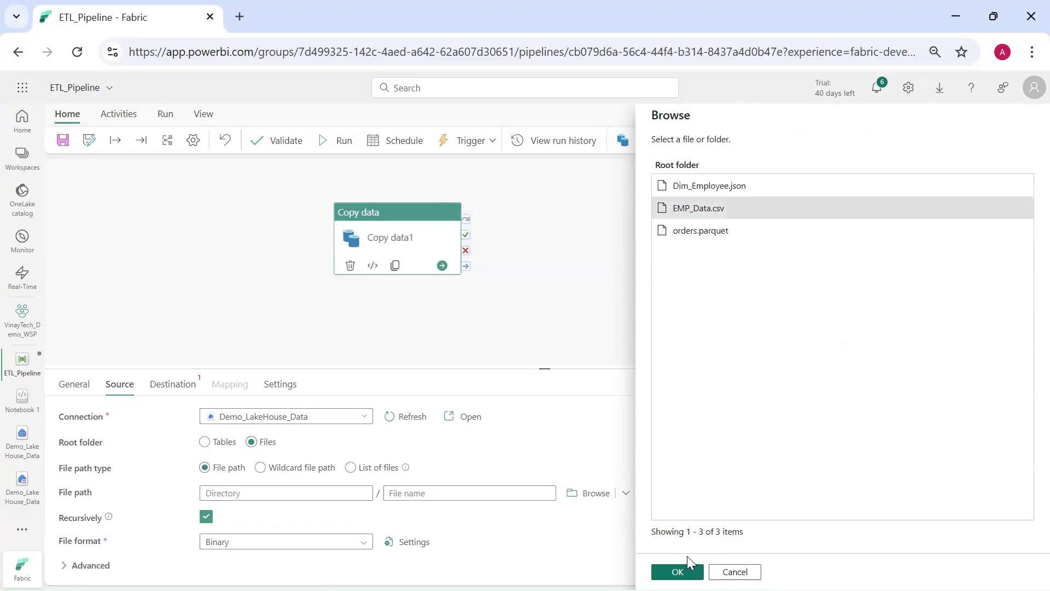
click(677, 572)
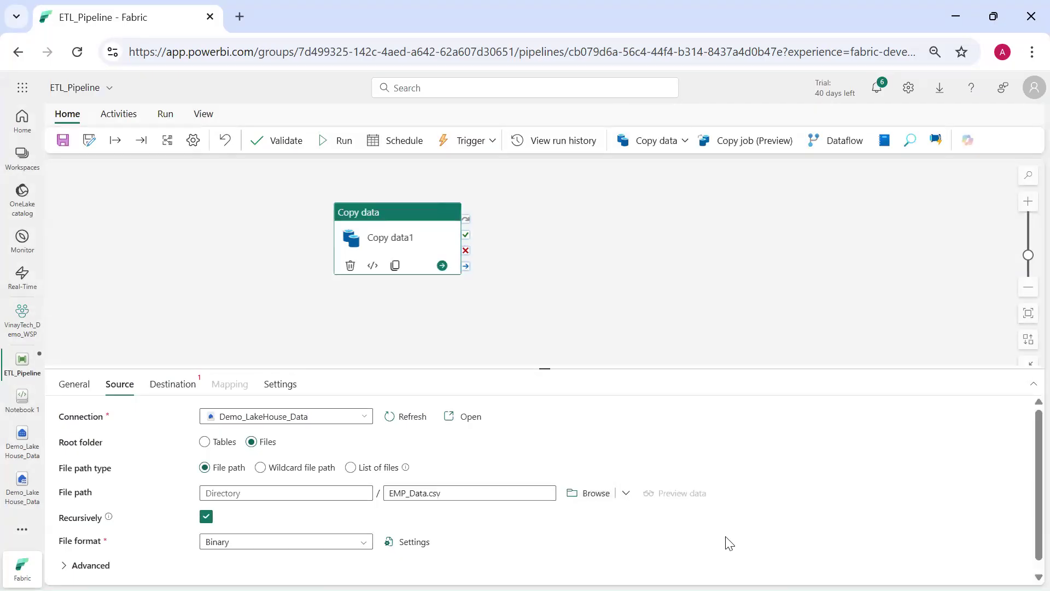
Set the source file format to DelimitedText and preview the EMP_Data.csv data.
click(308, 541)
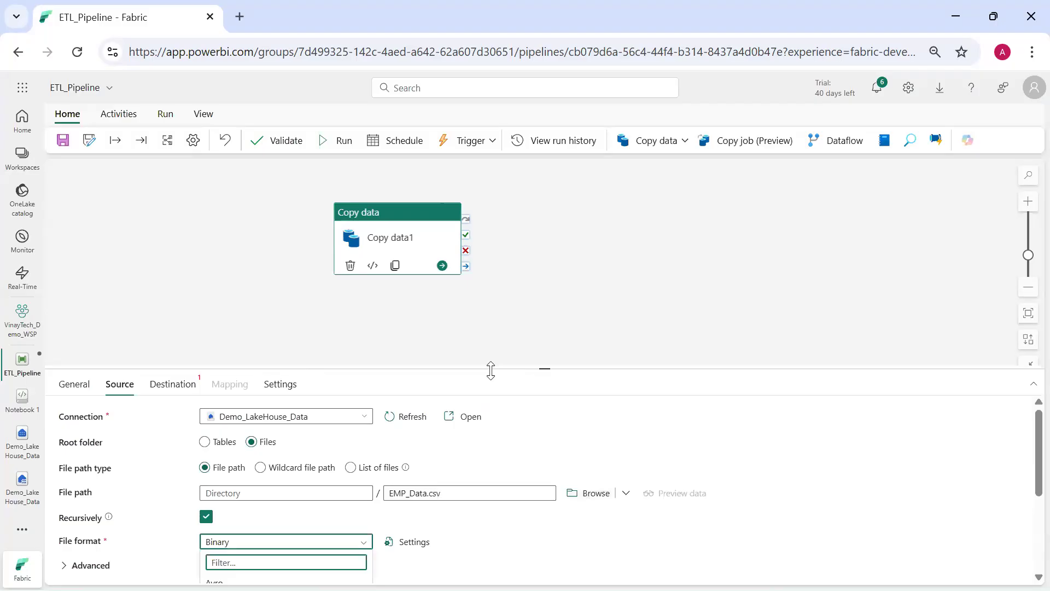
drag(491, 371, 508, 290)
click(249, 525)
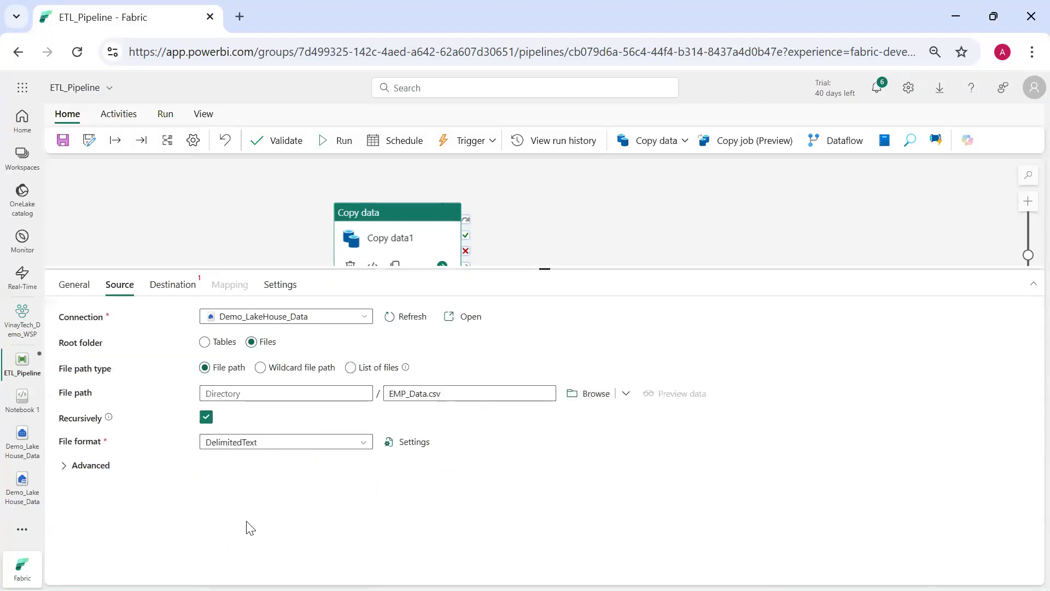
click(671, 397)
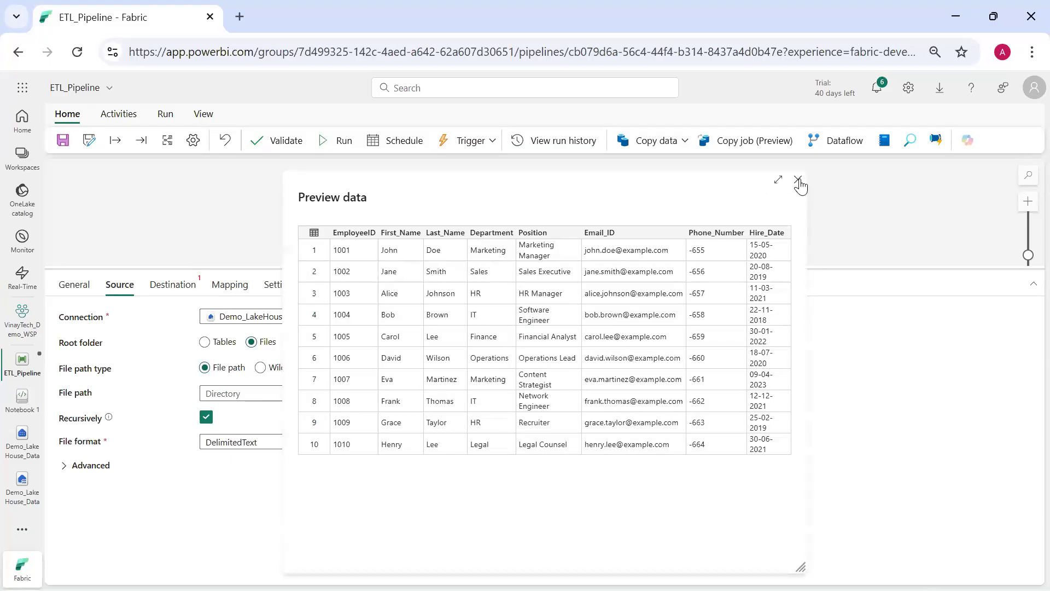
click(798, 180)
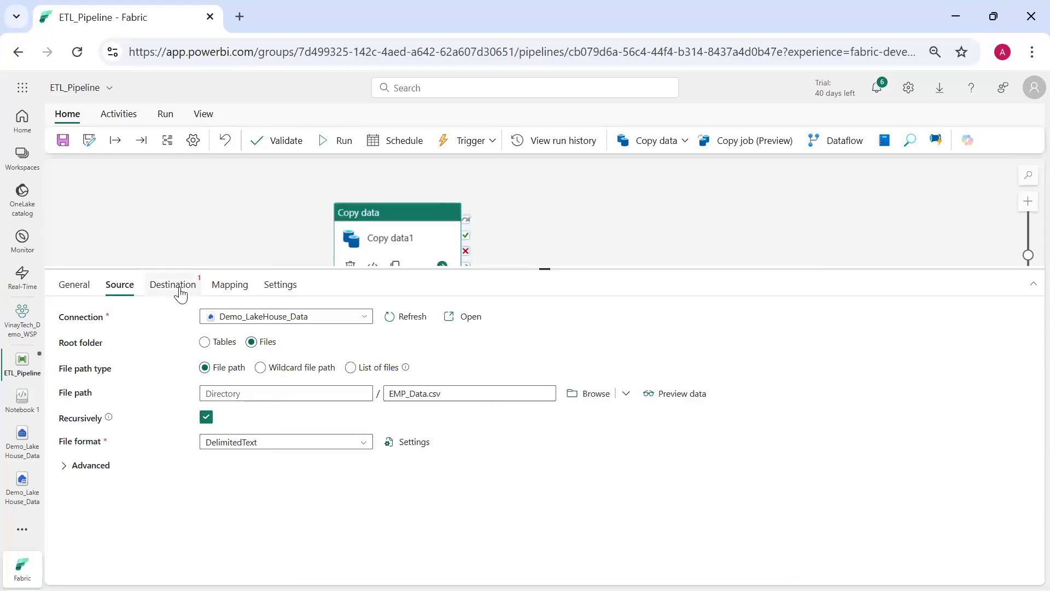
Create a new warehouse named Demo_Warehouse in VinayTech_Demo_WSP and connect it as the copy destination.
click(181, 286)
click(349, 320)
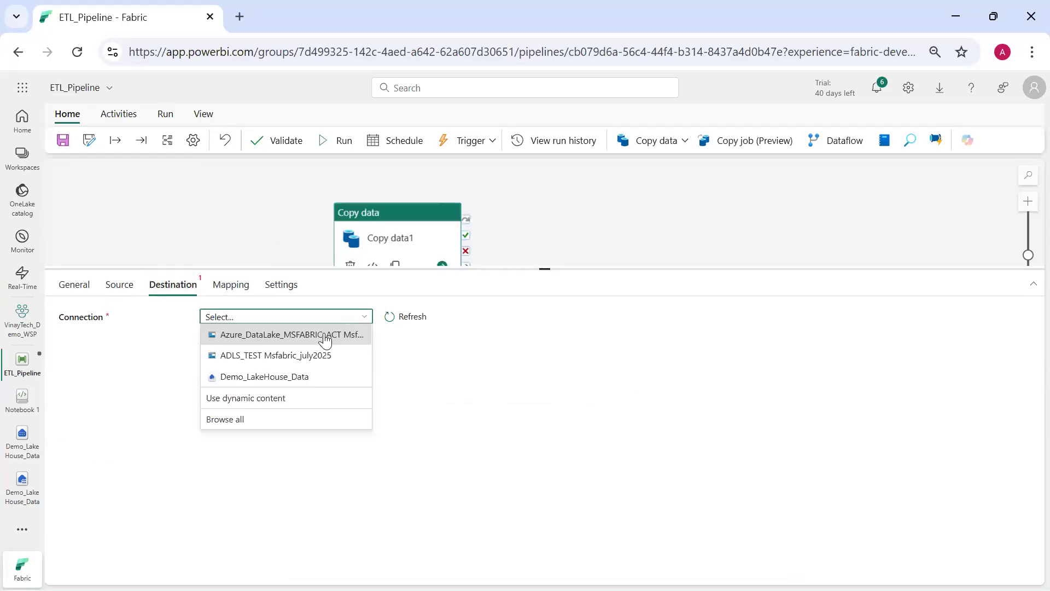
click(259, 420)
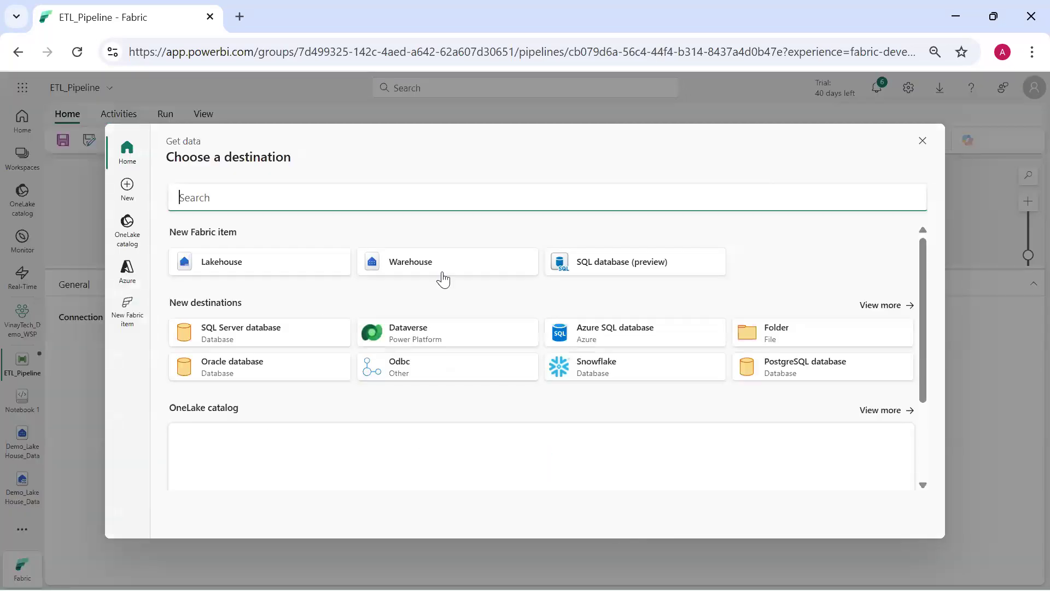
click(443, 273)
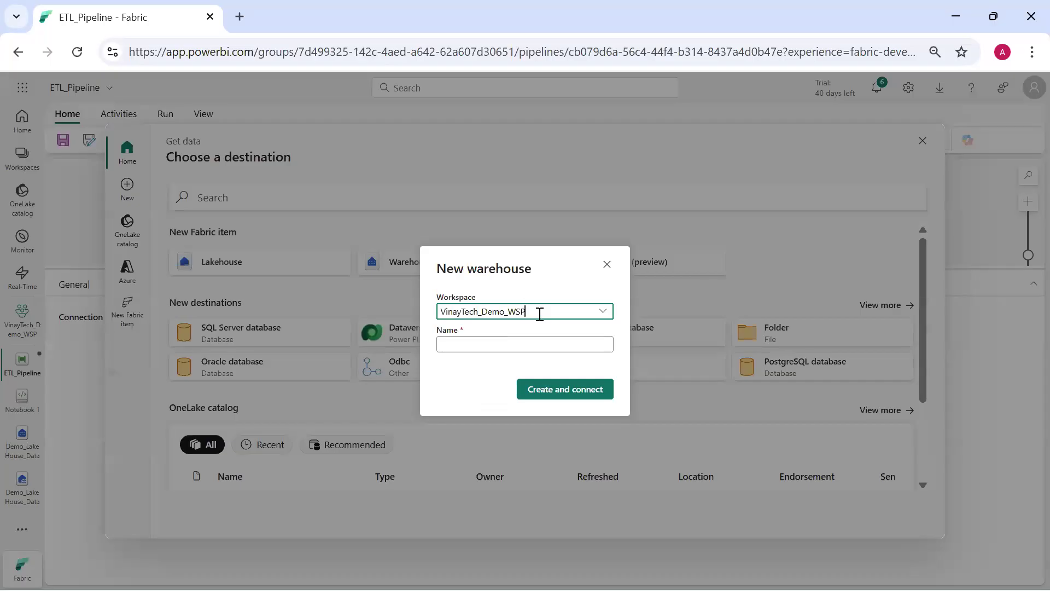
click(523, 351)
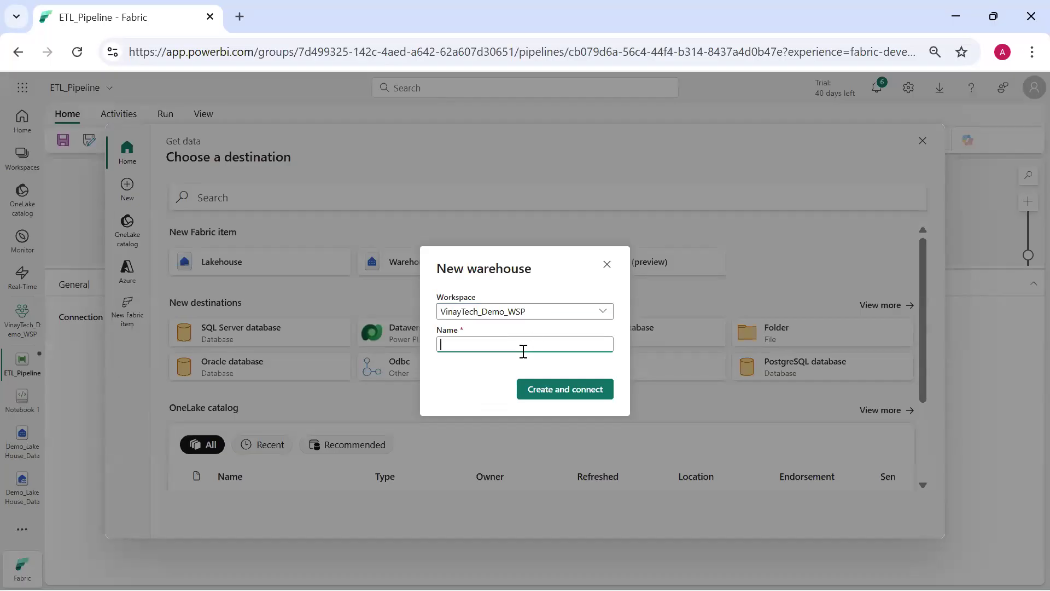
text(De)
key(BackSpace)
key(BackSpace)
text(Demo_Warehouse)
click(559, 391)
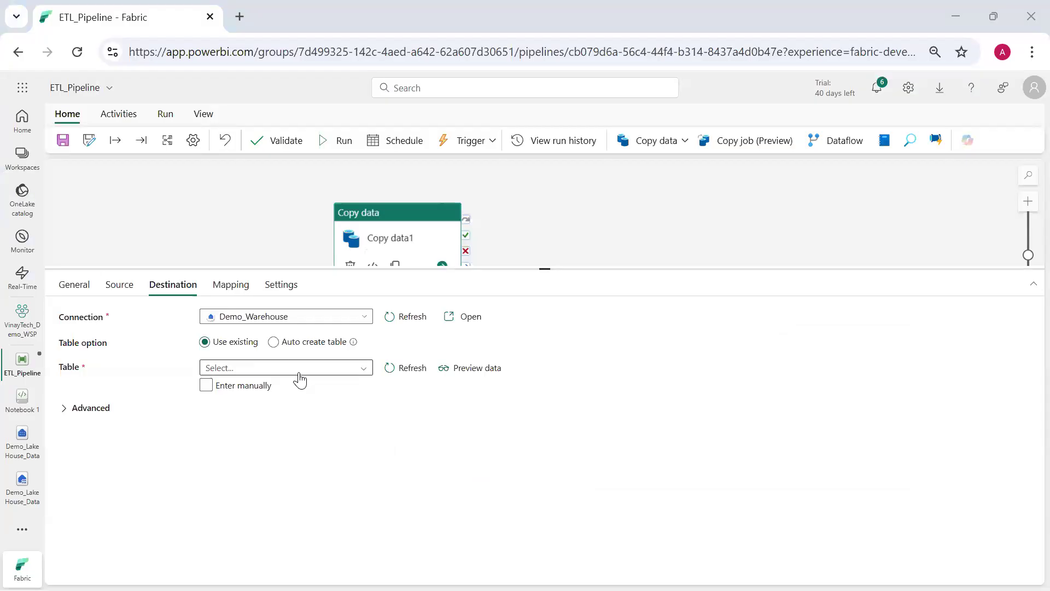
Set the destination to auto create a table with schema dbo and name EMP_Data_DWH.
click(287, 342)
click(301, 366)
text(dbo)
key(Tab)
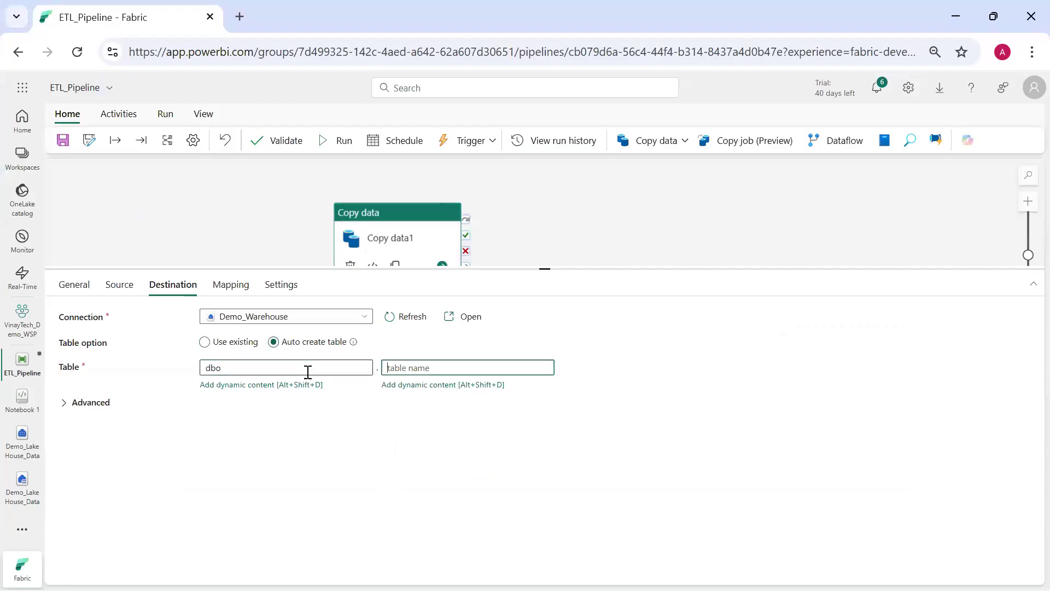
text(EMP_Data)
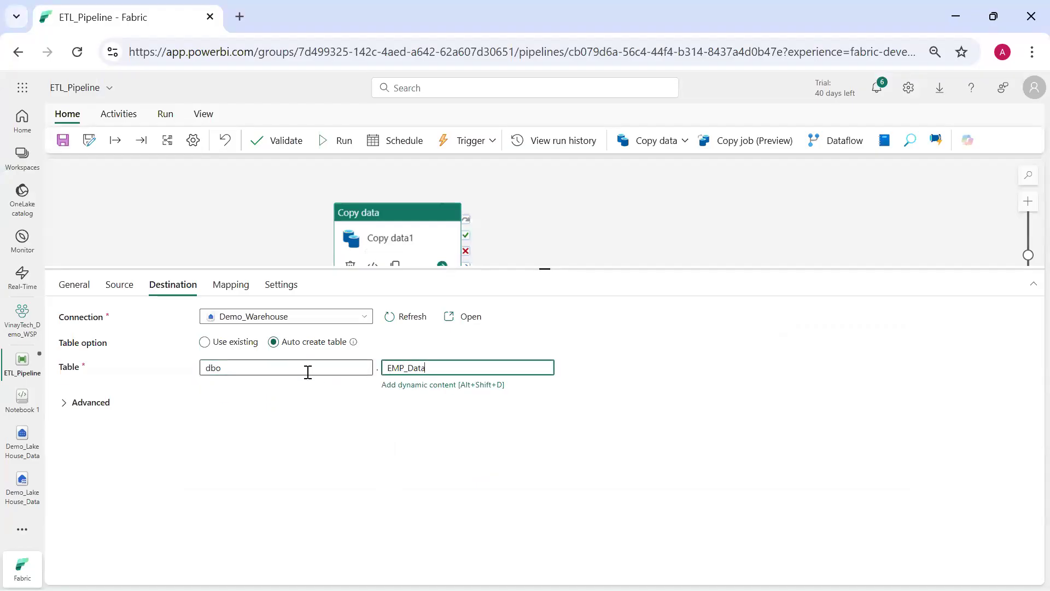
text(_WD)
key(BackSpace)
key(BackSpace)
text(DWH)
Import the schemas into the Copy data activity's column mapping.
click(229, 285)
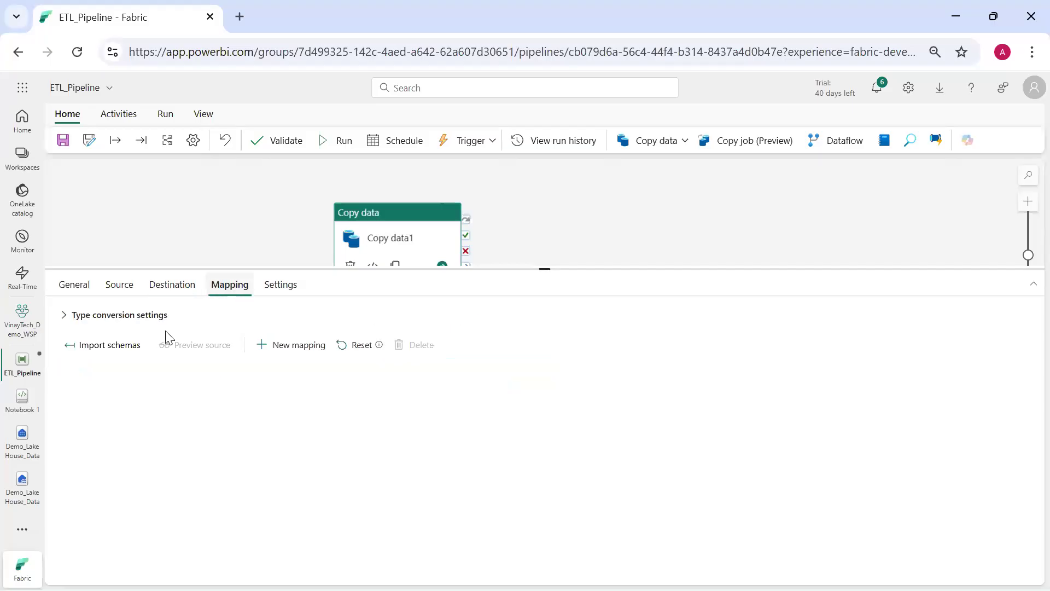
click(110, 345)
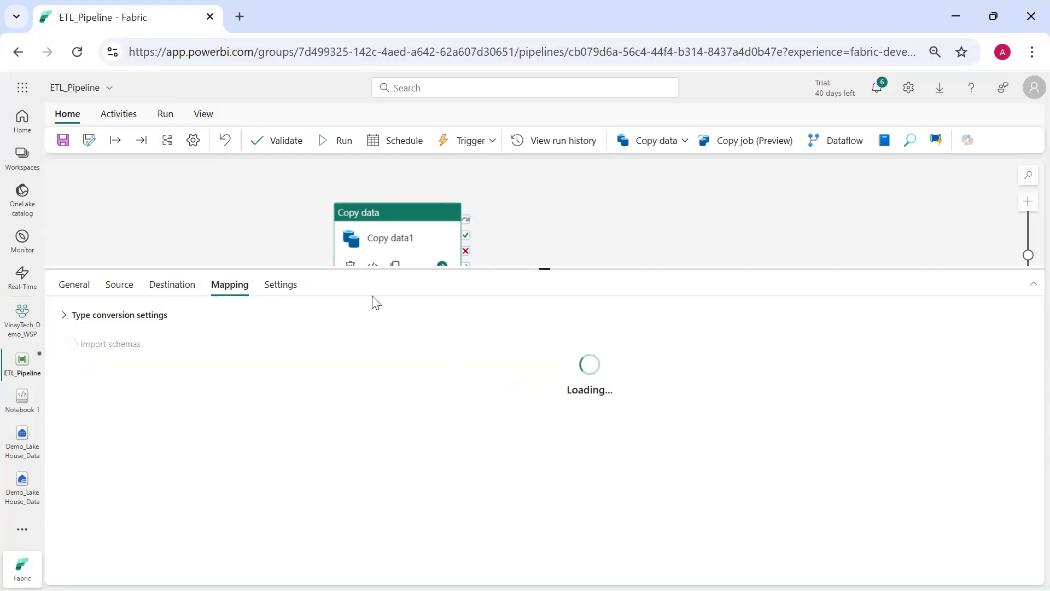
click(394, 211)
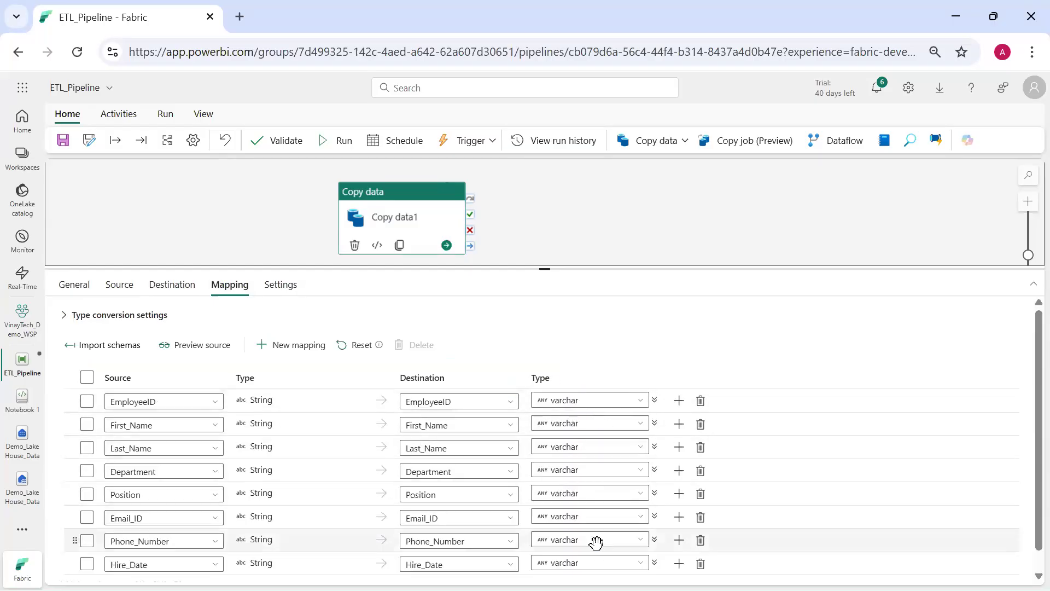
Save and run ETL_Pipeline, and refresh the activity list to follow its run status.
click(246, 211)
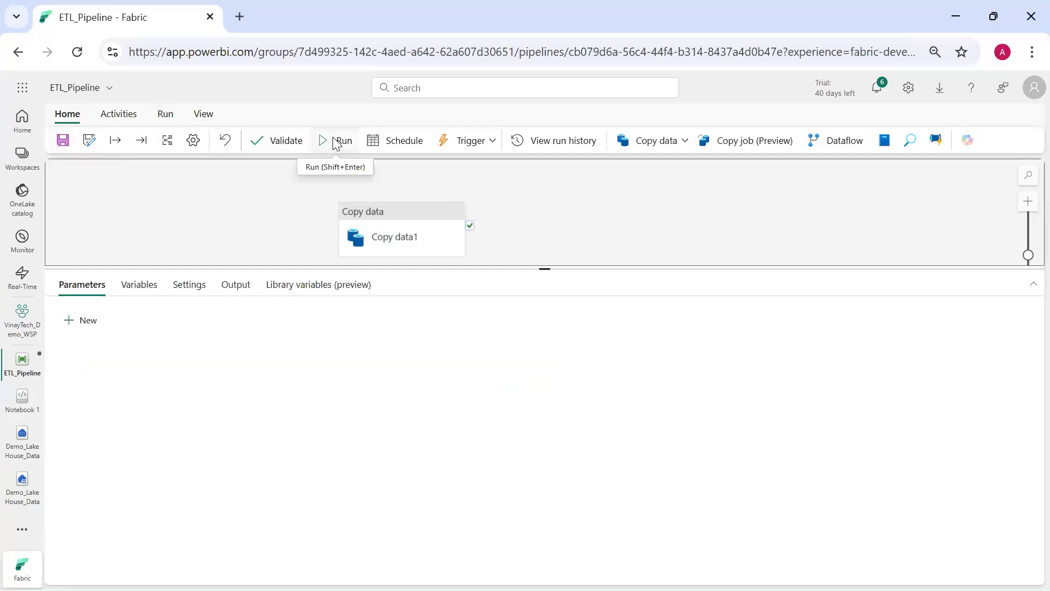
click(349, 142)
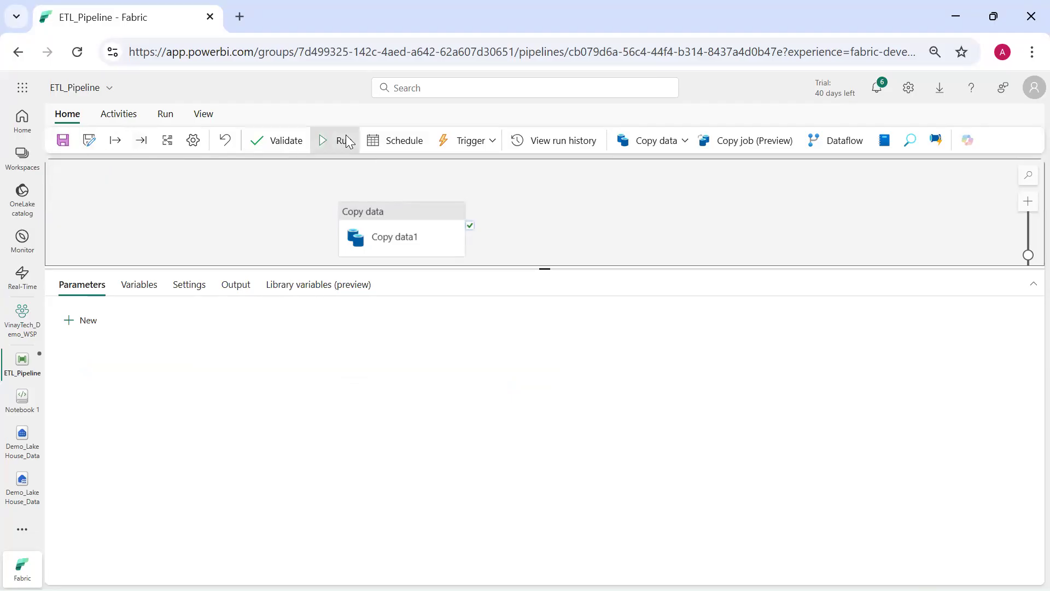
click(521, 379)
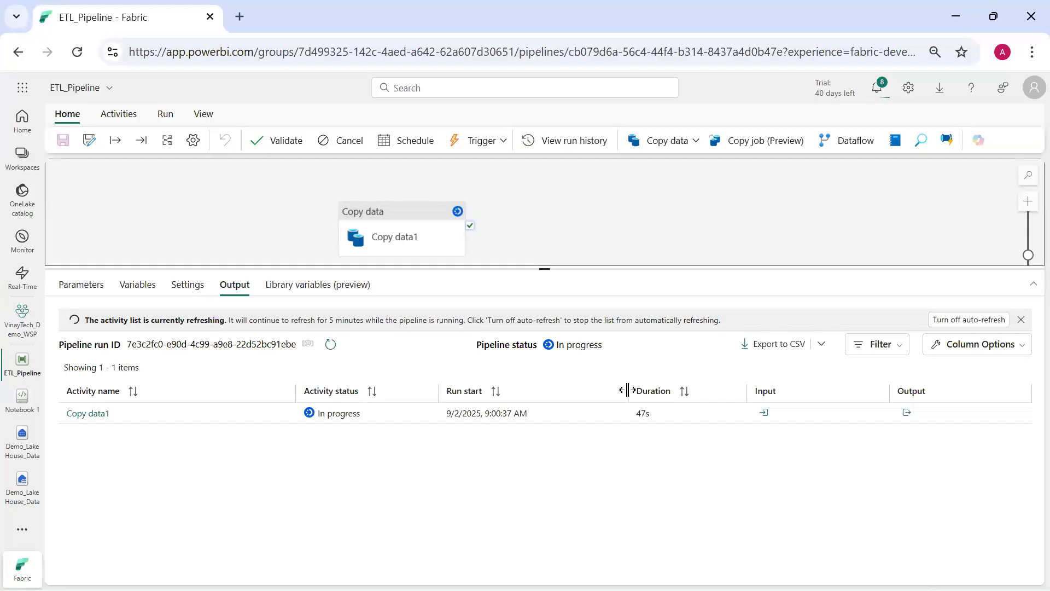
click(331, 348)
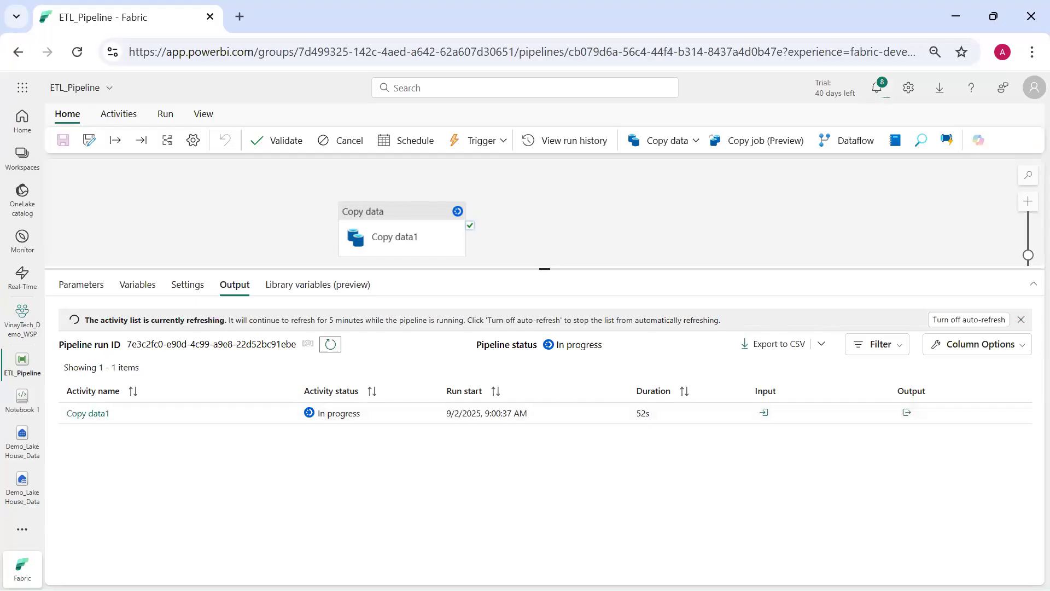
Review the source, staging and destination in the Copy data1 run details while the pipeline runs.
click(97, 418)
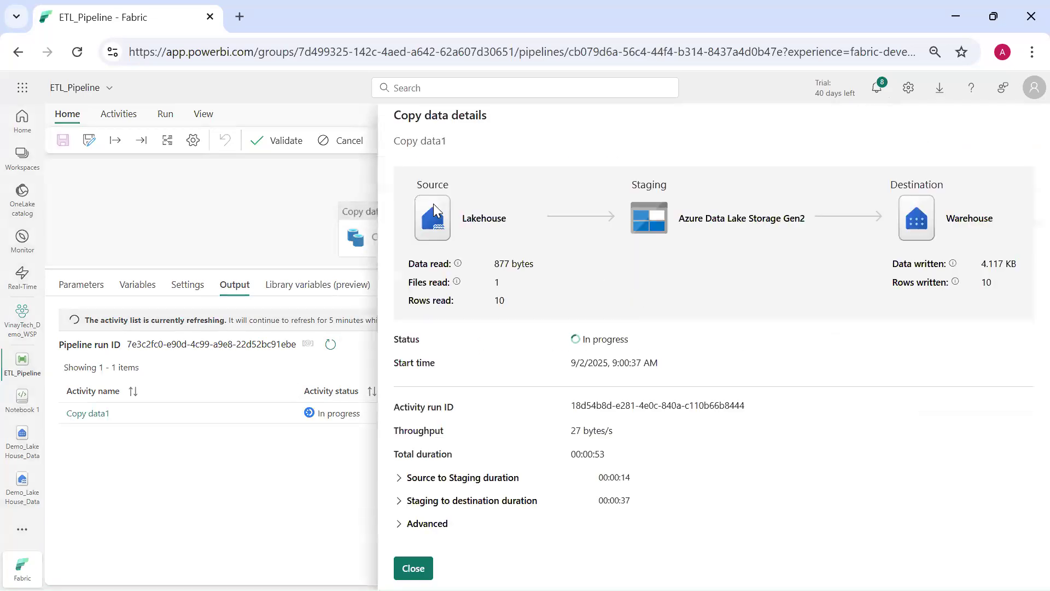
double_click(487, 219)
click(515, 237)
drag(686, 228, 797, 262)
click(778, 235)
click(413, 567)
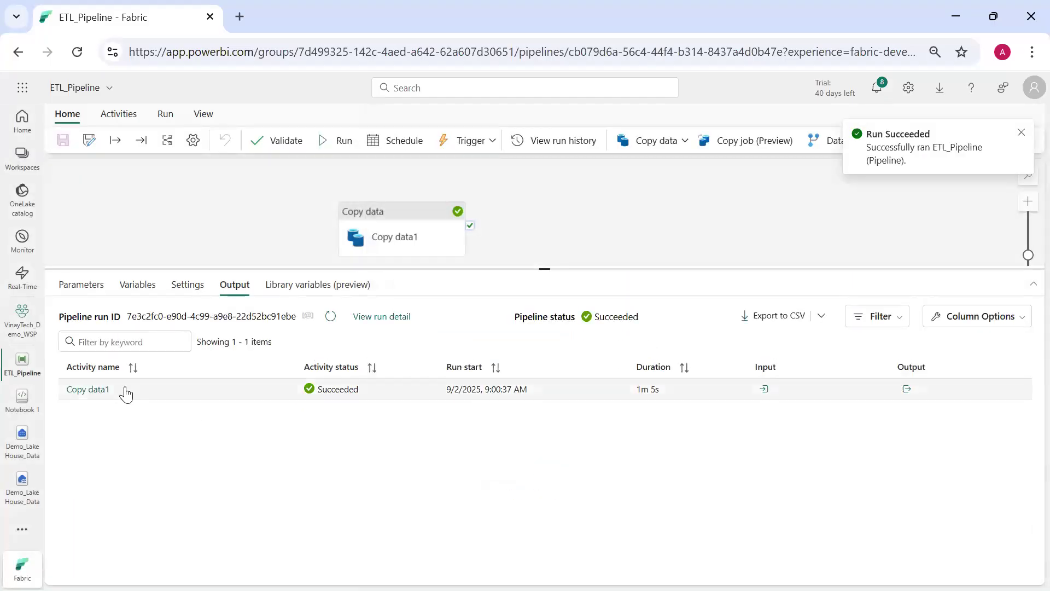
Check the completed Copy data1 run details for status, start time and rows written.
click(89, 397)
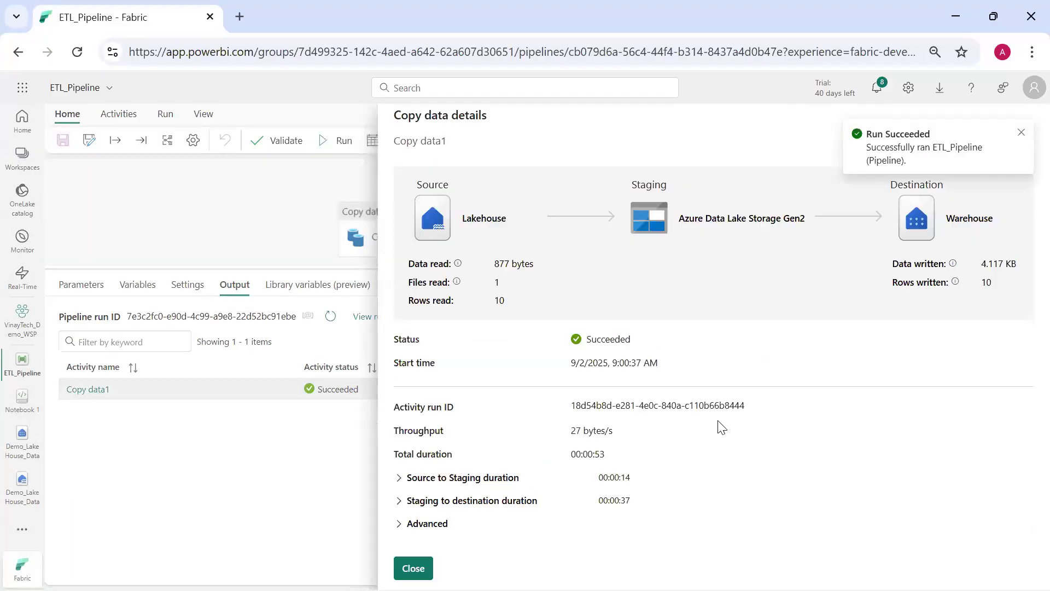
triple_click(990, 282)
drag(588, 363, 662, 361)
click(747, 434)
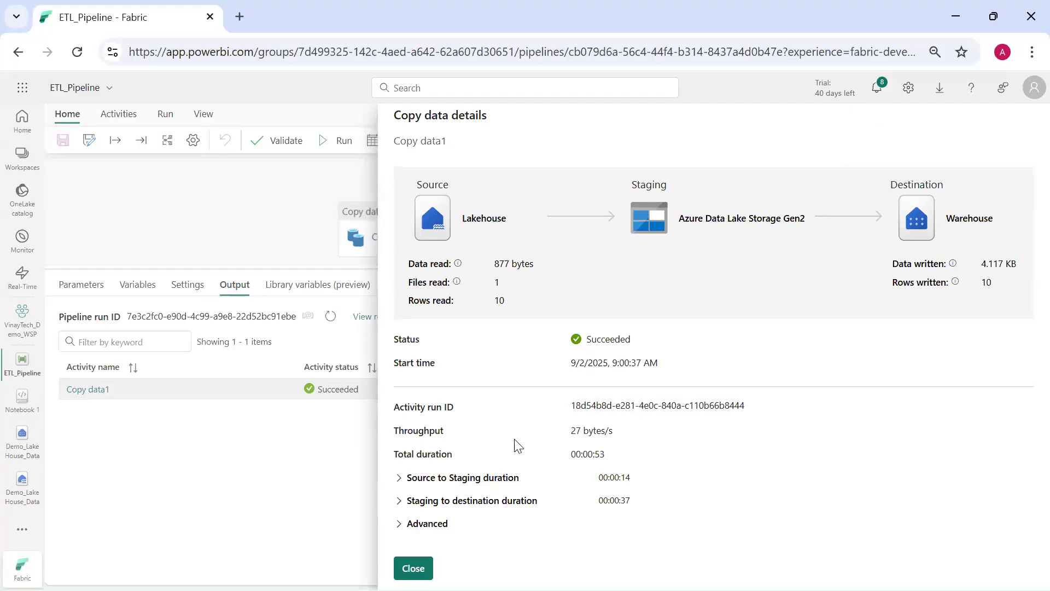
click(413, 568)
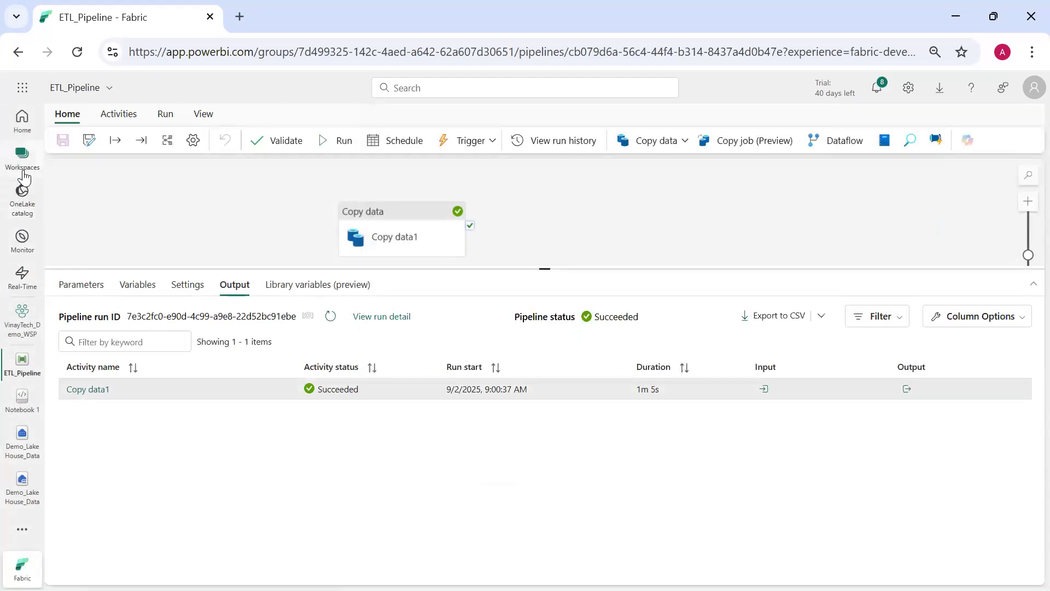
Open Demo_Warehouse from the VinayTech_Demo_WSP workspace and expand the tables of the dbo schema.
click(24, 156)
click(117, 250)
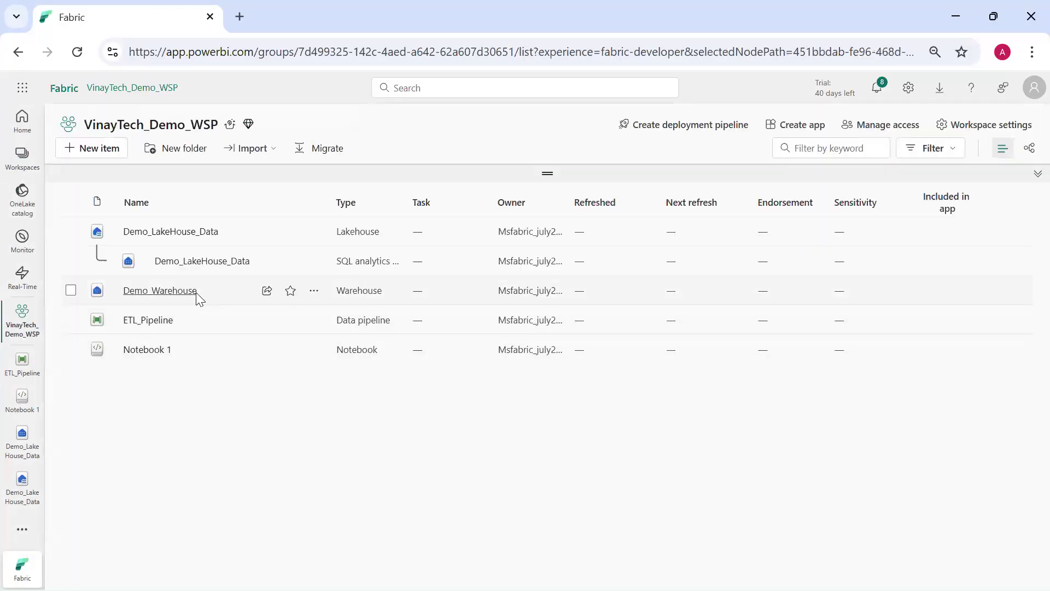
click(155, 294)
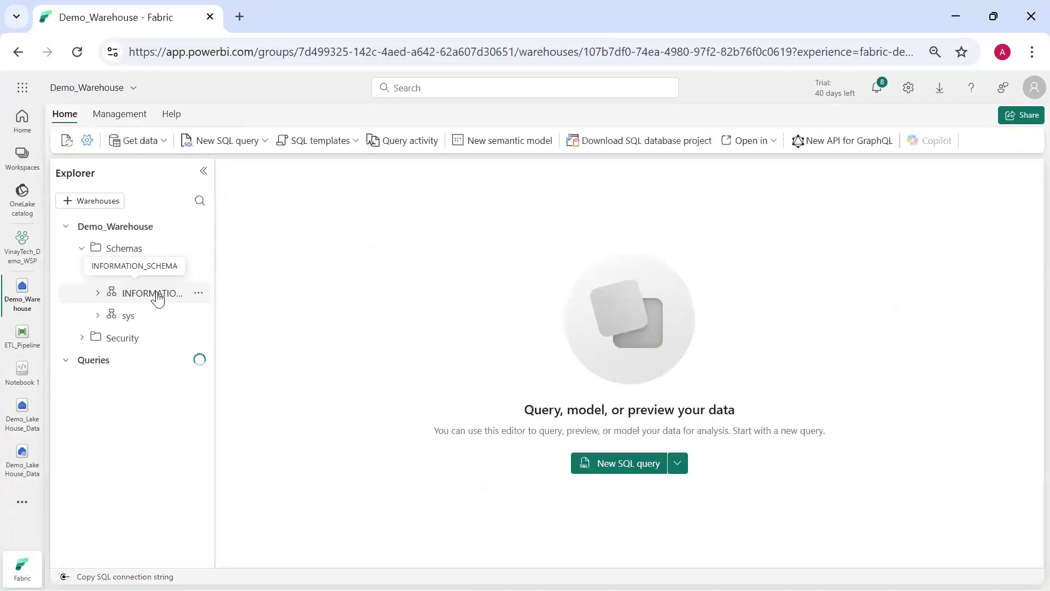
click(97, 272)
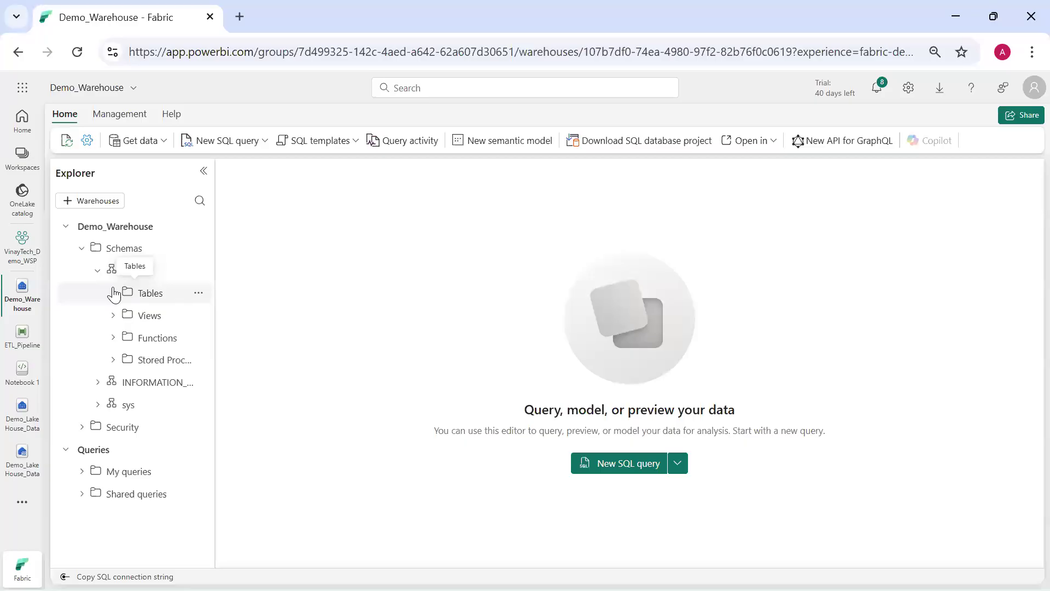
click(113, 293)
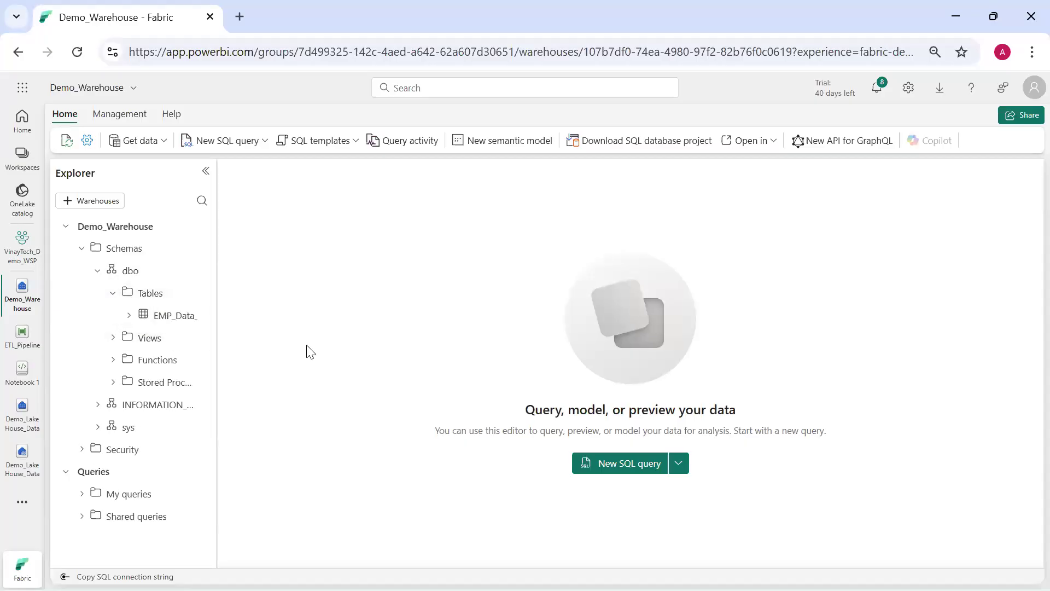
Query the top 100 rows of EMP_Data_DWH and expand the table's columns.
click(301, 315)
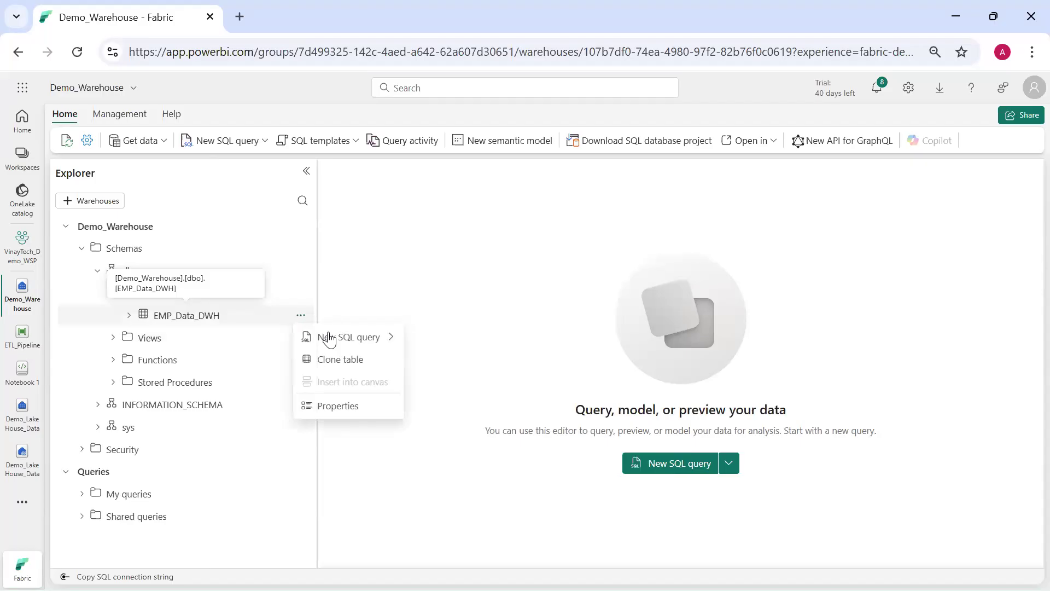
mouse_move(329, 337)
click(430, 340)
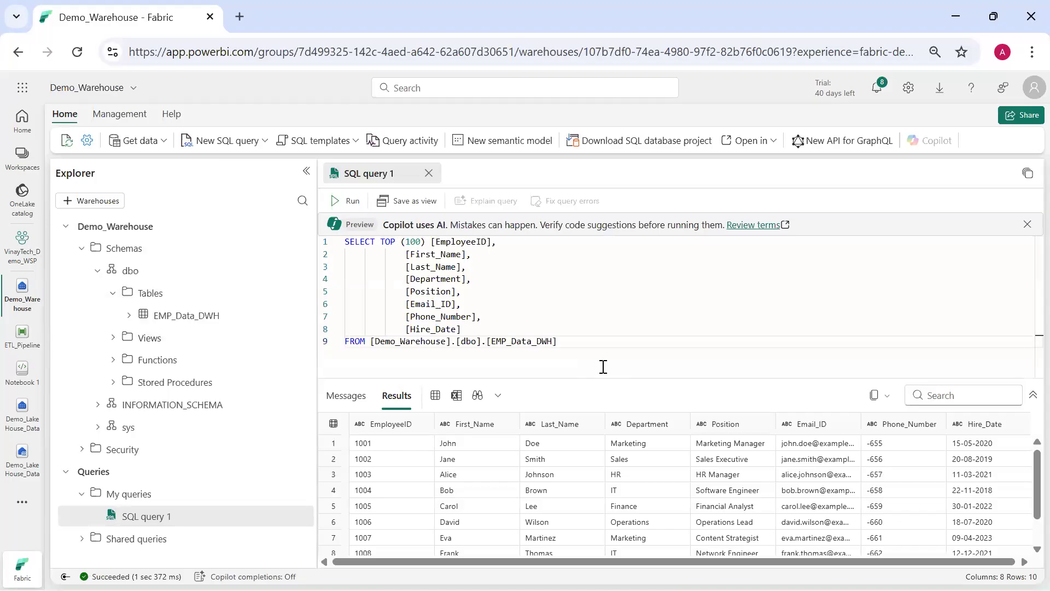
click(130, 316)
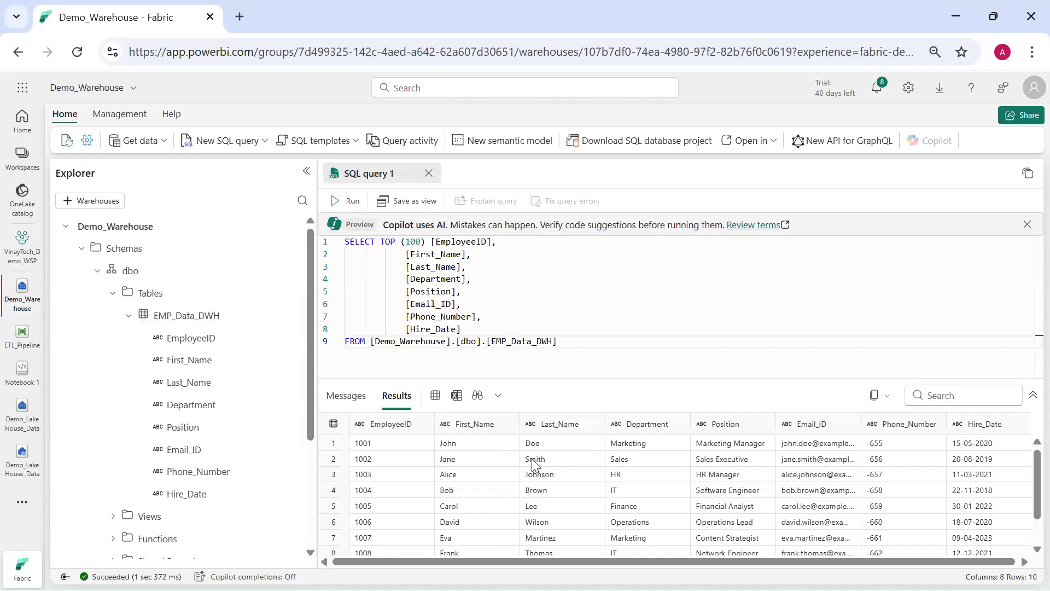
Switch to Paint to view the data analysis part of the architecture diagram, and return to Fabric.
key(alt+Tab)
click(479, 350)
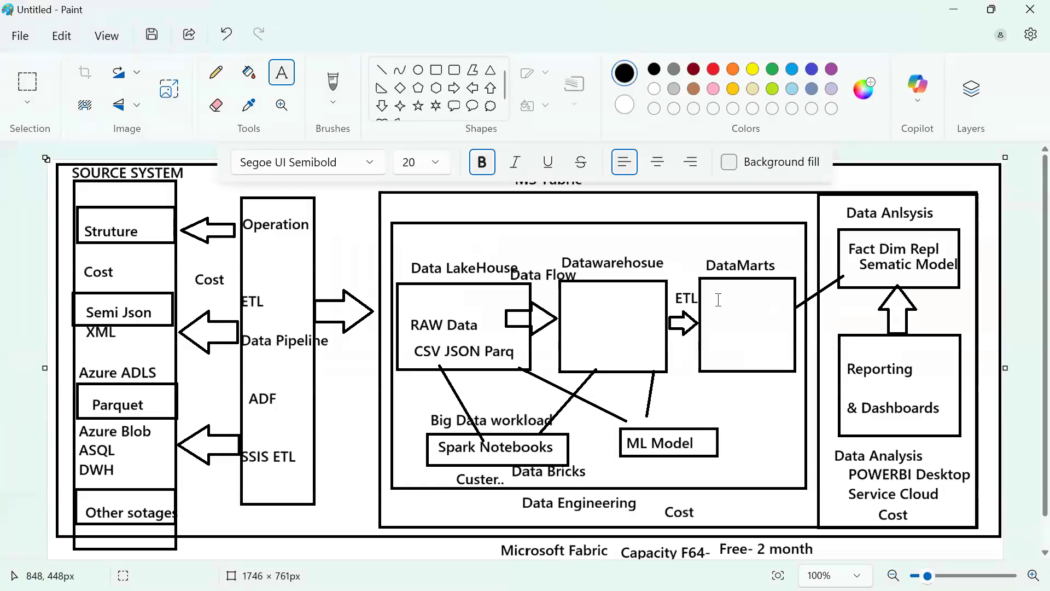
drag(828, 208, 975, 441)
drag(987, 519, 987, 529)
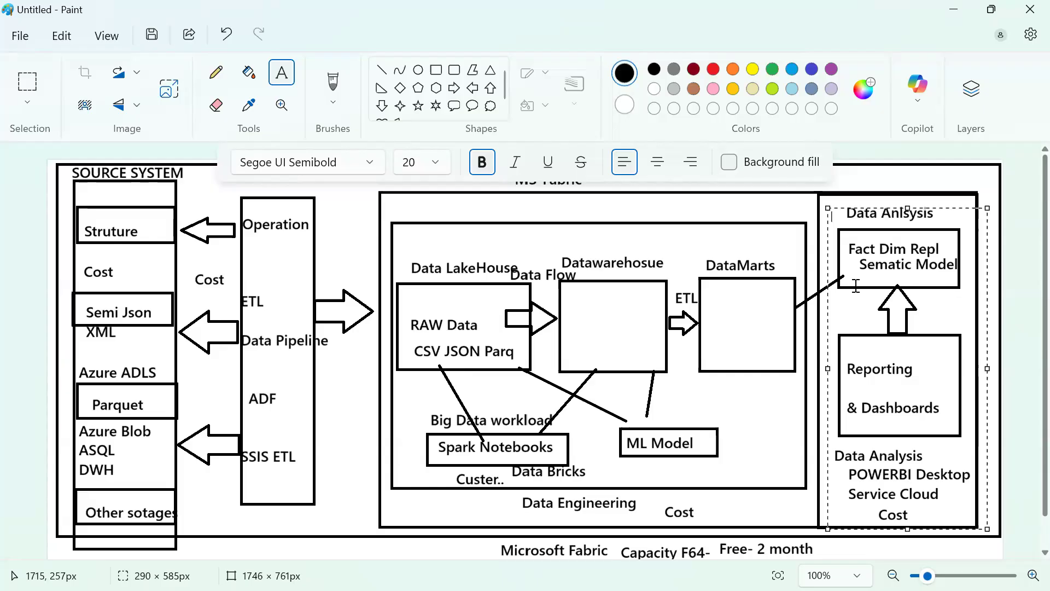
click(786, 278)
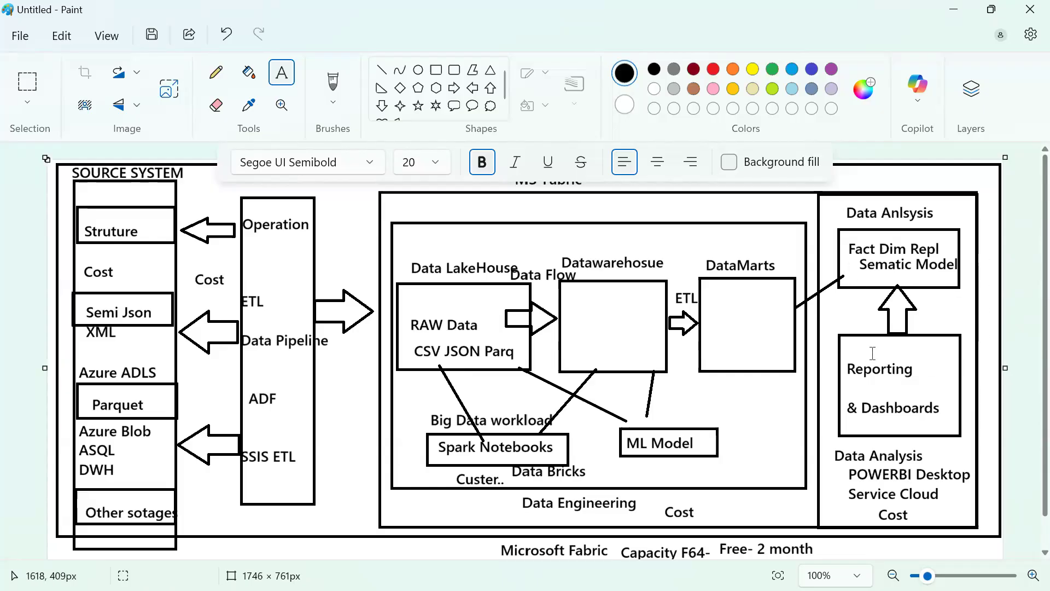
key(alt+Tab)
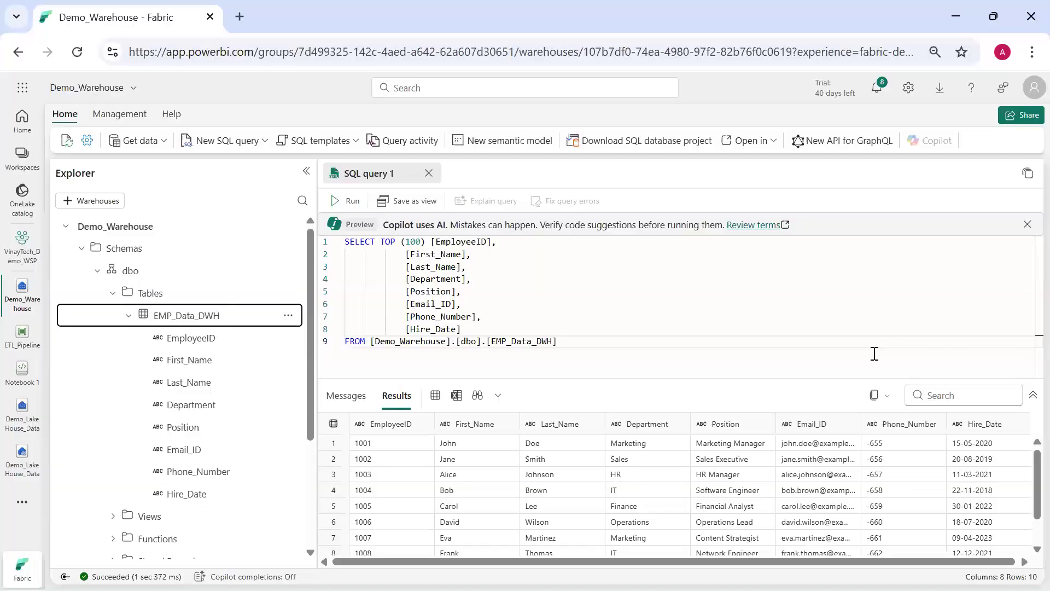
Create a semantic model named DWH_Data_Star in VinayTech_Demo_WSP with the EMP_Data_DWH table.
scroll(185, 367, down, 3)
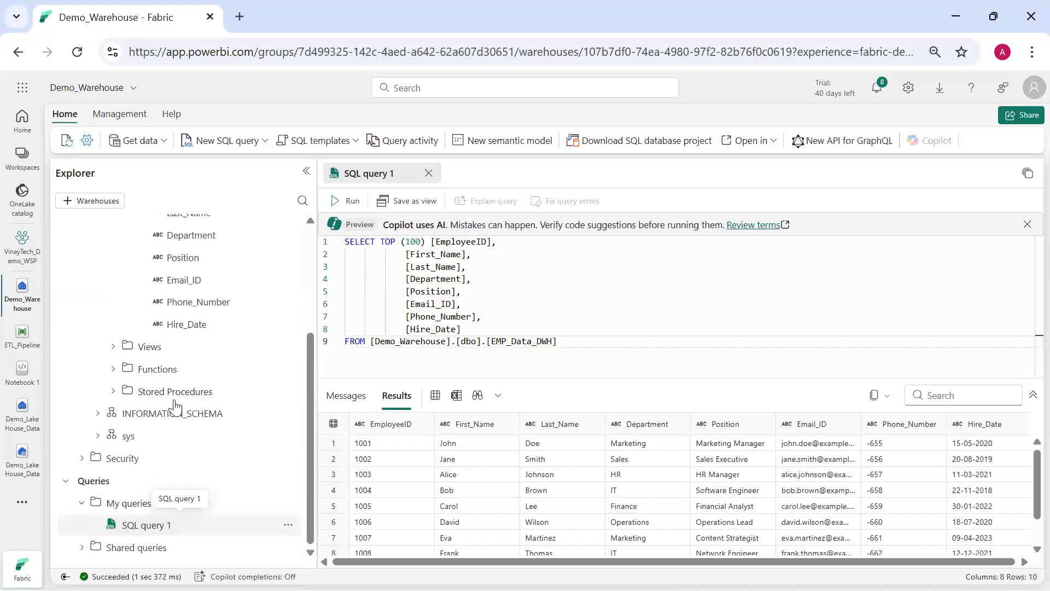
scroll(174, 399, up, 3)
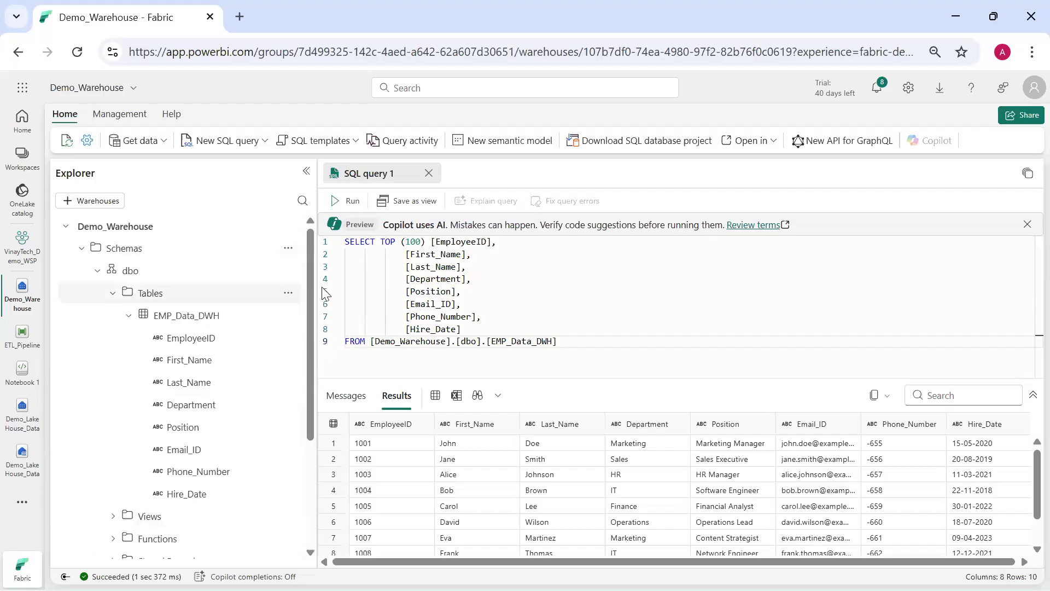
click(502, 143)
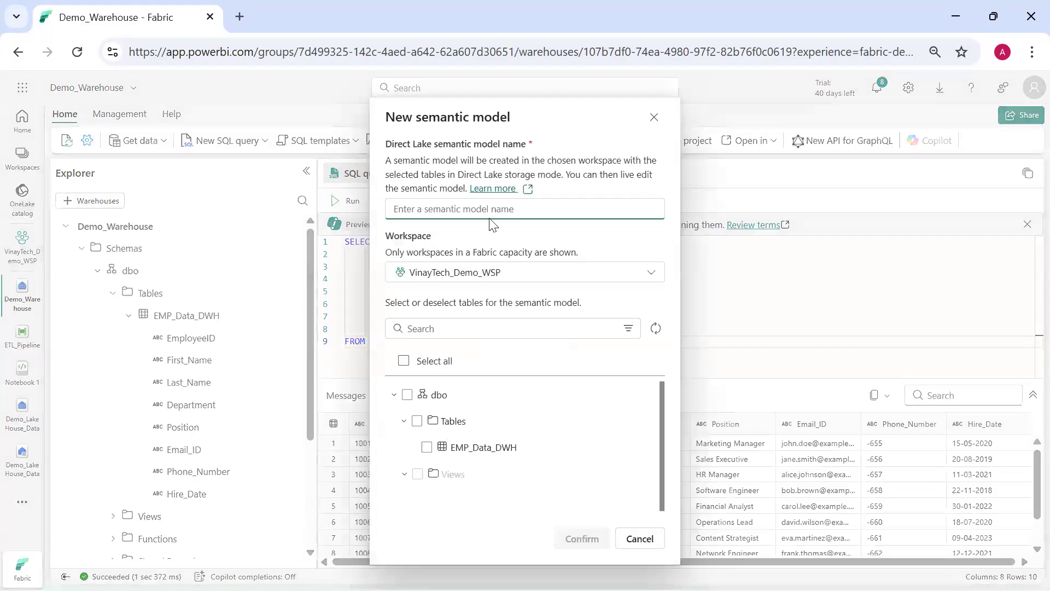
click(427, 448)
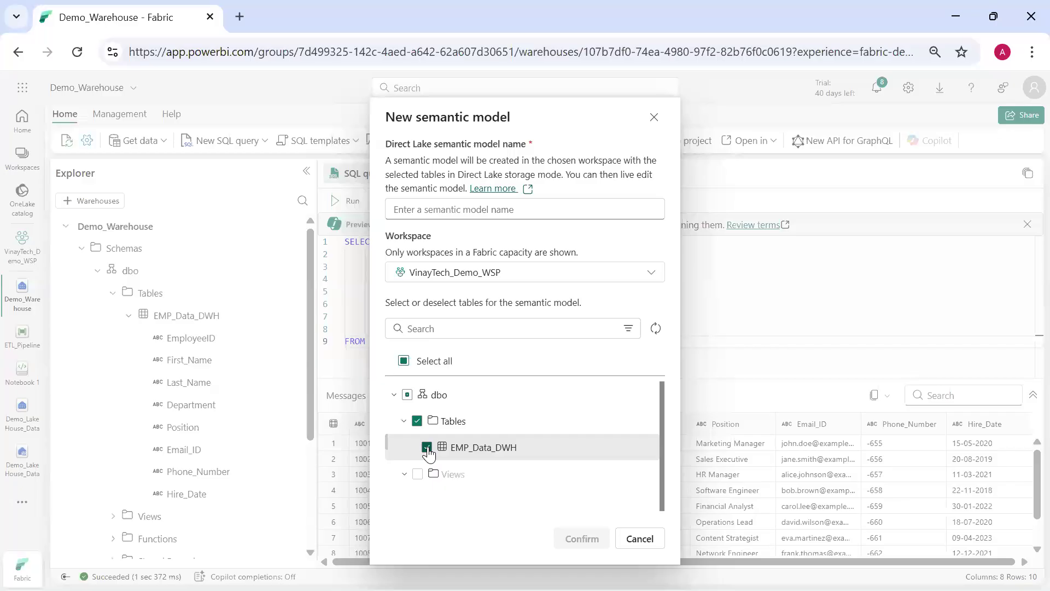
click(499, 209)
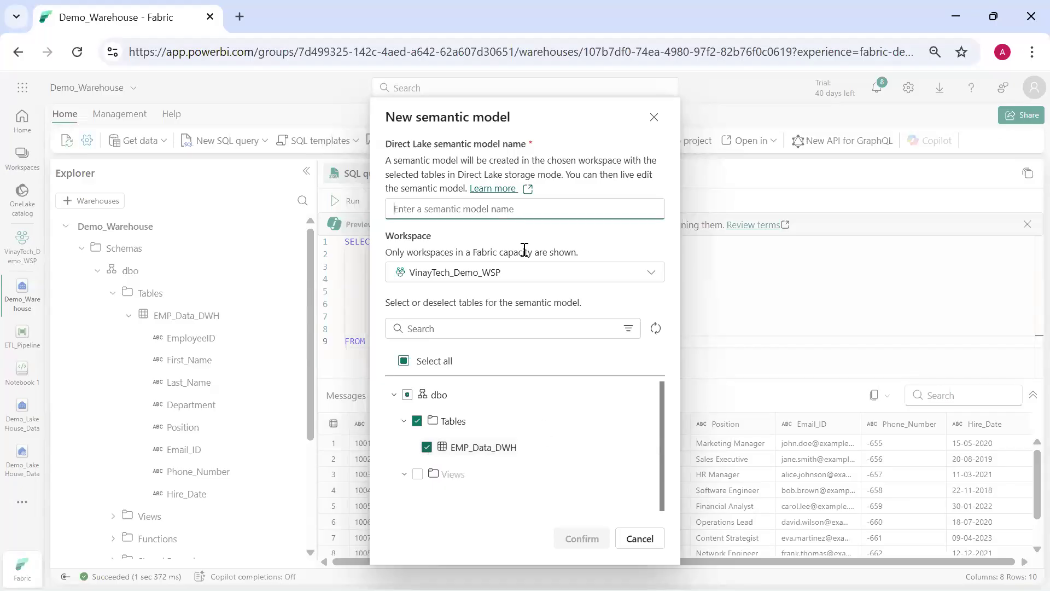
text(DWH_Data)
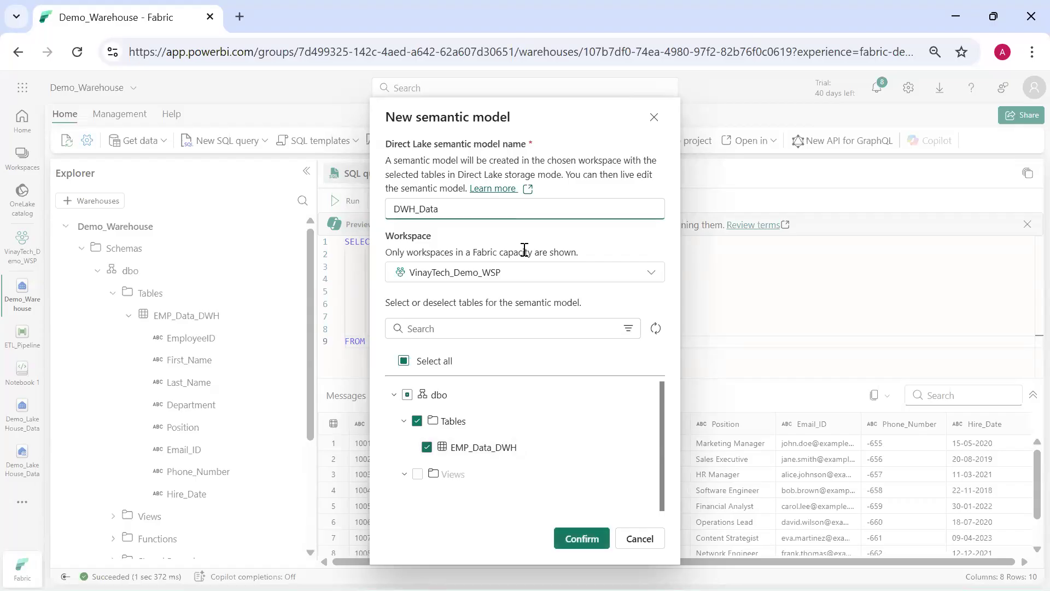
text(_Star)
click(580, 533)
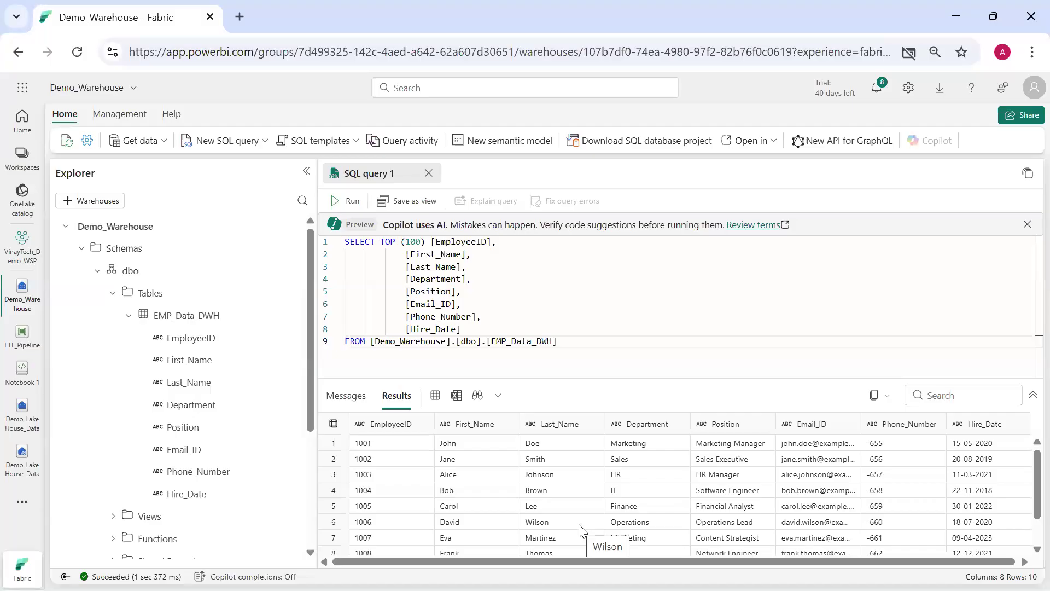
Examine Demo_Warehouse's saved queries, its snapshot management commands, and the options for getting data and creating SQL queries.
scroll(239, 457, down, 4)
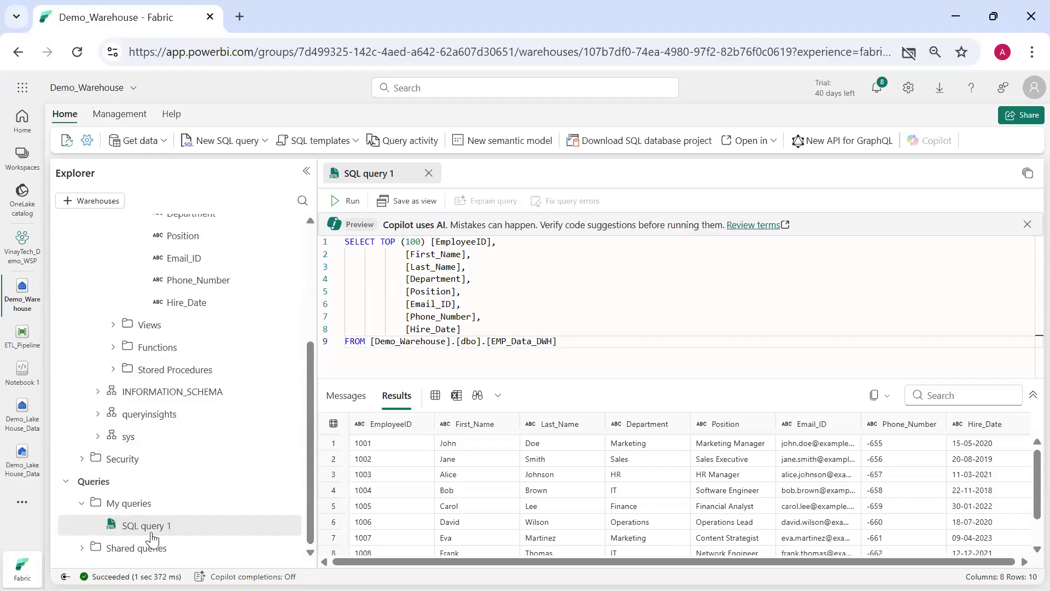
scroll(166, 493, up, 4)
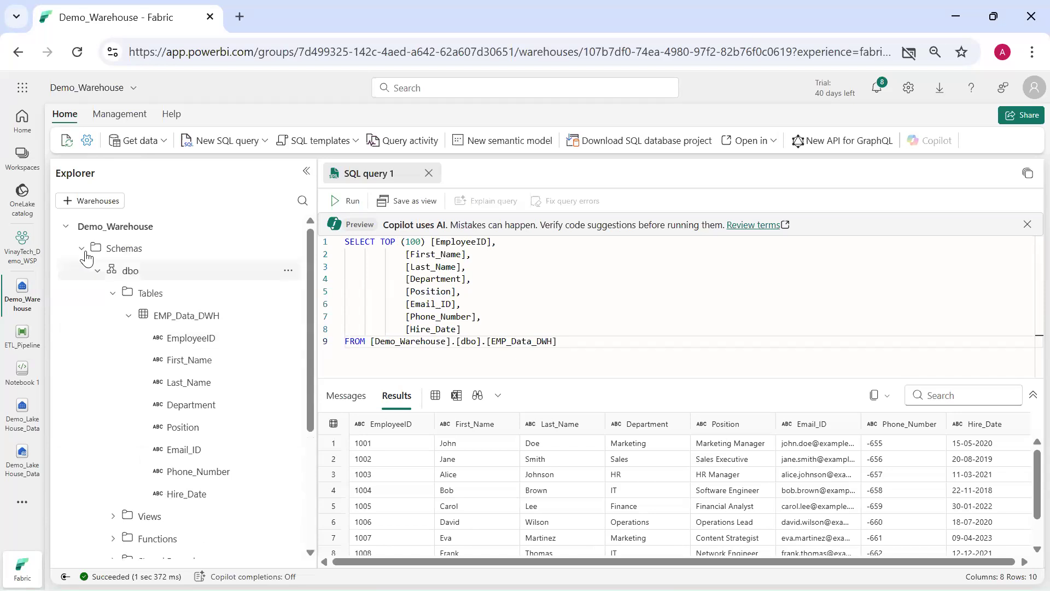
click(83, 250)
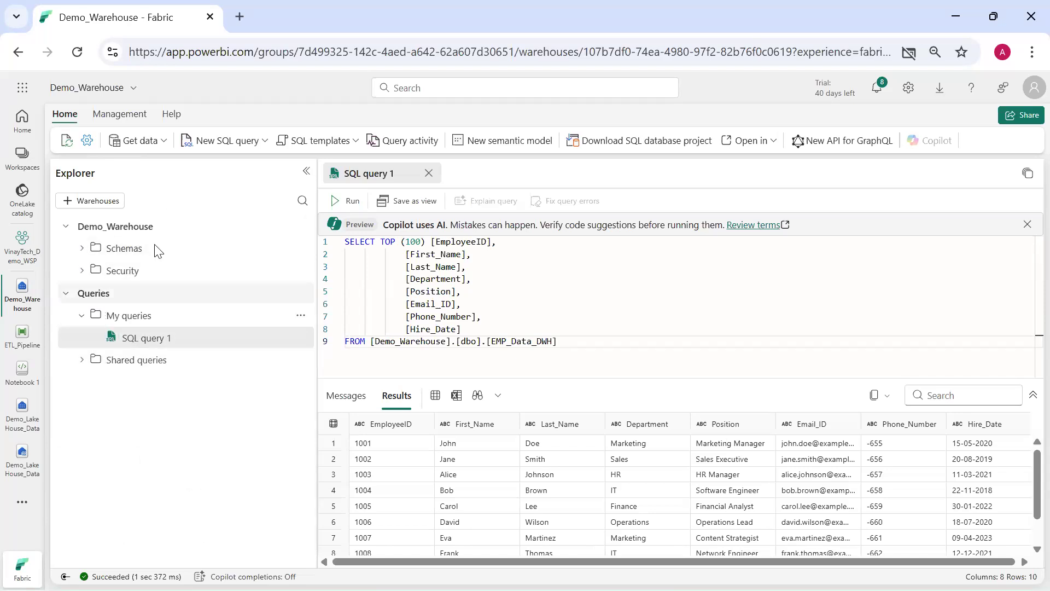
click(115, 115)
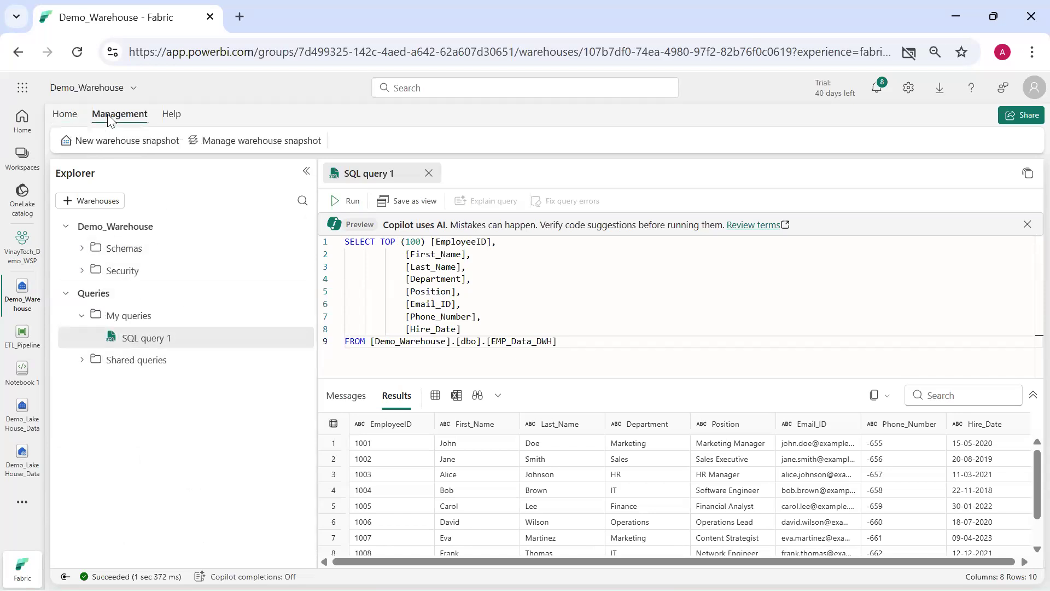
click(65, 114)
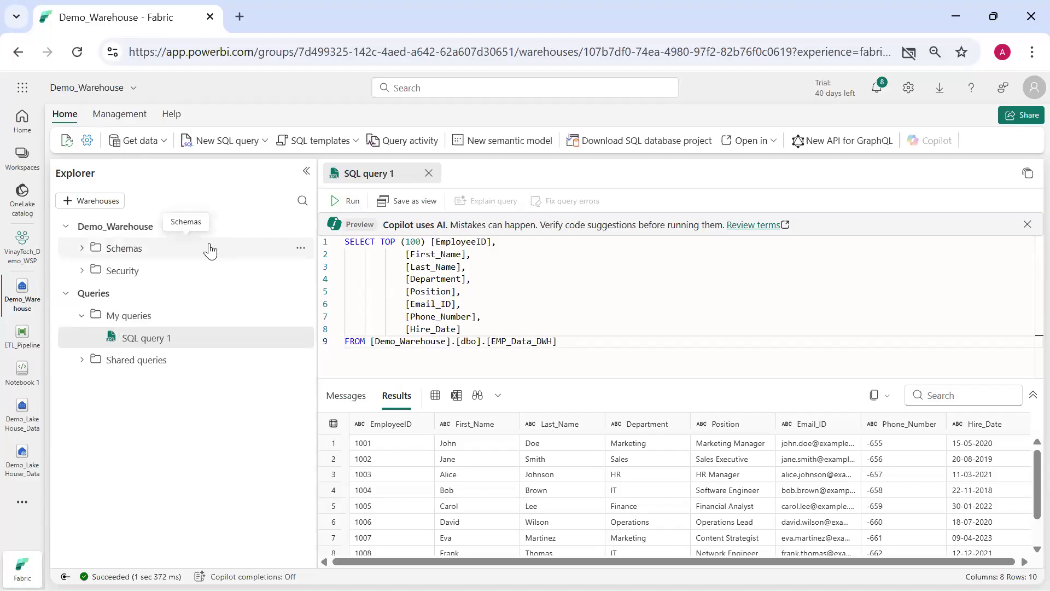
click(106, 117)
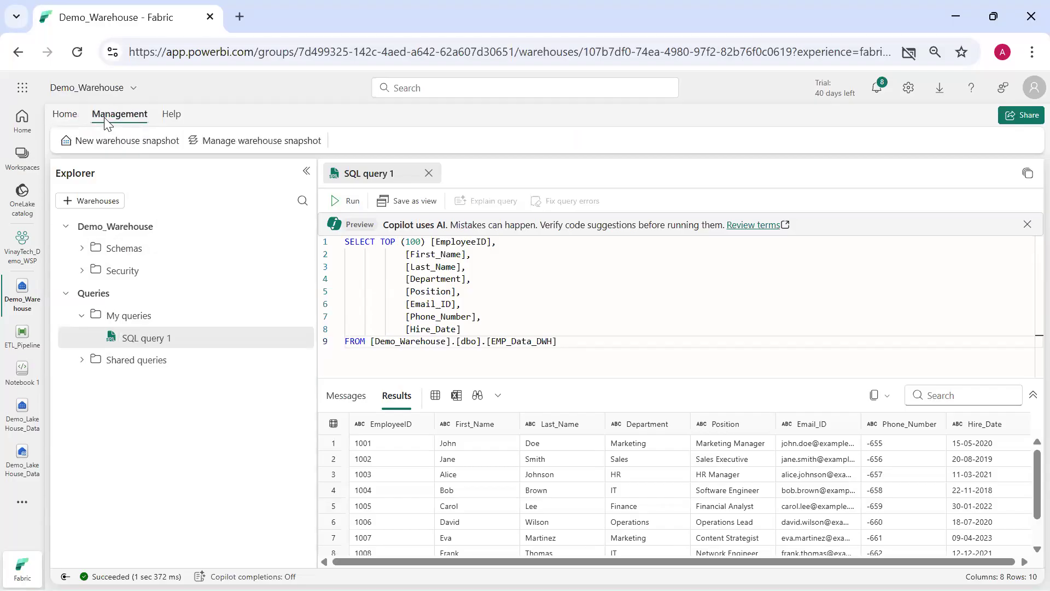
click(65, 115)
click(167, 144)
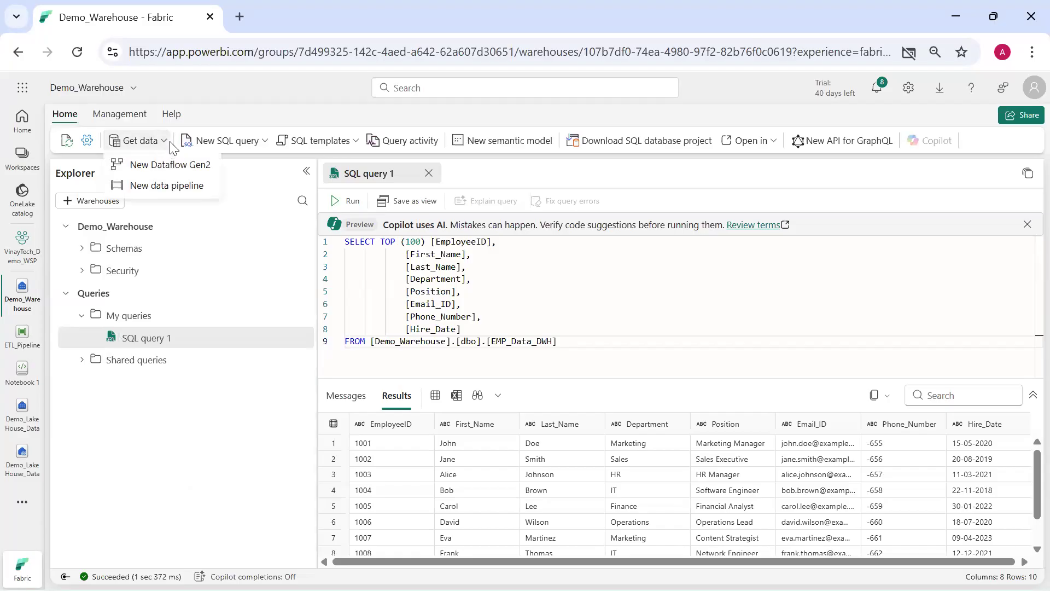
click(265, 141)
click(264, 141)
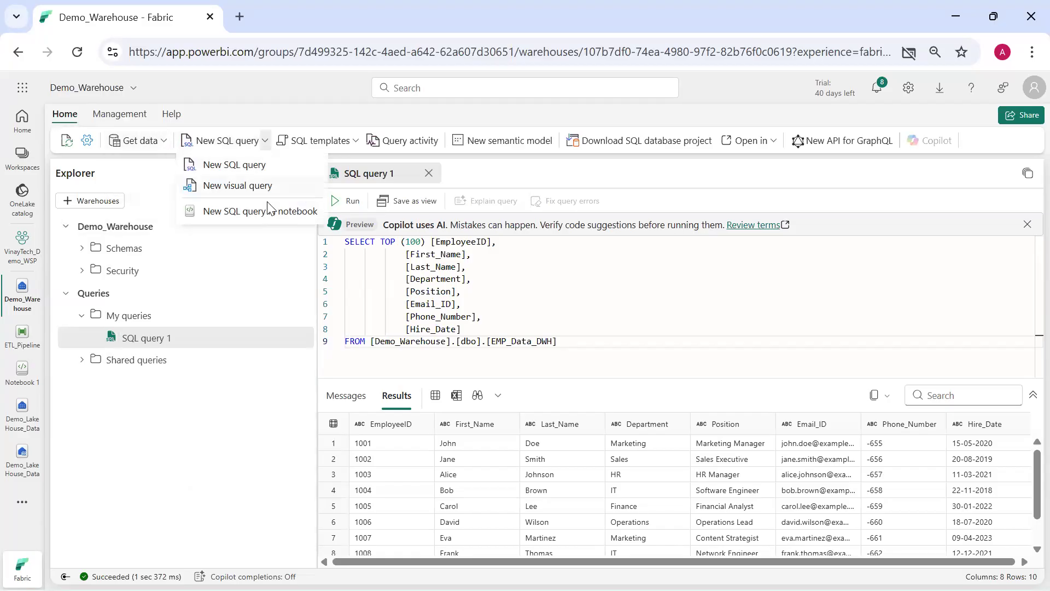
Open the details page of the DWH_Data_Star semantic model from the VinayTech_Demo_WSP workspace.
click(23, 262)
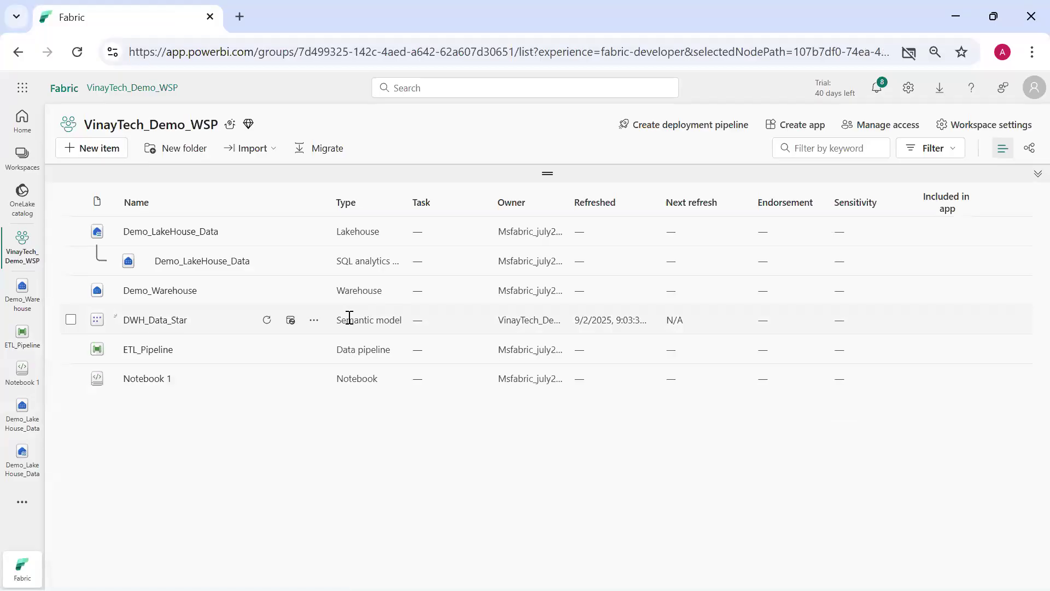
click(313, 325)
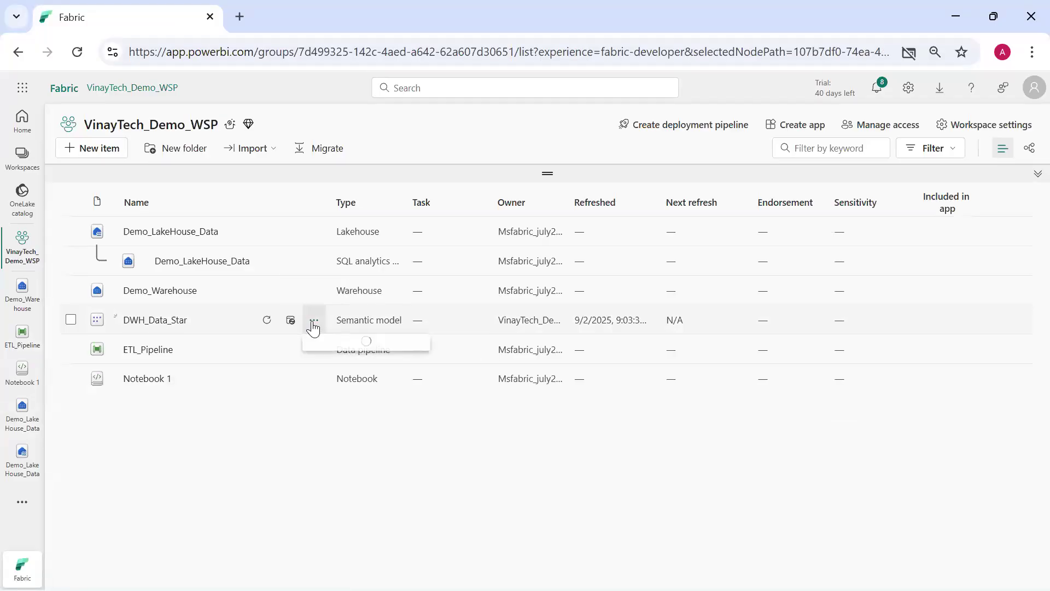
click(158, 321)
click(160, 325)
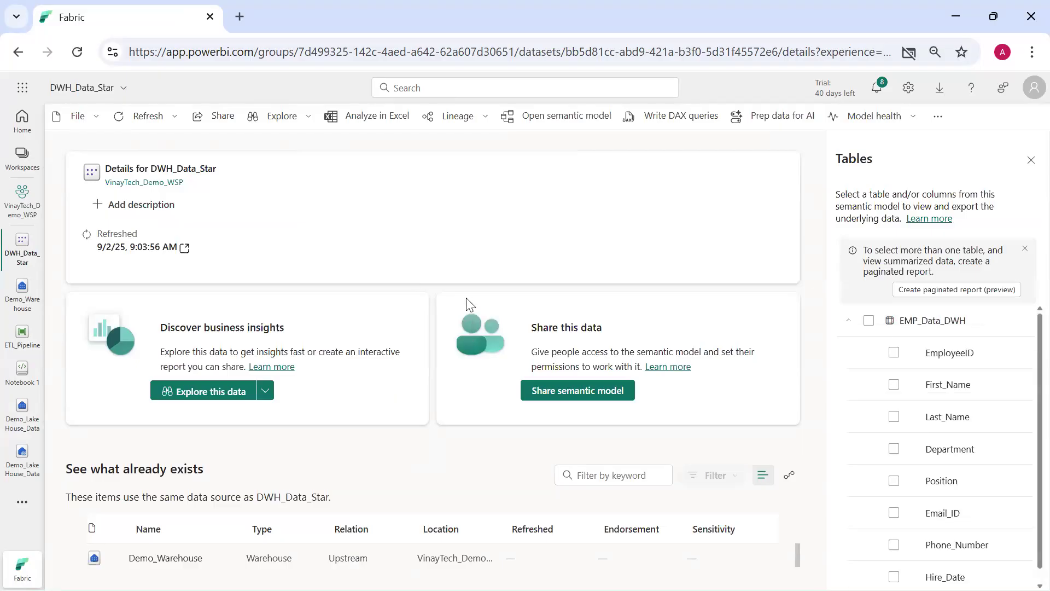
Open the DWH_Data_Star semantic model in model view and create a new report from it.
click(77, 116)
click(421, 208)
click(554, 123)
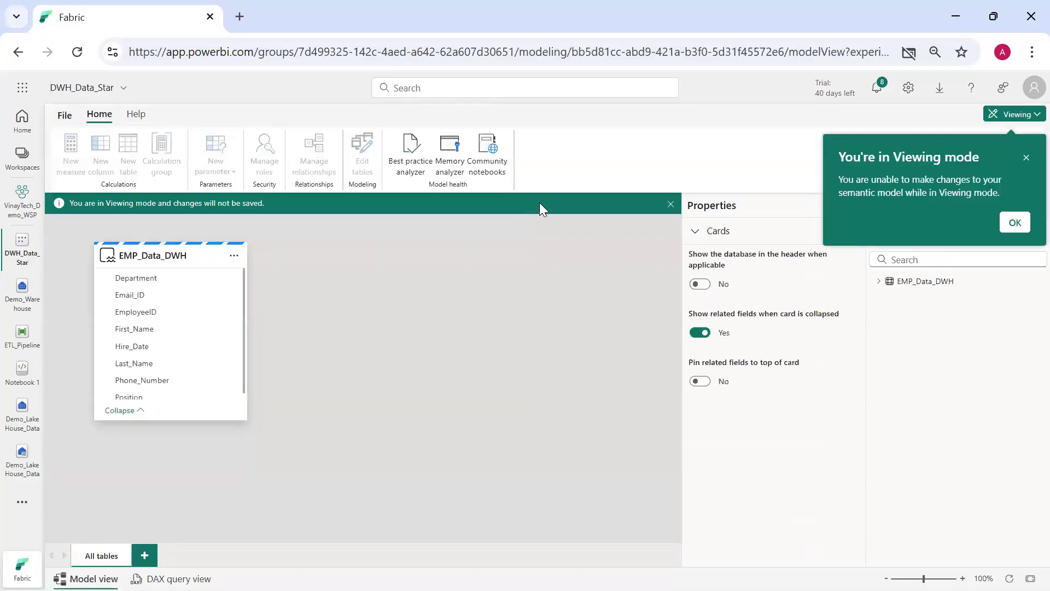
click(1027, 159)
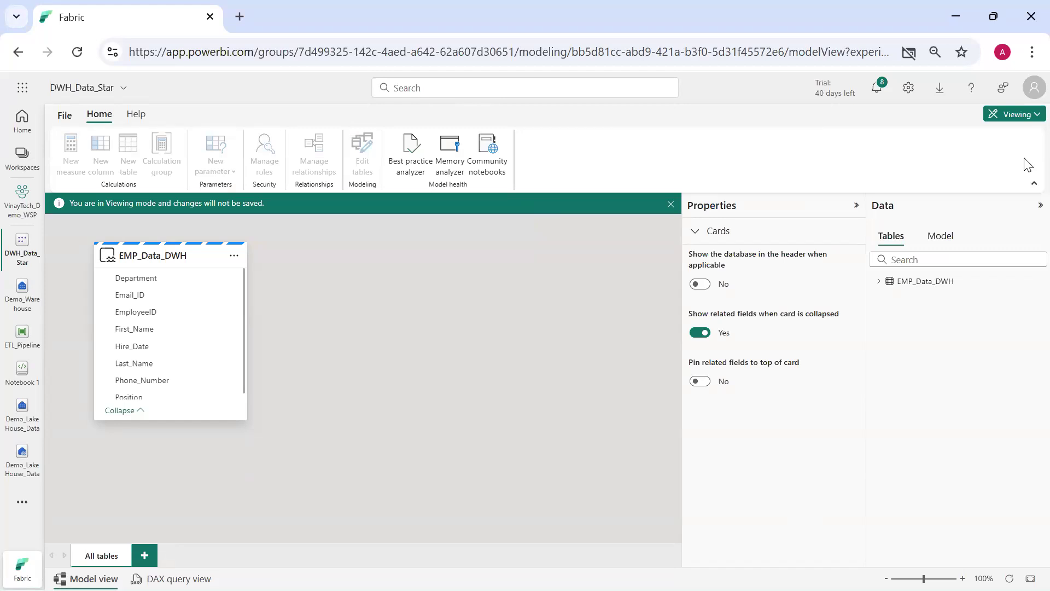
click(65, 116)
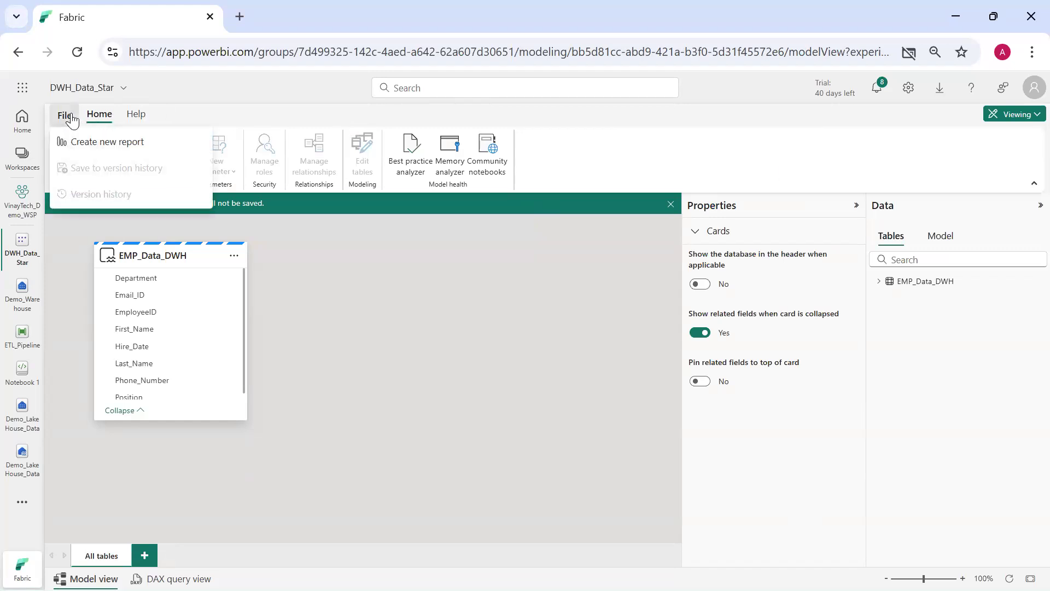
click(107, 143)
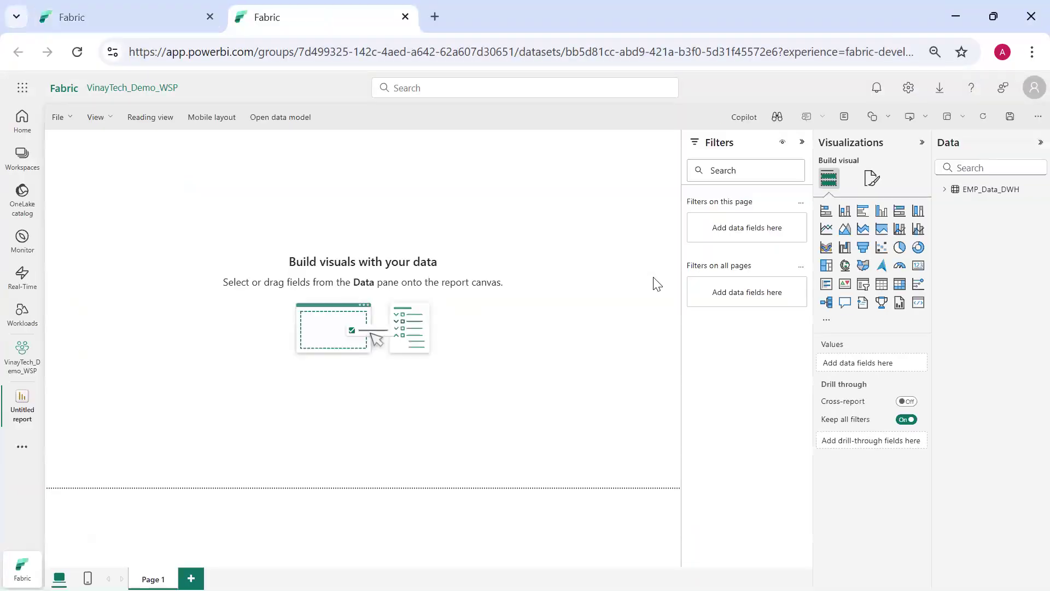
Expand the EMP_Data_DWH fields and add a pie chart to Page 1, enlarging it to over half the page width.
click(945, 190)
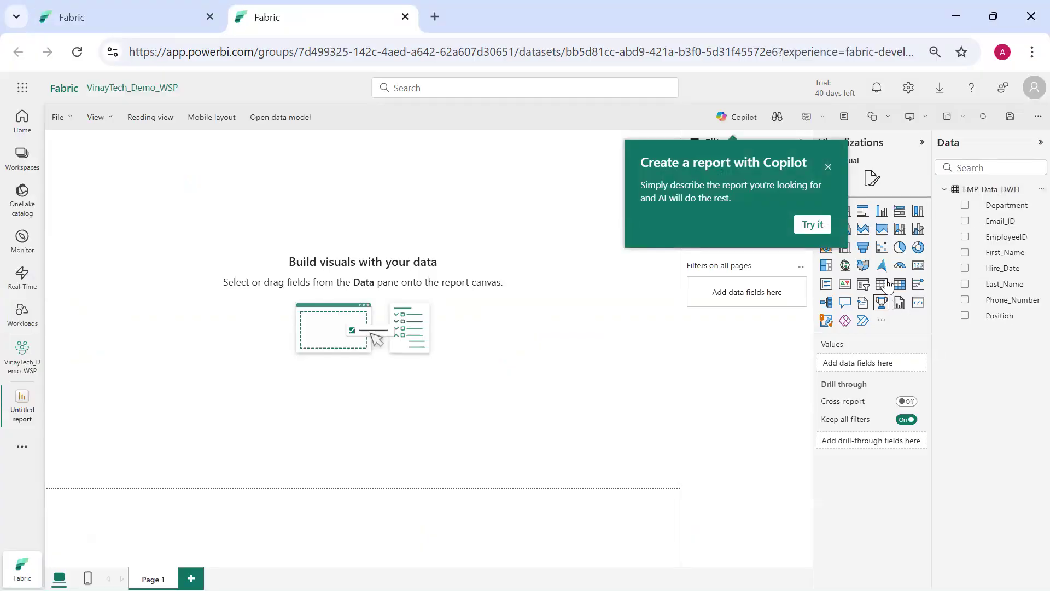
click(898, 249)
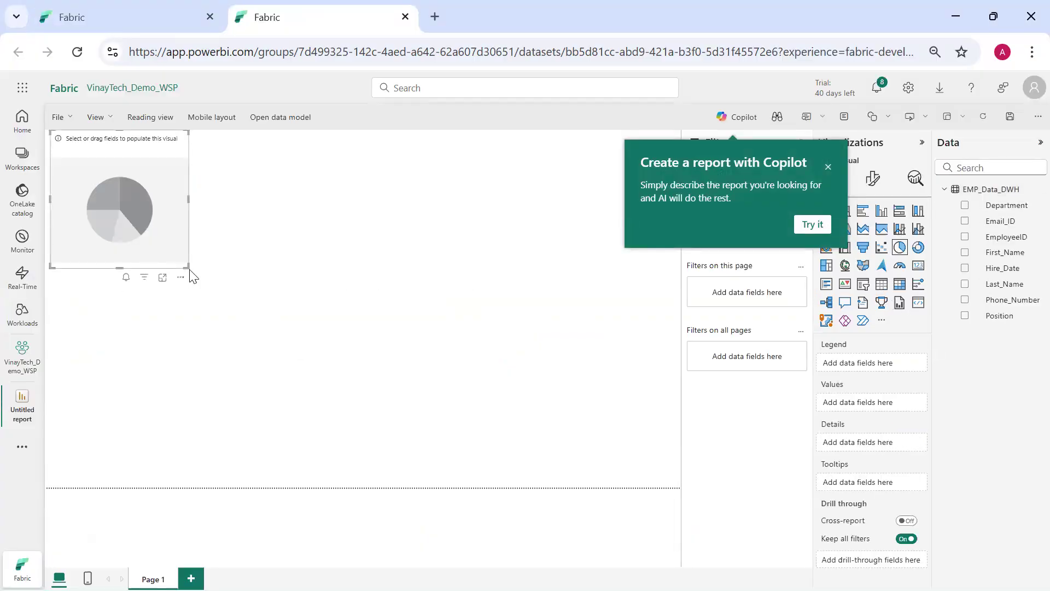
drag(187, 268, 411, 432)
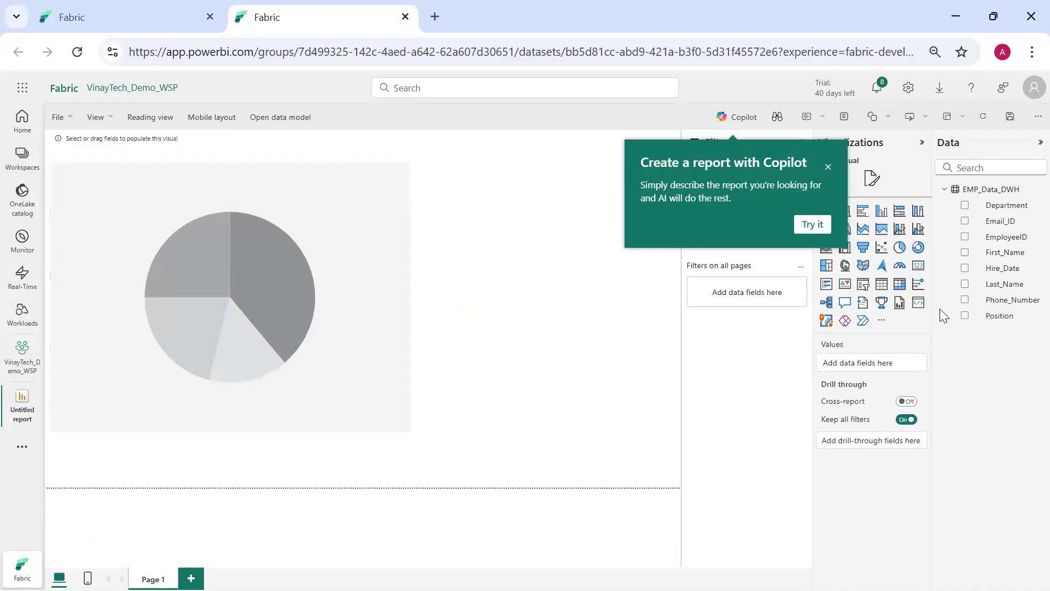
click(964, 206)
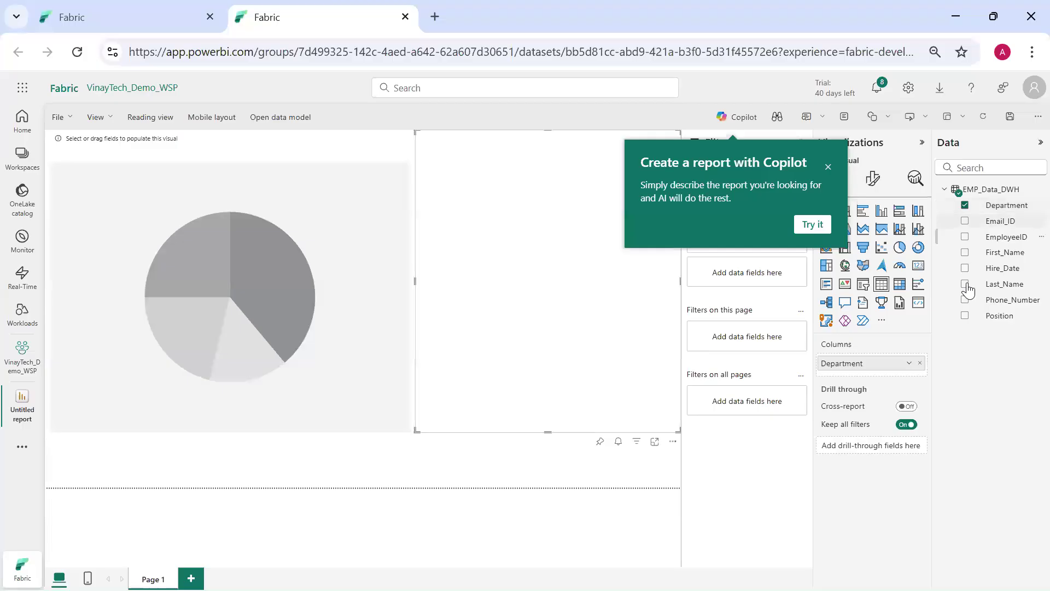
click(964, 222)
click(965, 222)
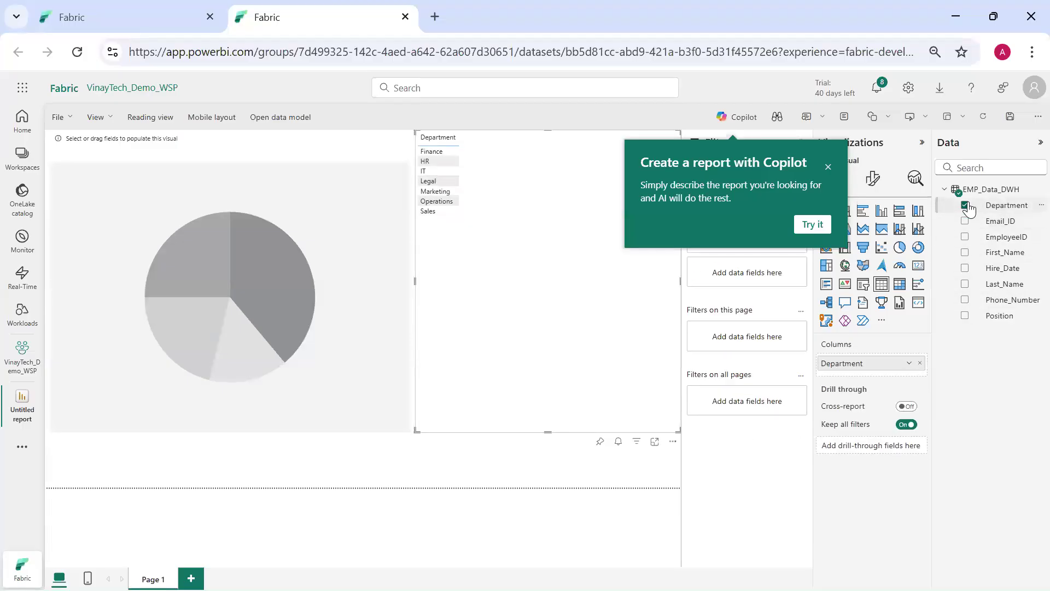
click(964, 206)
click(399, 290)
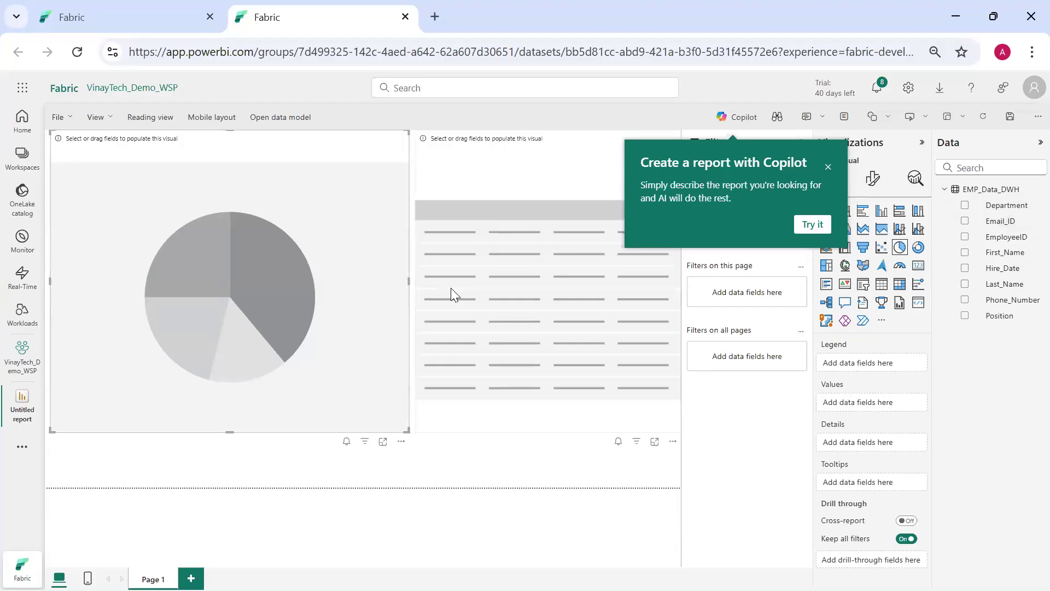
click(451, 288)
key(Delete)
click(347, 289)
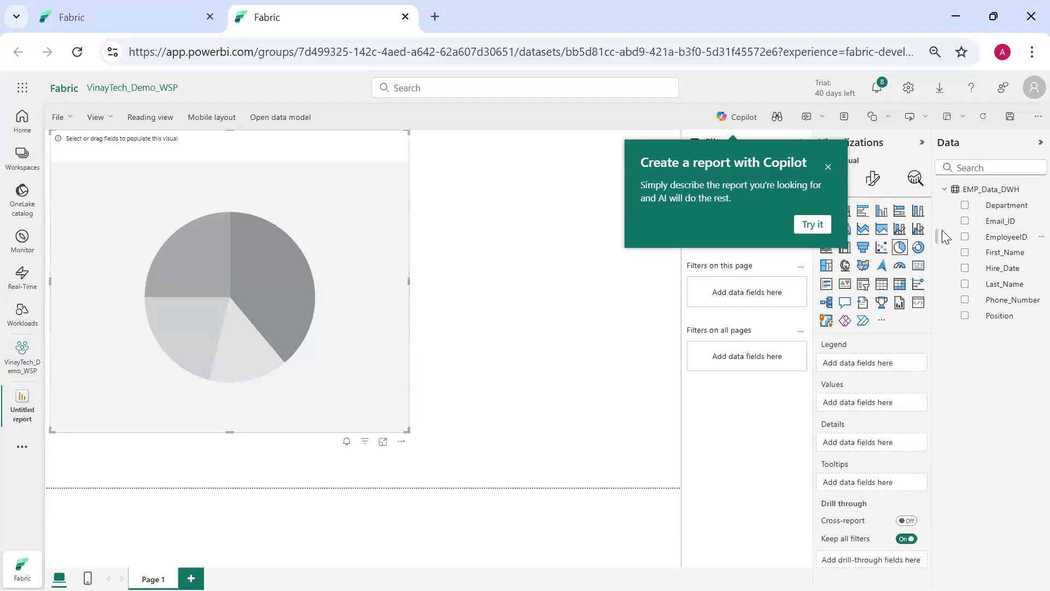
Dismiss the Copilot suggestion and add the Department field as the pie chart's legend.
click(109, 123)
click(628, 191)
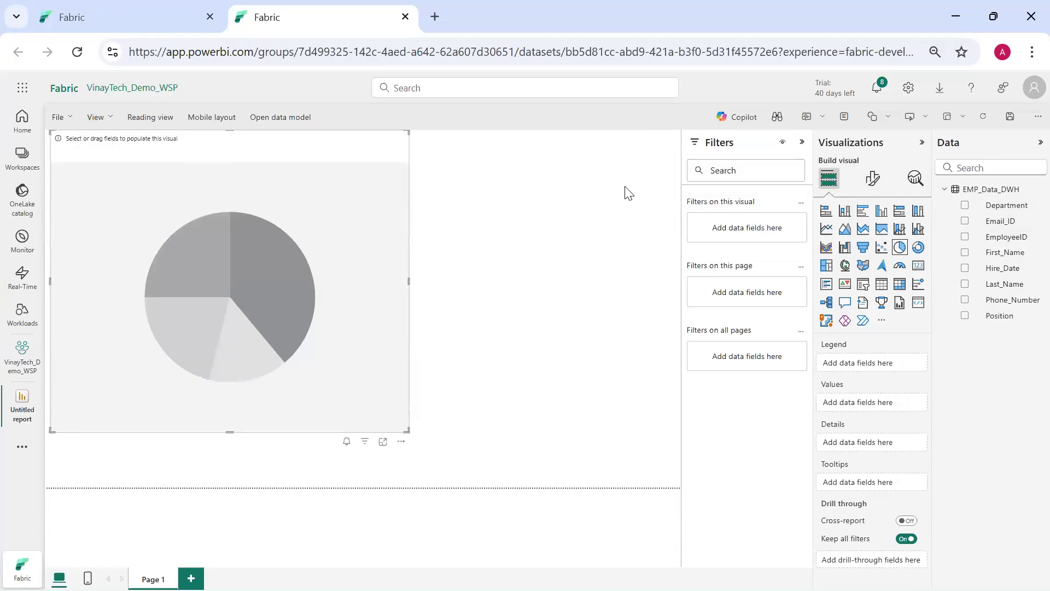
click(964, 207)
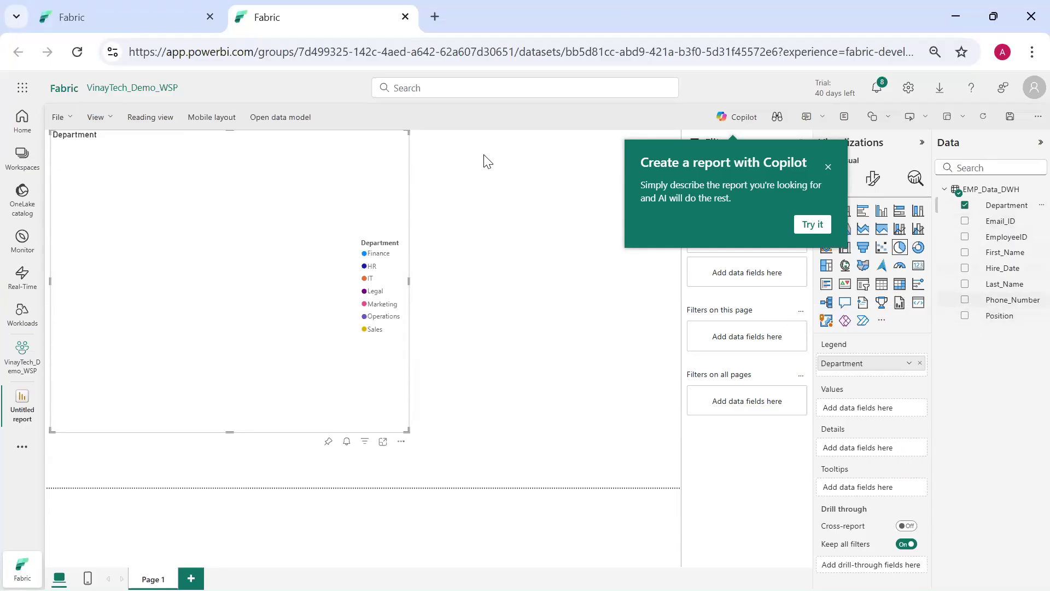
Leave the untitled report, view the activity list in Monitor, and return to the VinayTech_Demo_WSP workspace.
click(22, 358)
click(680, 366)
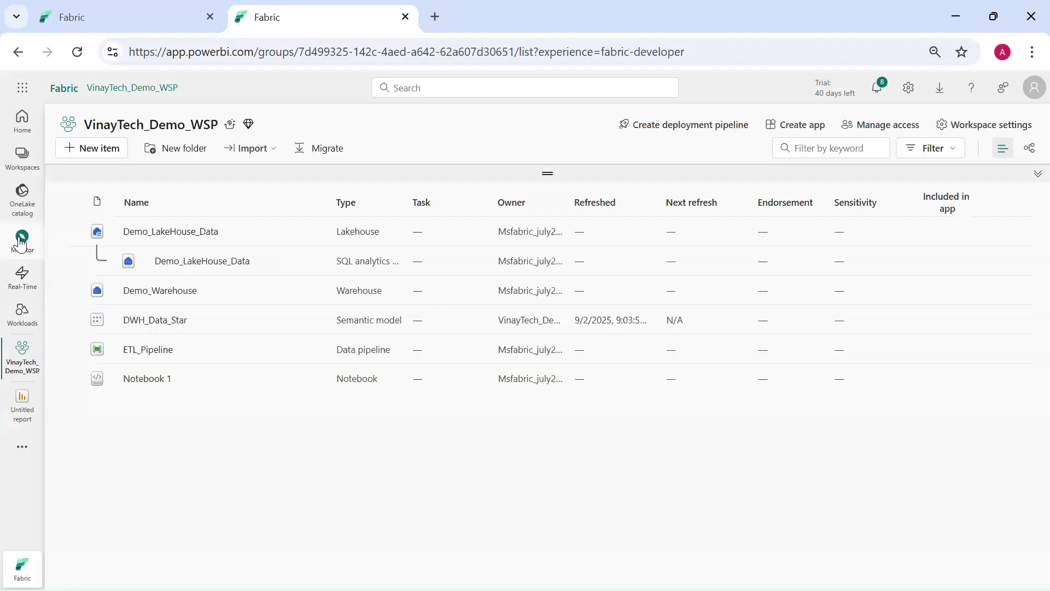
click(21, 240)
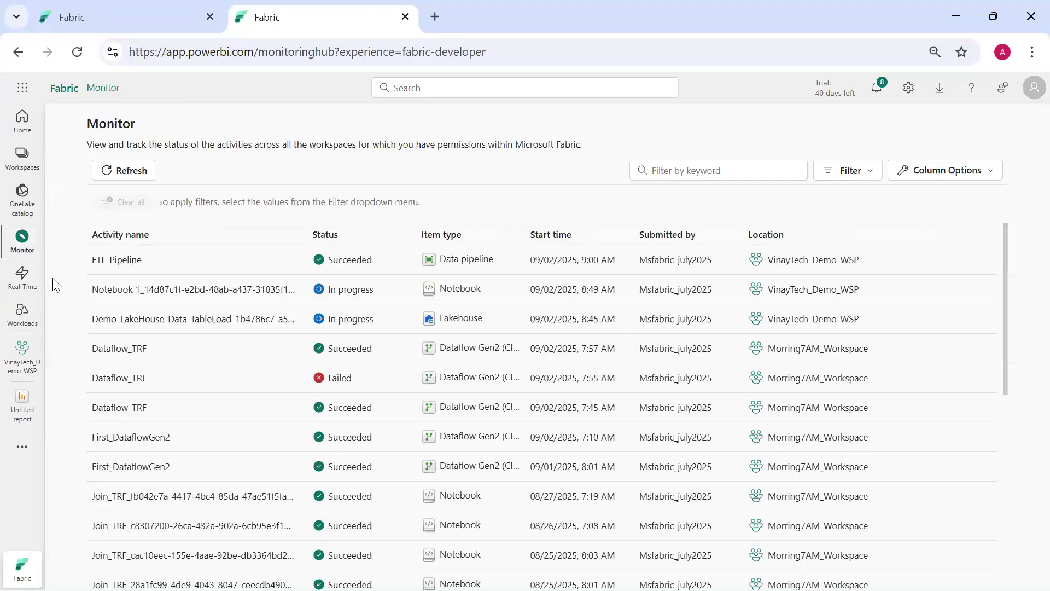
click(19, 169)
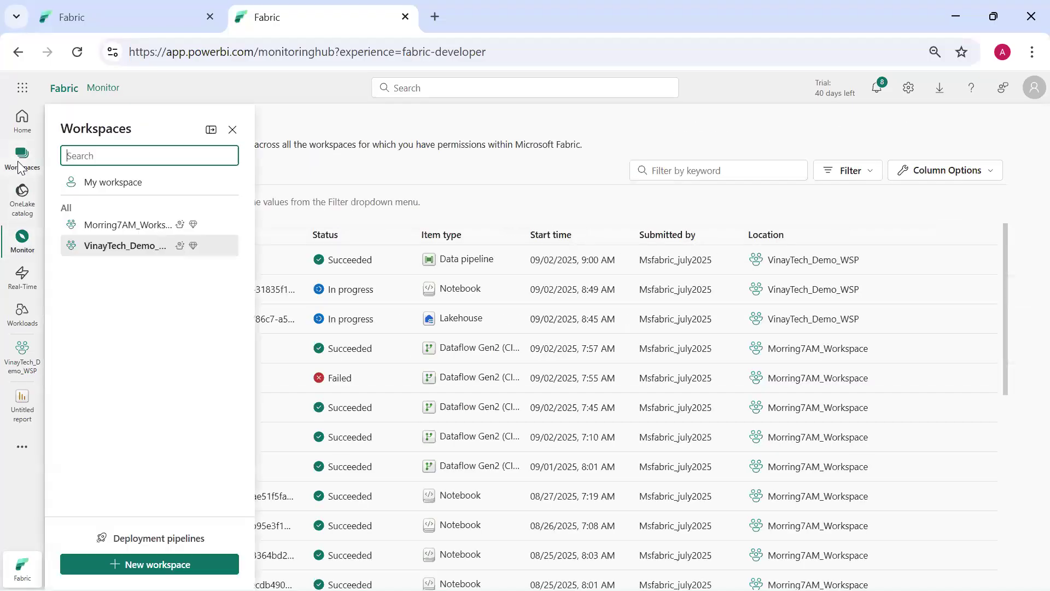
click(124, 244)
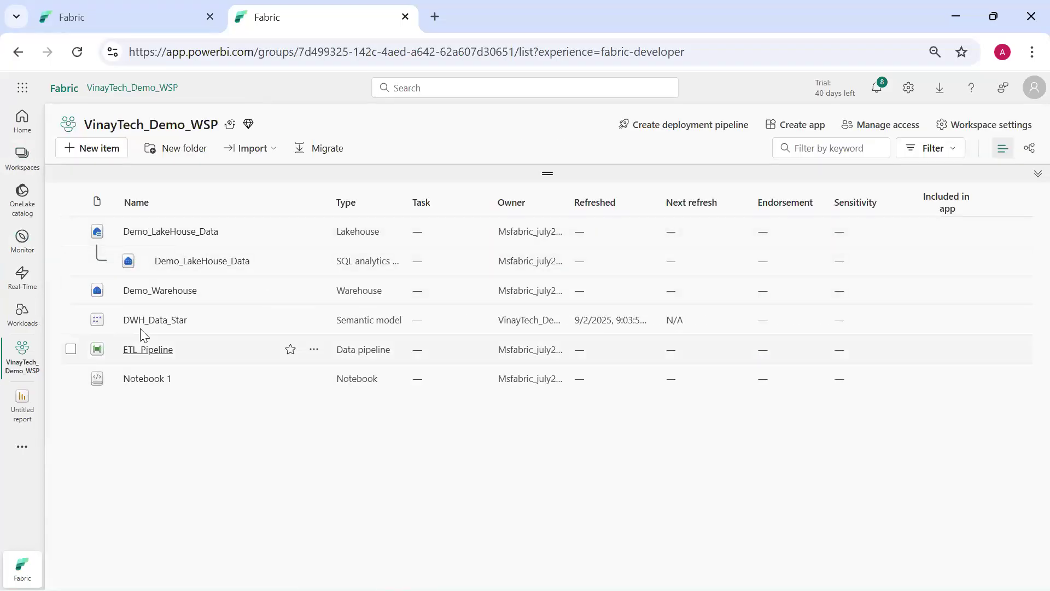
Open Demo_Warehouse, widen the Explorer, and expand the tables of the dbo schema.
click(163, 291)
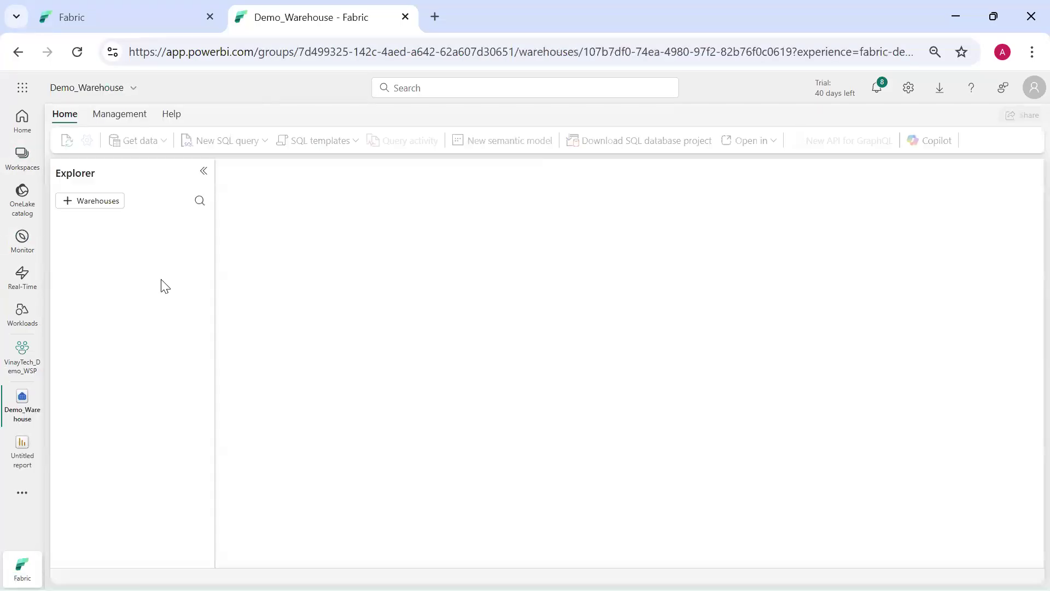
click(99, 273)
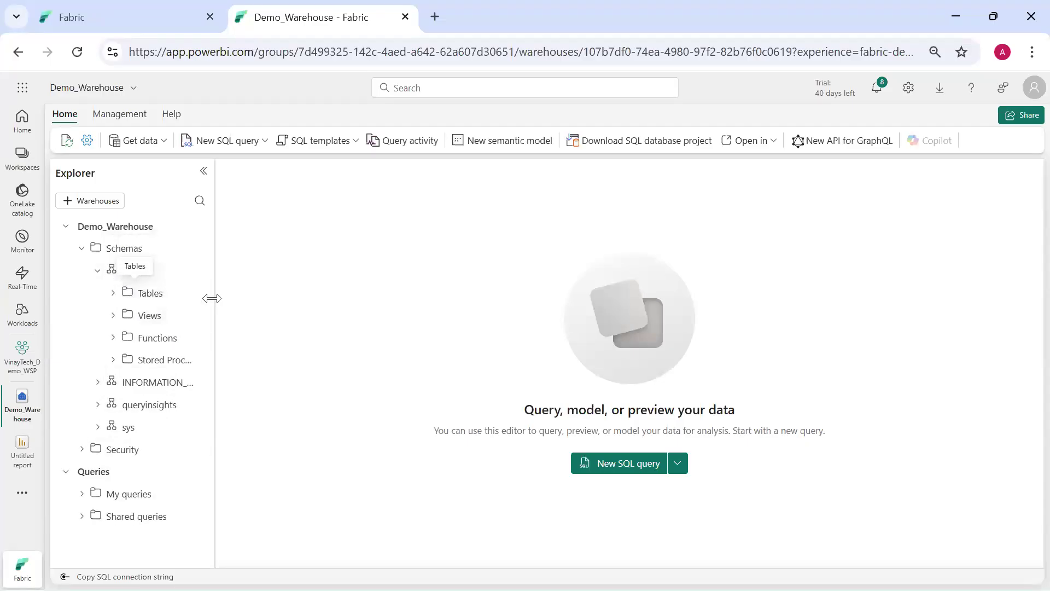
drag(214, 298, 290, 298)
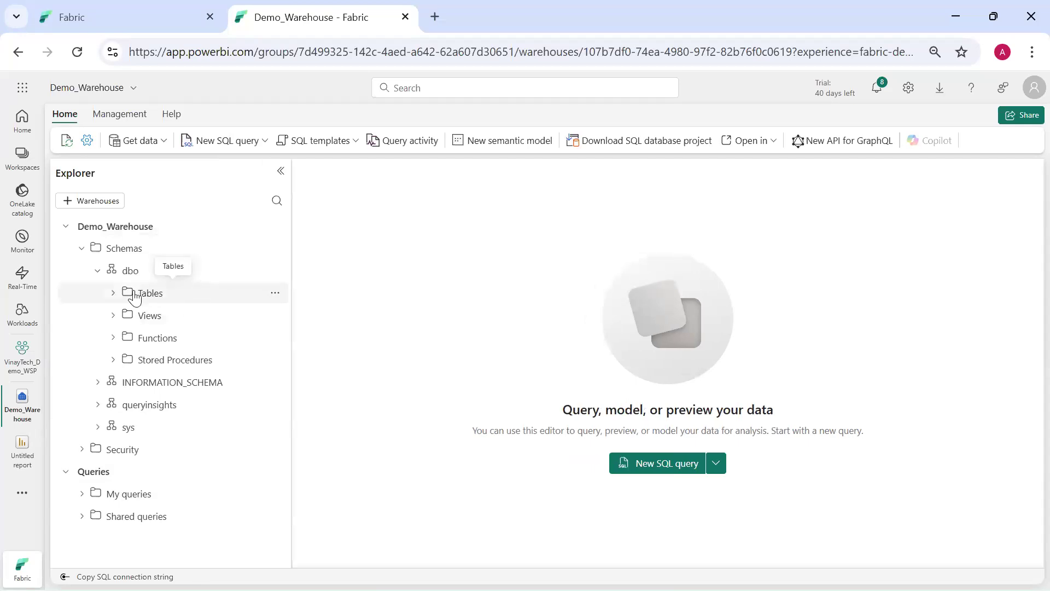
click(112, 294)
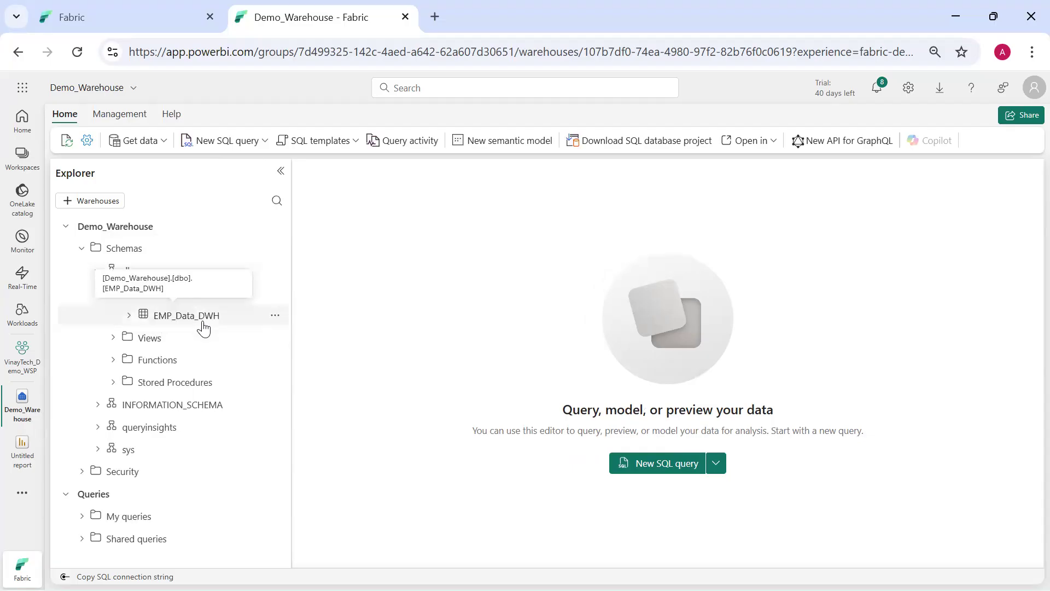
Query the top 100 rows of the EMP_Data_DWH table.
click(275, 316)
mouse_move(329, 337)
click(402, 346)
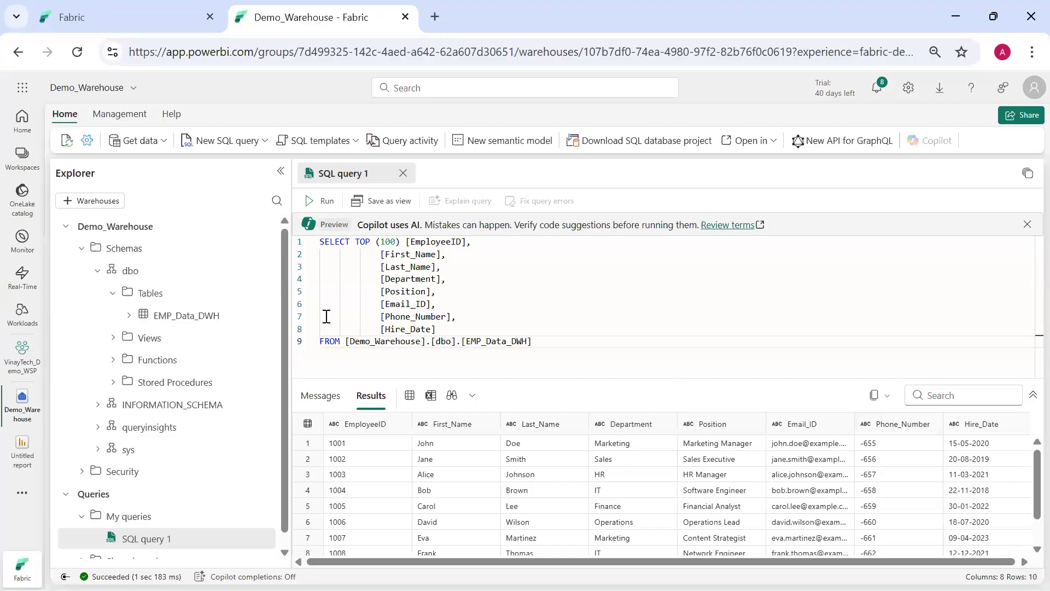
Return to the untitled report and dismiss the Copilot suggestion.
click(29, 461)
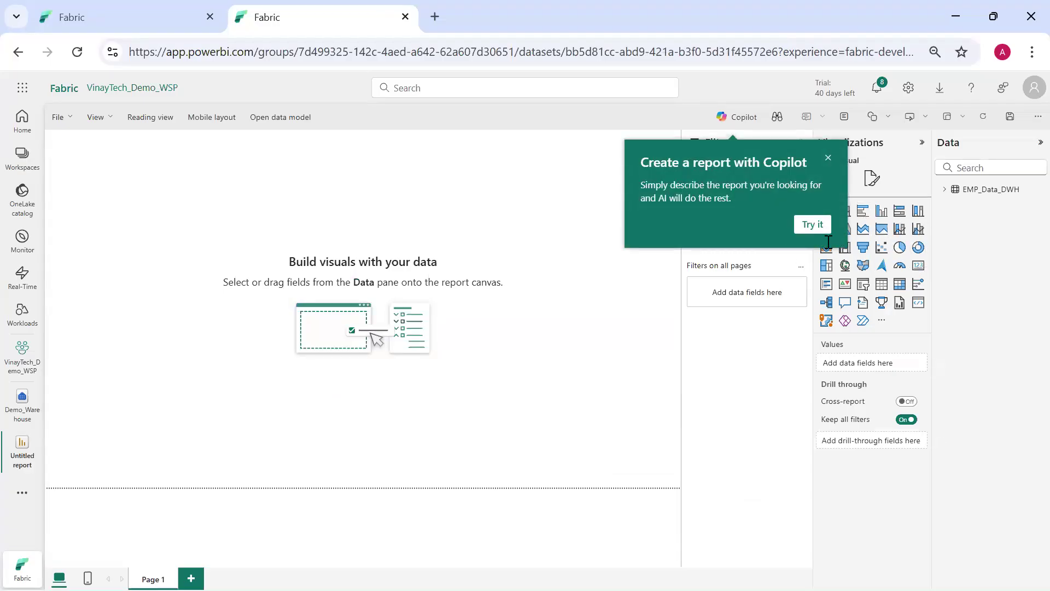
click(827, 159)
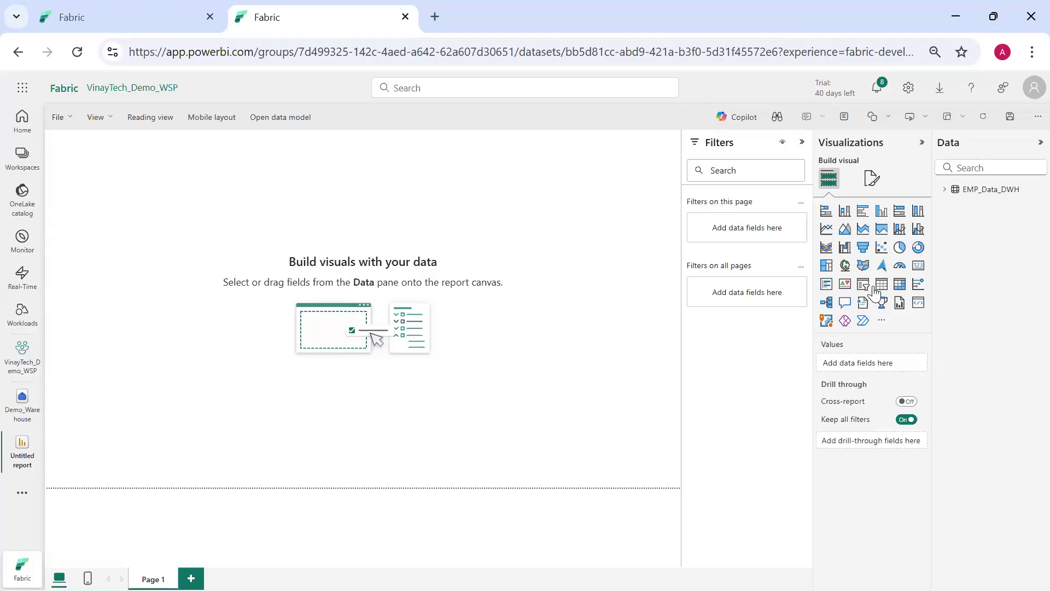
Add a table visual, enlarge it, and fill it with Department, First_Name and Phone_Number from EMP_Data_DWH.
click(885, 288)
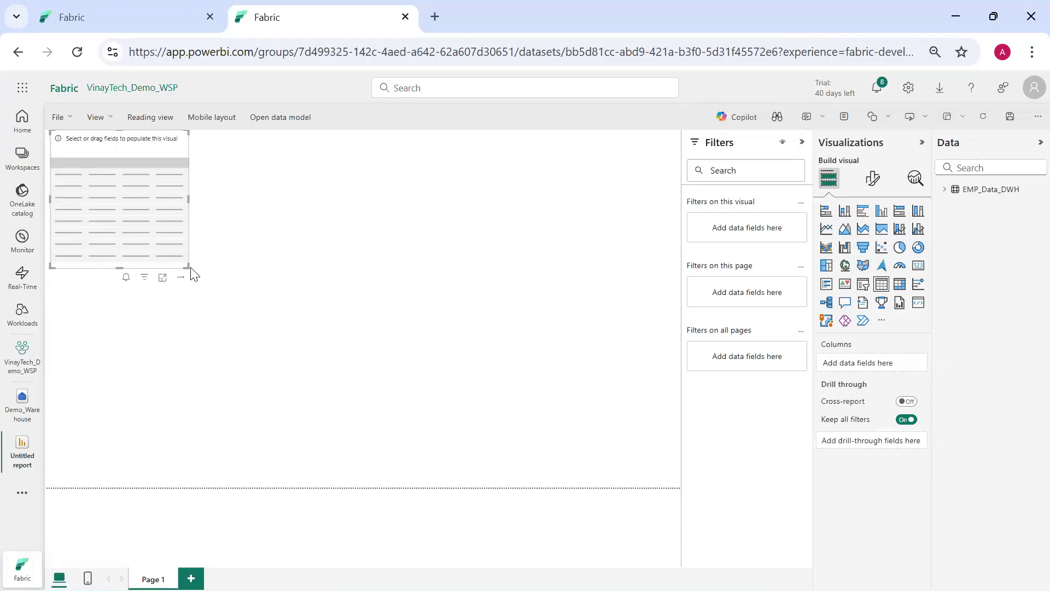
drag(187, 267, 305, 368)
click(966, 191)
click(965, 206)
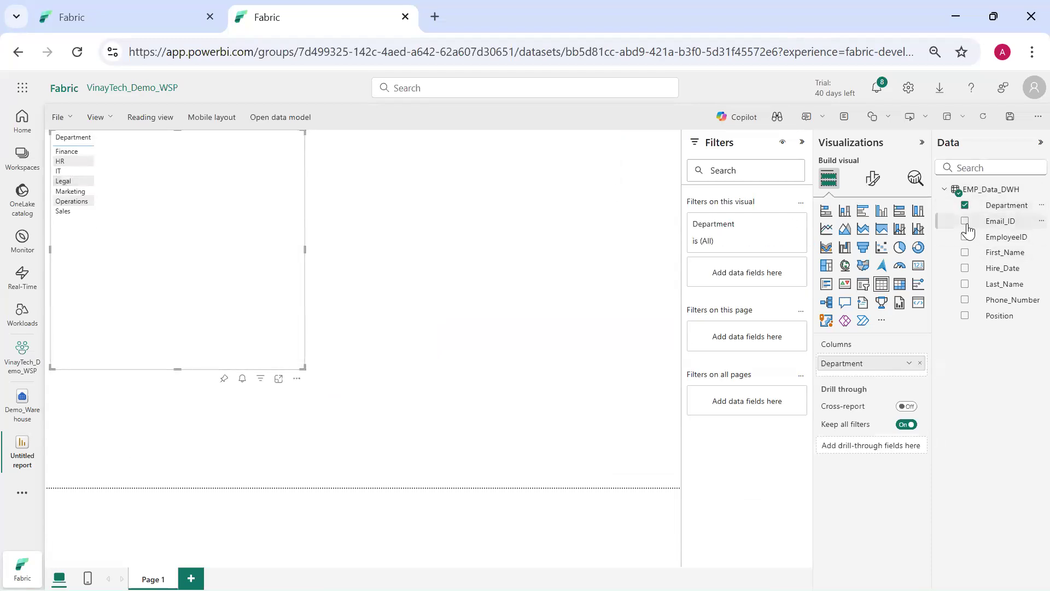
click(965, 253)
click(965, 299)
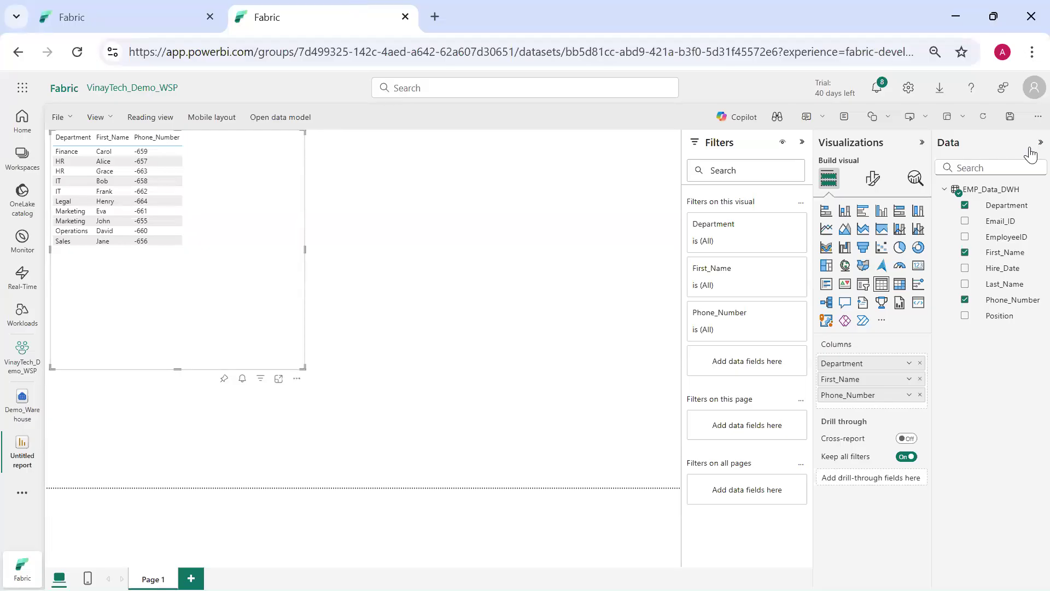
Launch Power BI Desktop from the desktop, dismiss the pop-up window and event banner, and start a blank report.
click(939, 87)
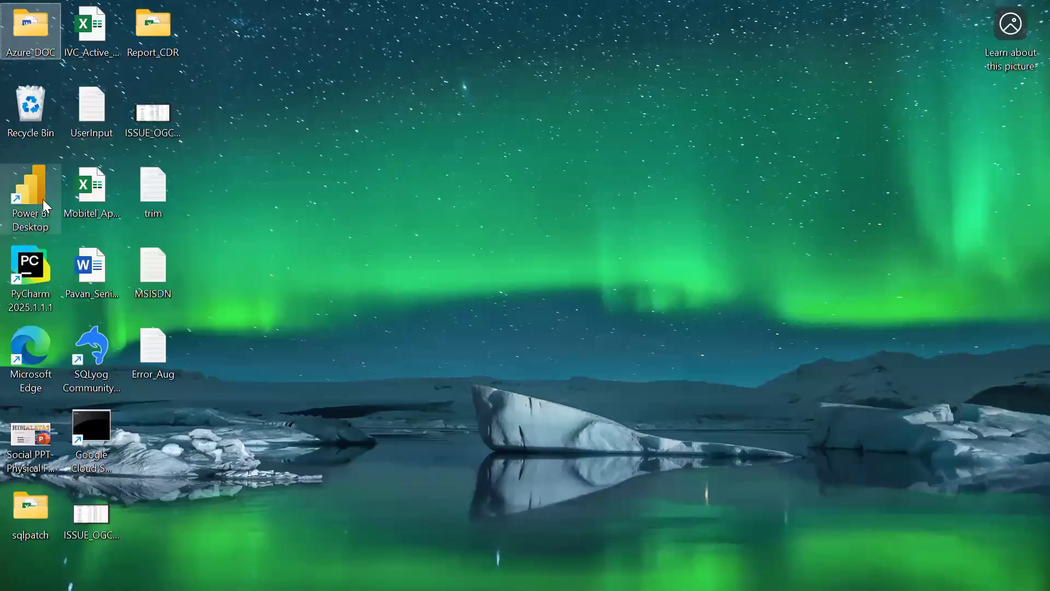
double_click(43, 199)
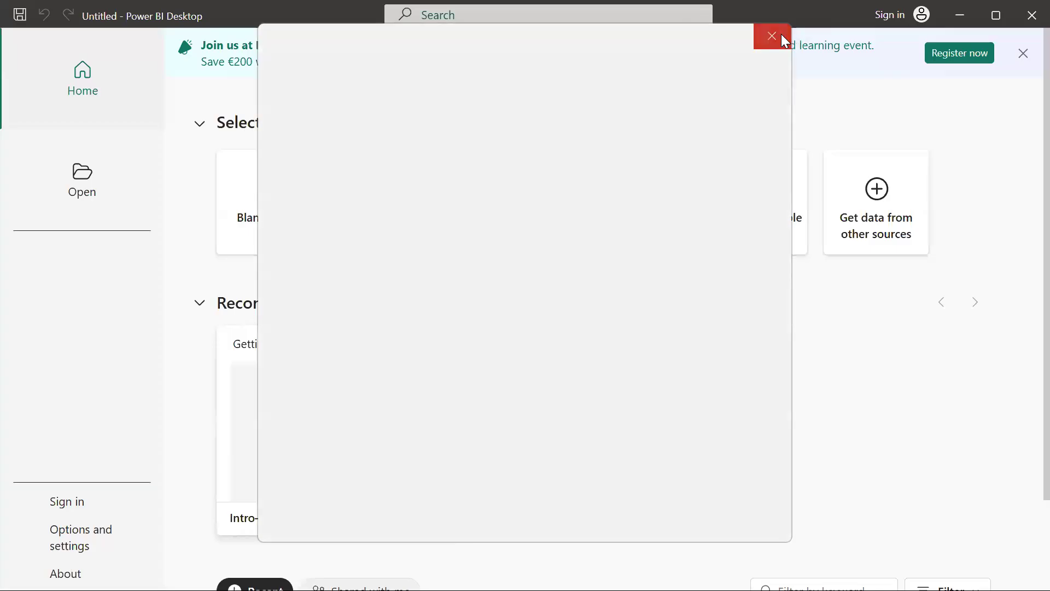
click(782, 37)
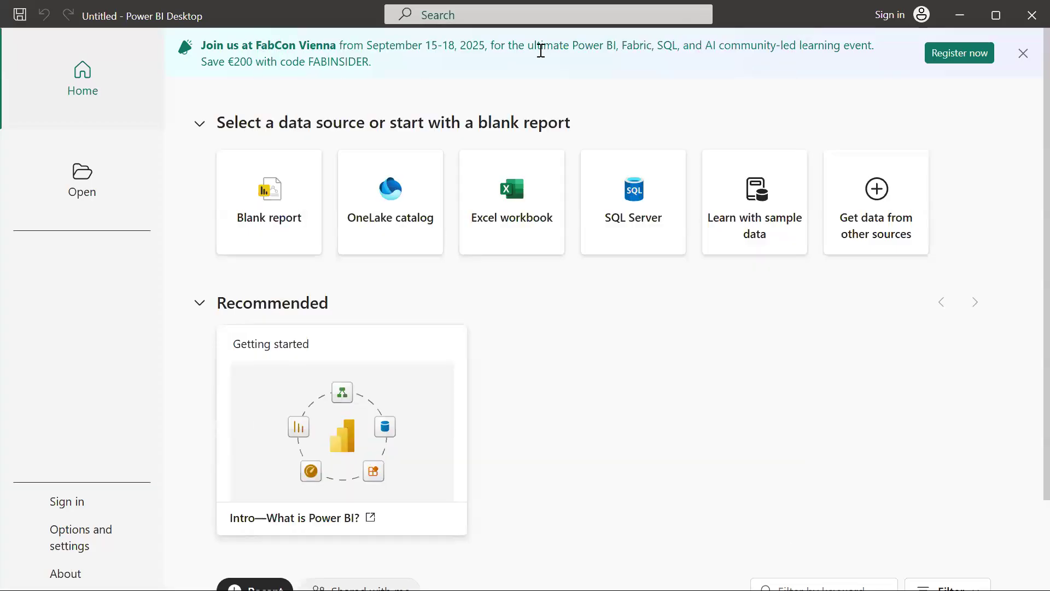
click(1022, 54)
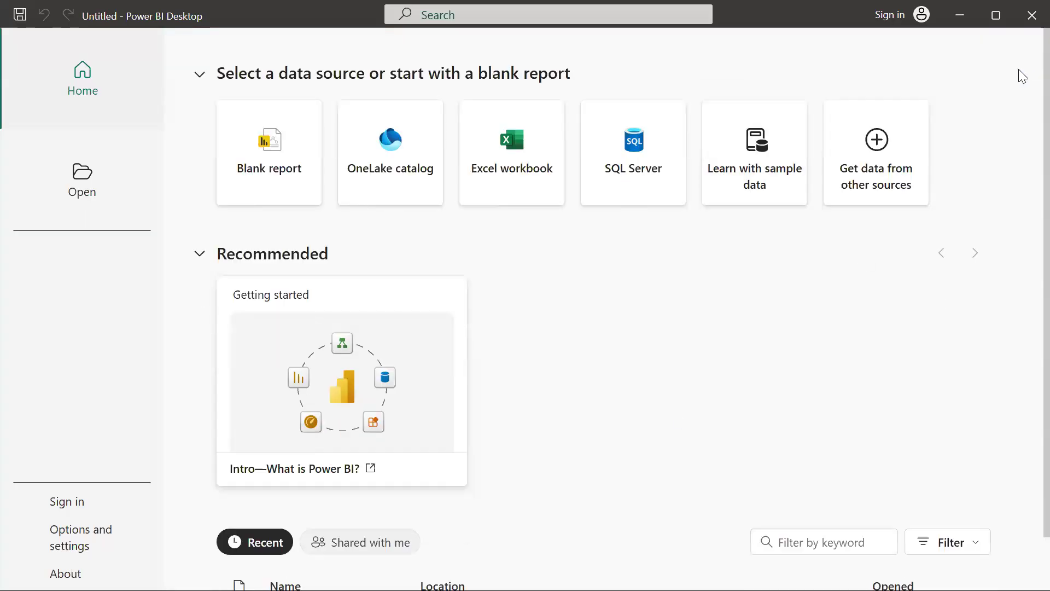
click(256, 208)
View the Power Query Editor for the blank report and close it again.
click(453, 109)
key(Escape)
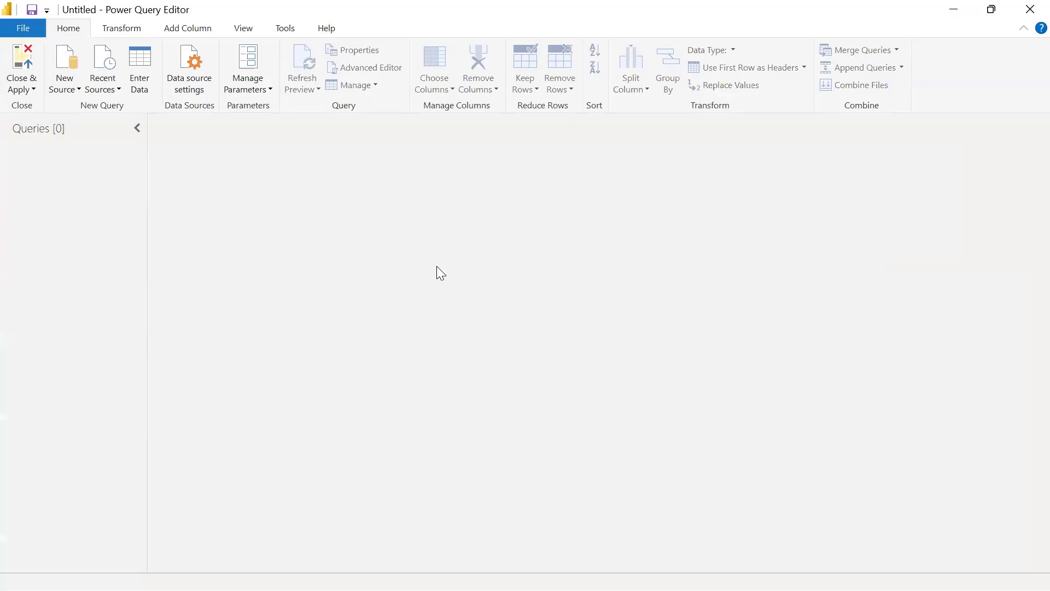
click(1039, 25)
click(1032, 11)
click(1030, 22)
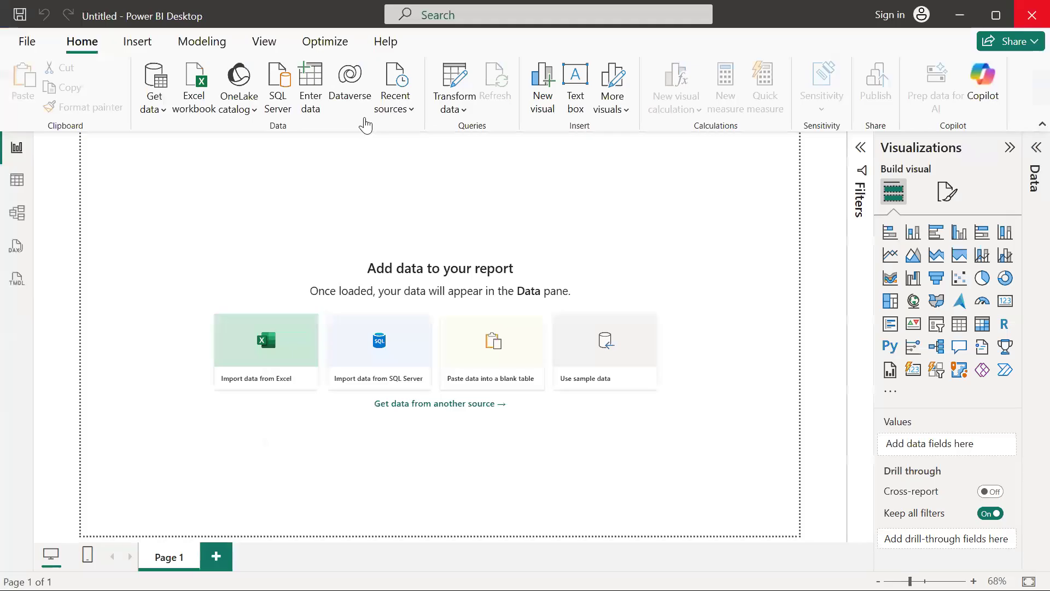
Switch to Paint to view the Microsoft Fabric architecture diagram.
key(alt+Tab)
key(alt+Tab)
key(alt+Tab)
key(alt+Tab)
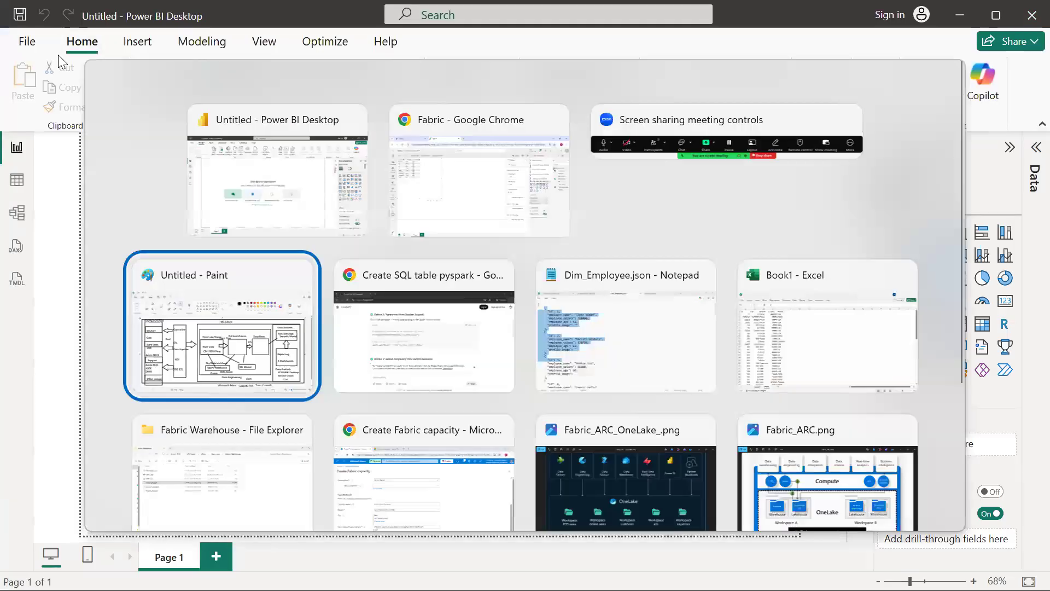
key(alt+shift+Tab)
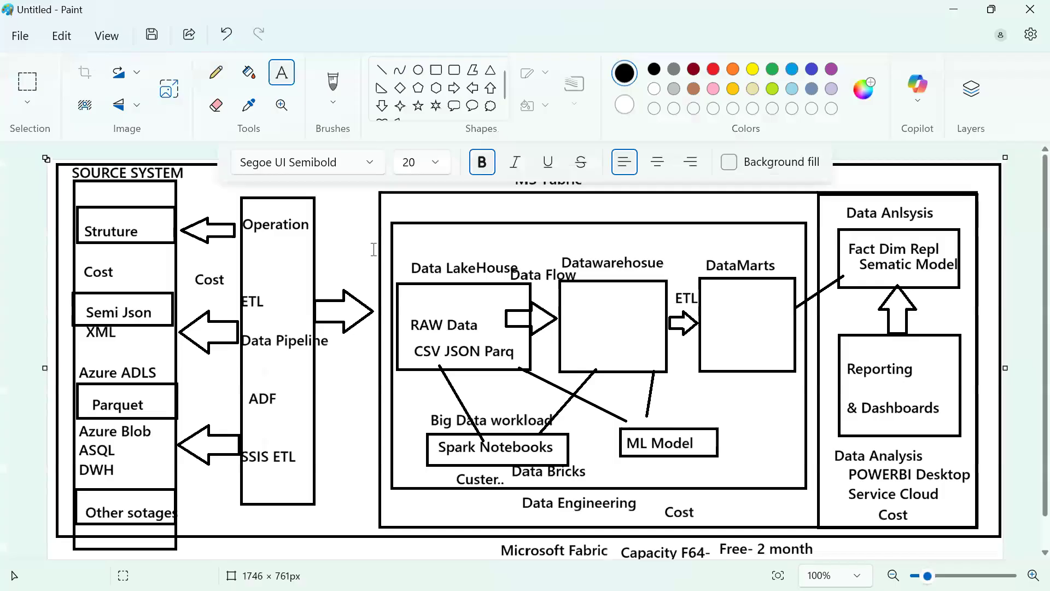